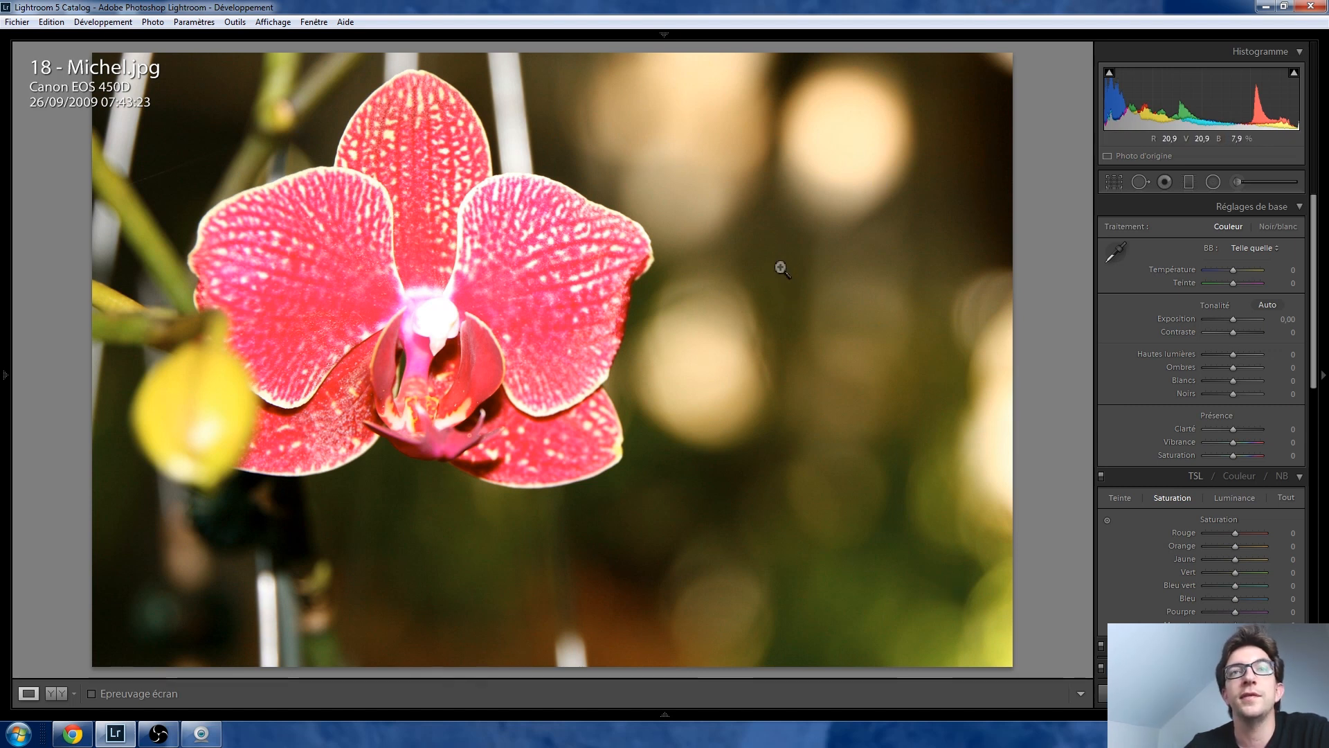
# Step: Crop the orchid photo slightly tighter at its original aspect ratio, trimming the far edge of the blurred background
pyautogui.click(1114, 182)
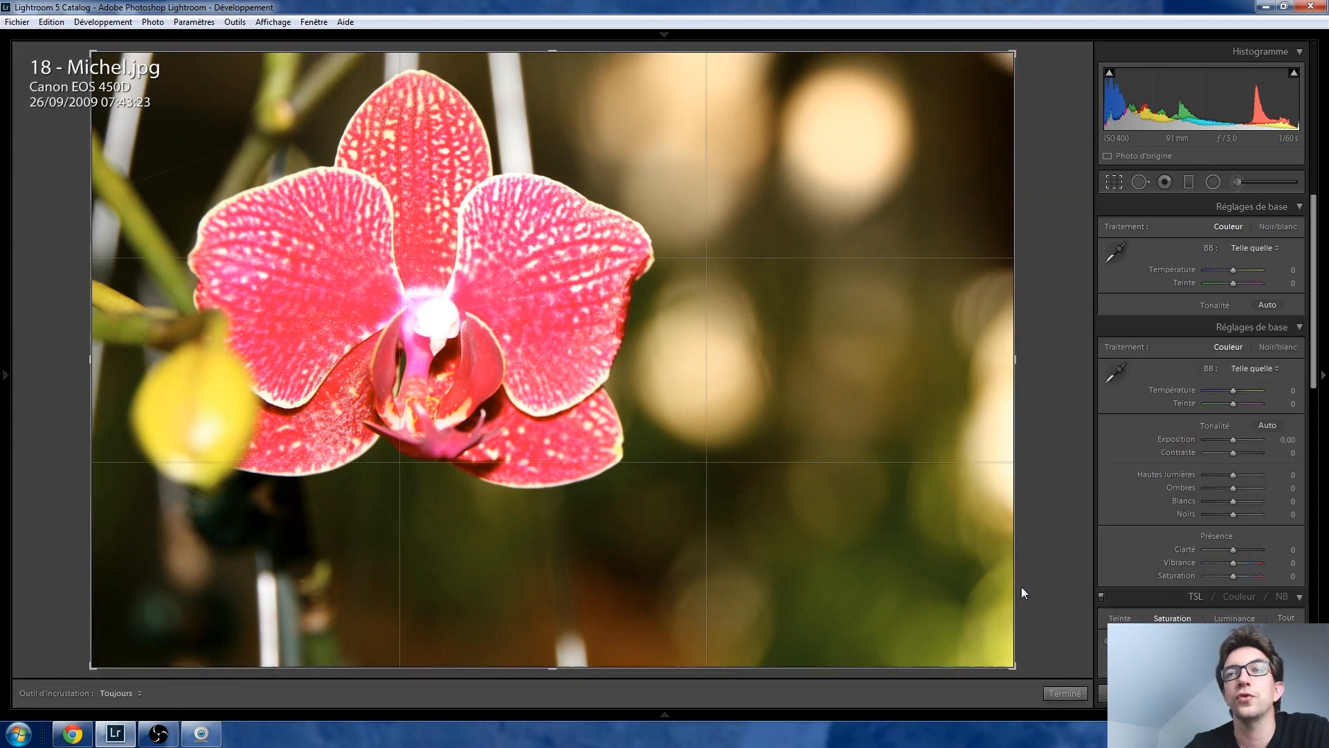
pyautogui.moveTo(1017, 670); pyautogui.dragTo(958, 658)
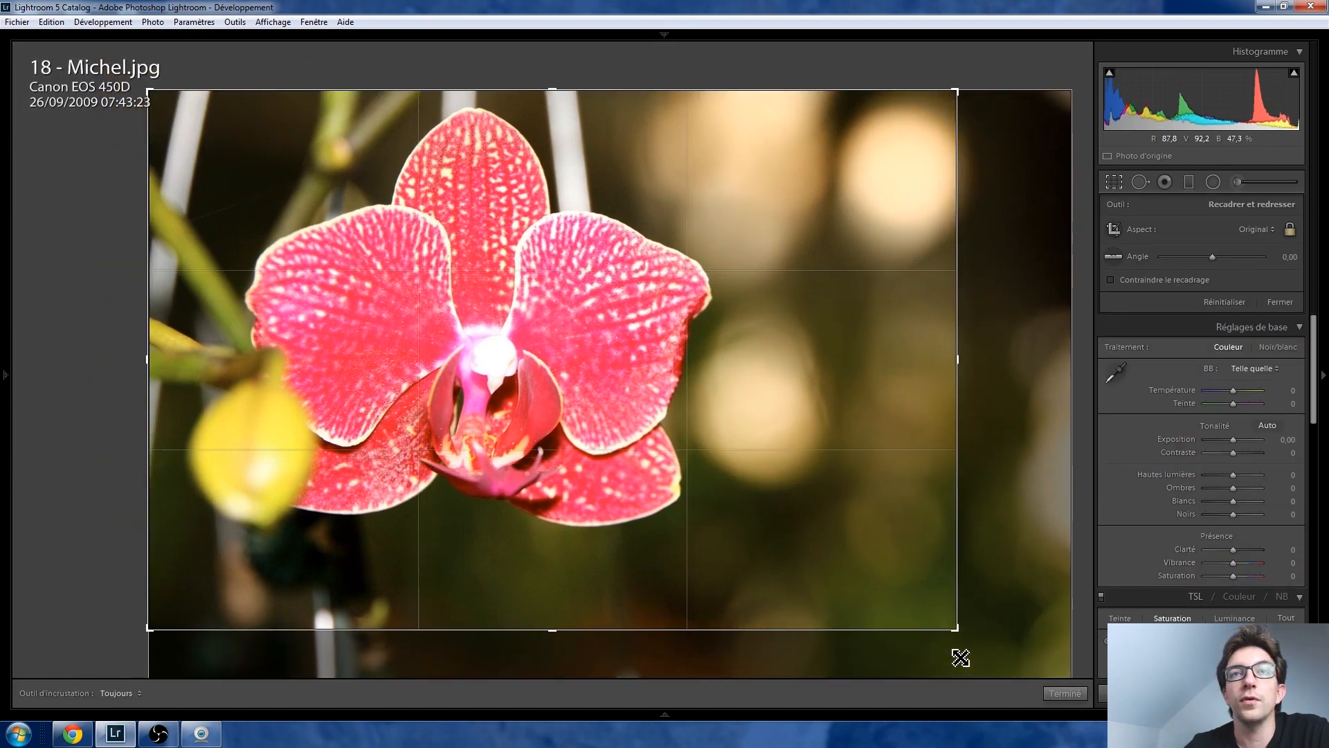
pyautogui.press('Return')
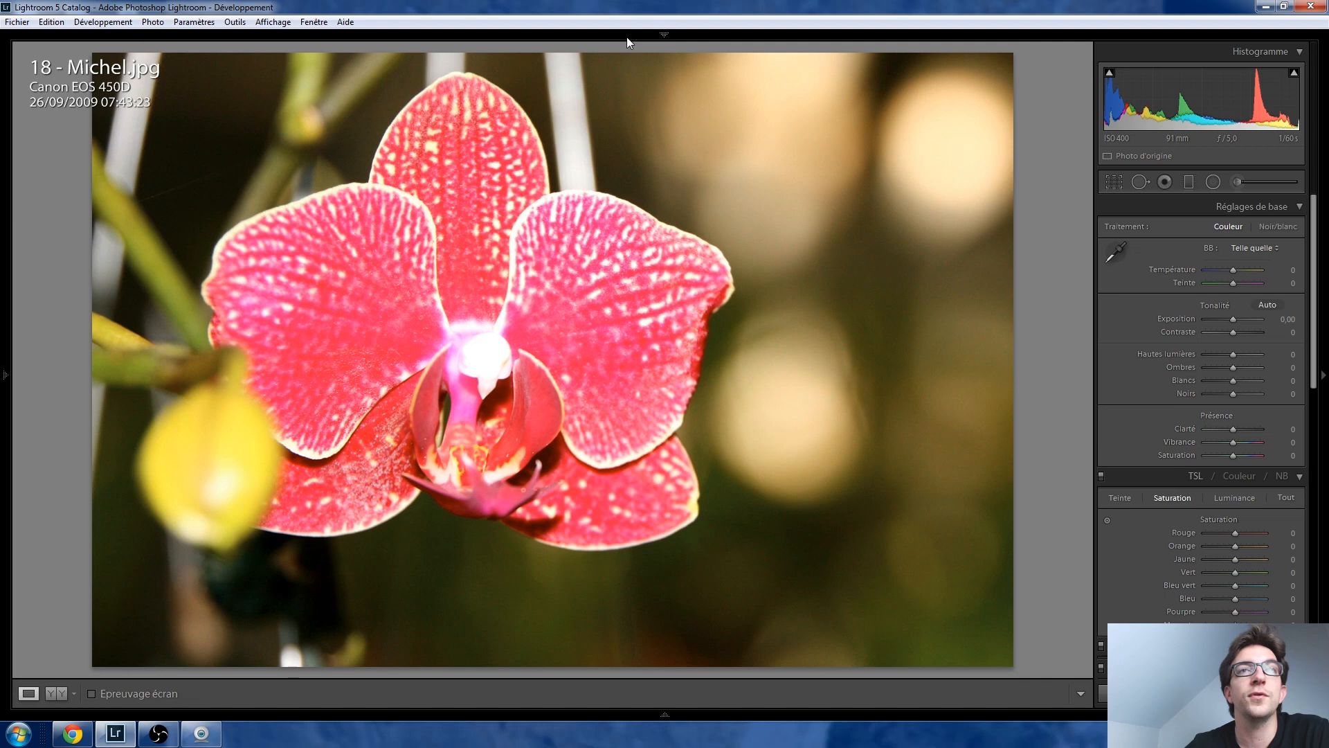
# Step: Recrop the orchid photo to a 1 x 1 ratio, repositioning the image so the flower is centred in the frame
pyautogui.click(1123, 181)
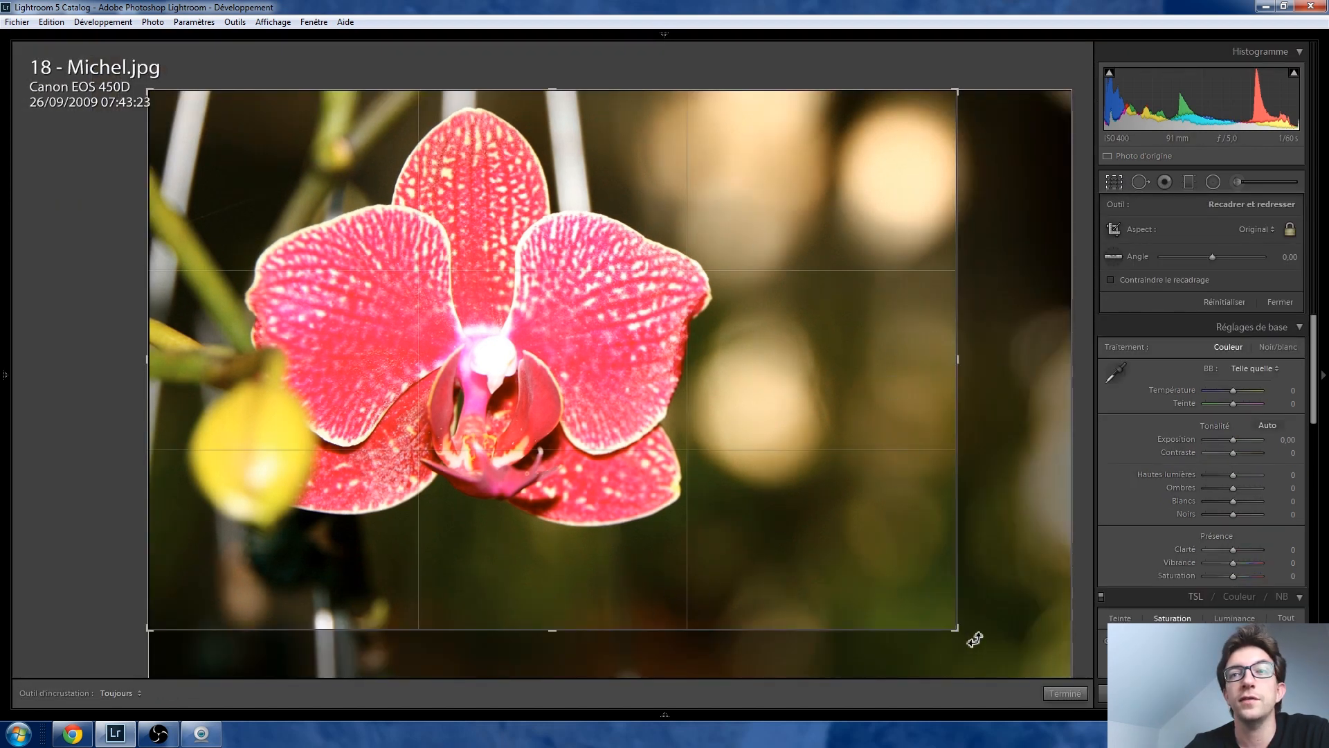
pyautogui.click(1255, 230)
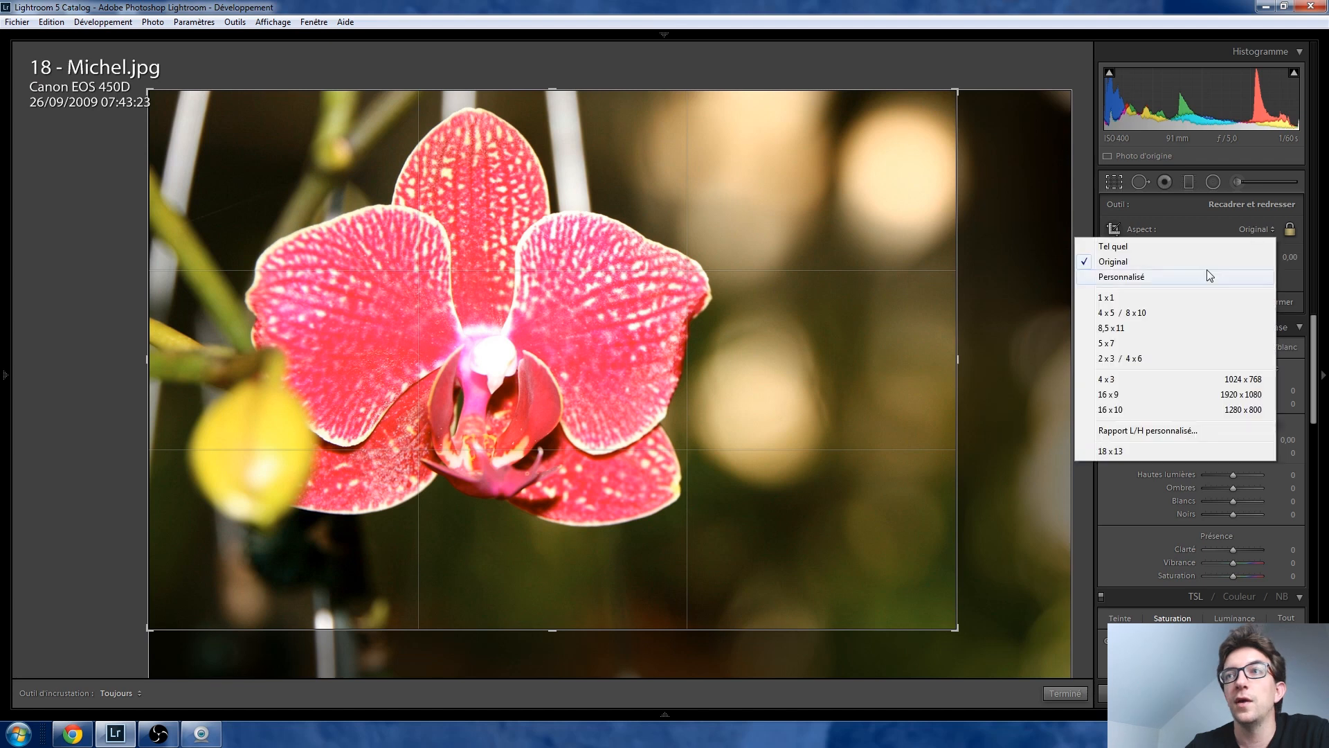
pyautogui.click(1170, 301)
pyautogui.moveTo(594, 376); pyautogui.dragTo(663, 387)
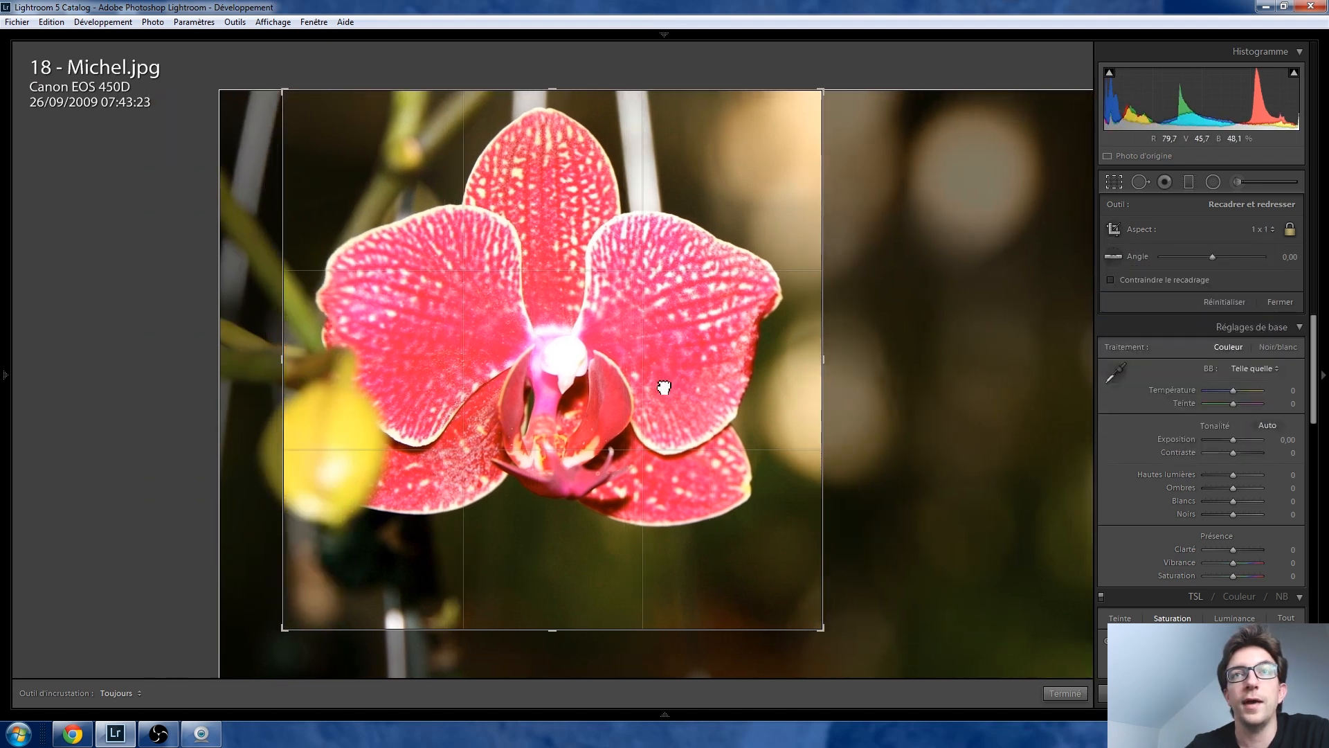
pyautogui.press('Return')
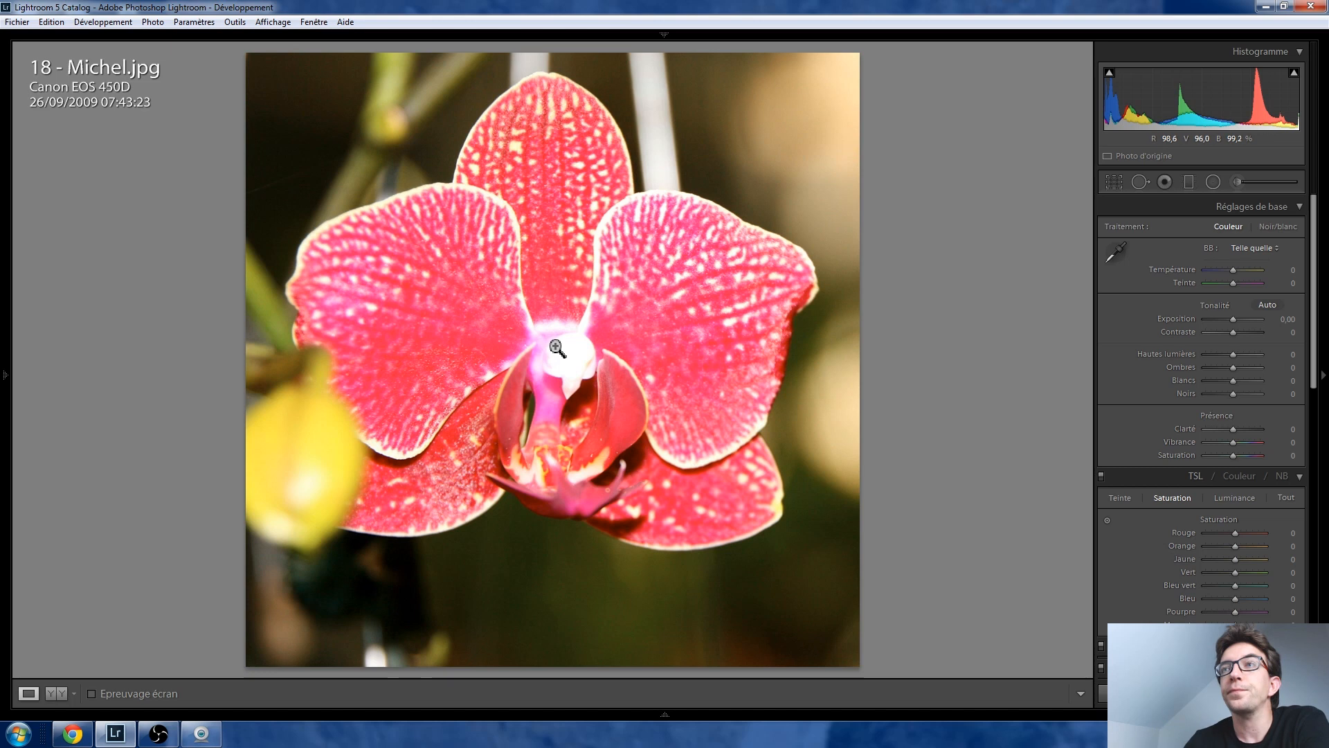
# Step: Check the orchid's highlight clipping and lower the highlights to -20
pyautogui.moveTo(1294, 82)
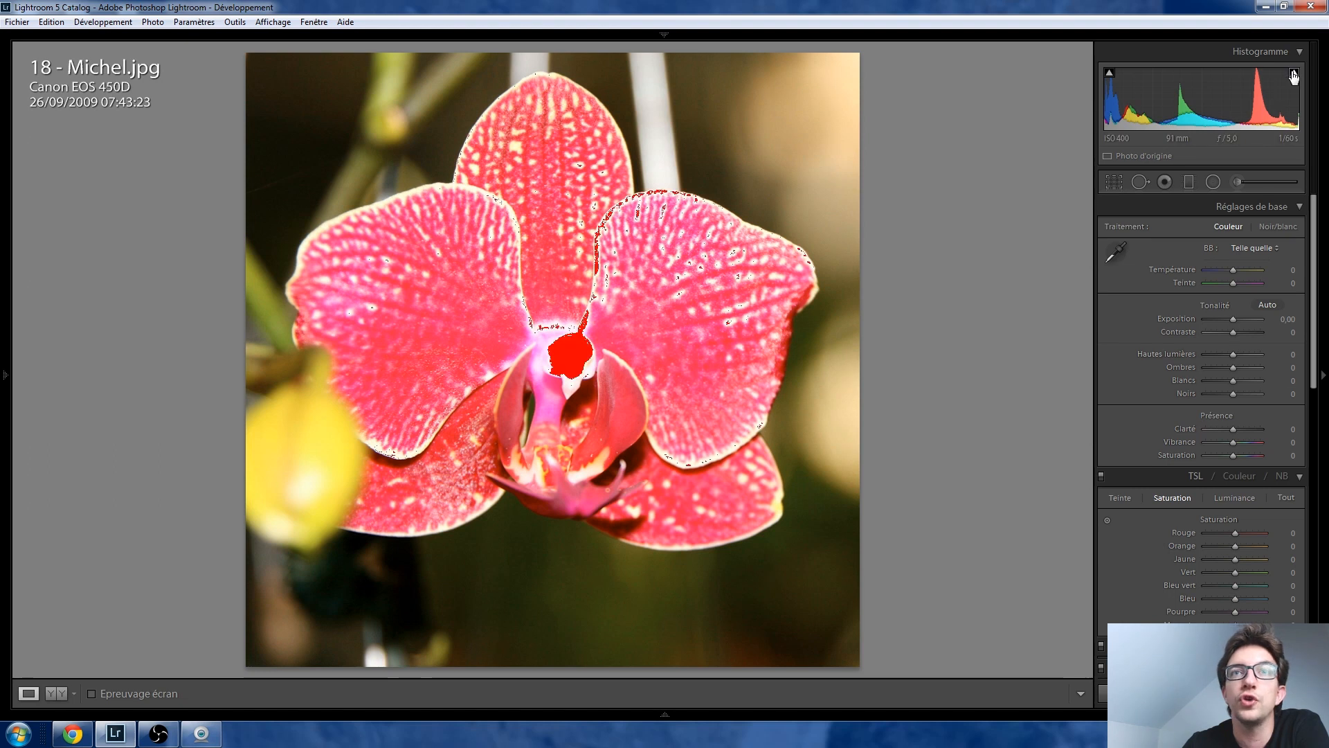
pyautogui.moveTo(1236, 355); pyautogui.dragTo(1226, 354)
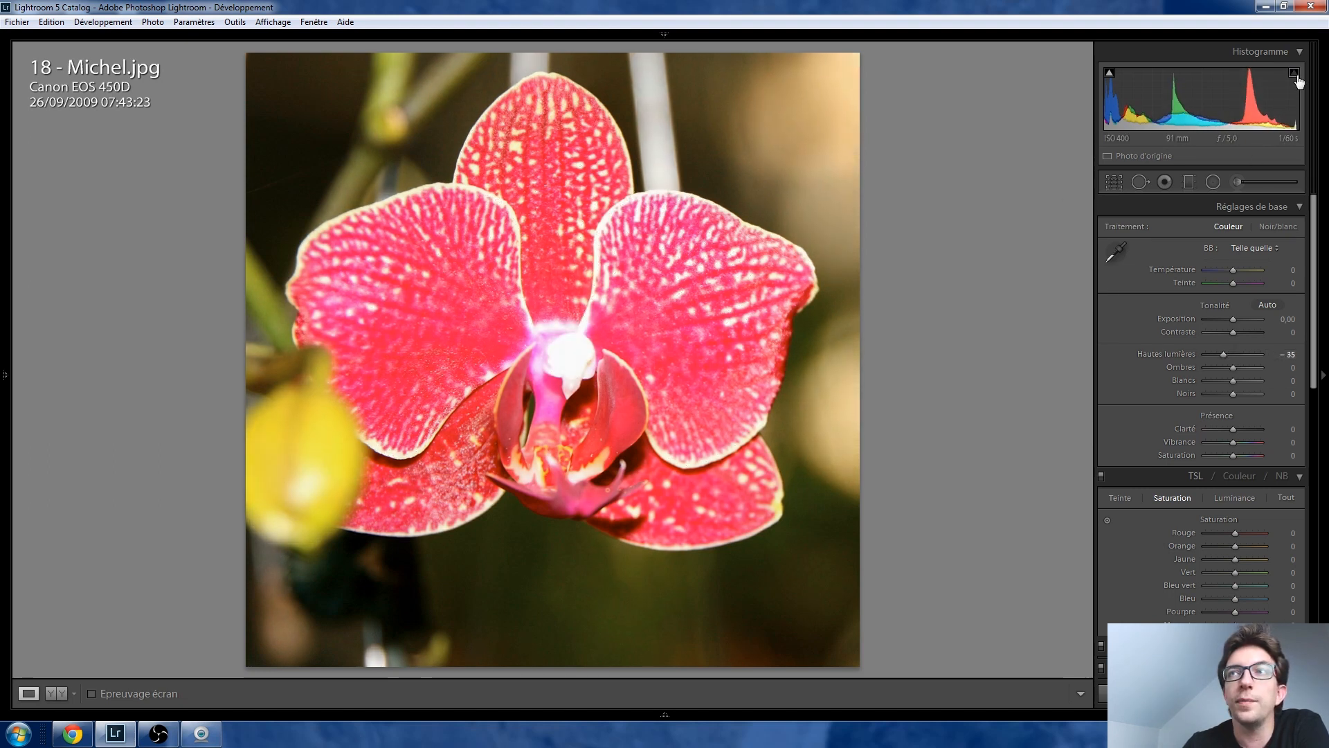
pyautogui.click(1227, 356)
pyautogui.moveTo(1226, 356); pyautogui.dragTo(1229, 355)
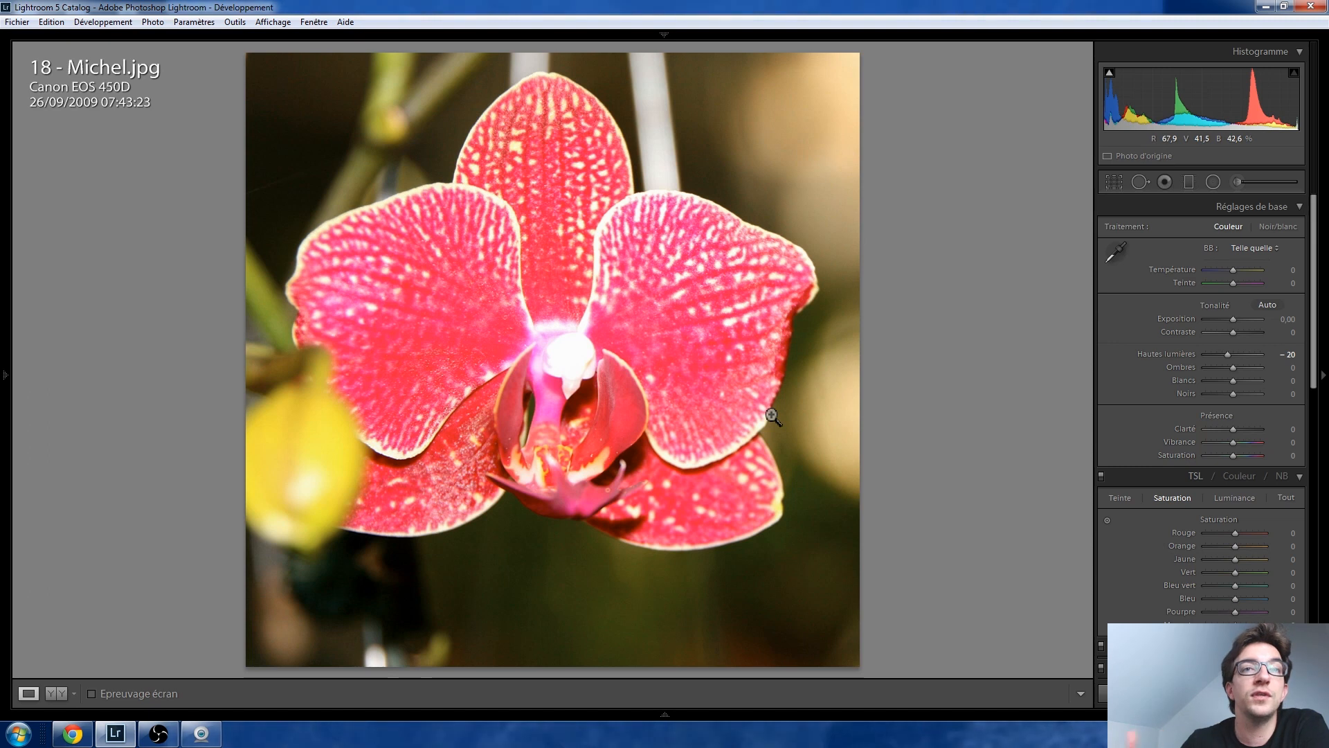
# Step: Reduce the orchid photo's contrast to -45
pyautogui.press('Down')
pyautogui.press('Down')
pyautogui.press('Down')
pyautogui.press('Down')
pyautogui.press('Down')
pyautogui.press('Down')
pyautogui.press('Down')
pyautogui.press('Down')
pyautogui.press('Down')
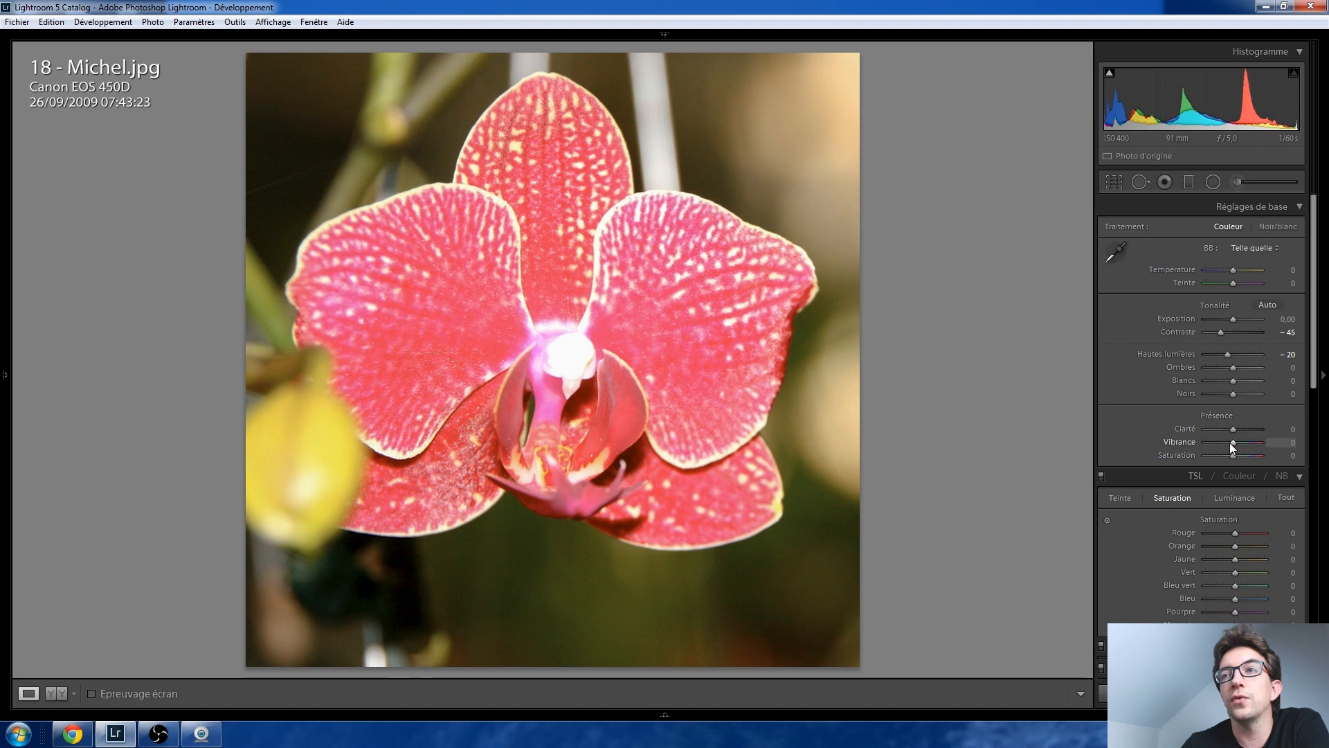
# Step: Raise the orchid photo's overall saturation to +10
pyautogui.moveTo(1233, 455); pyautogui.dragTo(1235, 455)
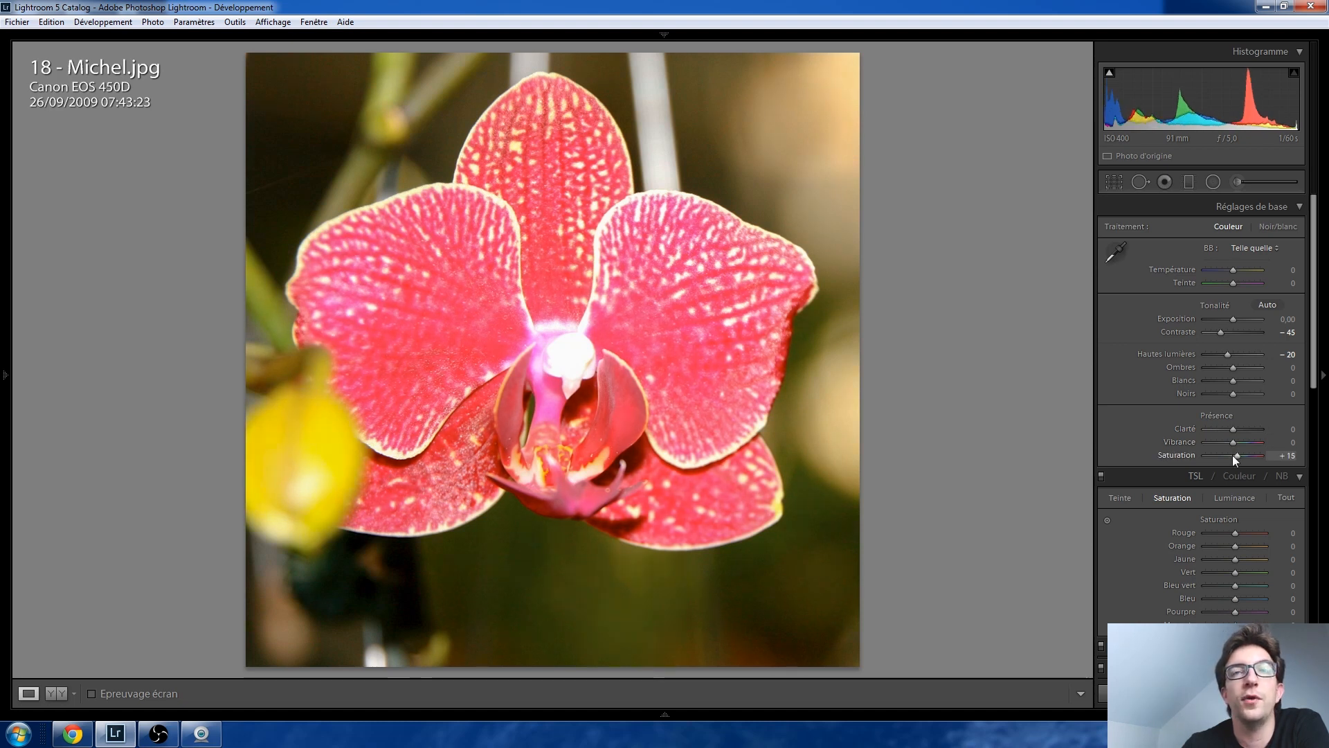
pyautogui.hotkey('shift', 'Up')
pyautogui.hotkey('shift', 'Down')
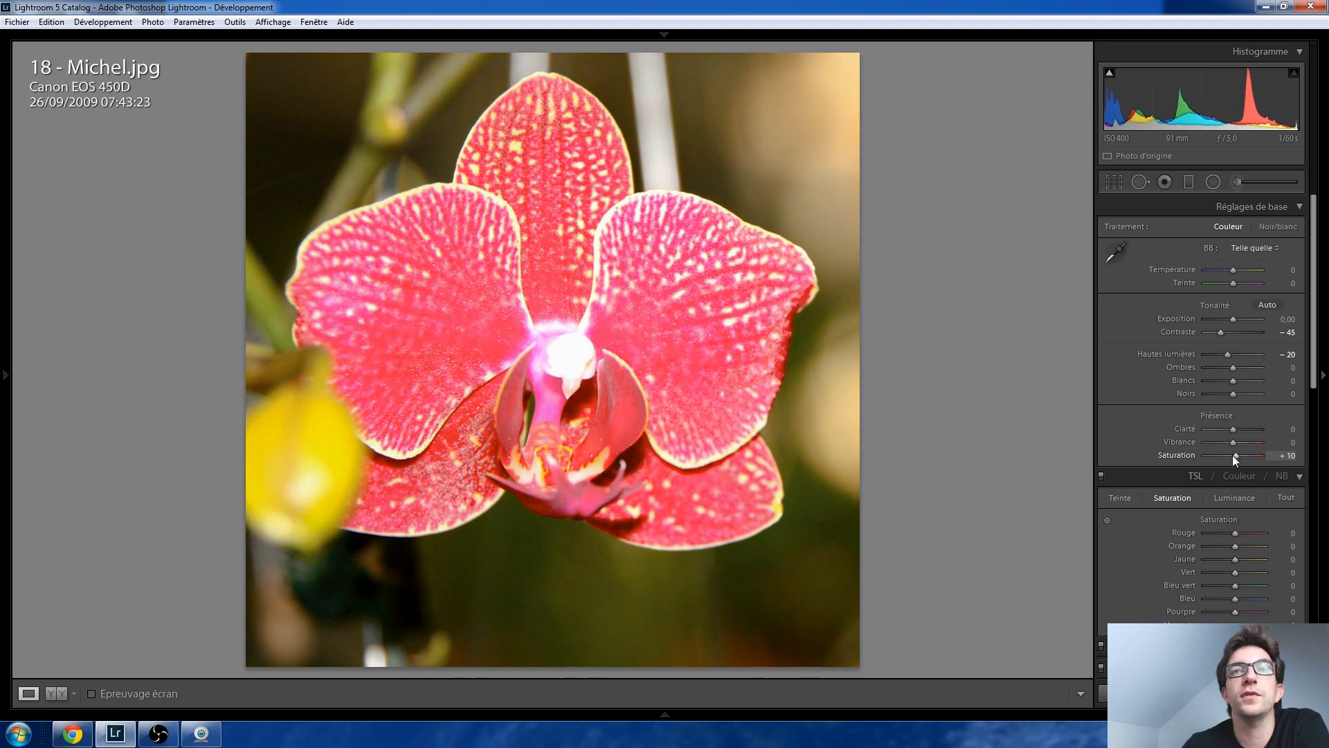
pyautogui.press('Up')
pyautogui.press('Up')
pyautogui.press('Down')
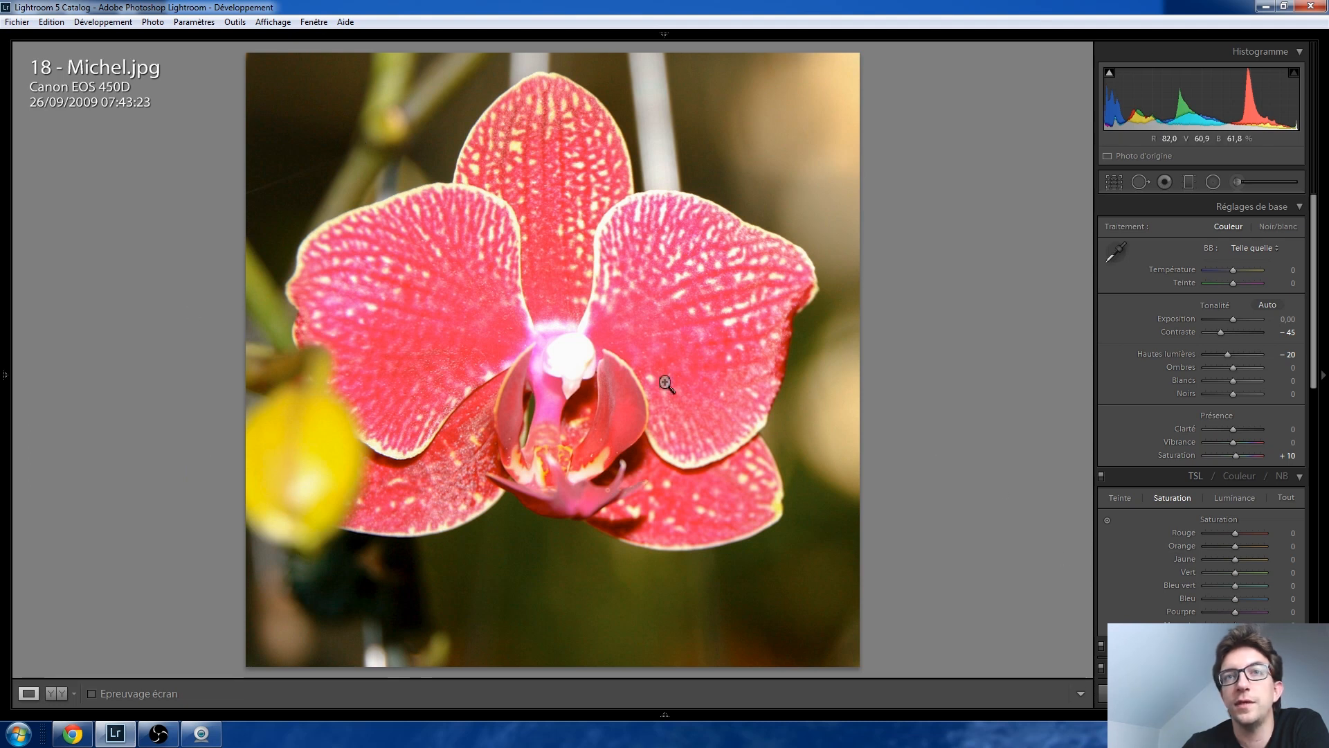
# Step: Desaturate individual colours in the orchid photo, setting yellow saturation to -30 and green saturation to -25
pyautogui.press('Down')
pyautogui.press('Down')
pyautogui.press('Down')
pyautogui.press('Down')
pyautogui.press('Down')
pyautogui.press('Down')
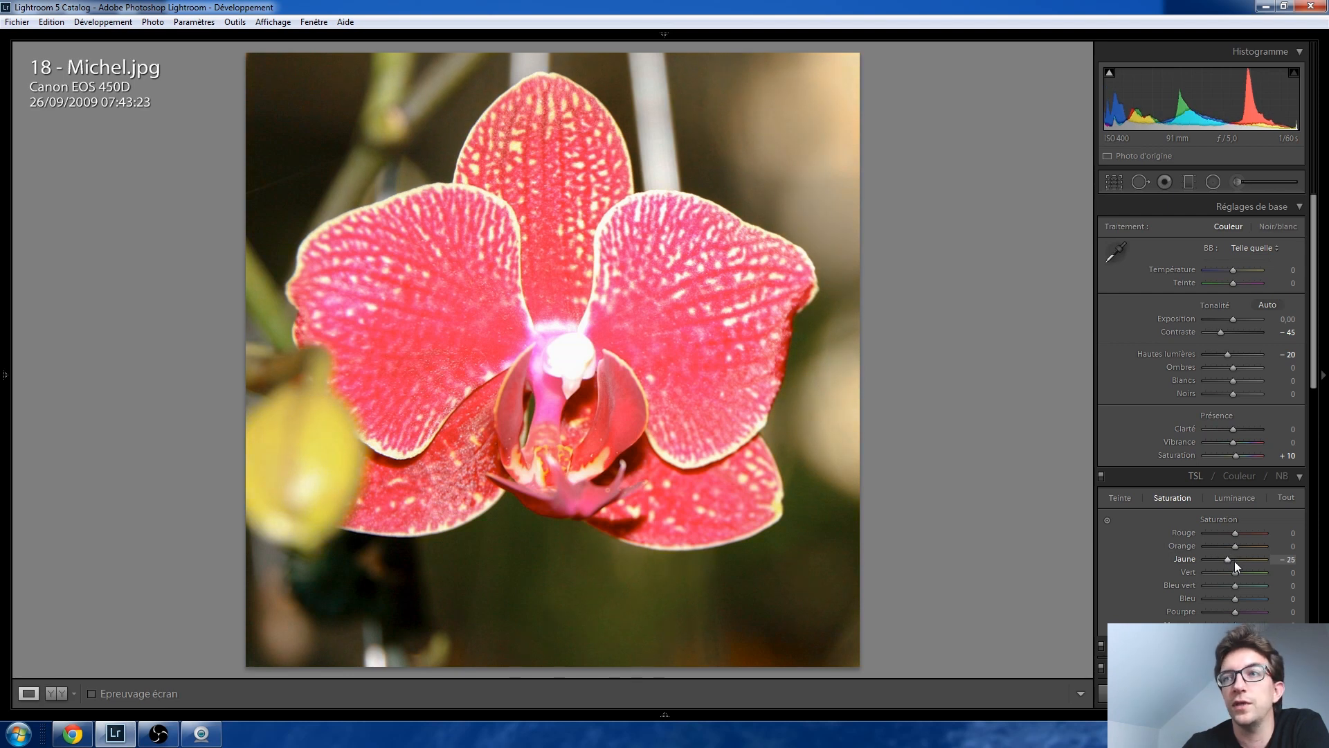
pyautogui.press('Down')
pyautogui.press('Down')
pyautogui.press('Down')
pyautogui.press('Down')
pyautogui.press('Down')
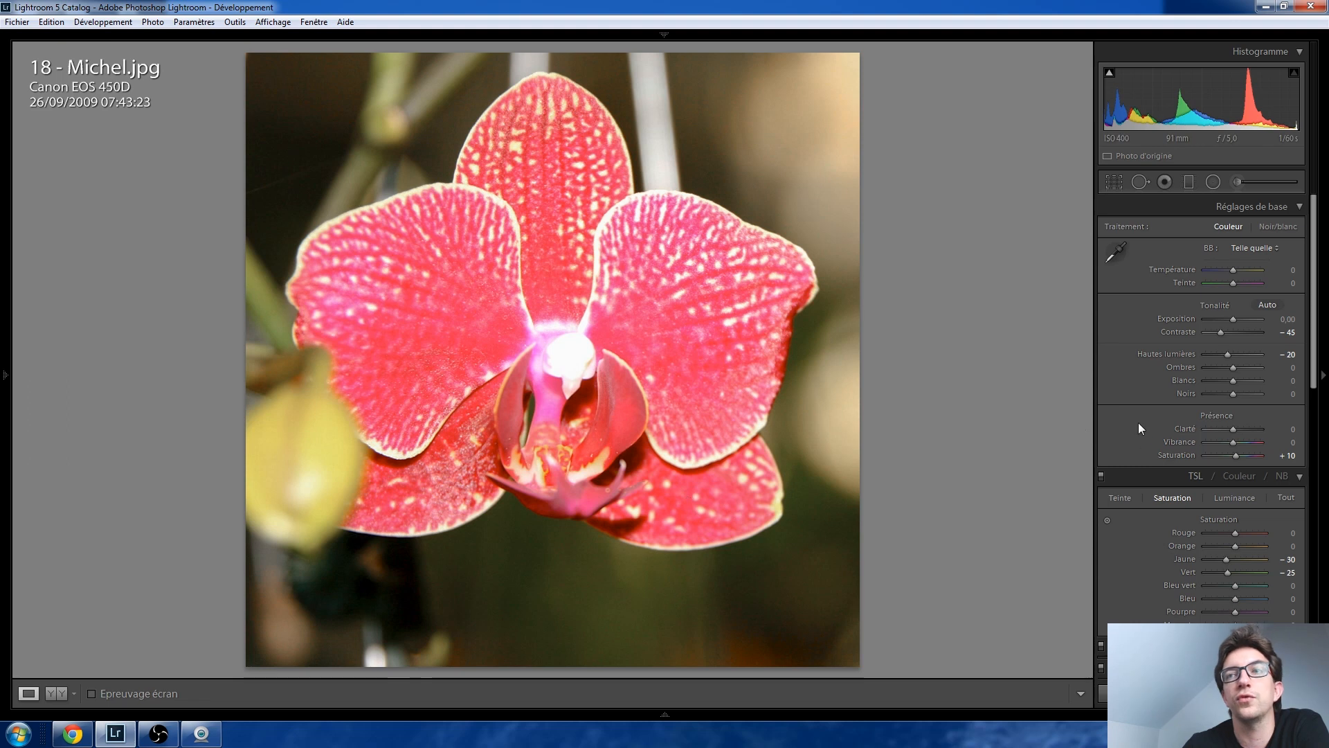
# Step: Add a dark post-crop vignette to the orchid photo with an amount of -30
pyautogui.scroll(-6, 1152, 447)
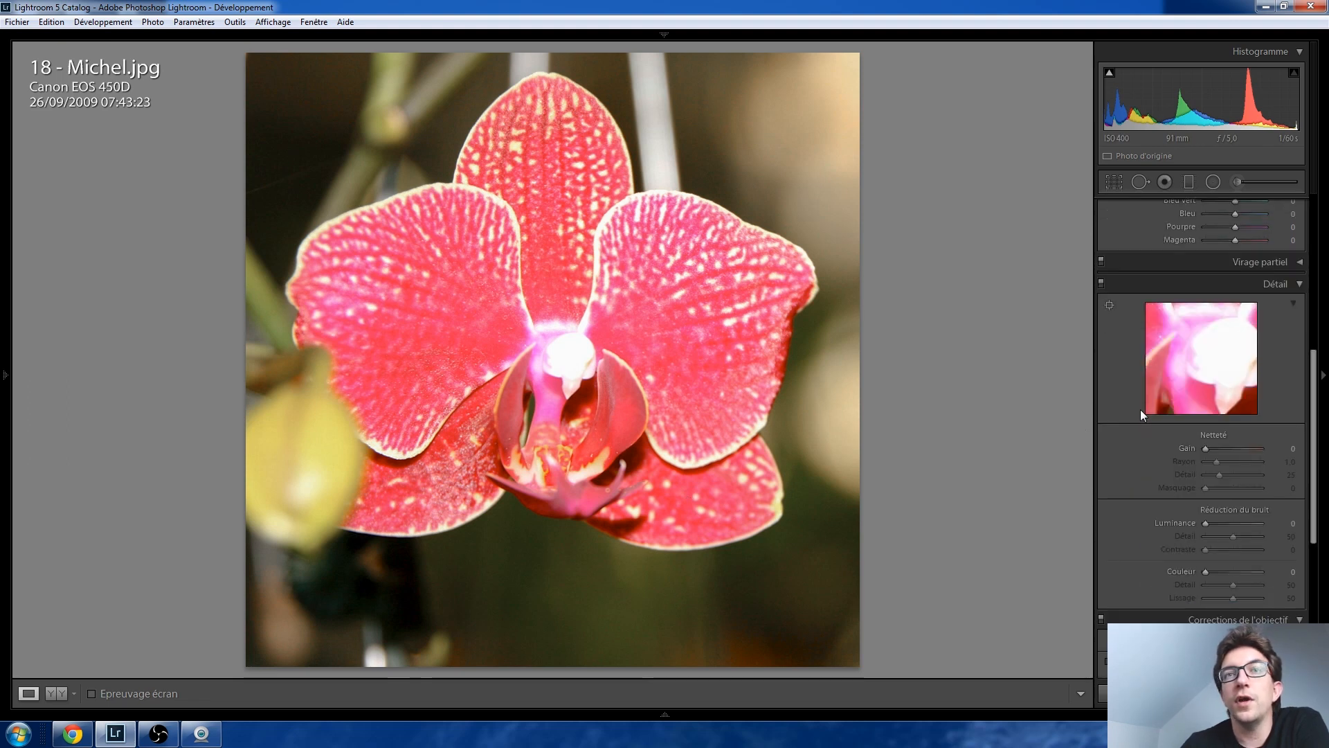
pyautogui.scroll(-3, 1140, 409)
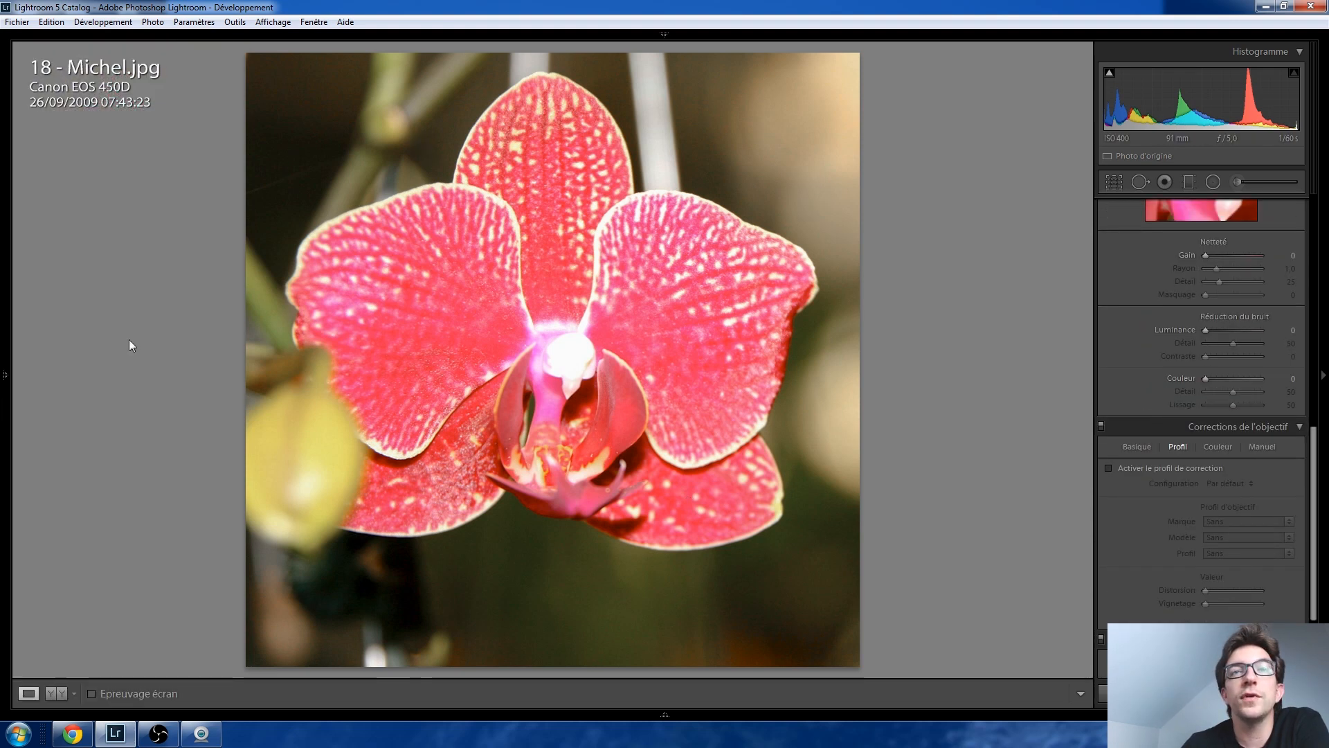
pyautogui.scroll(-2, 1165, 546)
pyautogui.click(1223, 550)
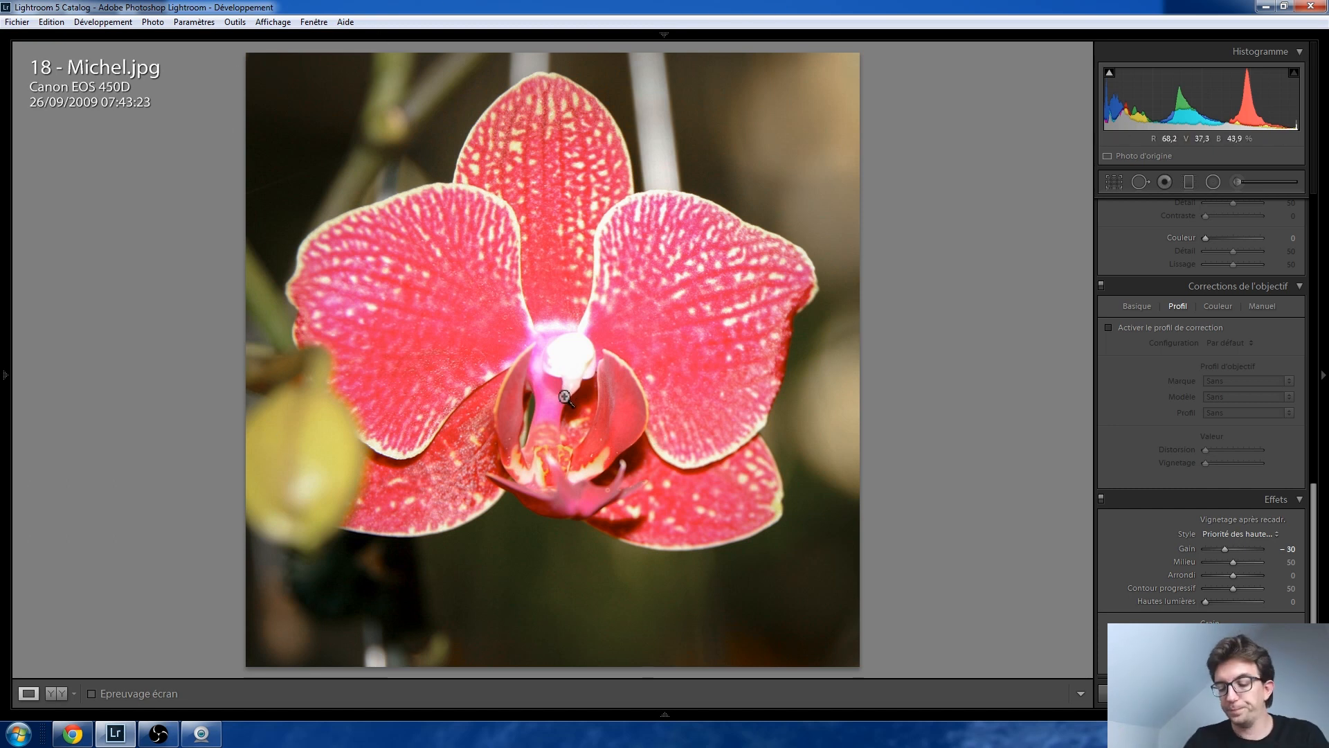
# Step: Advance to the bonfire photo with the silhouetted figure and hide its information overlay
pyautogui.press('Right')
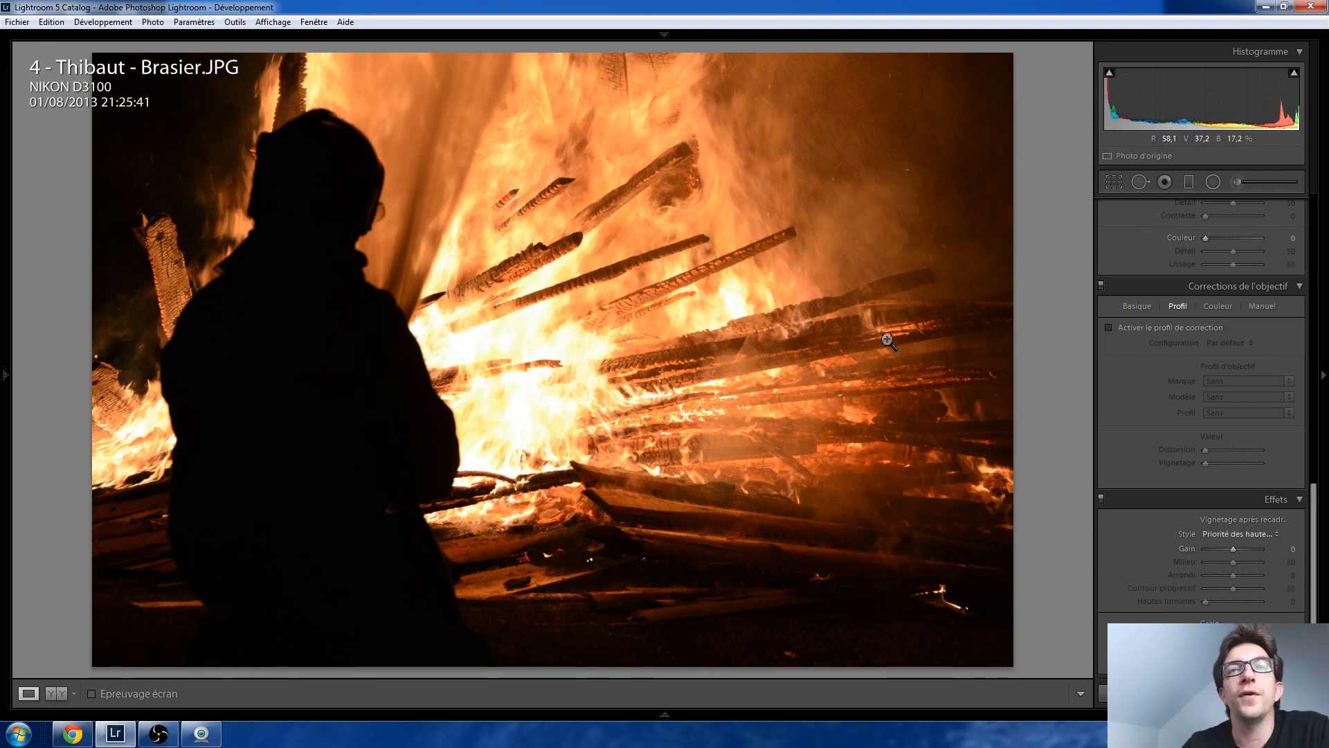
pyautogui.press('i')
pyautogui.press('i')
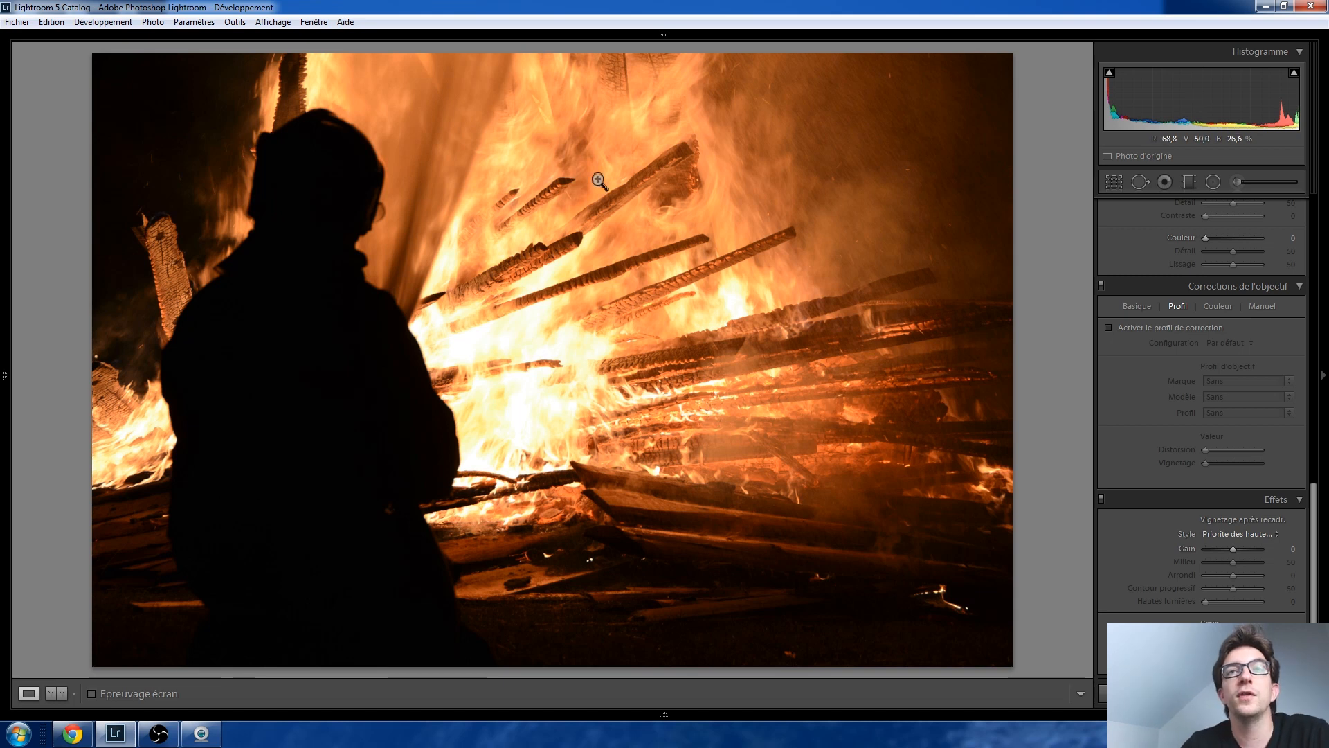
# Step: Test the bonfire photo's exposure at +5.00 to inspect the shadows, and reset it to its default
pyautogui.scroll(10, 1168, 353)
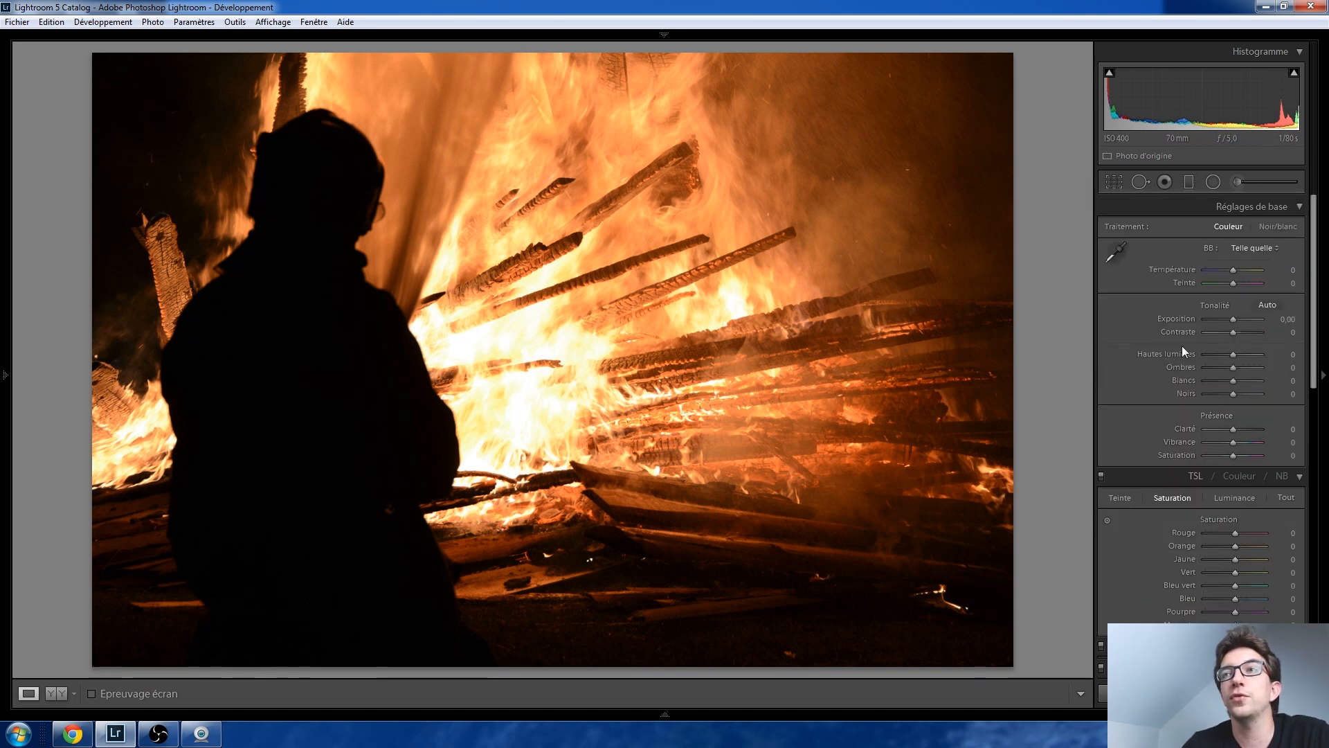
pyautogui.moveTo(1231, 318); pyautogui.dragTo(1260, 318)
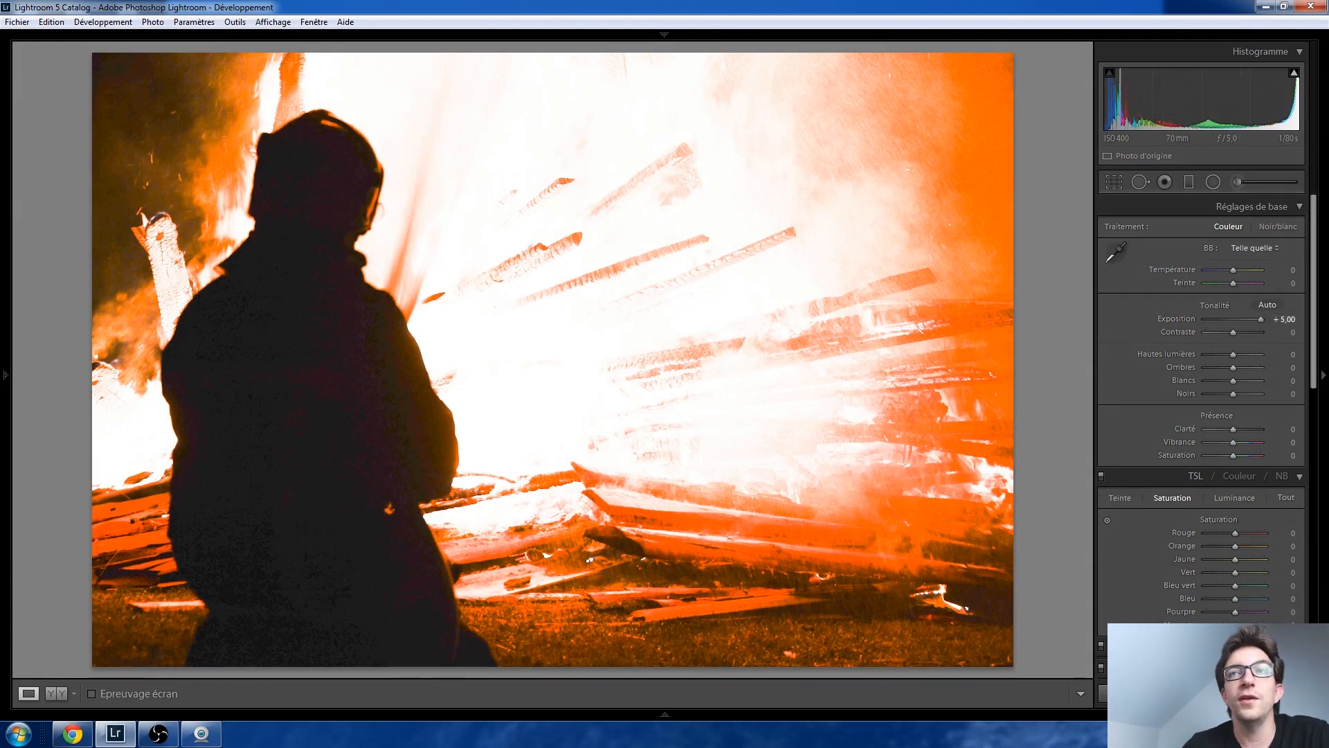
pyautogui.doubleClick(1260, 318)
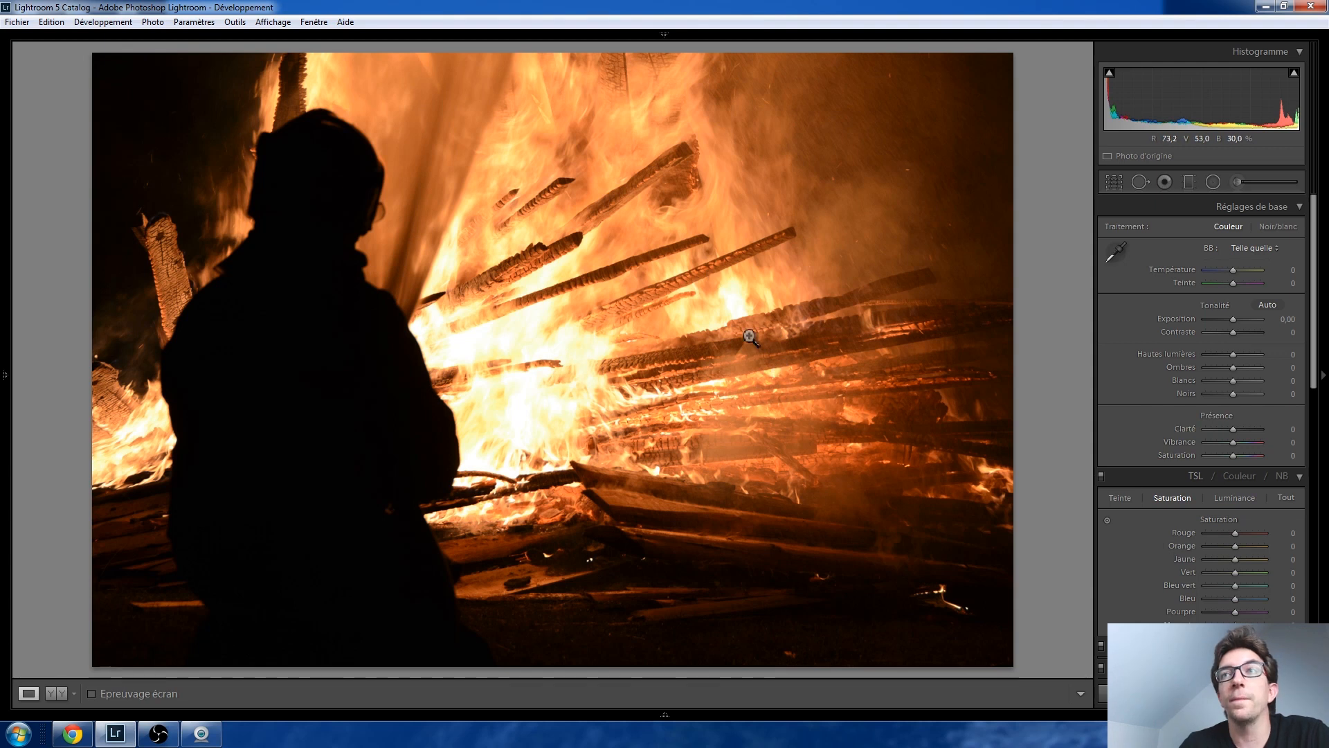
# Step: Show the overlay with shutter speed, aperture, ISO and lens on the bonfire photo, and advance to the next photo
pyautogui.press('i')
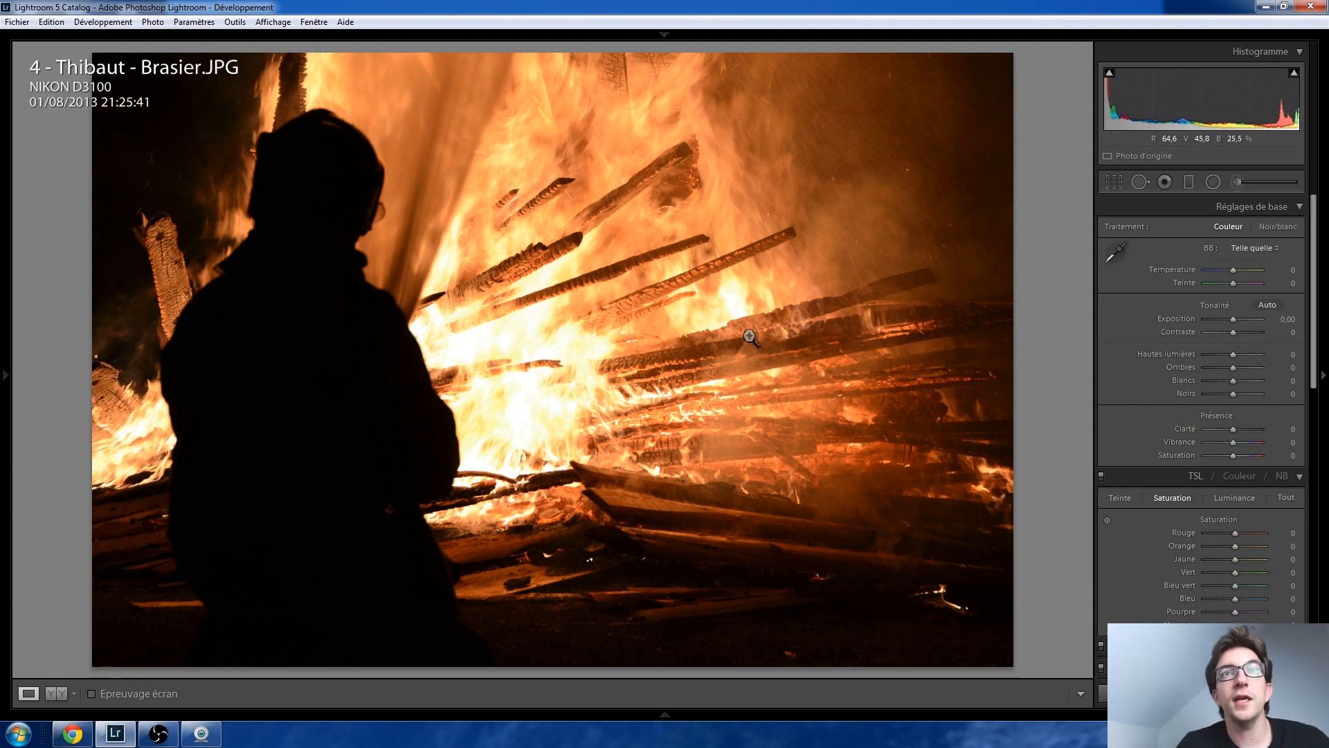
pyautogui.press('i')
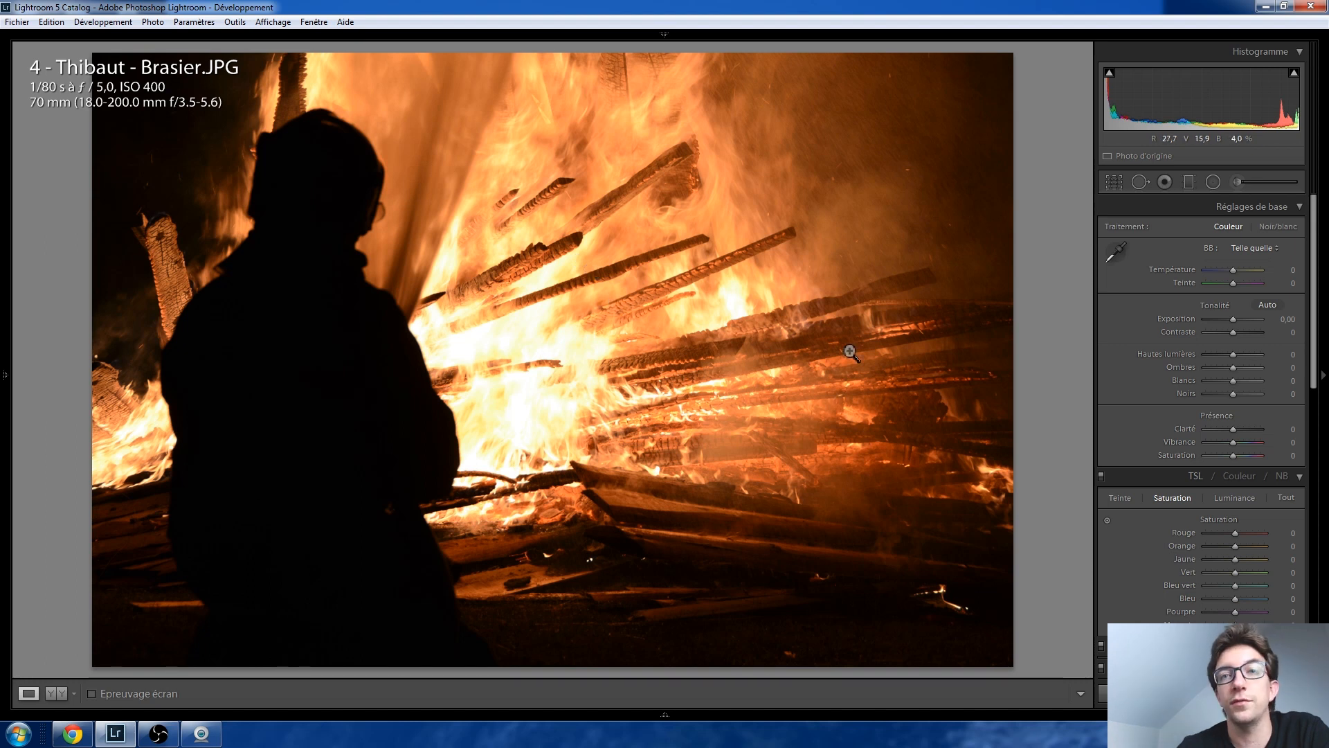
pyautogui.press('Right')
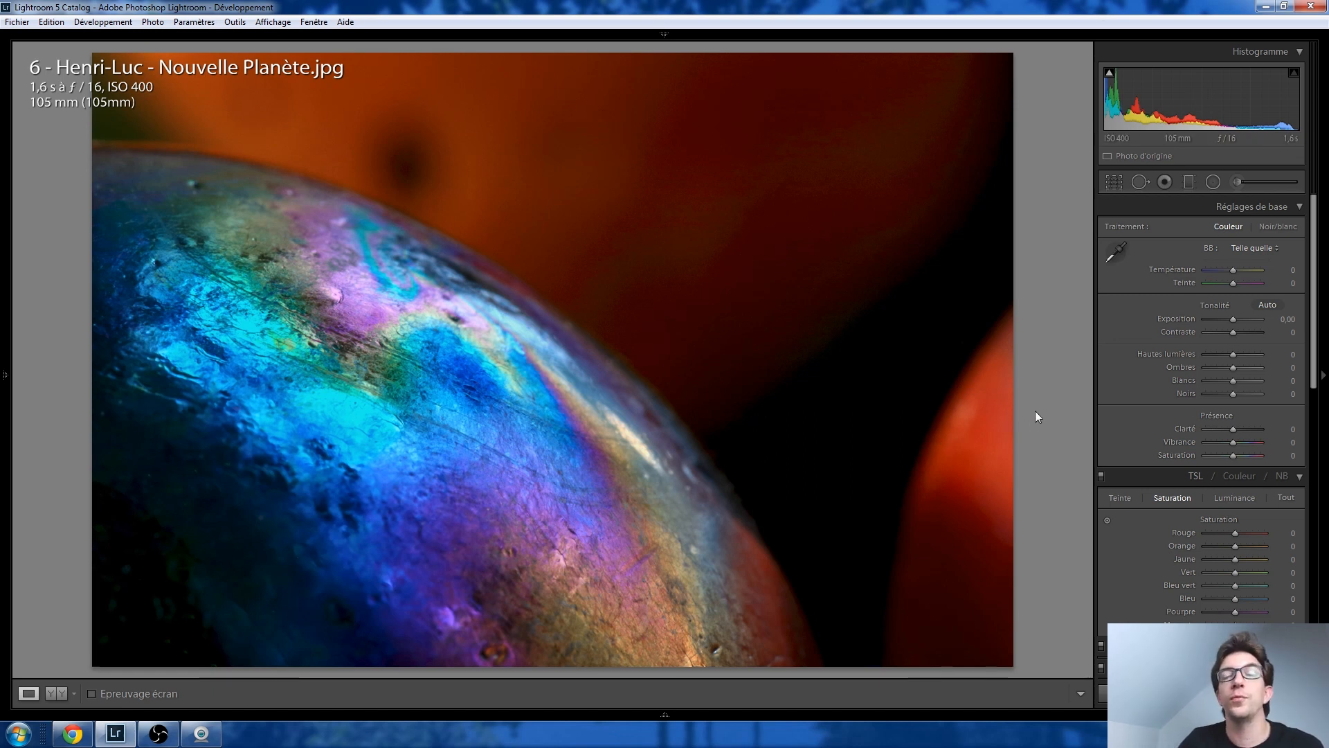
# Step: Compare the final and original versions of the duck photo by switching between them
pyautogui.press('Right')
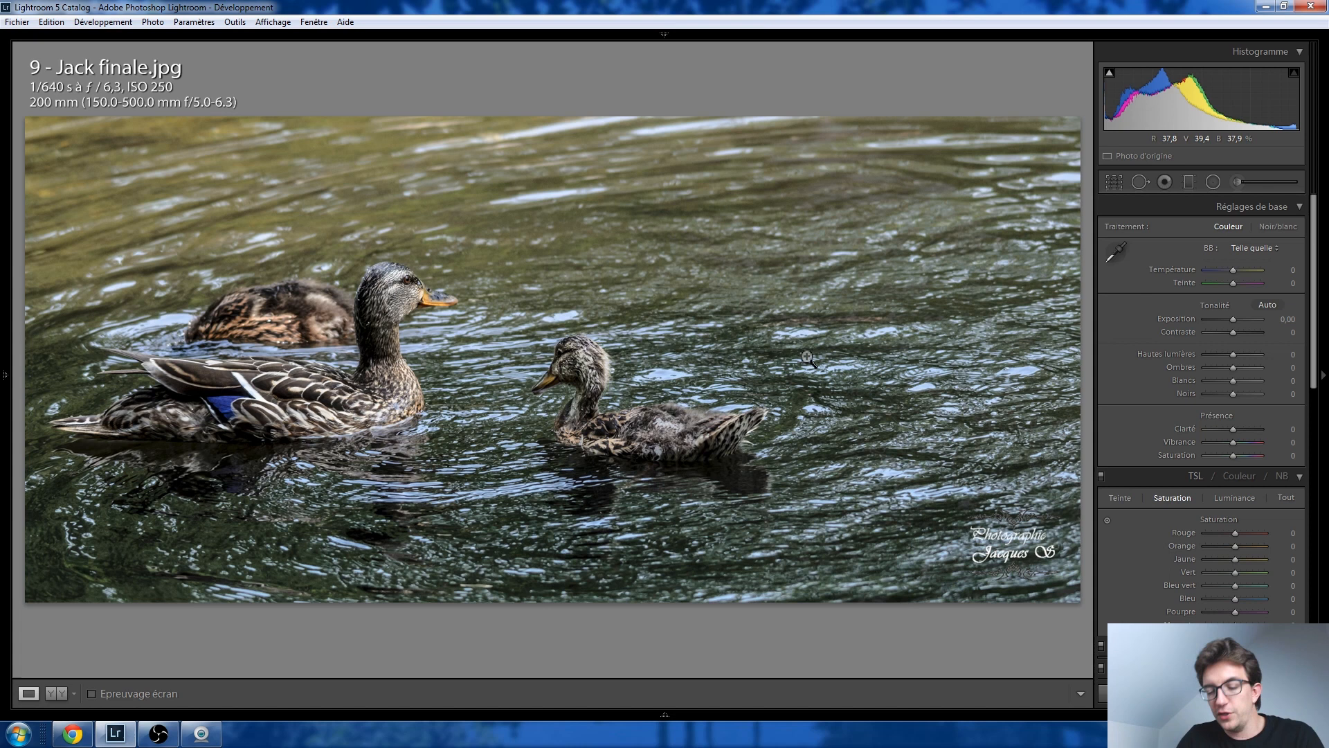
pyautogui.press('Right')
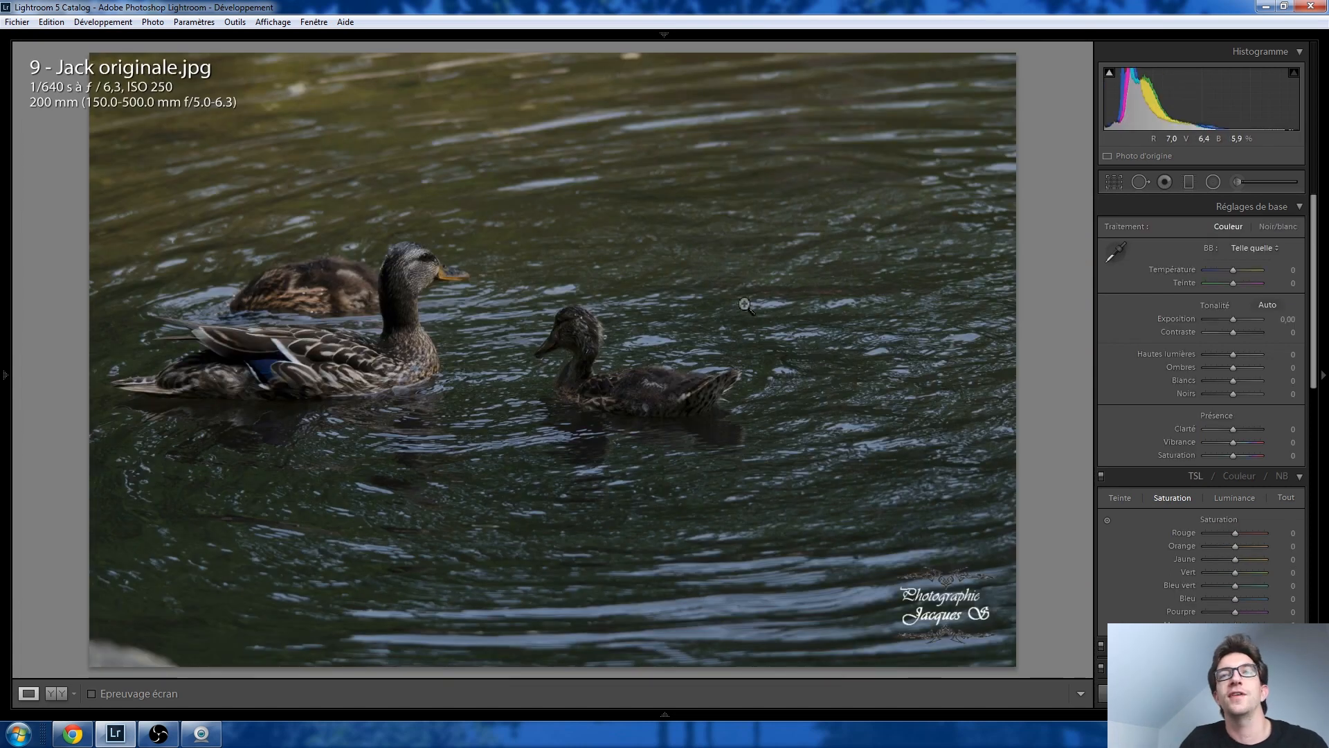
pyautogui.press('Left')
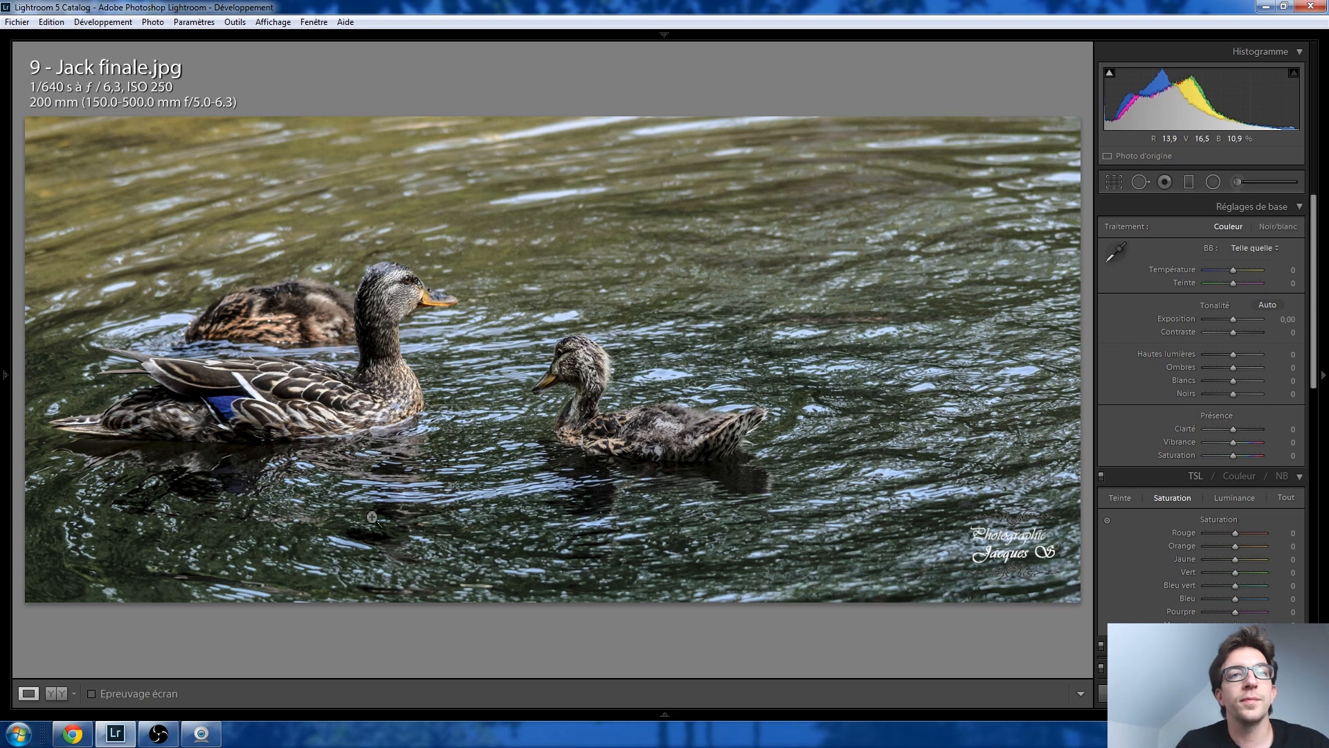
pyautogui.press('Right')
pyautogui.press('Left')
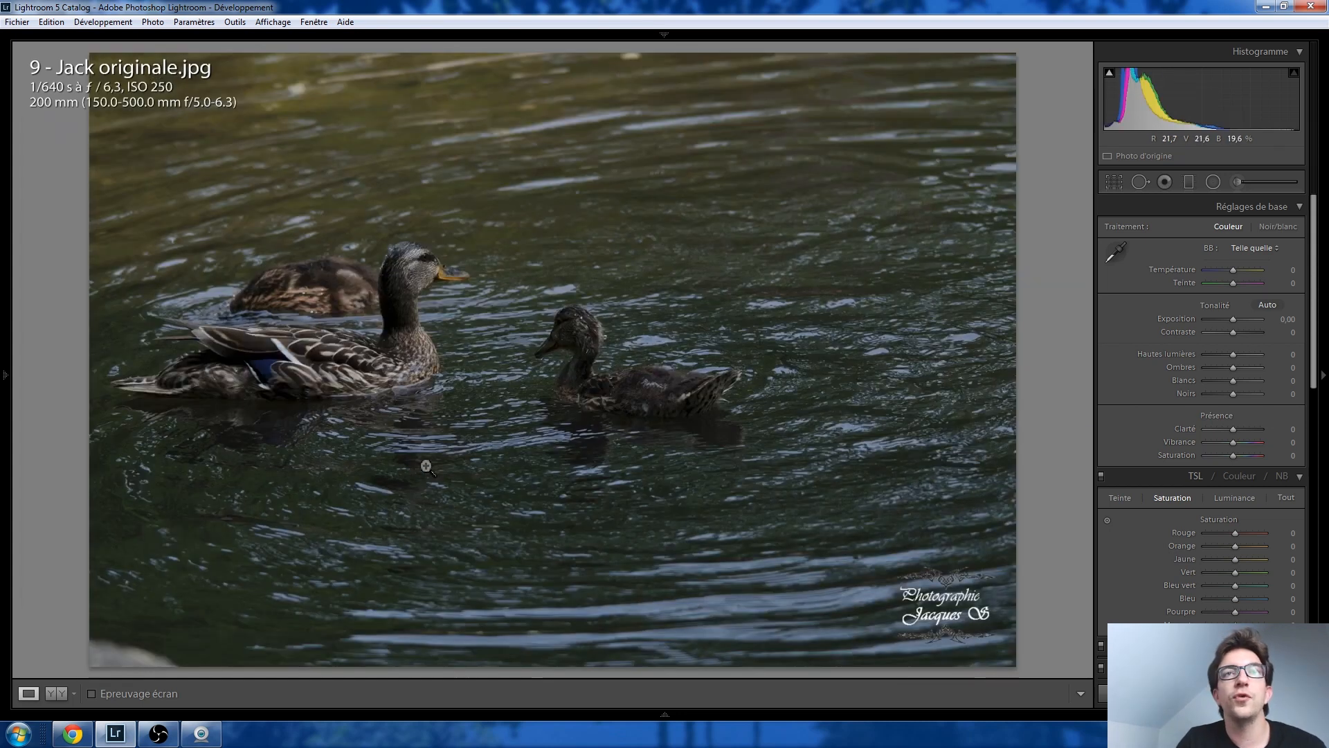
pyautogui.press('Right')
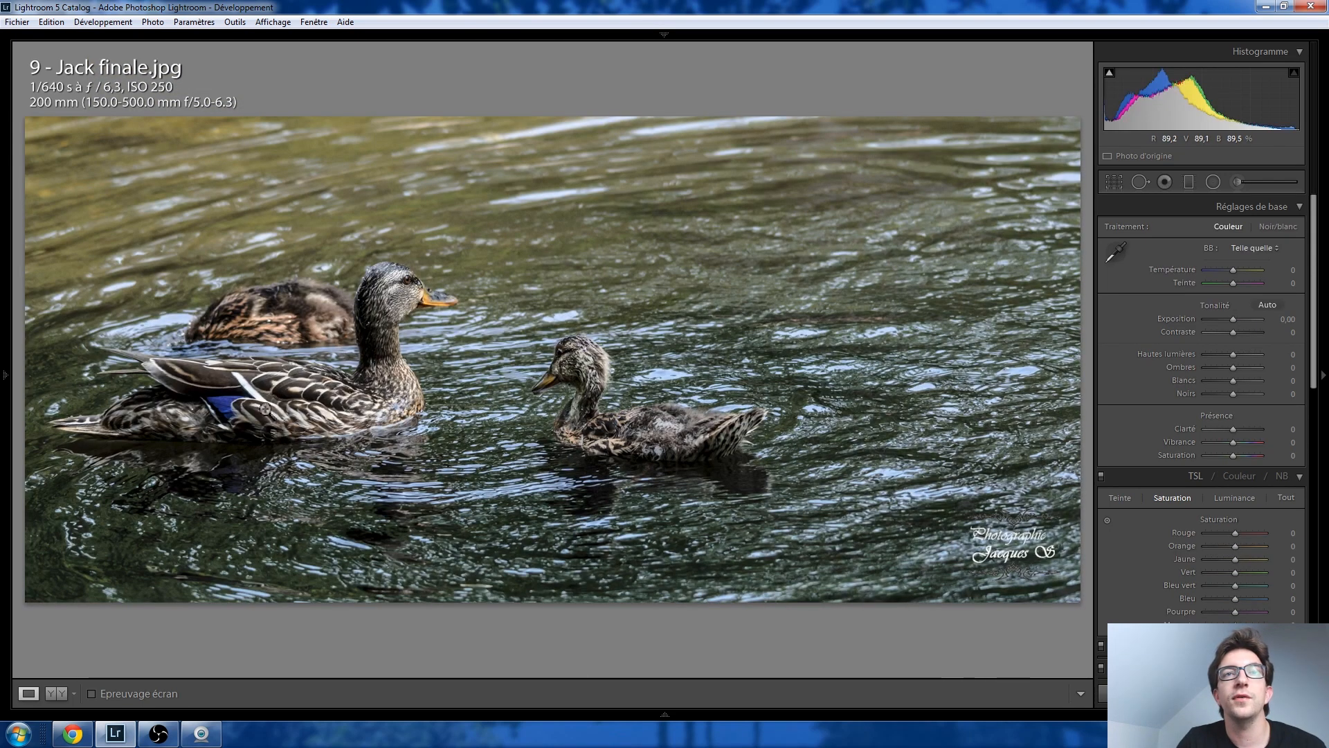
# Step: Test a clarity of -100 on the final duck photo, and reset it to its default
pyautogui.moveTo(1236, 430); pyautogui.dragTo(1207, 432)
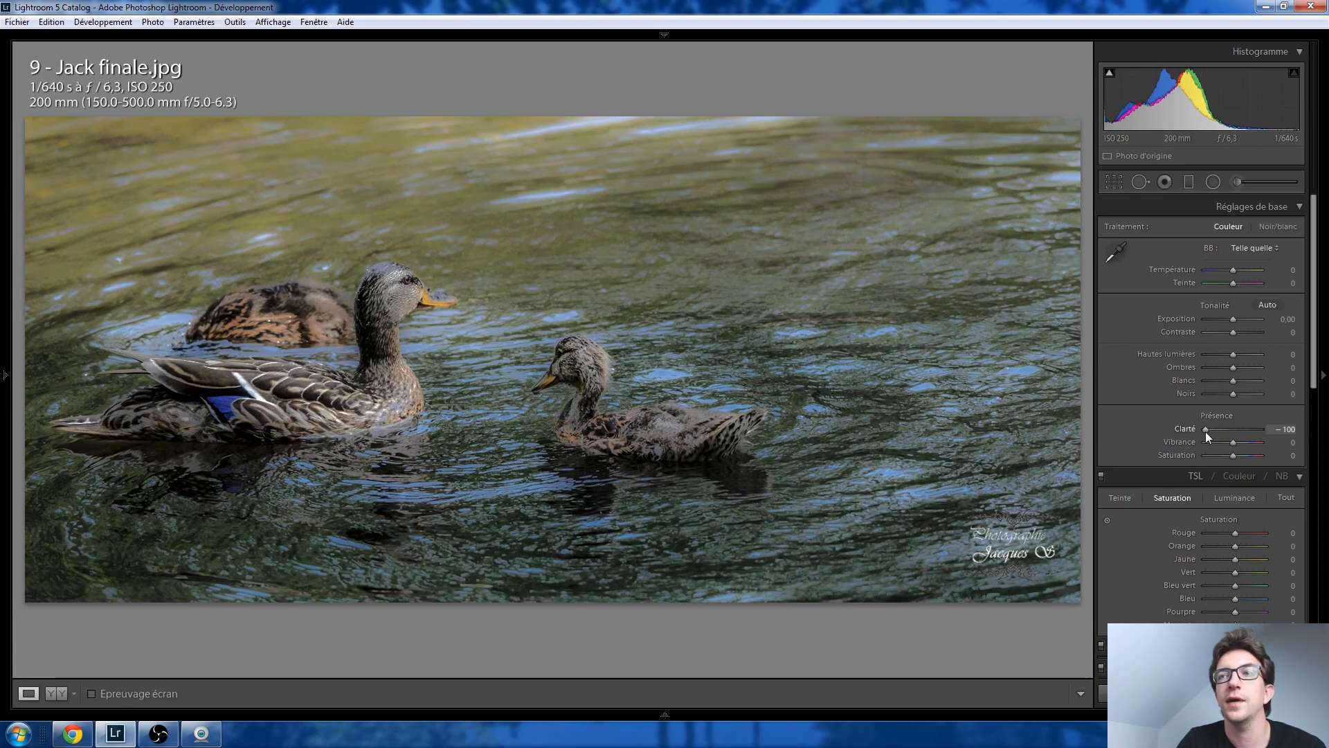
pyautogui.doubleClick(1206, 431)
# Step: Switch to the original duck photo and crop its upper and lower parts into a wide panoramic strip around the ducks
pyautogui.press('Right')
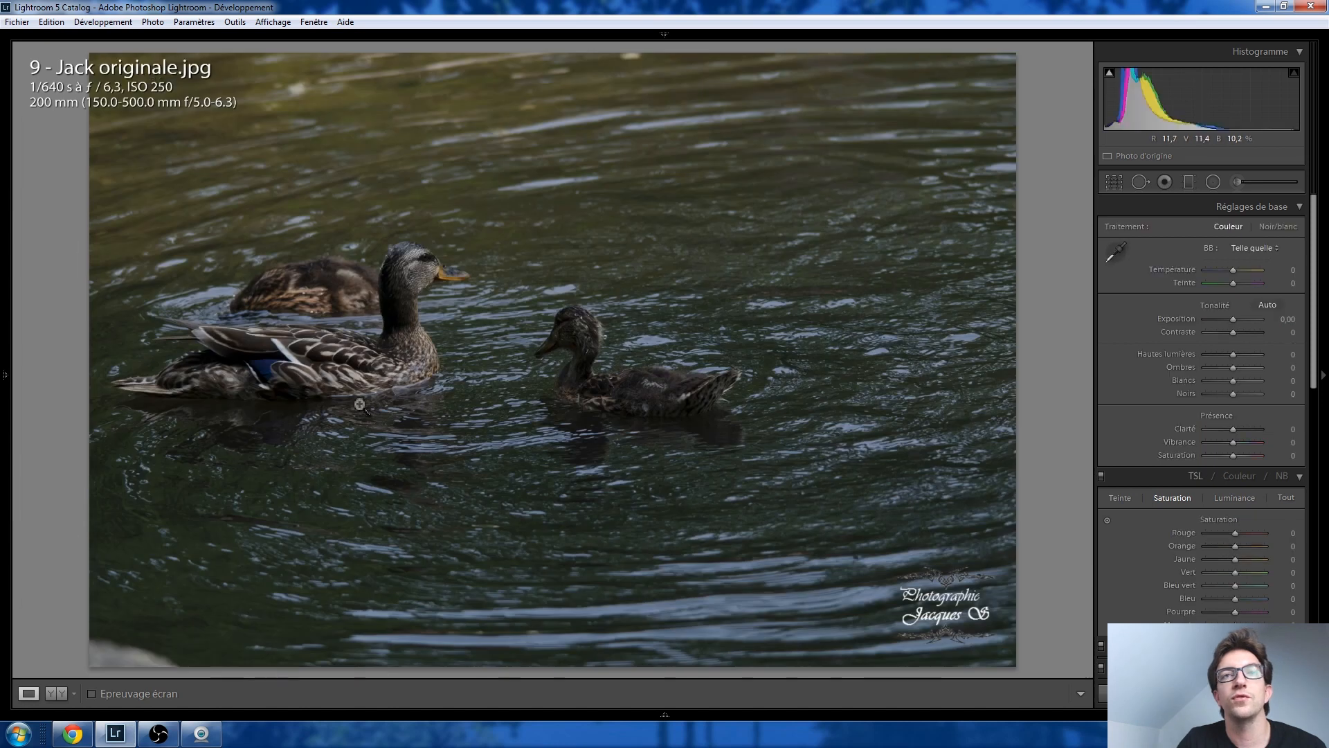
pyautogui.click(1115, 182)
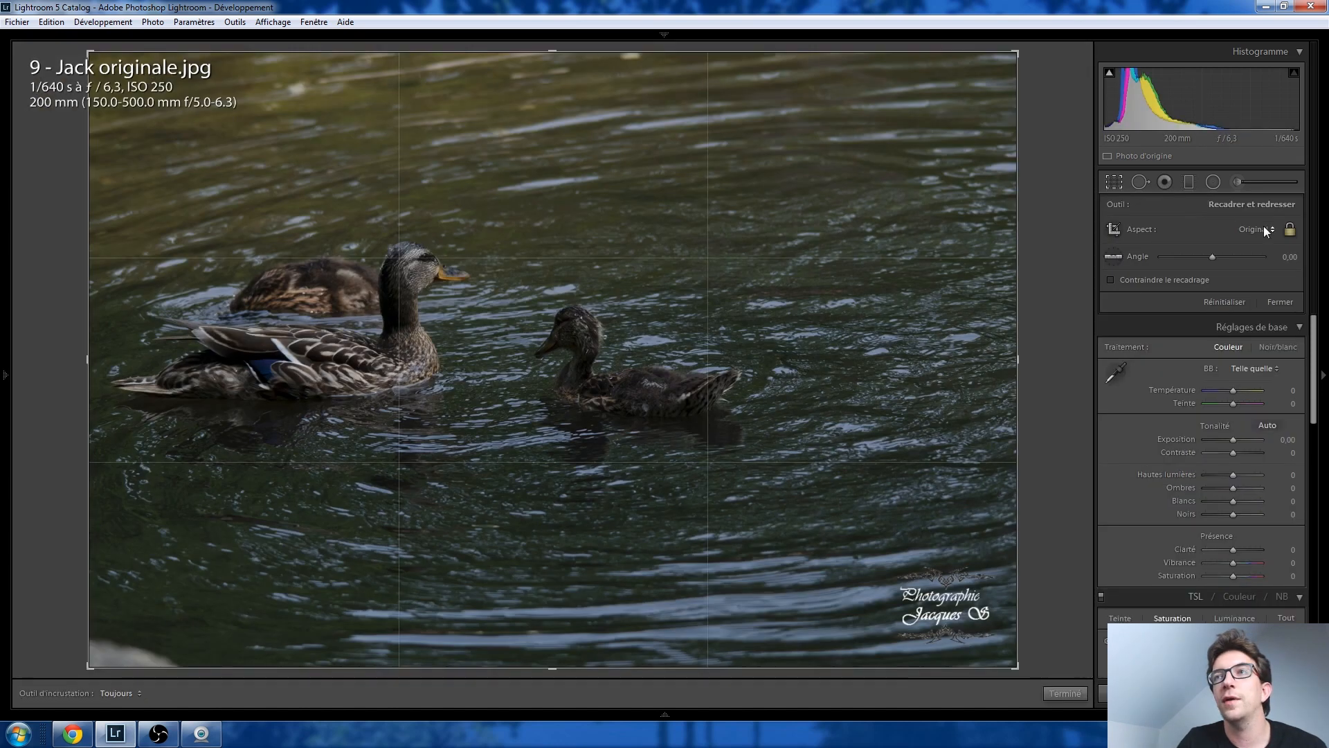
pyautogui.moveTo(552, 50); pyautogui.dragTo(547, 116)
pyautogui.moveTo(552, 598); pyautogui.dragTo(569, 531)
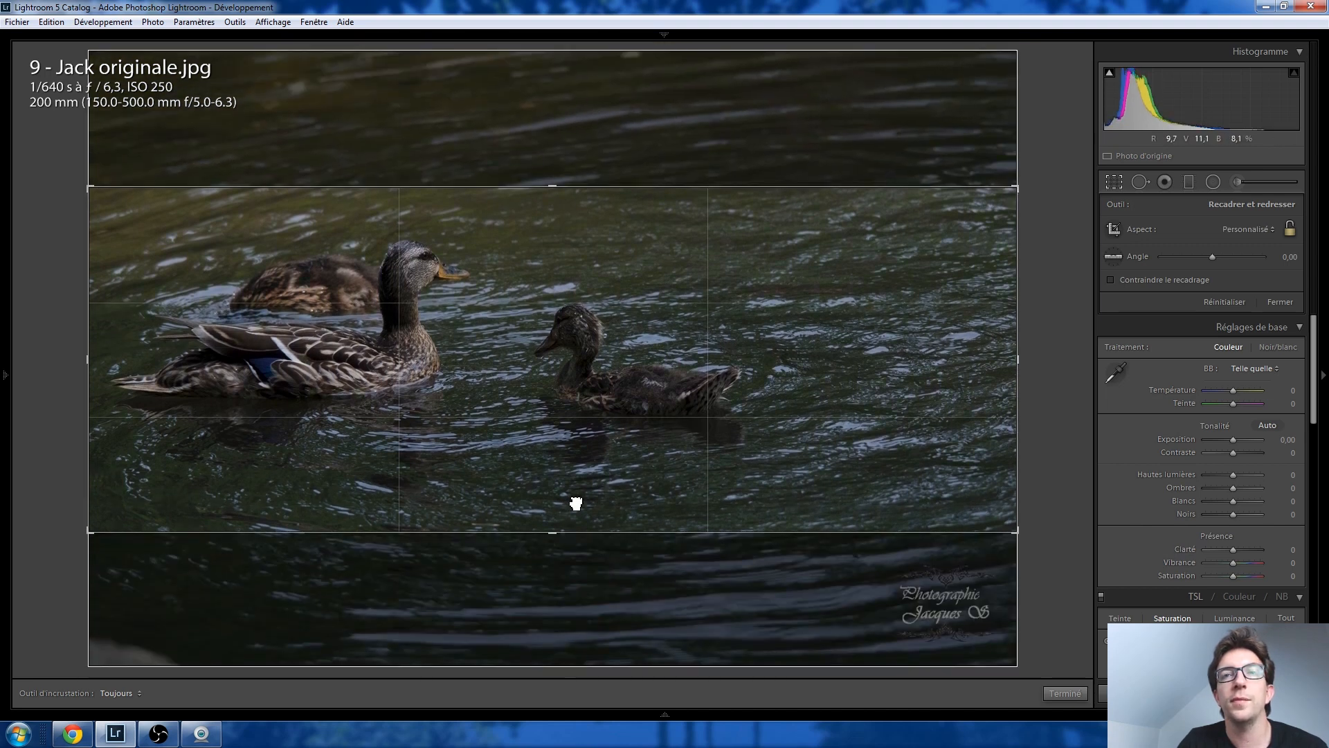
pyautogui.press('Return')
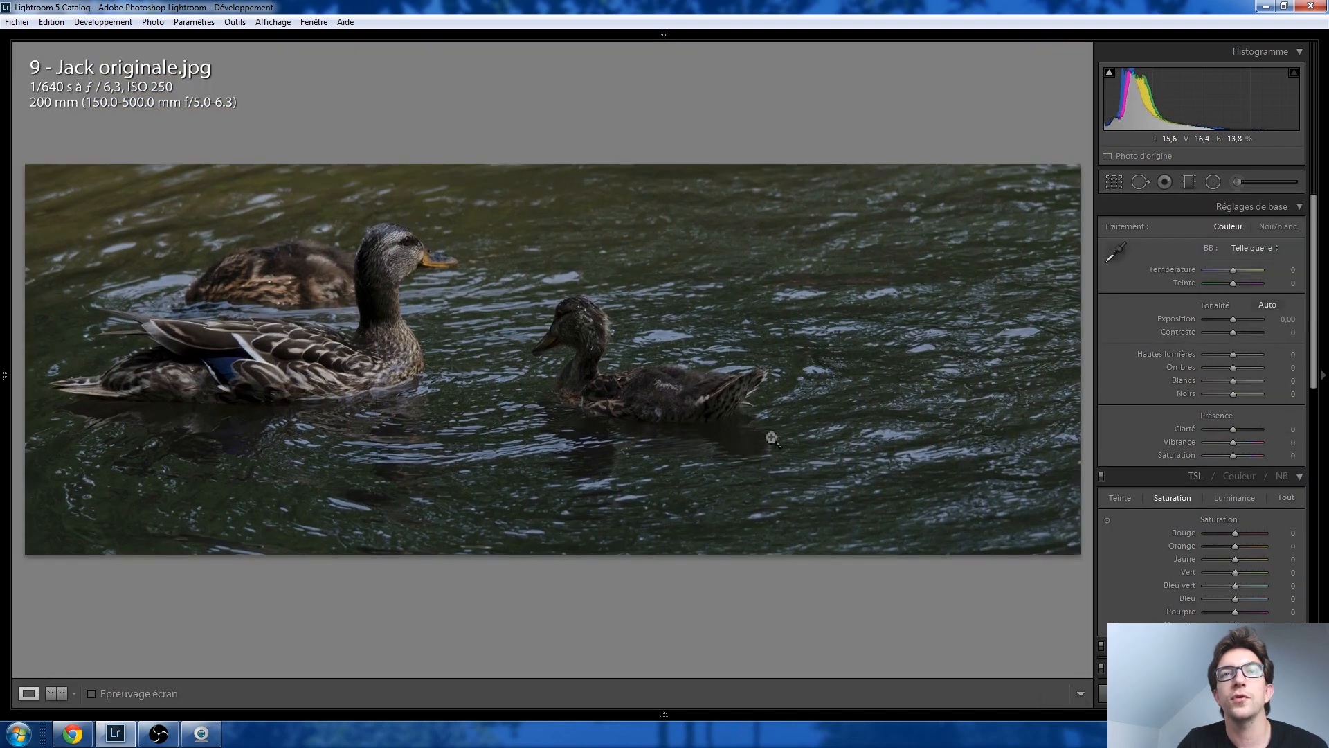
# Step: Reposition the duck photo within the crop frame so the ducks sit lower in the strip
pyautogui.click(1114, 182)
pyautogui.moveTo(514, 378); pyautogui.dragTo(514, 435)
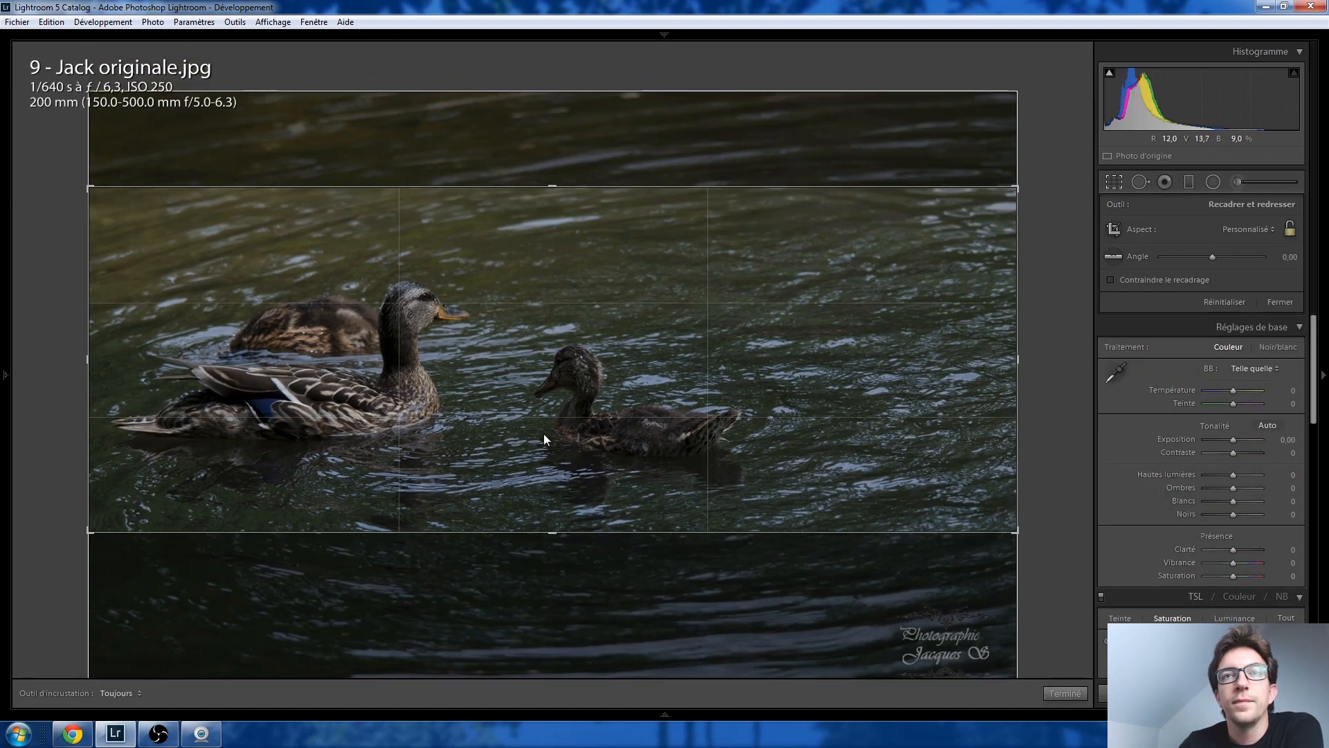
pyautogui.press('Return')
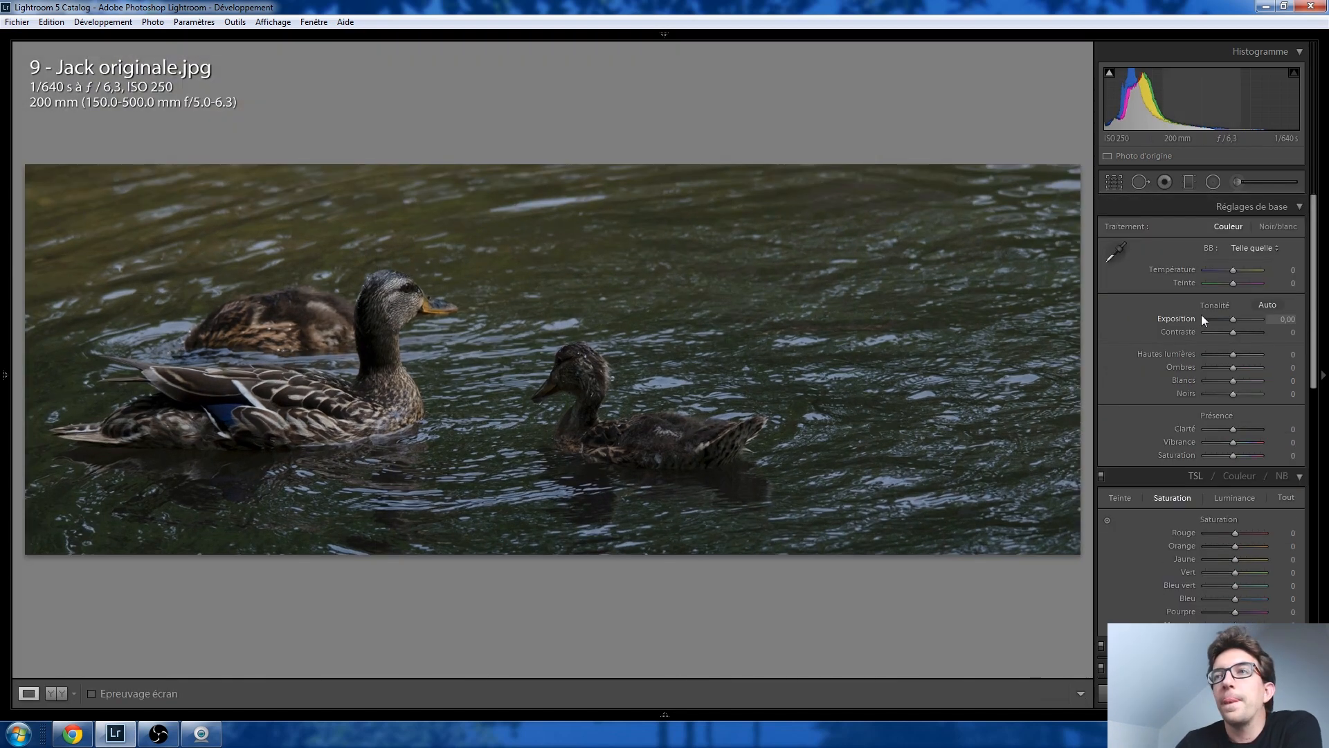
# Step: Raise the original duck photo's exposure to +1.40
pyautogui.press('Up')
pyautogui.press('Up')
pyautogui.press('Up')
pyautogui.press('Up')
pyautogui.press('Up')
pyautogui.press('Up')
pyautogui.press('Up')
pyautogui.press('Up')
pyautogui.press('Up')
pyautogui.press('Up')
pyautogui.press('Up')
pyautogui.press('Up')
pyautogui.press('Up')
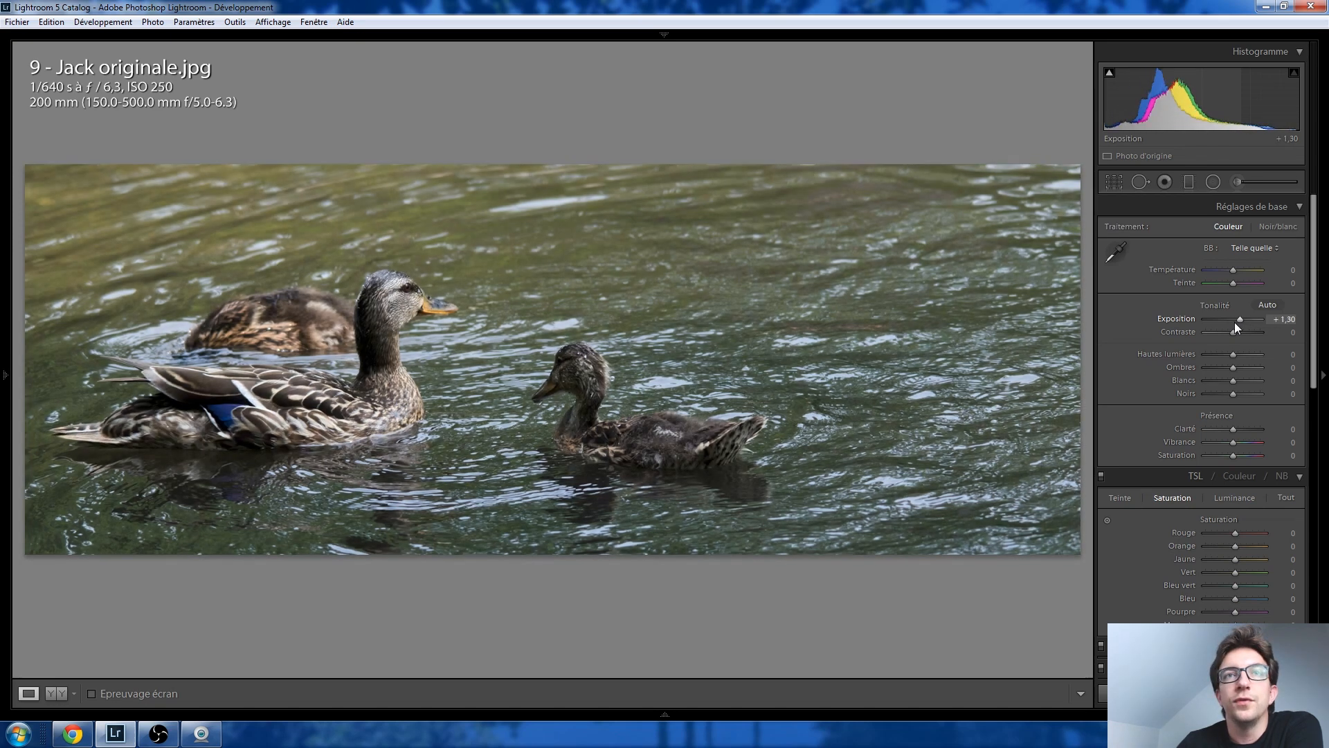
pyautogui.press('Up')
pyautogui.press('Up')
# Step: Lower the duck photo's highlights to -40
pyautogui.press('Down')
pyautogui.press('Down')
pyautogui.press('Down')
pyautogui.press('Down')
pyautogui.press('Down')
pyautogui.press('Down')
pyautogui.press('Down')
pyautogui.press('Down')
pyautogui.press('Down')
pyautogui.press('Down')
pyautogui.press('Down')
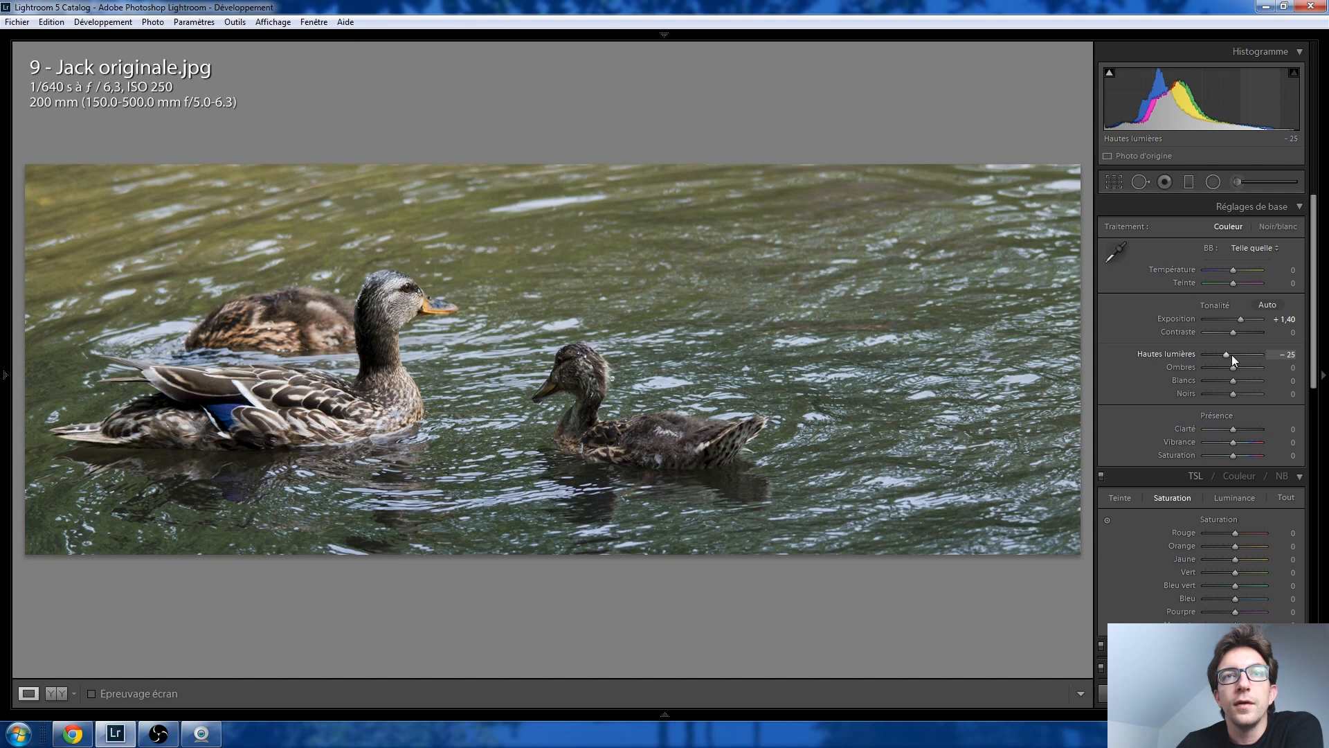
pyautogui.press('Up')
pyautogui.press('Up')
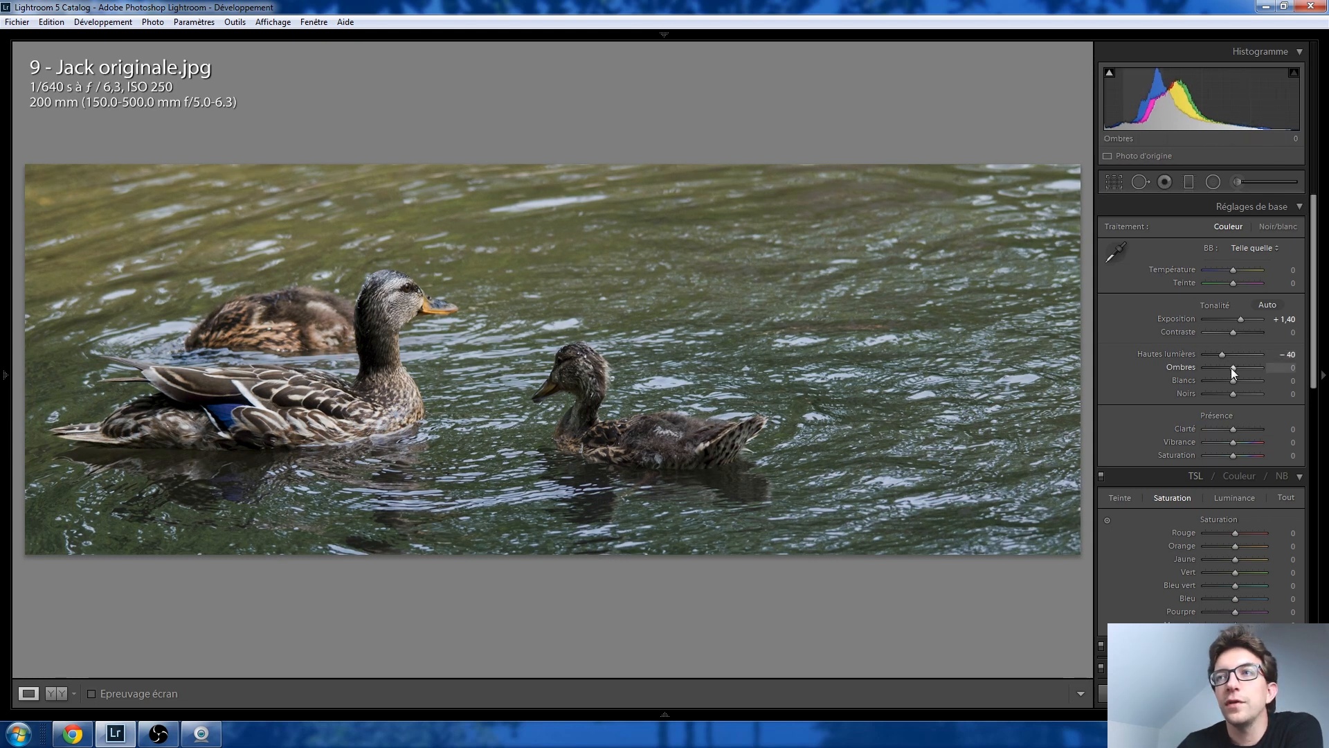
# Step: Raise the duck photo's shadows to +55
pyautogui.press('Up')
pyautogui.press('Up')
pyautogui.press('Up')
pyautogui.press('Up')
pyautogui.press('Up')
pyautogui.press('Up')
pyautogui.press('Up')
pyautogui.press('Up')
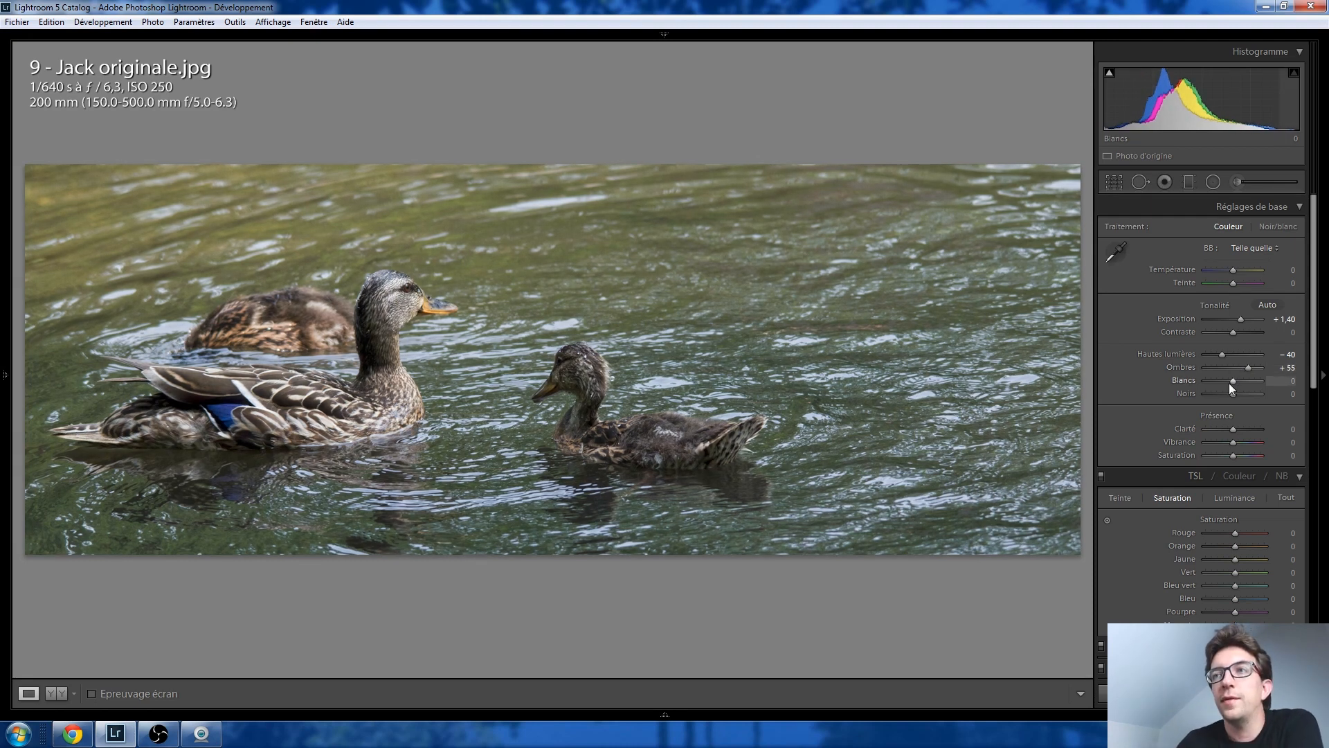
# Step: Set the duck photo's whites to +40 and its blacks to +5
pyautogui.press('Up')
pyautogui.press('Up')
pyautogui.press('Up')
pyautogui.press('Up')
pyautogui.press('Up')
pyautogui.press('Up')
pyautogui.press('Up')
pyautogui.press('Up')
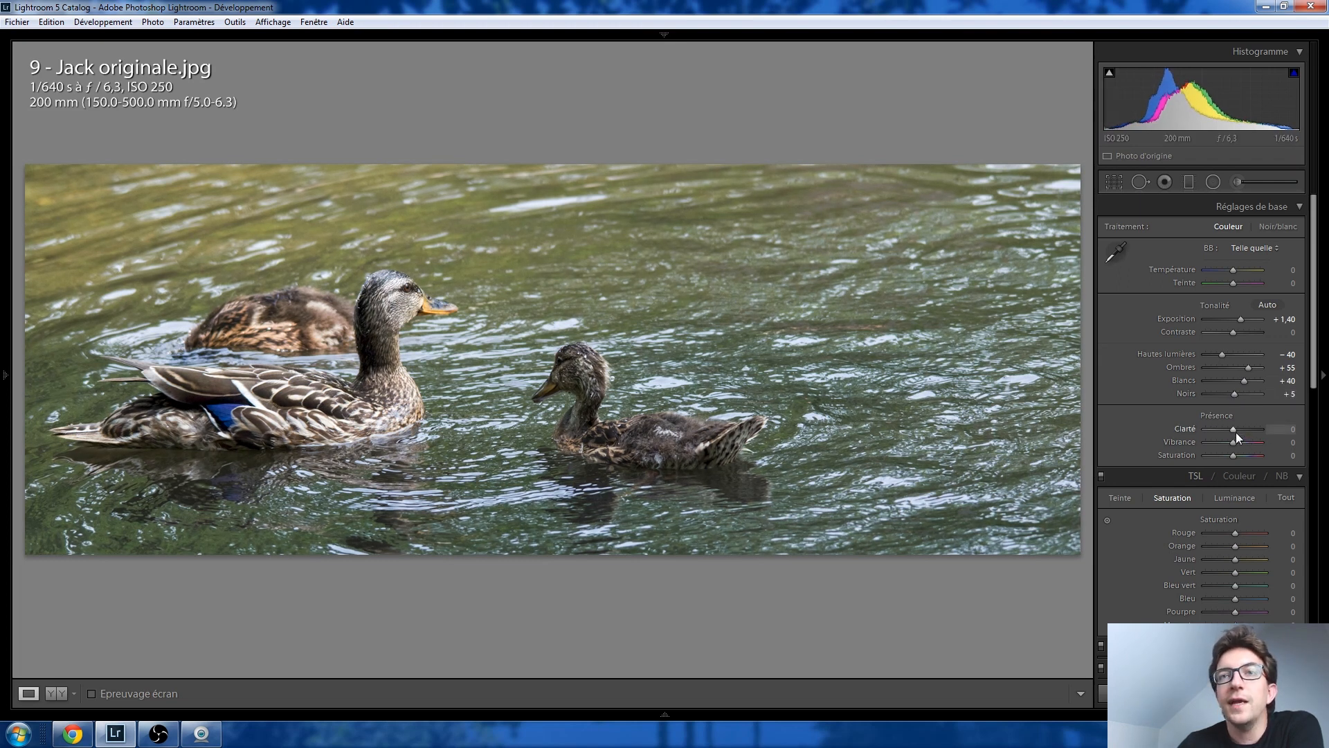
# Step: Test a clarity of +100 on the original duck photo, and reset it to its default
pyautogui.press('Up')
pyautogui.press('Up')
pyautogui.press('Up')
pyautogui.press('Up')
pyautogui.press('Up')
pyautogui.press('Up')
pyautogui.press('Up')
pyautogui.press('Up')
pyautogui.press('Up')
pyautogui.press('Up')
pyautogui.press('Up')
pyautogui.press('Up')
pyautogui.press('Up')
pyautogui.press('Up')
pyautogui.press('Up')
pyautogui.press('Up')
pyautogui.press('Up')
pyautogui.press('Up')
pyautogui.press('Up')
pyautogui.press('Up')
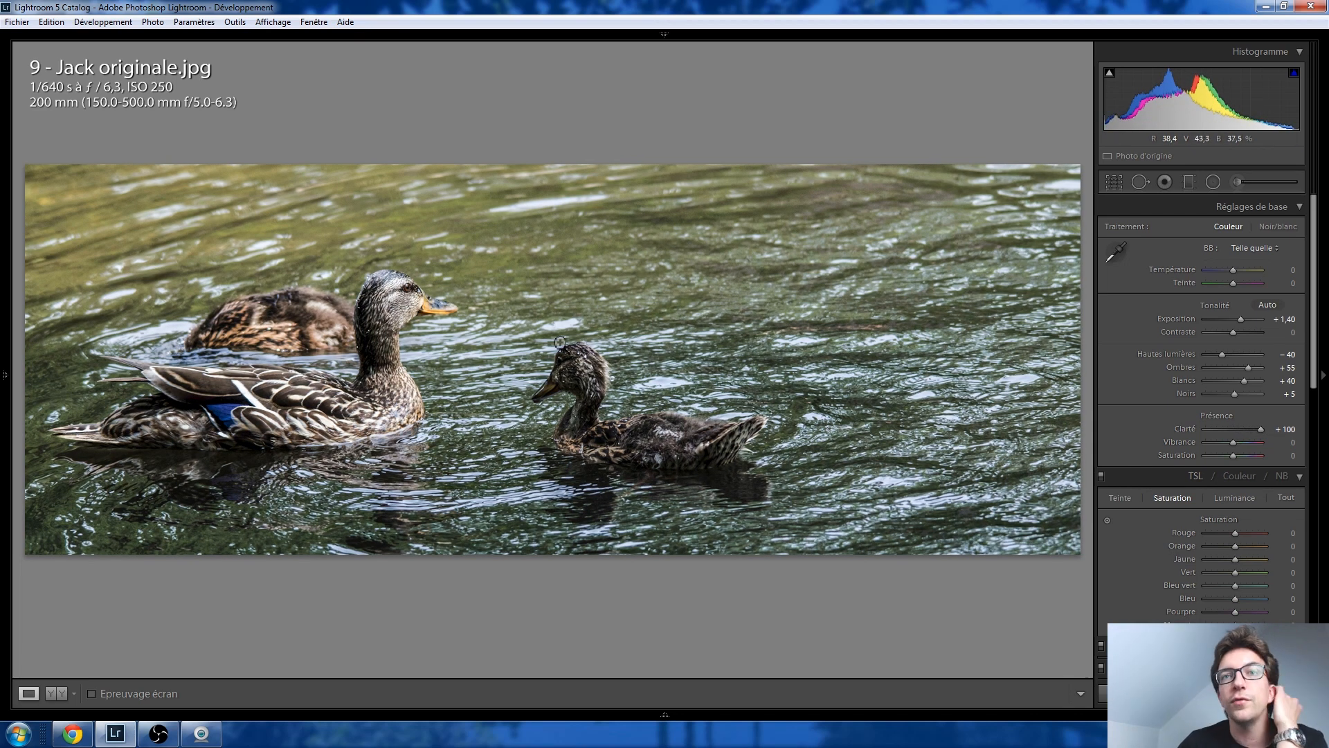
pyautogui.doubleClick(1259, 426)
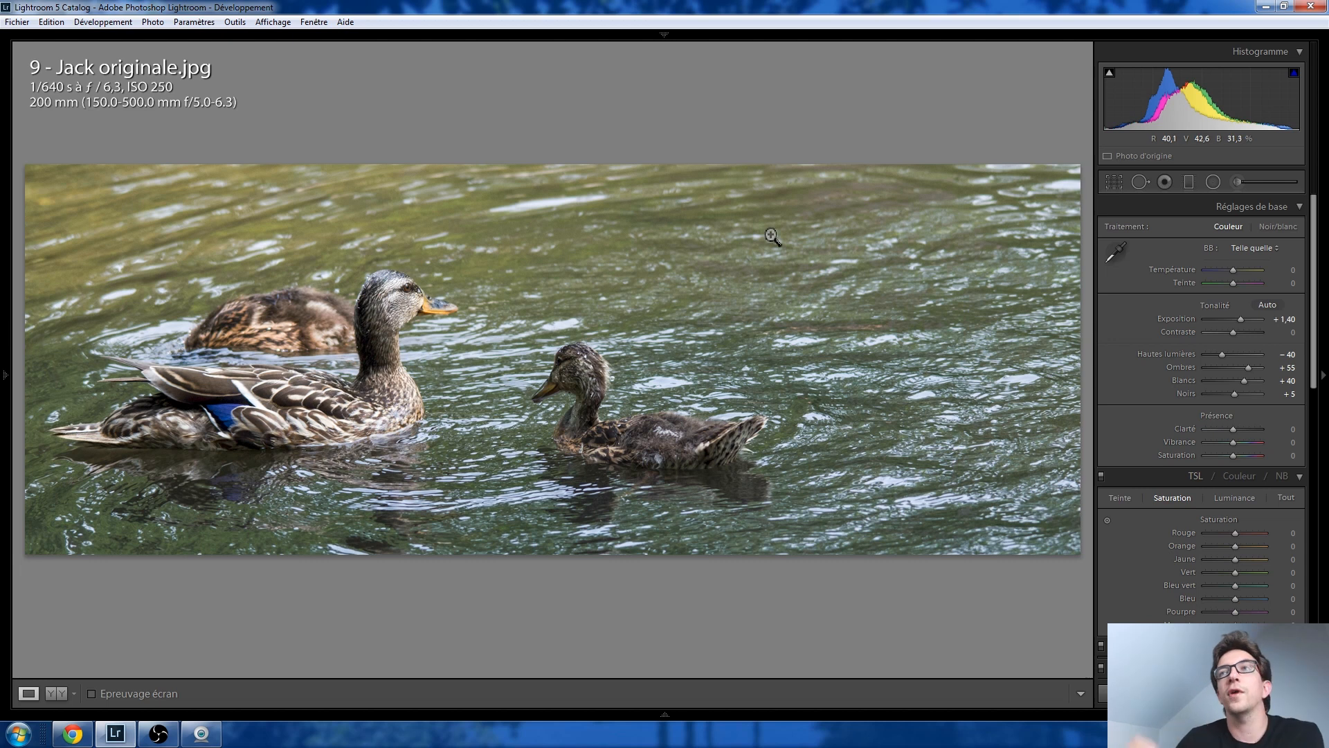
# Step: Reset the adjustment brush effects, set its clarity to 35 and size to 9, and paint over the ducks
pyautogui.click(1253, 181)
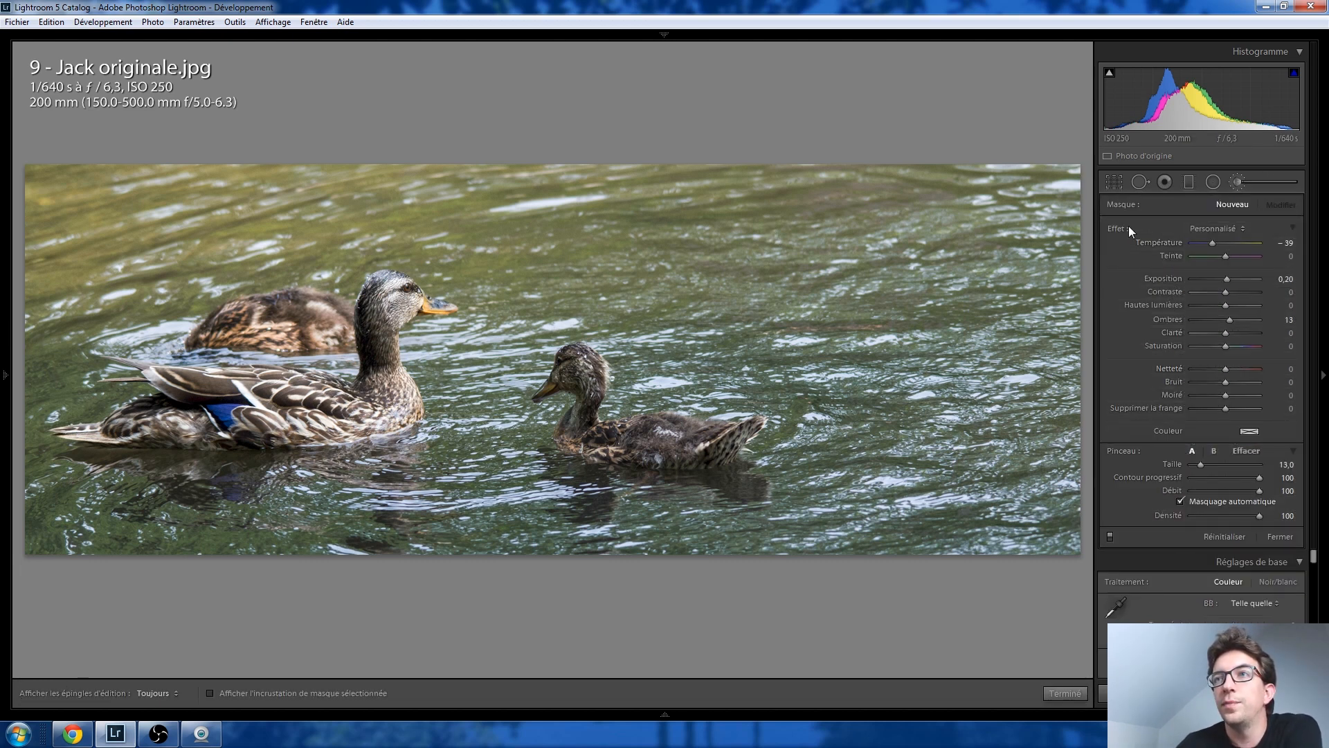
pyautogui.doubleClick(1107, 230)
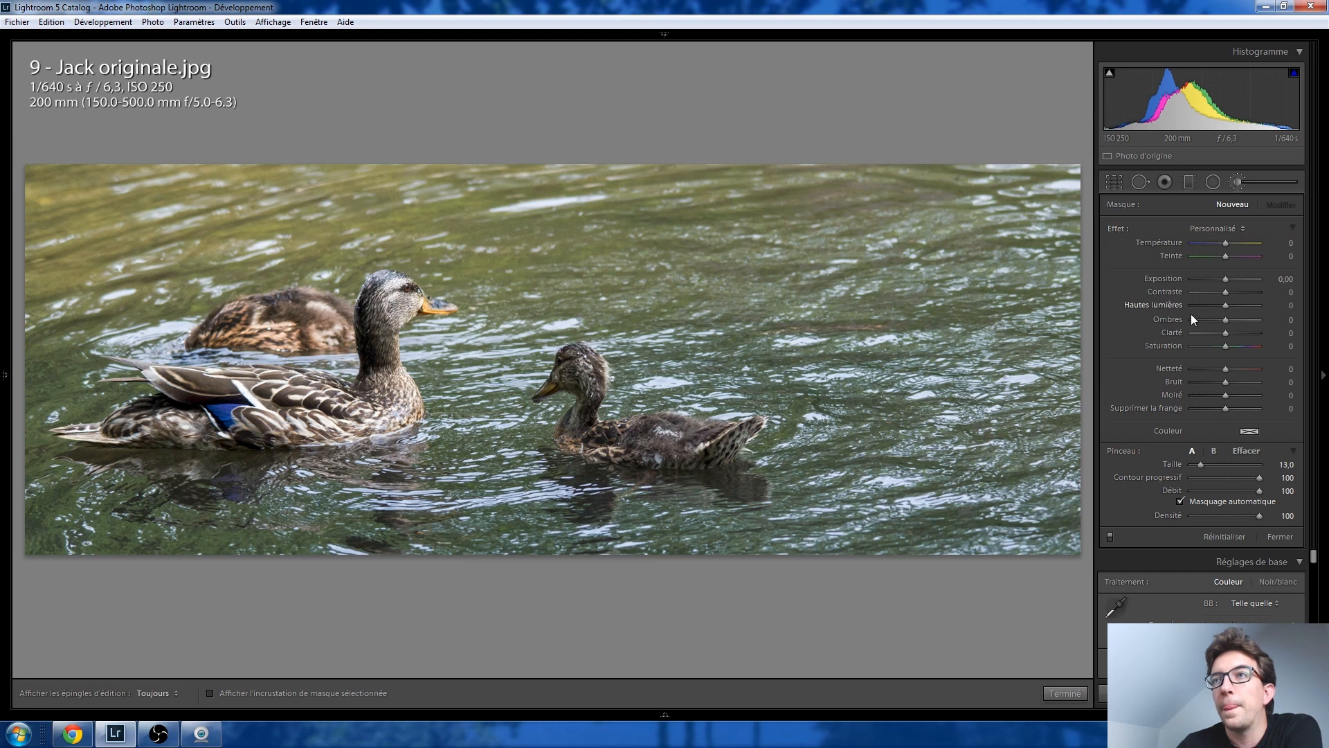
pyautogui.moveTo(1234, 338); pyautogui.dragTo(1240, 338)
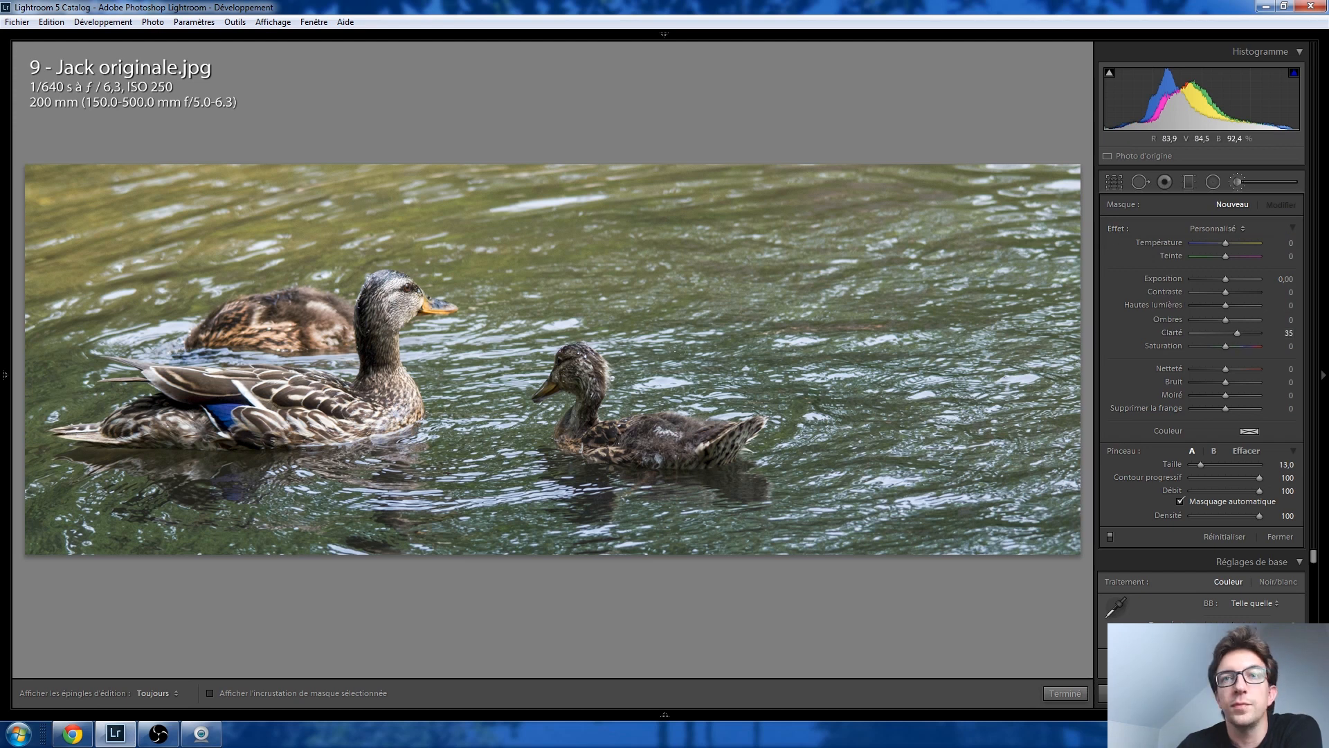
pyautogui.press('h')
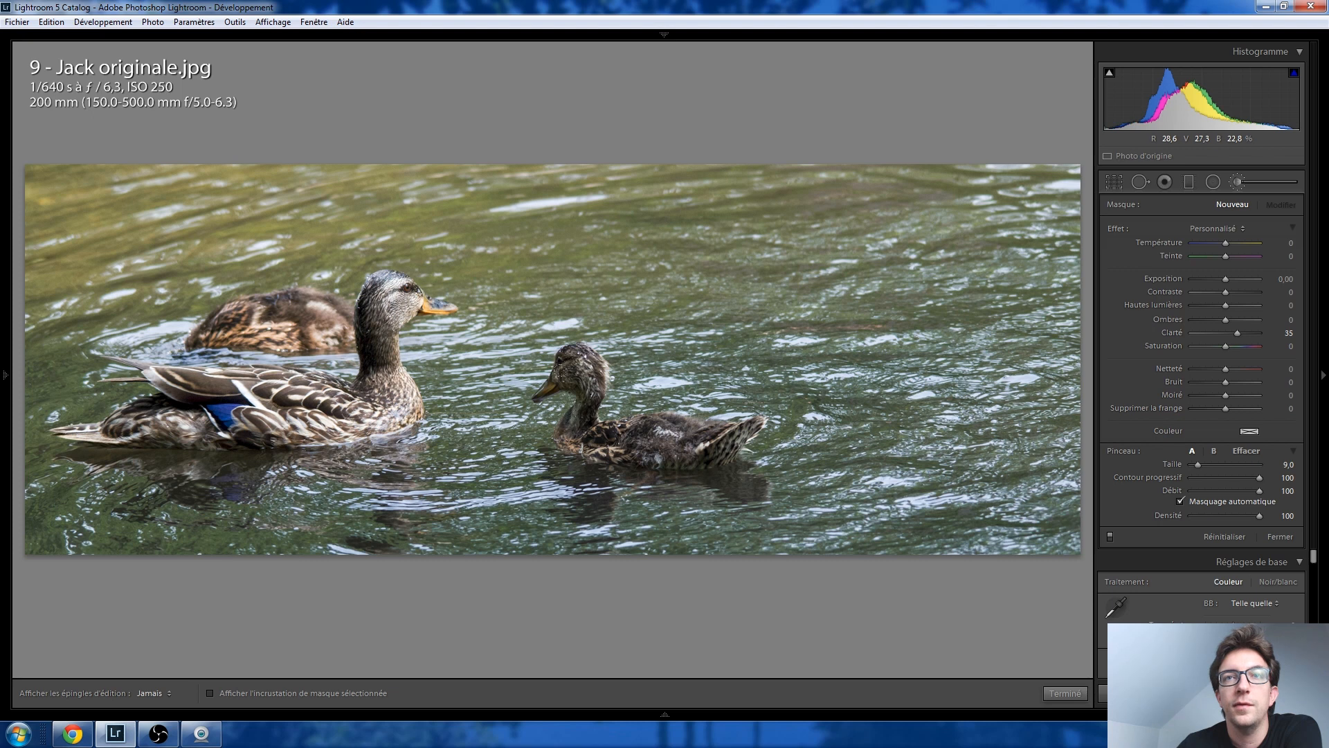
pyautogui.press('h')
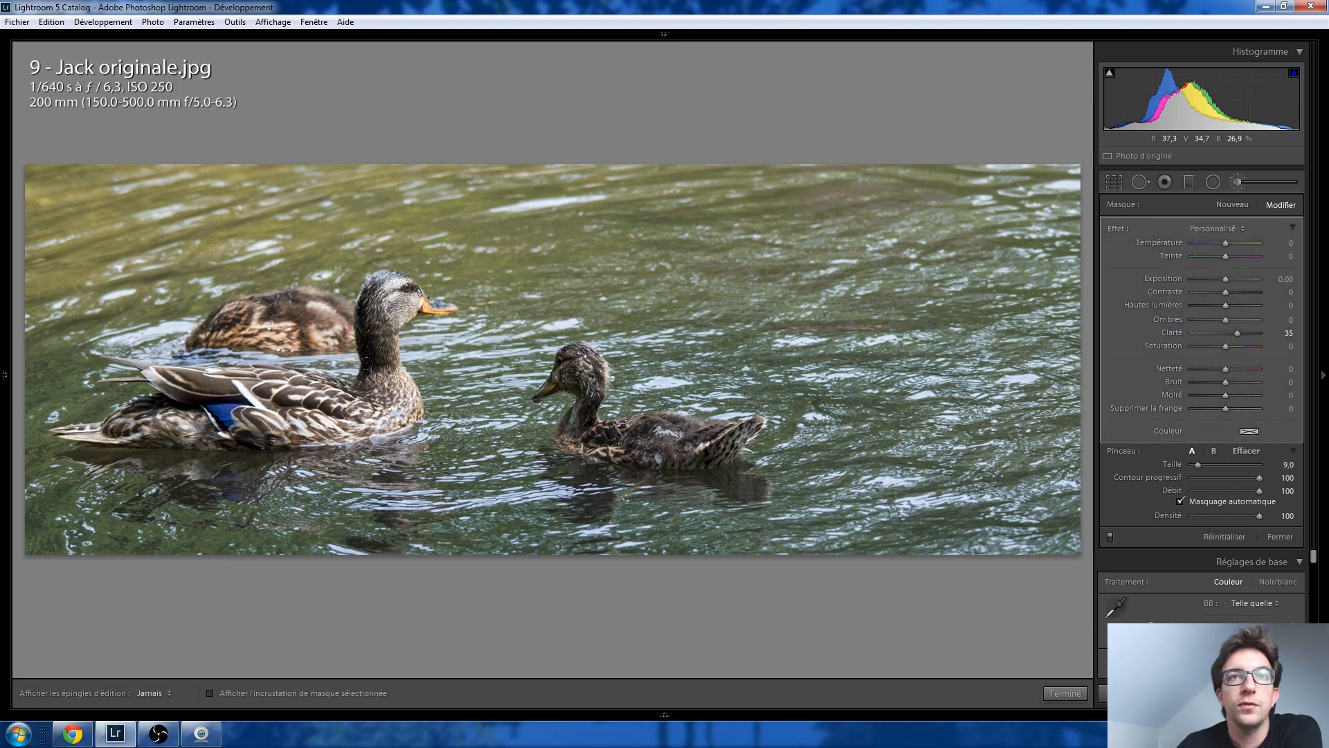
pyautogui.moveTo(88, 381); pyautogui.dragTo(258, 392)
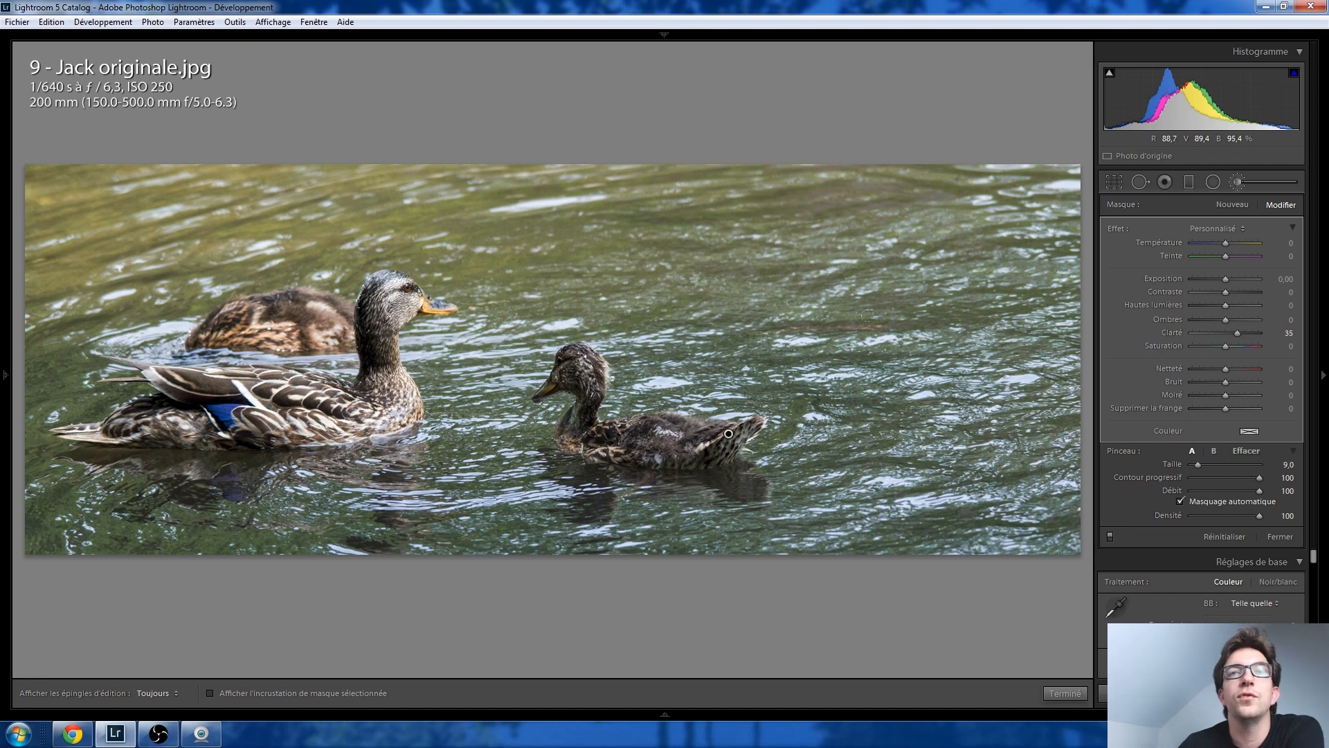
pyautogui.click(1238, 183)
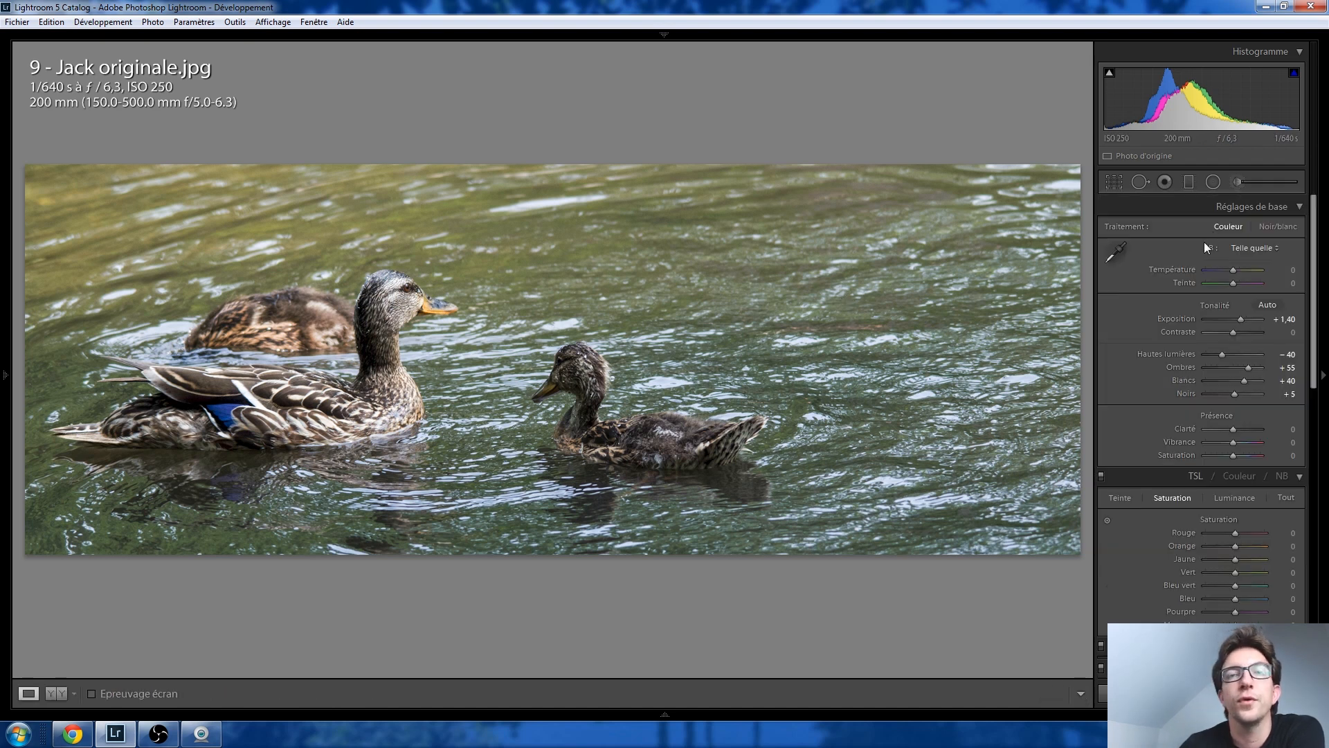
# Step: Set the duck photo's vibrance to +10 and its green saturation to -50
pyautogui.moveTo(1240, 439); pyautogui.dragTo(1235, 445)
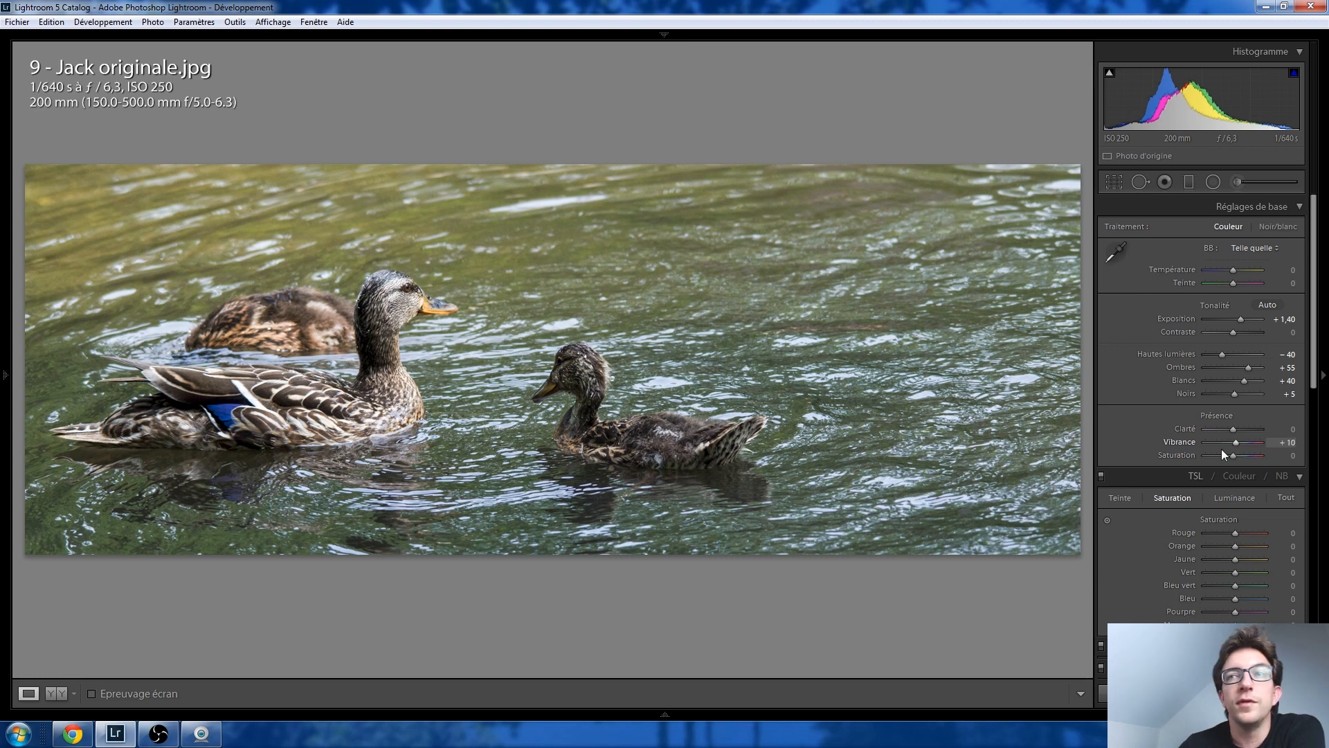
pyautogui.scroll(-3, 1221, 449)
pyautogui.press('Down')
pyautogui.press('Down')
pyautogui.press('Down')
pyautogui.press('Down')
pyautogui.press('Down')
pyautogui.press('Down')
pyautogui.press('Down')
pyautogui.press('Down')
pyautogui.press('Down')
pyautogui.press('Down')
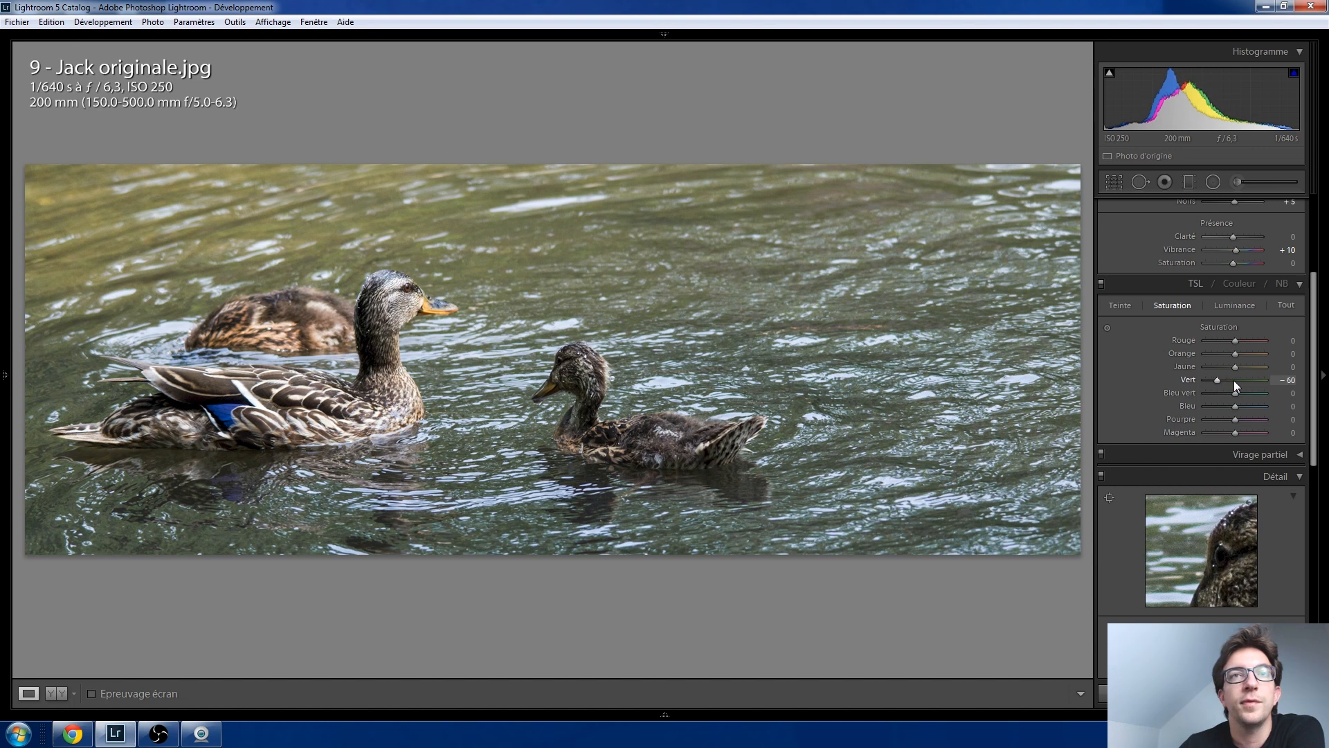
pyautogui.press('Up')
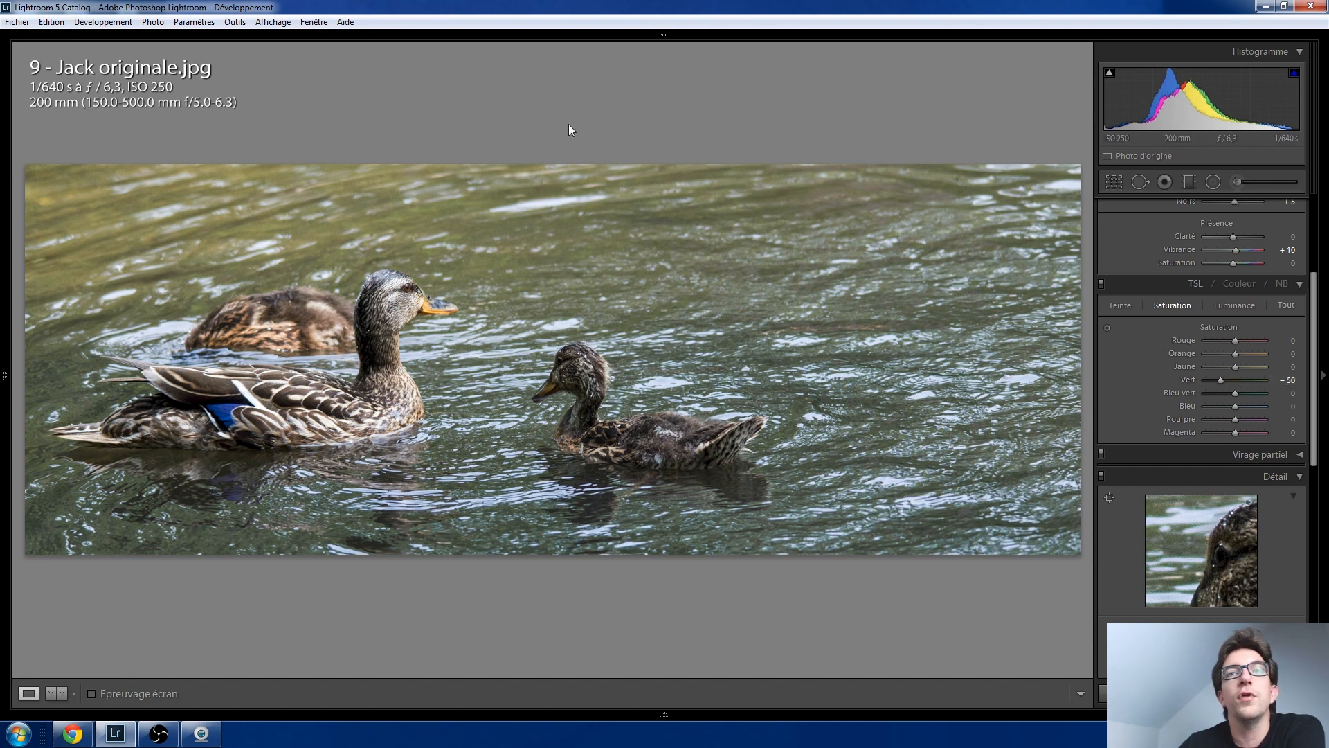
# Step: Tighten the duck photo's crop from its upper right corner to bring the ducks closer
pyautogui.click(1112, 181)
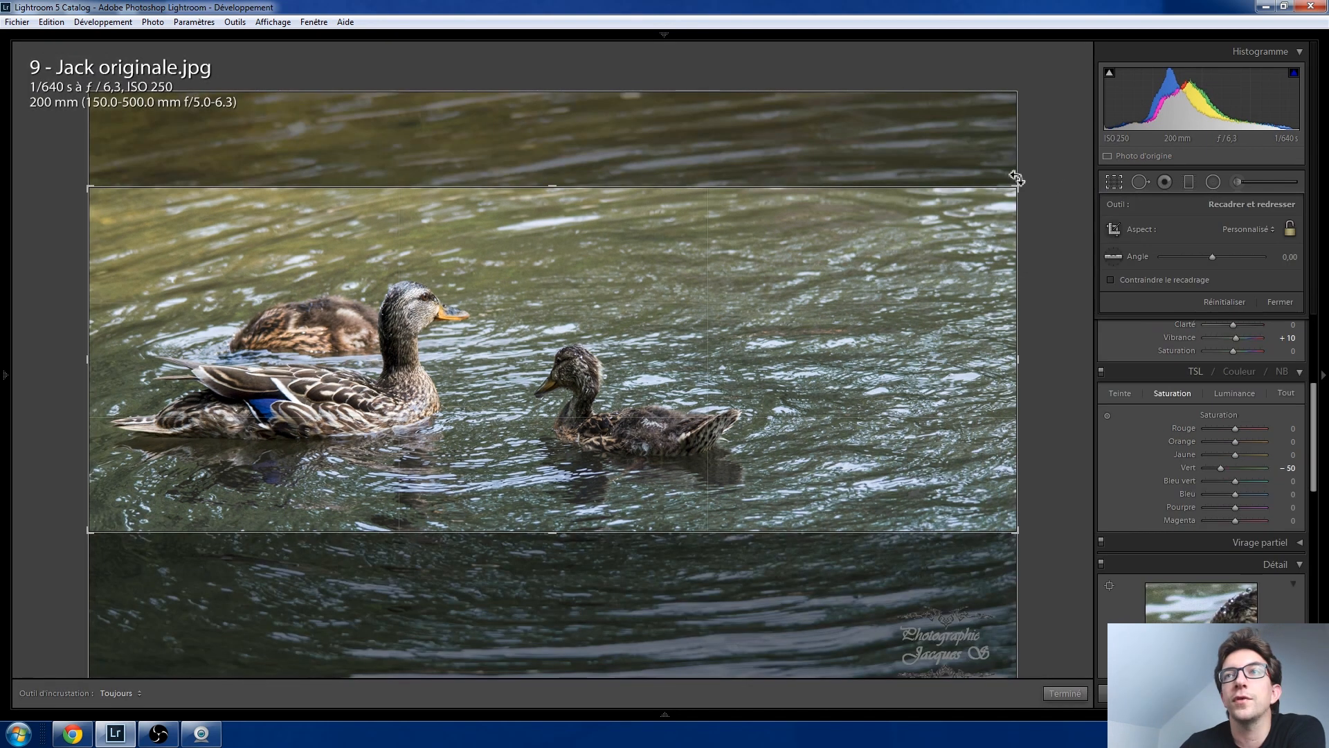
pyautogui.moveTo(1025, 191); pyautogui.dragTo(960, 198)
pyautogui.doubleClick(881, 294)
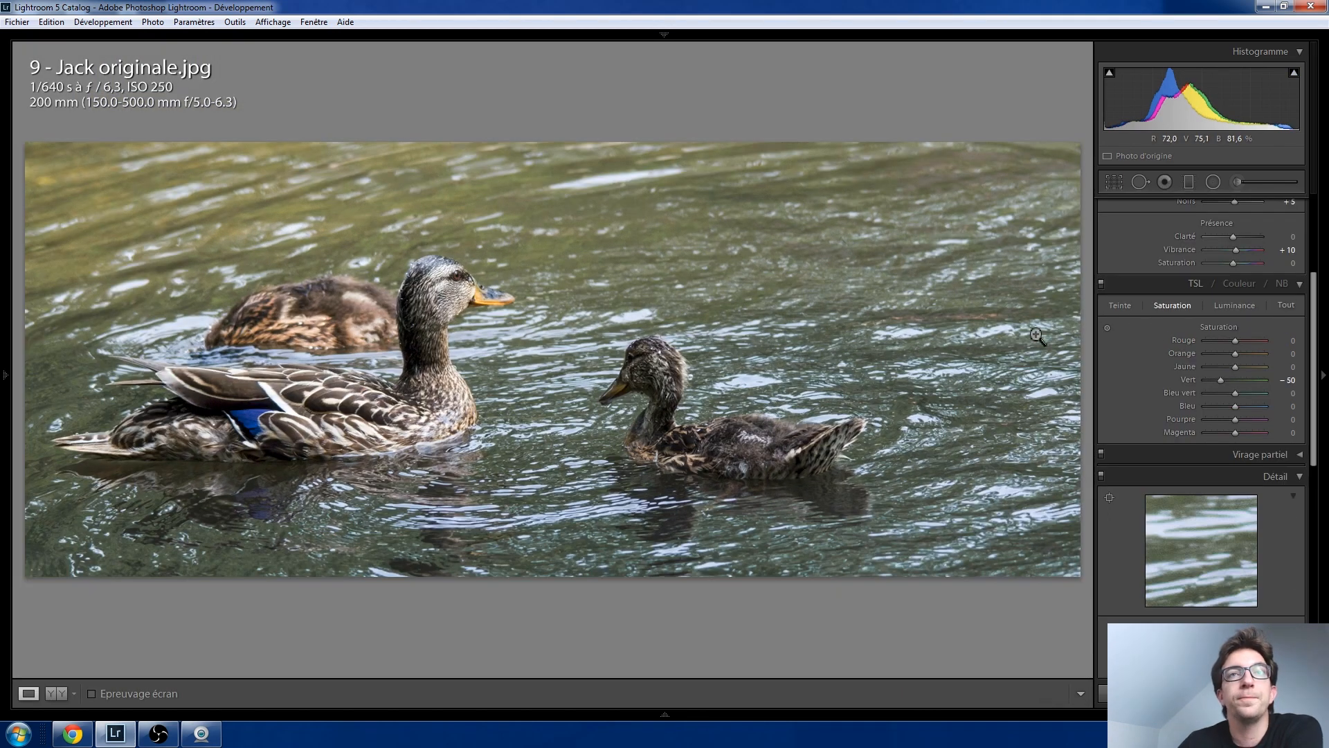
# Step: Compare the edited duck photo with the submitted final version, and move on to the purple flower photo
pyautogui.press('Right')
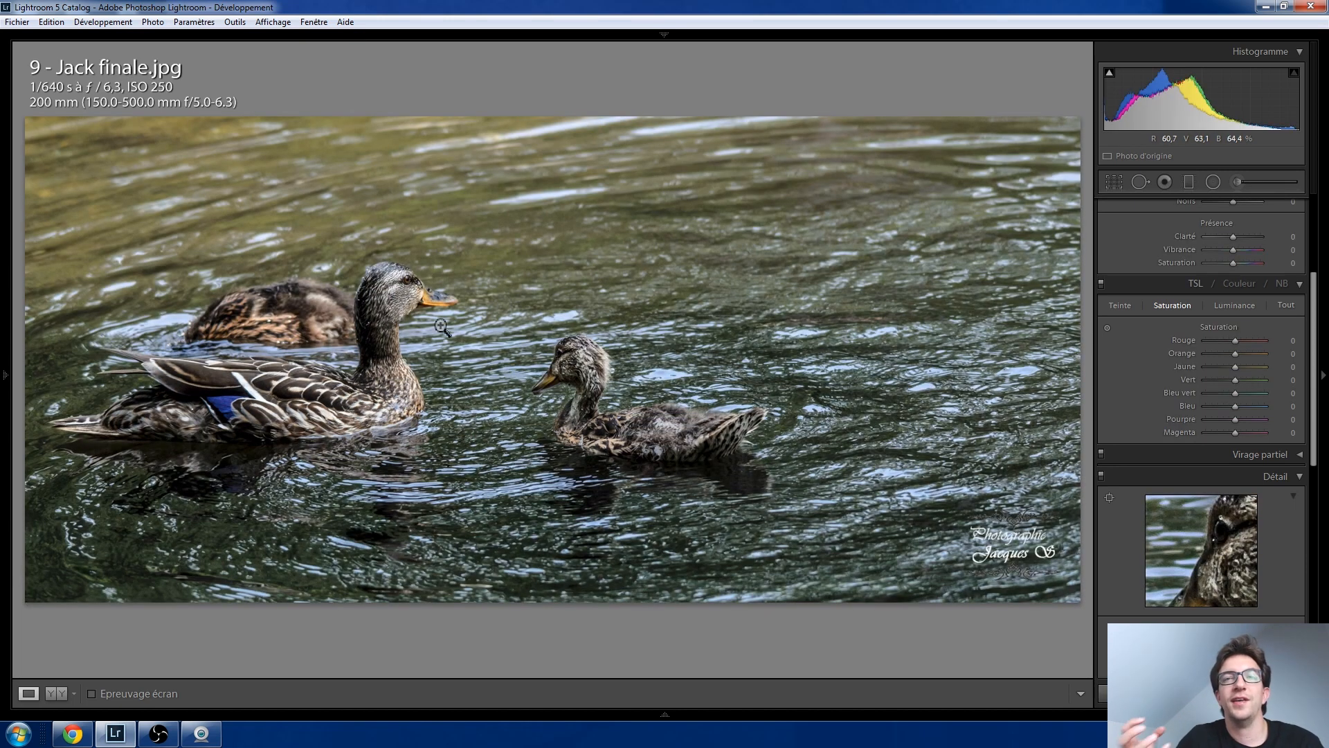
pyautogui.press('Left')
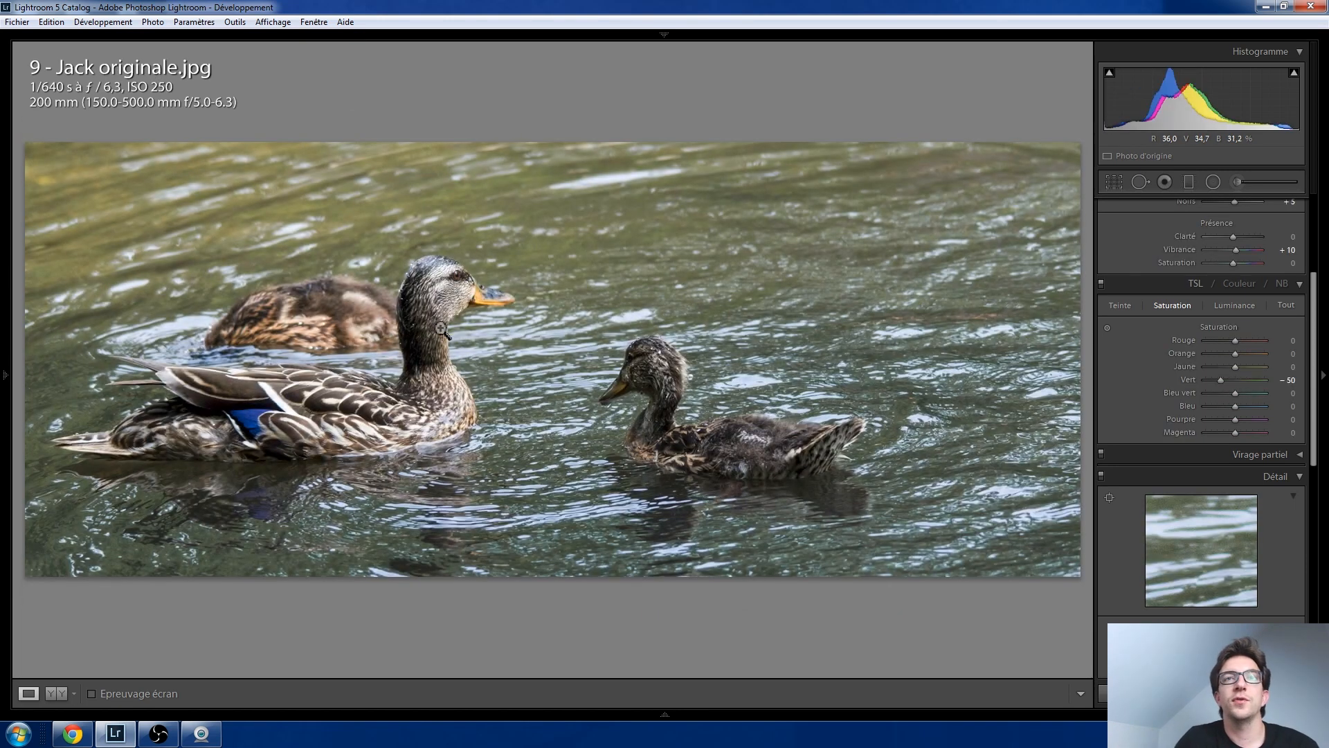
pyautogui.press('Right')
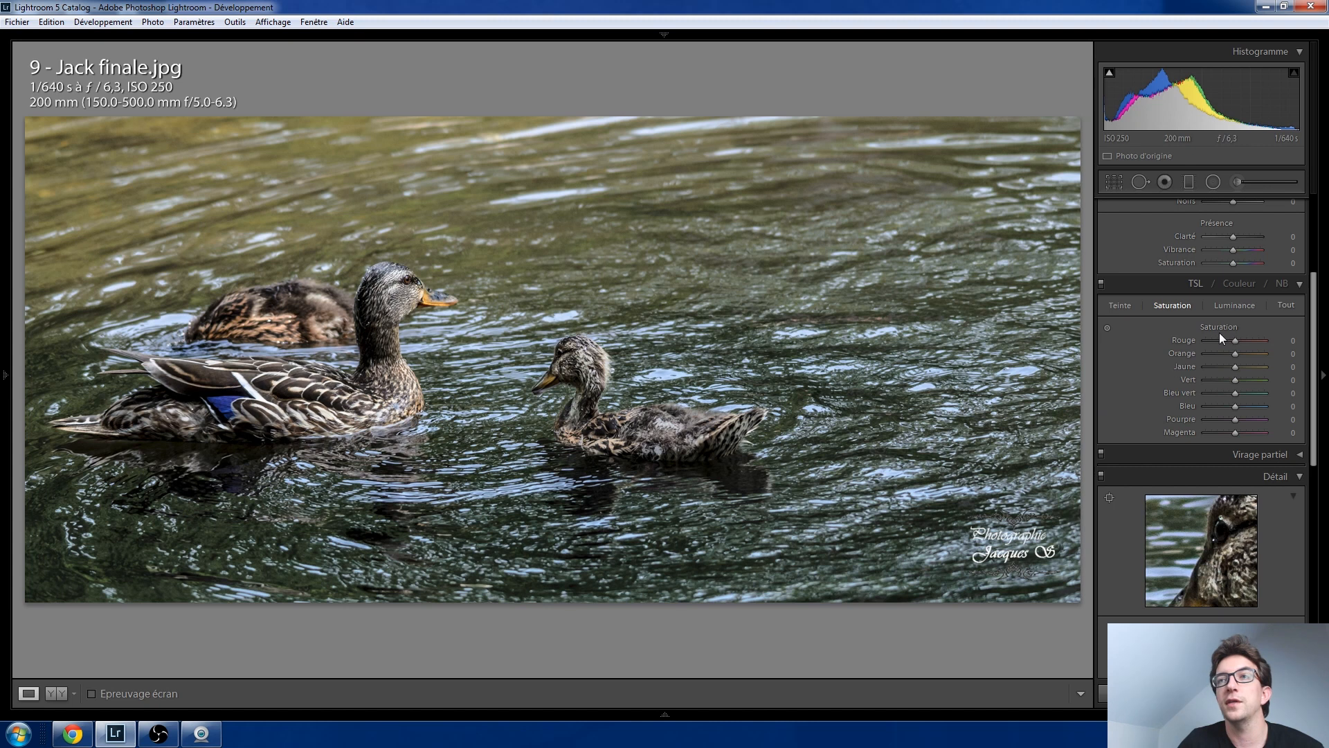
pyautogui.press('Left')
pyautogui.press('Left')
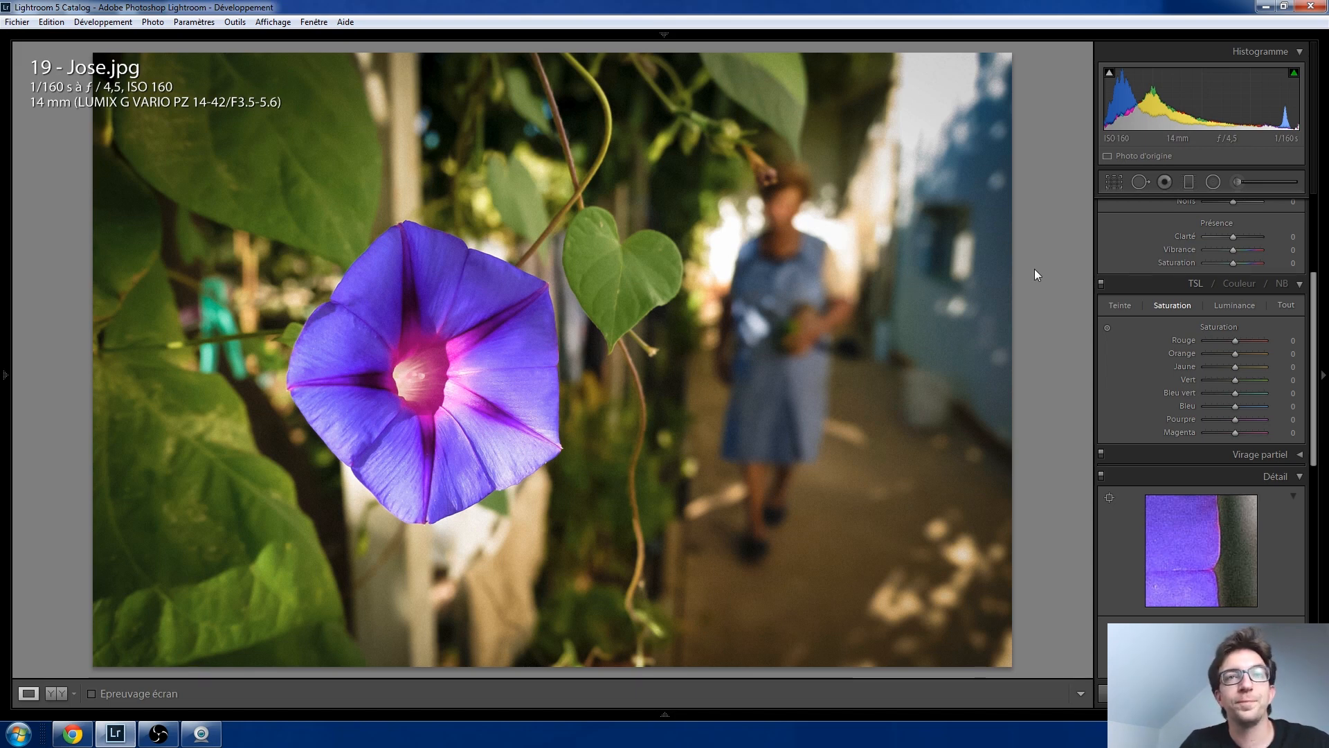
# Step: Examine the purple flower's petals, edges and blurred background up close, and return to the full photo
pyautogui.click(407, 380)
pyautogui.click(426, 357)
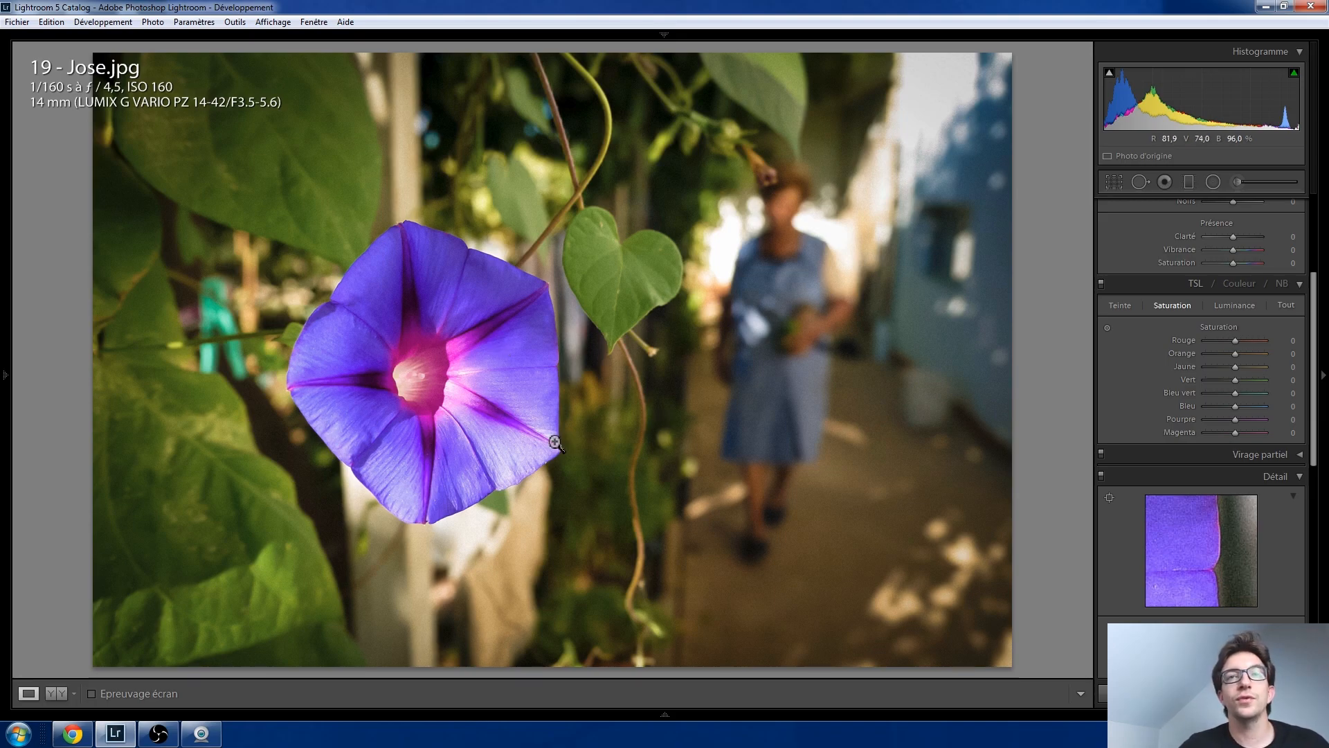
pyautogui.click(564, 444)
pyautogui.click(427, 371)
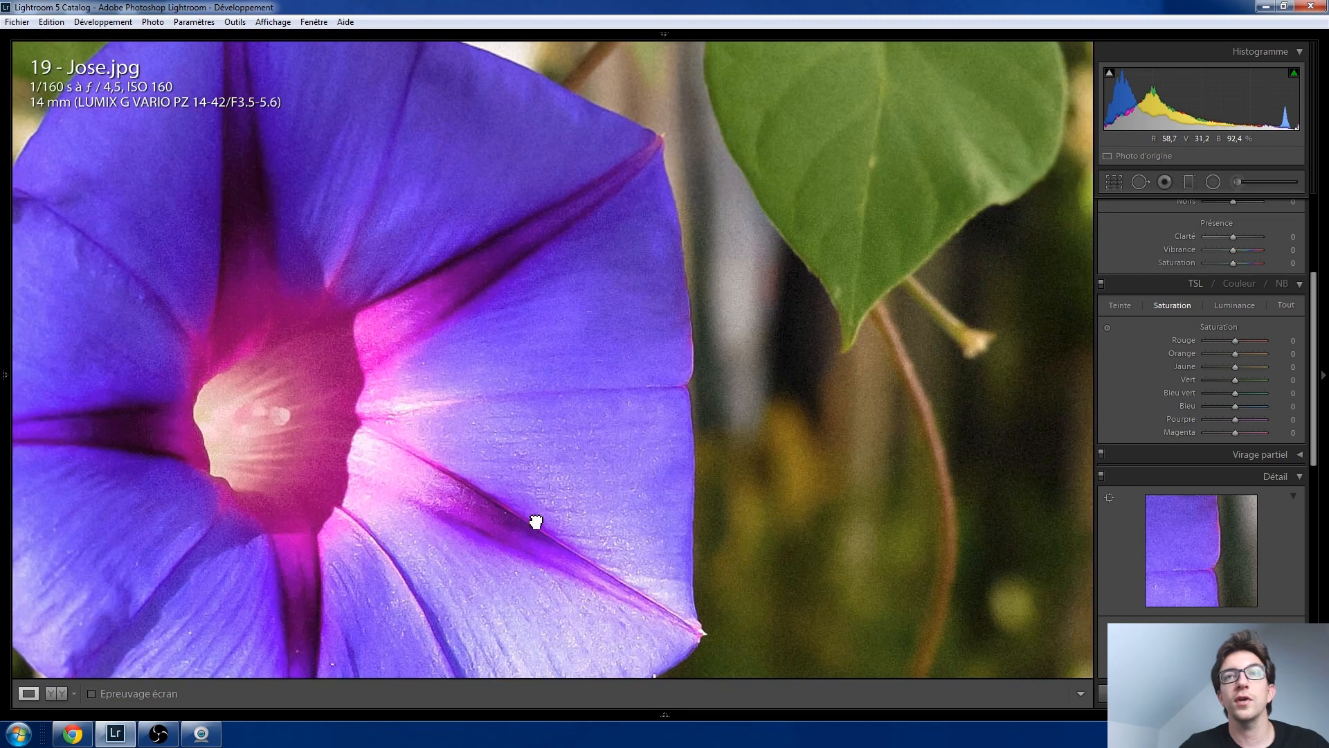
pyautogui.click(437, 164)
pyautogui.click(562, 413)
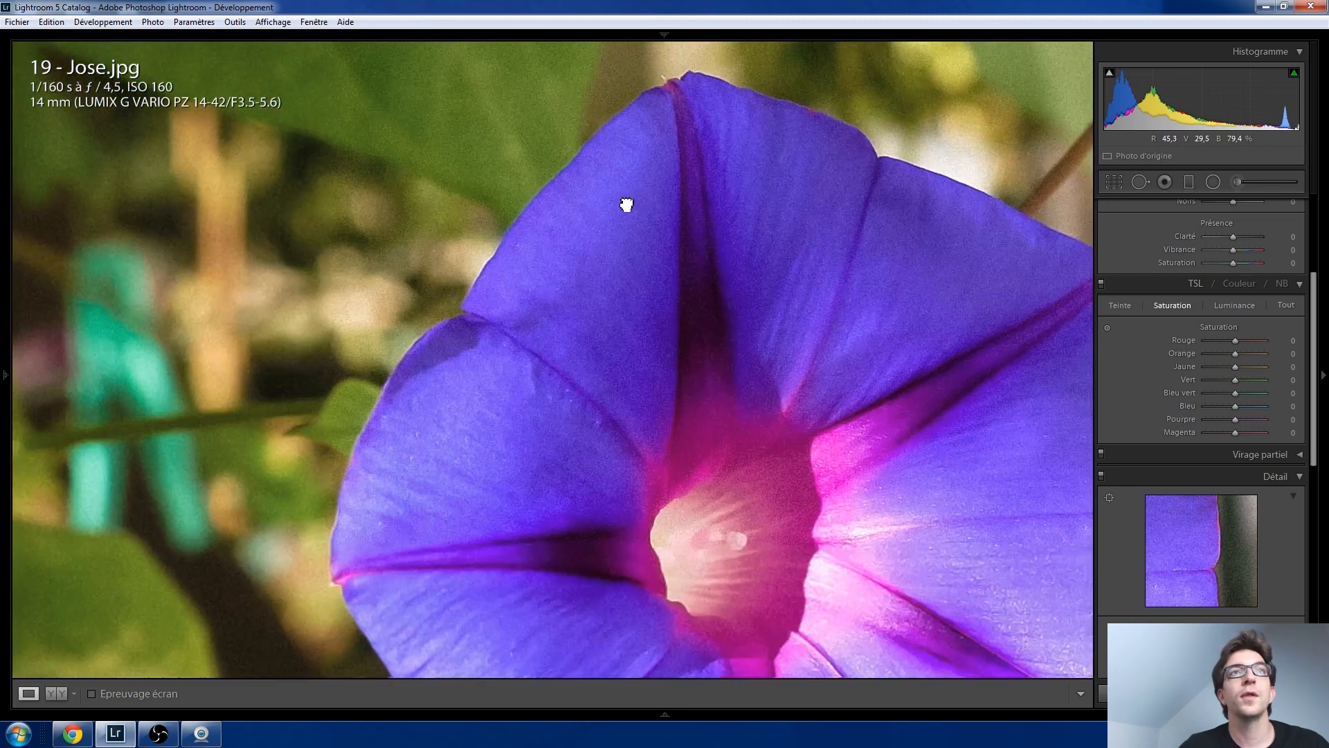
pyautogui.click(412, 374)
pyautogui.moveTo(542, 299); pyautogui.dragTo(346, 287)
pyautogui.moveTo(773, 343); pyautogui.dragTo(359, 293)
pyautogui.click(531, 385)
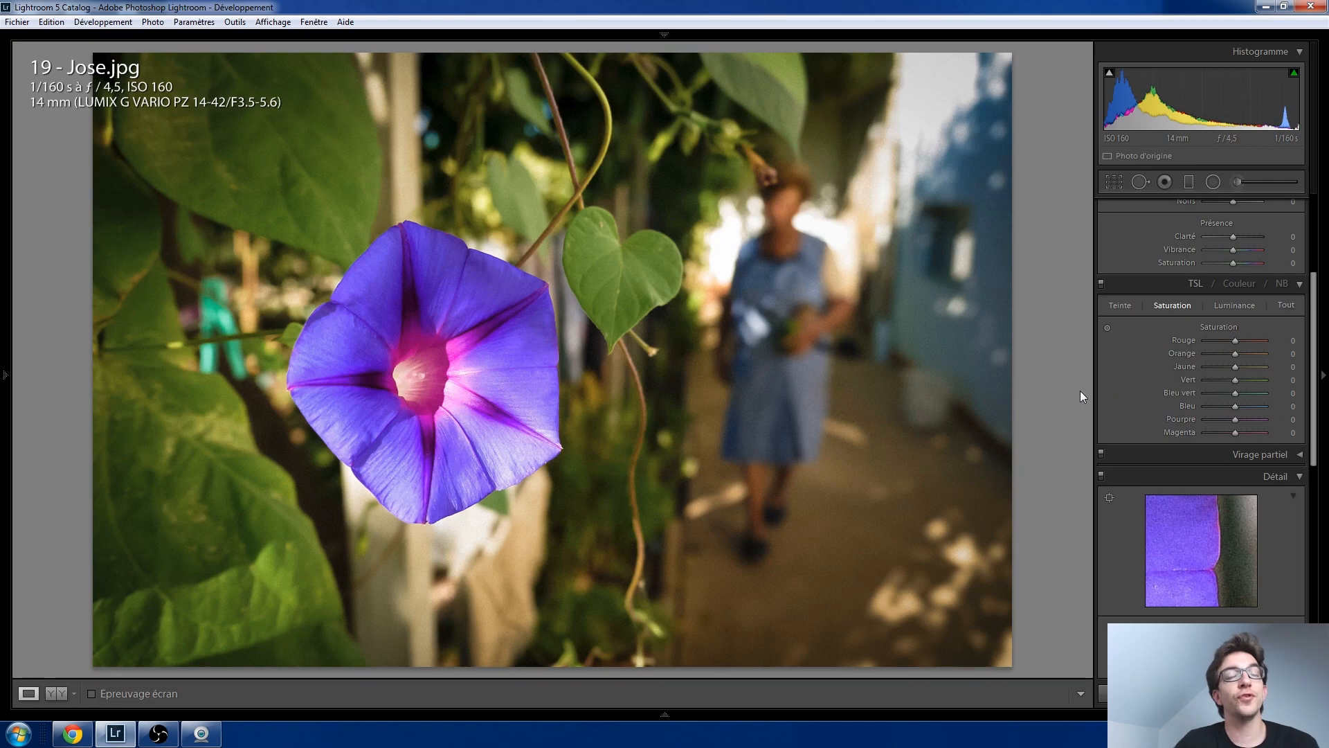
# Step: Move on to the photo of the two women on the motorbike and preview it in black and white before returning to colour
pyautogui.press('Right')
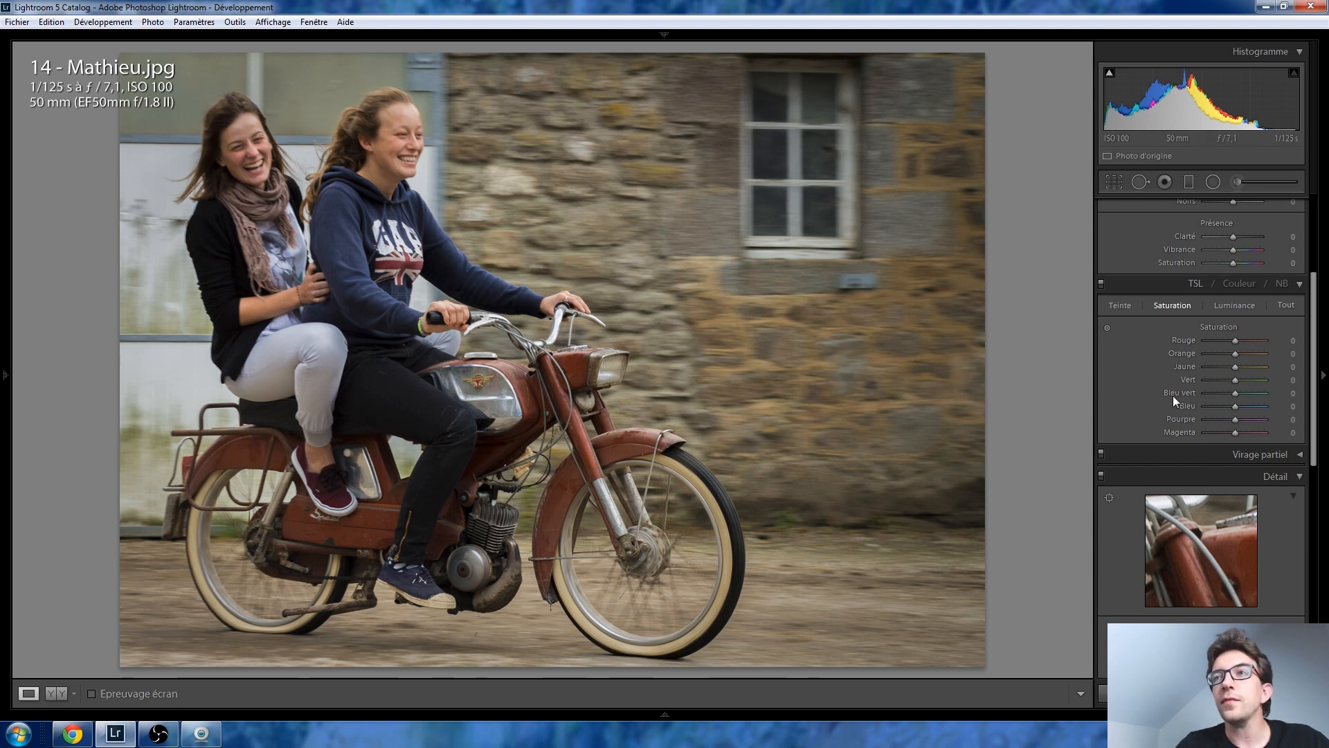
pyautogui.scroll(3, 1172, 396)
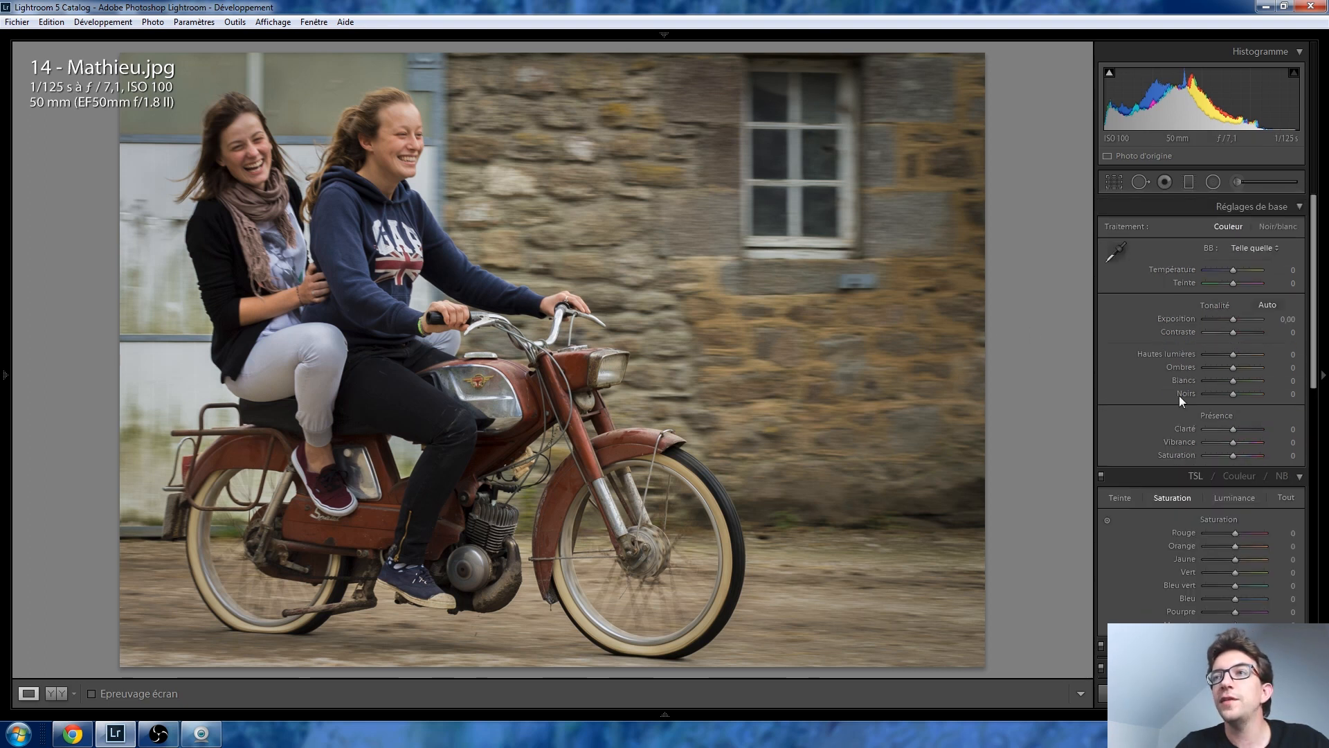
pyautogui.click(1281, 476)
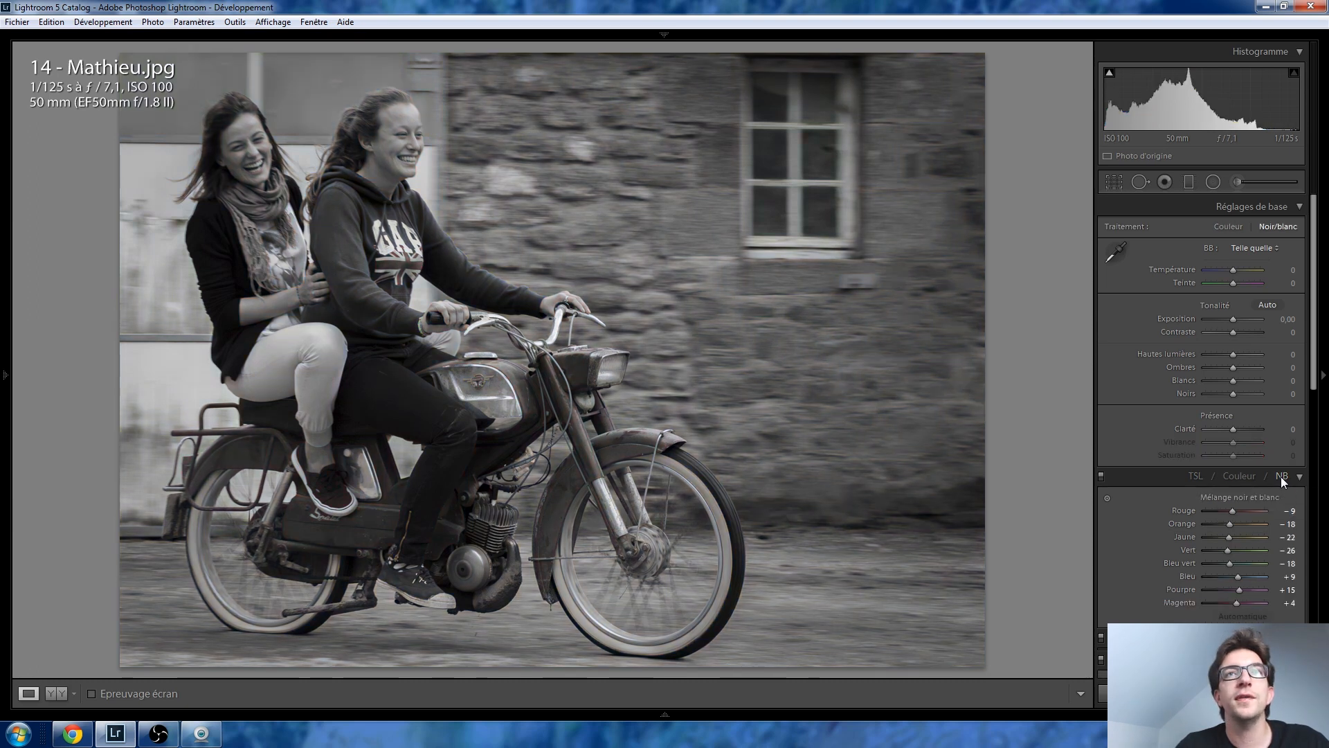
pyautogui.click(1195, 476)
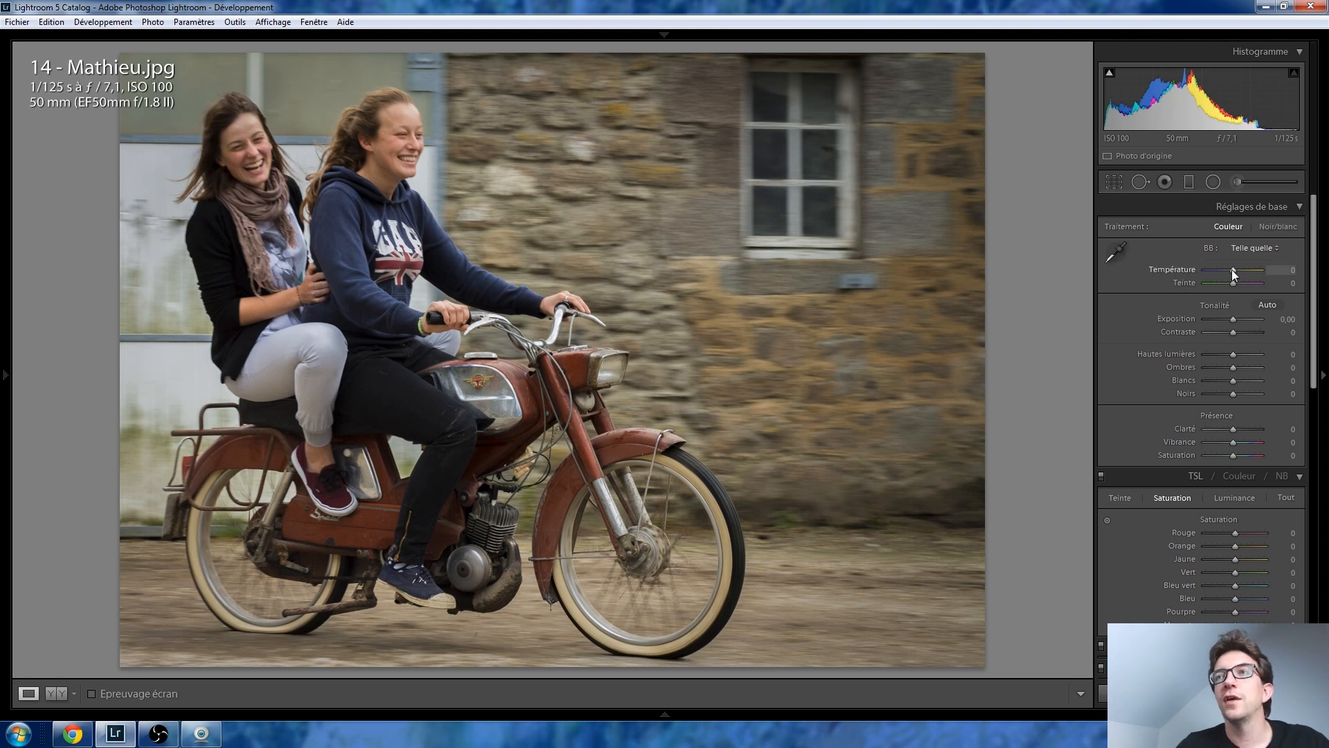
pyautogui.scroll(-5, 1153, 393)
pyautogui.scroll(-3, 1153, 394)
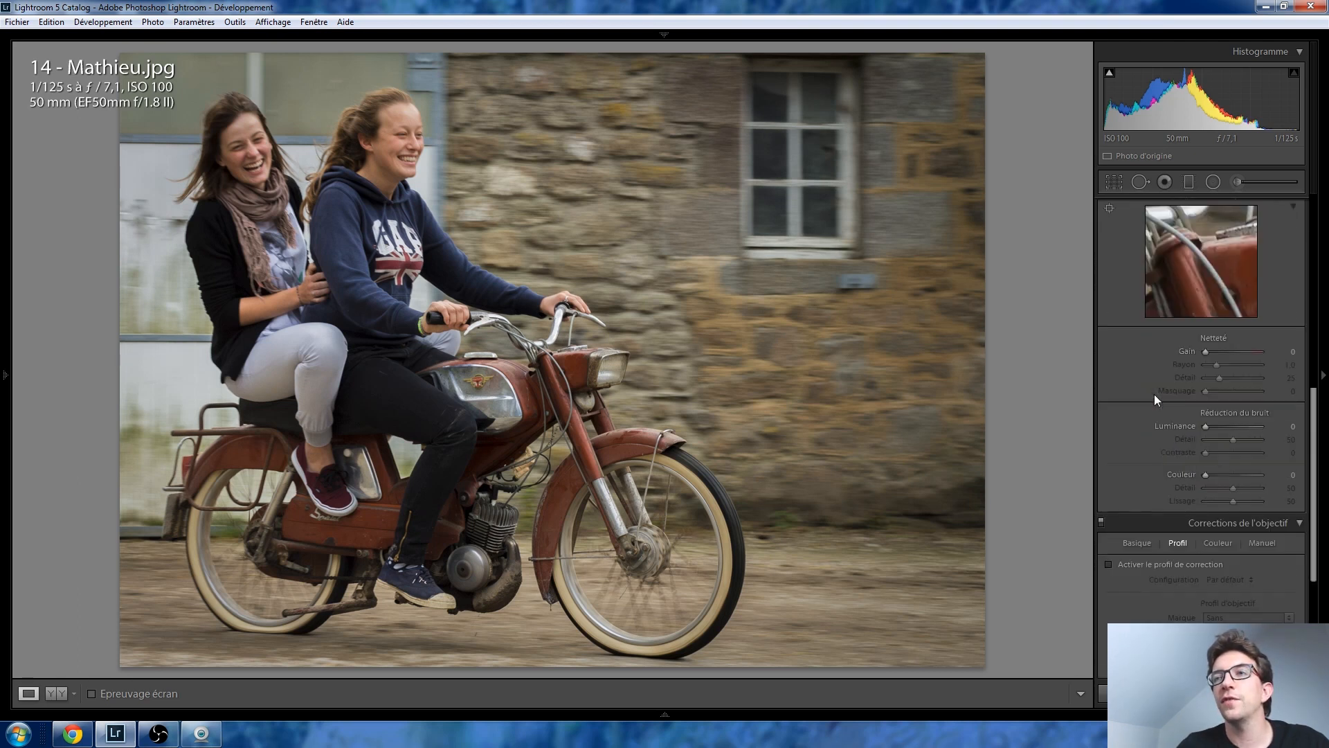
pyautogui.scroll(3, 1153, 393)
pyautogui.click(1225, 361)
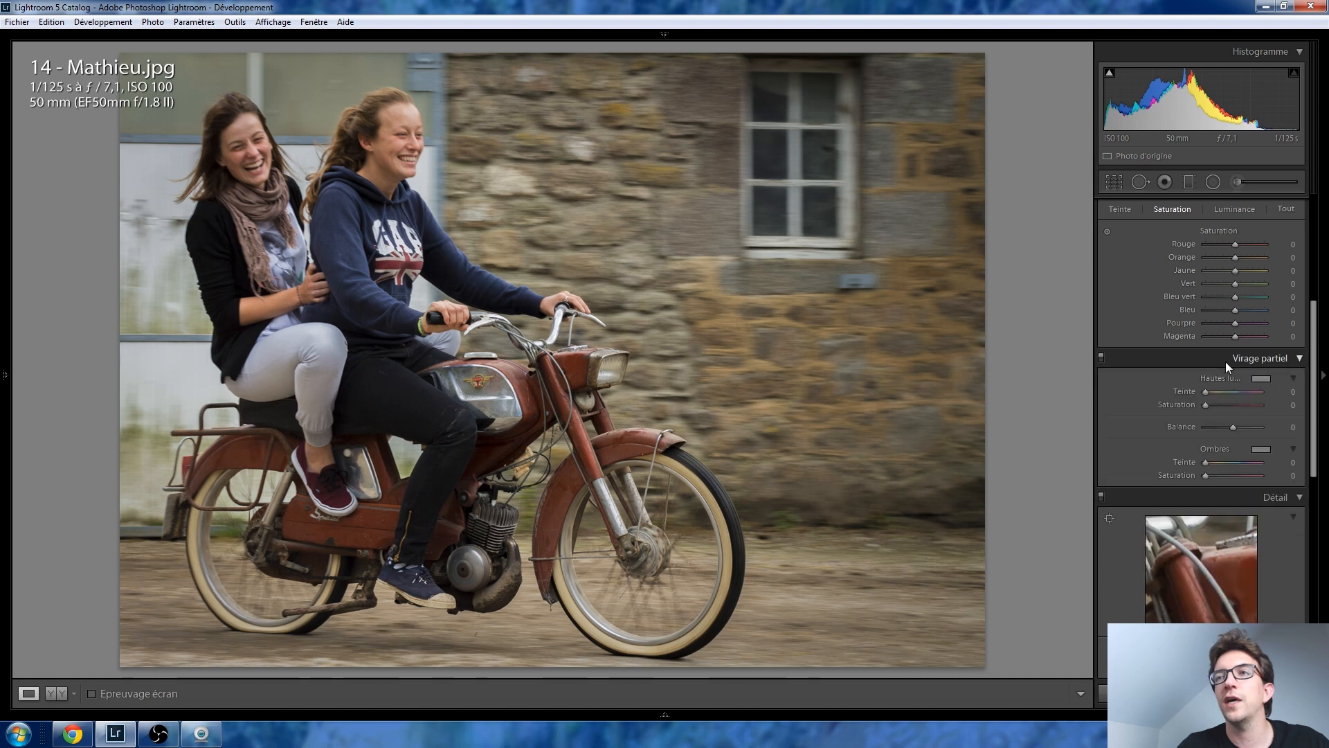
pyautogui.click(1225, 361)
# Step: Warm the motorbike photo by setting its temperature to +30, and reduce its overall saturation to -30
pyautogui.scroll(5, 1162, 410)
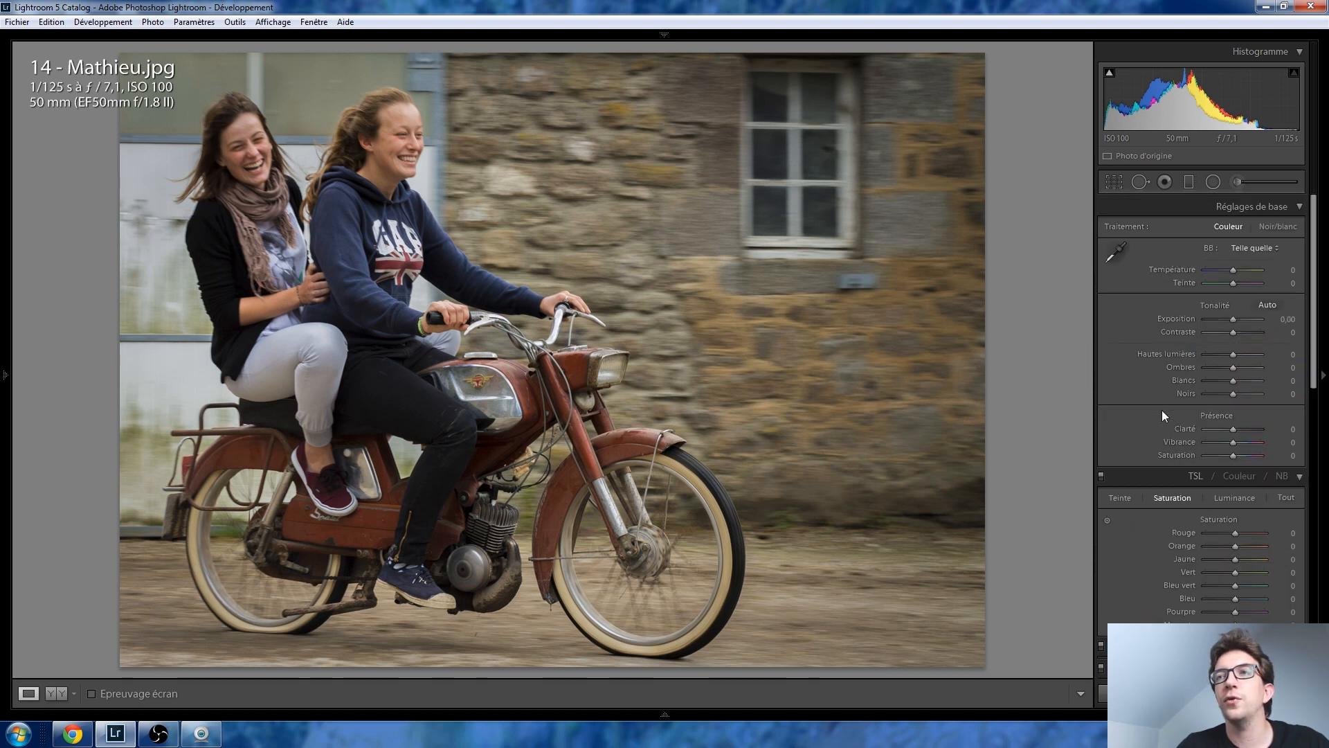
pyautogui.moveTo(1230, 274); pyautogui.dragTo(1234, 273)
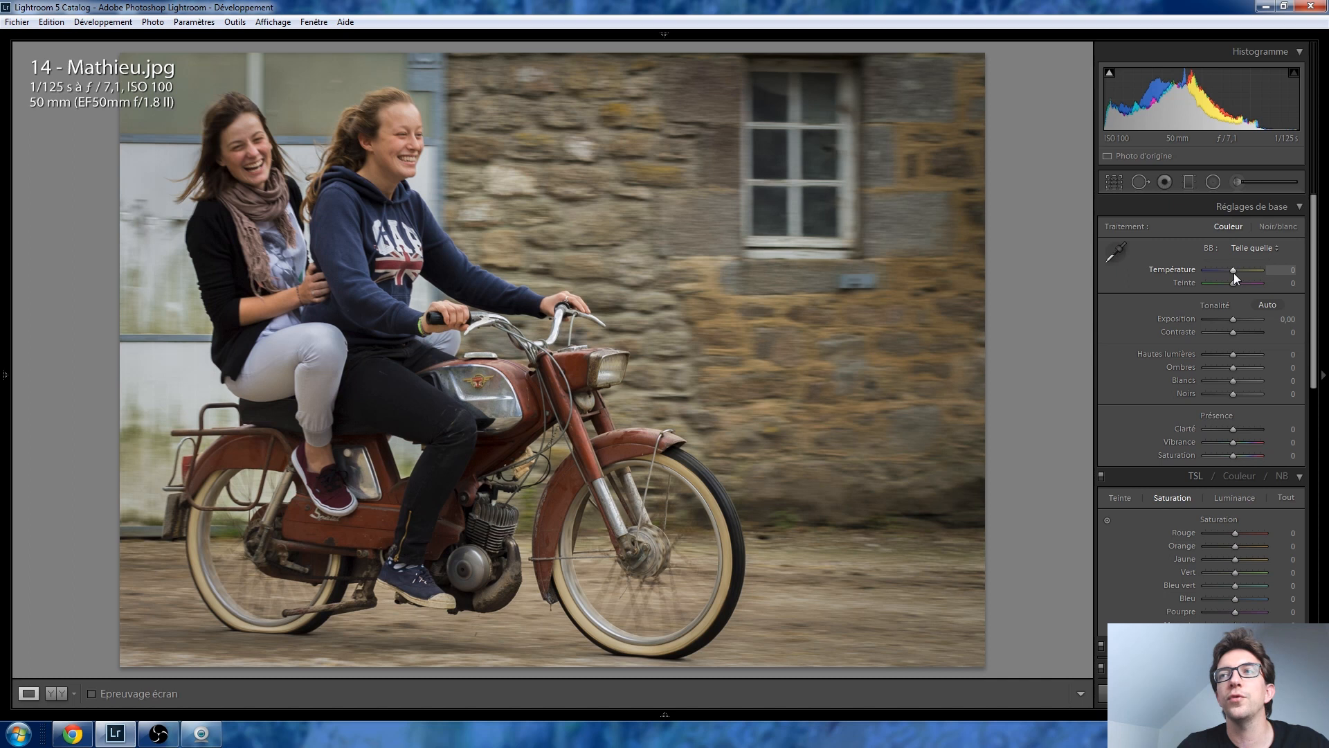
pyautogui.hotkey('shift', 'Up')
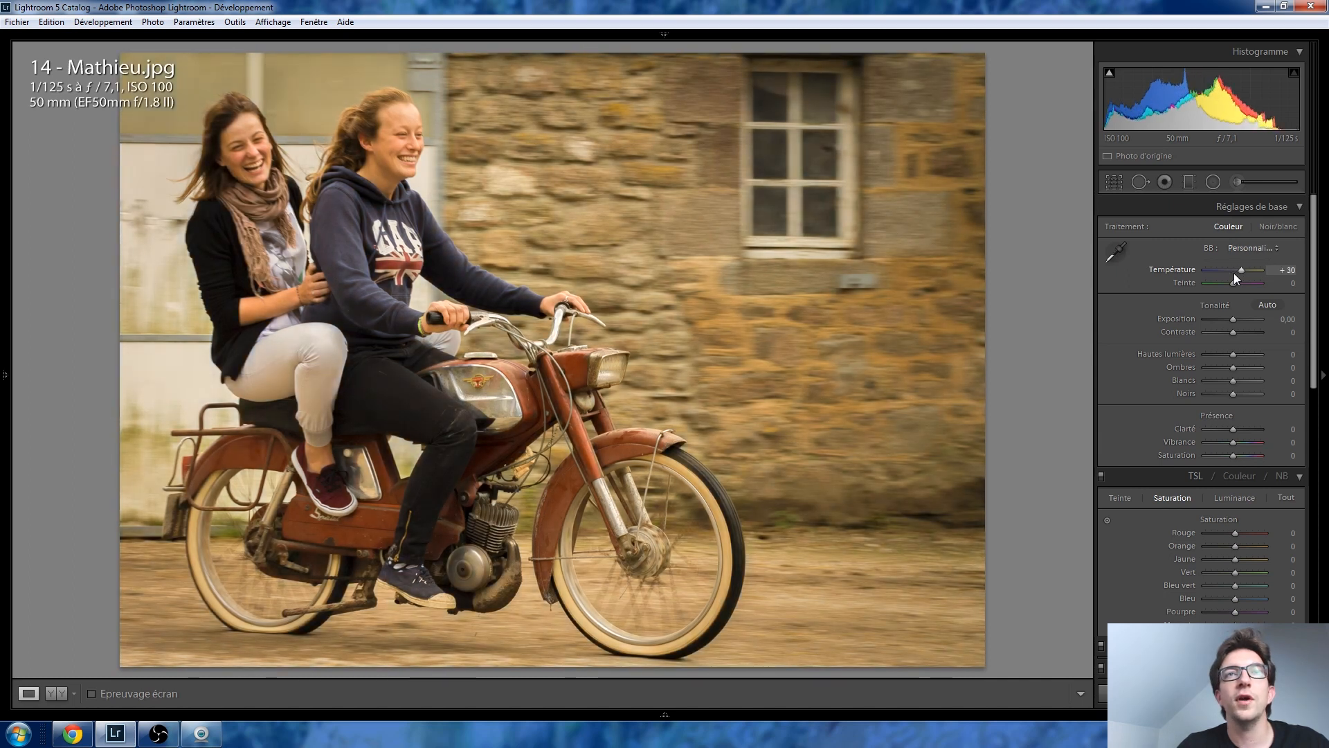
pyautogui.scroll(-5, 1165, 354)
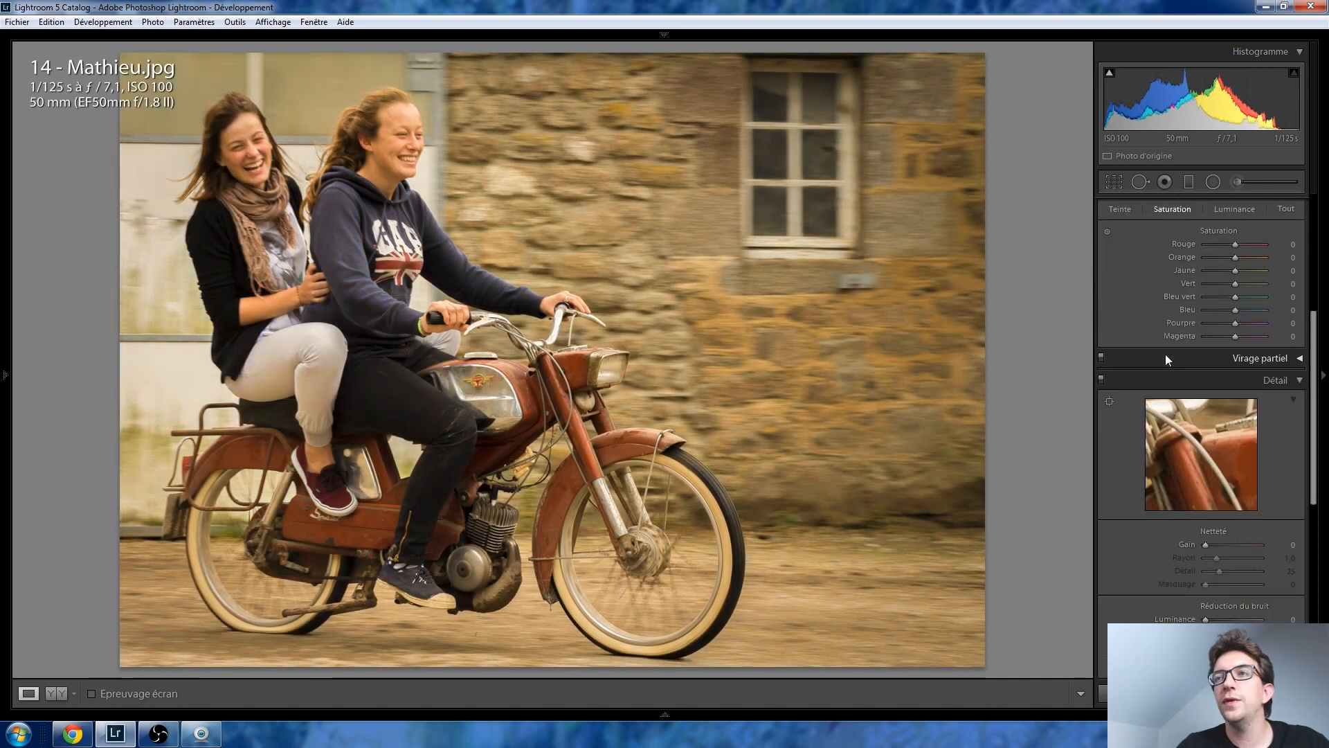
pyautogui.scroll(3, 1165, 355)
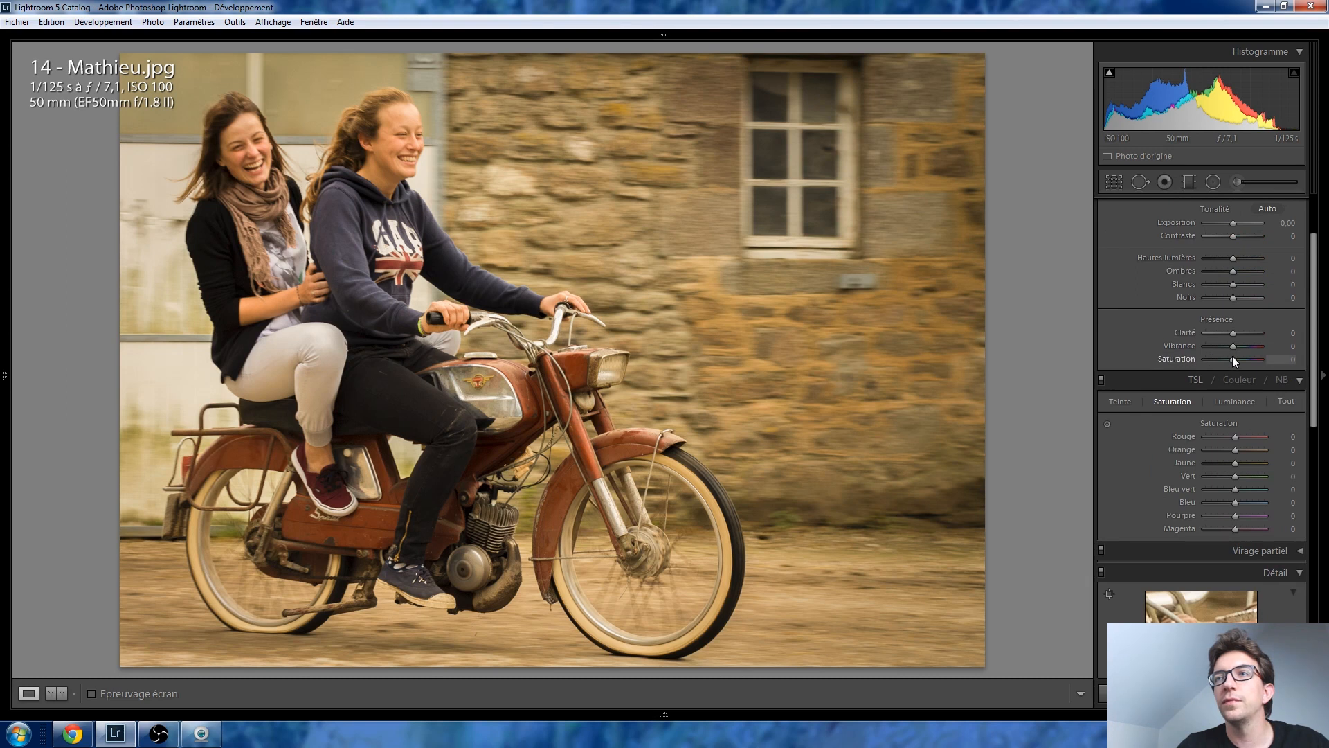
pyautogui.hotkey('shift', 'Down')
pyautogui.hotkey('shift', 'Down')
pyautogui.hotkey('shift', 'Down')
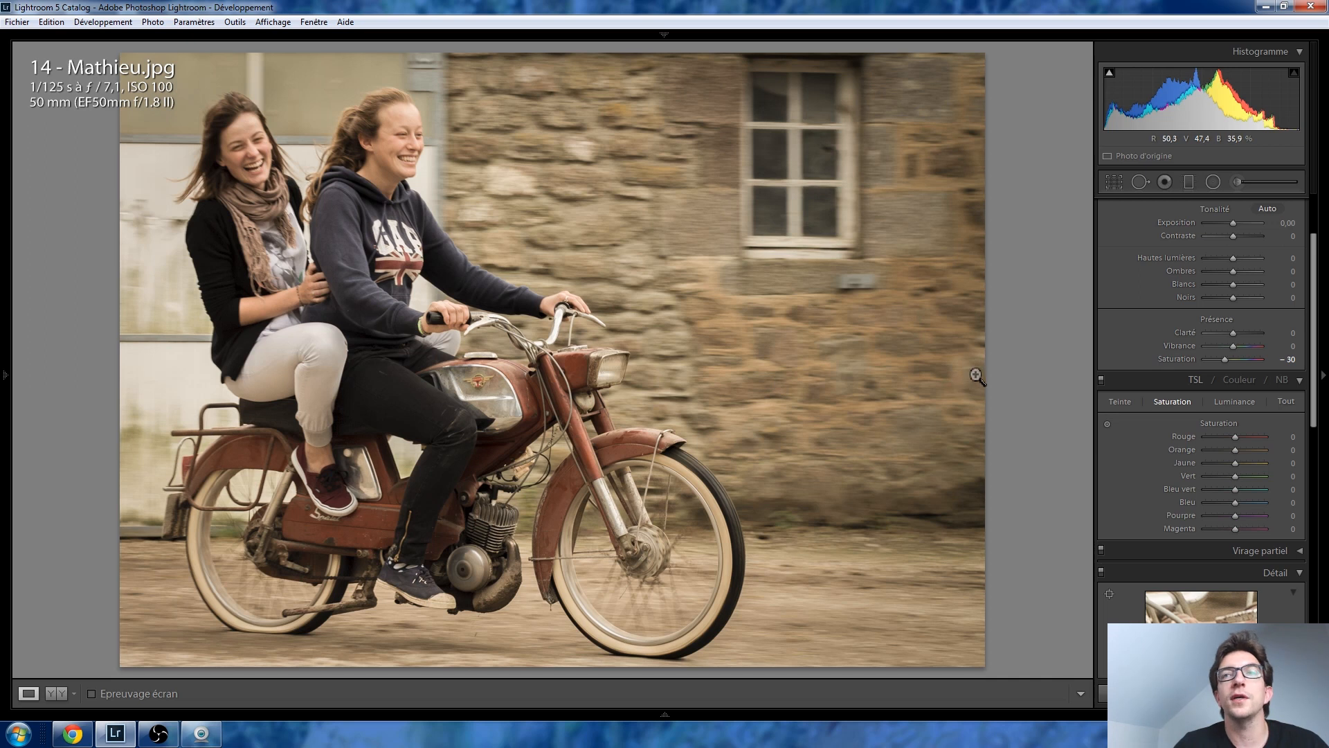
# Step: Set the motorbike photo's sharpening amount to 60, judging the effect up close on the headlight area
pyautogui.scroll(2, 1128, 358)
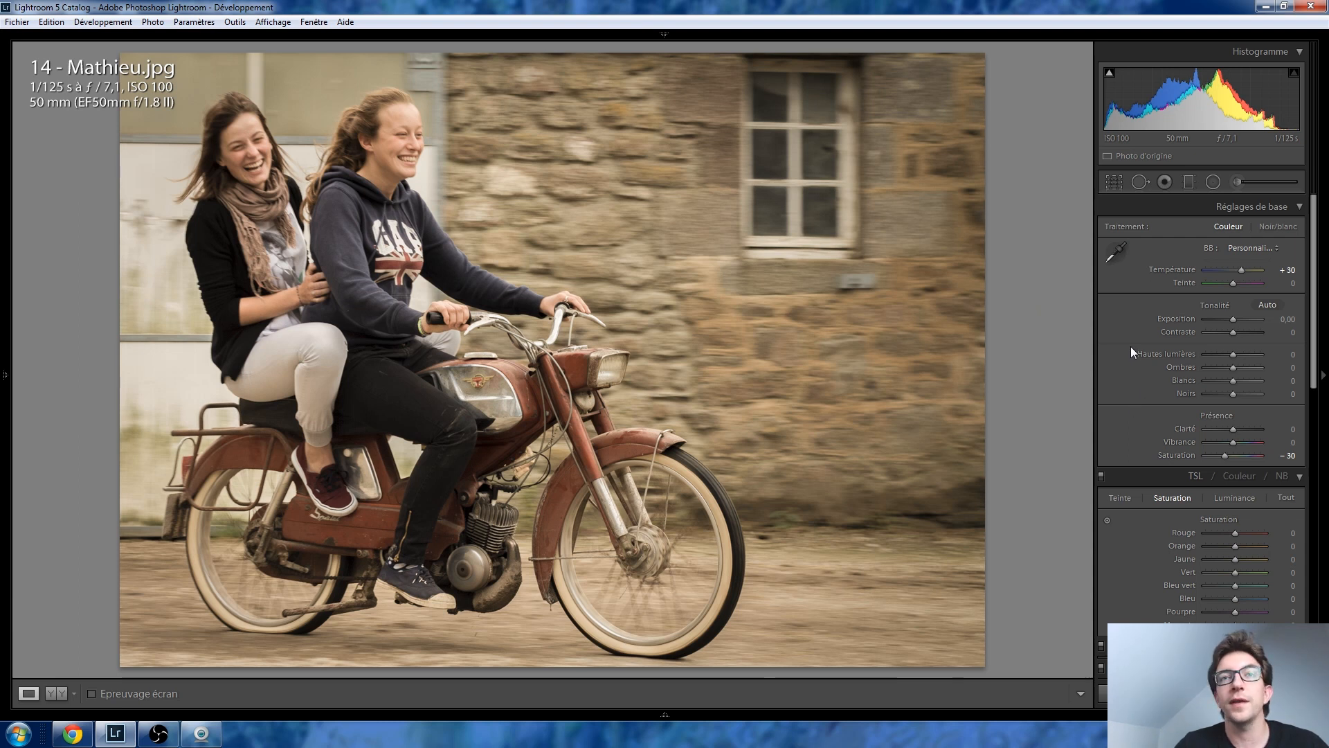
pyautogui.scroll(-10, 1131, 346)
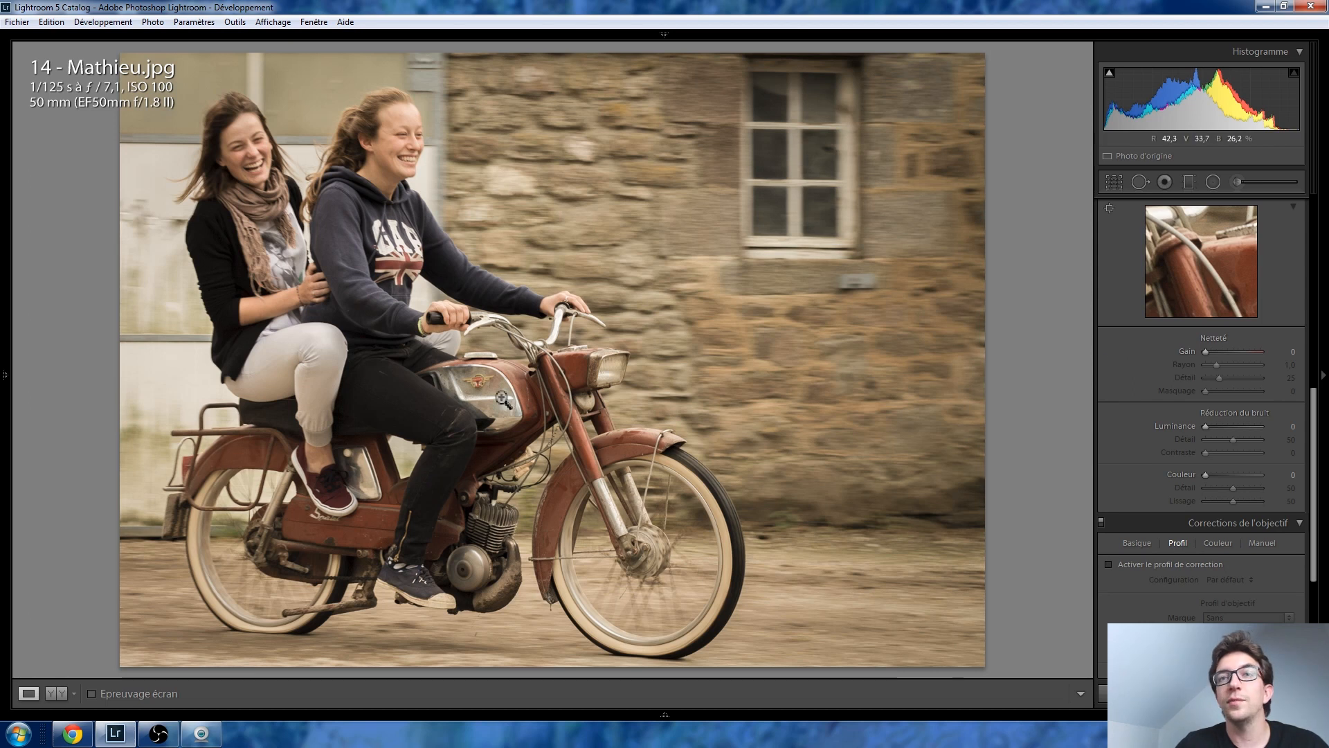
pyautogui.click(618, 385)
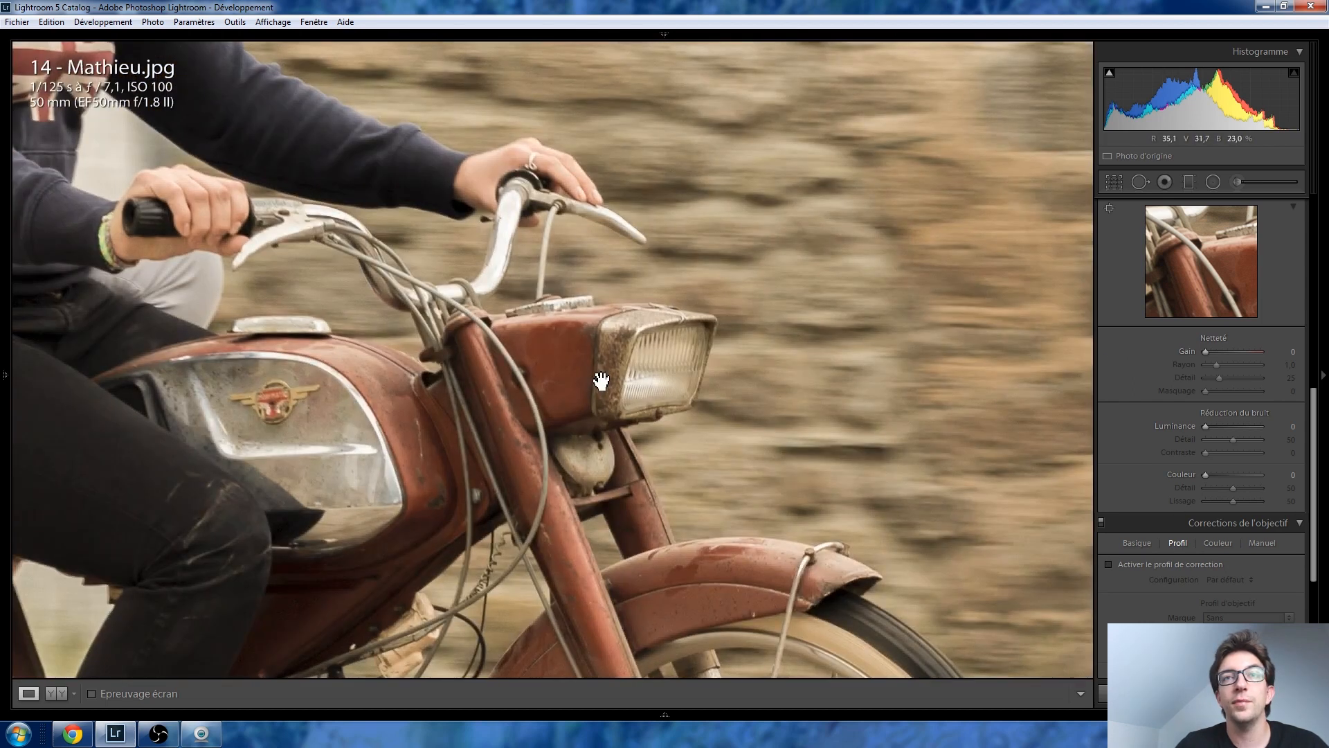
pyautogui.moveTo(1207, 355); pyautogui.dragTo(1227, 355)
pyautogui.doubleClick(1184, 352)
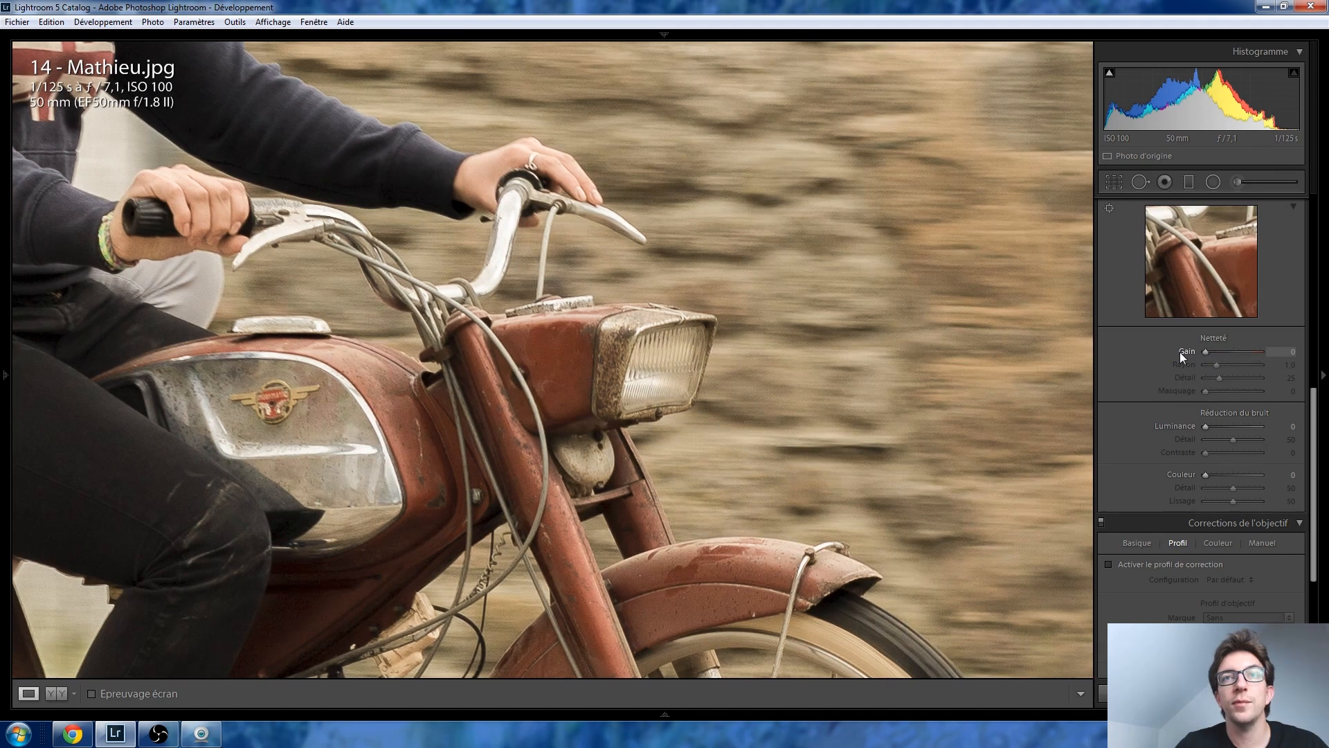
pyautogui.moveTo(1230, 351); pyautogui.dragTo(1230, 351)
pyautogui.click(524, 453)
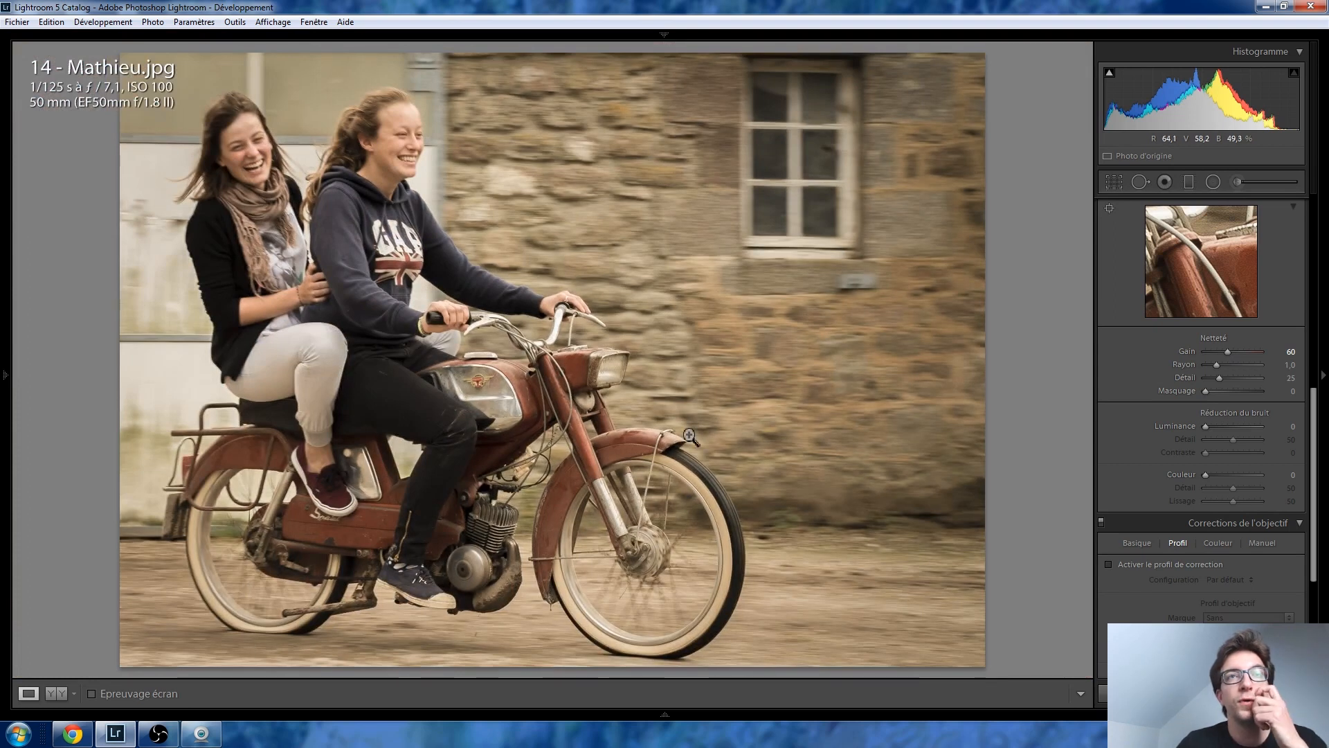
# Step: Try a slight dark post-crop vignette with an amount of -5 on the motorbike photo
pyautogui.scroll(-5, 1135, 429)
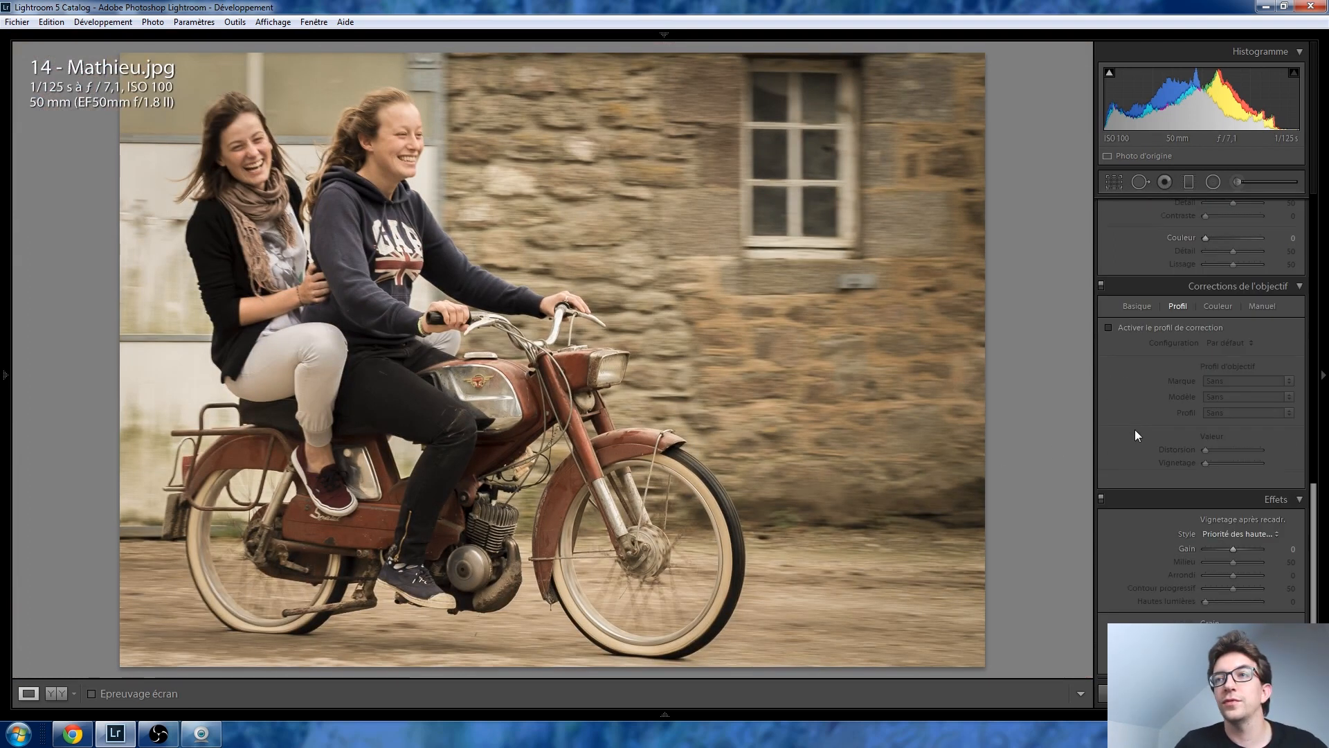
pyautogui.moveTo(1234, 548); pyautogui.dragTo(1231, 549)
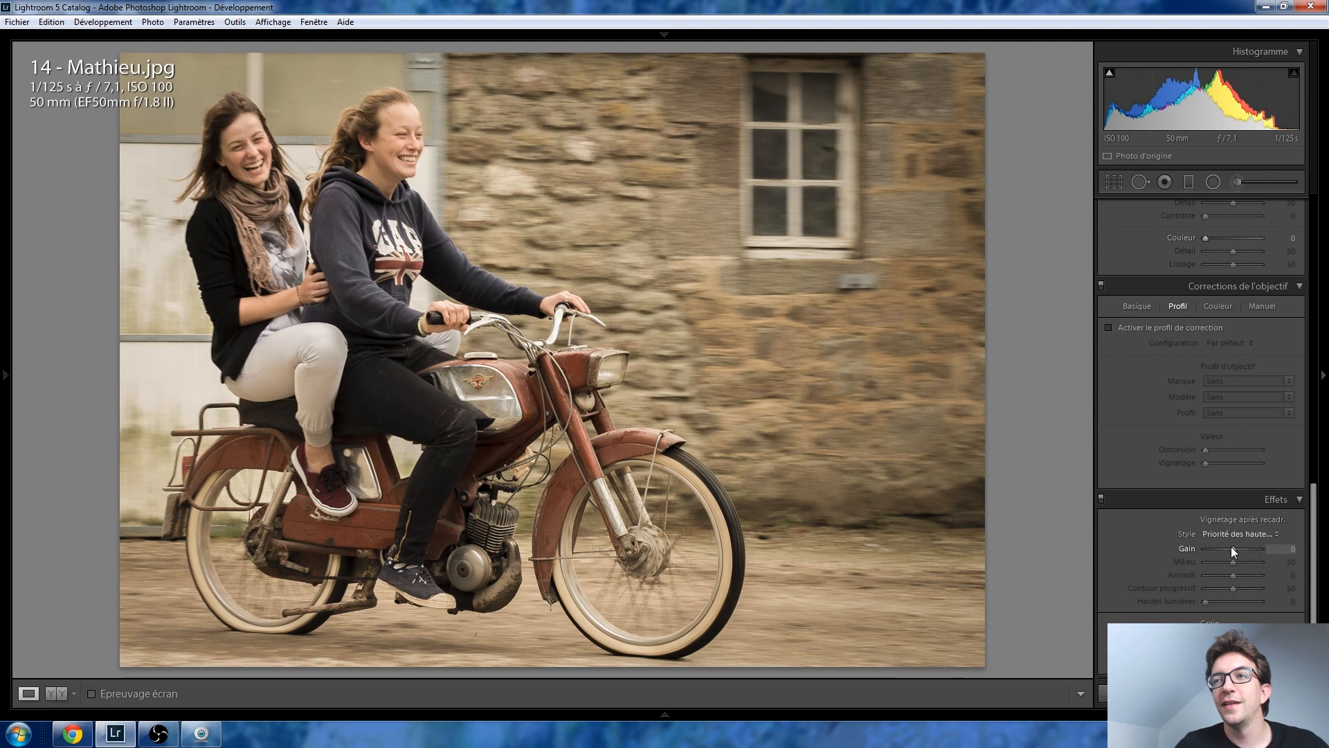
pyautogui.doubleClick(1231, 549)
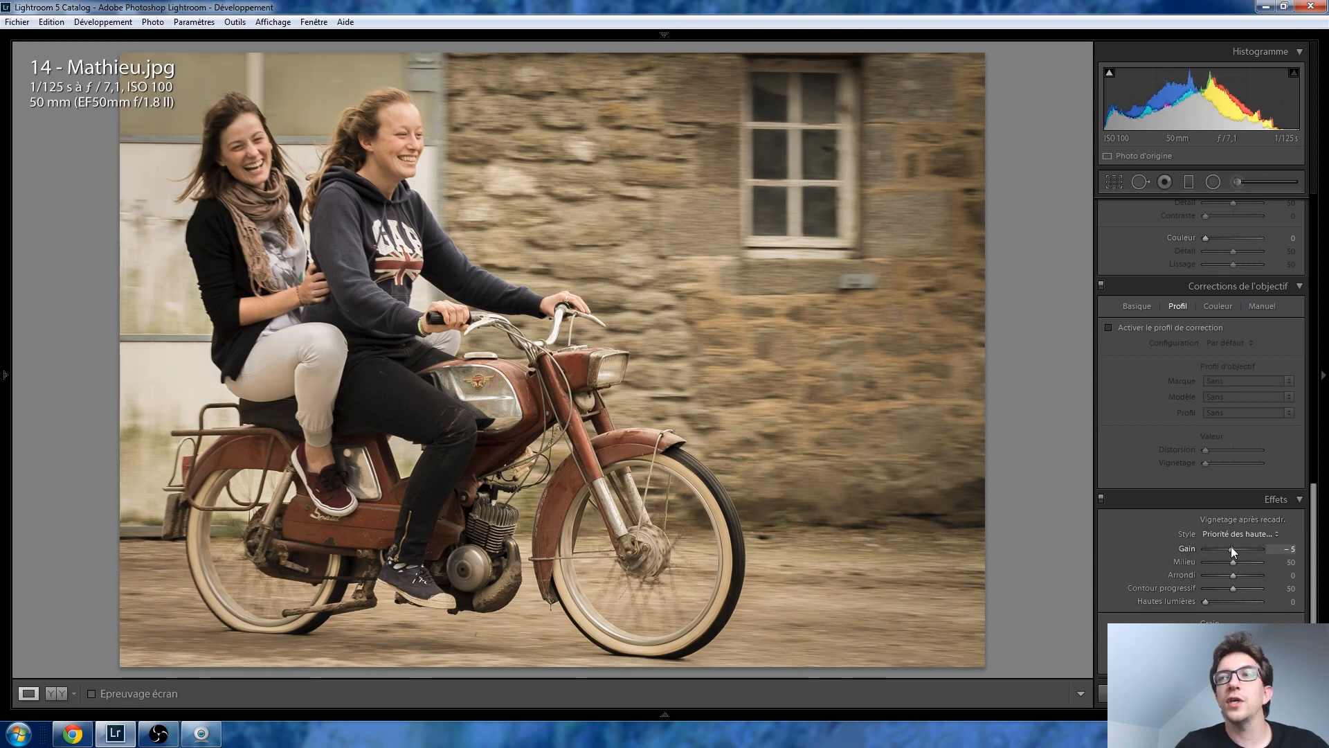
# Step: Paint a local saturation boost of 56 over the motorbike's red bodywork with the adjustment brush and check it without the edit pins
pyautogui.scroll(10, 1166, 543)
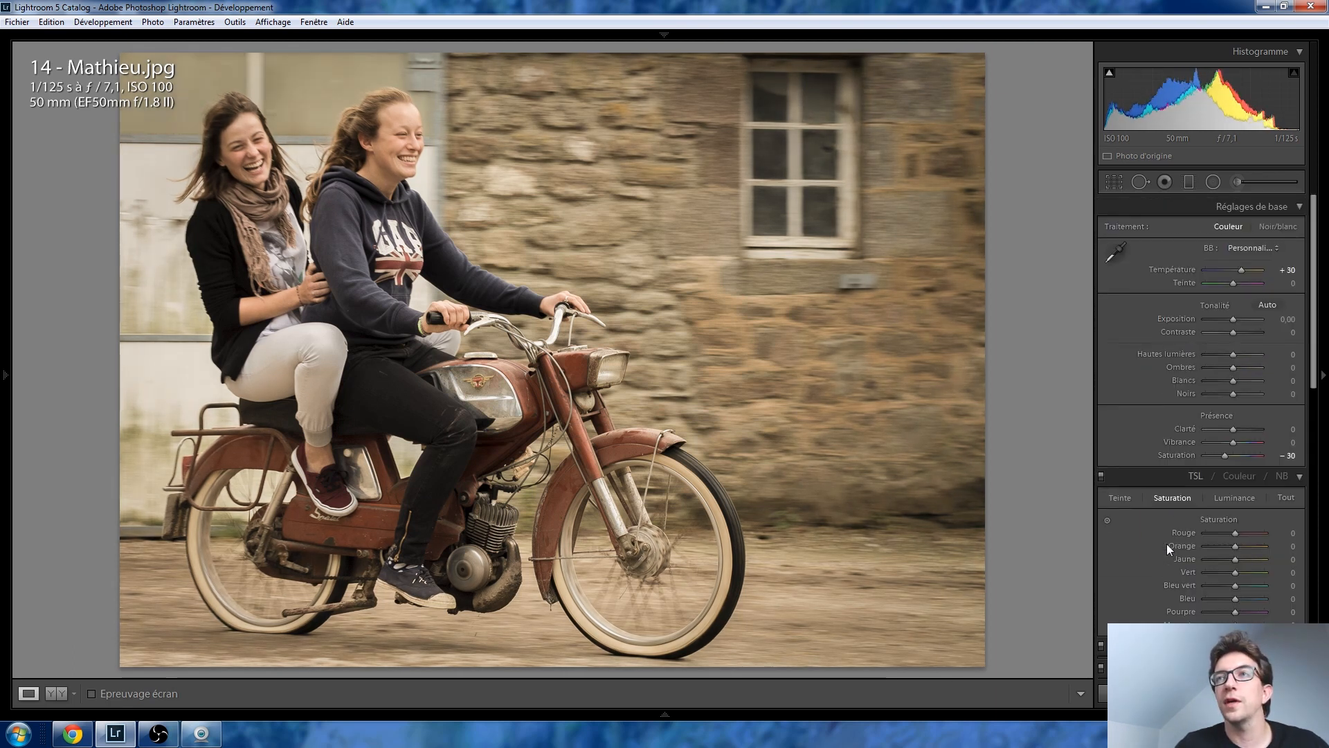
pyautogui.click(1239, 184)
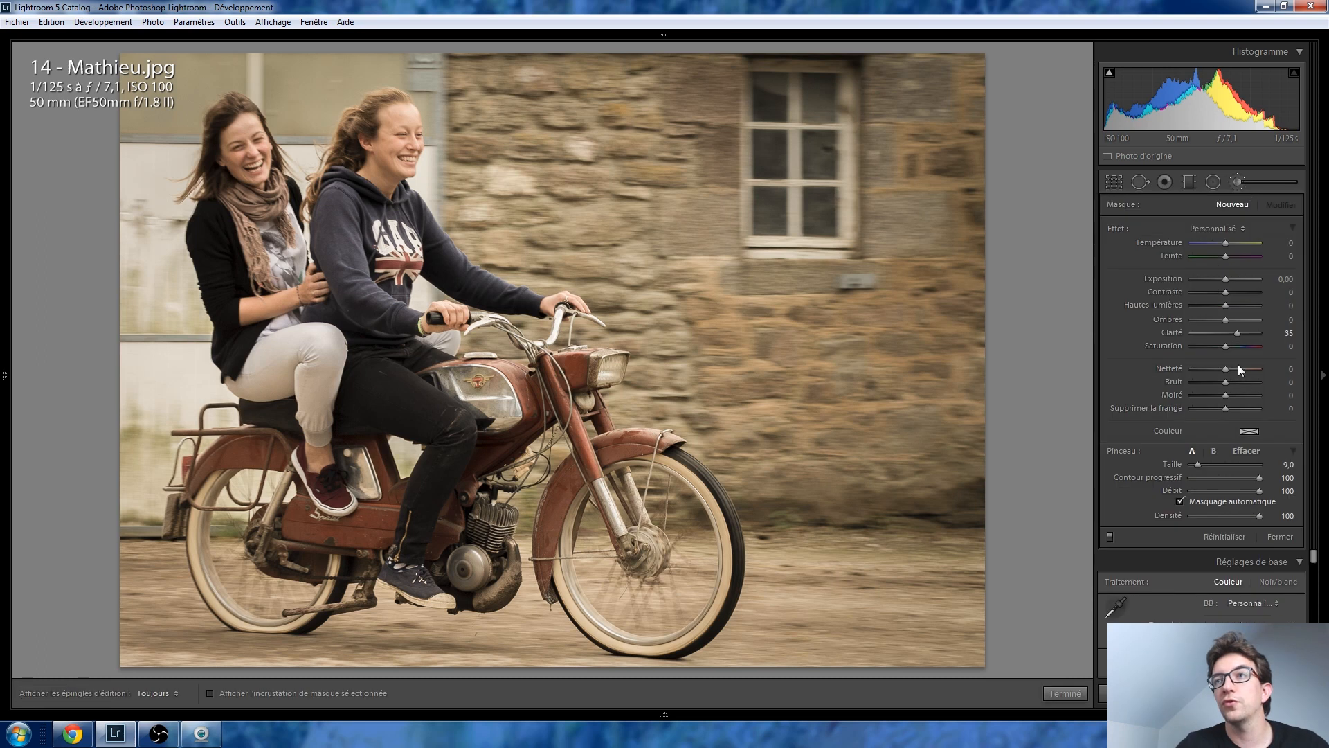
pyautogui.moveTo(1226, 346); pyautogui.dragTo(1246, 347)
pyautogui.press('h')
pyautogui.press('h')
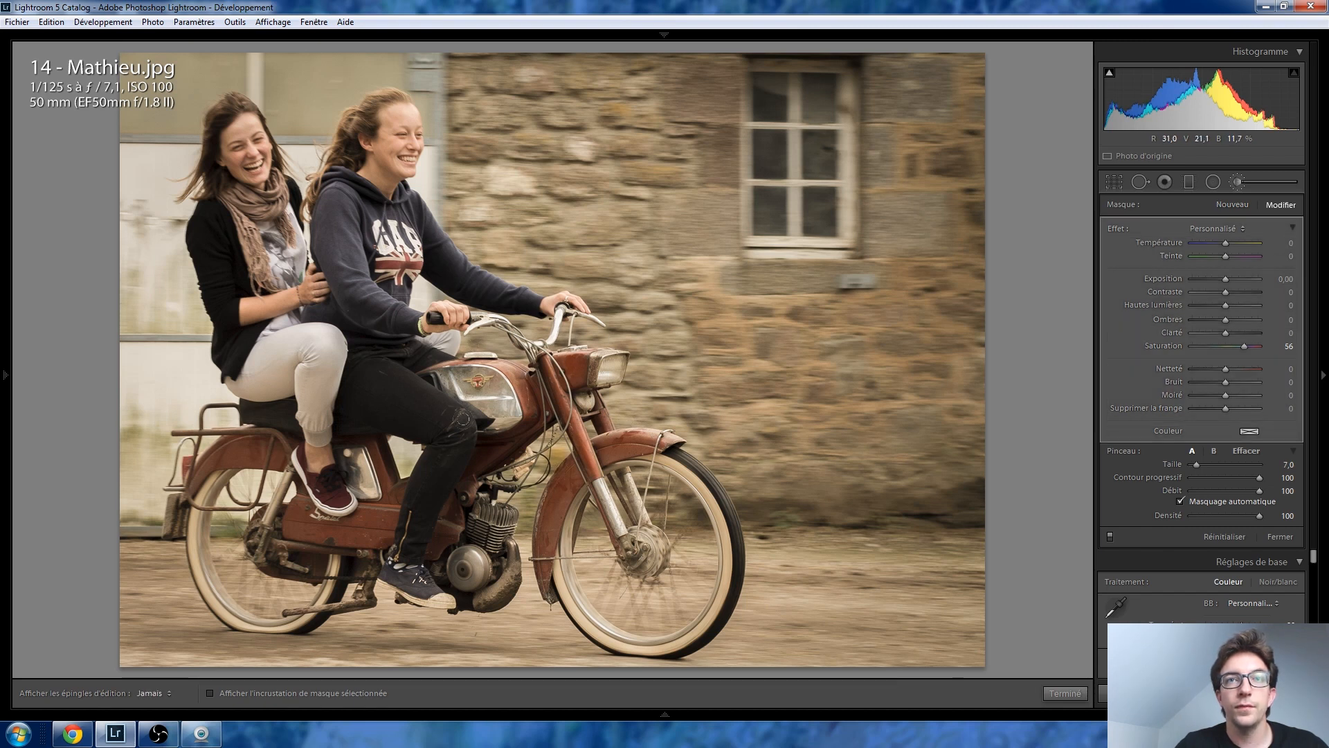
pyautogui.press('h')
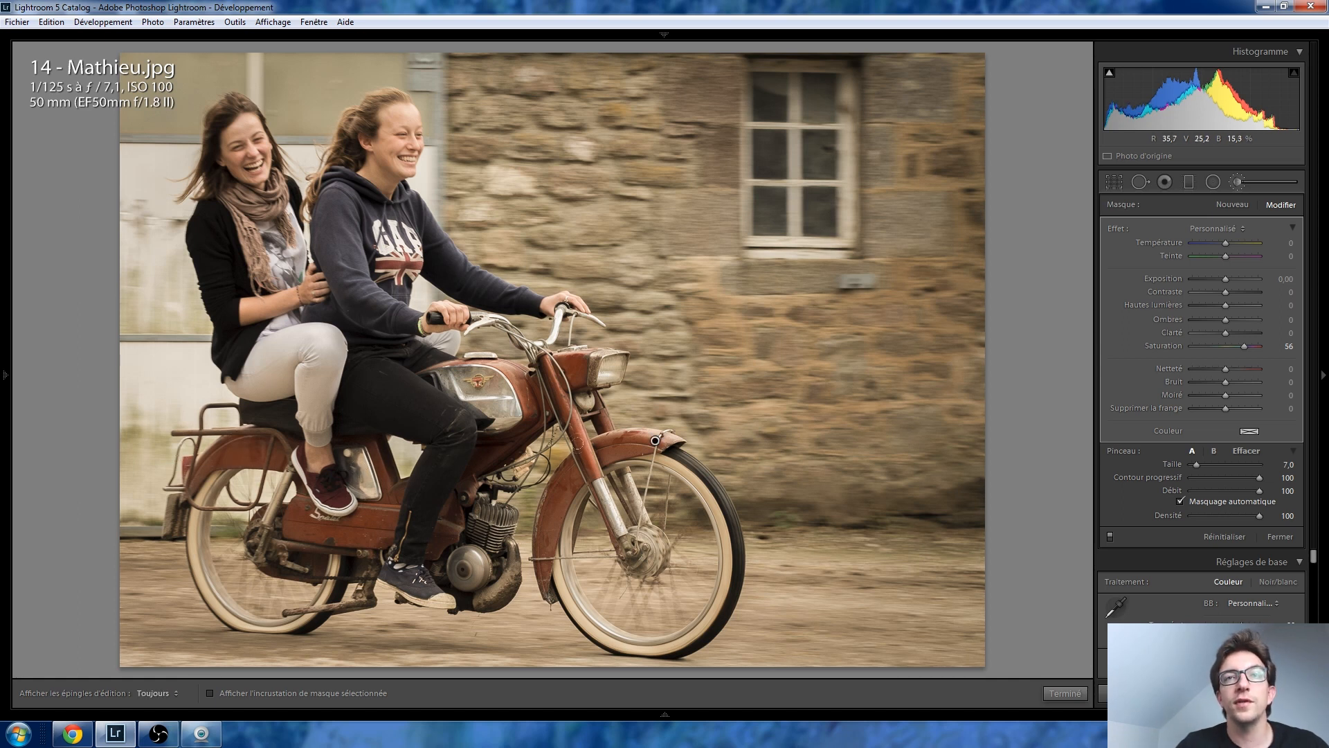
pyautogui.press('h')
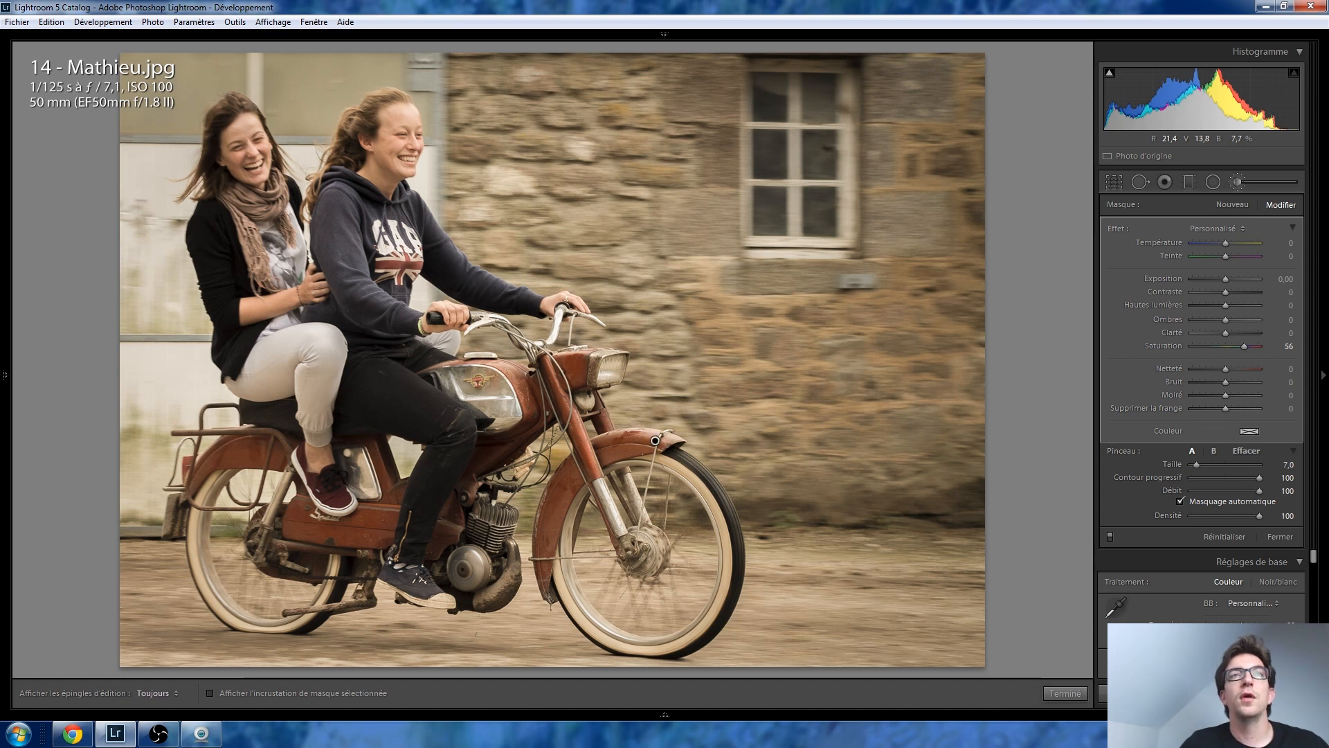
pyautogui.click(1239, 187)
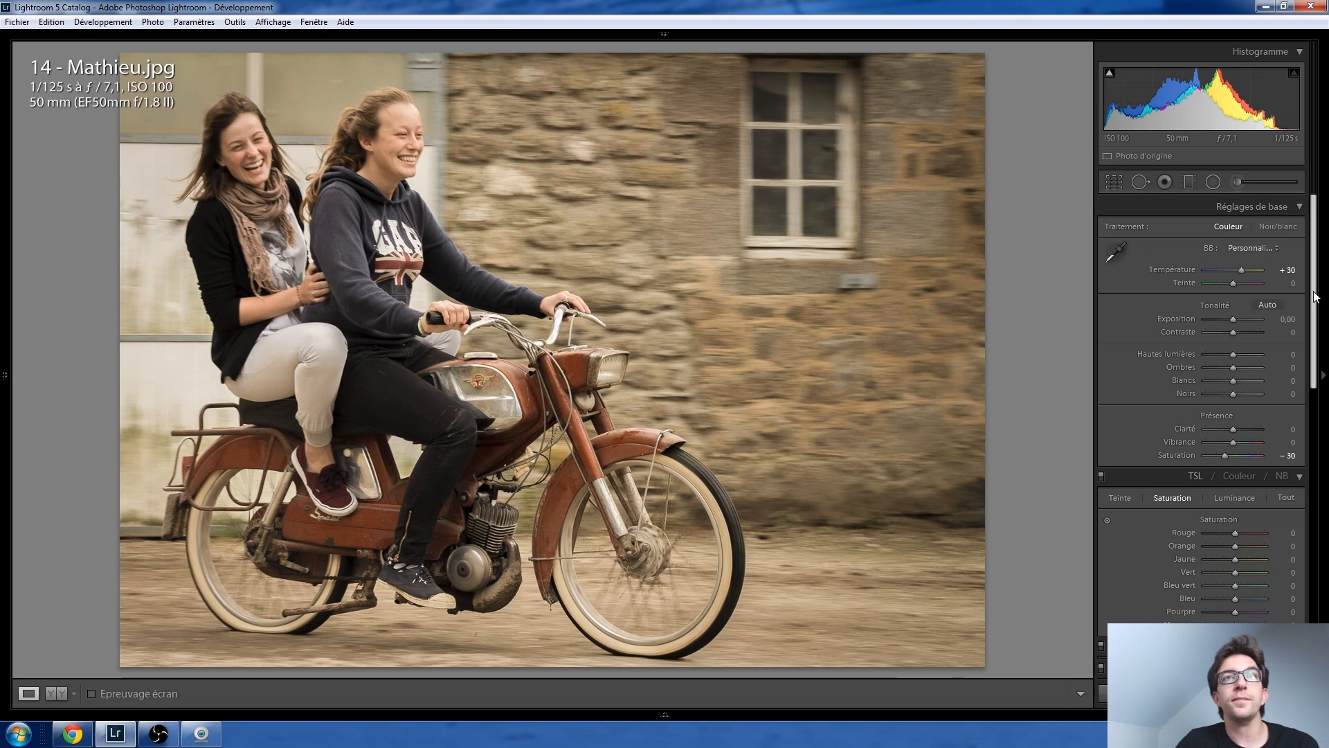
# Step: Move on to the blonde woman's sunset portrait, examine her eyes, skin, mouth and hair up close, and return to the full photo
pyautogui.press('Right')
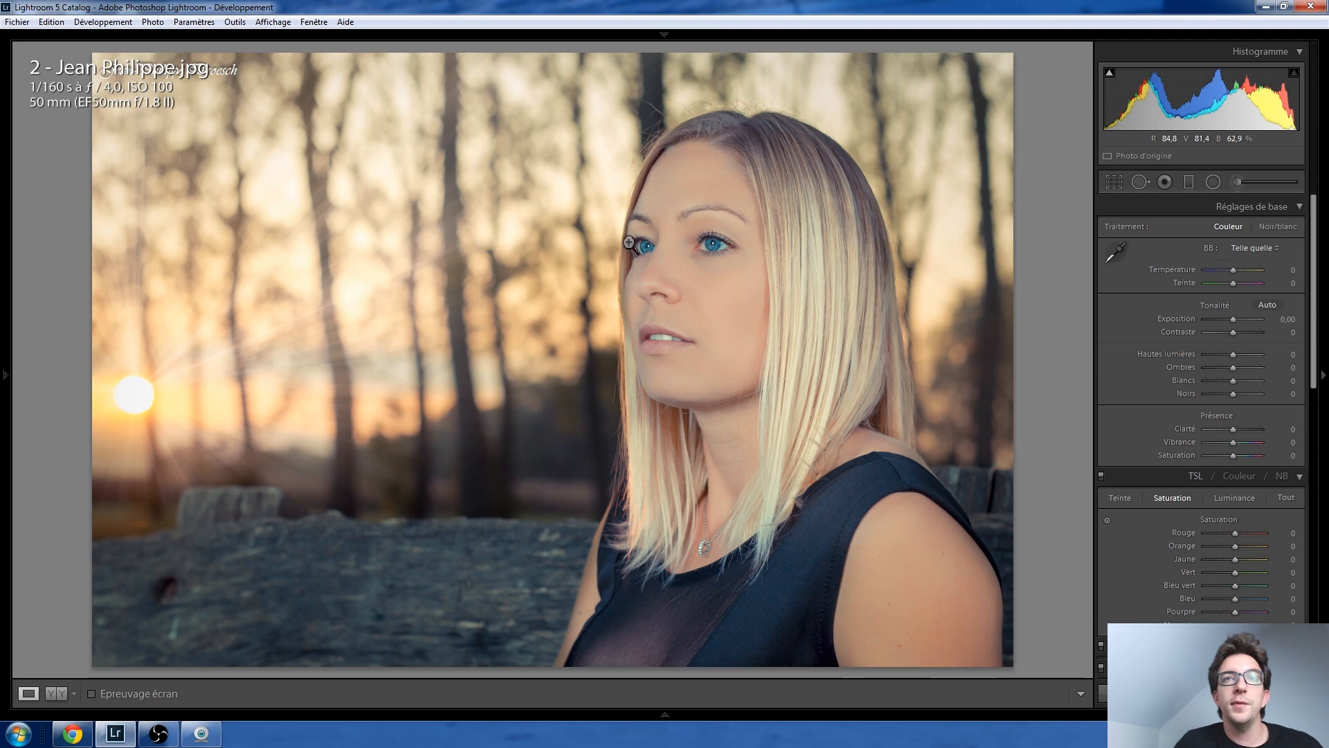
pyautogui.moveTo(1, 358)
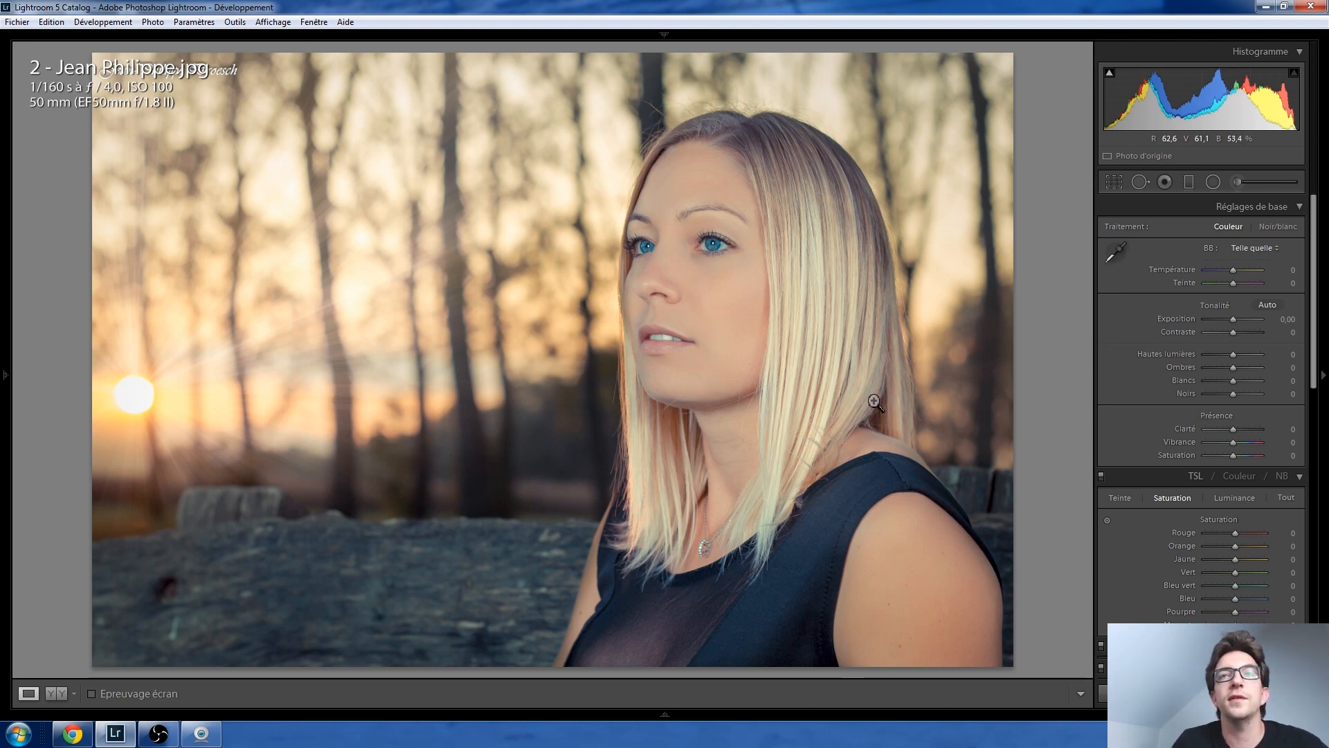
pyautogui.click(738, 262)
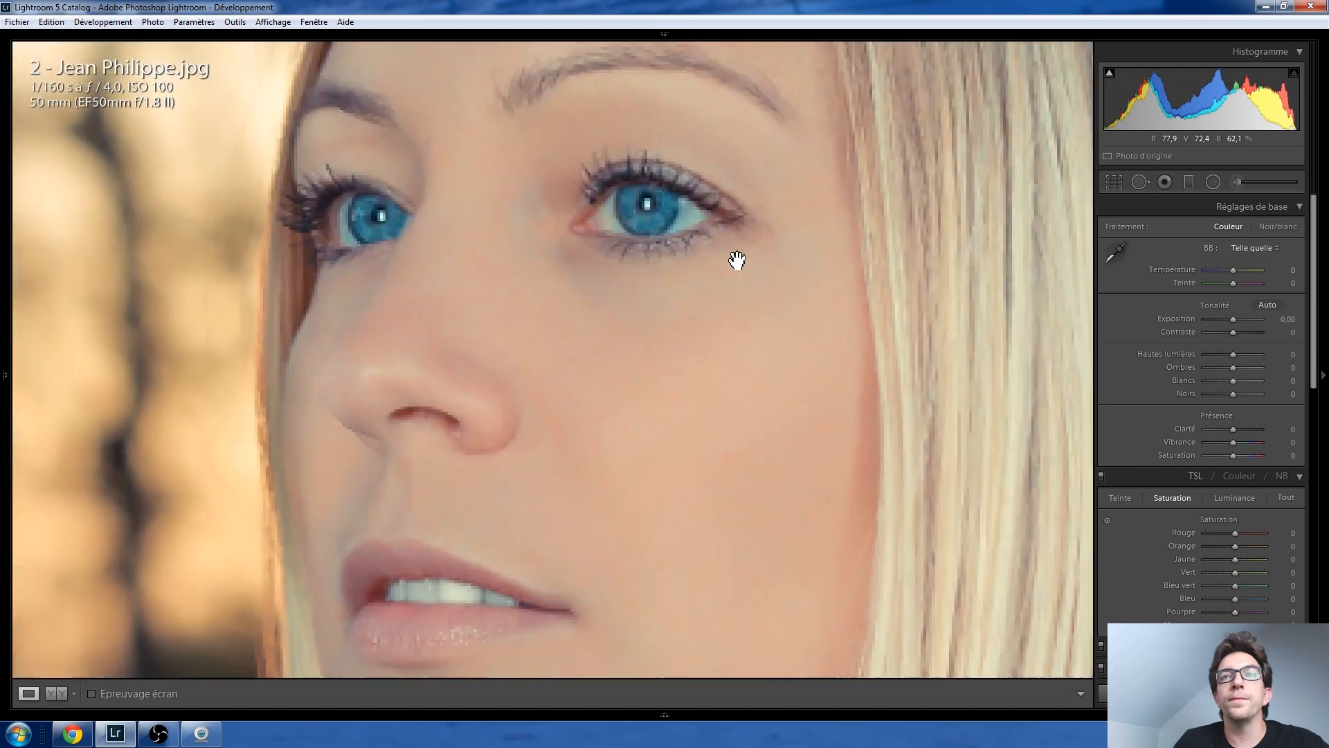
pyautogui.moveTo(695, 276); pyautogui.dragTo(688, 429)
pyautogui.moveTo(672, 261); pyautogui.dragTo(655, 391)
pyautogui.moveTo(720, 465); pyautogui.dragTo(634, 257)
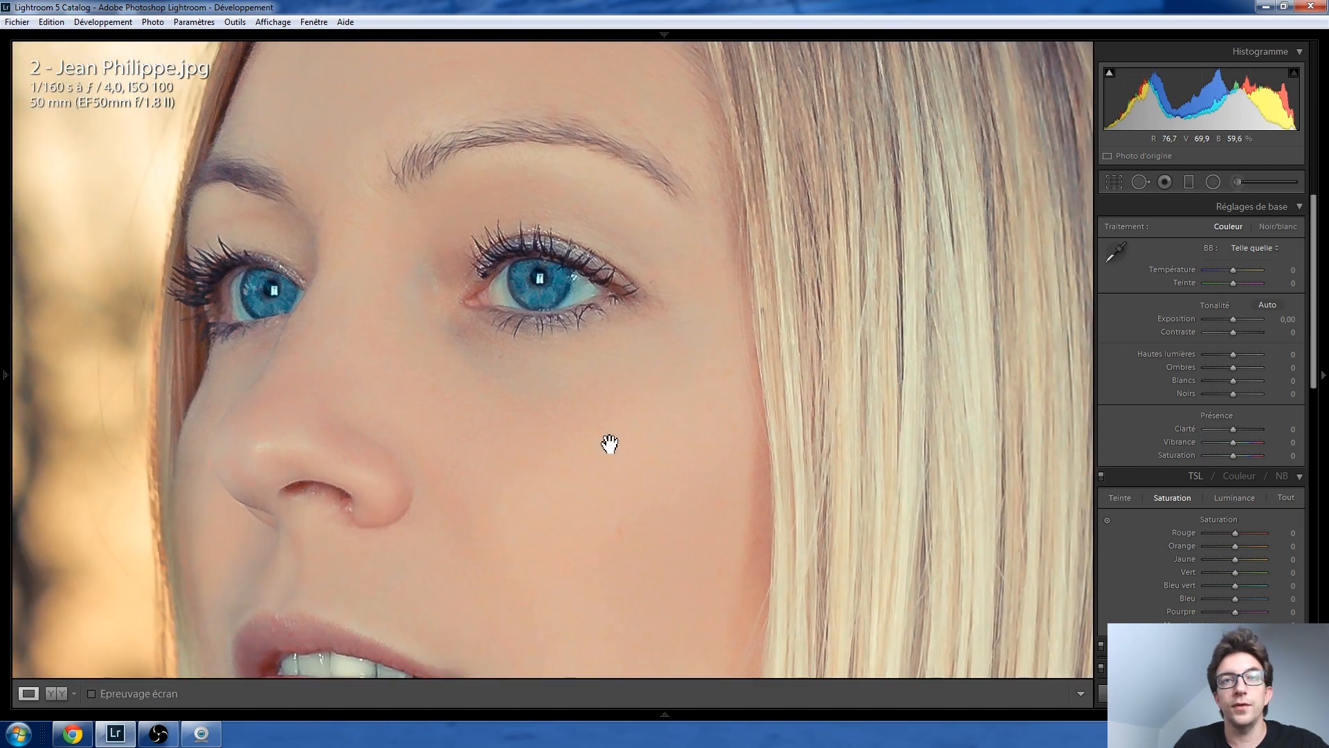
pyautogui.moveTo(609, 445); pyautogui.dragTo(623, 288)
pyautogui.moveTo(596, 425); pyautogui.dragTo(616, 343)
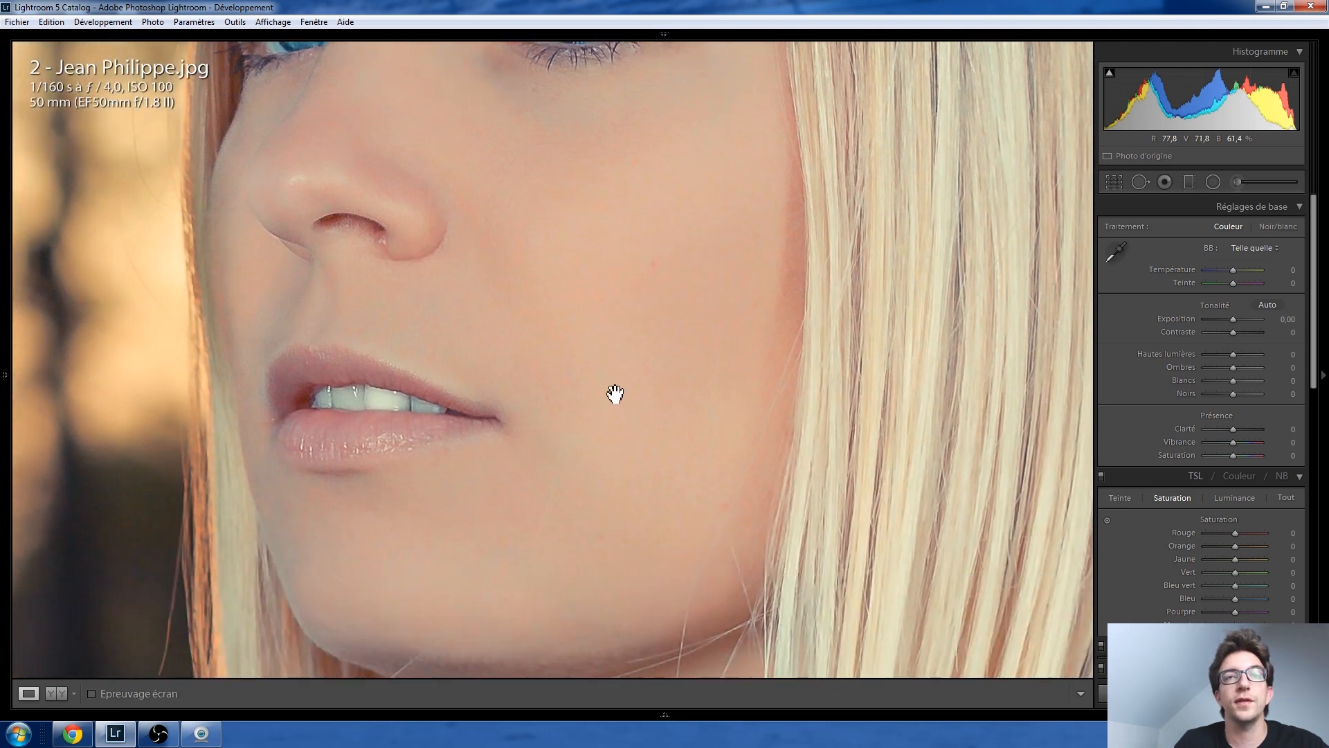
pyautogui.moveTo(614, 288); pyautogui.dragTo(597, 398)
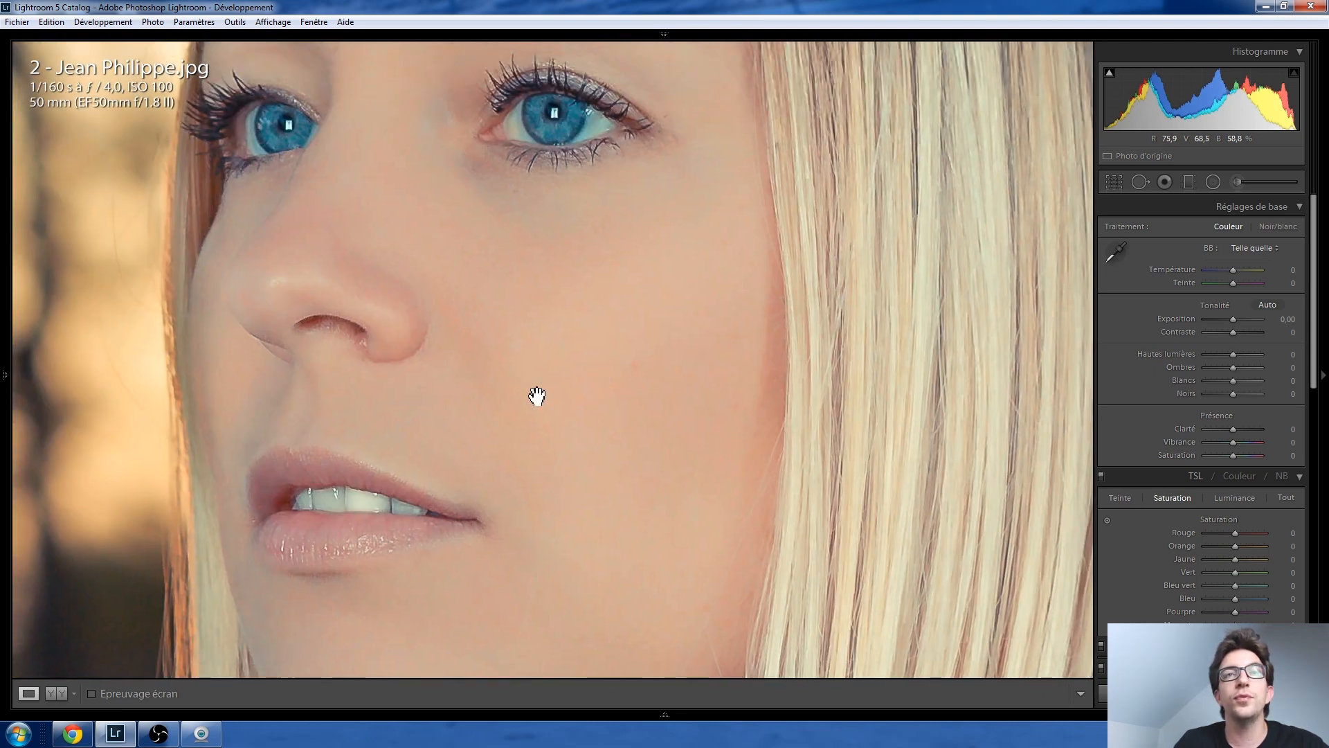
pyautogui.moveTo(563, 305); pyautogui.dragTo(590, 479)
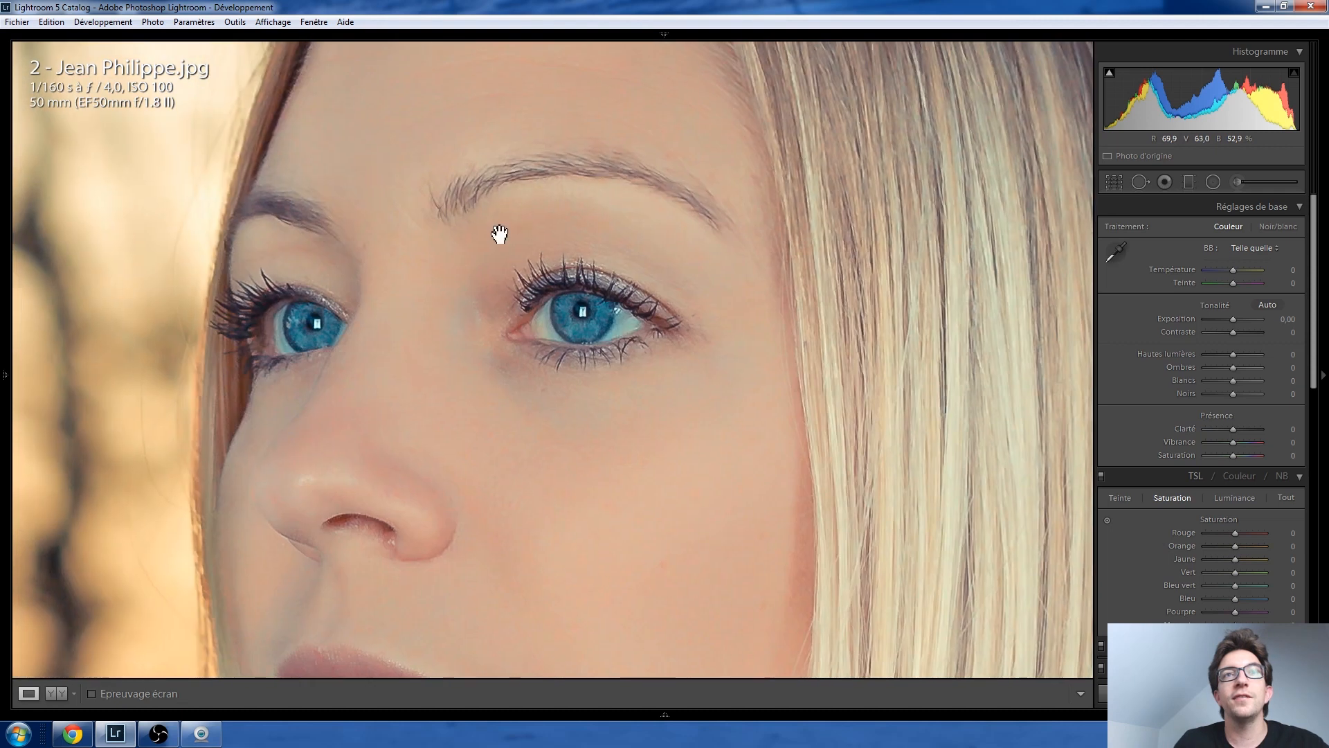
pyautogui.moveTo(498, 232); pyautogui.dragTo(501, 426)
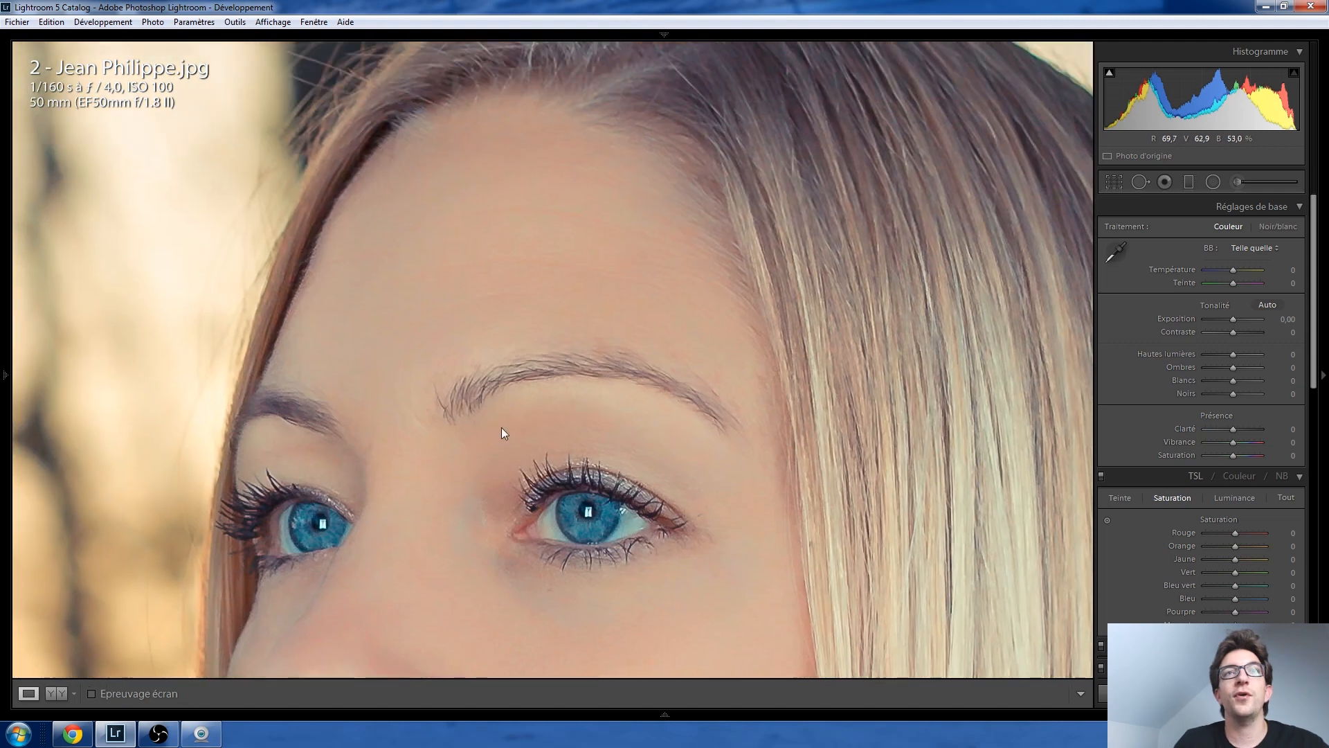
pyautogui.click(514, 328)
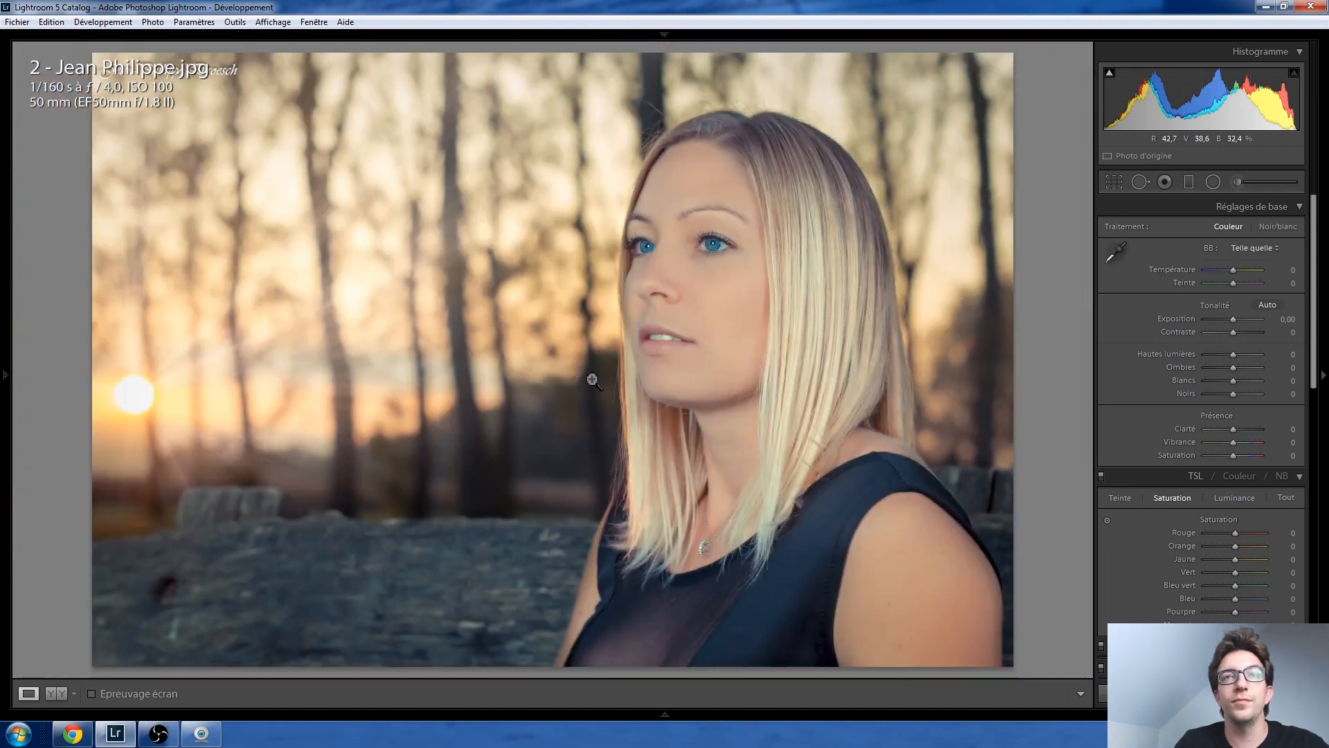
# Step: Examine the sunset portrait up close, from the bare arm and shoulder up to the mouth and cheek
pyautogui.click(908, 600)
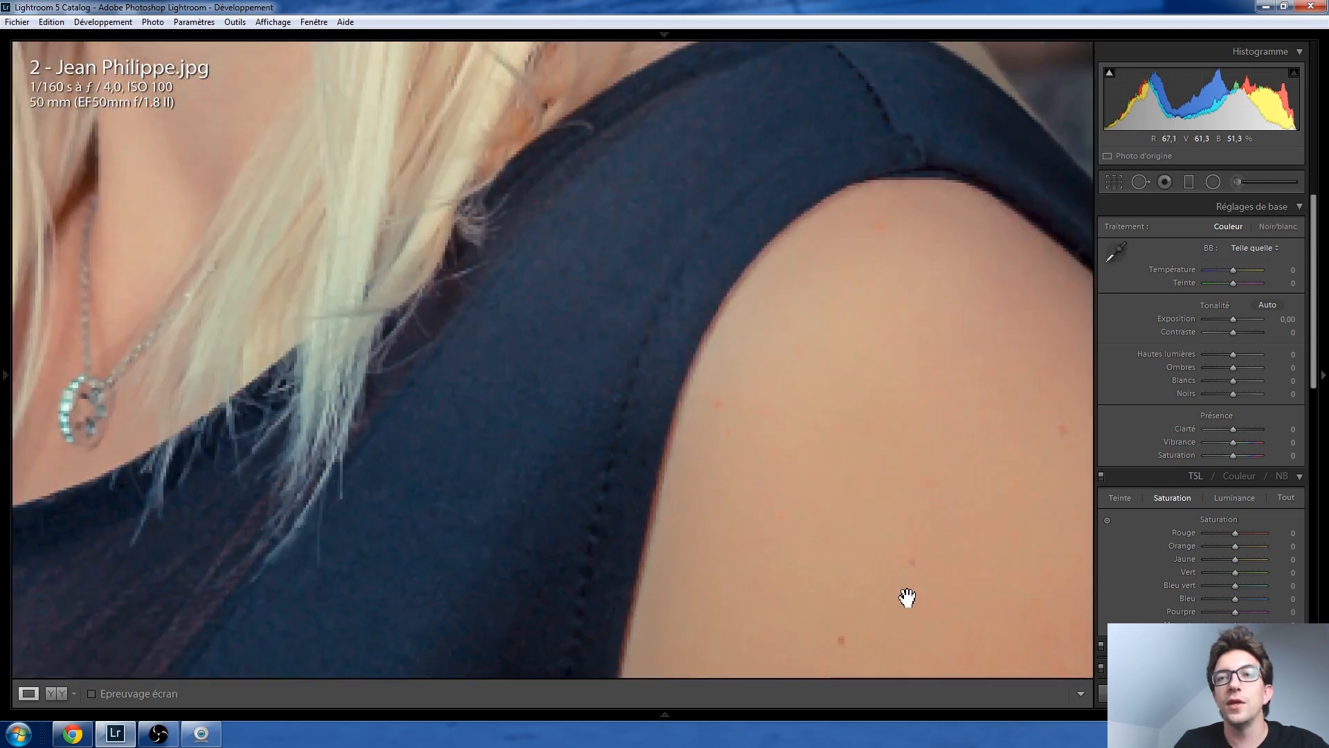
pyautogui.moveTo(912, 534); pyautogui.dragTo(760, 320)
pyautogui.moveTo(816, 472); pyautogui.dragTo(770, 388)
pyautogui.moveTo(745, 339); pyautogui.dragTo(812, 543)
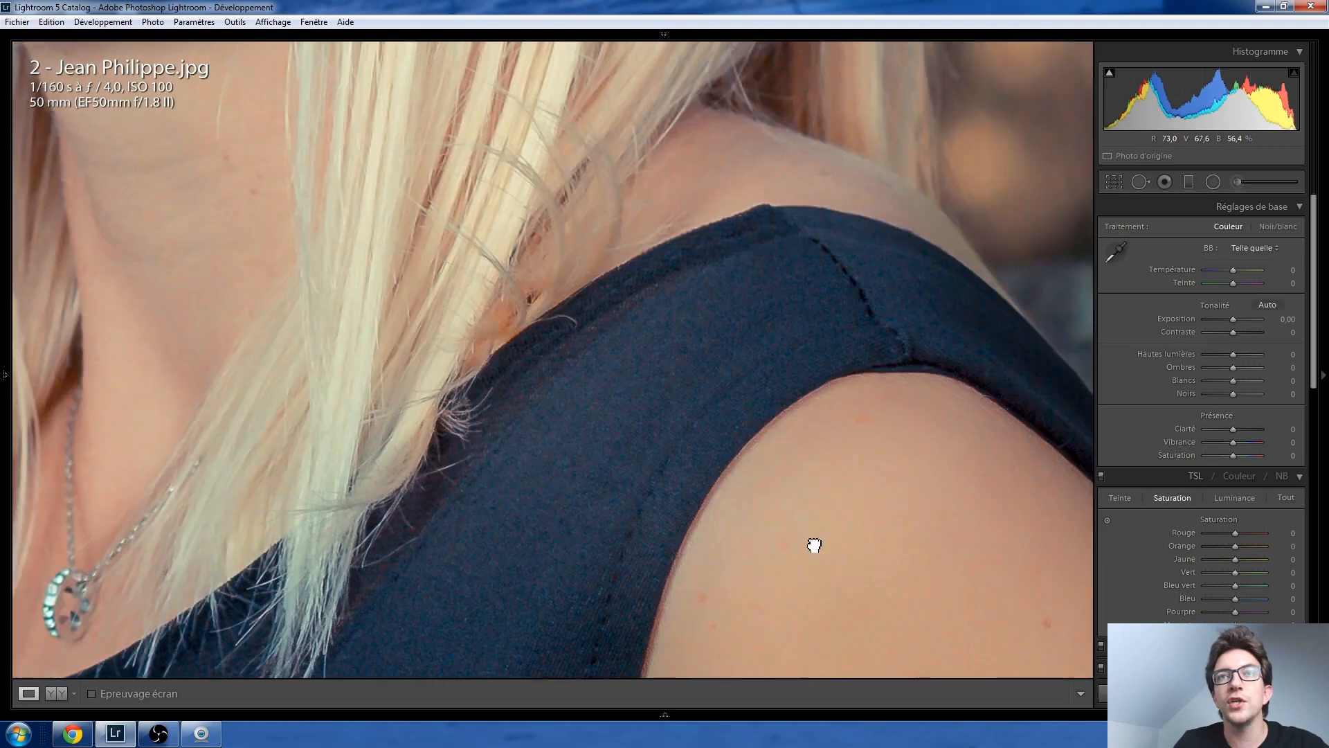
pyautogui.moveTo(659, 267); pyautogui.dragTo(932, 563)
pyautogui.moveTo(451, 222); pyautogui.dragTo(580, 501)
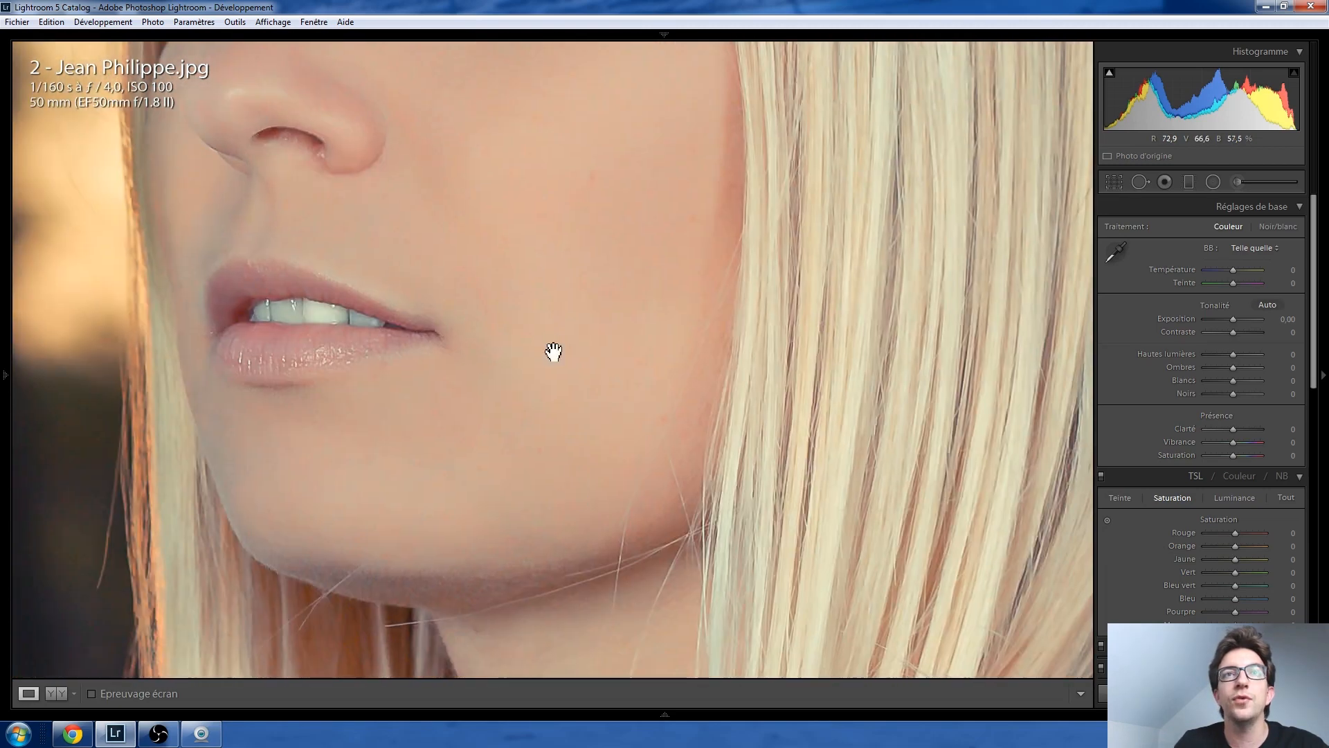
pyautogui.moveTo(546, 262); pyautogui.dragTo(537, 471)
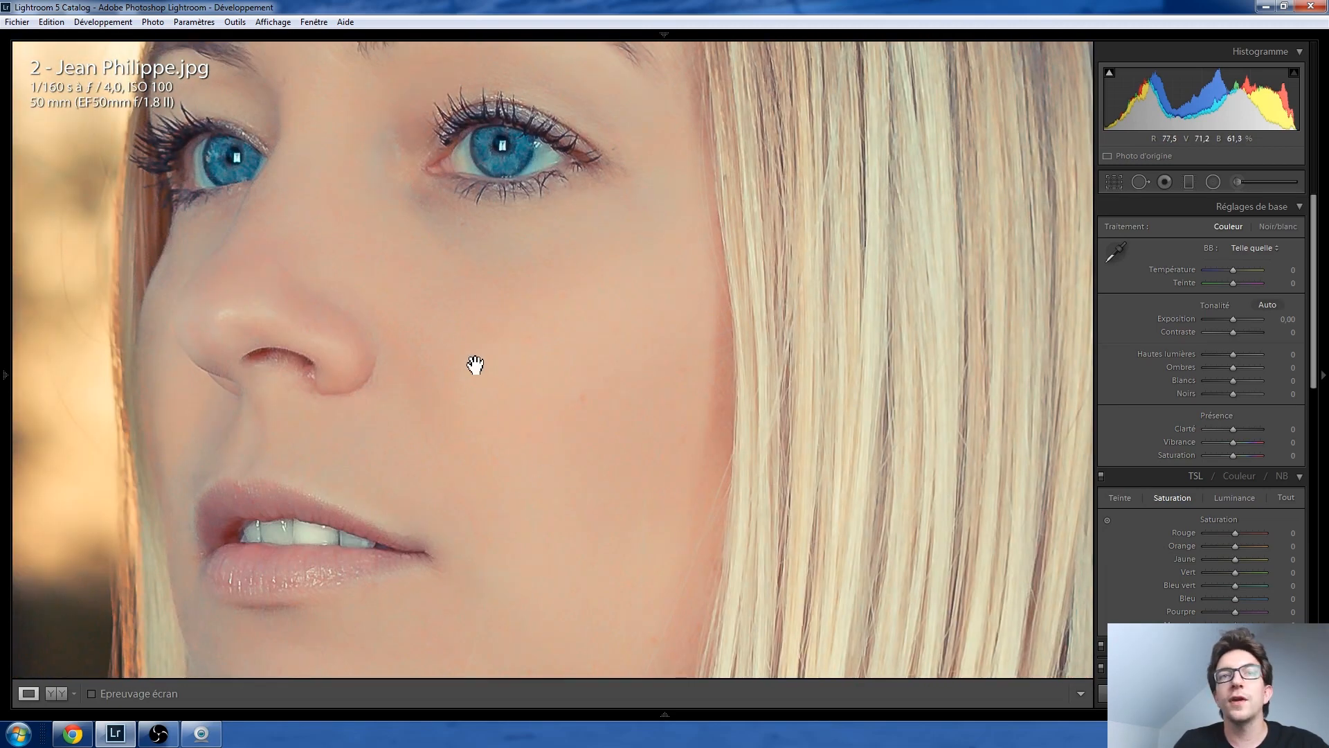
# Step: Check the woman's eyes, forehead, hair ends and arm skin up close, and return to the full photo
pyautogui.moveTo(501, 377); pyautogui.dragTo(406, 279)
pyautogui.moveTo(445, 457); pyautogui.dragTo(460, 528)
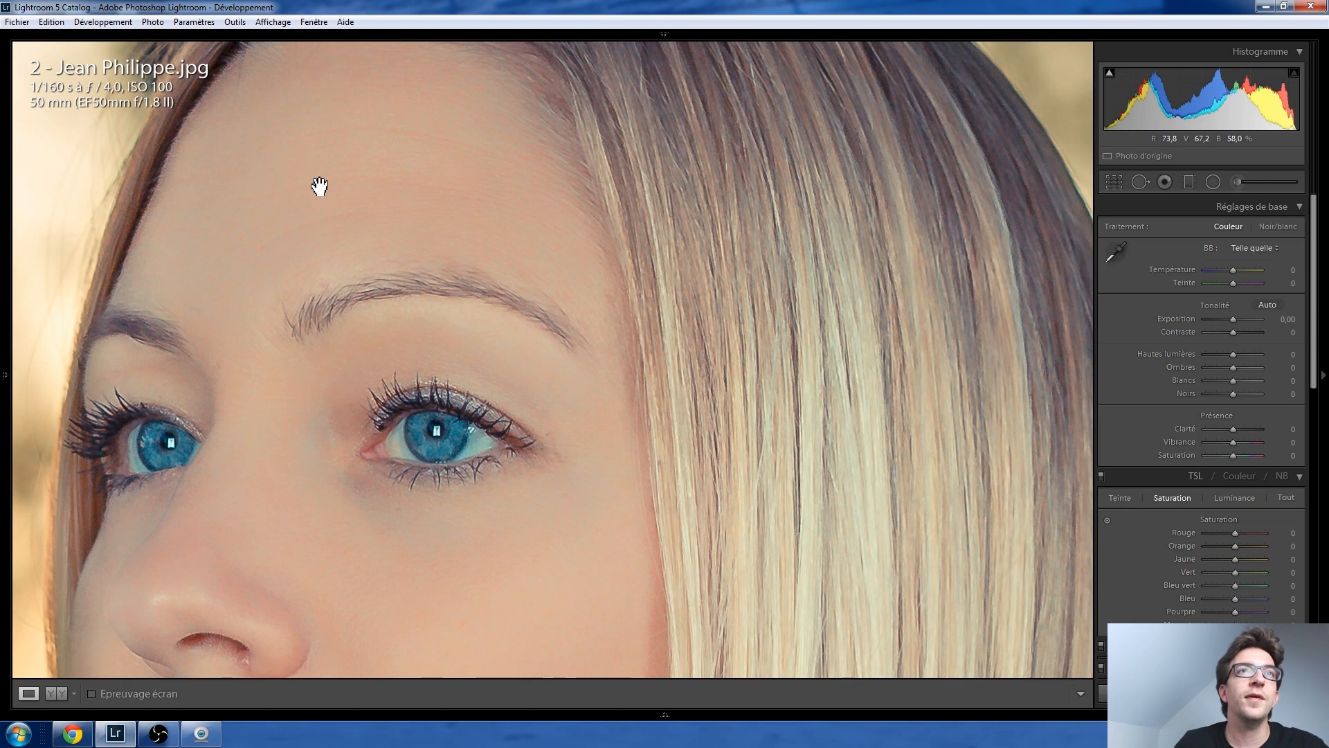
pyautogui.moveTo(452, 472); pyautogui.dragTo(448, 456)
pyautogui.moveTo(471, 462); pyautogui.dragTo(398, 255)
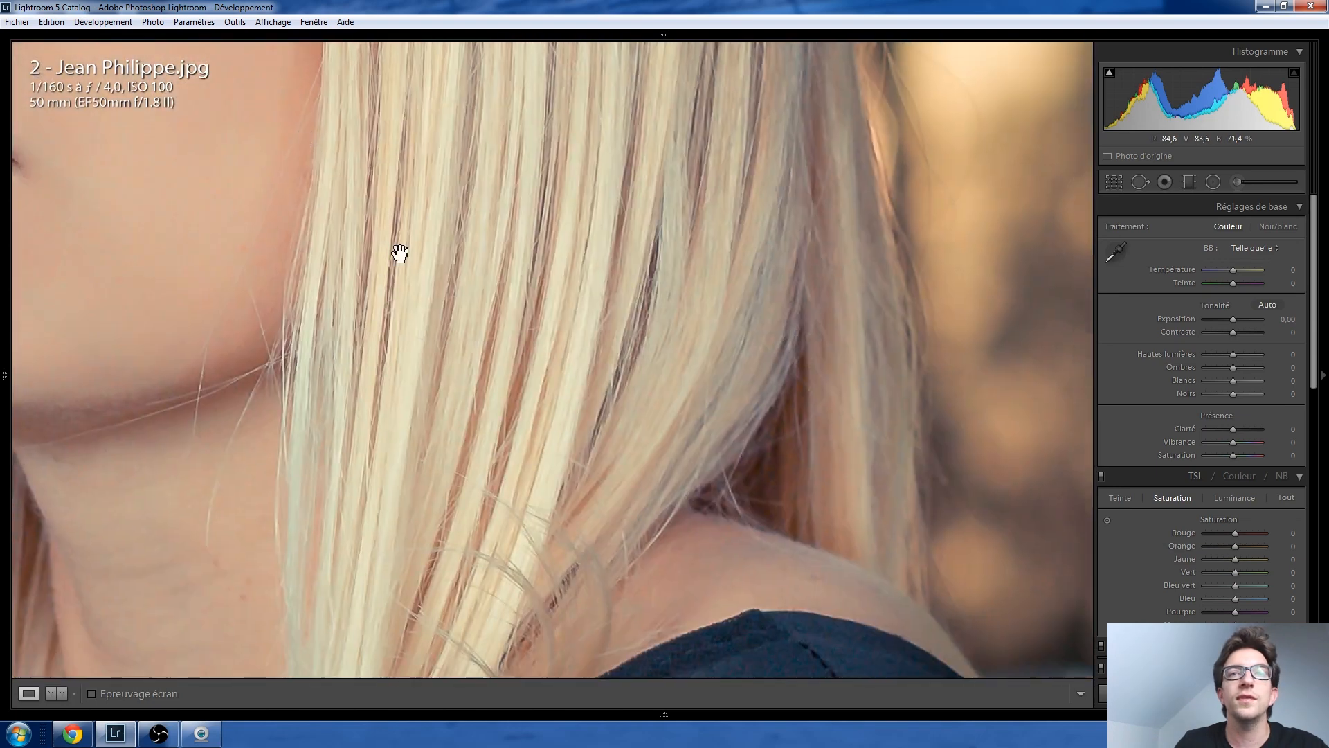
pyautogui.moveTo(595, 517); pyautogui.dragTo(365, 114)
pyautogui.moveTo(682, 542); pyautogui.dragTo(569, 297)
pyautogui.moveTo(653, 522); pyautogui.dragTo(887, 439)
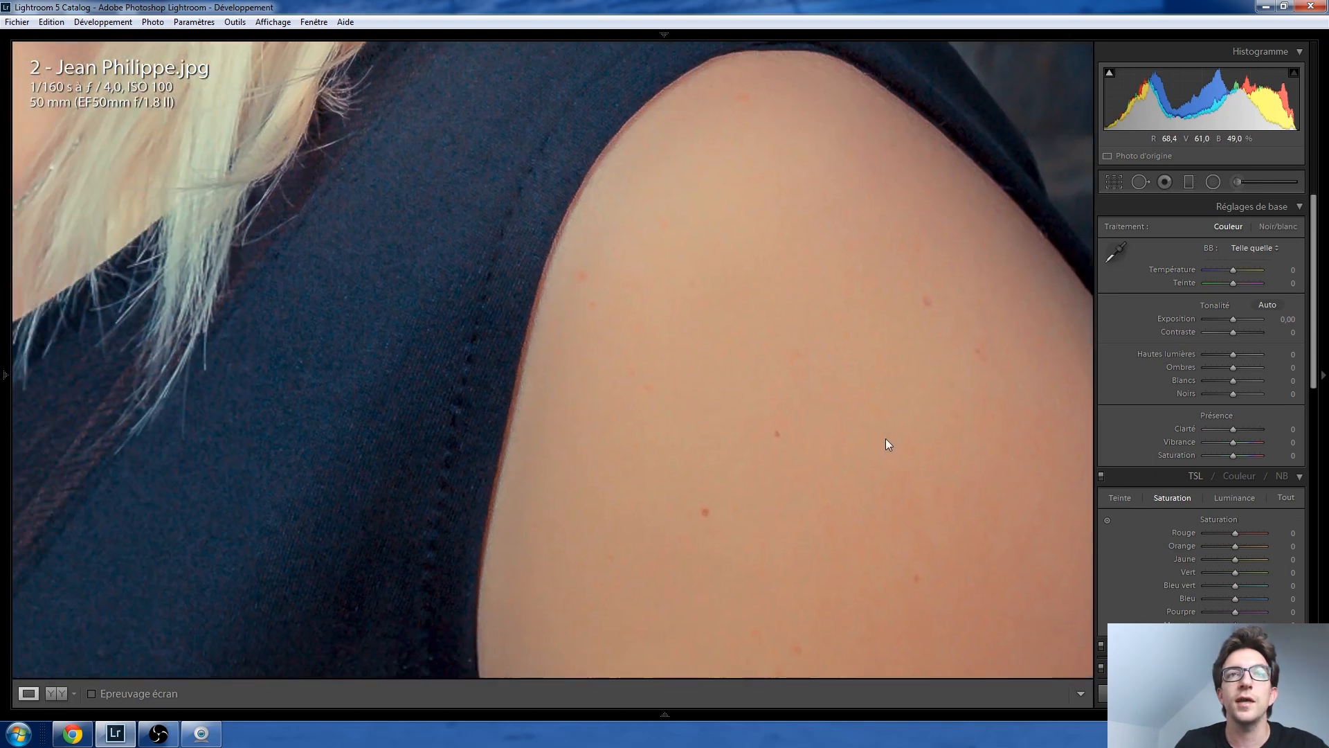
pyautogui.click(732, 430)
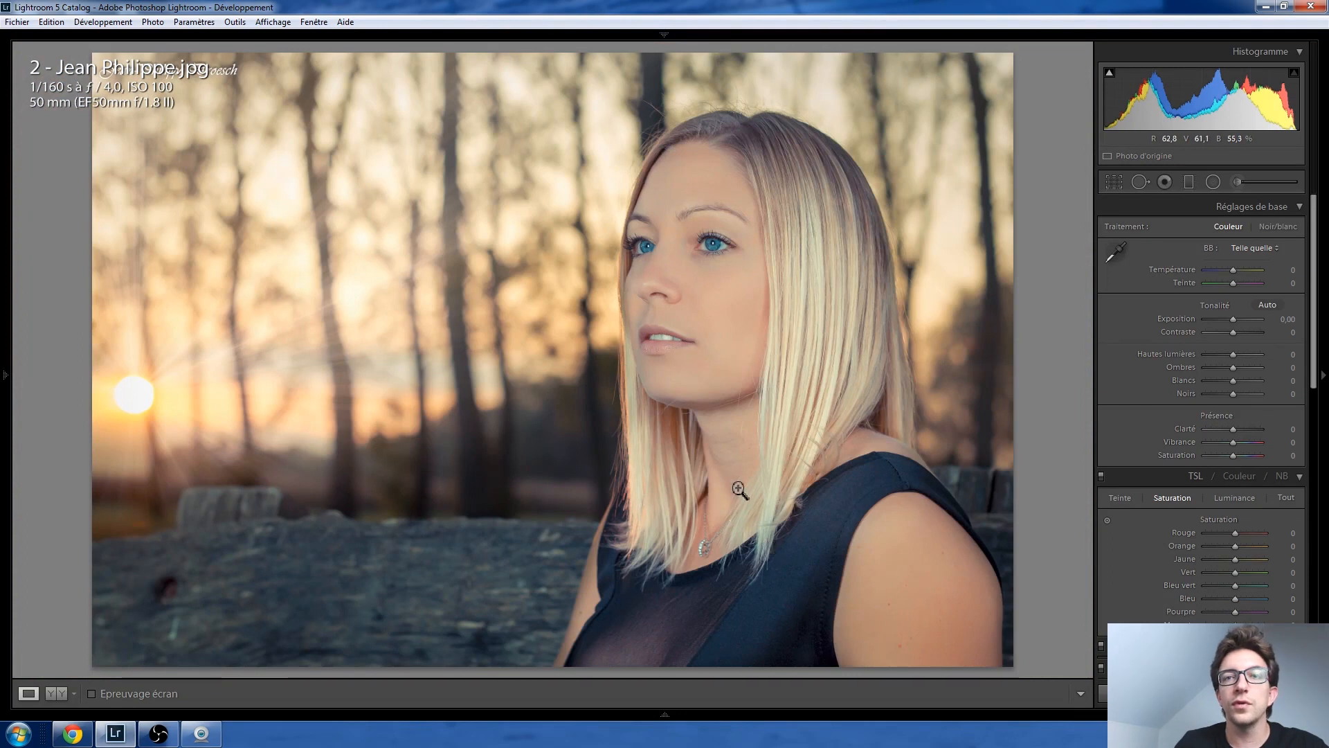
# Step: Inspect the retouching of the woman's blue eyes, teeth and lips up close, comparing with the full portrait
pyautogui.click(736, 411)
pyautogui.click(691, 498)
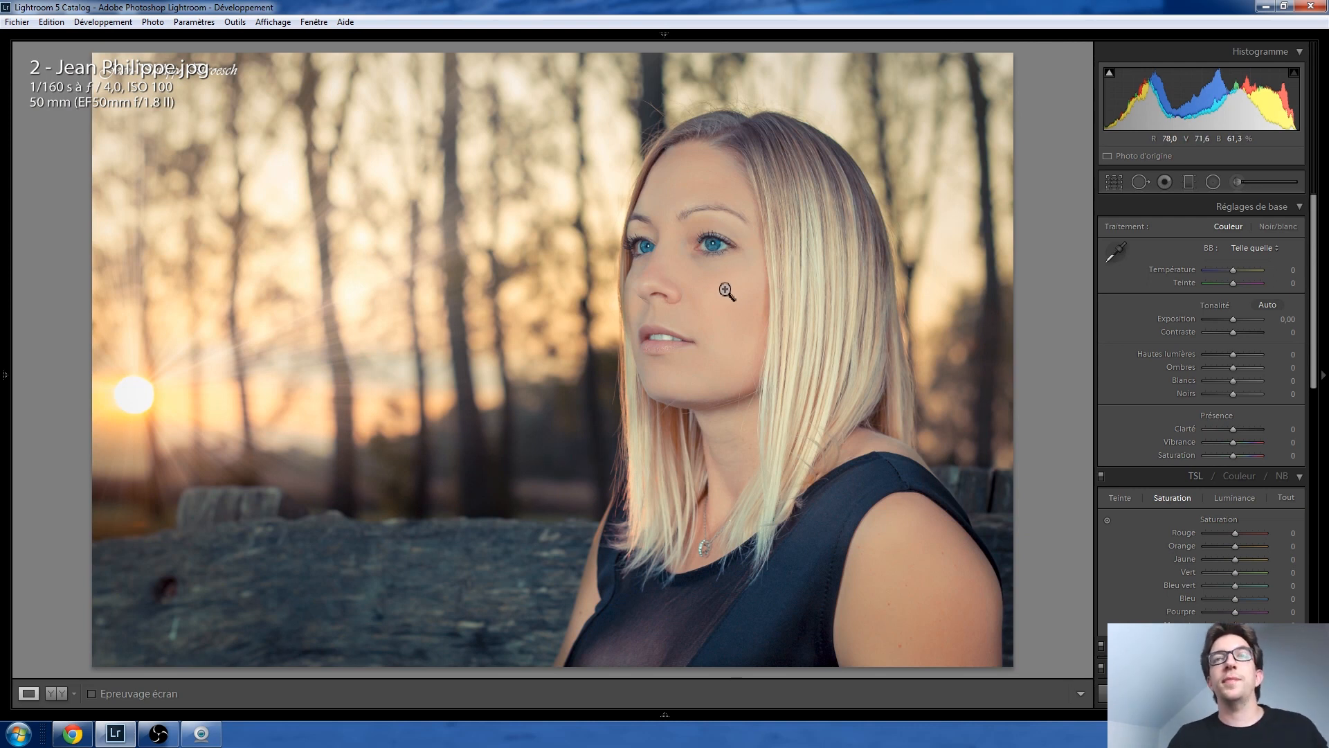
pyautogui.click(718, 251)
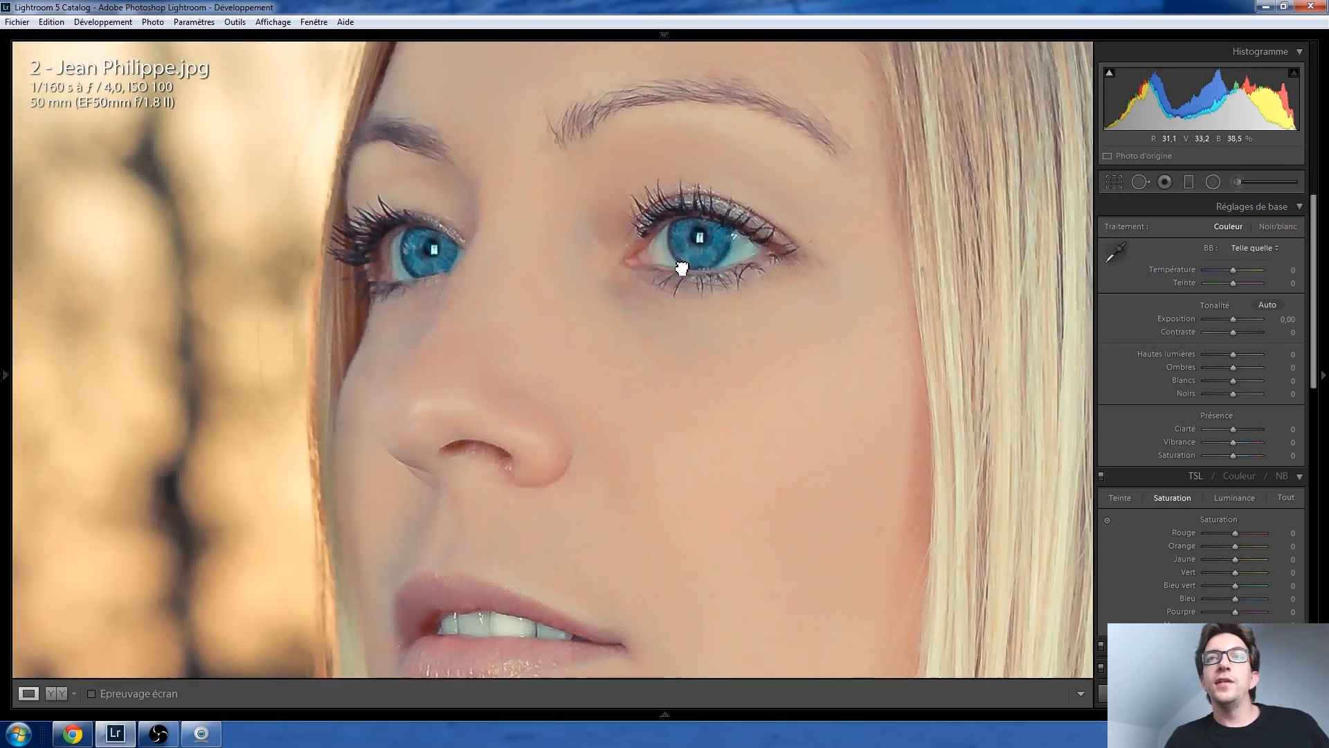
pyautogui.moveTo(682, 268); pyautogui.dragTo(684, 304)
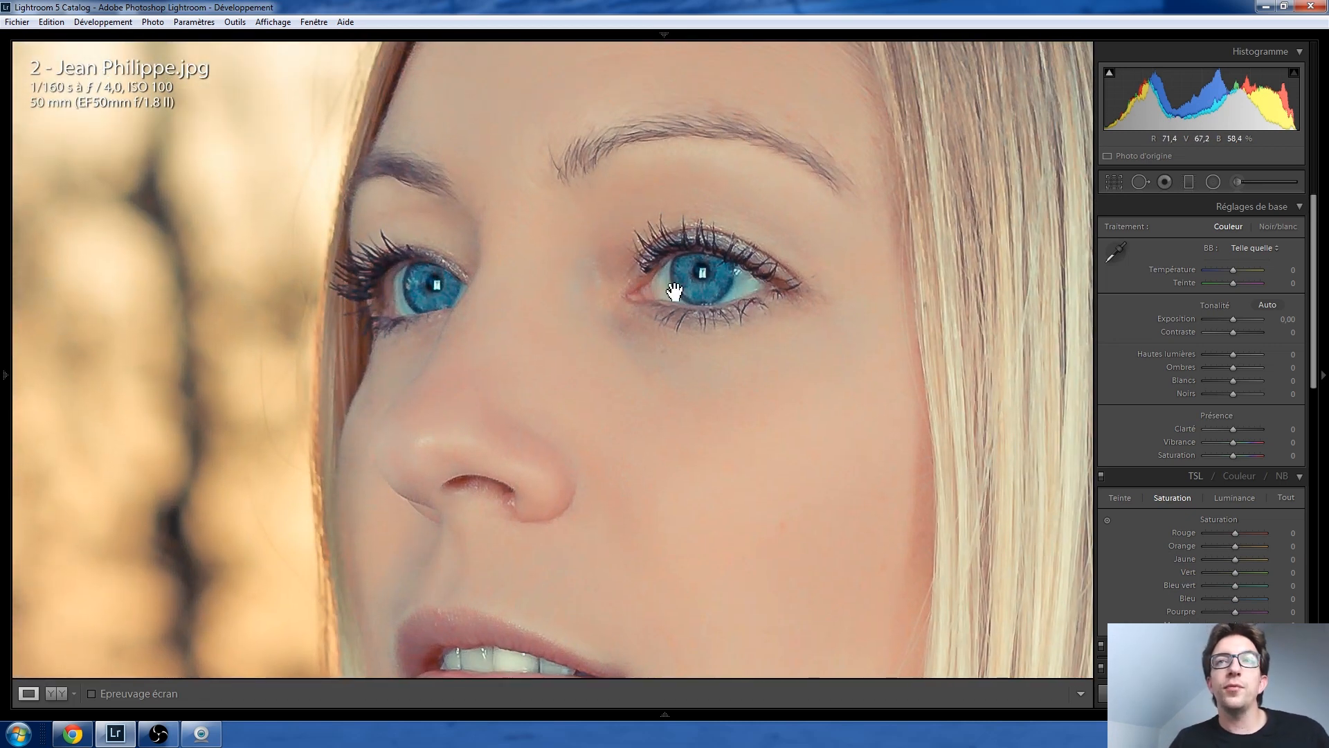
pyautogui.click(697, 281)
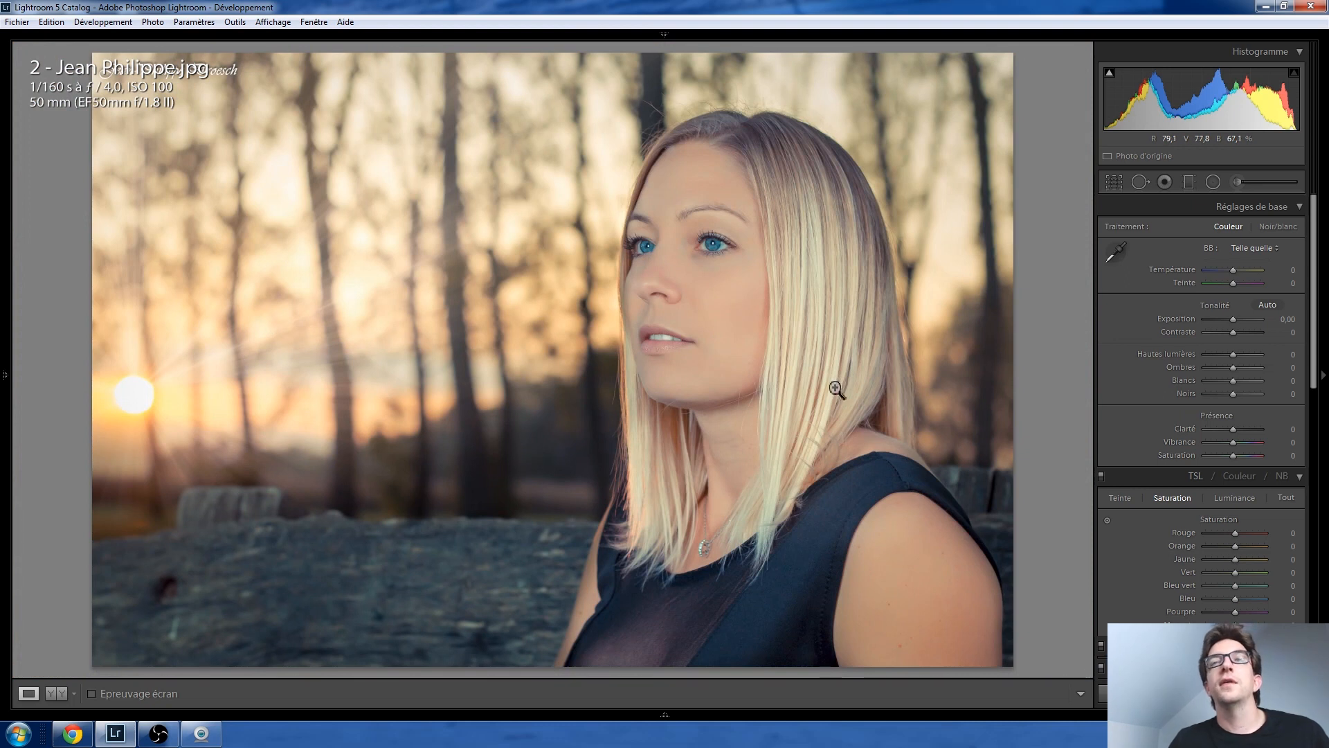
pyautogui.click(679, 344)
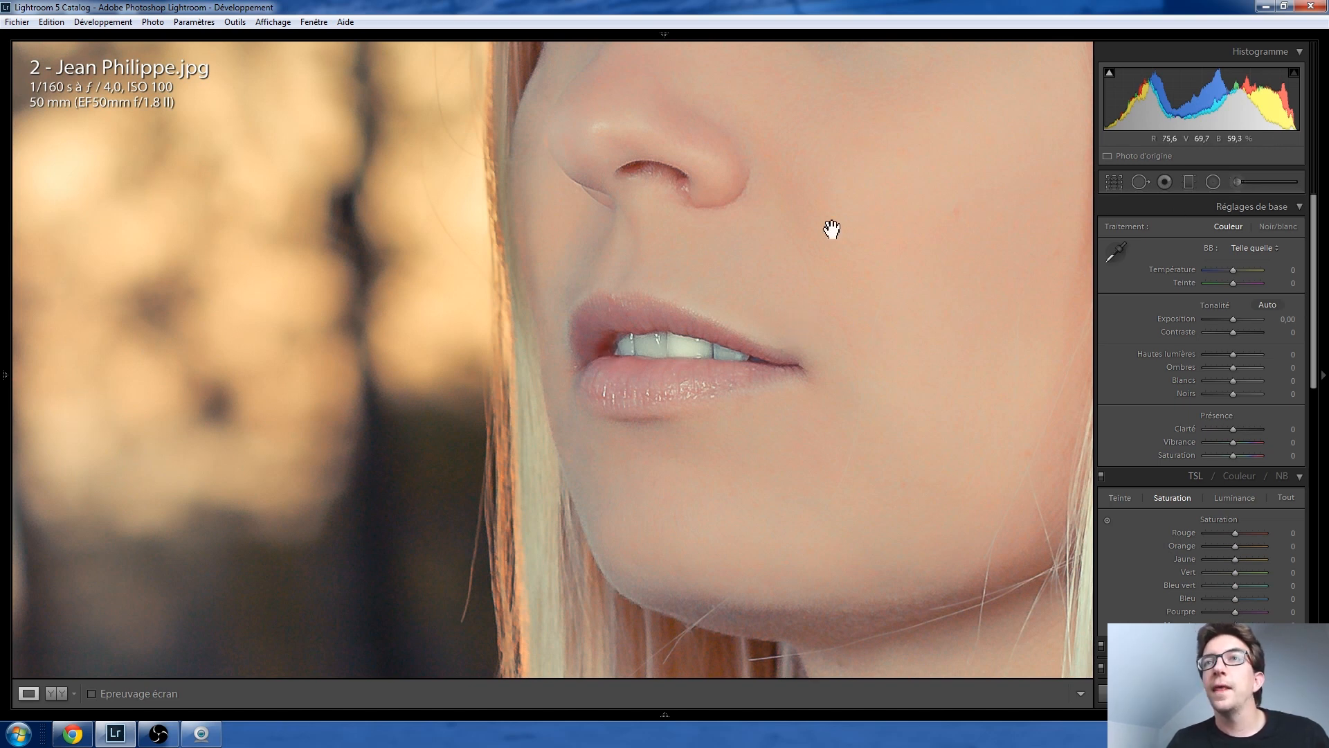
pyautogui.click(886, 271)
pyautogui.click(776, 280)
pyautogui.click(663, 331)
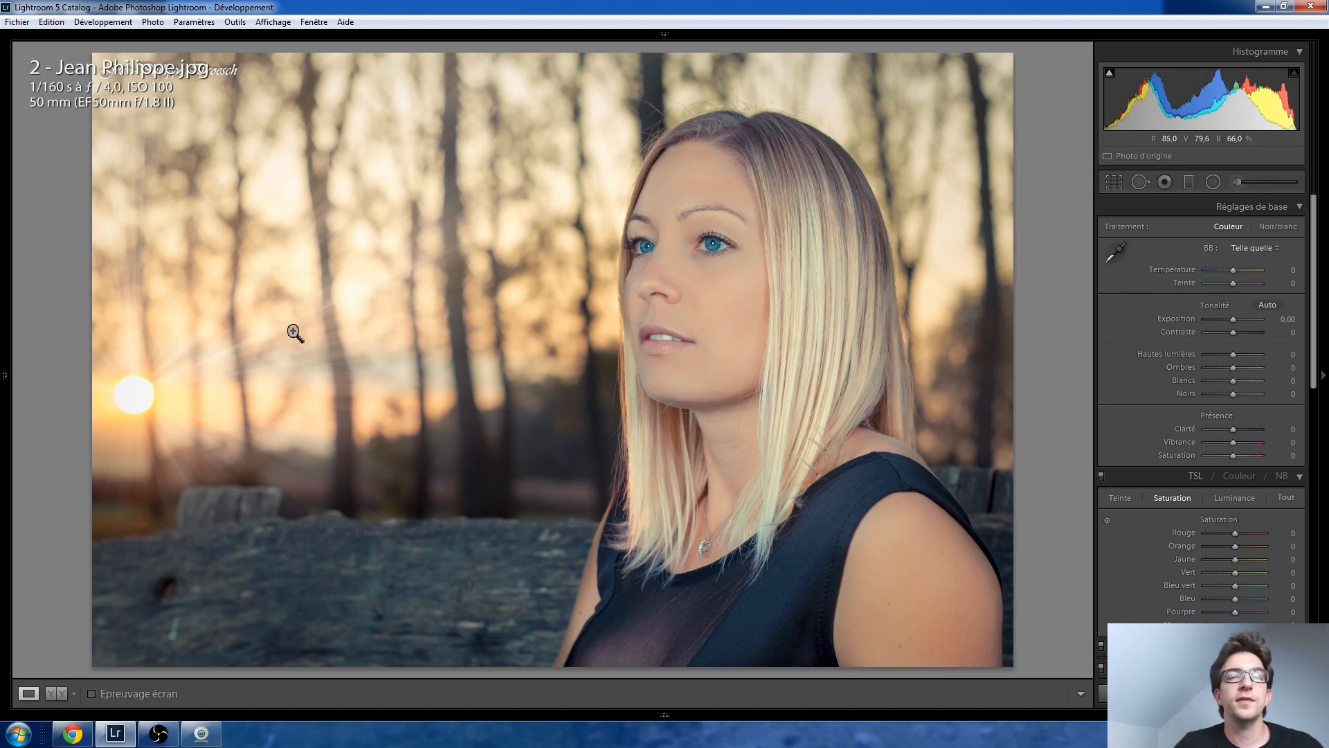
# Step: Examine the sun and its light rays between the background trees up close, and return to the full portrait
pyautogui.click(219, 343)
pyautogui.moveTo(353, 382); pyautogui.dragTo(627, 305)
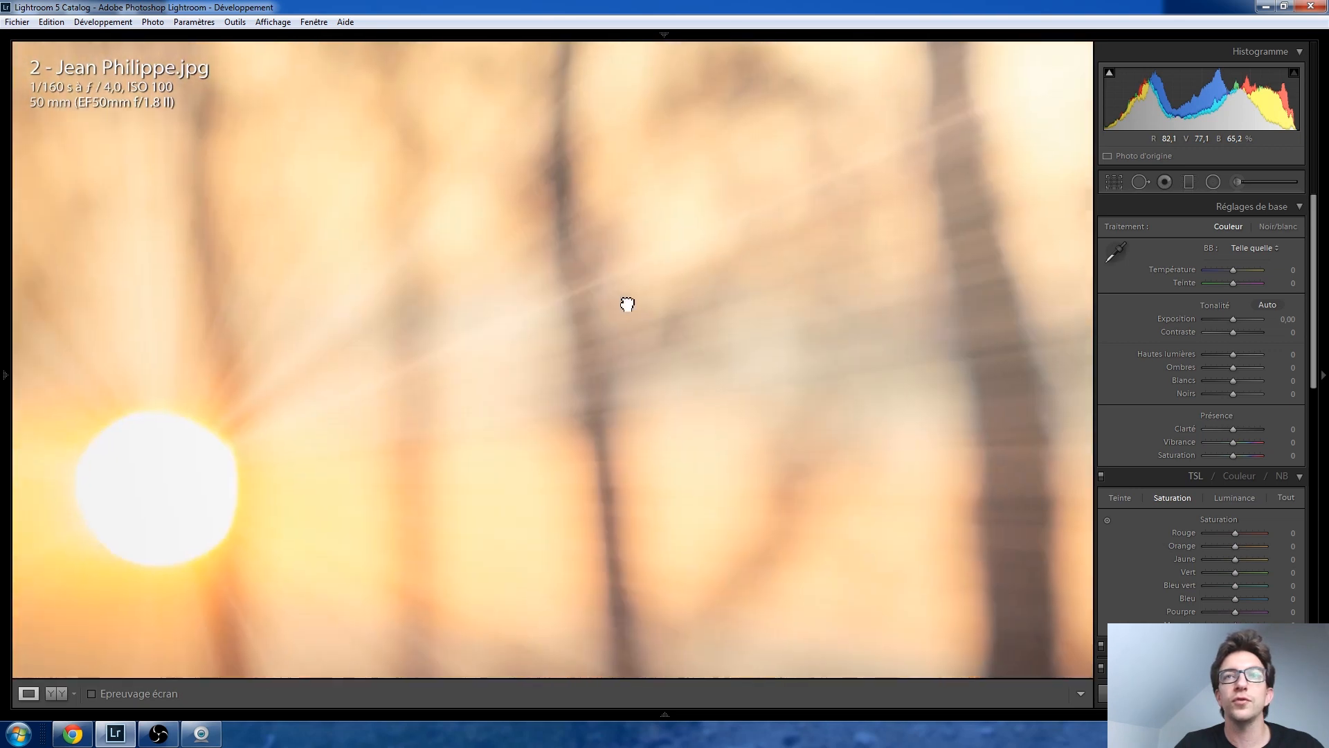
pyautogui.moveTo(386, 374); pyautogui.dragTo(339, 318)
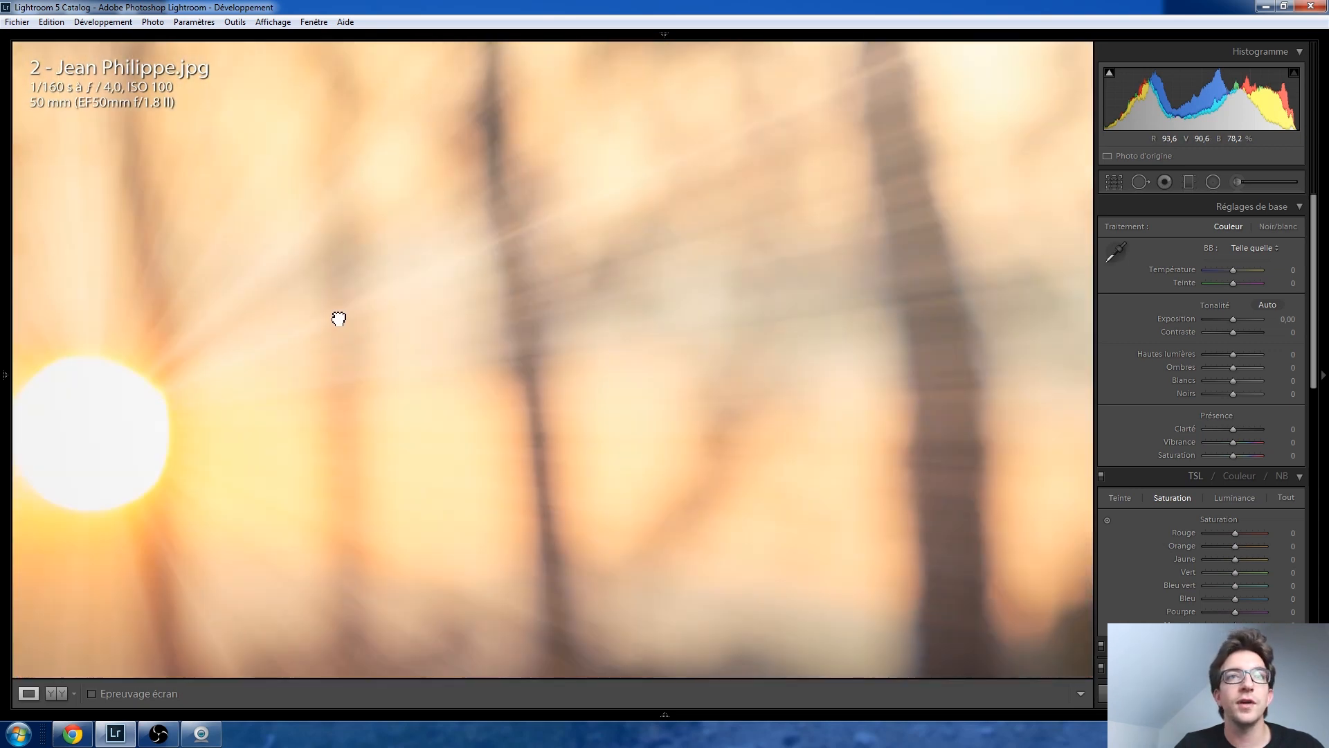
pyautogui.click(341, 355)
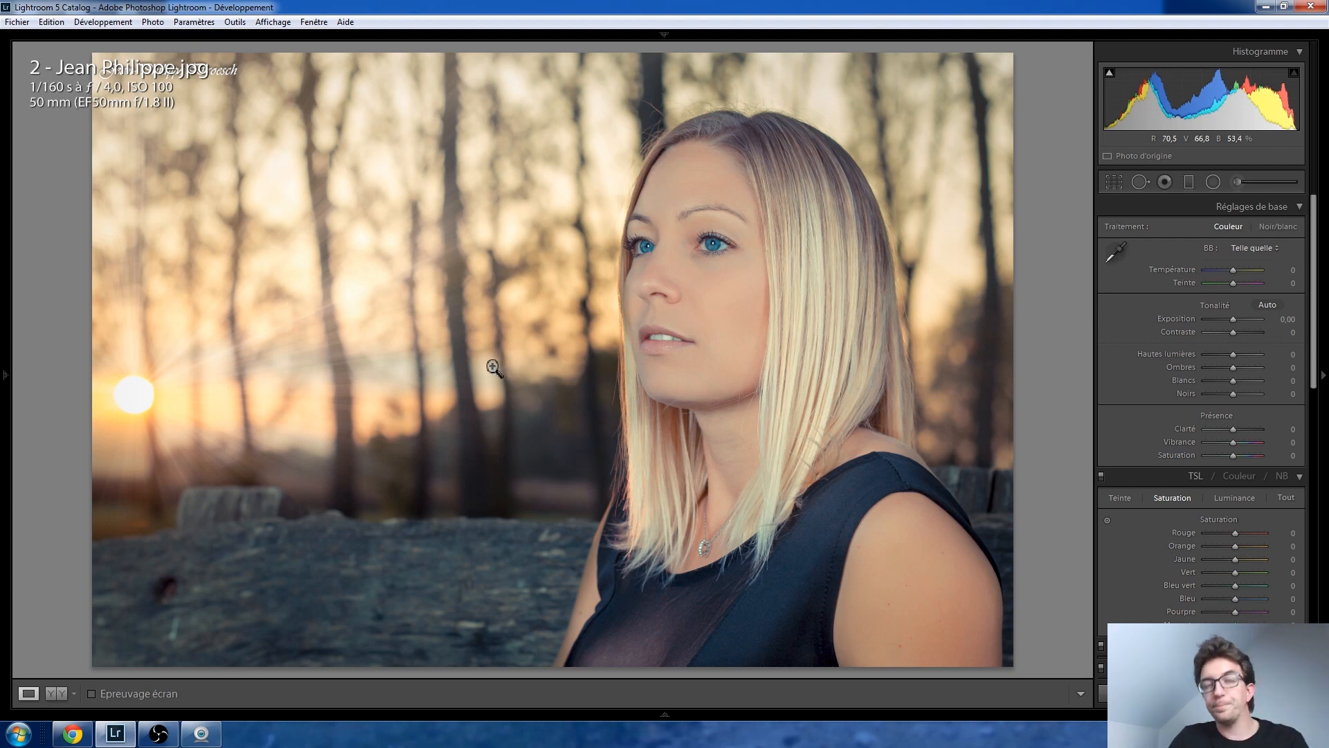
# Step: Move on to the photo of the person by the river and inspect the jacket's red patch up close
pyautogui.press('Right')
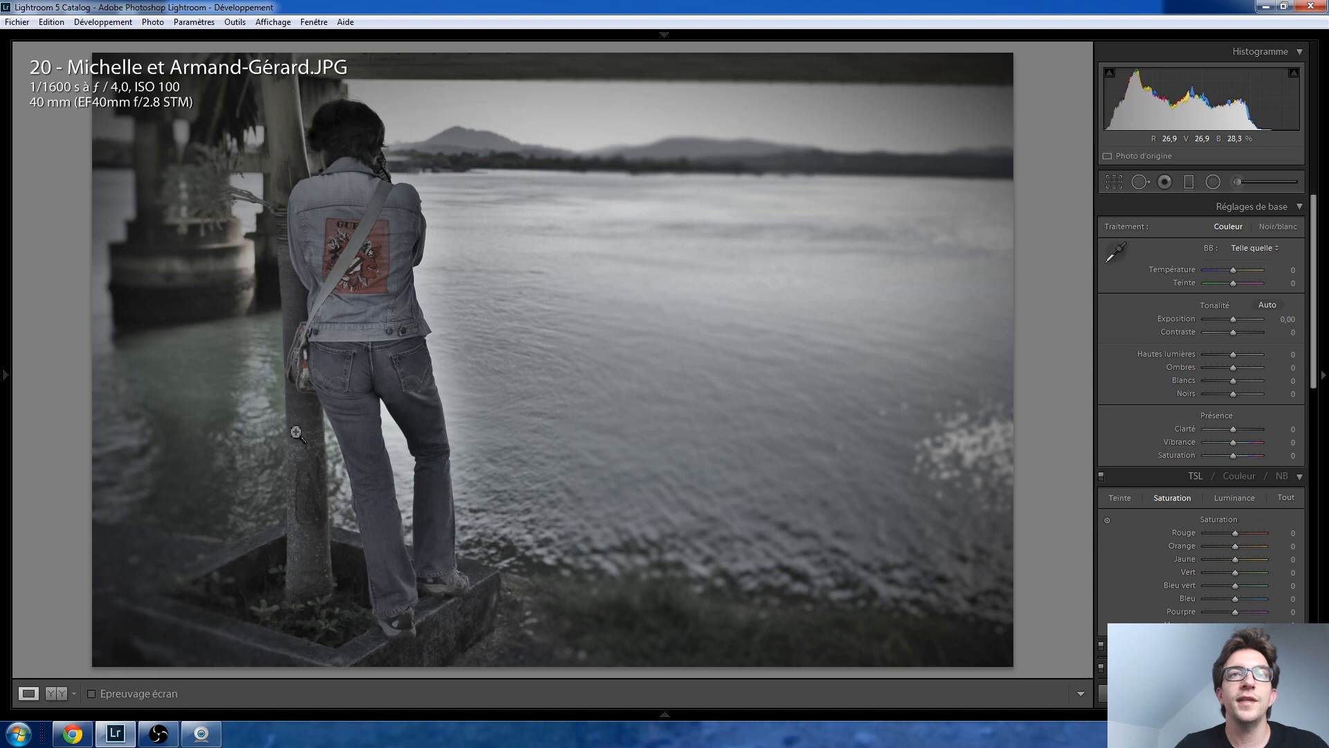
pyautogui.click(365, 243)
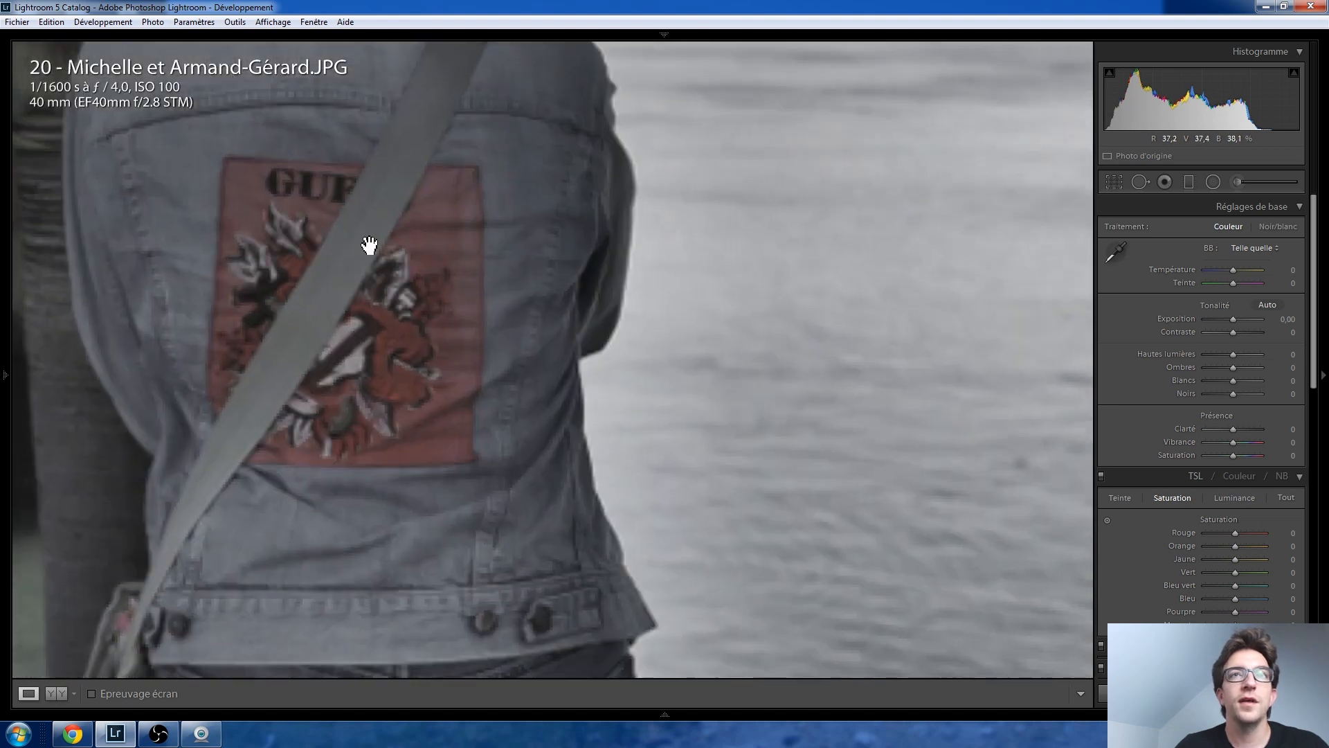
pyautogui.moveTo(264, 112); pyautogui.dragTo(340, 308)
pyautogui.click(519, 326)
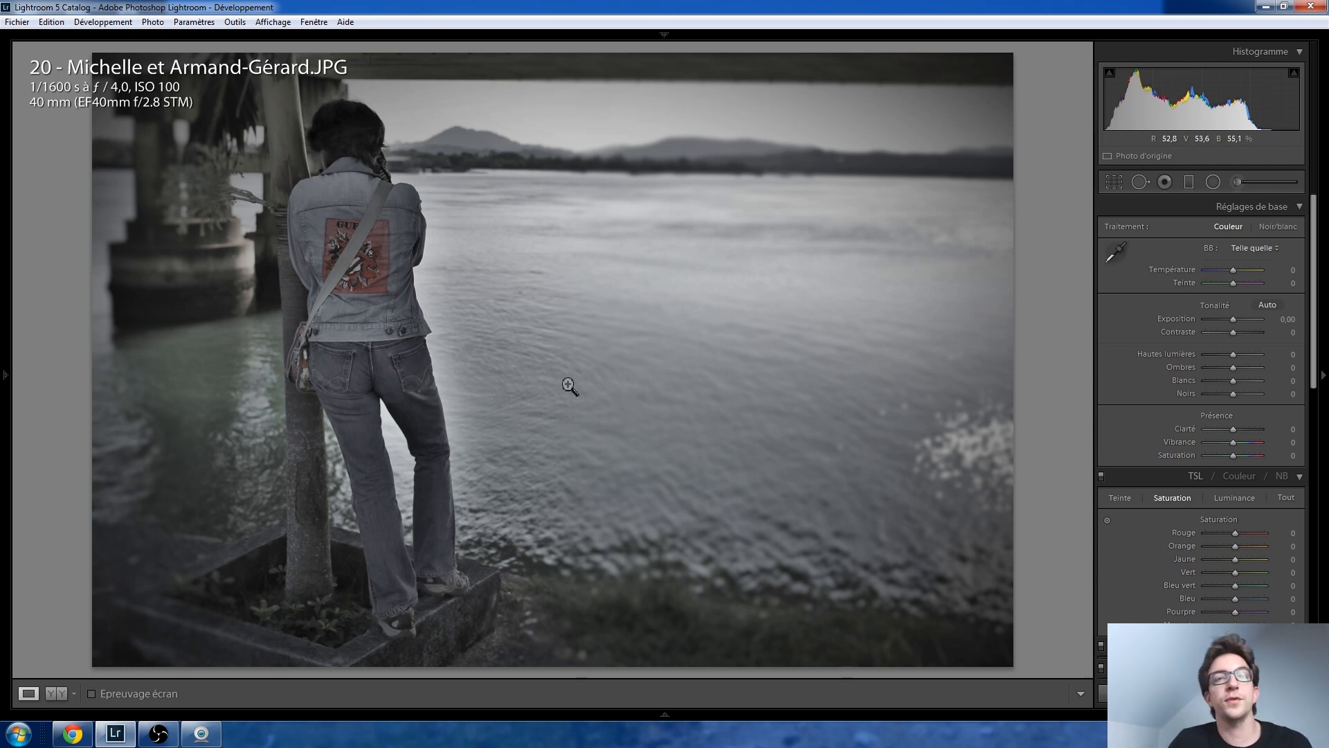
# Step: Move on to the orange sunset photo, test an exposure of +4.13 on it and reset the exposure
pyautogui.press('Right')
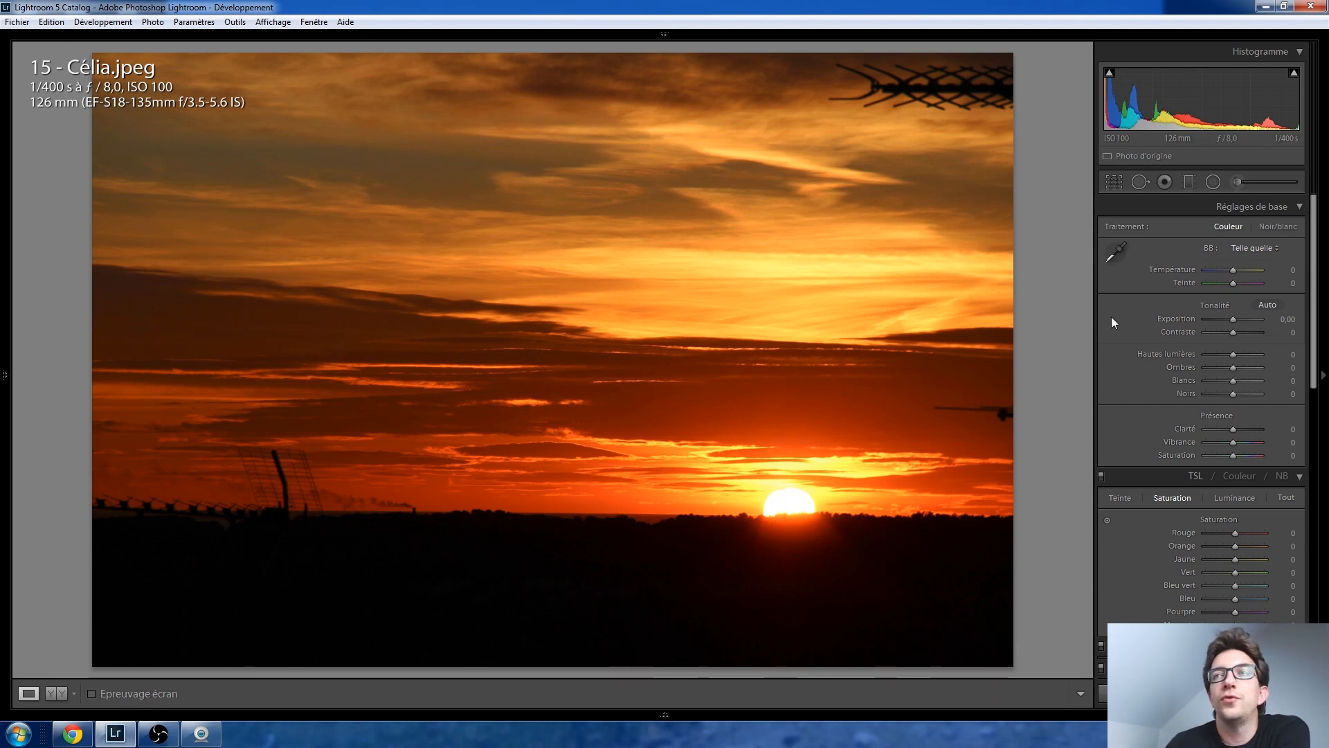
pyautogui.moveTo(1232, 317)
pyautogui.mouseDown()
pyautogui.moveTo(1268, 318)
pyautogui.moveTo(1253, 317)
pyautogui.mouseUp()
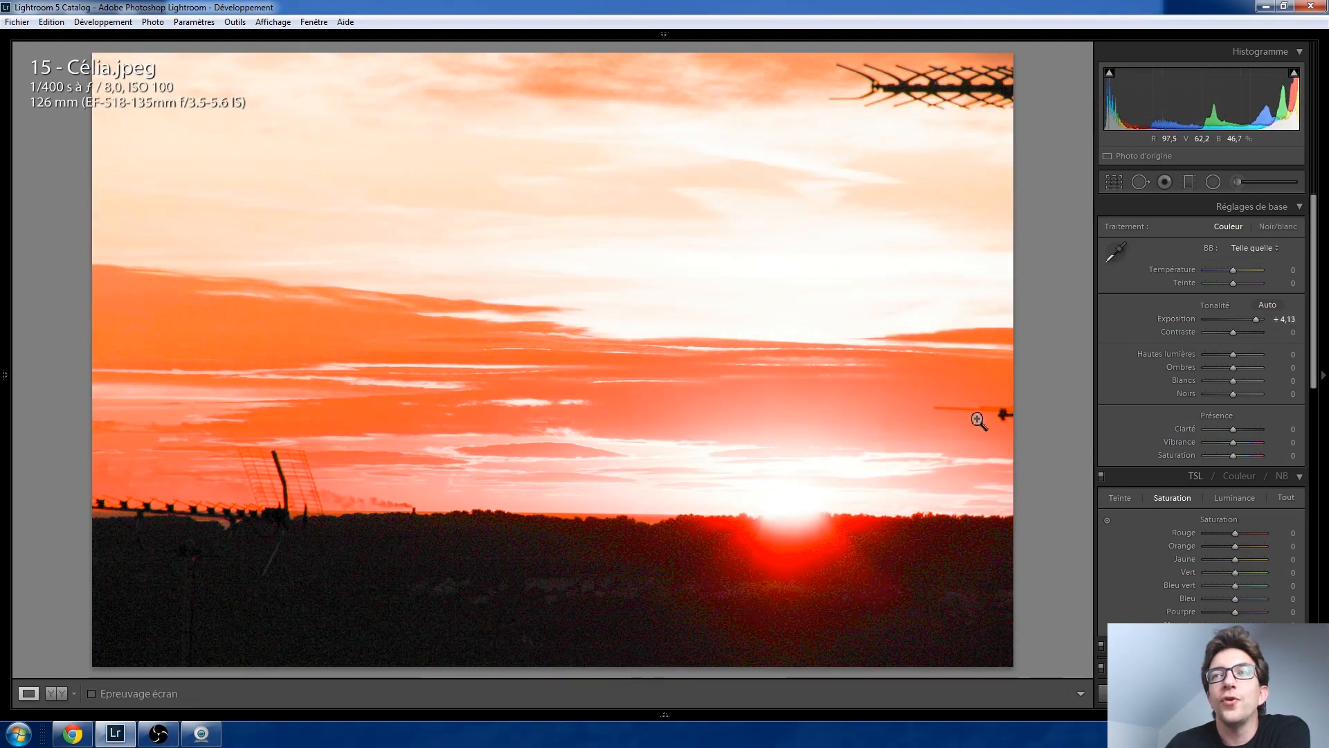
pyautogui.doubleClick(1254, 320)
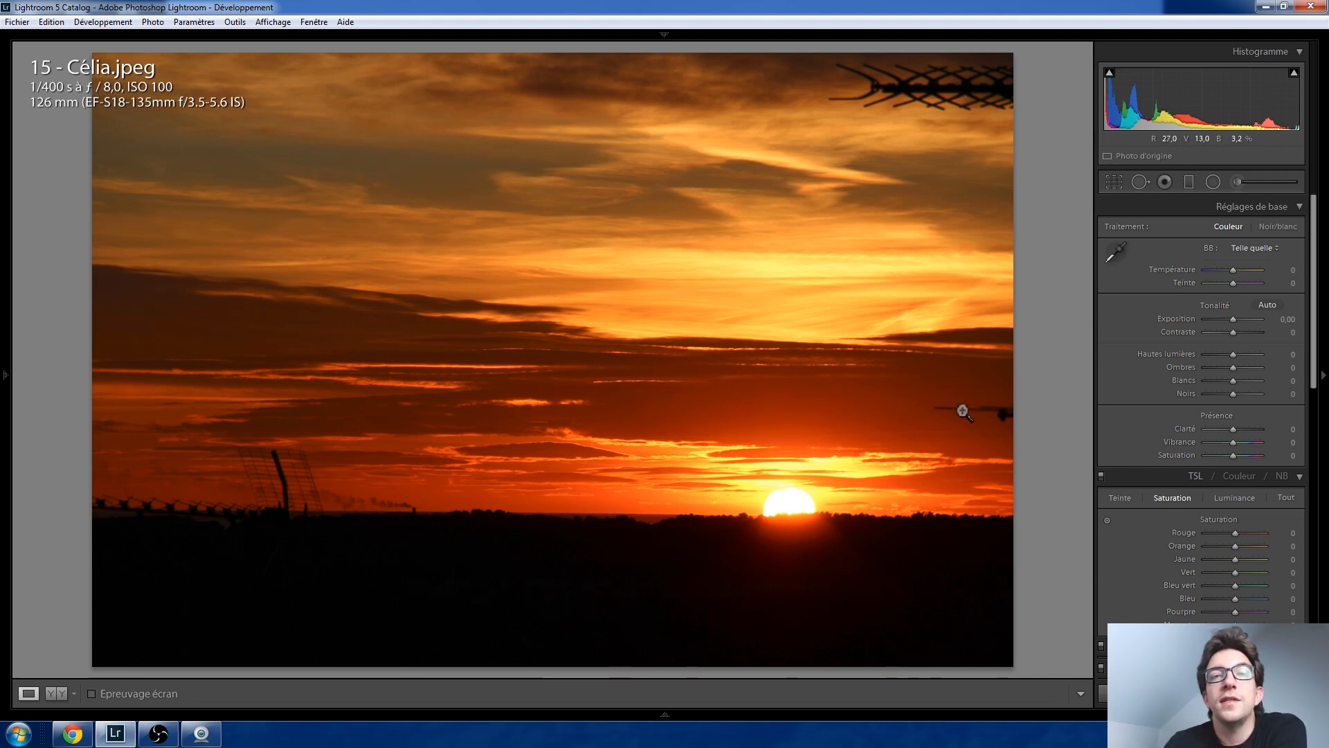
# Step: Remove the small antenna at the sunset photo's right edge and the large one in its upper-right corner with spot removal
pyautogui.click(1141, 182)
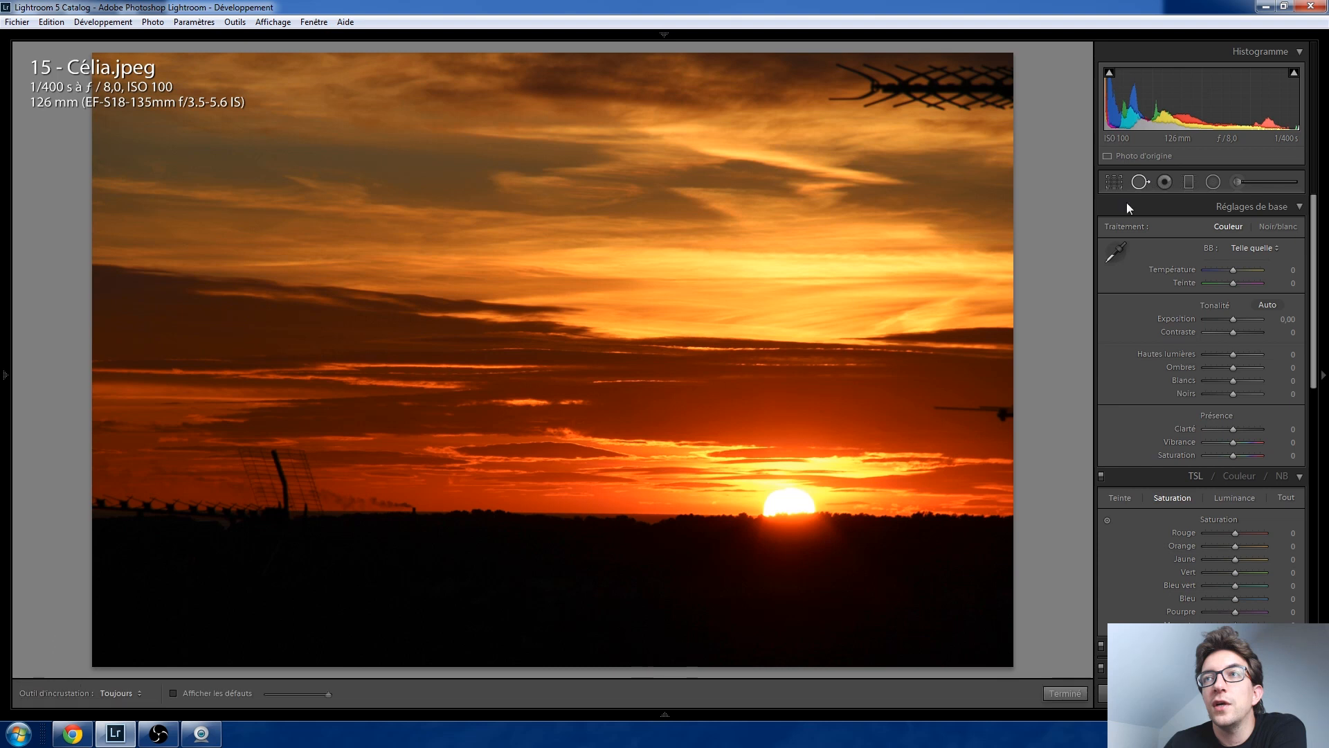
pyautogui.moveTo(929, 407); pyautogui.dragTo(1004, 417)
pyautogui.press('q')
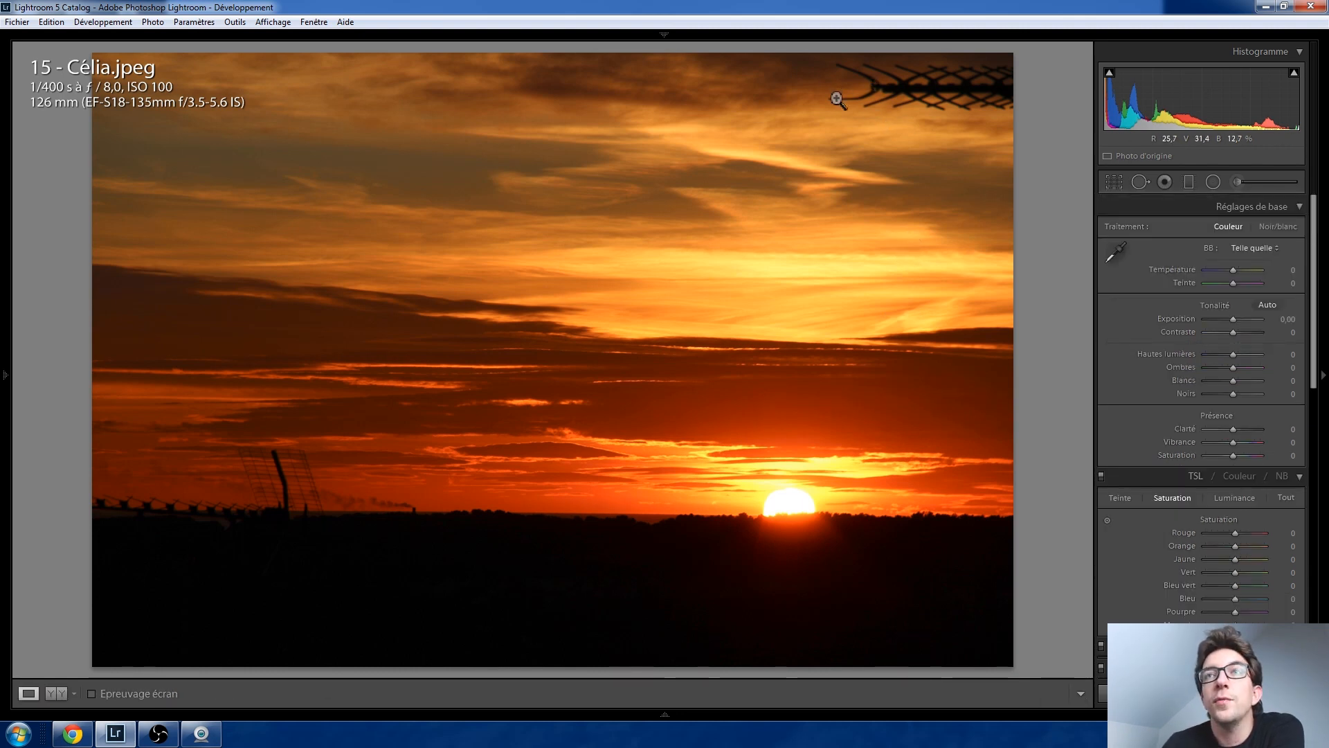
pyautogui.click(1132, 181)
pyautogui.moveTo(835, 82)
pyautogui.mouseDown()
pyautogui.moveTo(1003, 108)
pyautogui.moveTo(904, 75)
pyautogui.moveTo(1022, 89)
pyautogui.mouseUp()
pyautogui.press('q')
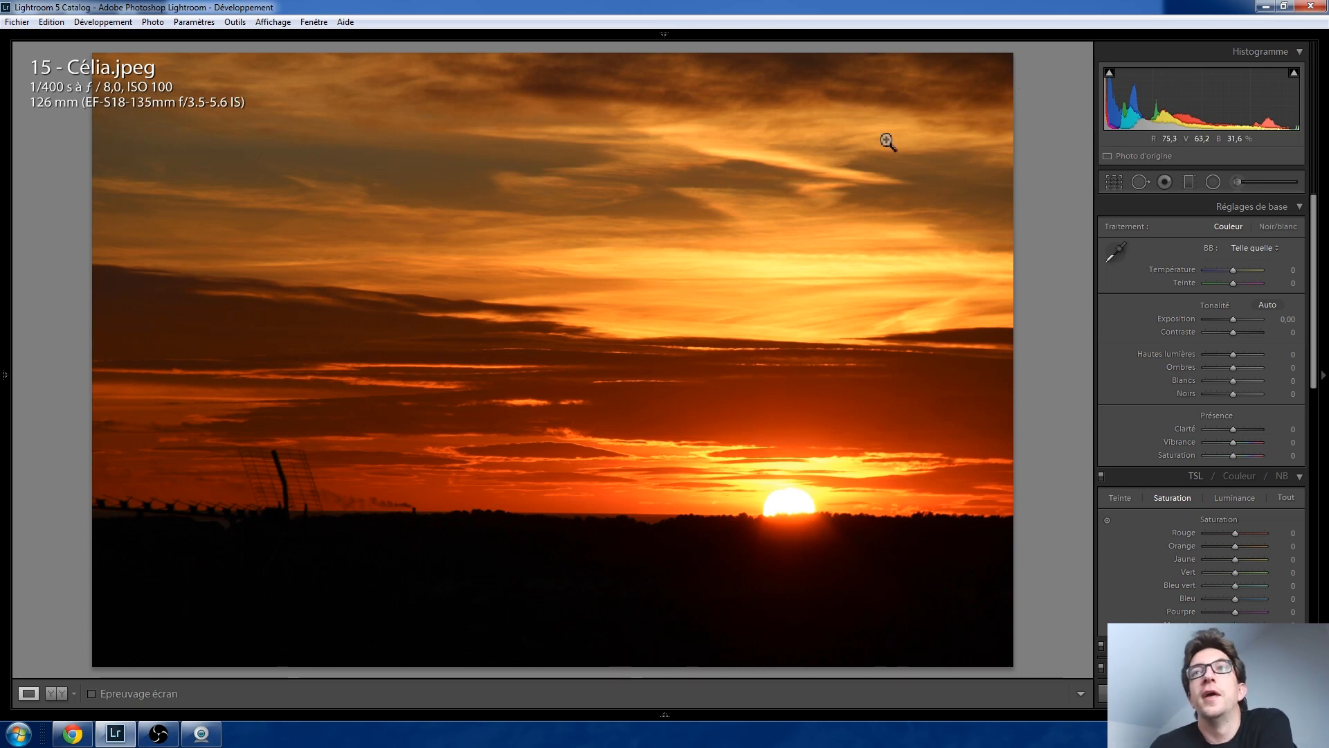
# Step: Crop the sunset photo, trimming strips off its top and left side and part of the dark foreground at the bottom
pyautogui.click(1109, 186)
pyautogui.moveTo(1024, 58); pyautogui.dragTo(1004, 88)
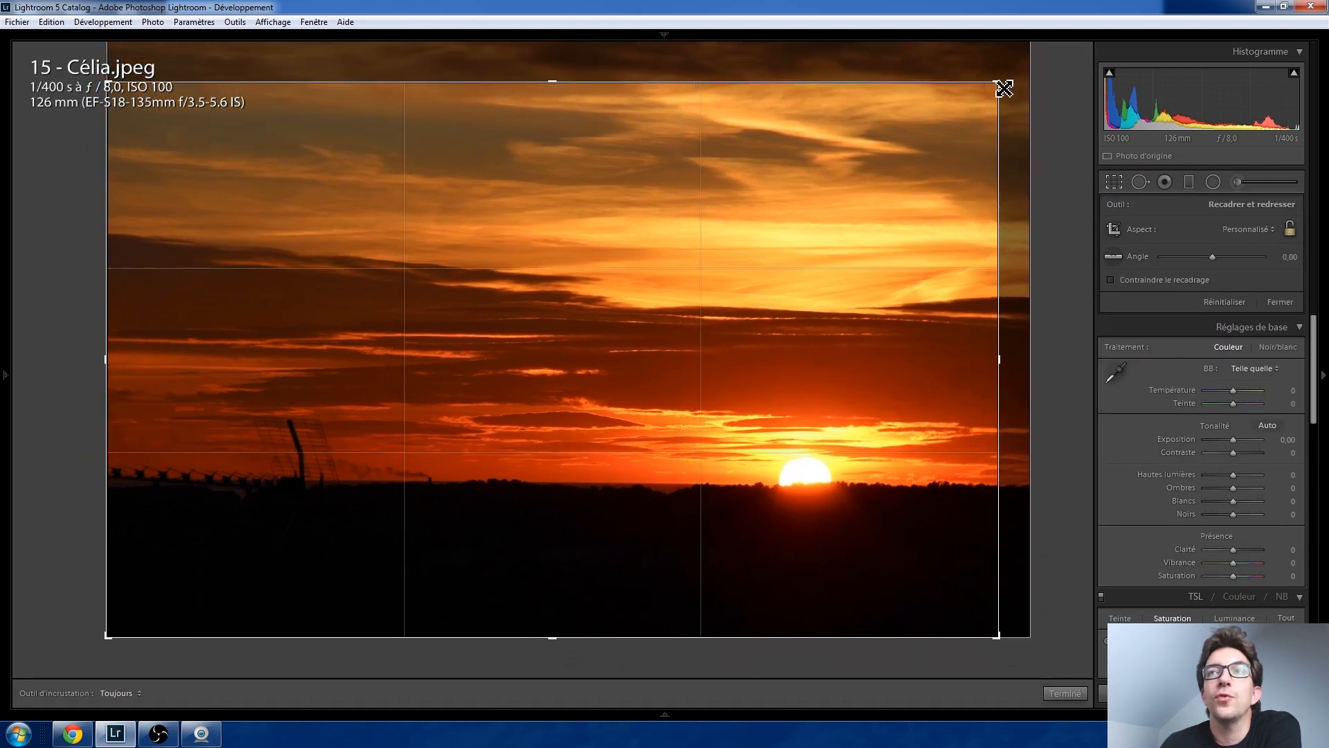
pyautogui.click(1290, 231)
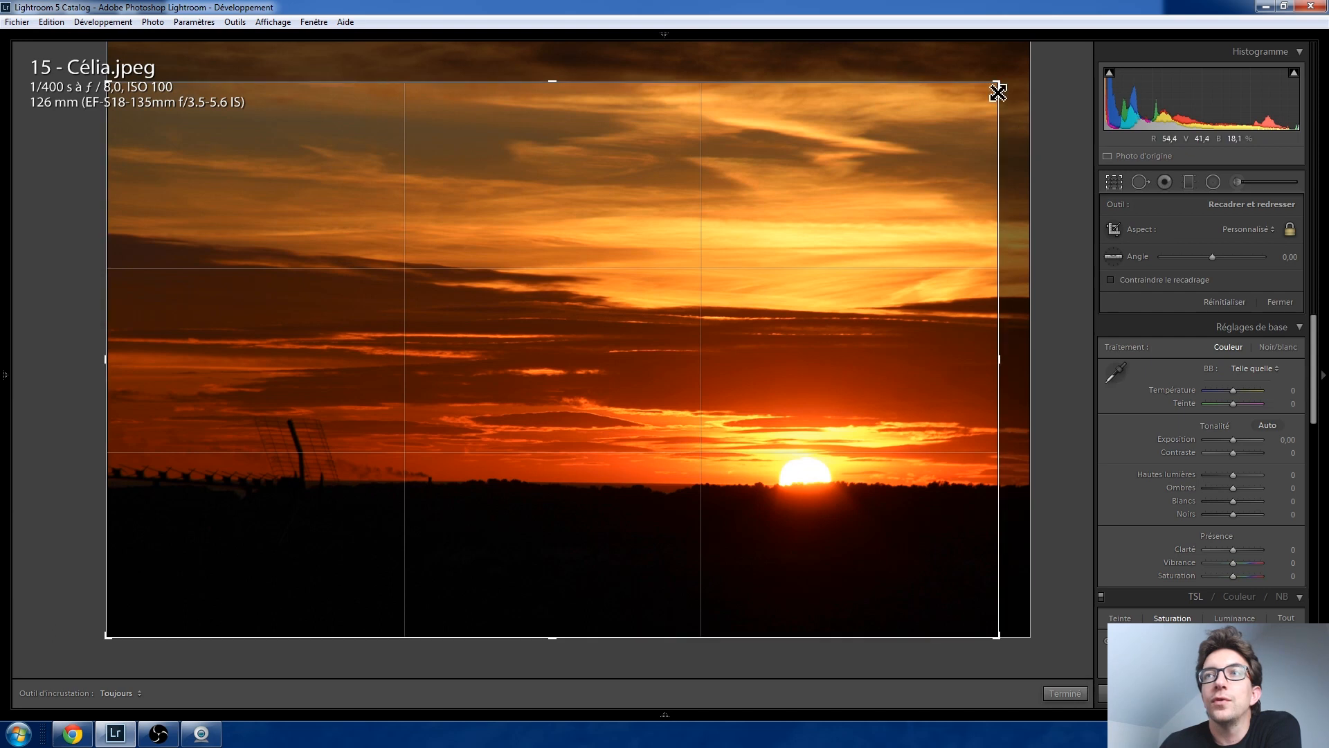
pyautogui.moveTo(824, 200); pyautogui.dragTo(772, 194)
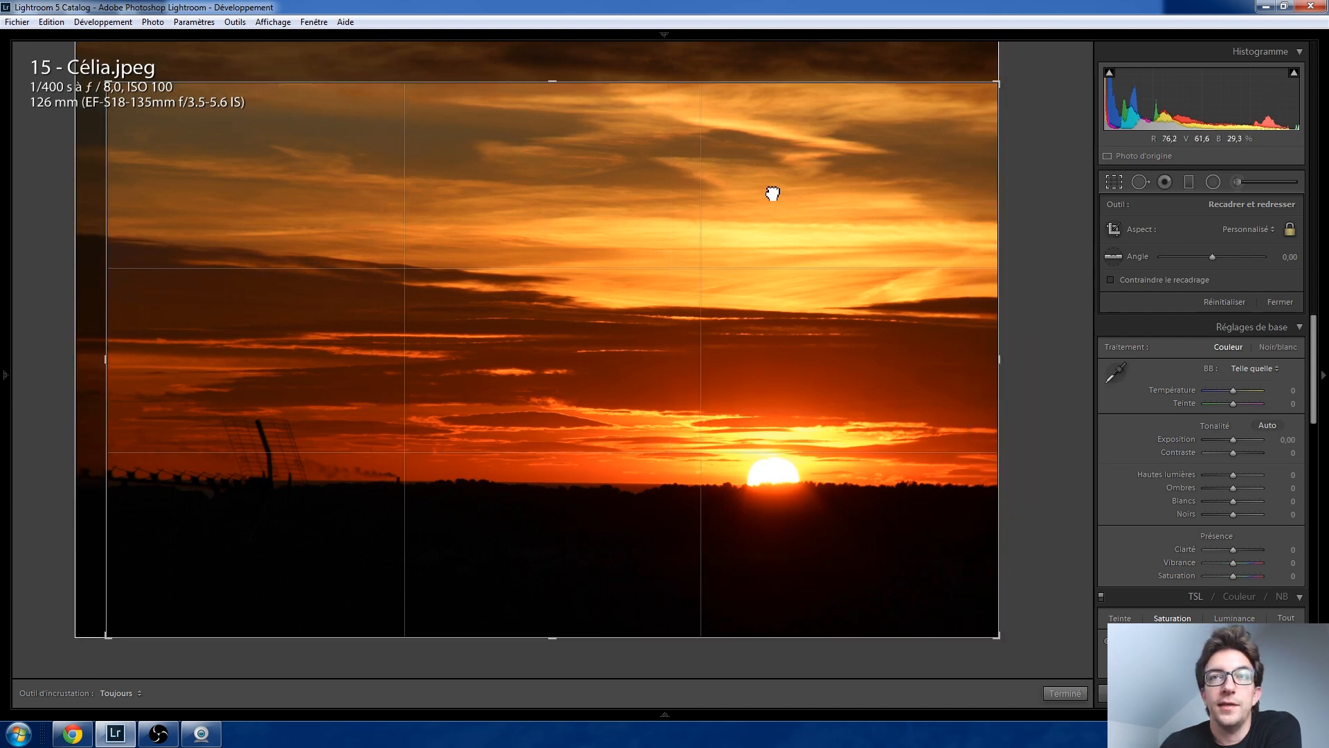
pyautogui.press('Return')
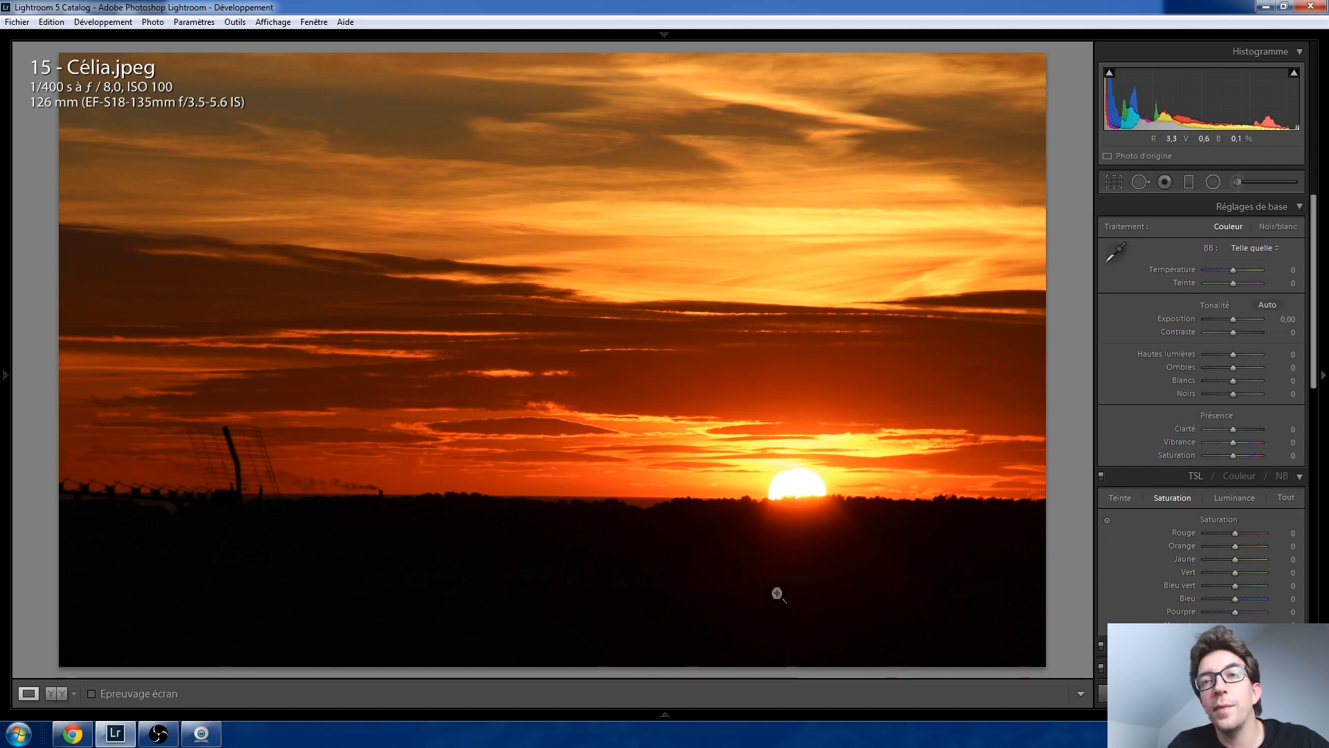
pyautogui.click(1117, 184)
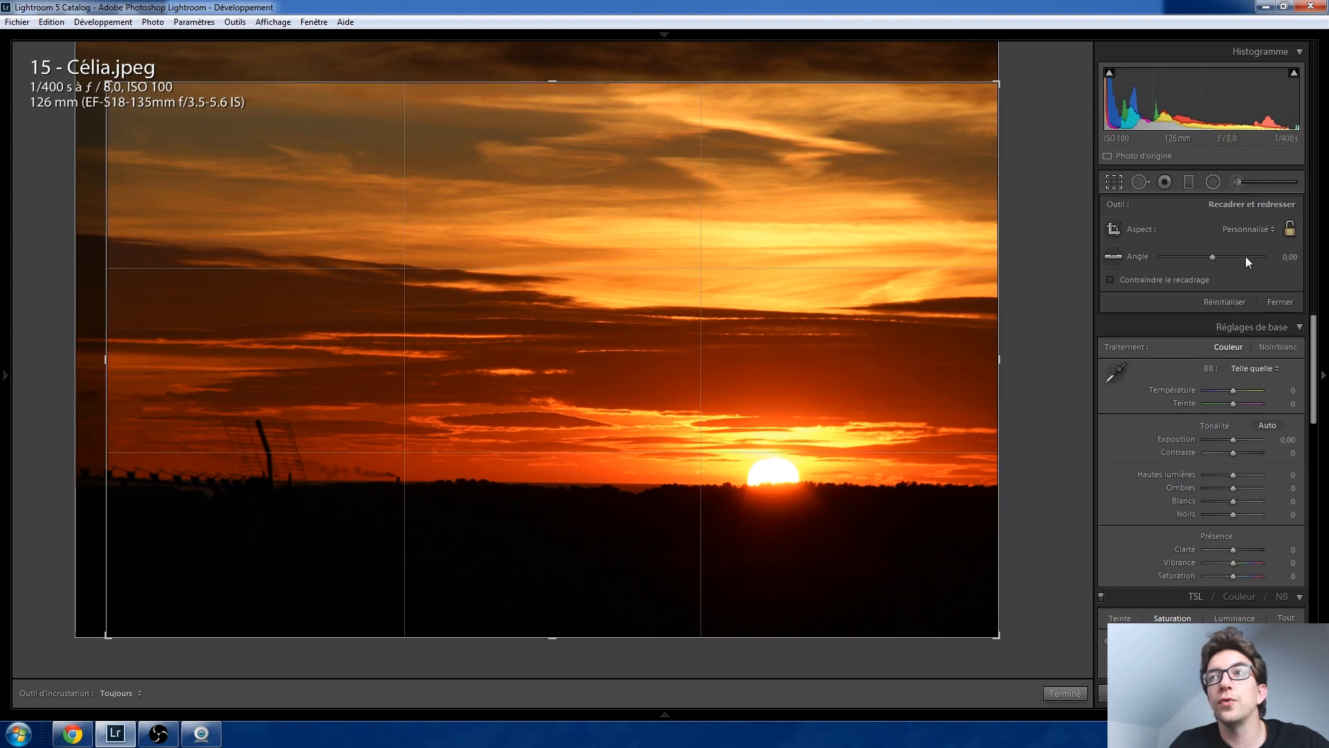
pyautogui.moveTo(552, 636); pyautogui.dragTo(561, 604)
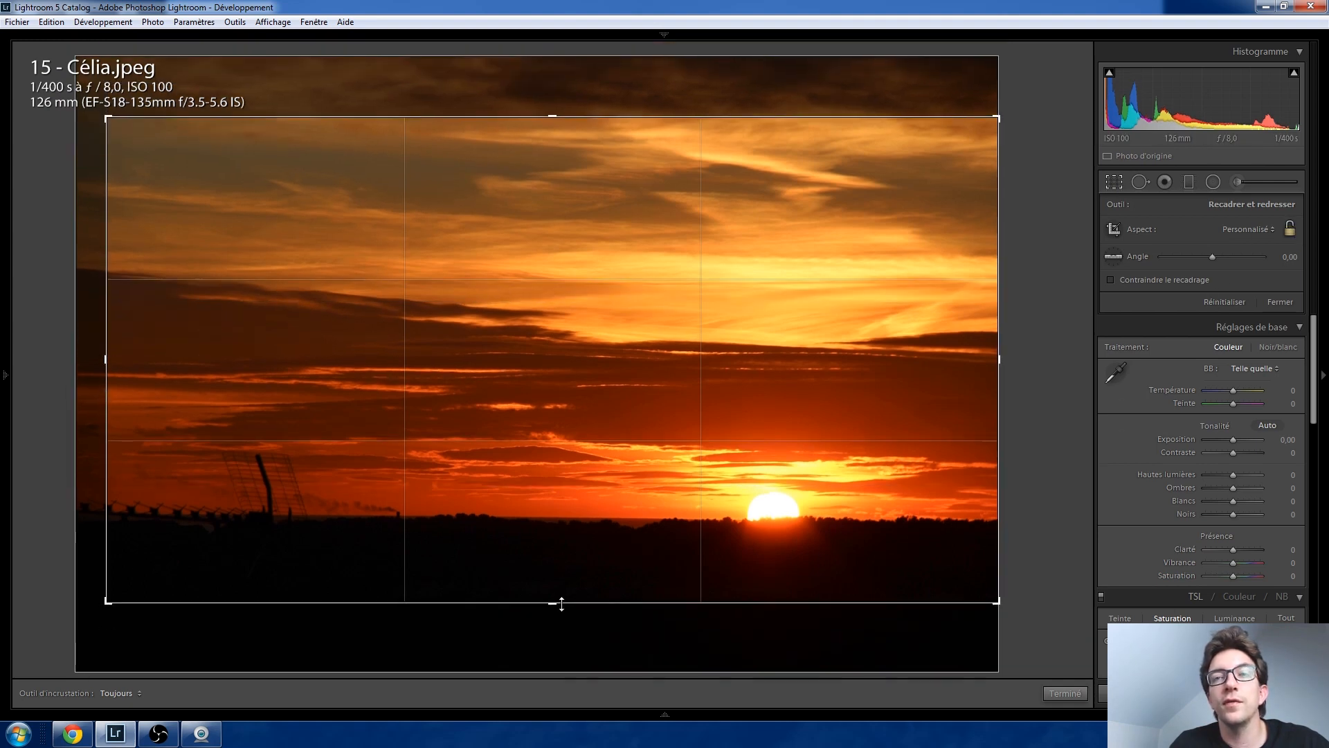
pyautogui.press('Return')
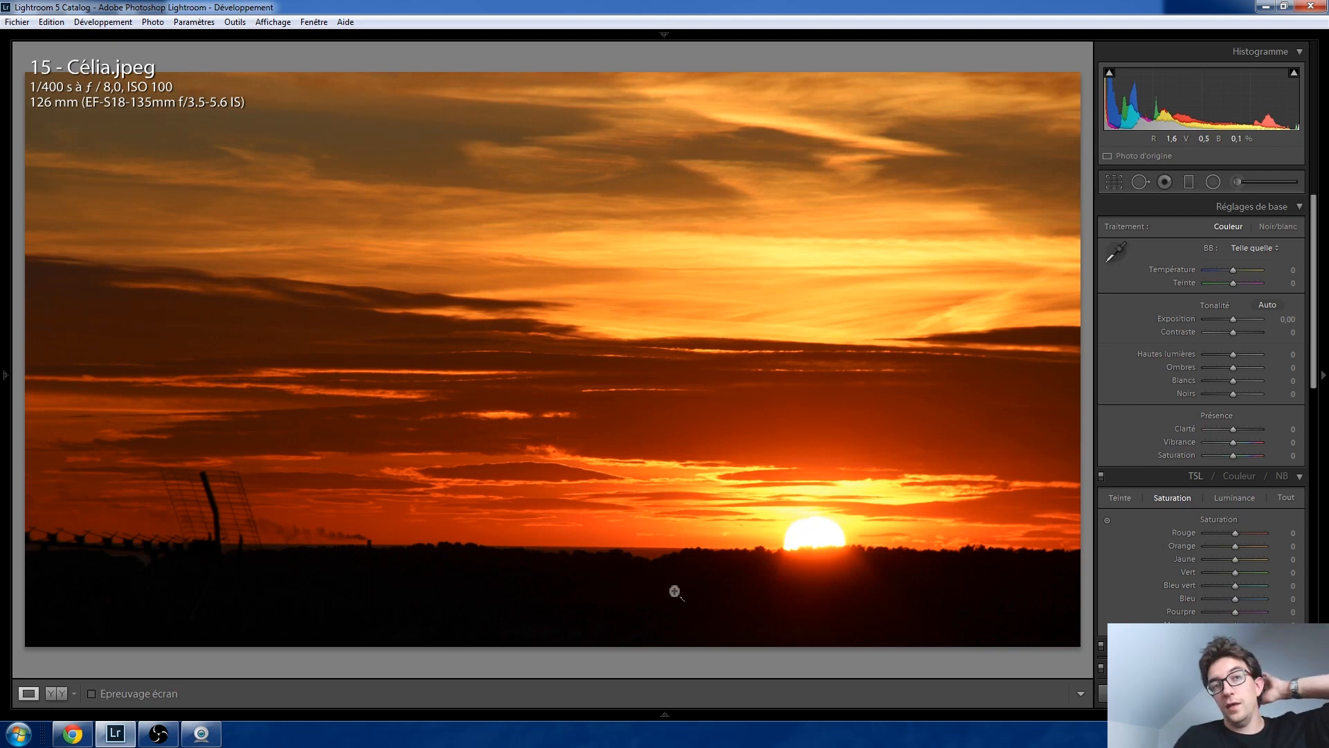
# Step: Straighten the sunset photo along the tree-line horizon to an angle of -0.57
pyautogui.click(1113, 182)
pyautogui.click(1113, 257)
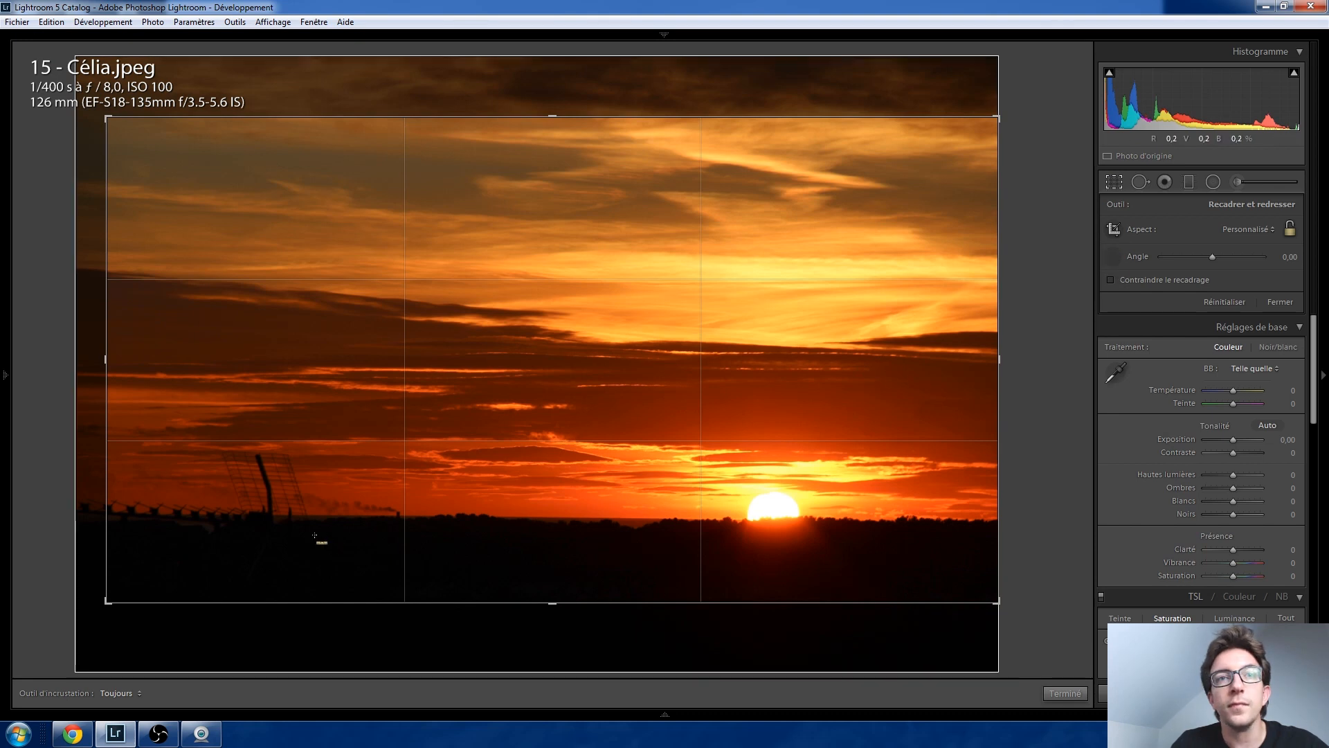
pyautogui.moveTo(310, 516); pyautogui.dragTo(935, 521)
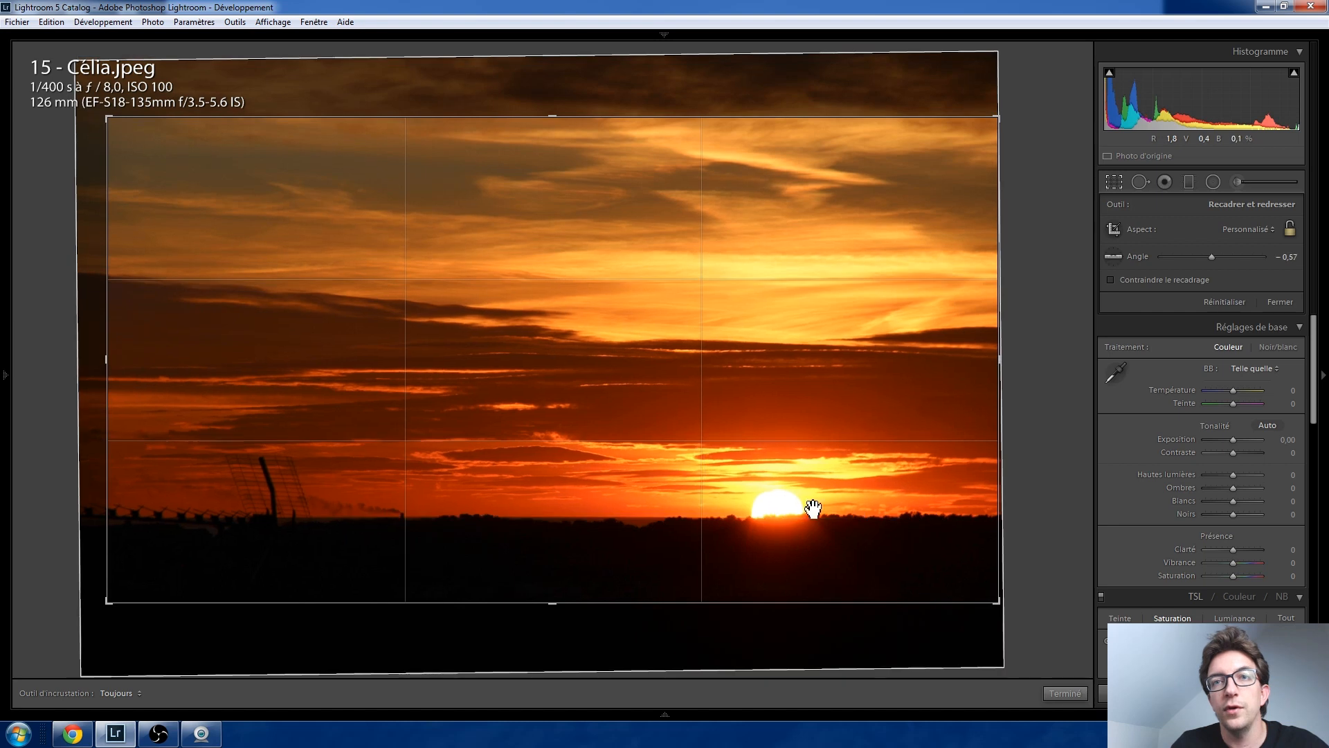
# Step: Apply the sunset photo's crop and move on to the black-and-white flower silhouette photo
pyautogui.doubleClick(789, 493)
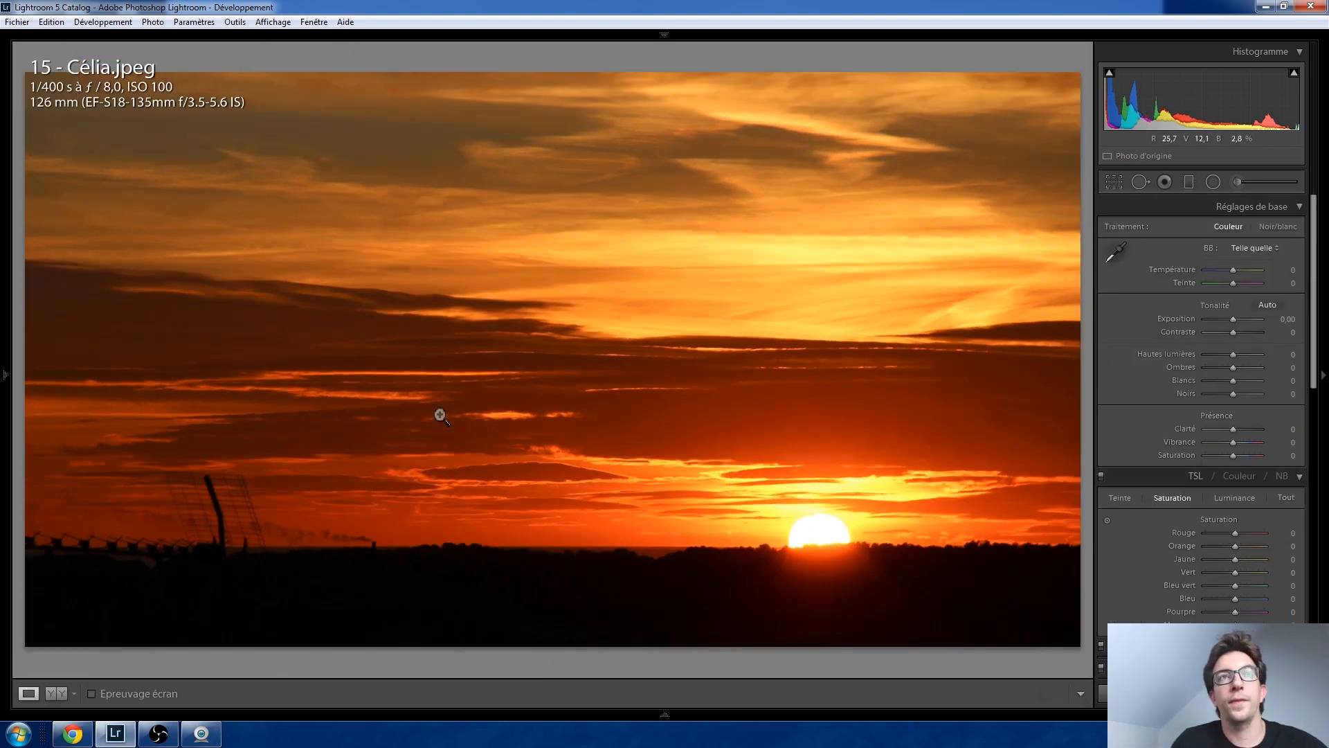
pyautogui.press('Right')
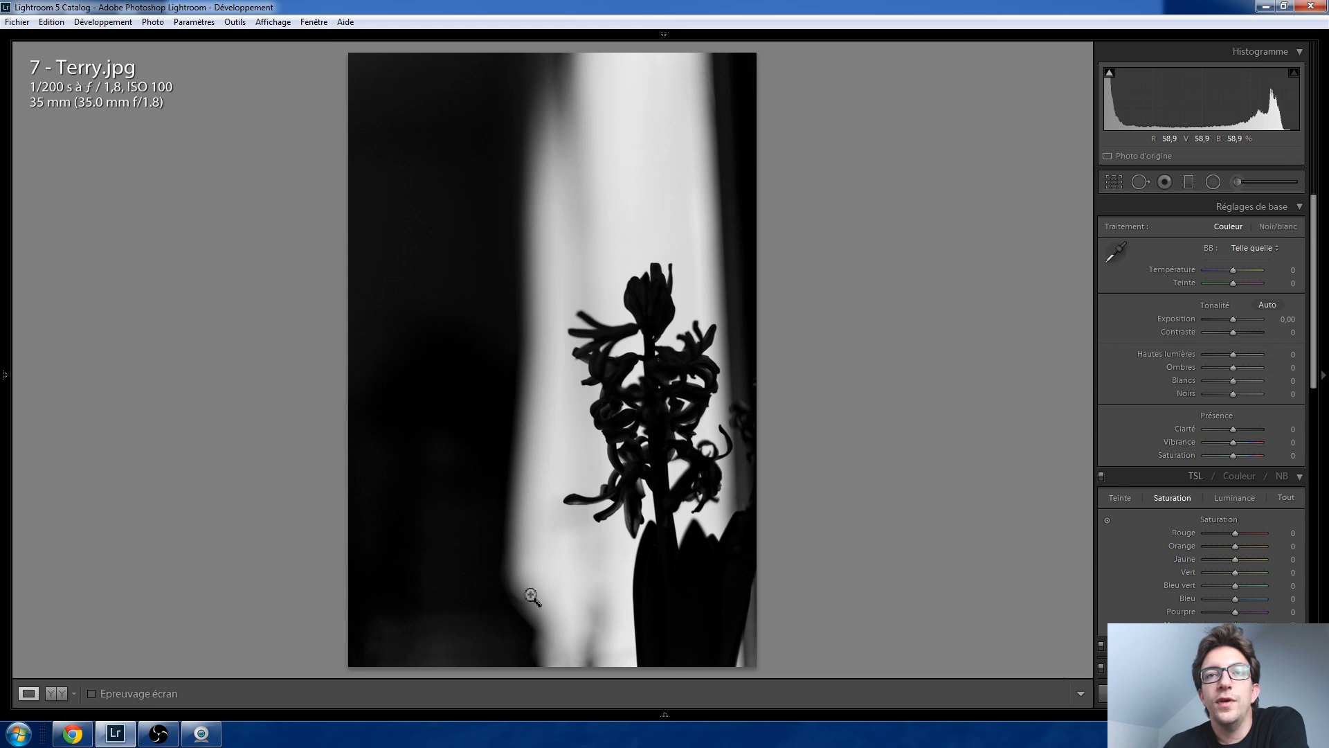
pyautogui.moveTo(679, 32)
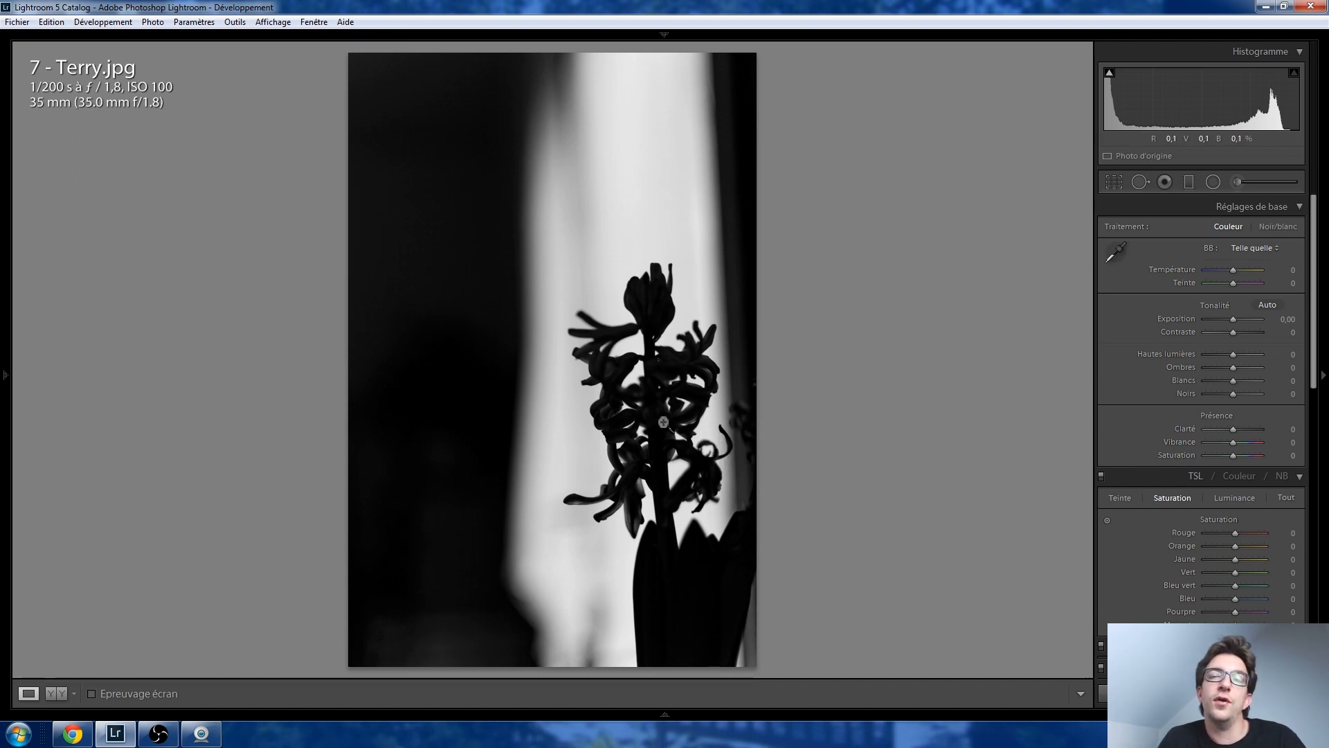
# Step: Paint a spot removal stroke over the curled petal sticking out at the flower's right side, with size 75, feather 42 and opacity 100
pyautogui.click(733, 438)
pyautogui.moveTo(730, 439); pyautogui.dragTo(625, 445)
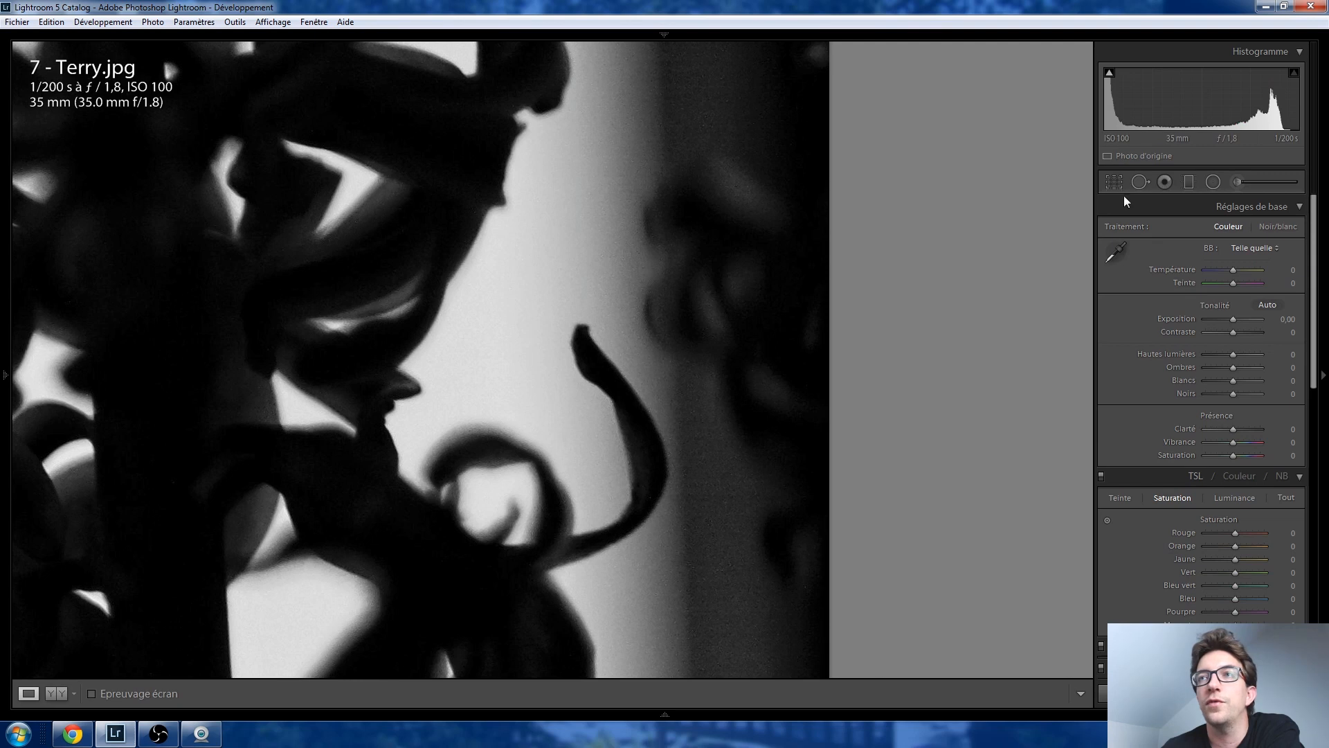
pyautogui.click(1139, 181)
pyautogui.scroll(-3, 574, 395)
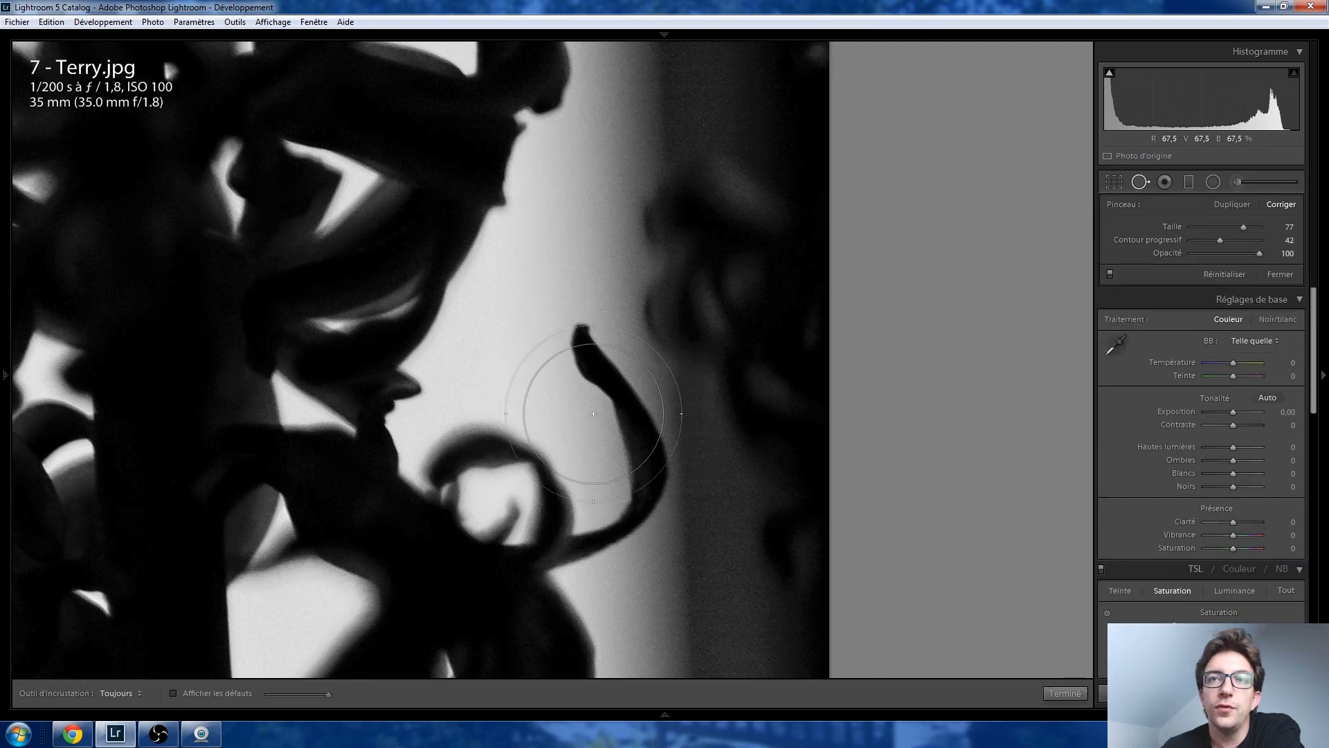
pyautogui.moveTo(578, 343)
pyautogui.mouseDown()
pyautogui.moveTo(636, 435)
pyautogui.moveTo(625, 524)
pyautogui.mouseUp()
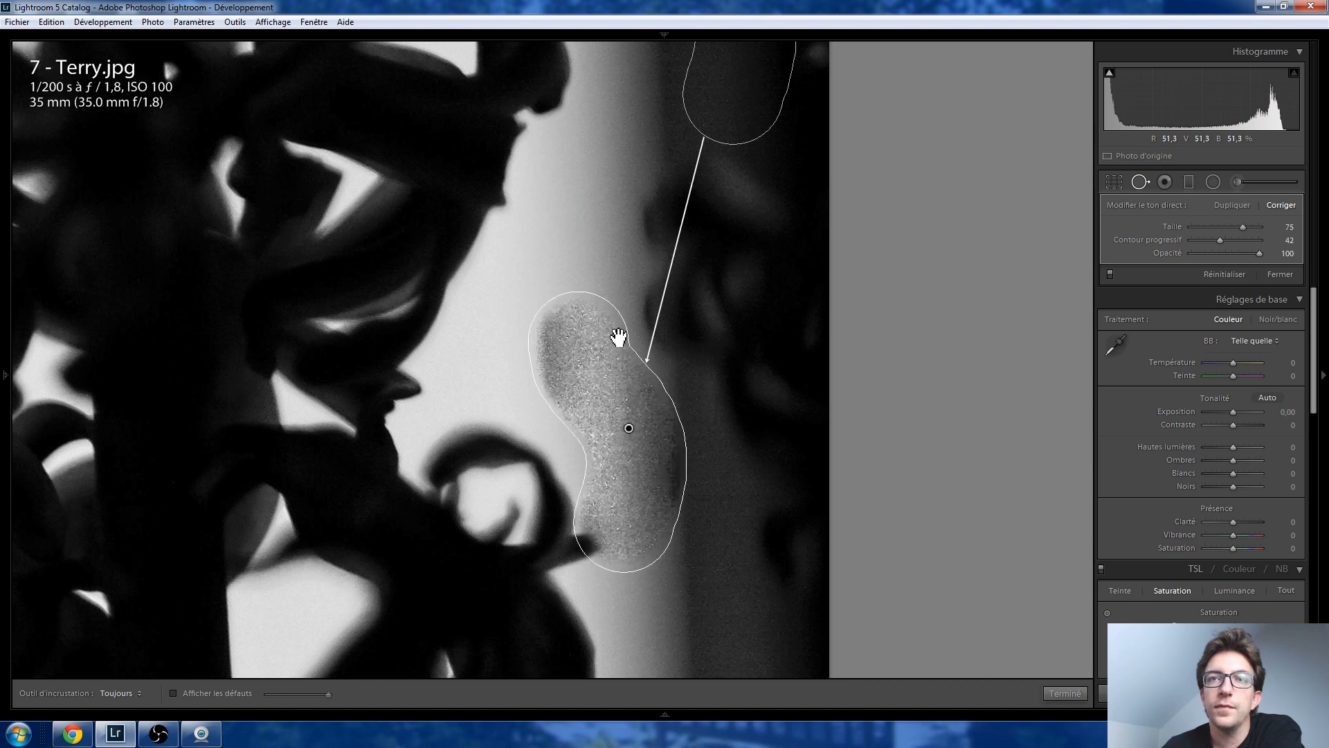
# Step: Move the petal repair's source straight up to the clean light-to-dark backdrop edge above the flower and close spot removal
pyautogui.moveTo(716, 304); pyautogui.dragTo(718, 505)
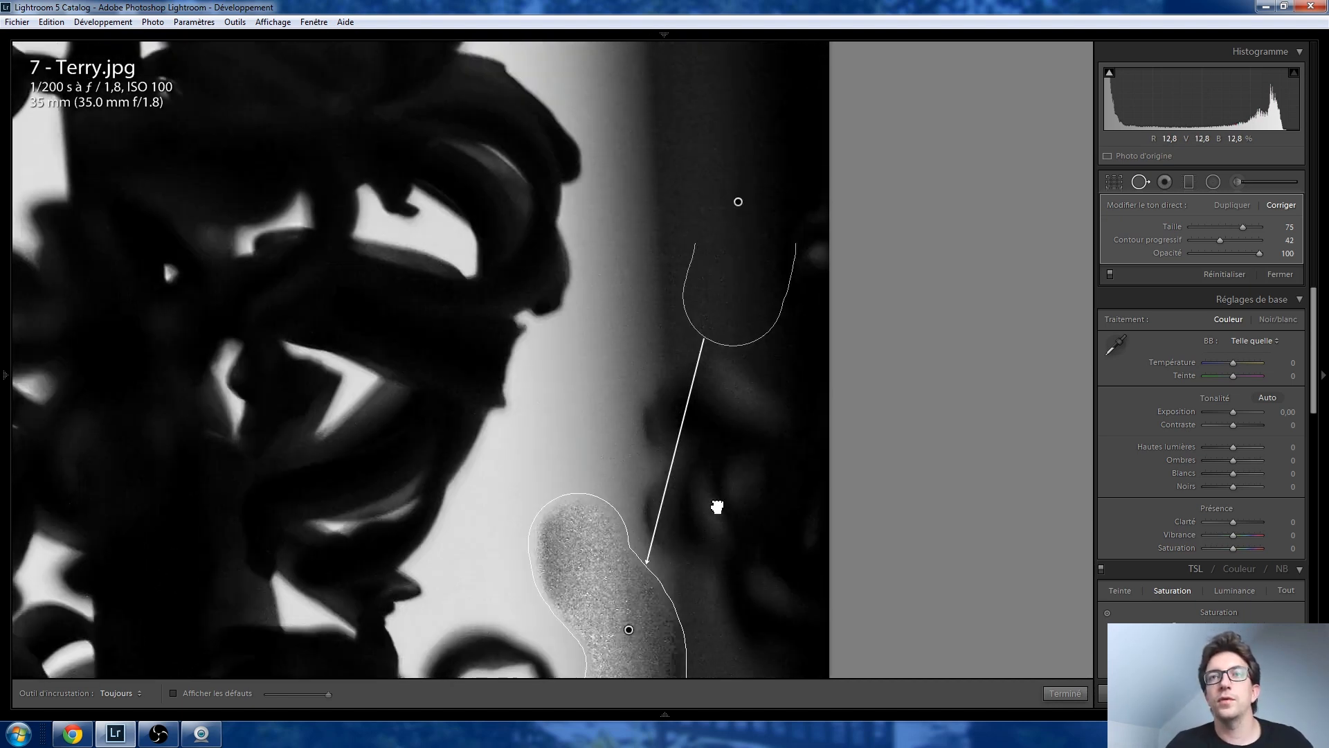
pyautogui.click(627, 339)
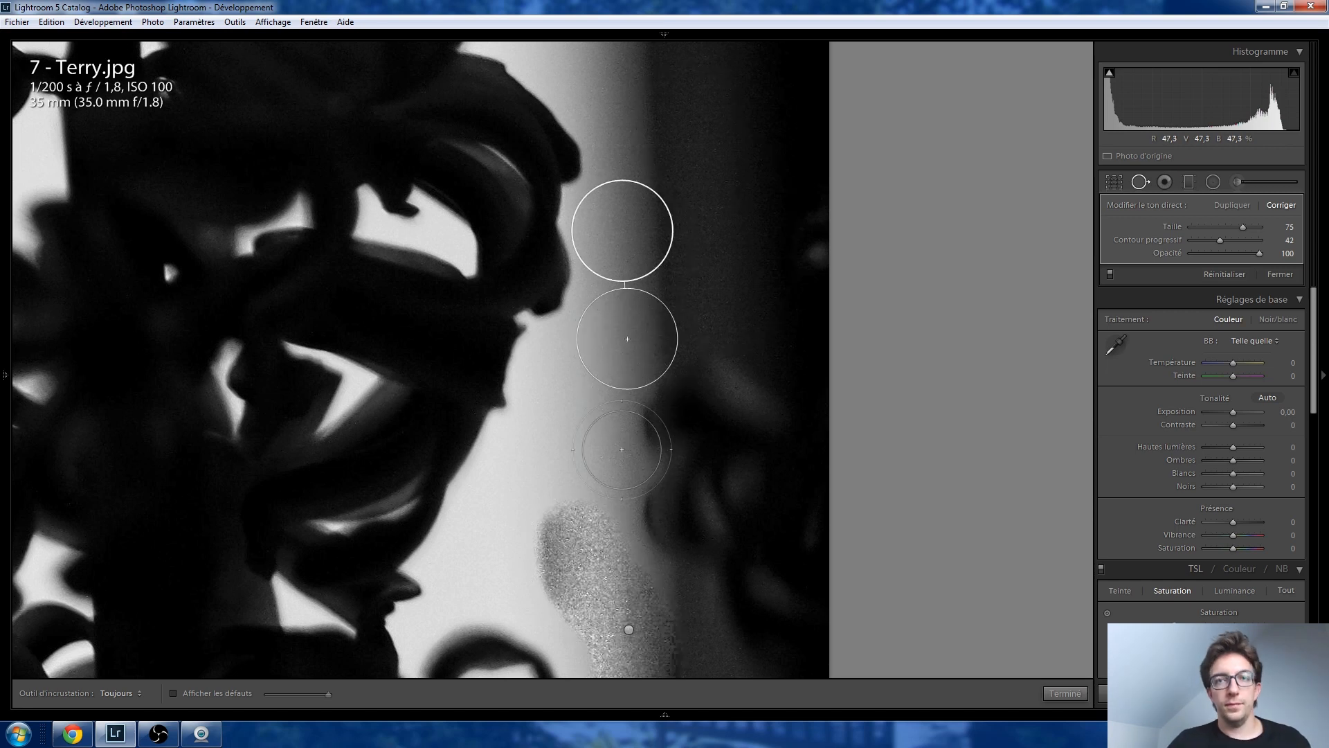
pyautogui.hotkey('ctrl', 'z')
pyautogui.moveTo(651, 547); pyautogui.dragTo(632, 632)
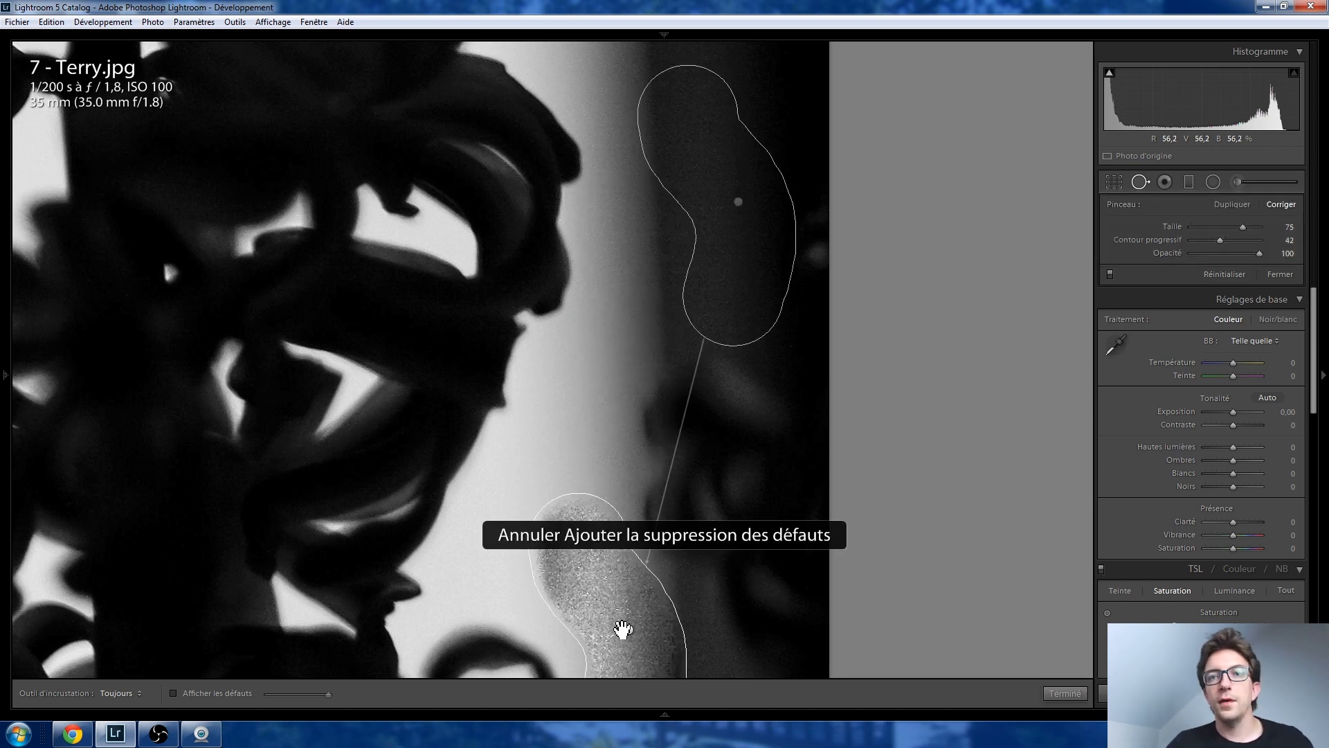
pyautogui.moveTo(731, 209)
pyautogui.mouseDown()
pyautogui.moveTo(628, 200)
pyautogui.moveTo(641, 104)
pyautogui.moveTo(616, 90)
pyautogui.mouseUp()
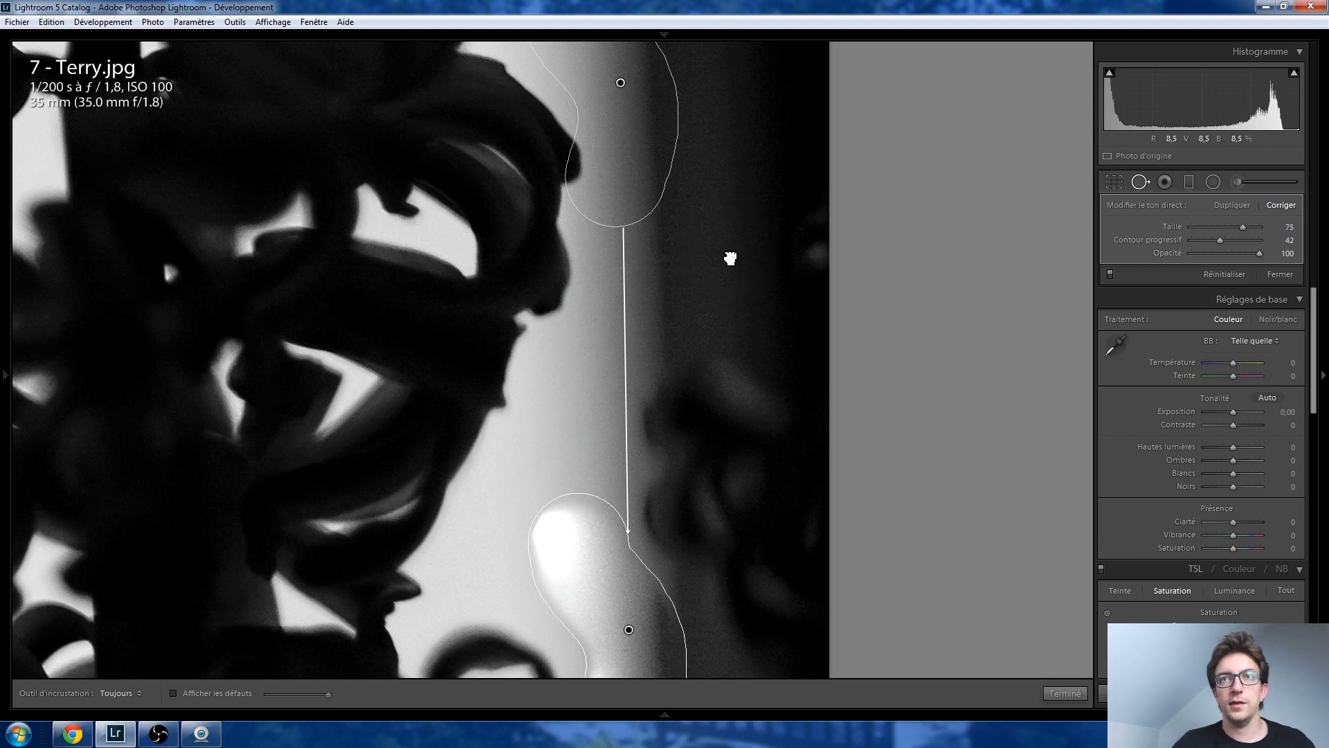
pyautogui.moveTo(730, 258); pyautogui.dragTo(755, 380)
pyautogui.click(468, 252)
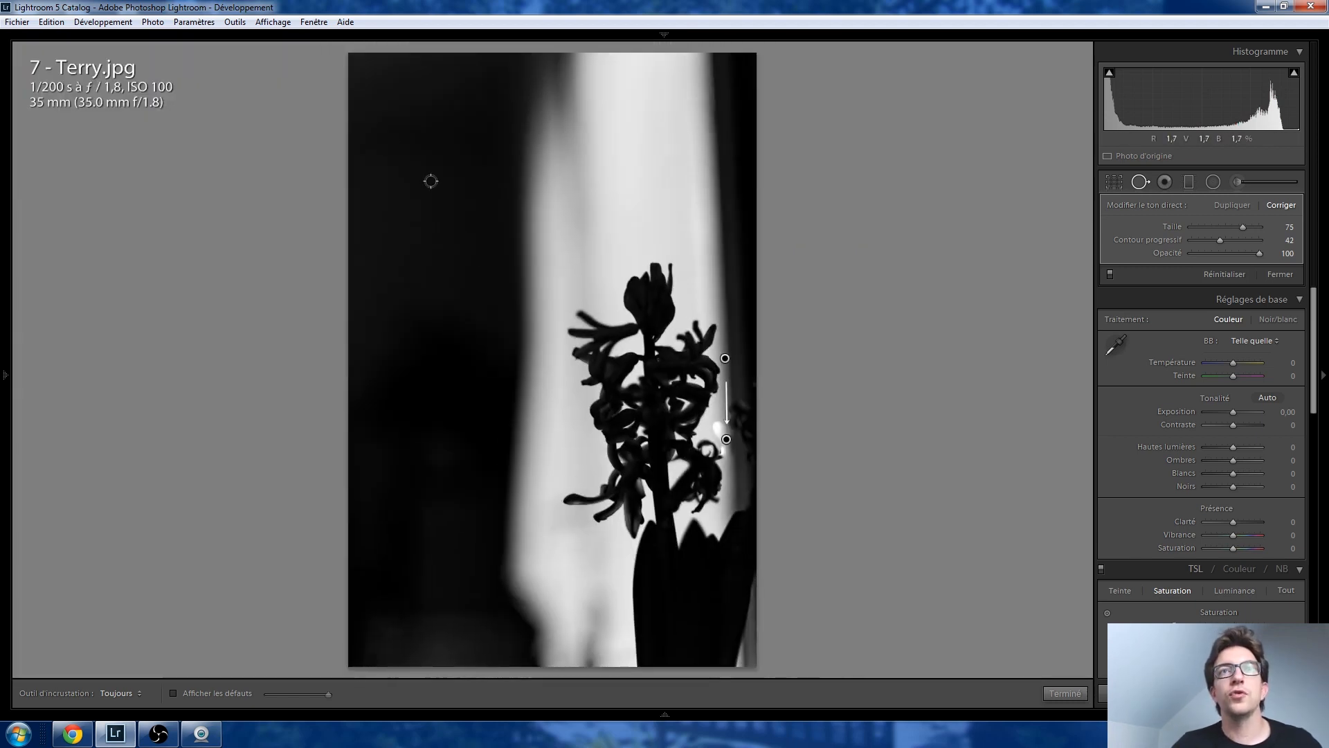
pyautogui.moveTo(724, 358); pyautogui.dragTo(723, 256)
pyautogui.press('q')
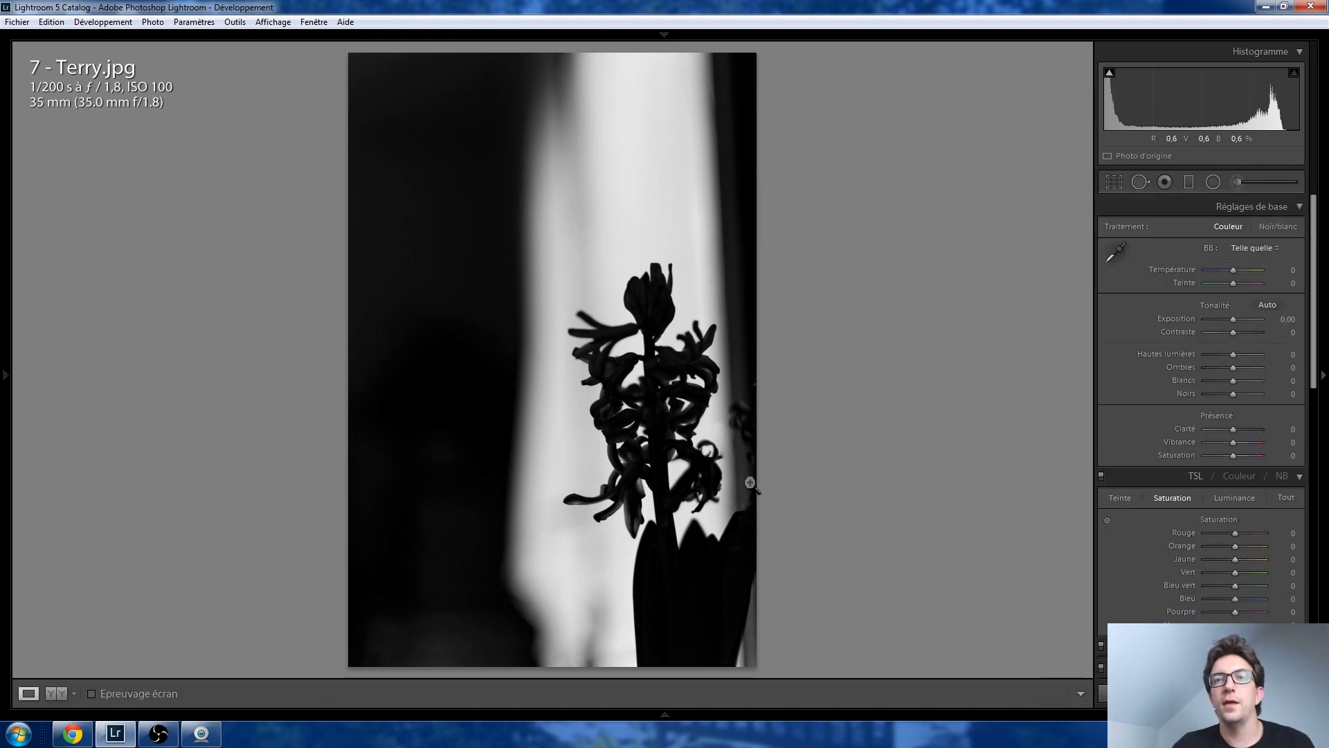
# Step: Remove the blurred background plant near the flower photo's right edge with a spot removal stroke
pyautogui.click(740, 410)
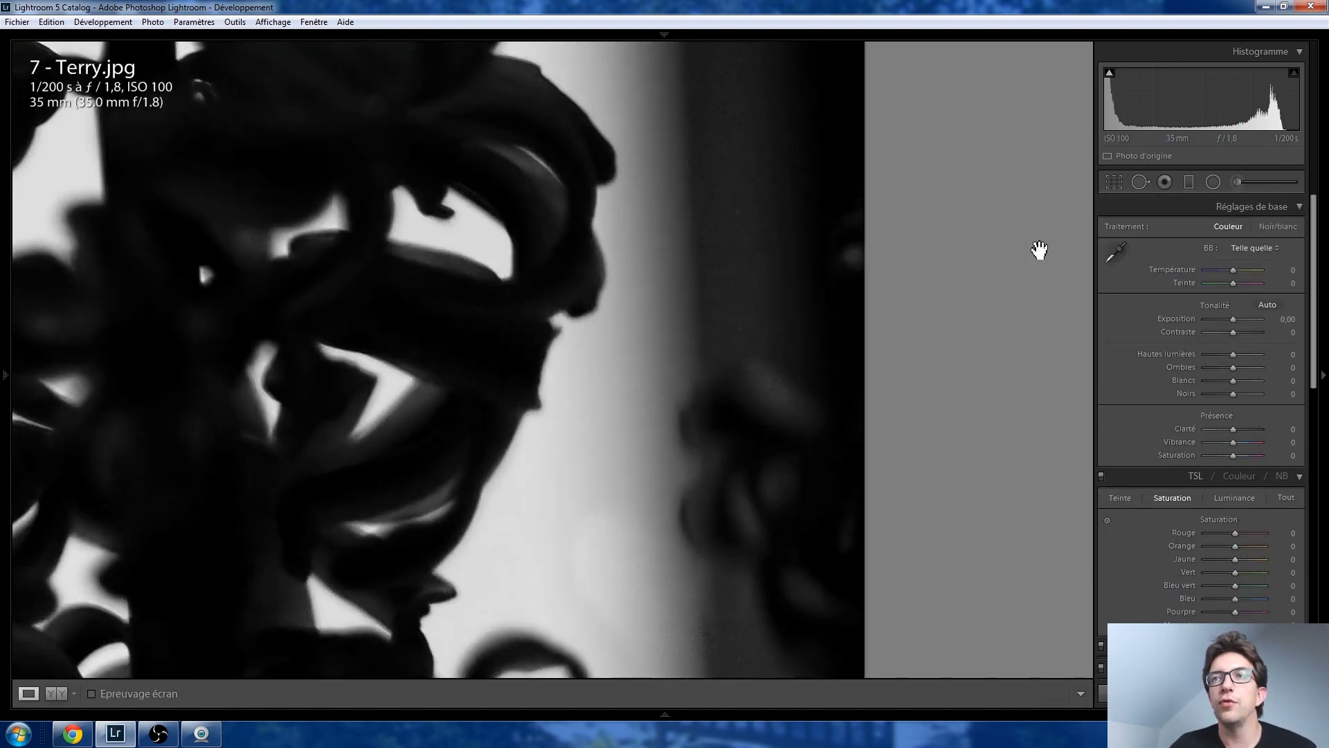
pyautogui.click(1137, 184)
pyautogui.moveTo(719, 384)
pyautogui.mouseDown()
pyautogui.moveTo(720, 504)
pyautogui.moveTo(755, 454)
pyautogui.moveTo(789, 581)
pyautogui.moveTo(828, 454)
pyautogui.moveTo(859, 629)
pyautogui.mouseUp()
pyautogui.press('q')
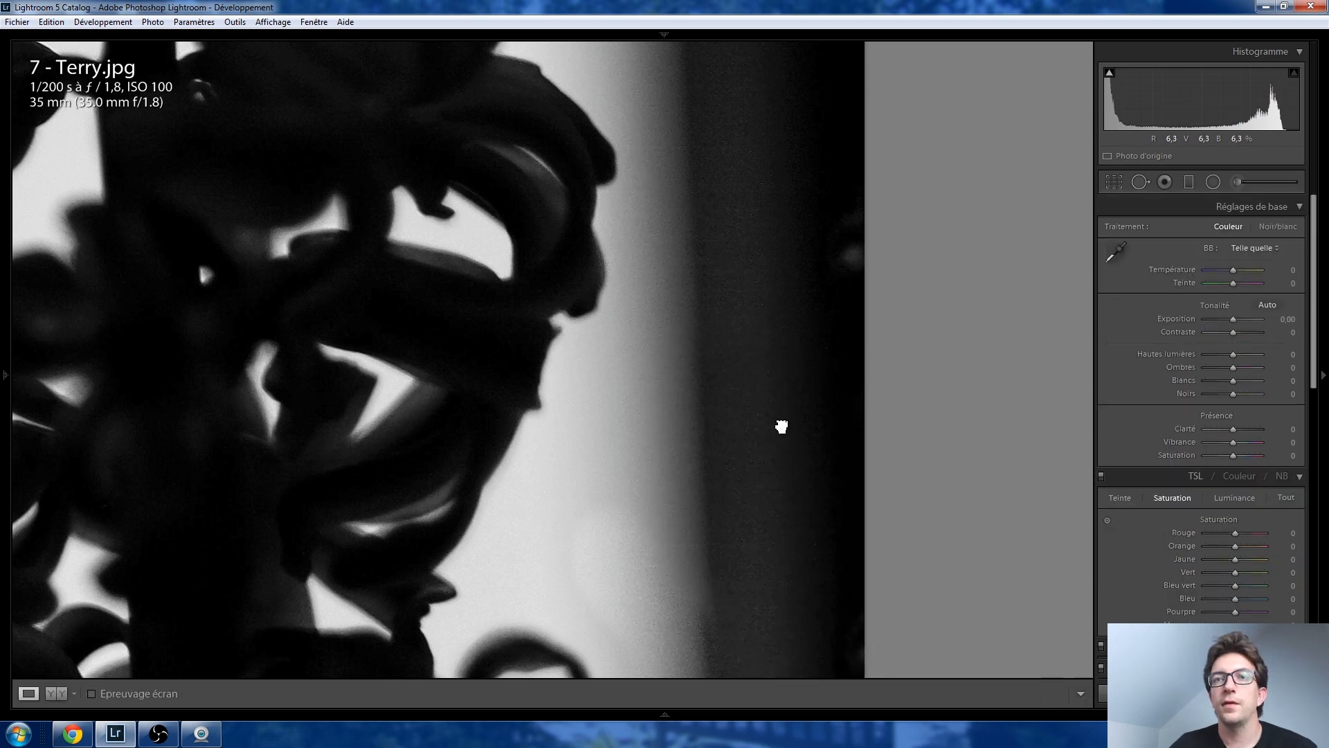
pyautogui.click(782, 427)
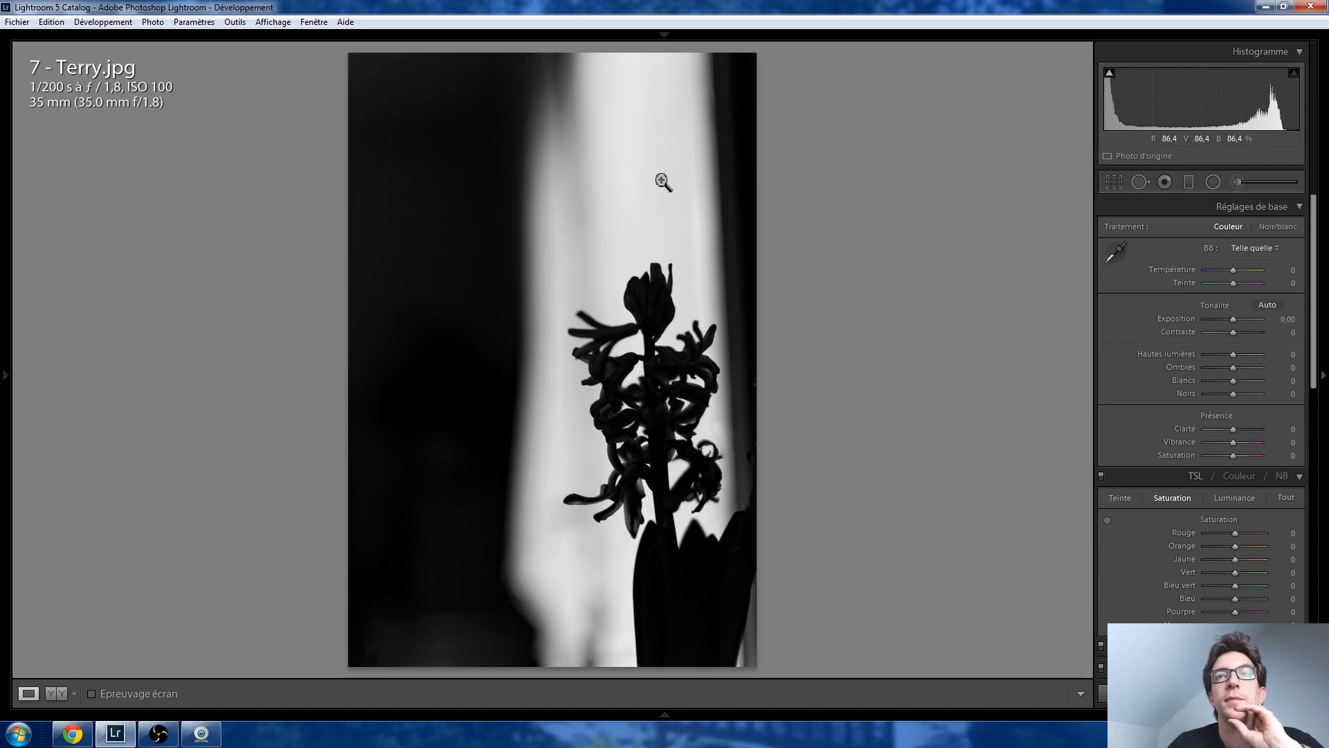
# Step: Crop the flower photo at its original aspect ratio, trimming strips off its left side and top
pyautogui.click(1112, 181)
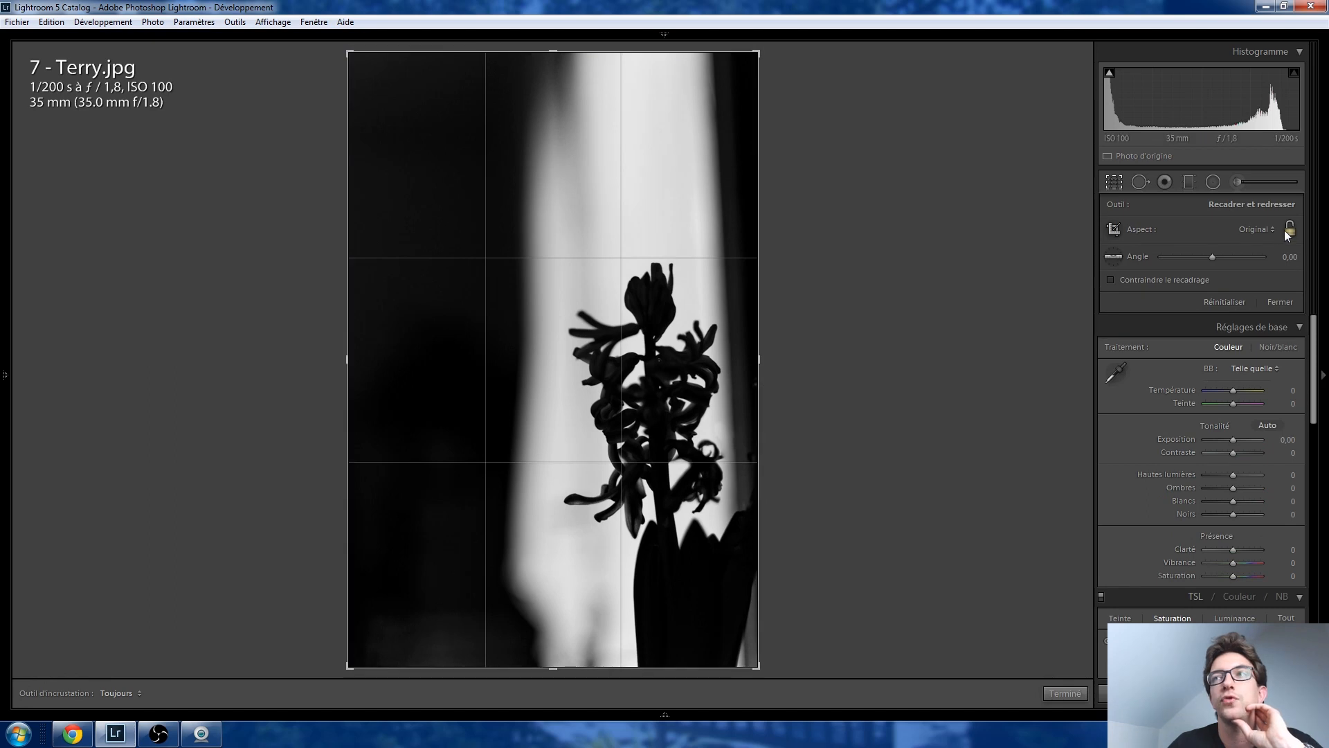
pyautogui.moveTo(351, 57); pyautogui.dragTo(380, 83)
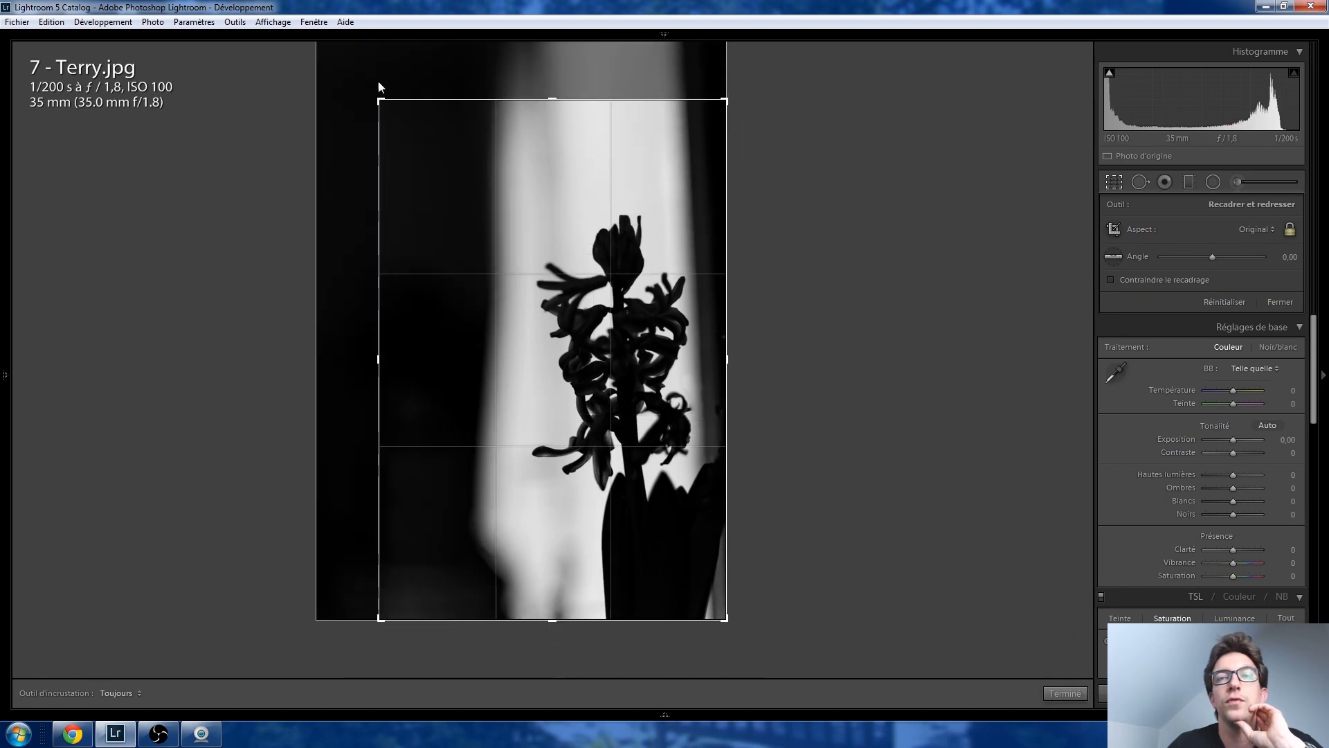
pyautogui.press('Return')
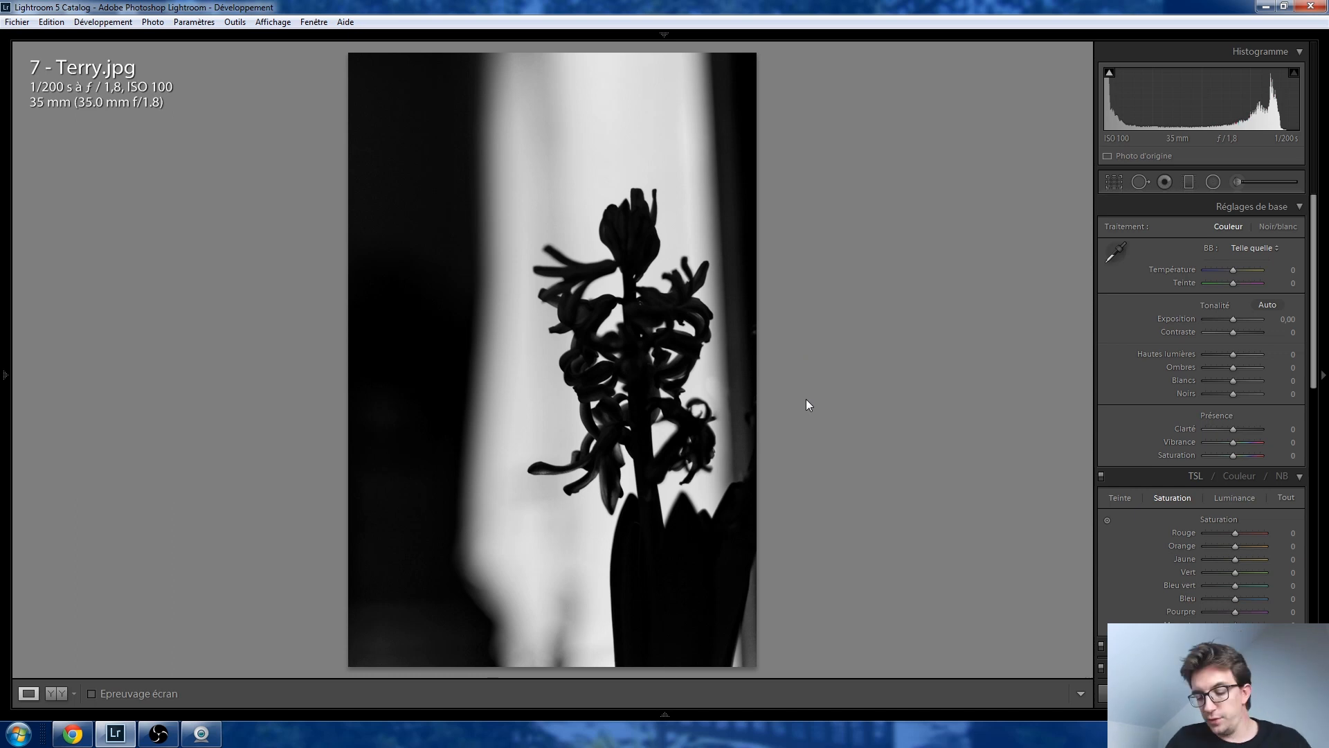
# Step: Move on to the photo of the sun behind bare trees, test an exposure of +4.00 on it and reset the exposure
pyautogui.press('Right')
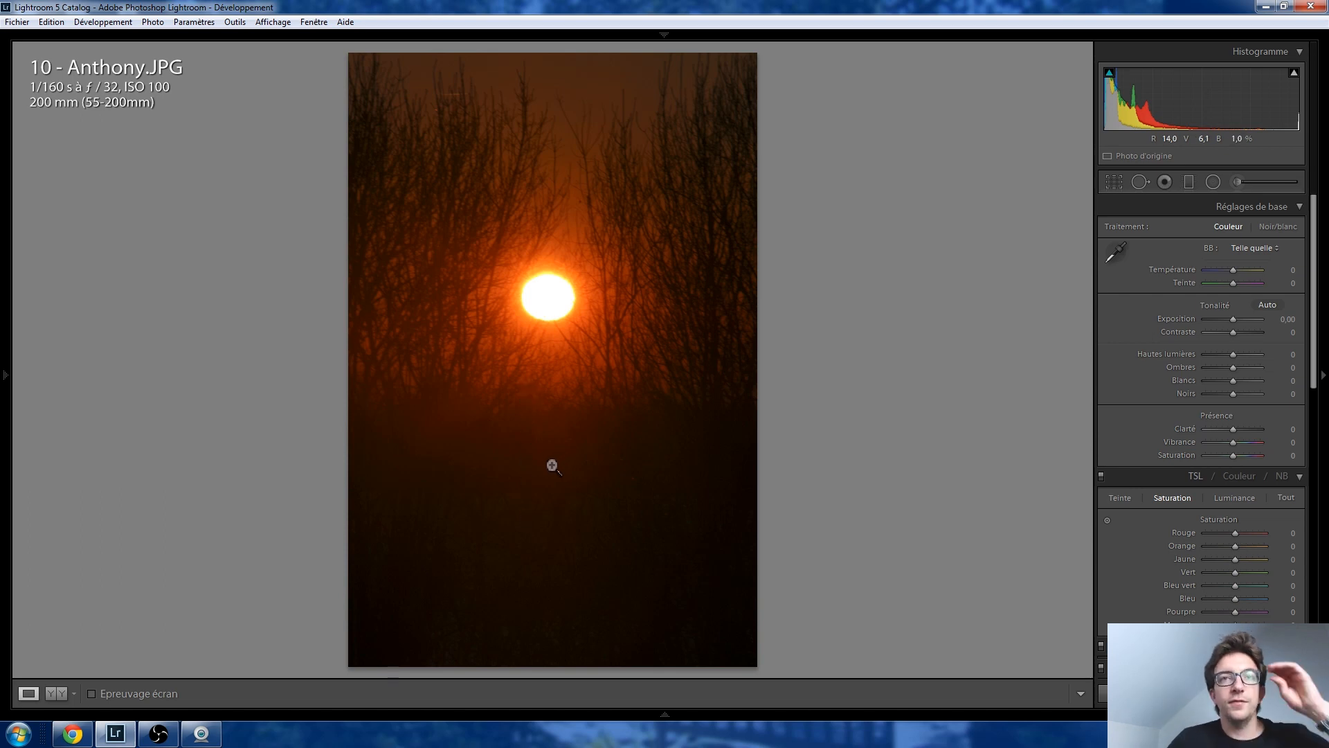
pyautogui.moveTo(1236, 321); pyautogui.dragTo(1257, 317)
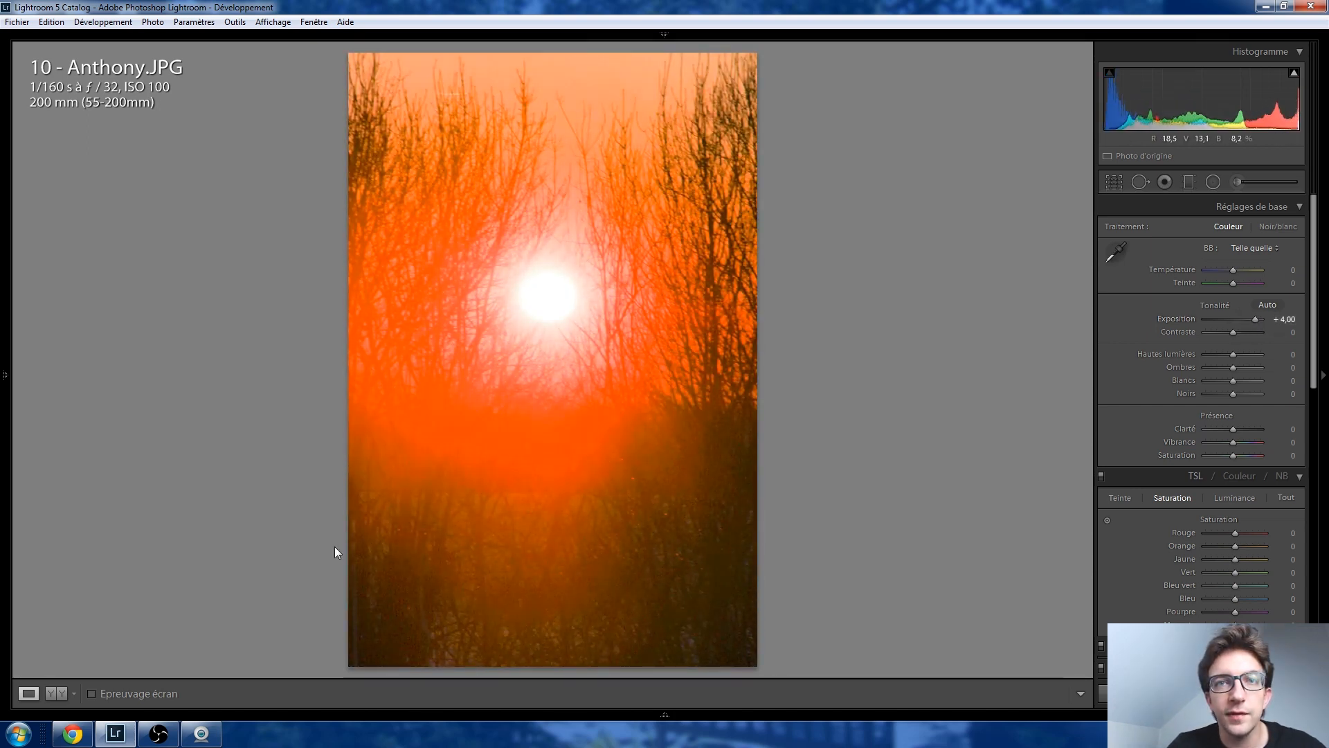
pyautogui.click(1261, 320)
pyautogui.doubleClick(1261, 320)
pyautogui.click(1262, 320)
pyautogui.doubleClick(1261, 320)
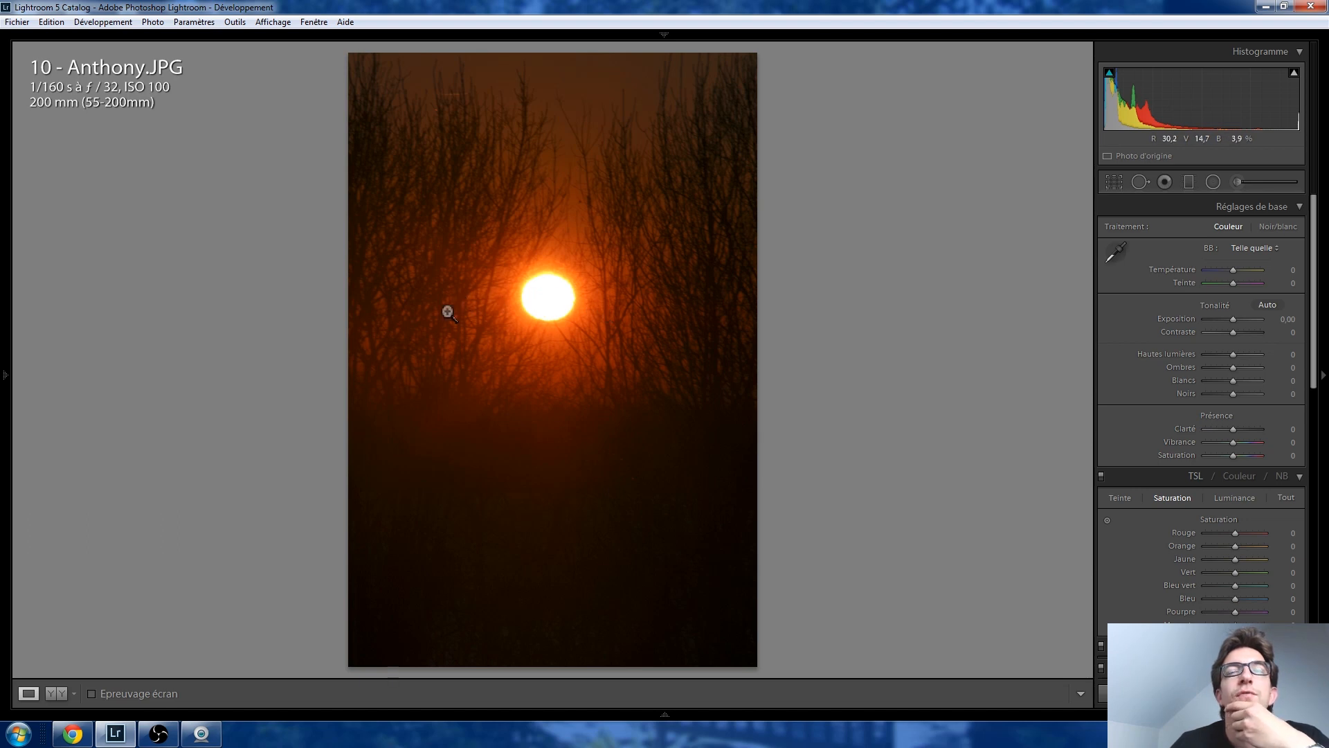
# Step: Examine the sun's disc up close and toggle the photo's information overlay off and on again
pyautogui.click(548, 307)
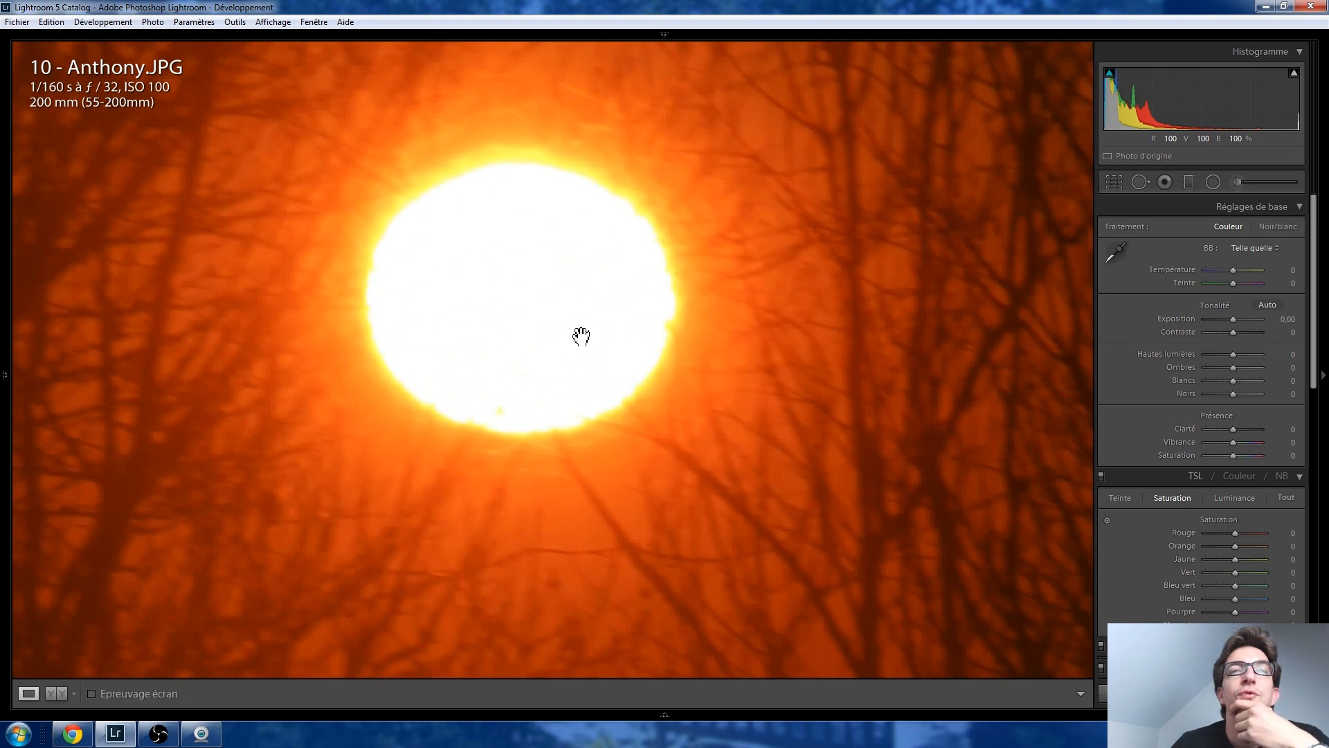
pyautogui.click(542, 324)
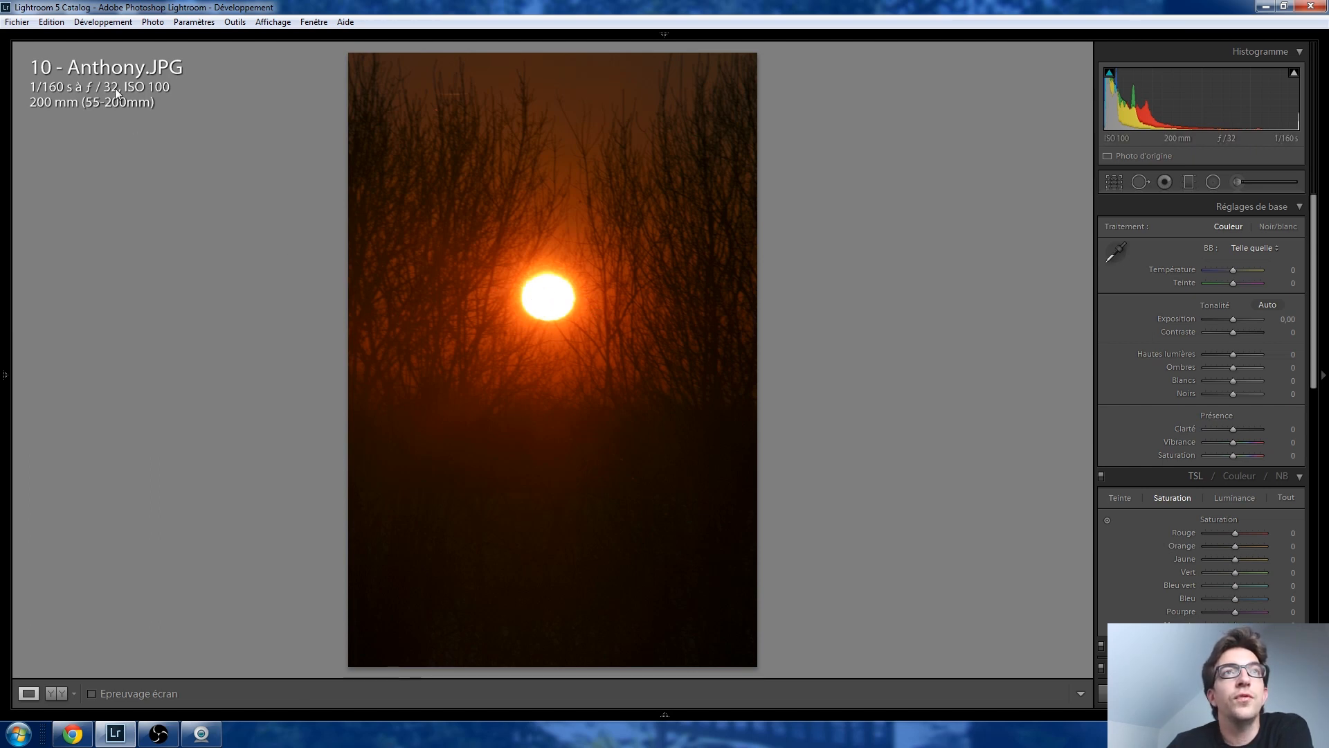
pyautogui.press('i')
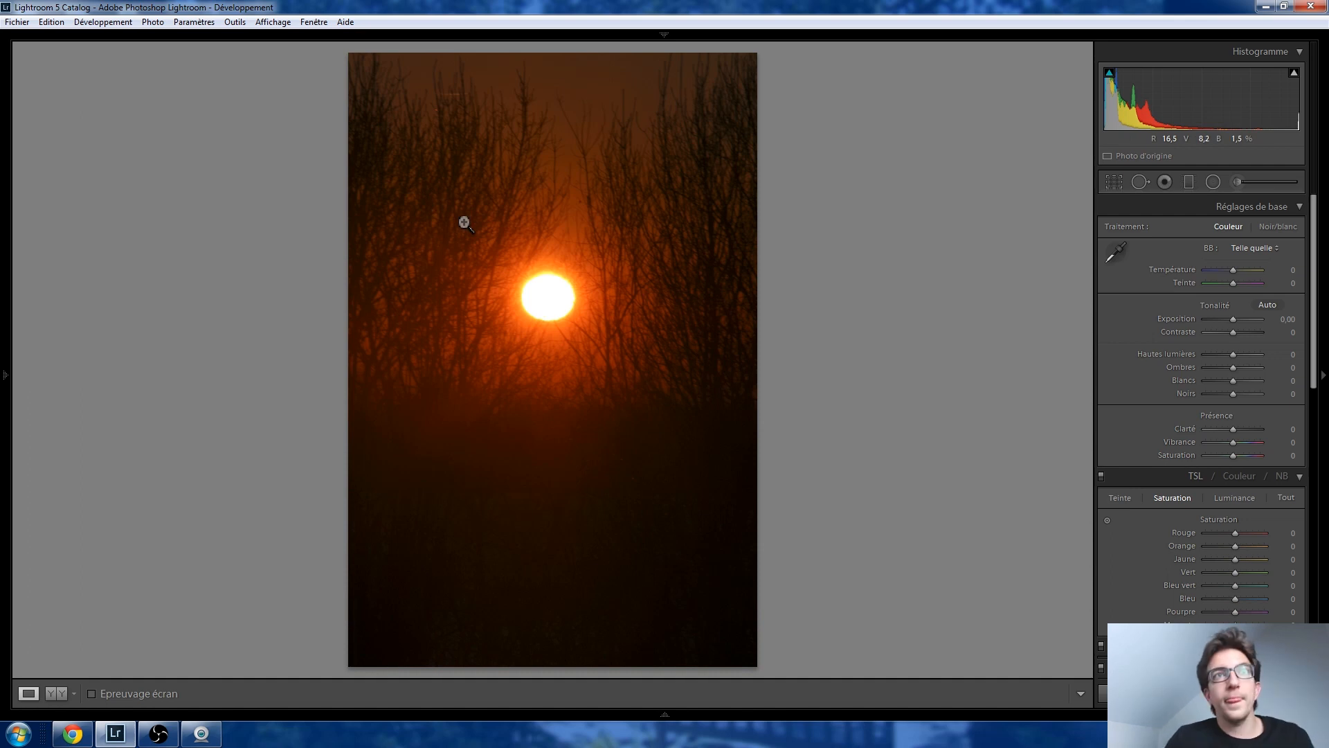
pyautogui.press('i')
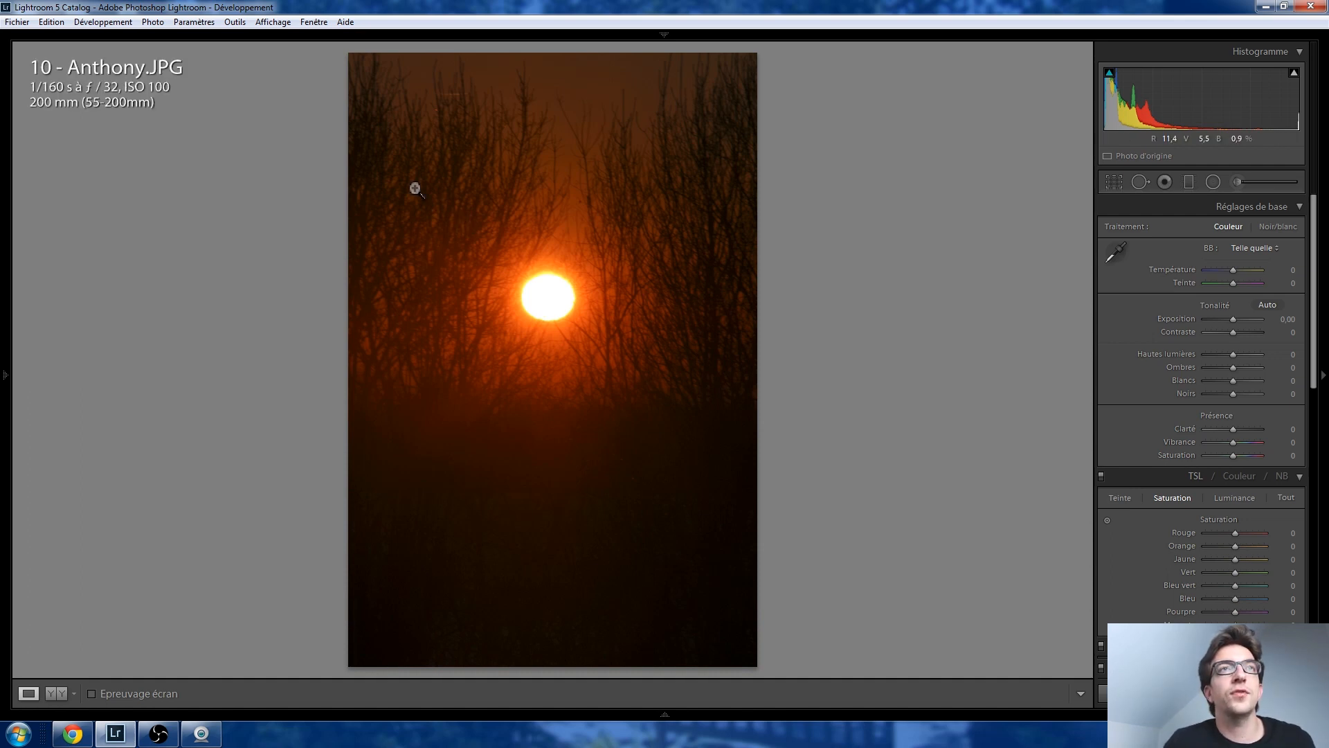
# Step: Examine the bare trees at full size, from the photo's left side across the treetops to the branches right of the sun
pyautogui.click(491, 214)
pyautogui.moveTo(388, 198); pyautogui.dragTo(742, 436)
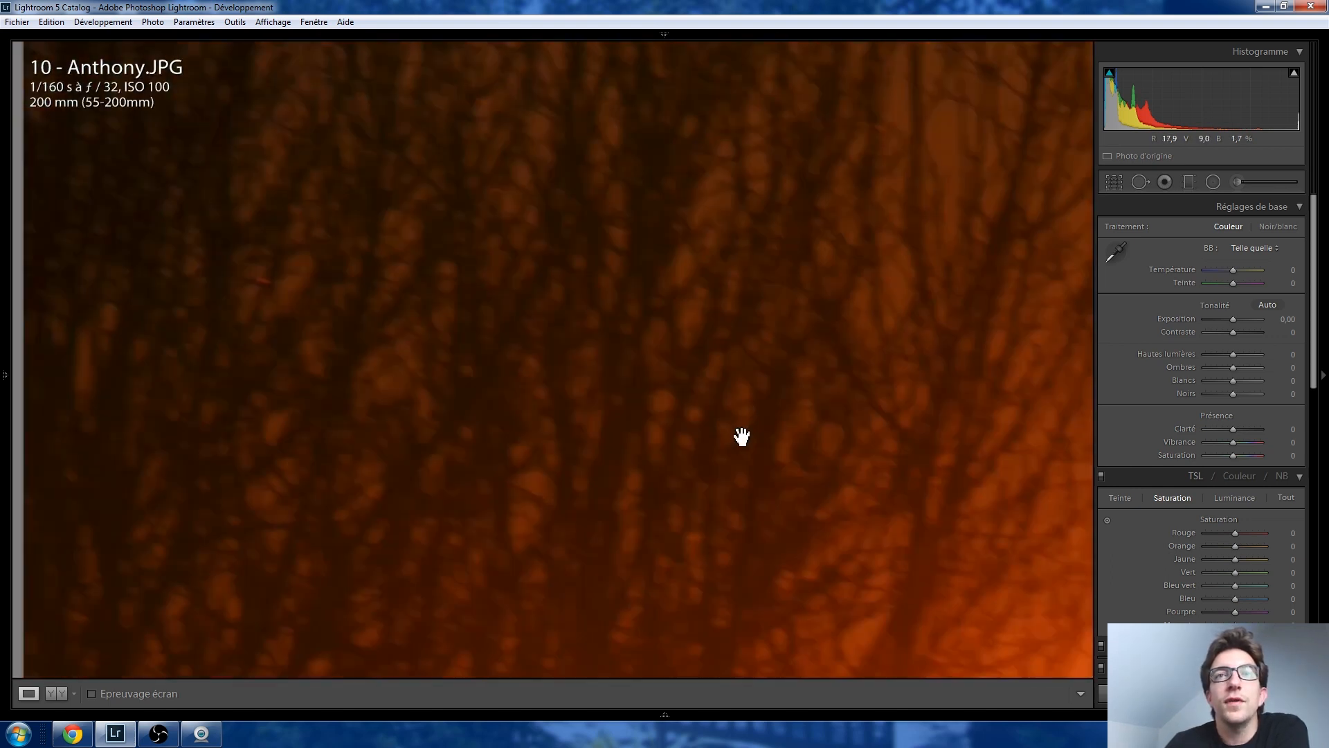
pyautogui.moveTo(351, 205); pyautogui.dragTo(362, 409)
pyautogui.moveTo(598, 315); pyautogui.dragTo(488, 520)
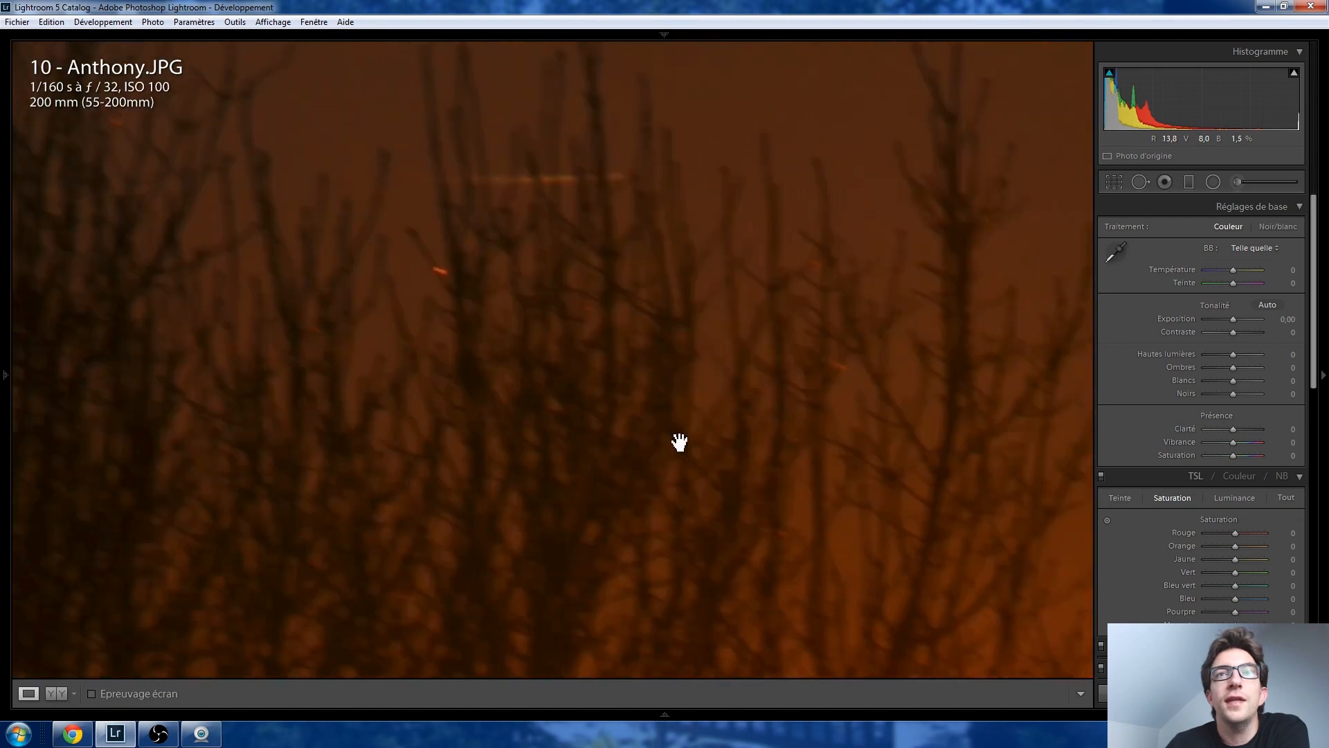
pyautogui.moveTo(679, 442); pyautogui.dragTo(284, 339)
pyautogui.moveTo(744, 378); pyautogui.dragTo(383, 337)
pyautogui.moveTo(858, 454); pyautogui.dragTo(679, 250)
pyautogui.moveTo(697, 440); pyautogui.dragTo(667, 226)
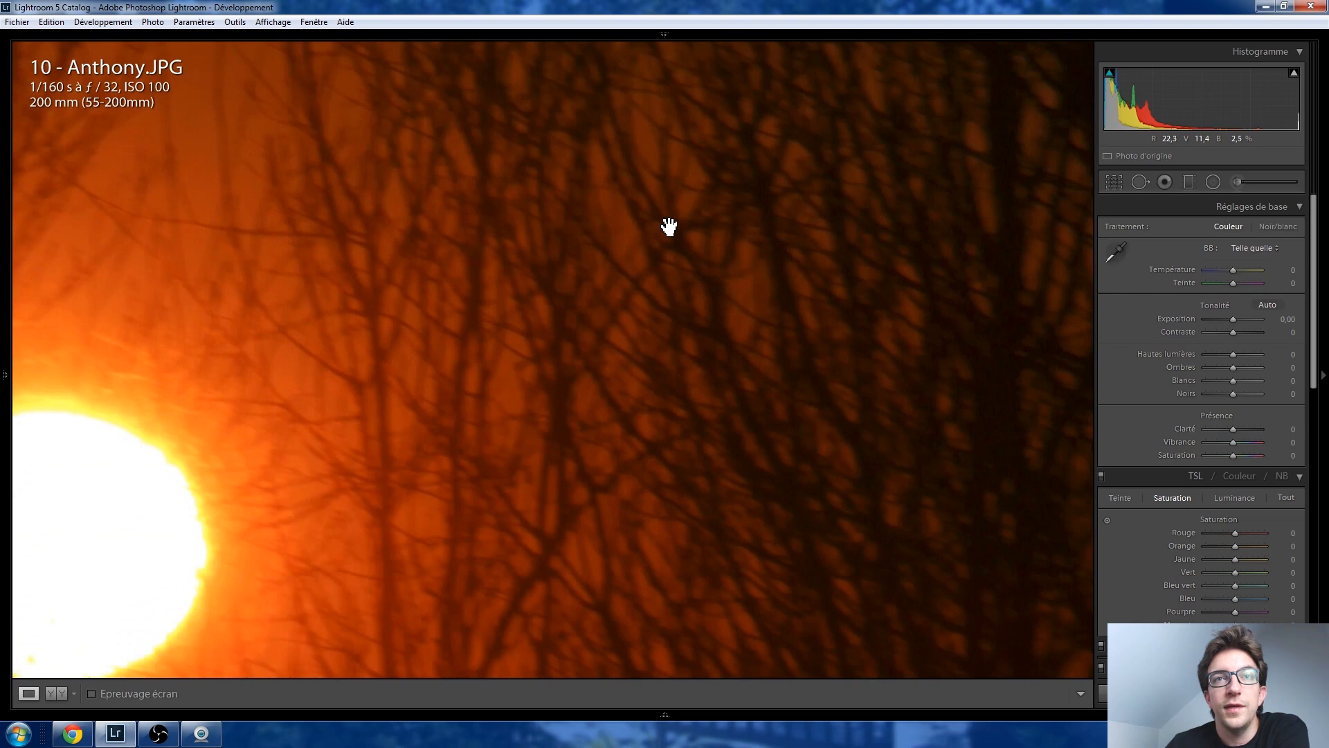
pyautogui.moveTo(637, 434); pyautogui.dragTo(689, 205)
pyautogui.moveTo(650, 454); pyautogui.dragTo(678, 213)
pyautogui.moveTo(641, 428); pyautogui.dragTo(709, 273)
pyautogui.click(709, 272)
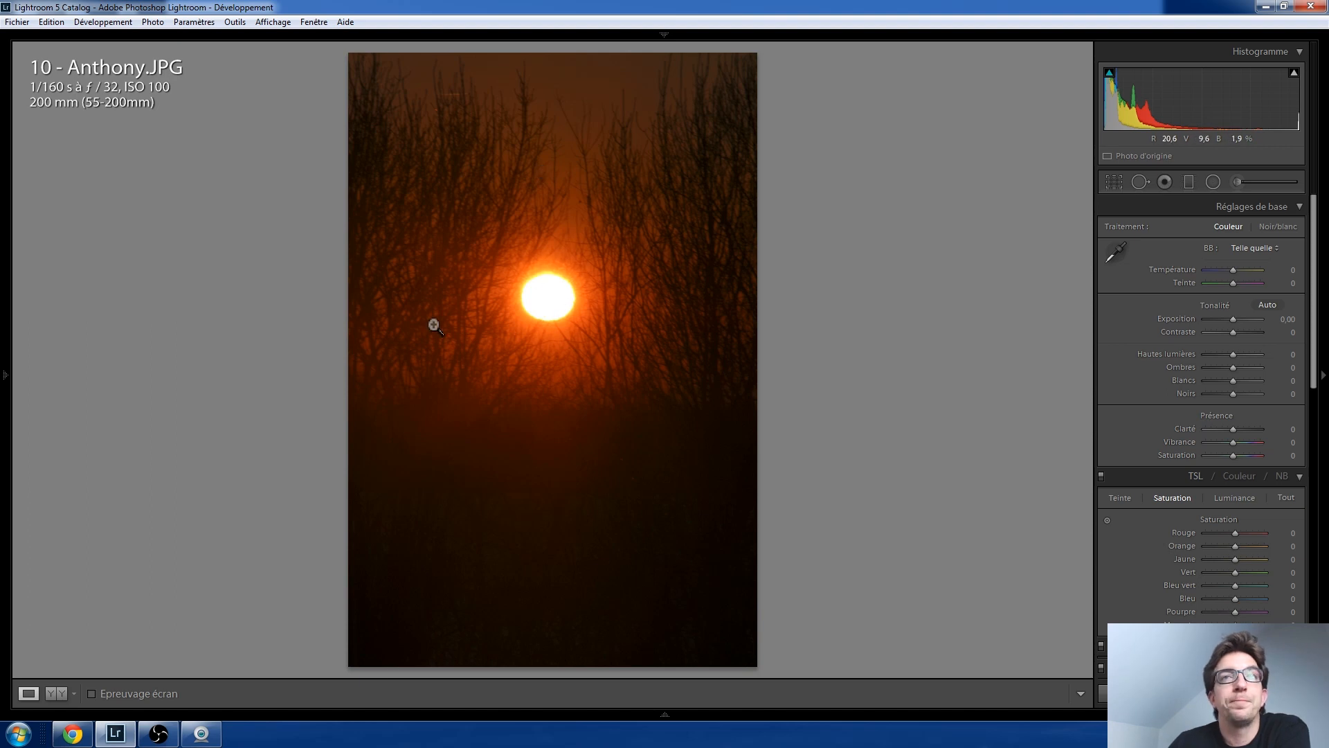
# Step: Move on to the night photo of the bridge railing and examine the starry street lamp up close
pyautogui.press('Right')
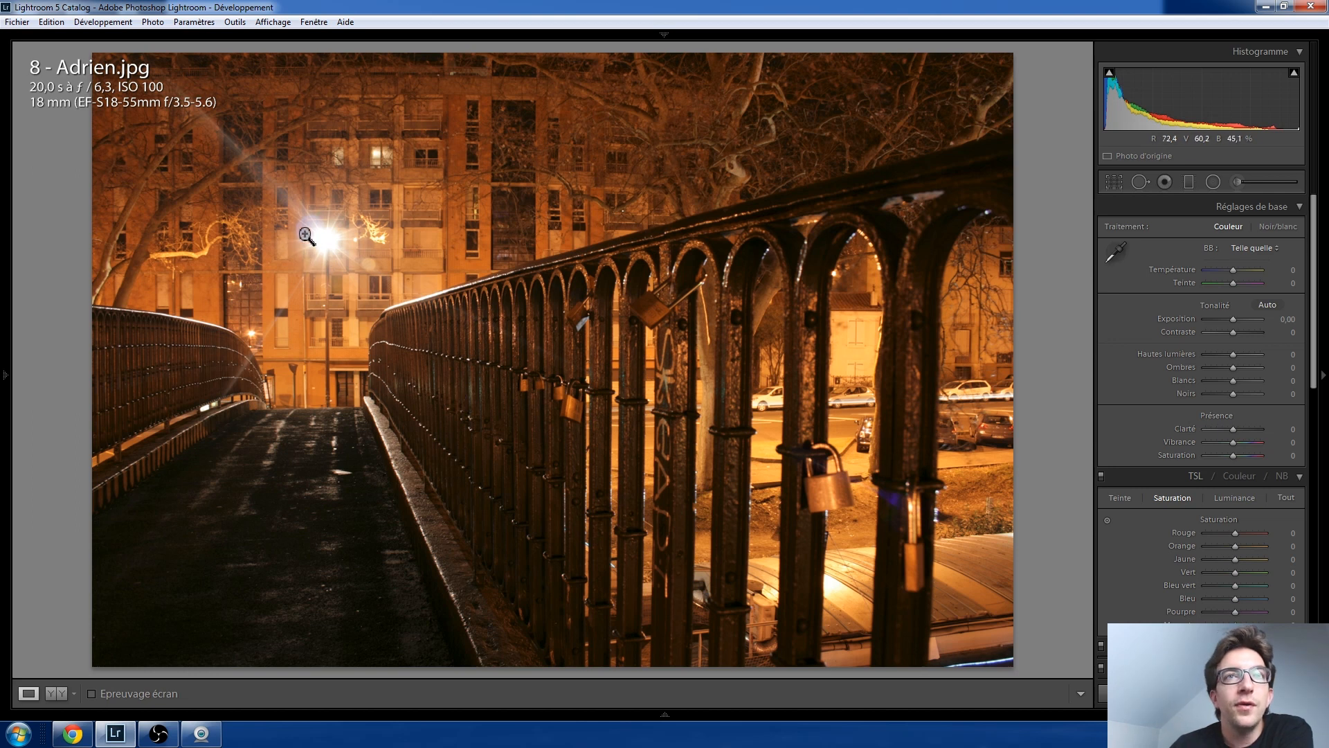
pyautogui.click(332, 241)
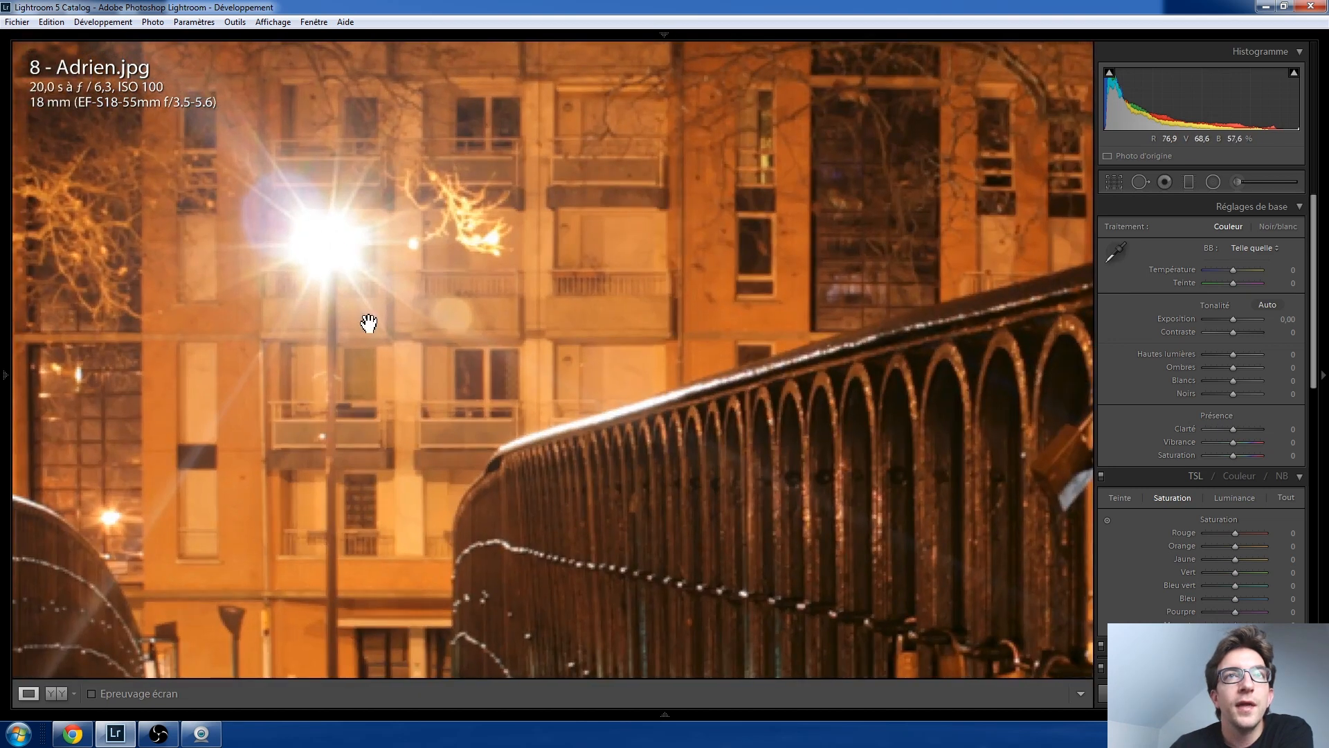
pyautogui.moveTo(335, 243); pyautogui.dragTo(351, 328)
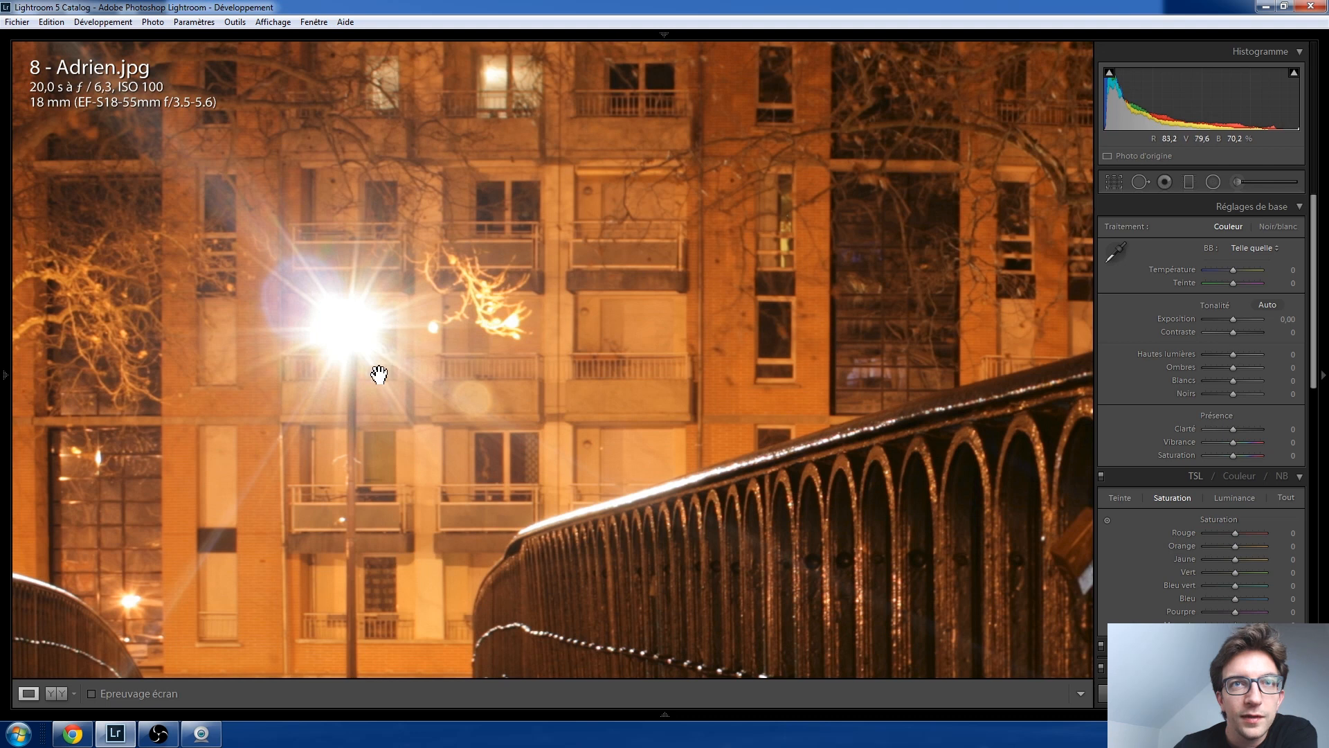
pyautogui.click(385, 333)
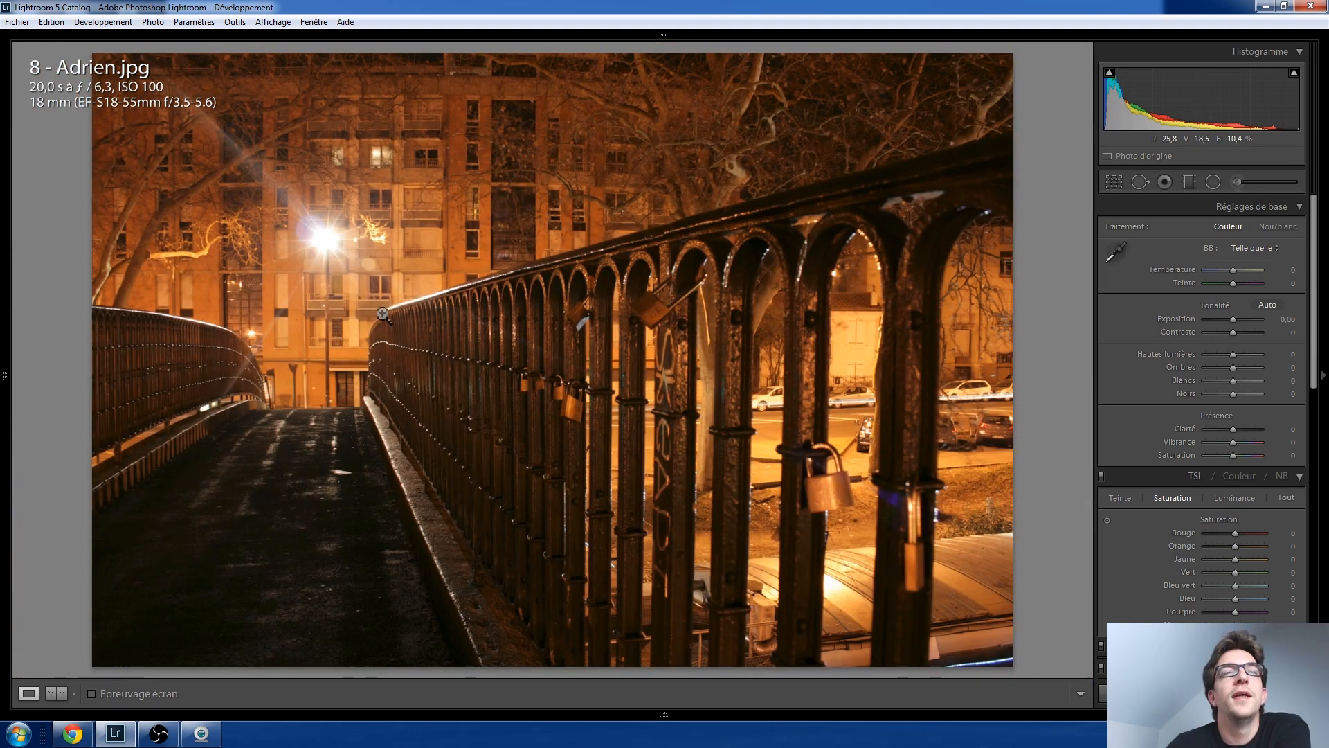
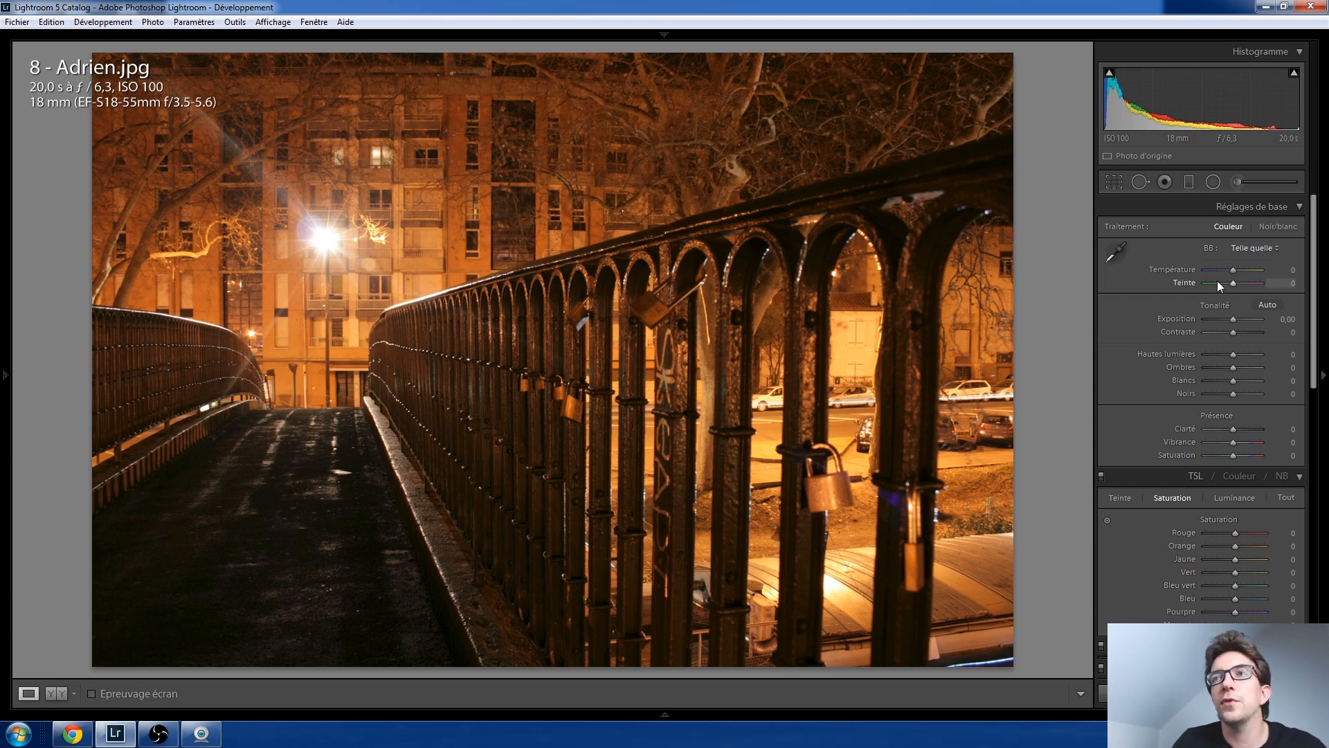
# Step: Cool the night bridge photo's white balance by setting its temperature to -65
pyautogui.moveTo(1232, 270); pyautogui.dragTo(1223, 270)
pyautogui.press('Down')
pyautogui.press('Down')
pyautogui.press('Down')
pyautogui.press('Down')
pyautogui.press('Down')
pyautogui.press('Down')
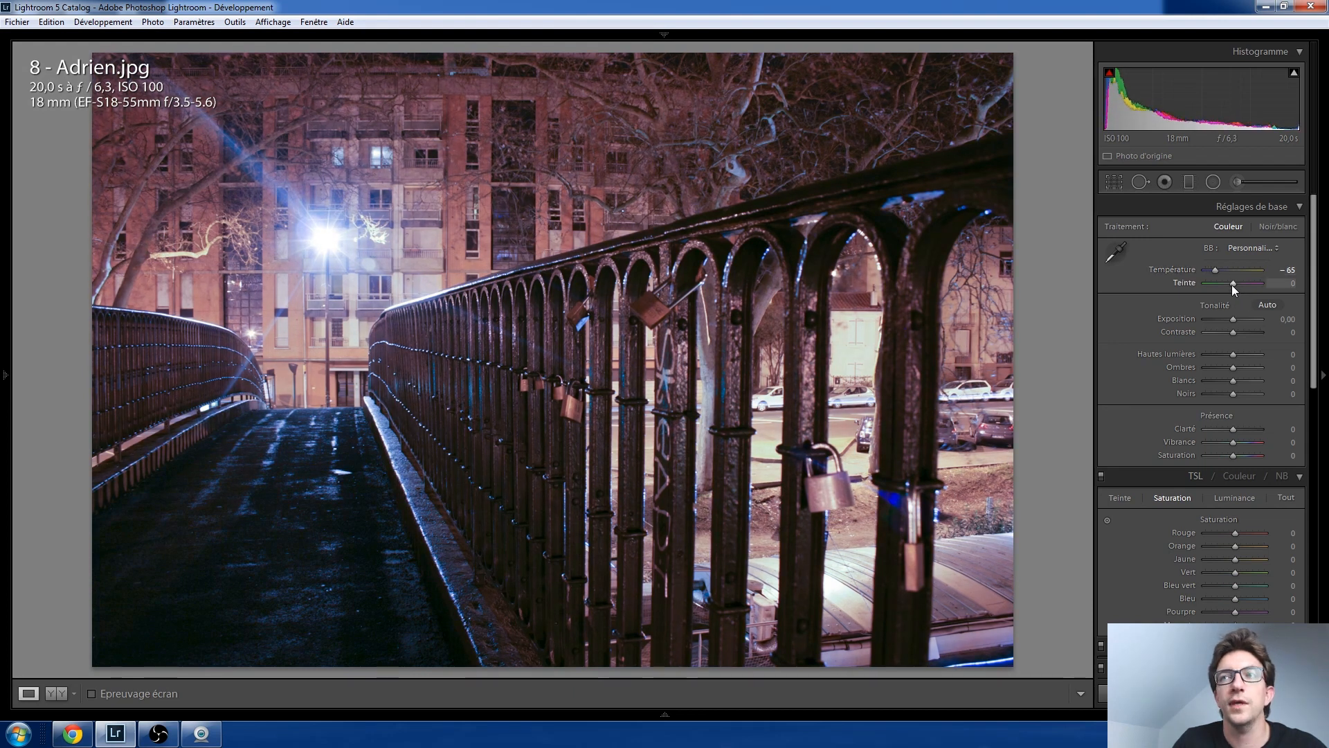
# Step: Set the night bridge photo's tint to -20 and its temperature to -55
pyautogui.press('Down')
pyautogui.press('Down')
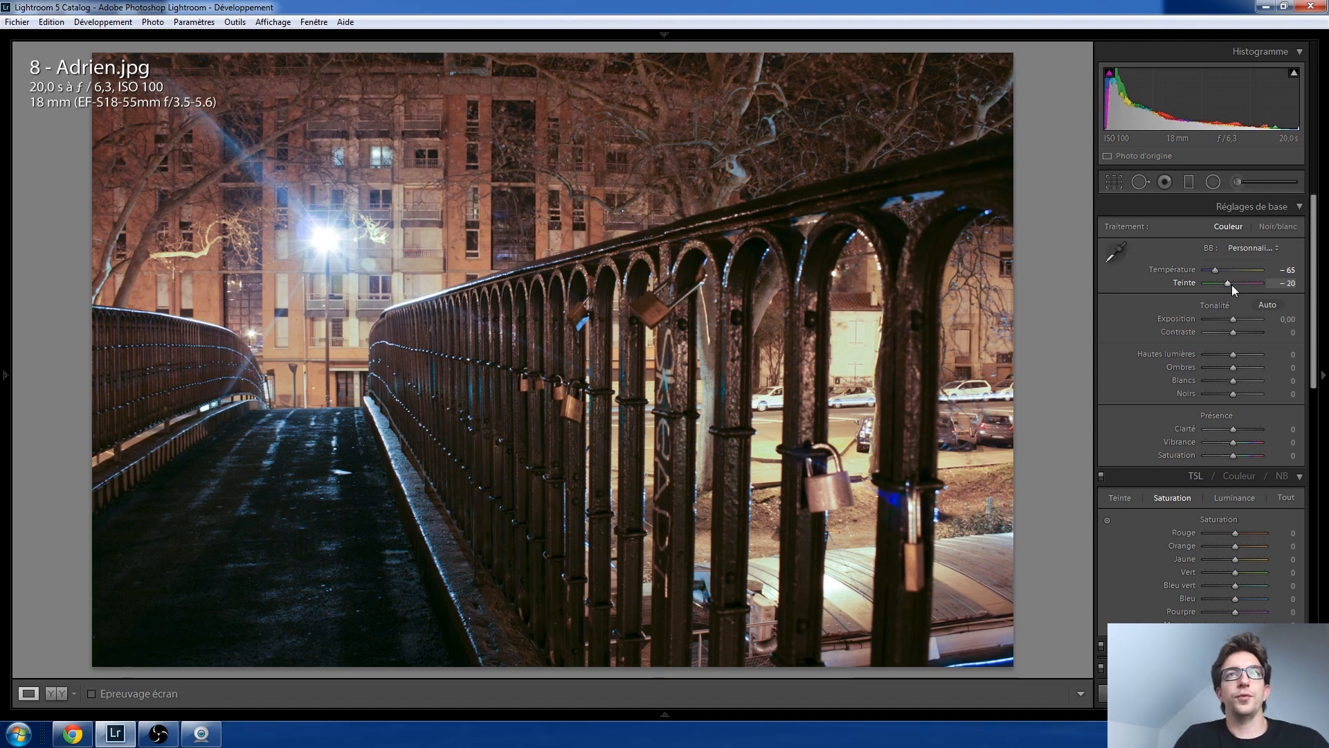
pyautogui.press('Up')
pyautogui.press('Up')
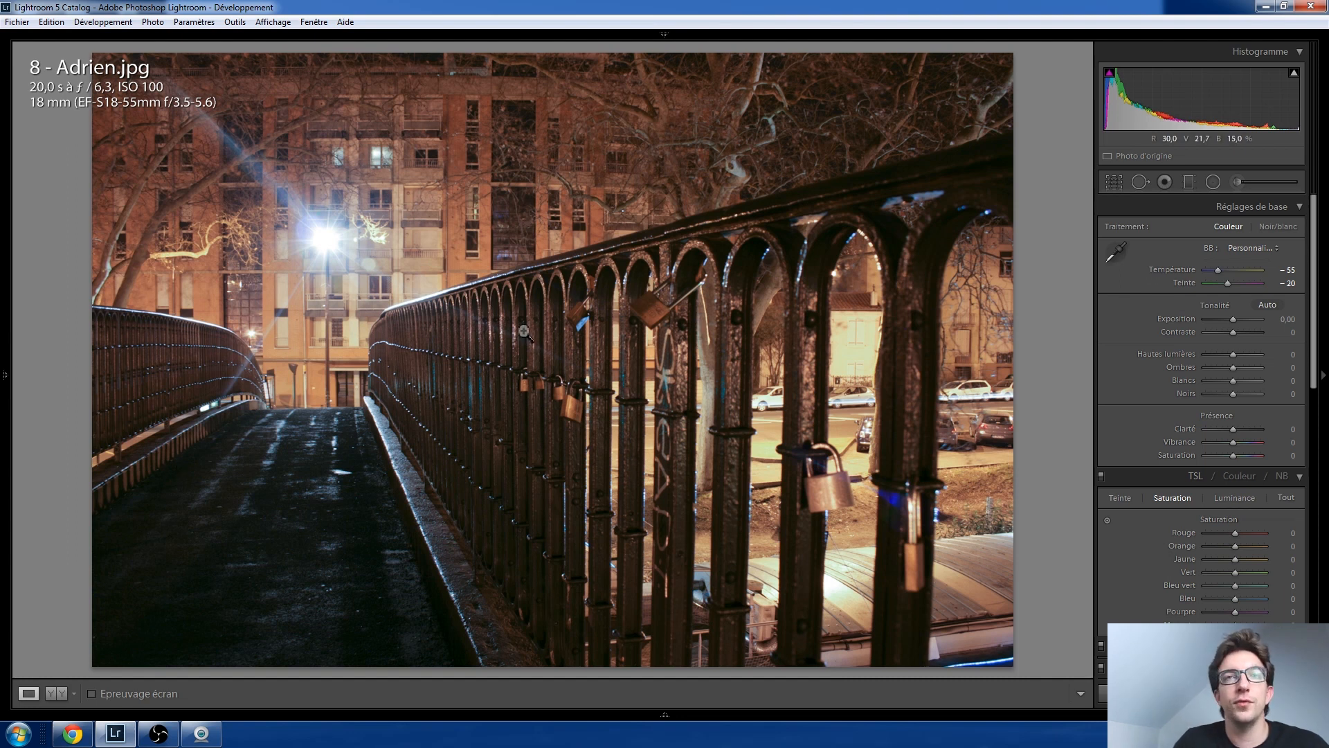
# Step: Convert the bridge photo to black and white and raise its shadows to +100
pyautogui.click(1278, 474)
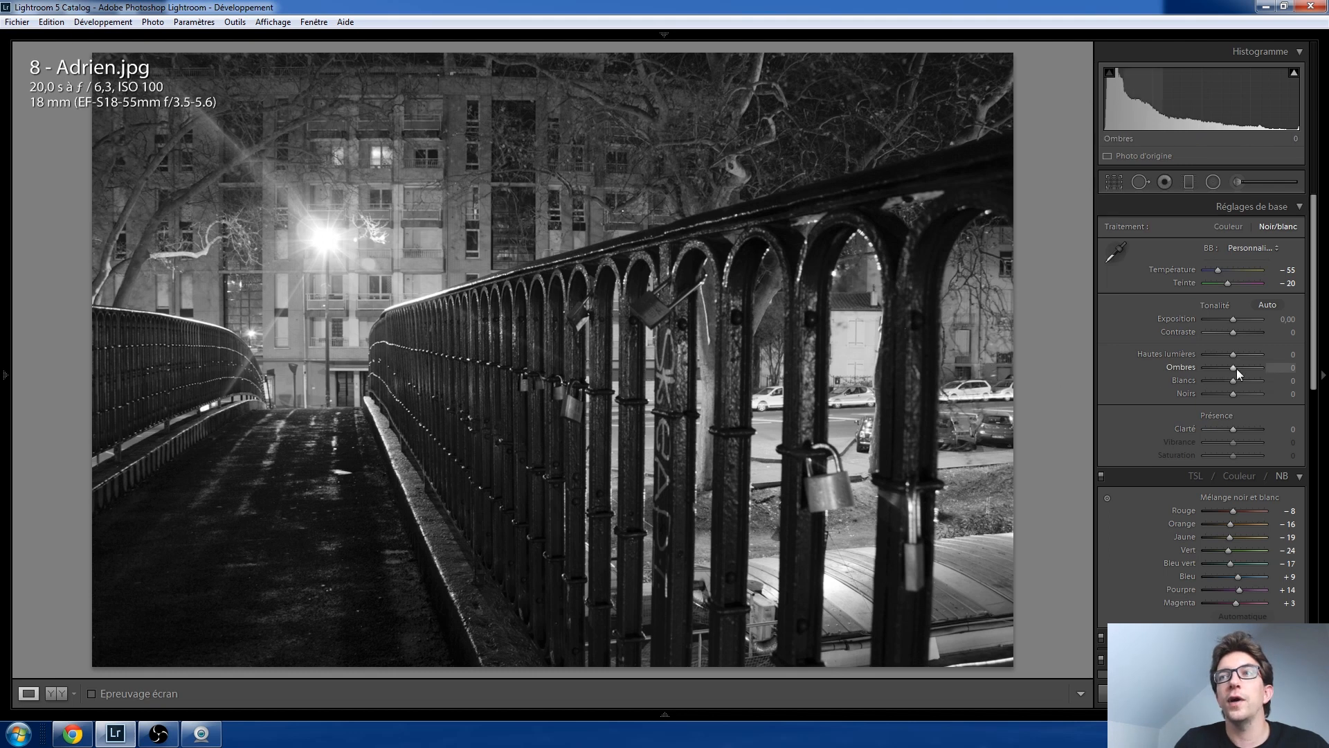
pyautogui.hotkey('shift', 'Up')
pyautogui.hotkey('shift', 'Up')
pyautogui.hotkey('shift', 'Up')
pyautogui.hotkey('shift', 'Up')
pyautogui.hotkey('shift', 'Up')
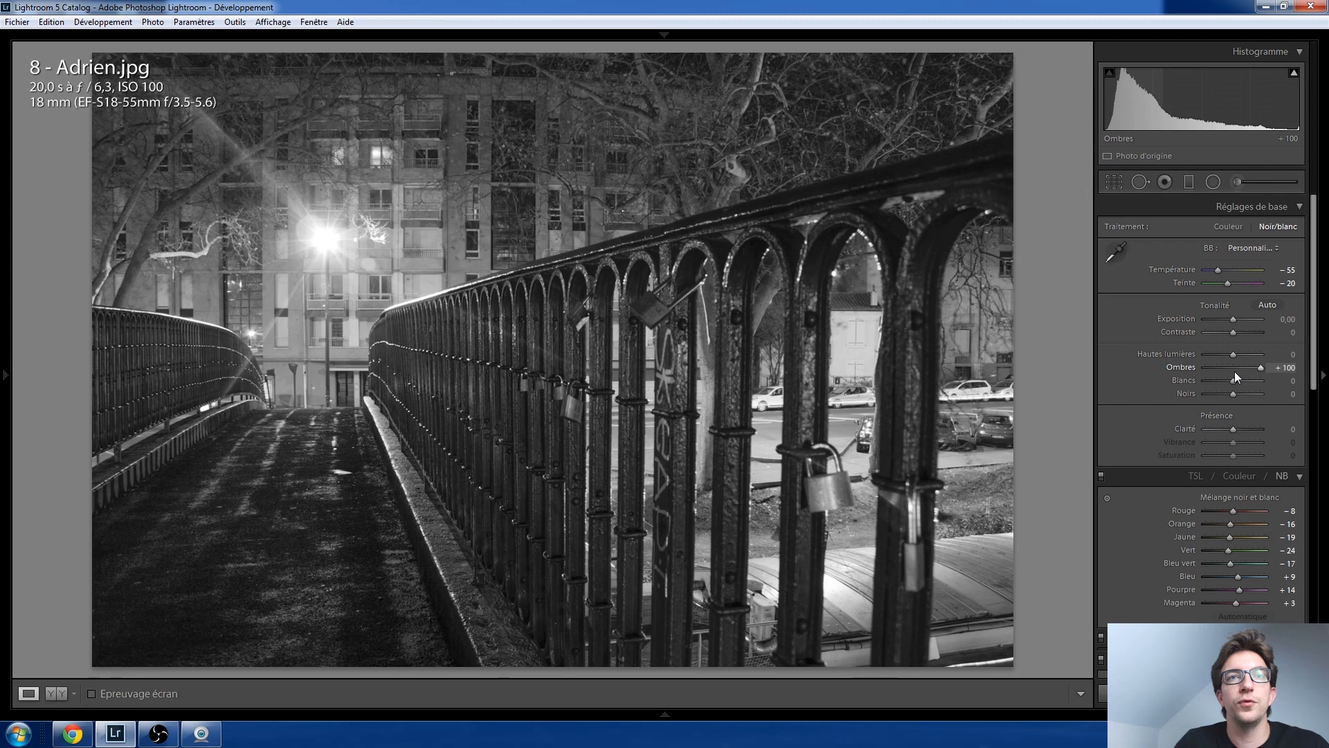
# Step: Brighten the bridge photo by setting its exposure to +1.00
pyautogui.hotkey('shift', 'Up')
pyautogui.hotkey('shift', 'Up')
pyautogui.hotkey('shift', 'Up')
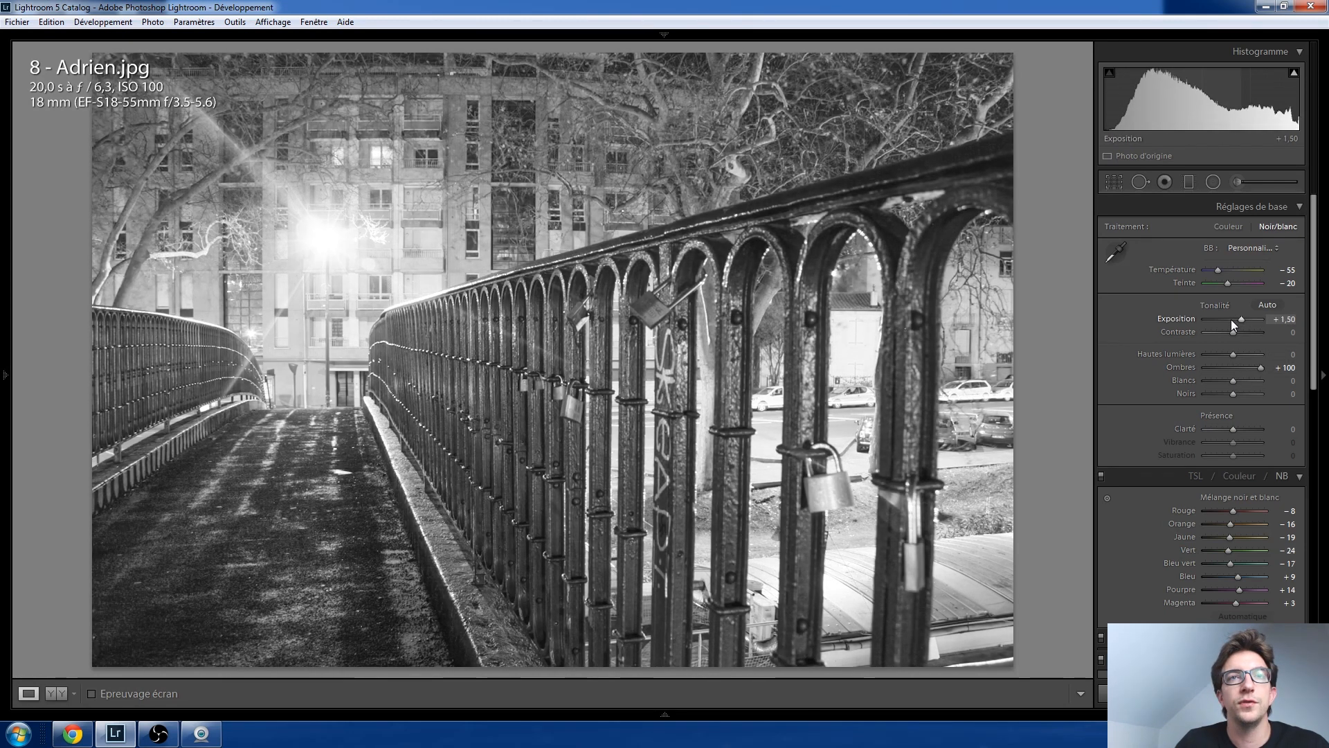
pyautogui.hotkey('shift', 'Down')
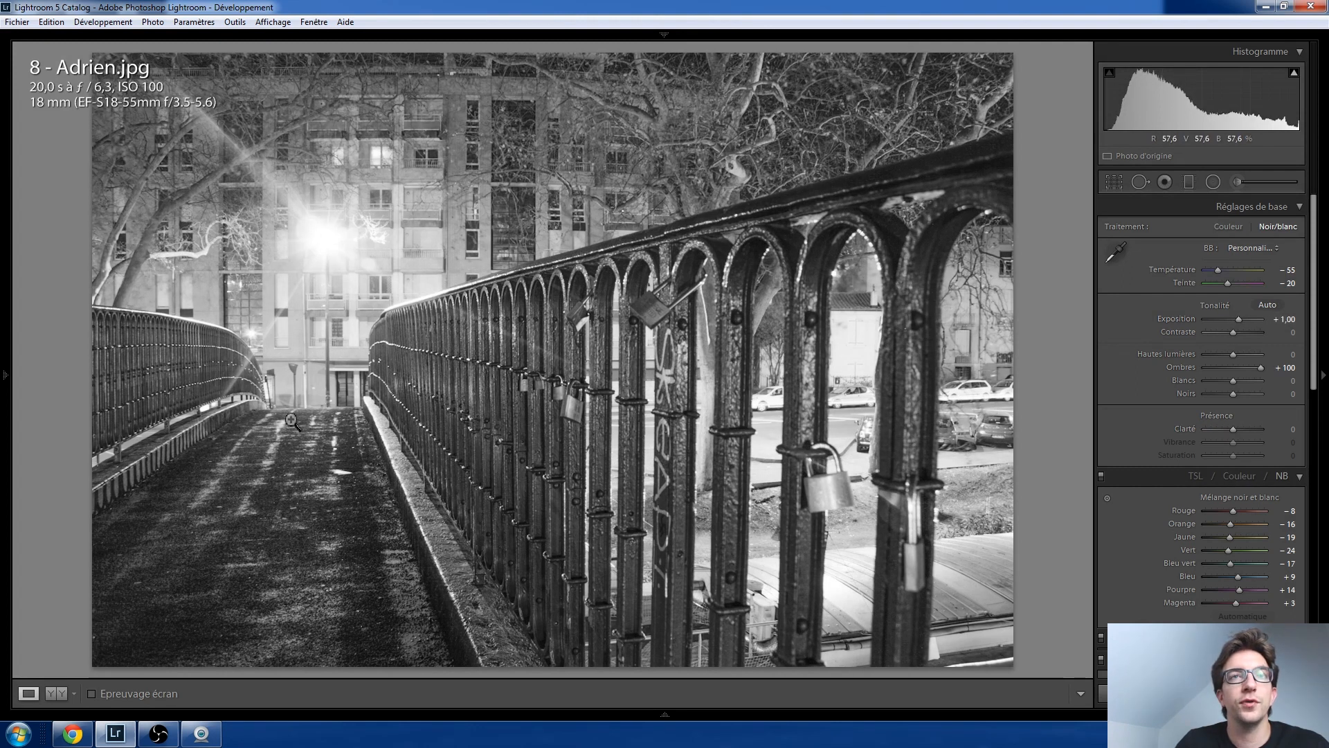
# Step: Set the bridge photo's whites to +20 and its blacks to -40
pyautogui.click(1237, 381)
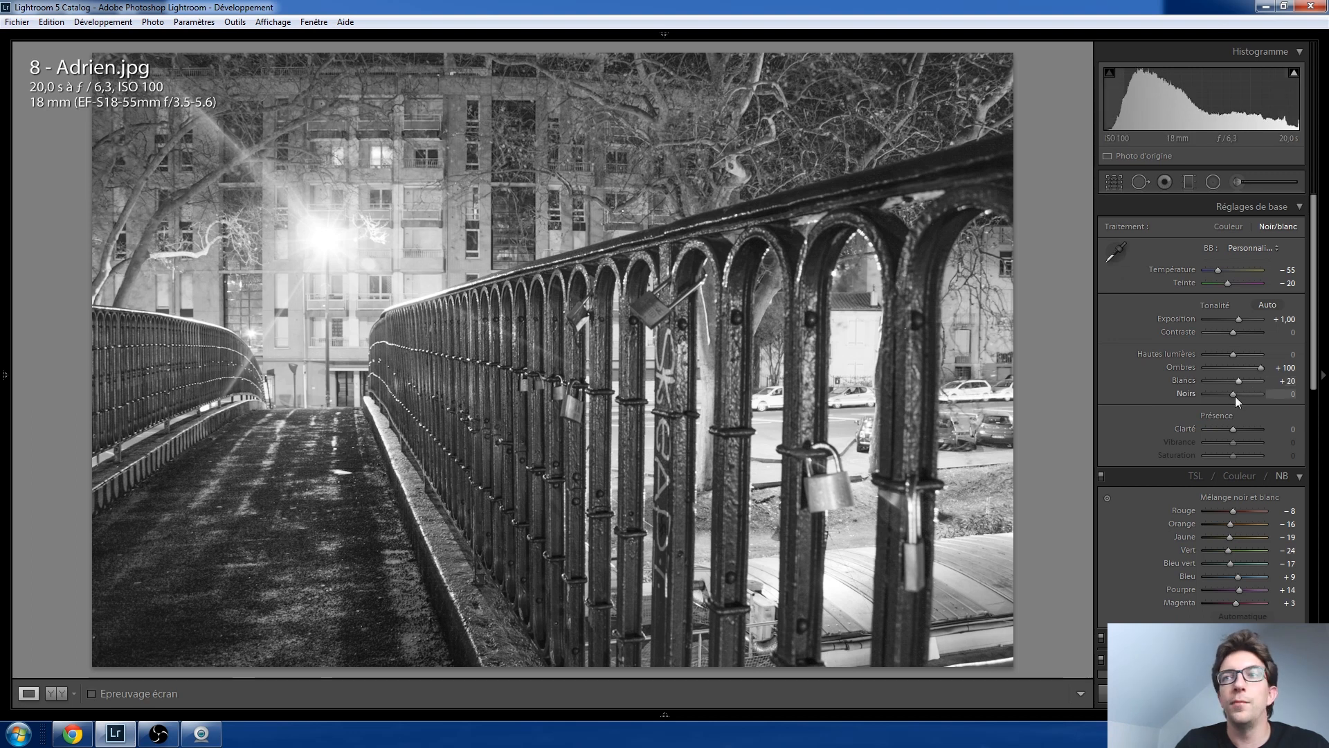
pyautogui.press('Down')
pyautogui.press('Down')
pyautogui.press('Down')
pyautogui.press('Down')
pyautogui.press('Down')
pyautogui.press('Down')
pyautogui.press('Down')
pyautogui.press('Down')
pyautogui.press('Down')
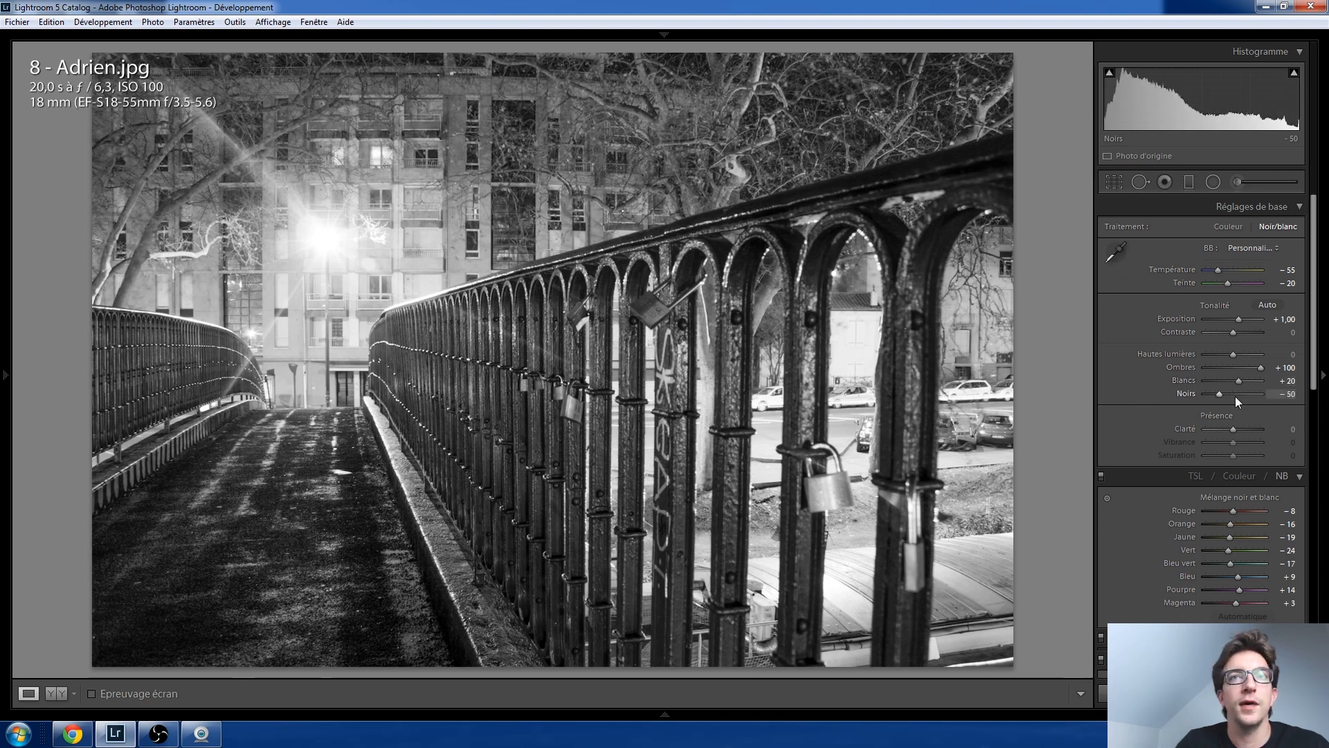
pyautogui.press('Up')
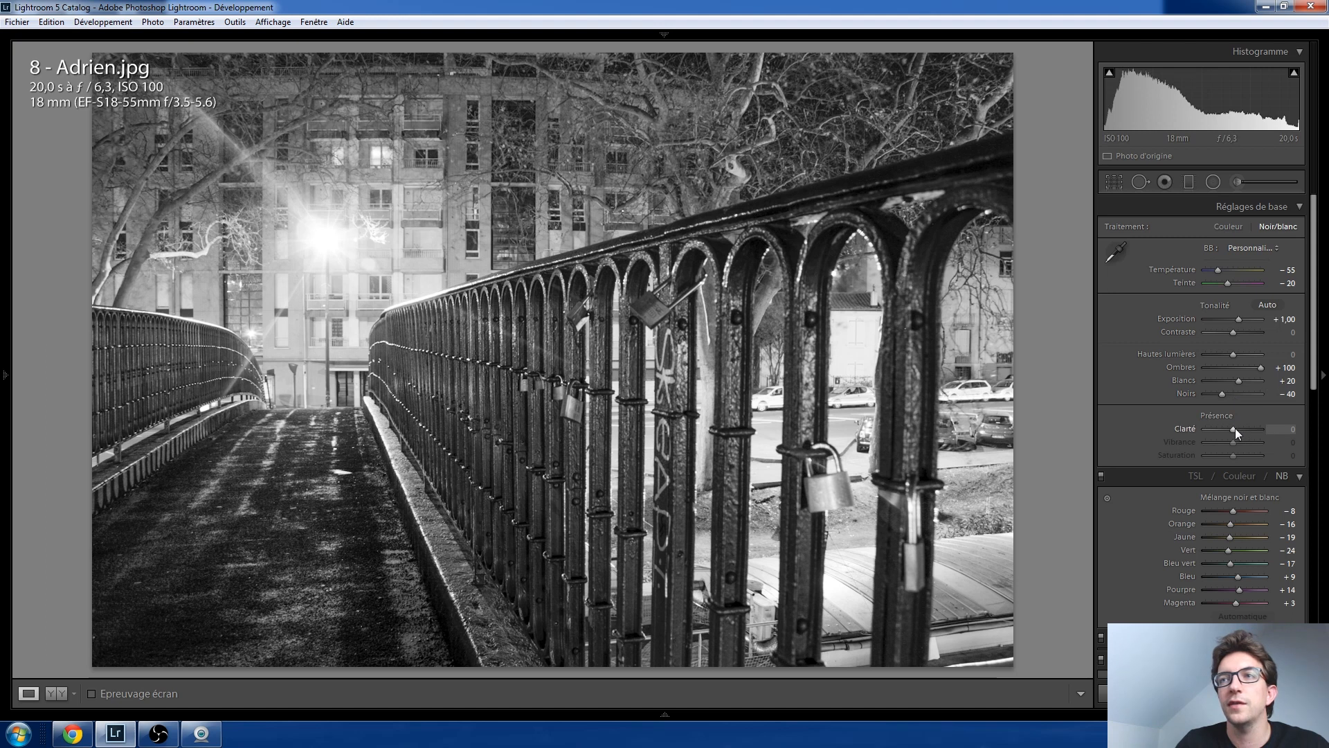
# Step: Try global clarity values of +50, +20 and +30 on the bridge photo
pyautogui.press('Up')
pyautogui.press('Up')
pyautogui.press('Up')
pyautogui.press('Up')
pyautogui.press('Up')
pyautogui.press('Up')
pyautogui.press('Up')
pyautogui.press('Up')
pyautogui.press('Up')
pyautogui.press('Up')
pyautogui.press('Up')
pyautogui.press('Up')
pyautogui.press('Up')
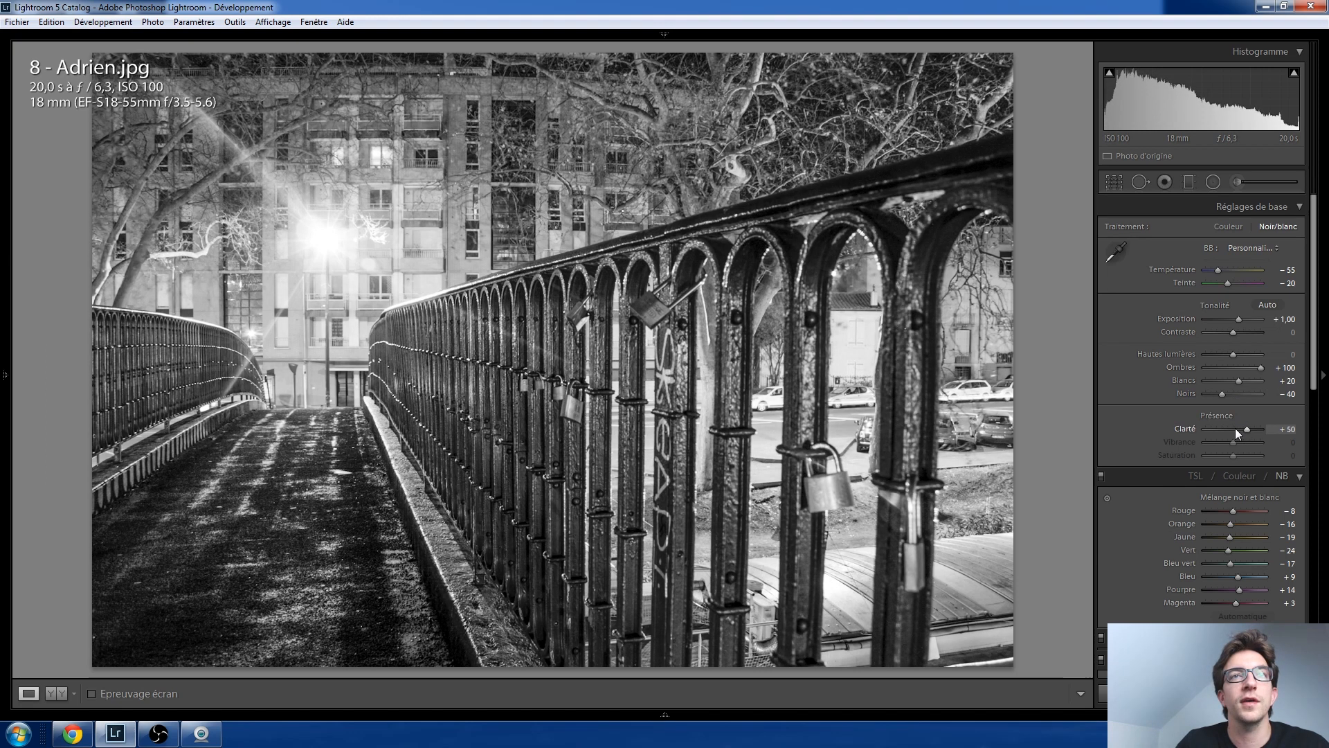
pyautogui.press('Down')
pyautogui.press('Down')
pyautogui.press('Down')
pyautogui.press('Down')
pyautogui.press('Down')
pyautogui.press('Down')
pyautogui.press('Down')
pyautogui.press('Down')
pyautogui.press('Down')
pyautogui.press('Down')
pyautogui.press('Down')
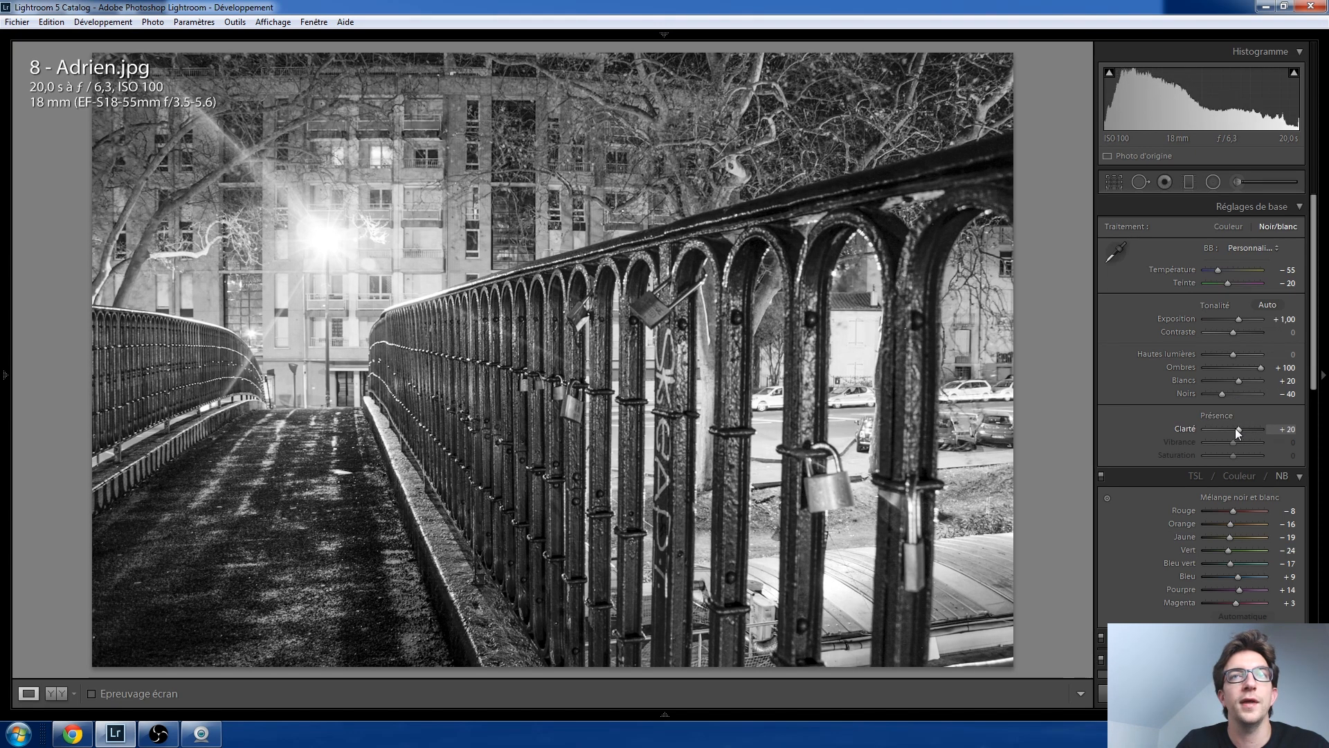
pyautogui.press('Down')
pyautogui.press('Up')
pyautogui.press('Up')
pyautogui.press('Up')
pyautogui.press('Up')
pyautogui.press('Up')
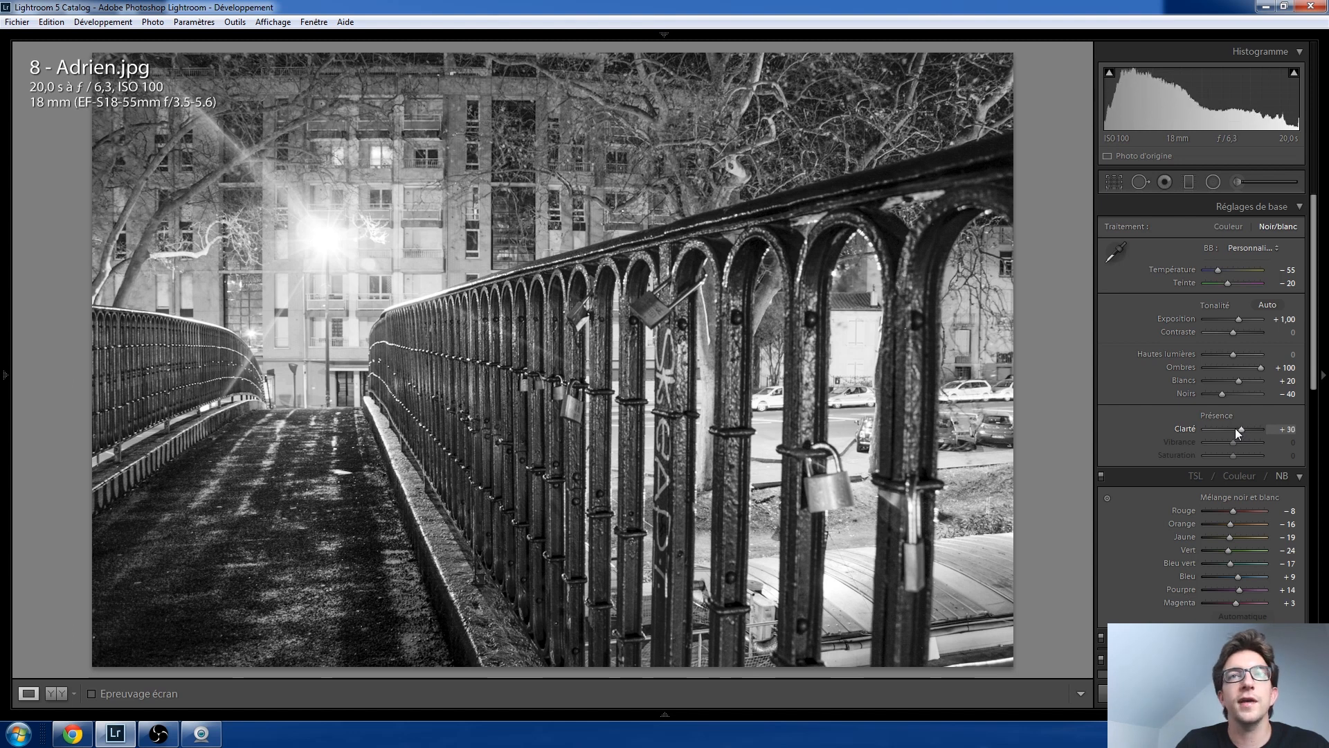
pyautogui.moveTo(152, 675)
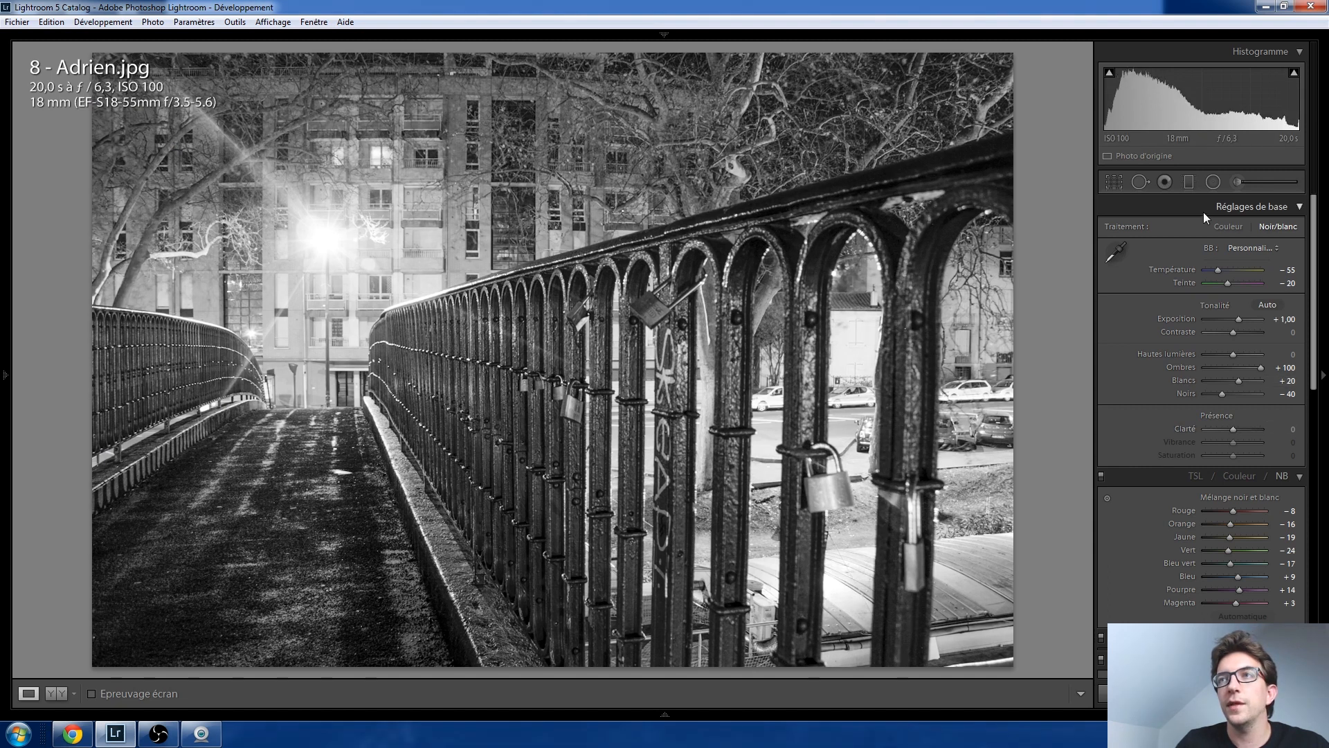
# Step: Paint an adjustment brush mask with clarity 100 over the bridge's walkway and railings
pyautogui.press('k')
pyautogui.doubleClick(1241, 344)
pyautogui.moveTo(1221, 333); pyautogui.dragTo(1264, 332)
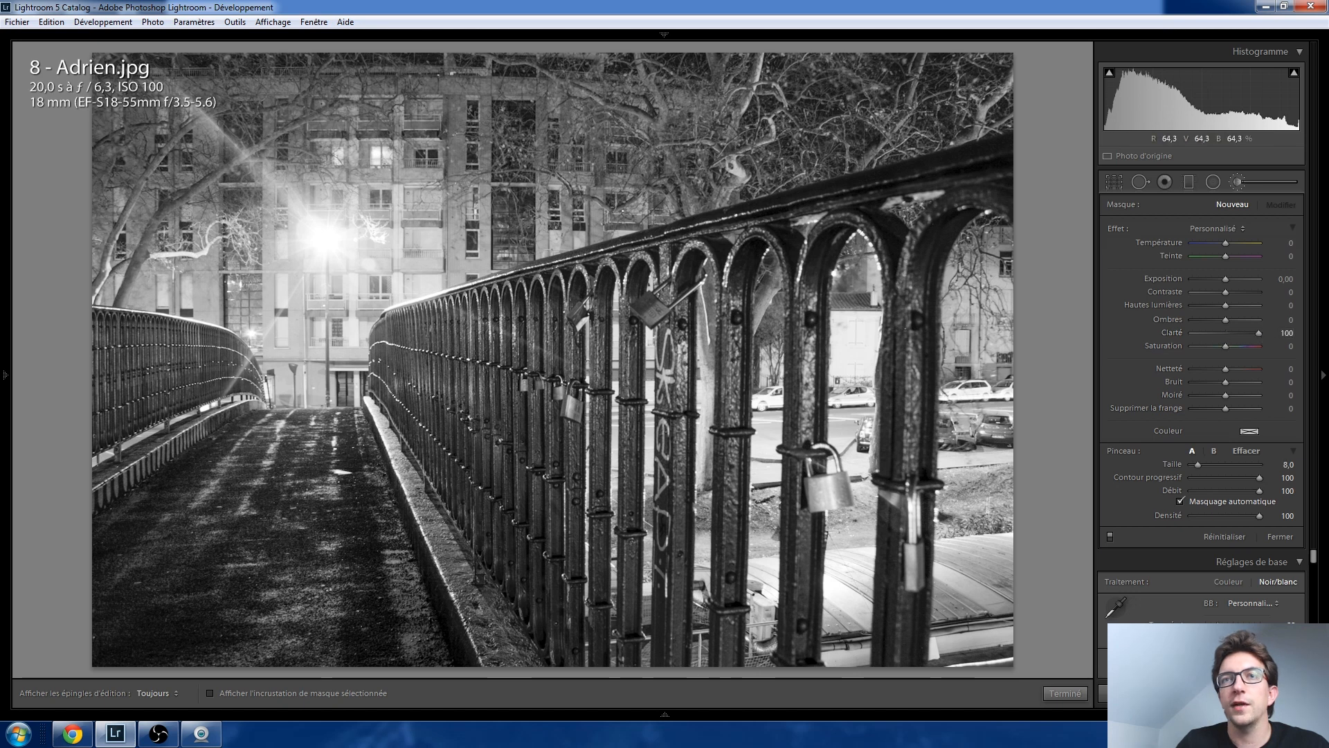
pyautogui.scroll(3, 553, 360)
pyautogui.press('h')
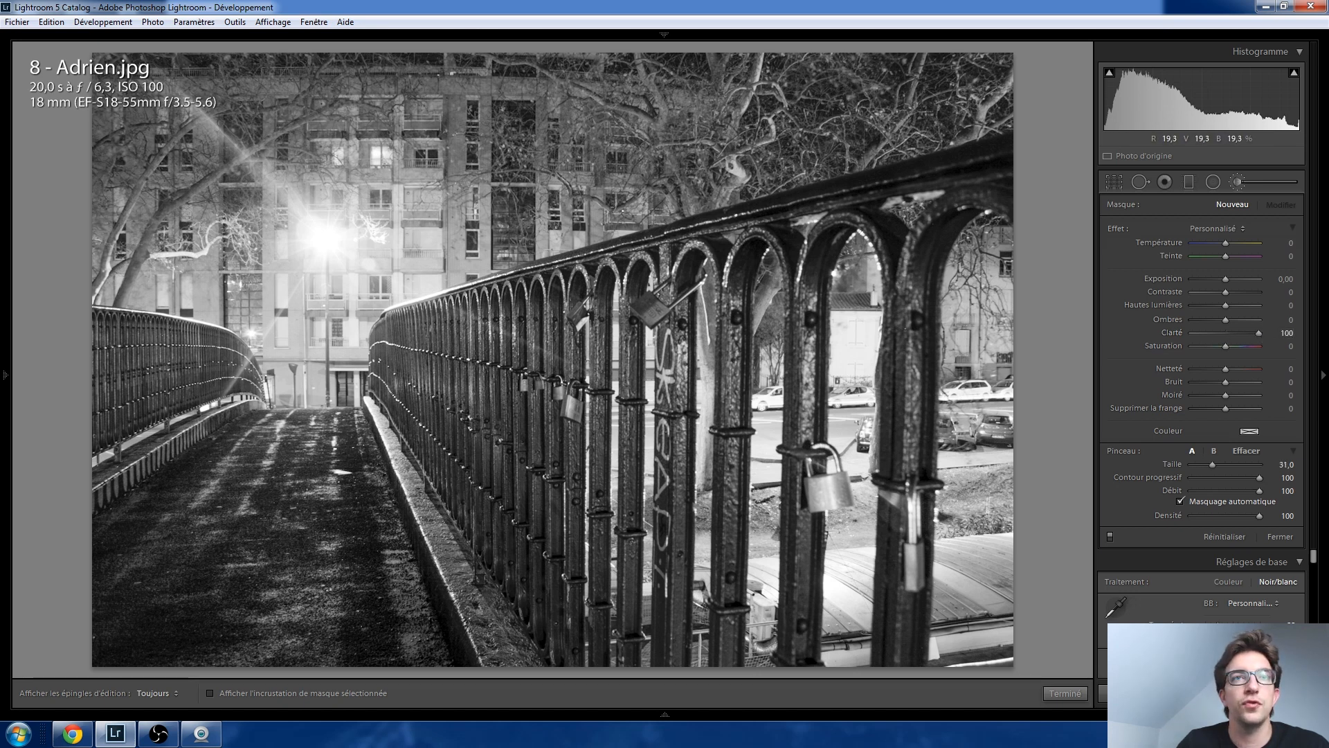
pyautogui.moveTo(10, 408)
pyautogui.mouseDown()
pyautogui.moveTo(214, 533)
pyautogui.moveTo(415, 498)
pyautogui.moveTo(554, 346)
pyautogui.moveTo(782, 208)
pyautogui.moveTo(706, 533)
pyautogui.moveTo(959, 578)
pyautogui.mouseUp()
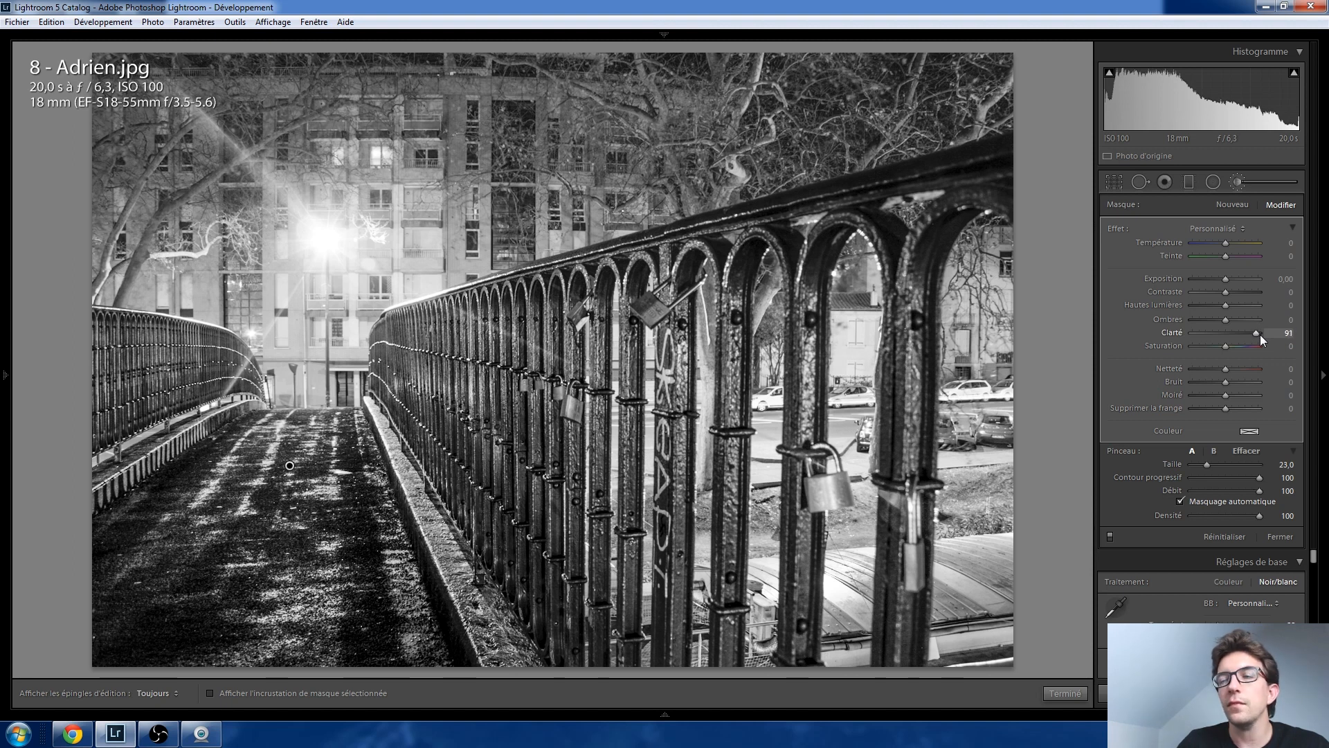
# Step: Add a new brush mask with clarity -100, paint the background between the large railing bars with a smaller brush, and close the brush
pyautogui.moveTo(1260, 334); pyautogui.dragTo(1204, 334)
pyautogui.click(1231, 204)
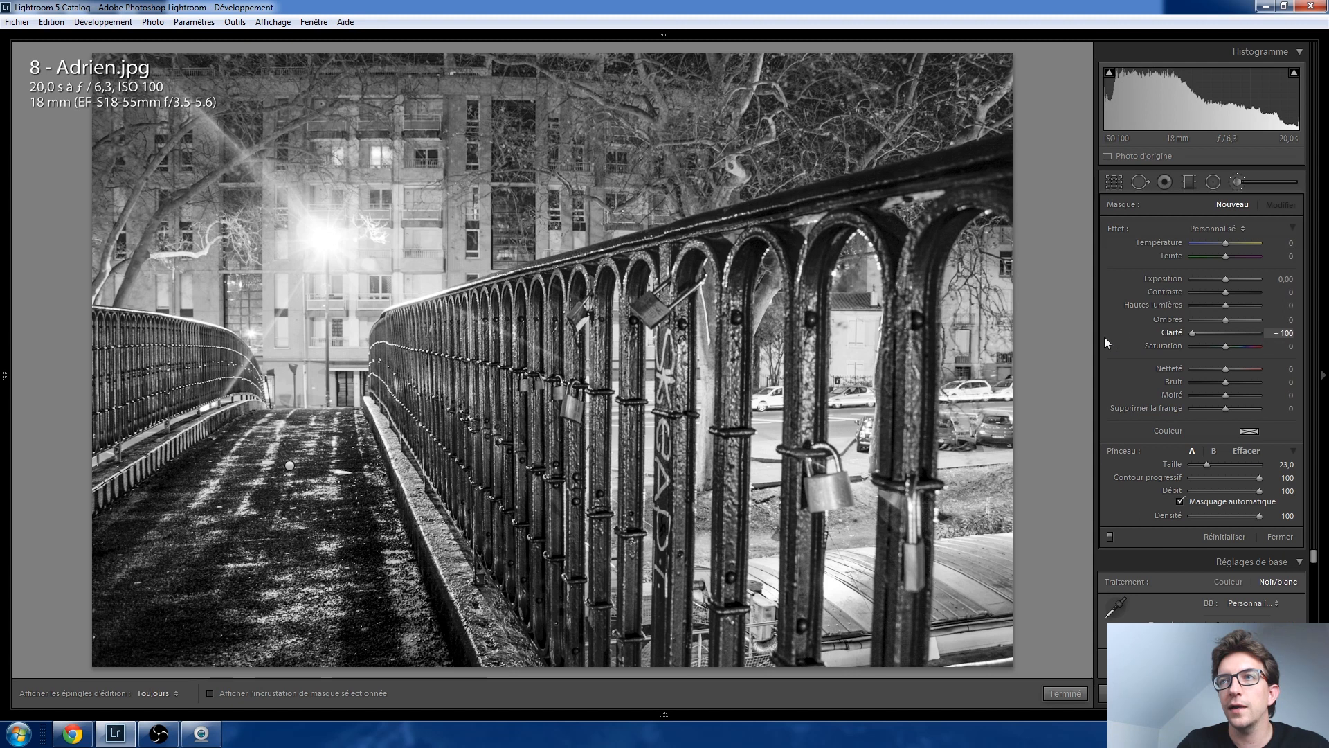
pyautogui.scroll(-5, 933, 339)
pyautogui.moveTo(953, 226)
pyautogui.mouseDown()
pyautogui.moveTo(985, 273)
pyautogui.moveTo(967, 602)
pyautogui.mouseUp()
pyautogui.scroll(-4, 848, 256)
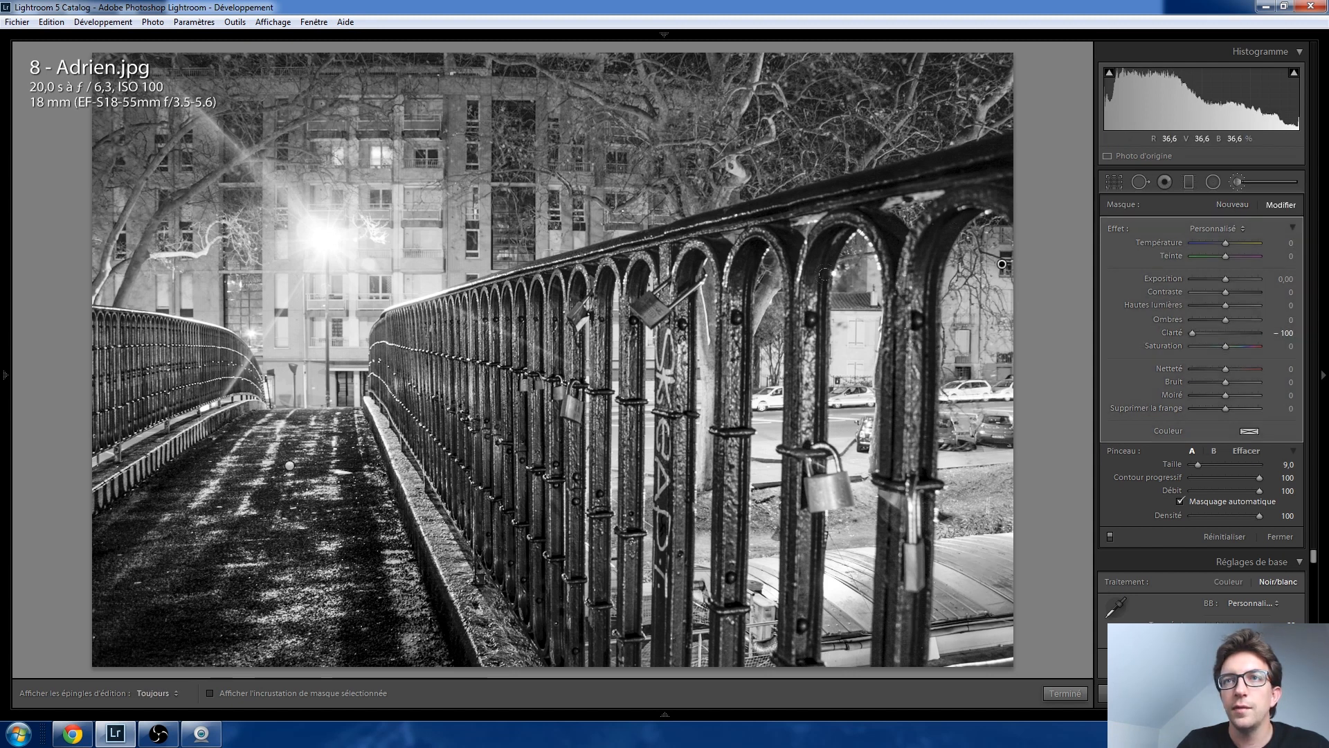
pyautogui.moveTo(851, 259)
pyautogui.mouseDown()
pyautogui.moveTo(804, 580)
pyautogui.moveTo(813, 635)
pyautogui.moveTo(840, 652)
pyautogui.mouseUp()
pyautogui.moveTo(749, 281)
pyautogui.mouseDown()
pyautogui.moveTo(768, 304)
pyautogui.moveTo(762, 553)
pyautogui.moveTo(726, 628)
pyautogui.moveTo(738, 649)
pyautogui.moveTo(758, 647)
pyautogui.mouseUp()
pyautogui.moveTo(693, 284)
pyautogui.mouseDown()
pyautogui.moveTo(698, 498)
pyautogui.moveTo(682, 515)
pyautogui.moveTo(693, 664)
pyautogui.mouseUp()
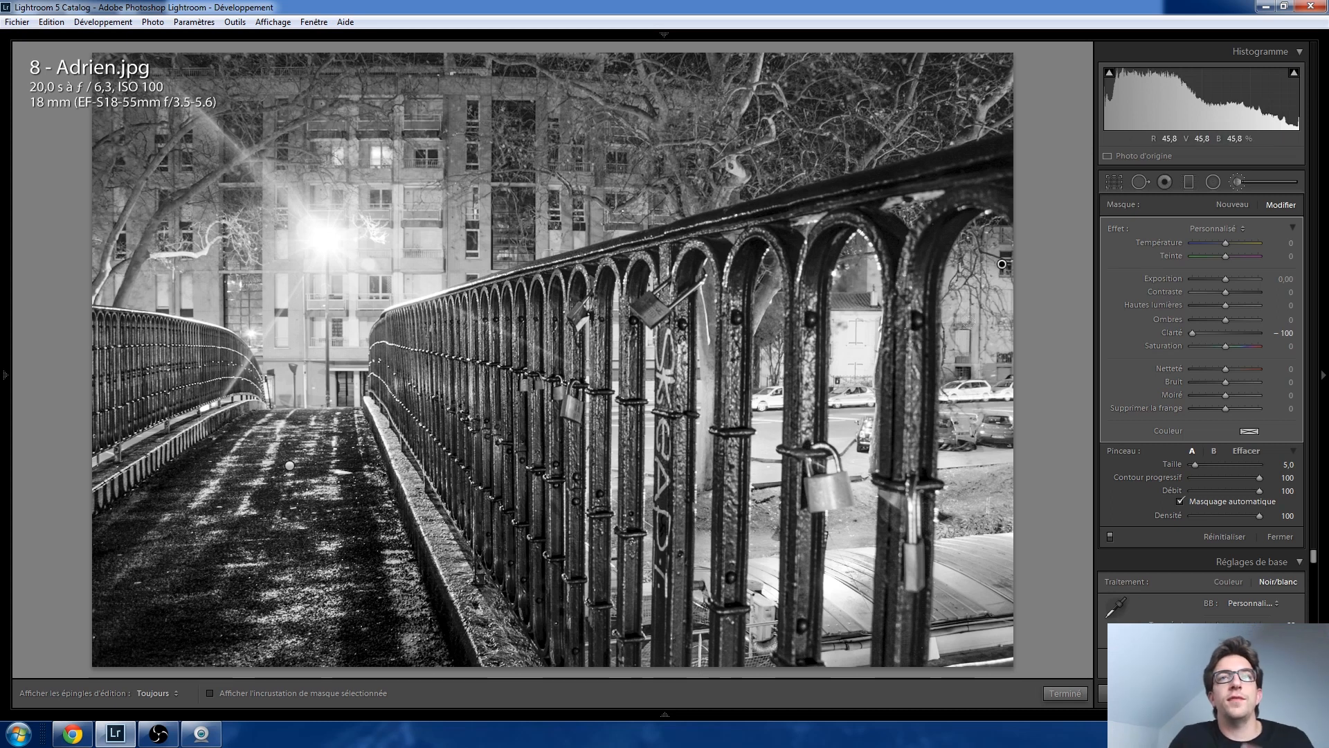
pyautogui.click(1248, 178)
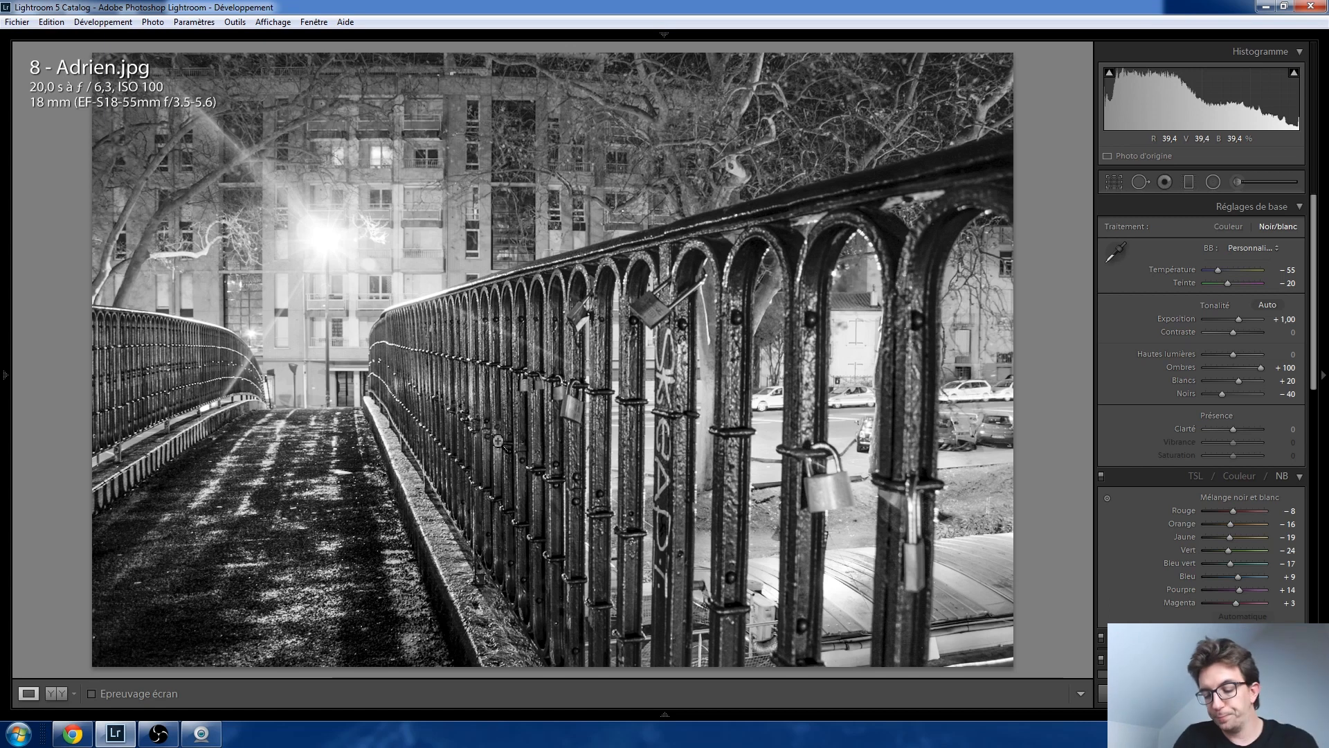
# Step: Move on to the black-and-white cat portrait and examine the sharpness and light of both eyes up close
pyautogui.press('Right')
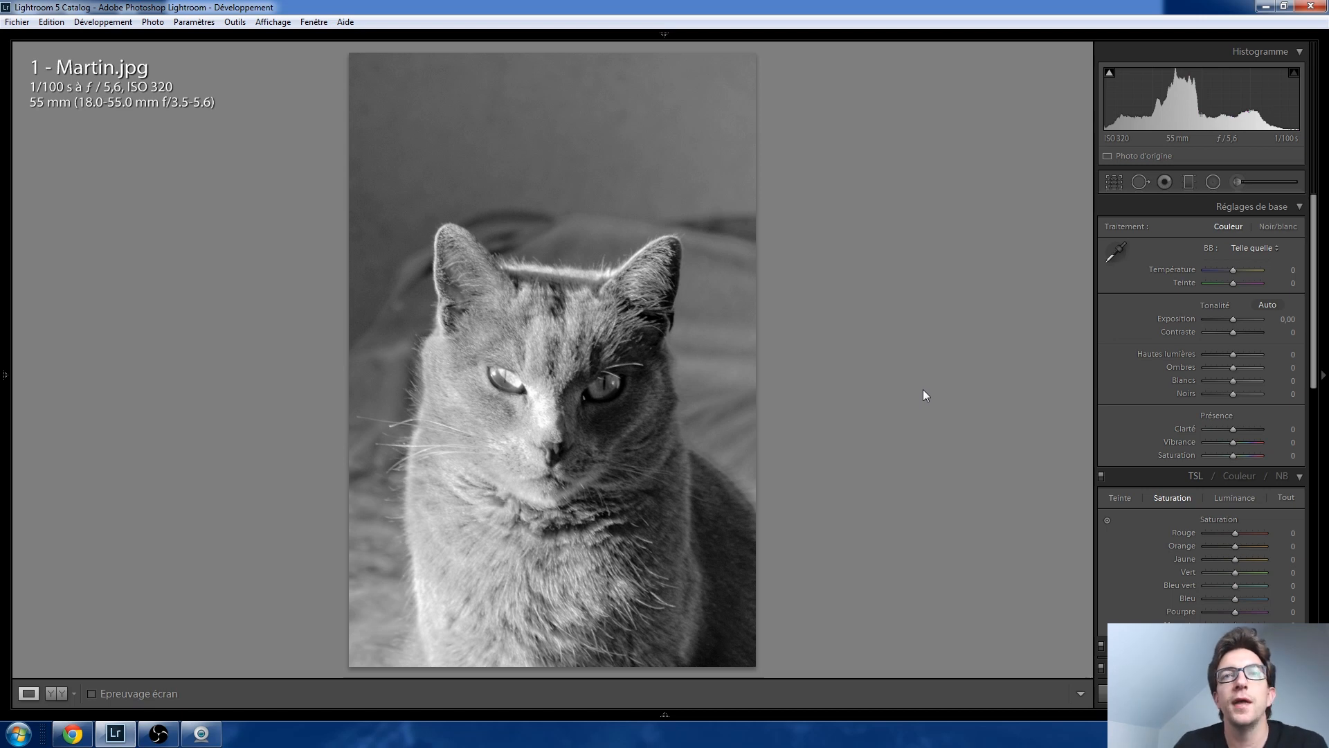
pyautogui.click(609, 385)
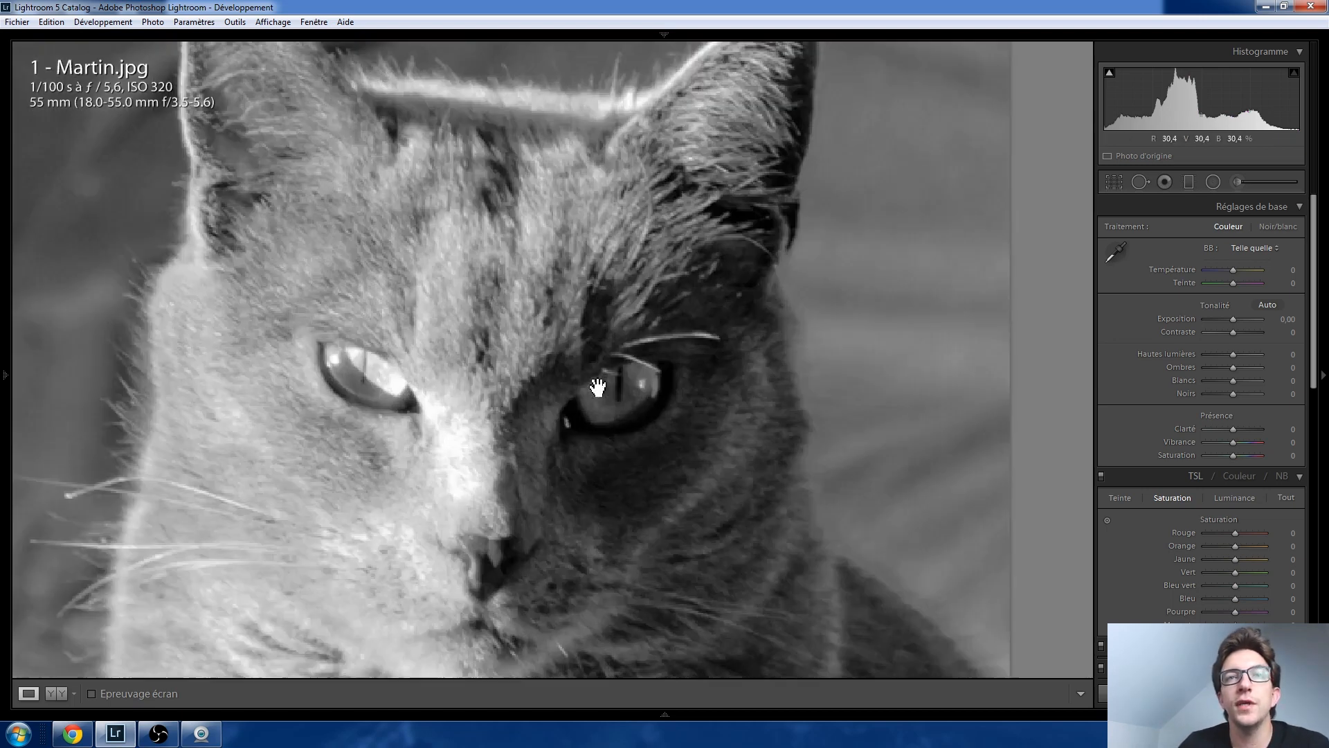
pyautogui.click(439, 374)
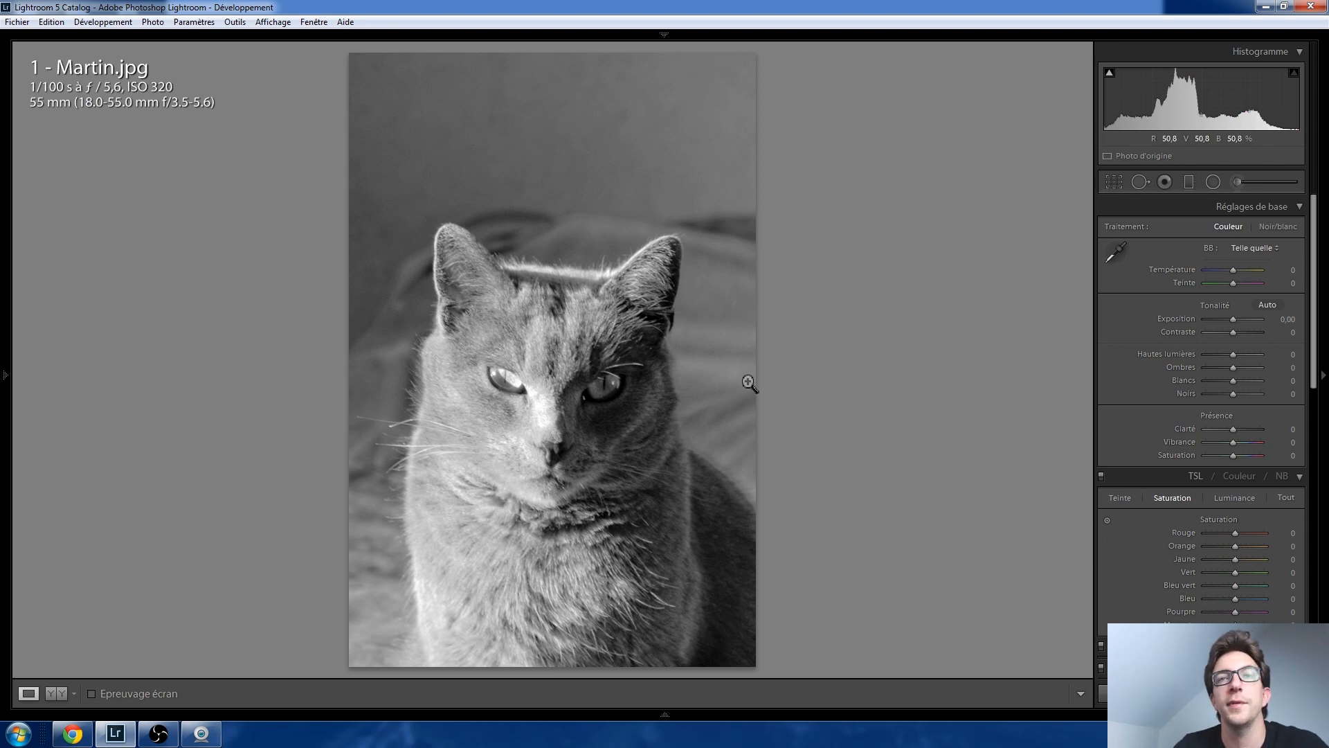
pyautogui.click(604, 405)
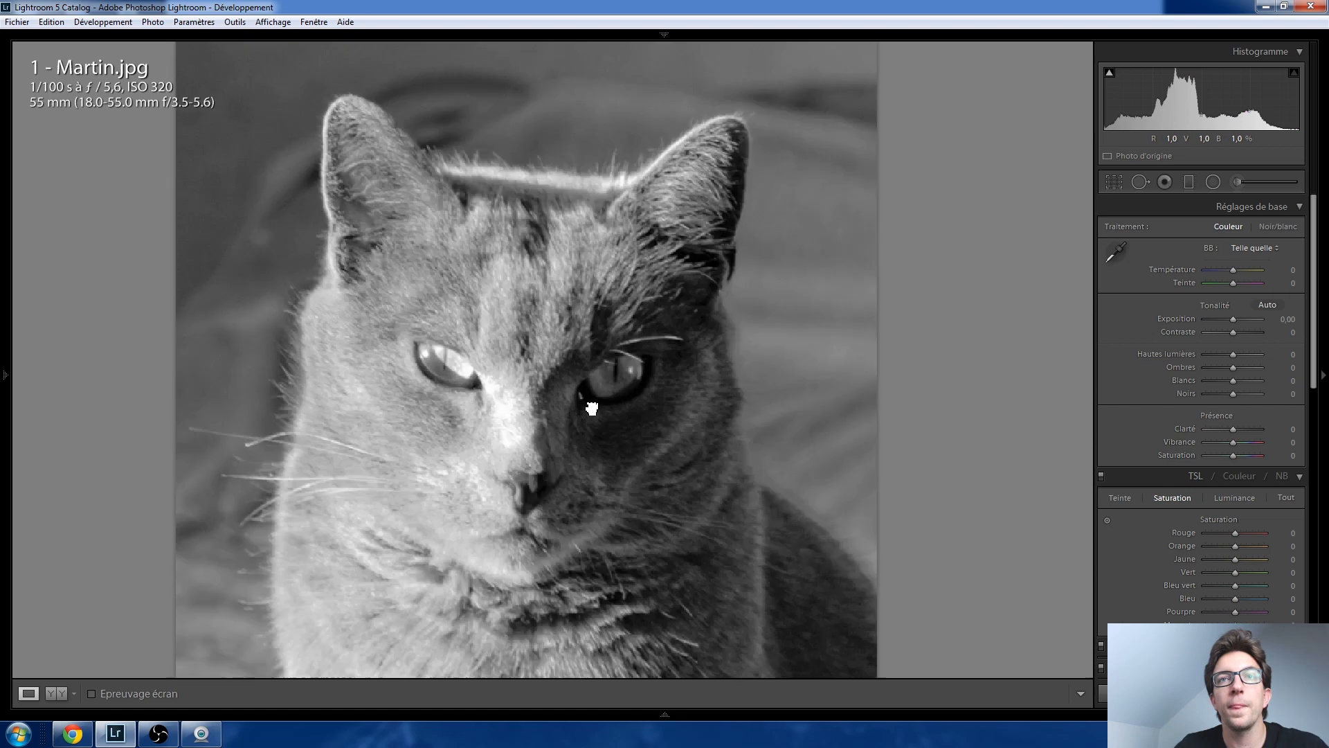
pyautogui.moveTo(466, 362); pyautogui.dragTo(679, 428)
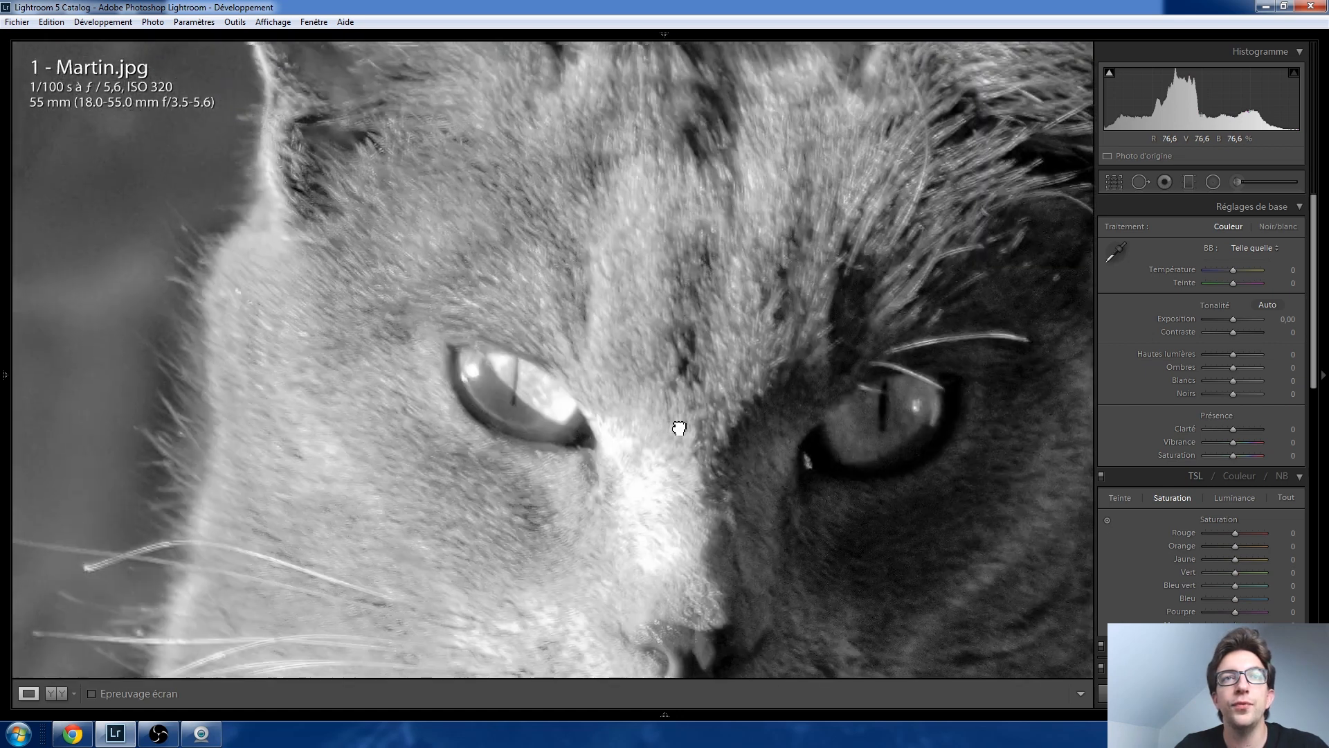
pyautogui.click(518, 365)
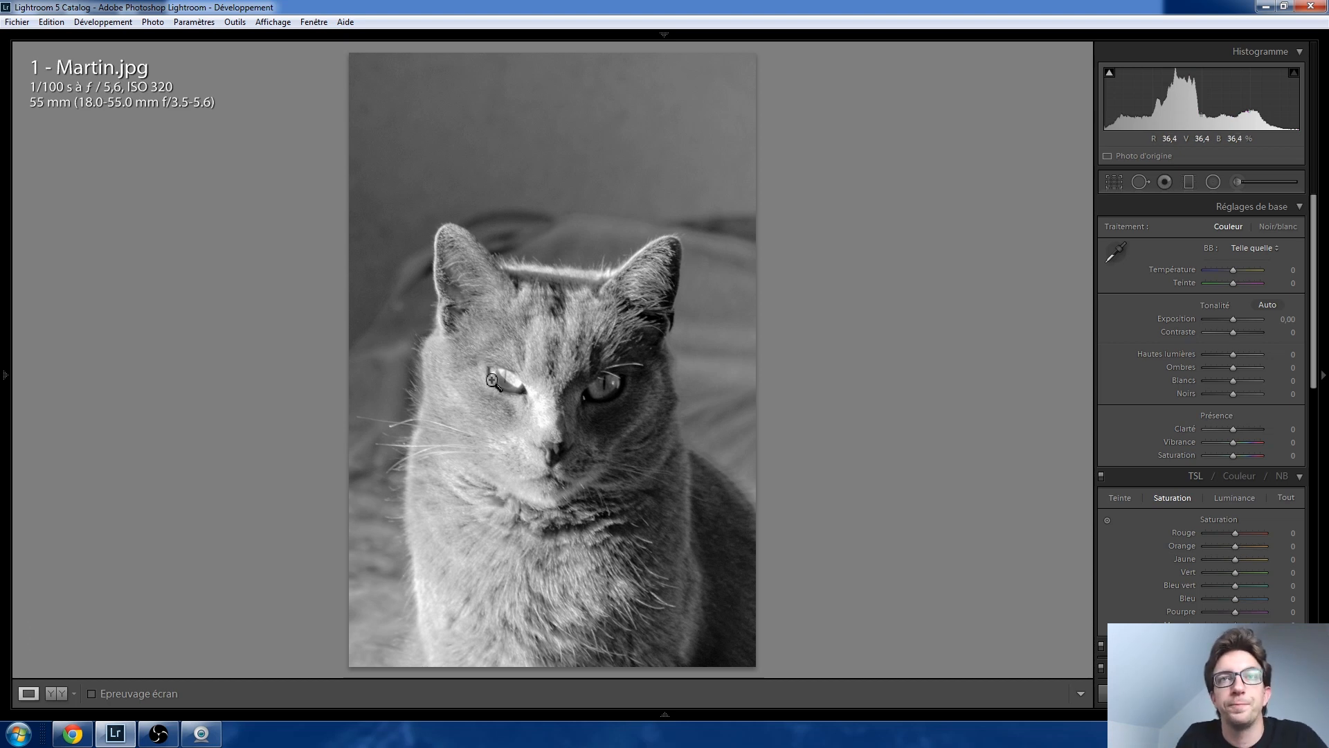
pyautogui.click(524, 379)
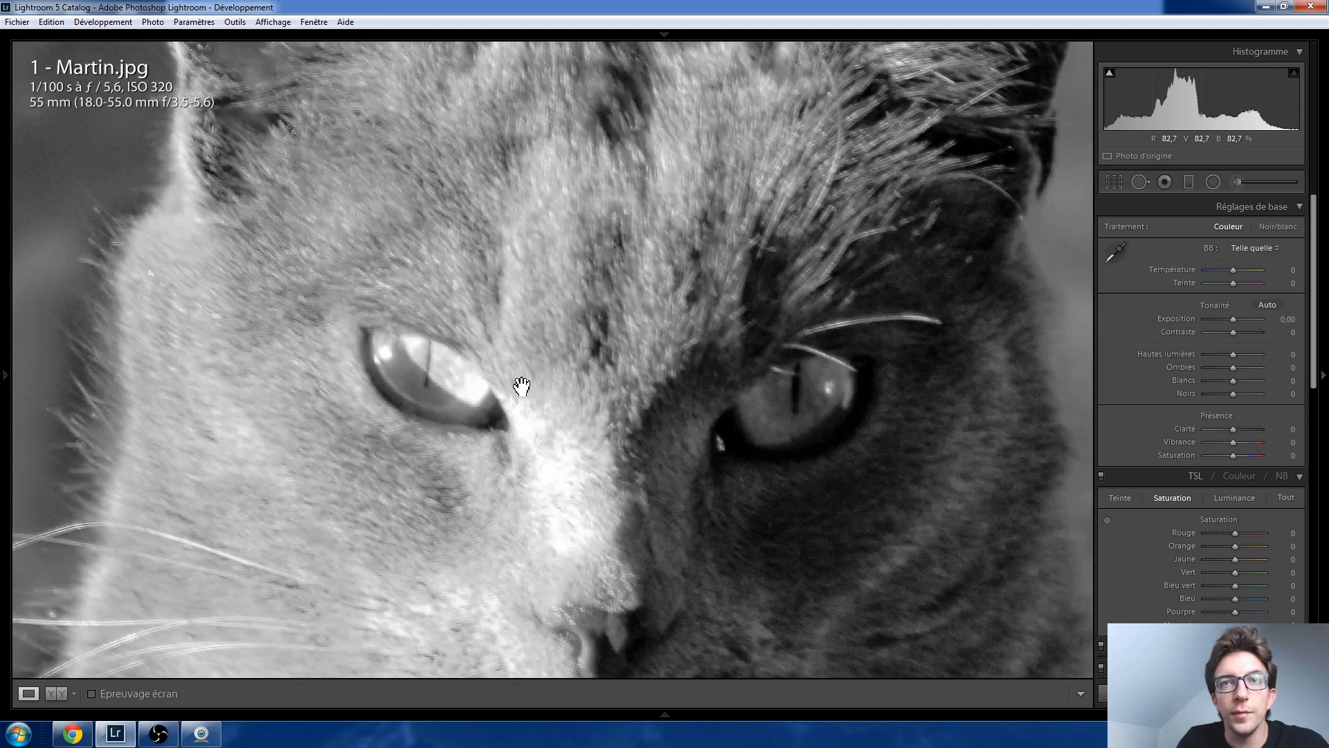
pyautogui.click(520, 385)
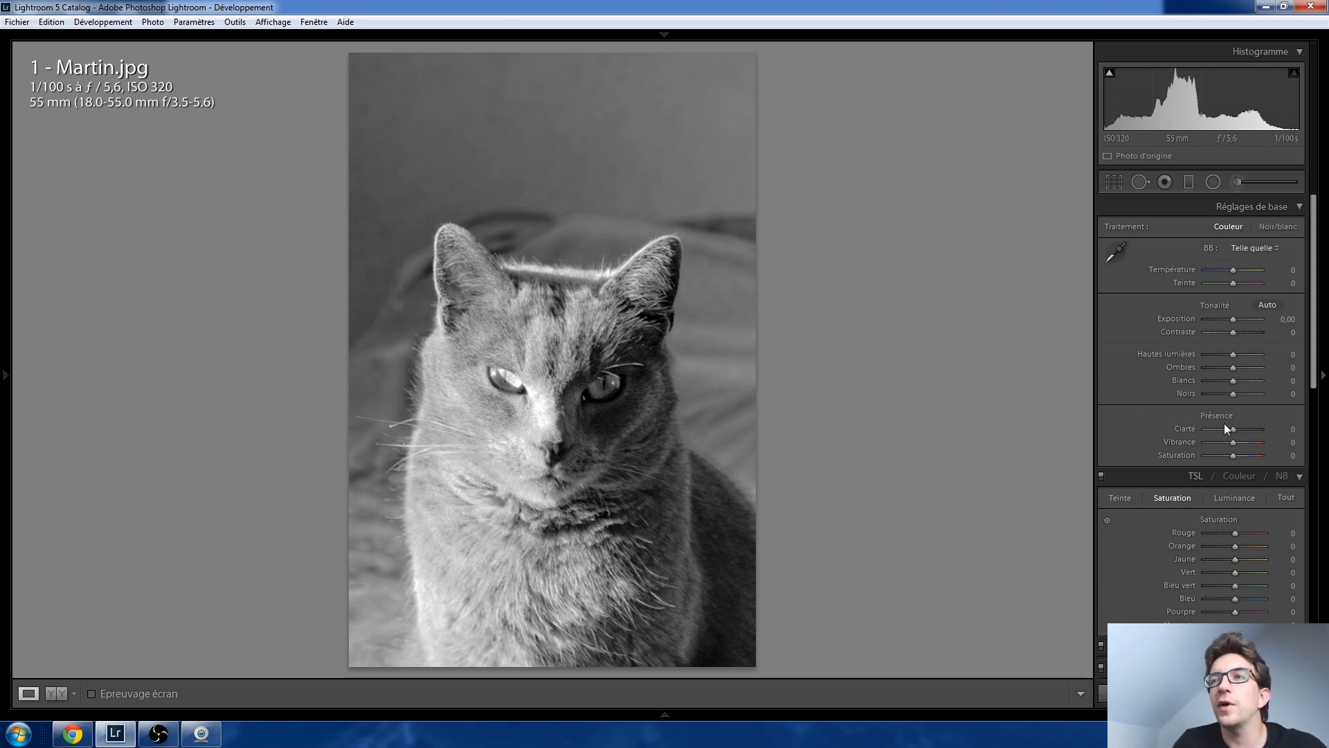
# Step: Paint over the cat with an adjustment brush of size 21 and clarity 67
pyautogui.click(1252, 187)
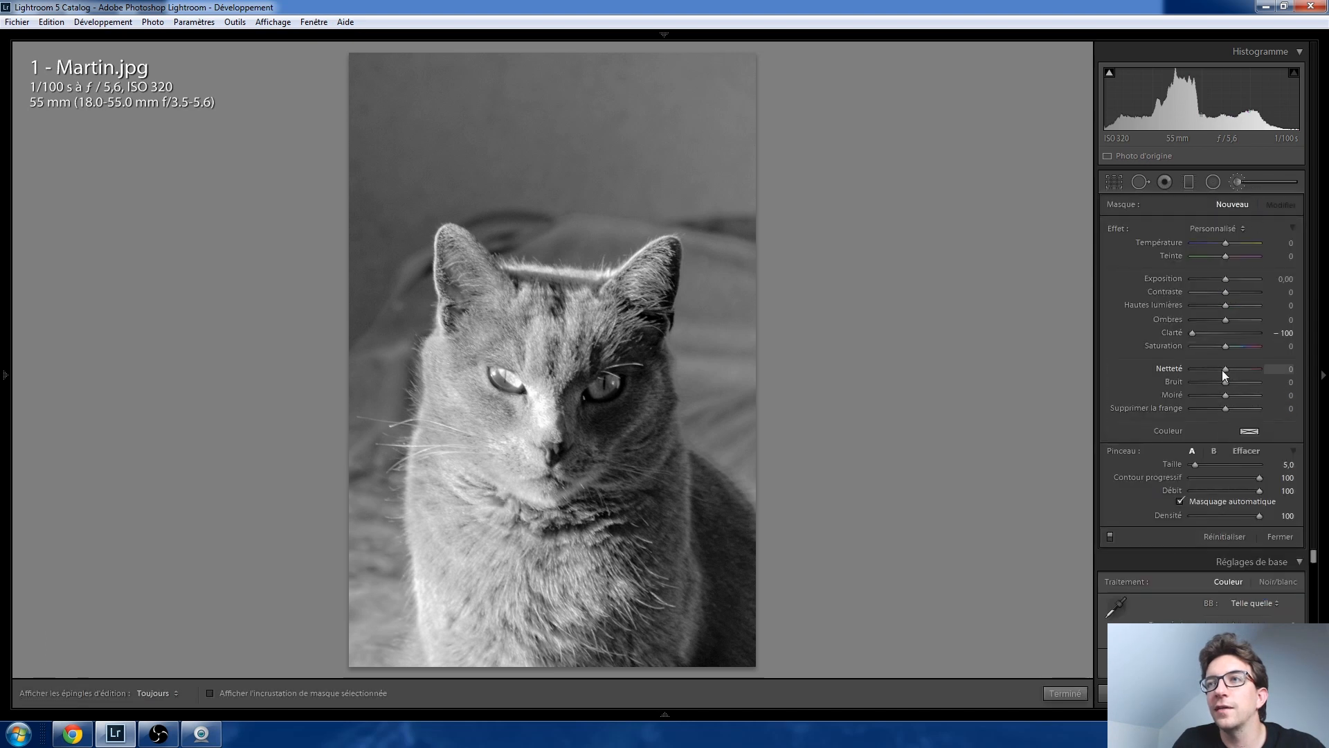
pyautogui.moveTo(1198, 335); pyautogui.dragTo(1250, 334)
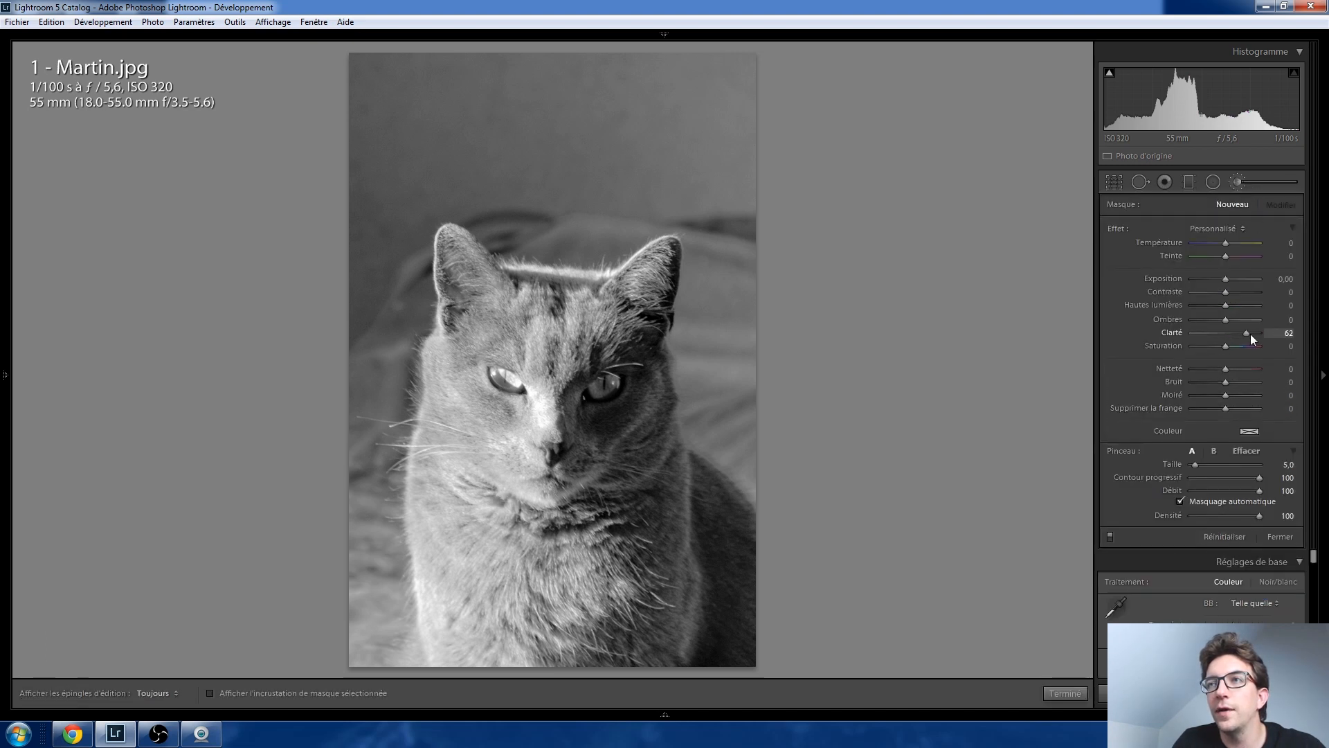
pyautogui.scroll(2, 573, 345)
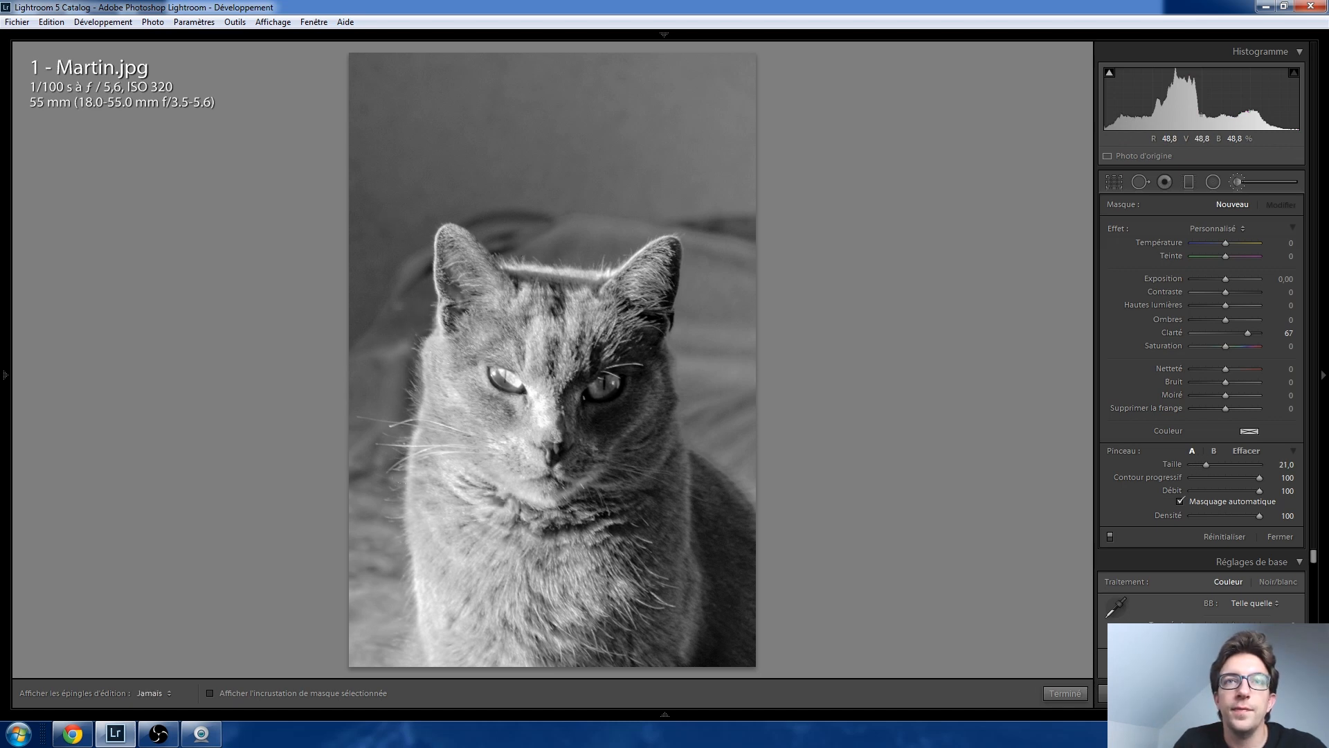
pyautogui.moveTo(606, 547)
pyautogui.mouseDown()
pyautogui.moveTo(621, 593)
pyautogui.moveTo(665, 547)
pyautogui.moveTo(717, 609)
pyautogui.mouseUp()
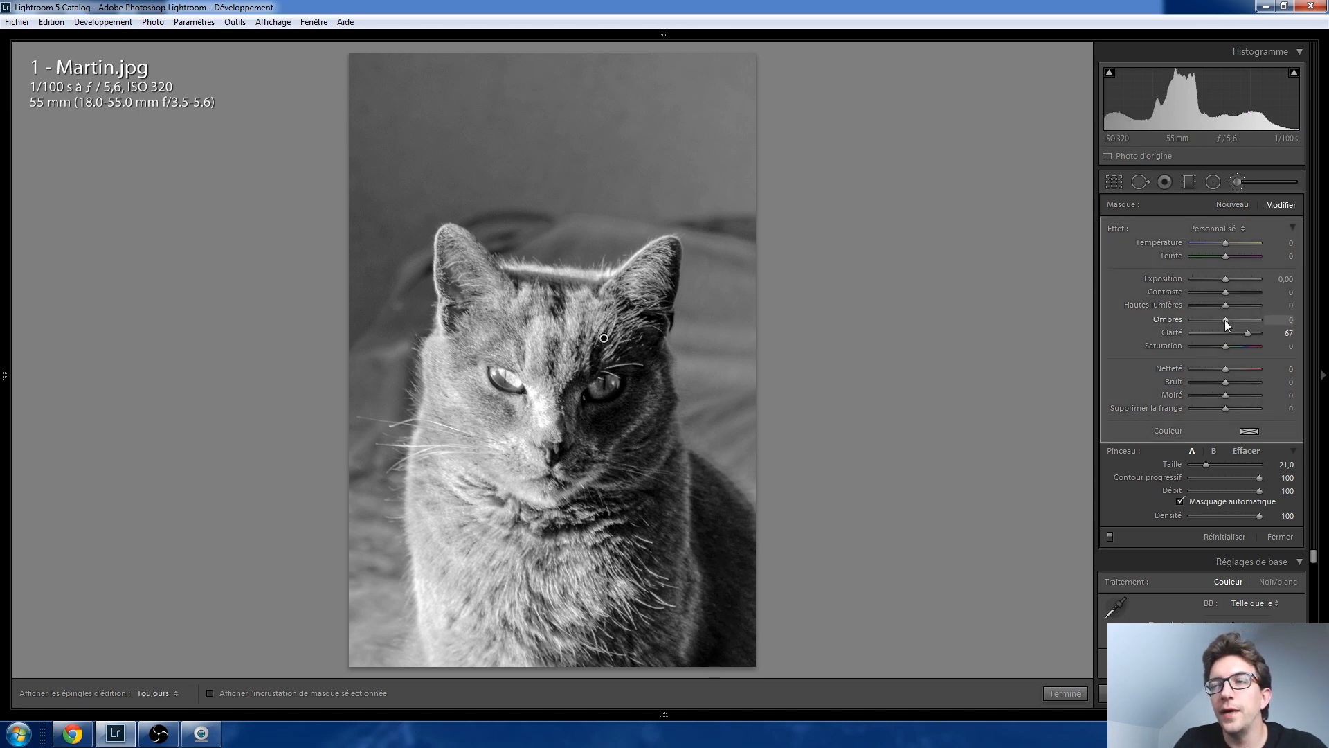
# Step: Set the cat mask's shadows to 83, then try its highlights at -73 and reset them to 0
pyautogui.moveTo(1226, 320); pyautogui.dragTo(1248, 322)
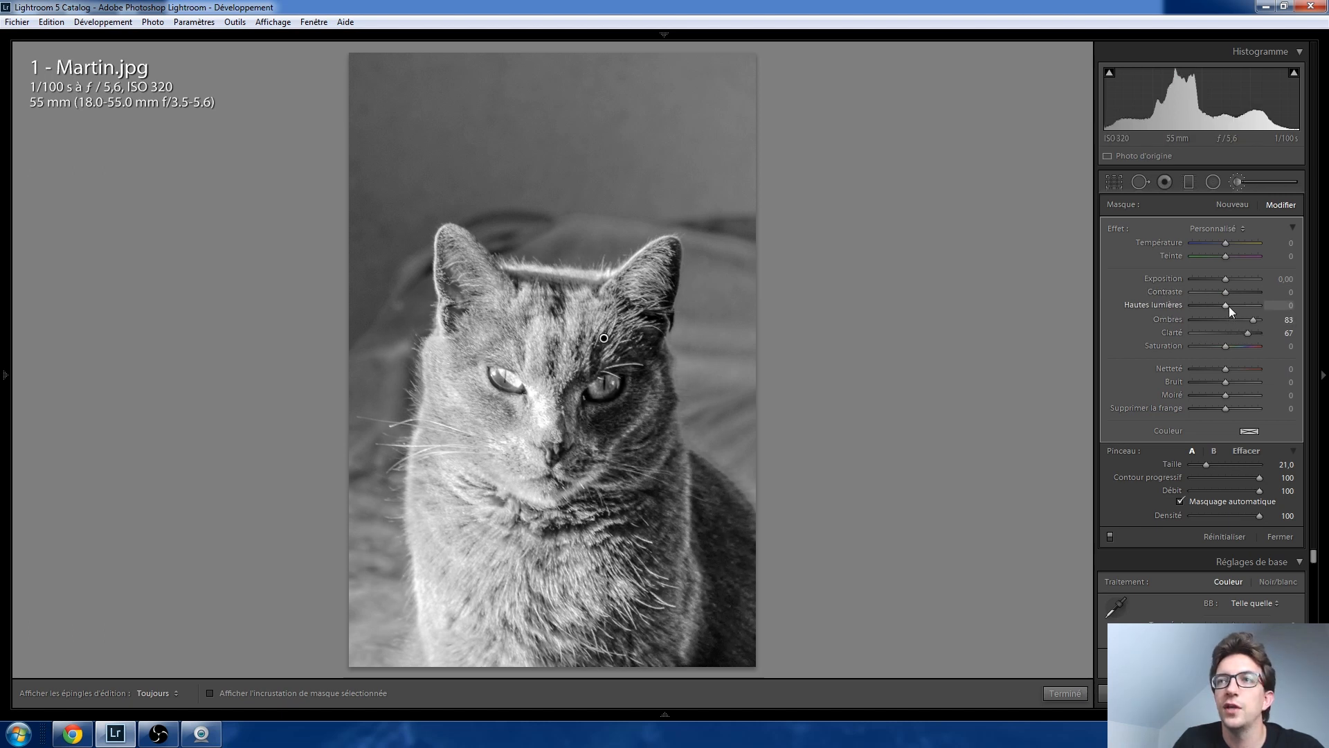
pyautogui.moveTo(1226, 308); pyautogui.dragTo(1202, 307)
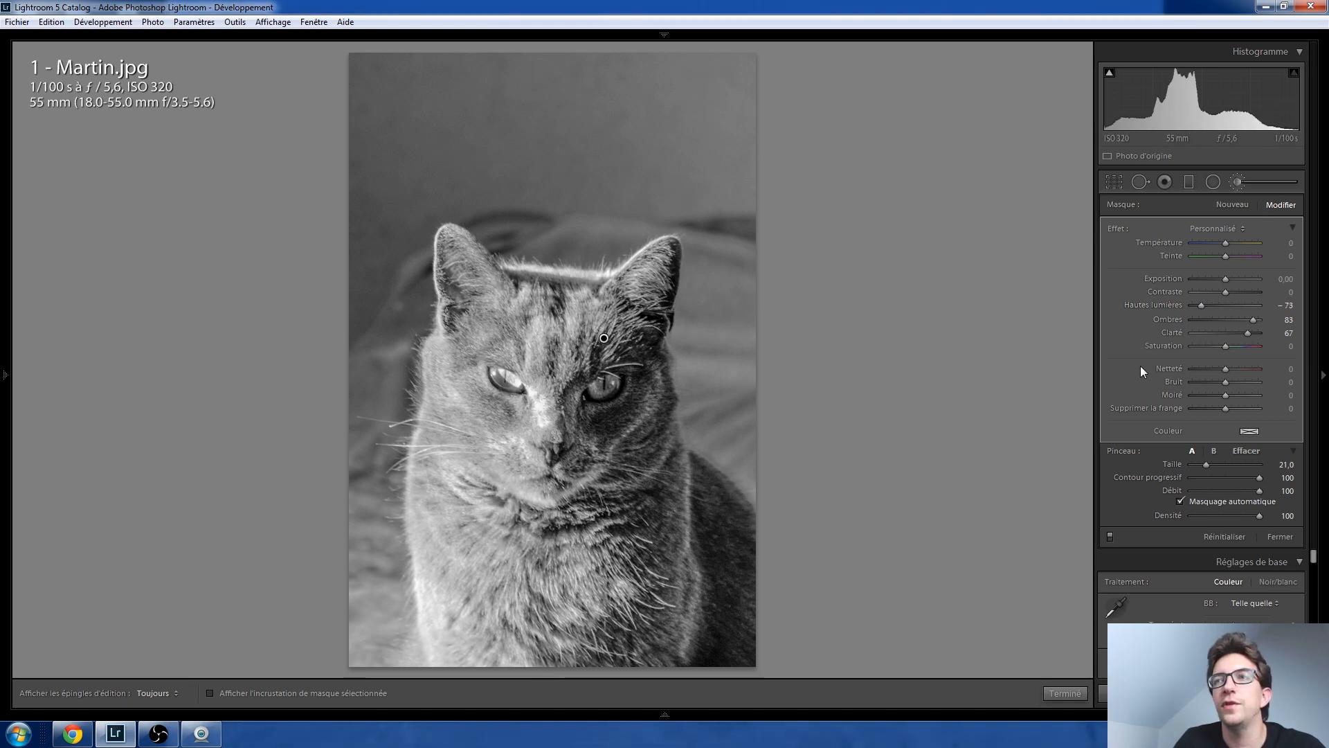
pyautogui.doubleClick(1199, 305)
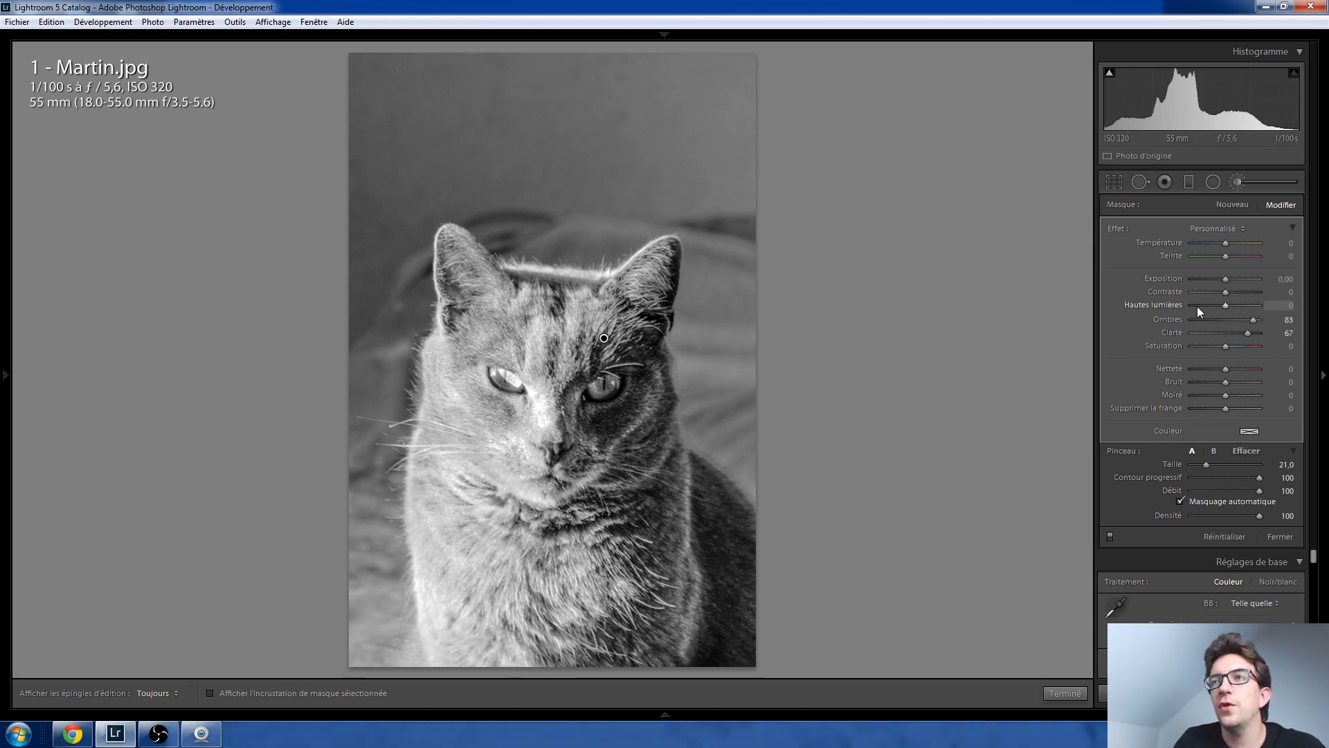
# Step: Set the cat mask's shadows to -56 and highlights to 40, and close the adjustment brush
pyautogui.doubleClick(1253, 320)
pyautogui.moveTo(1223, 323)
pyautogui.mouseDown()
pyautogui.moveTo(1179, 323)
pyautogui.moveTo(1245, 309)
pyautogui.moveTo(1231, 312)
pyautogui.mouseUp()
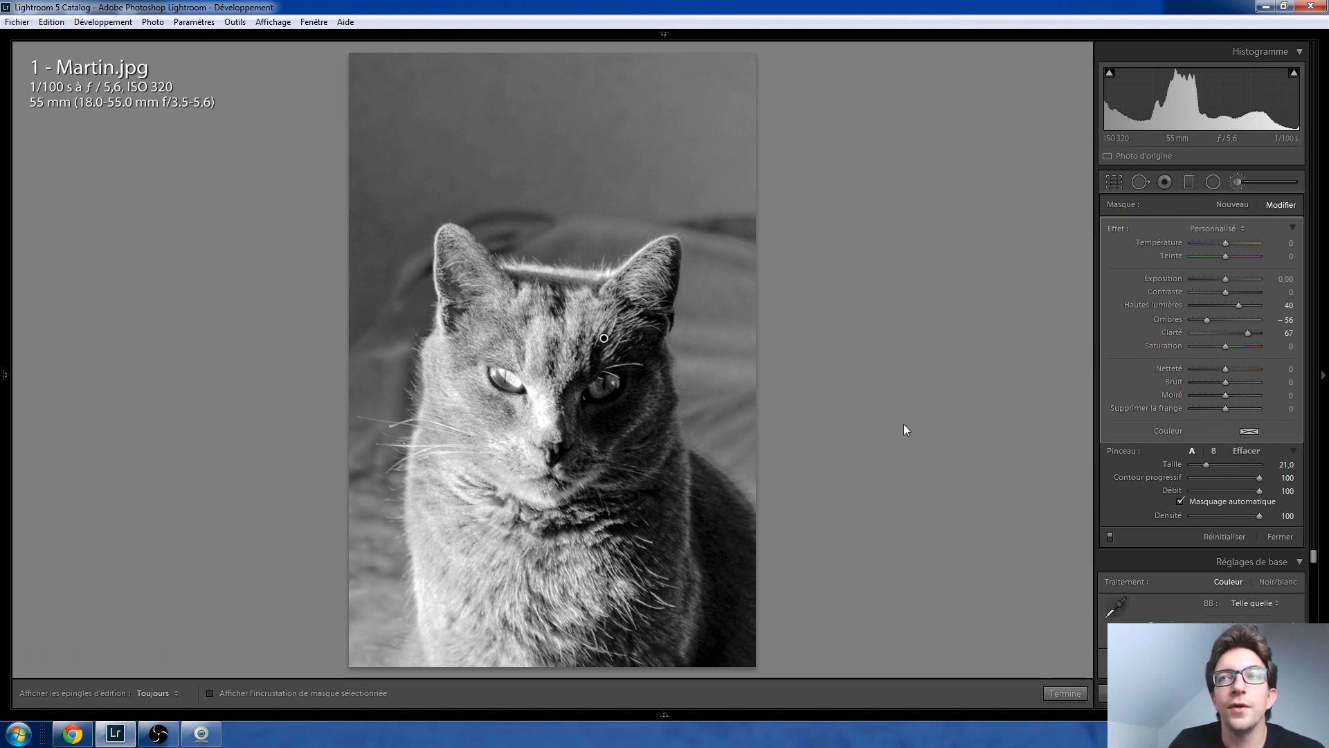
pyautogui.press('k')
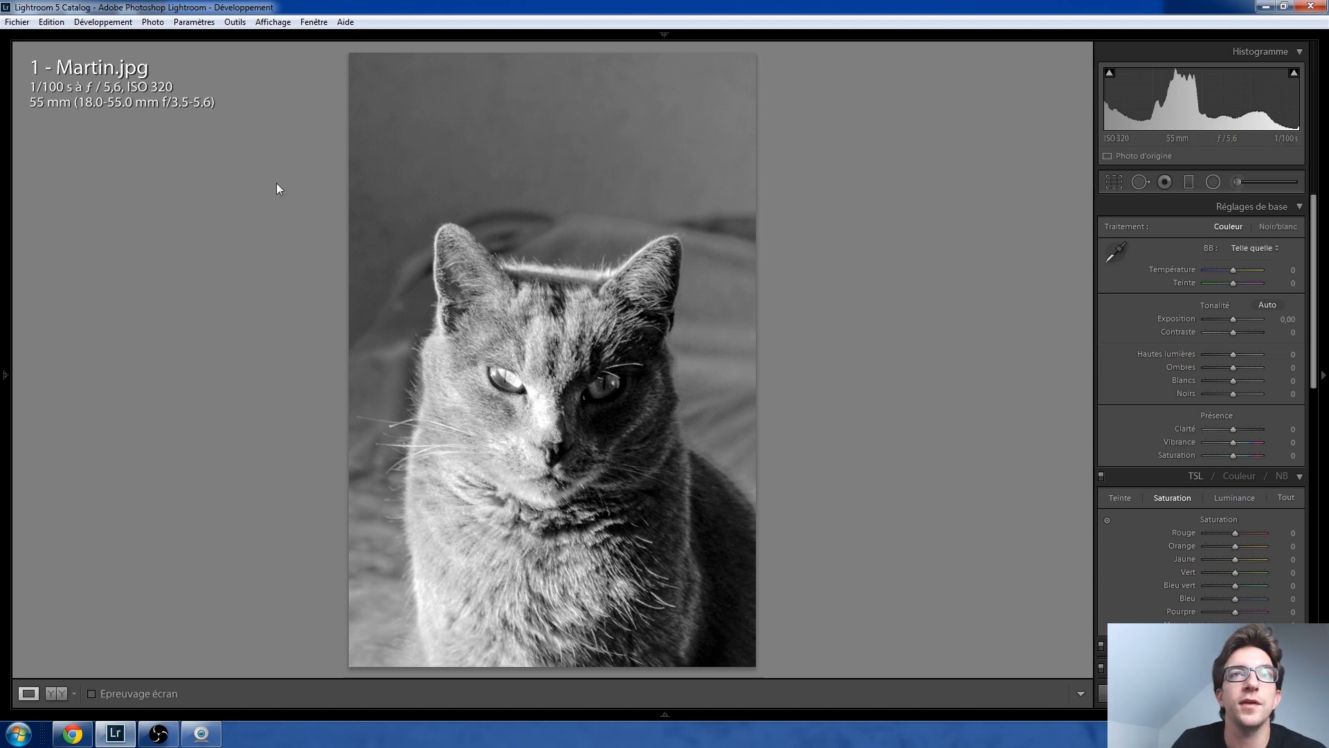
pyautogui.press('F7')
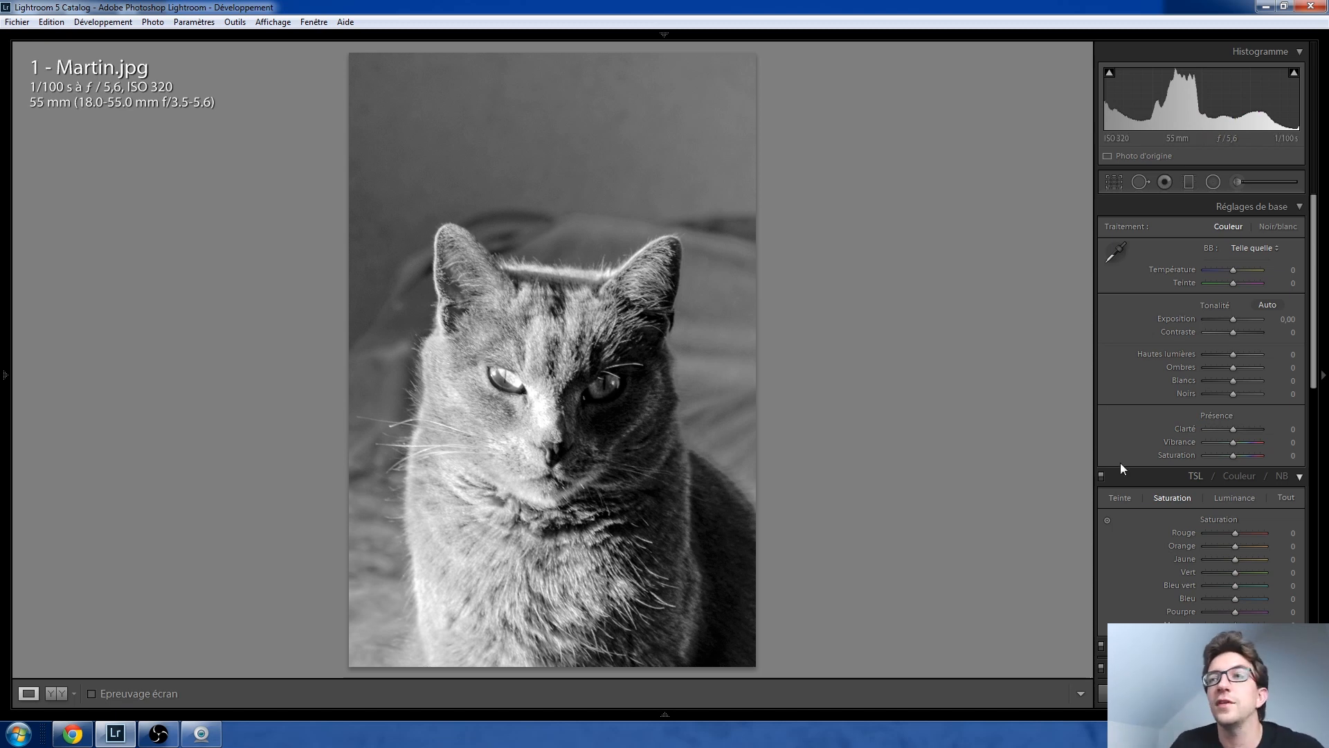
# Step: Reopen the cat's brush mask, set its sharpness to 42, and check the fur and eyes up close with the brush closed
pyautogui.click(1255, 178)
pyautogui.click(604, 337)
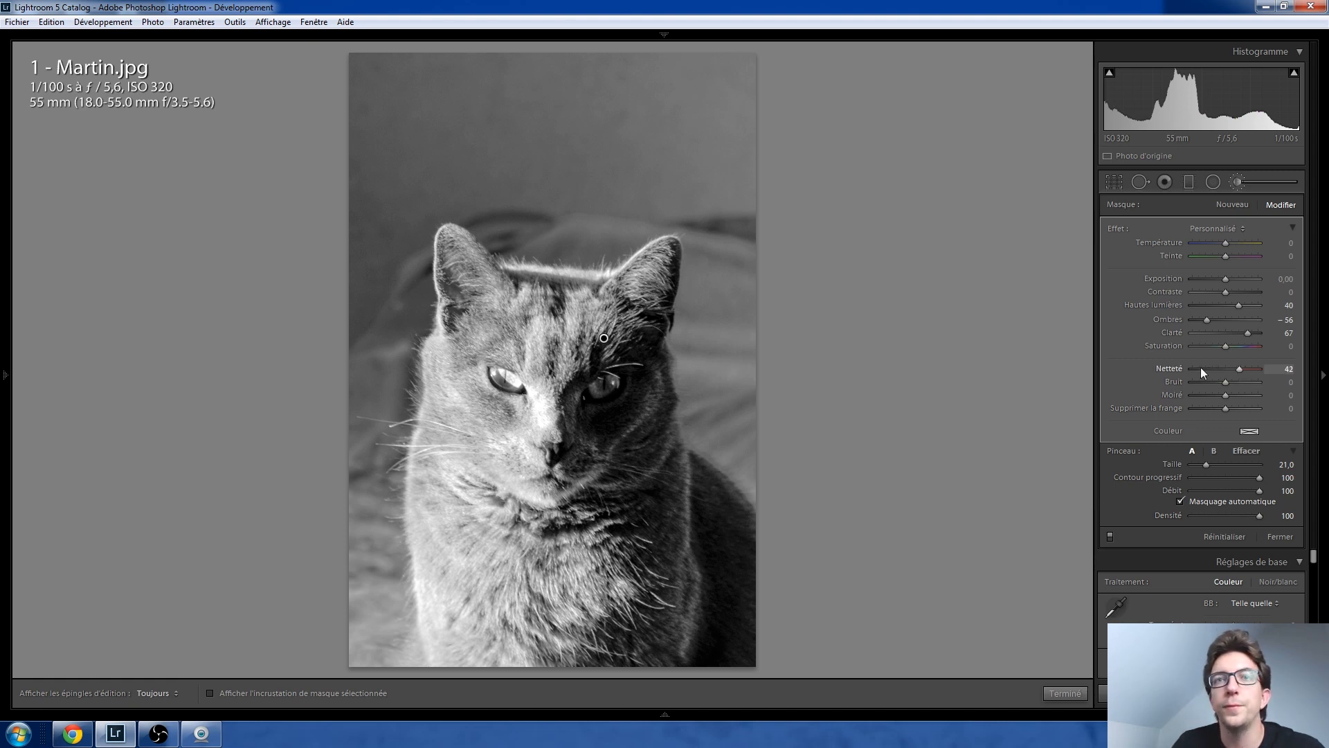
pyautogui.click(1237, 181)
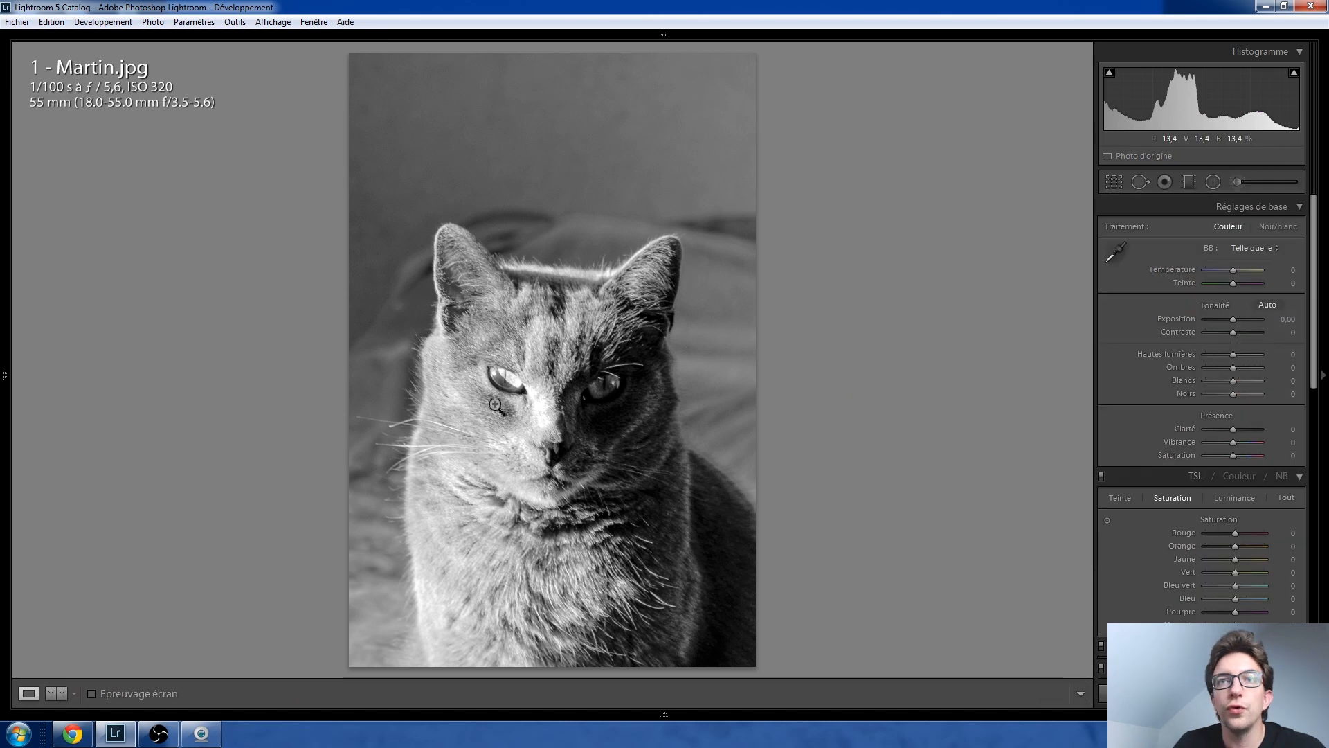
pyautogui.click(544, 377)
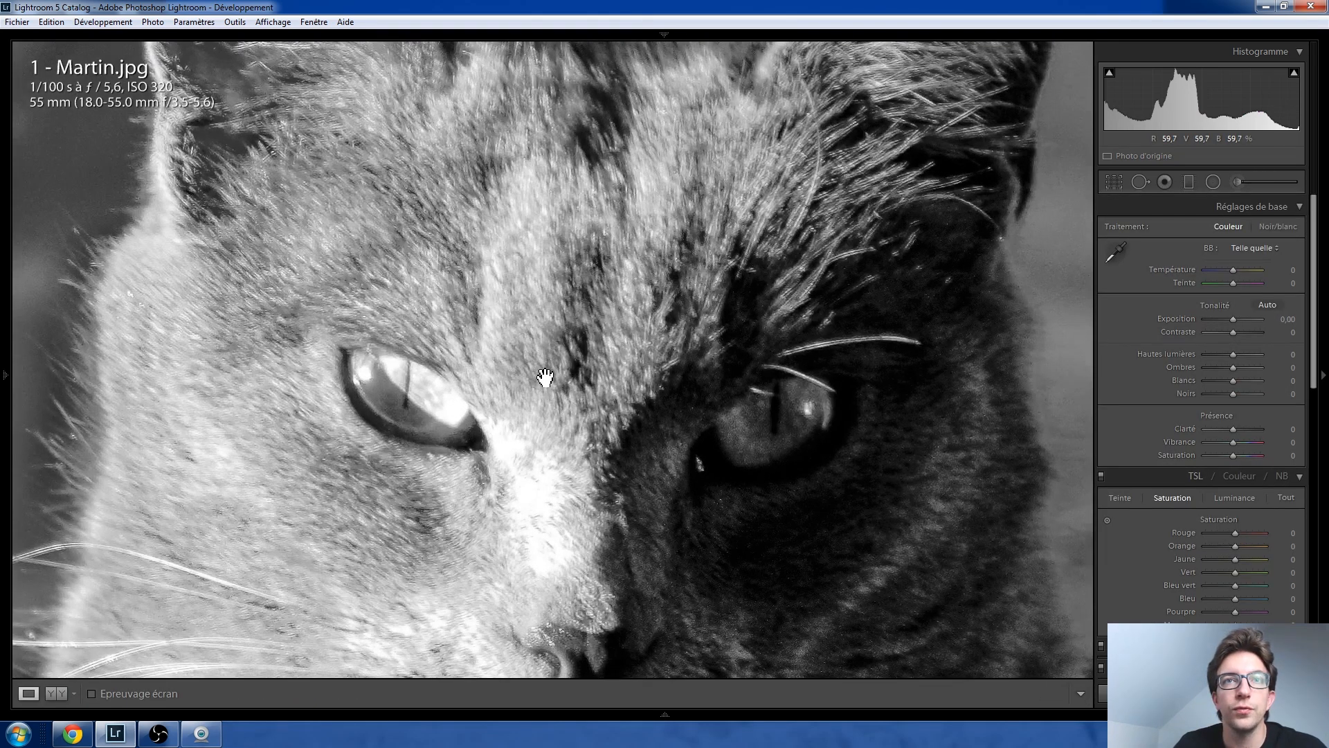
pyautogui.click(538, 406)
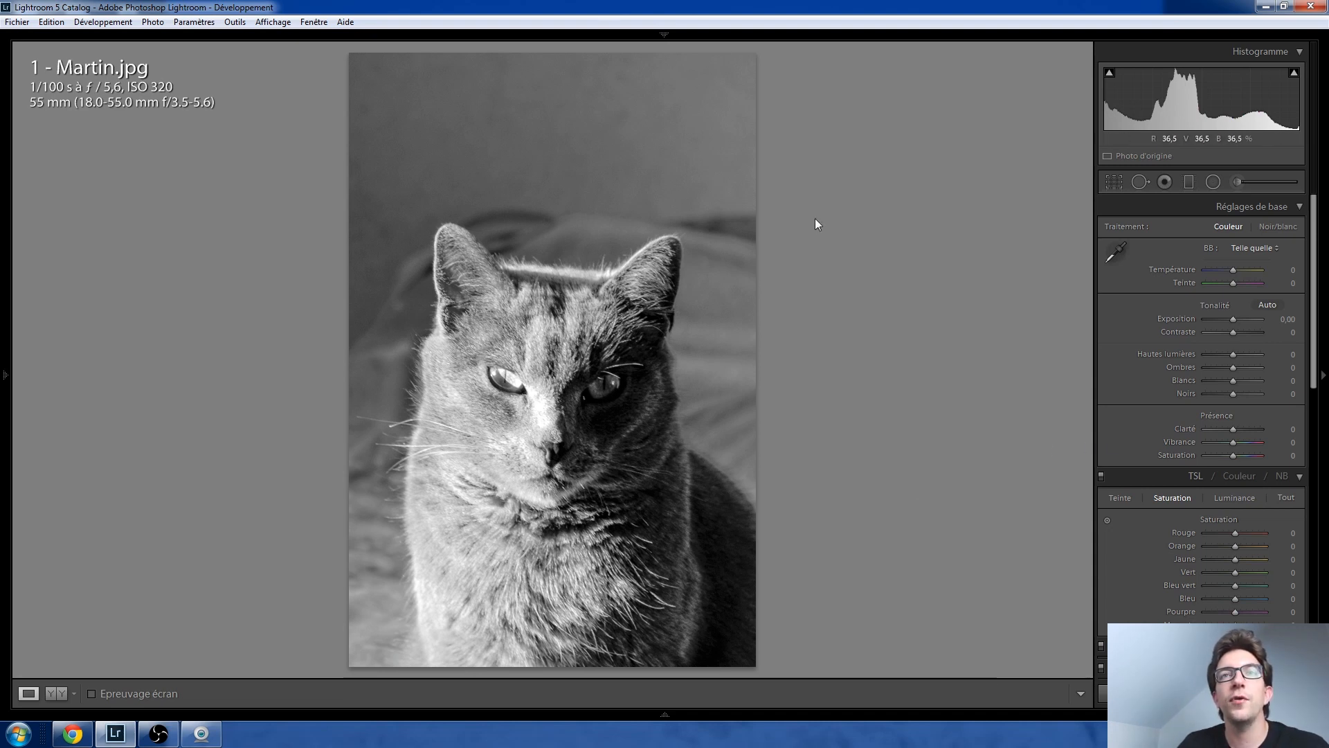
# Step: Draw a tall radial filter around the cat, then narrow and reposition it so it encloses the head and body
pyautogui.scroll(-3, 1144, 410)
pyautogui.scroll(3, 1144, 409)
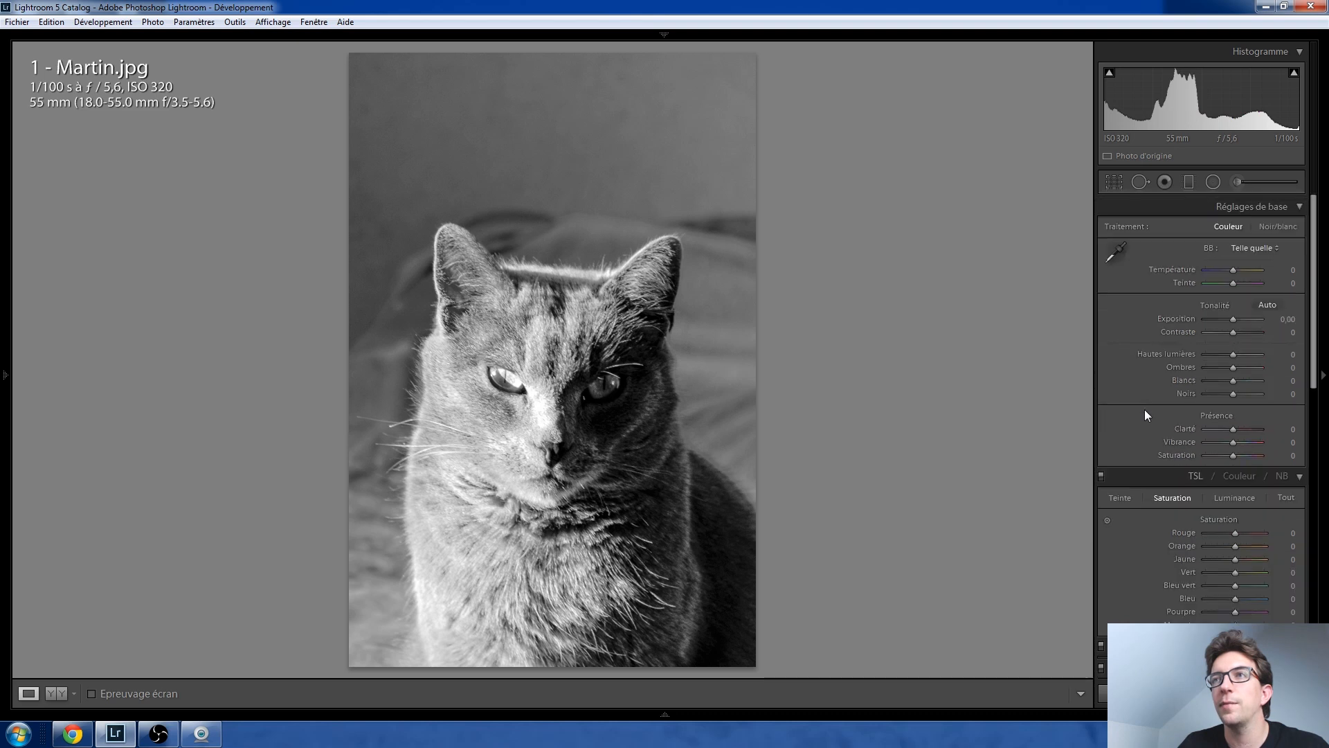
pyautogui.click(1215, 183)
pyautogui.moveTo(471, 359)
pyautogui.mouseDown()
pyautogui.moveTo(662, 685)
pyautogui.moveTo(676, 668)
pyautogui.mouseUp()
pyautogui.moveTo(487, 365)
pyautogui.mouseDown()
pyautogui.moveTo(584, 458)
pyautogui.moveTo(590, 481)
pyautogui.moveTo(563, 519)
pyautogui.mouseUp()
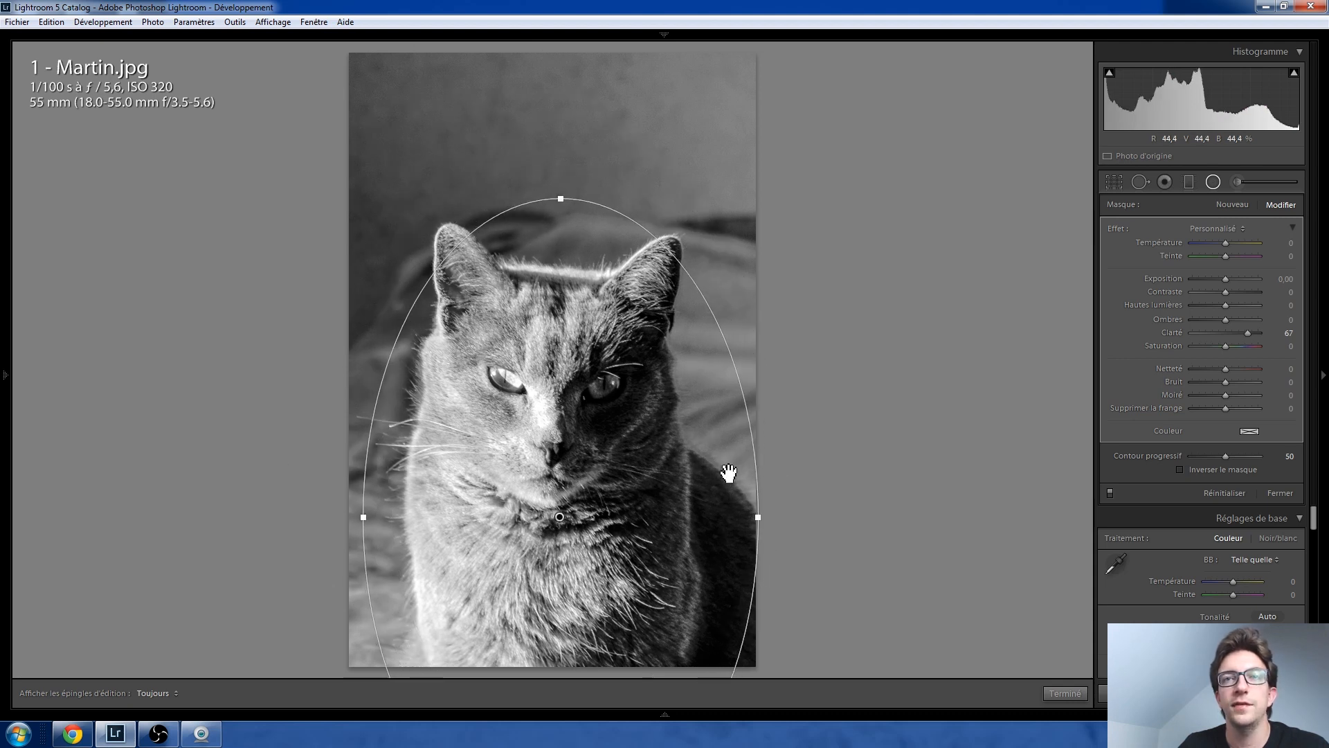
pyautogui.moveTo(756, 518); pyautogui.dragTo(736, 519)
pyautogui.moveTo(608, 495); pyautogui.dragTo(620, 489)
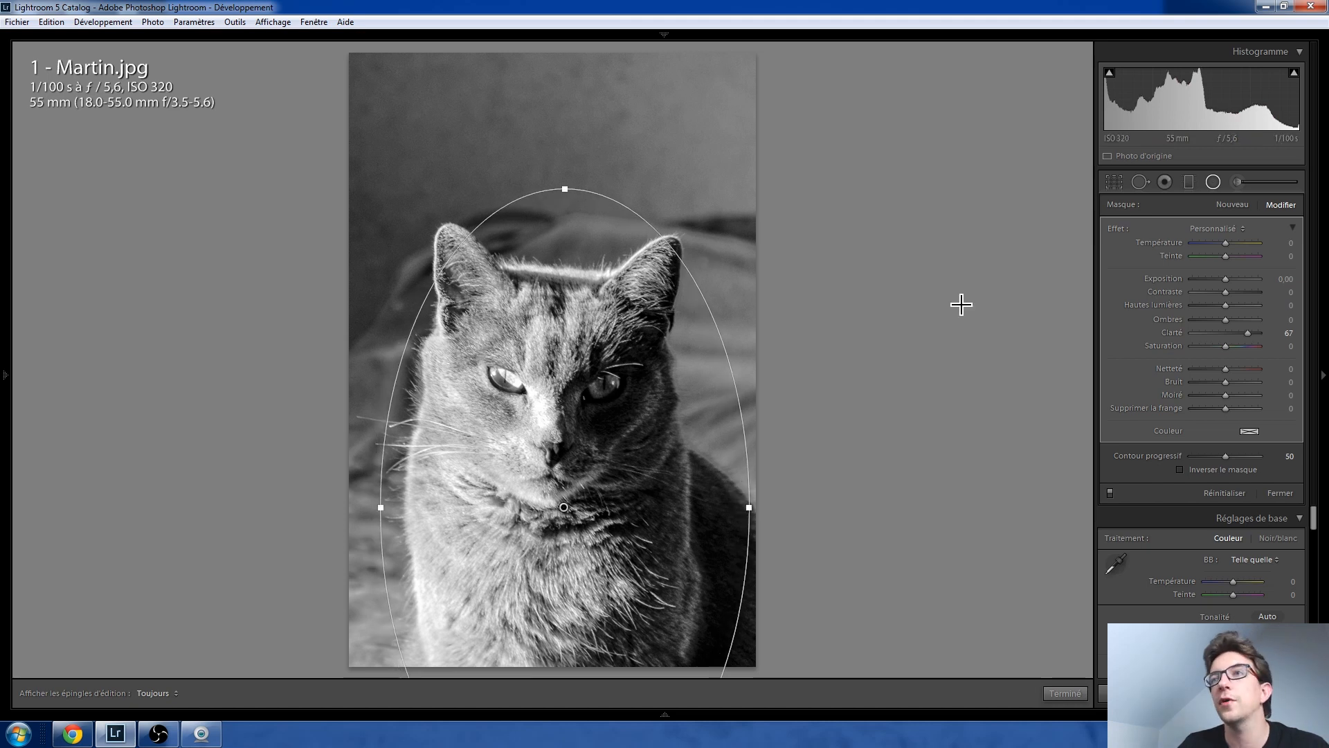
# Step: Reset the radial filter's clarity to 0, and set its exposure to -0.80 and contrast to -6
pyautogui.doubleClick(1249, 335)
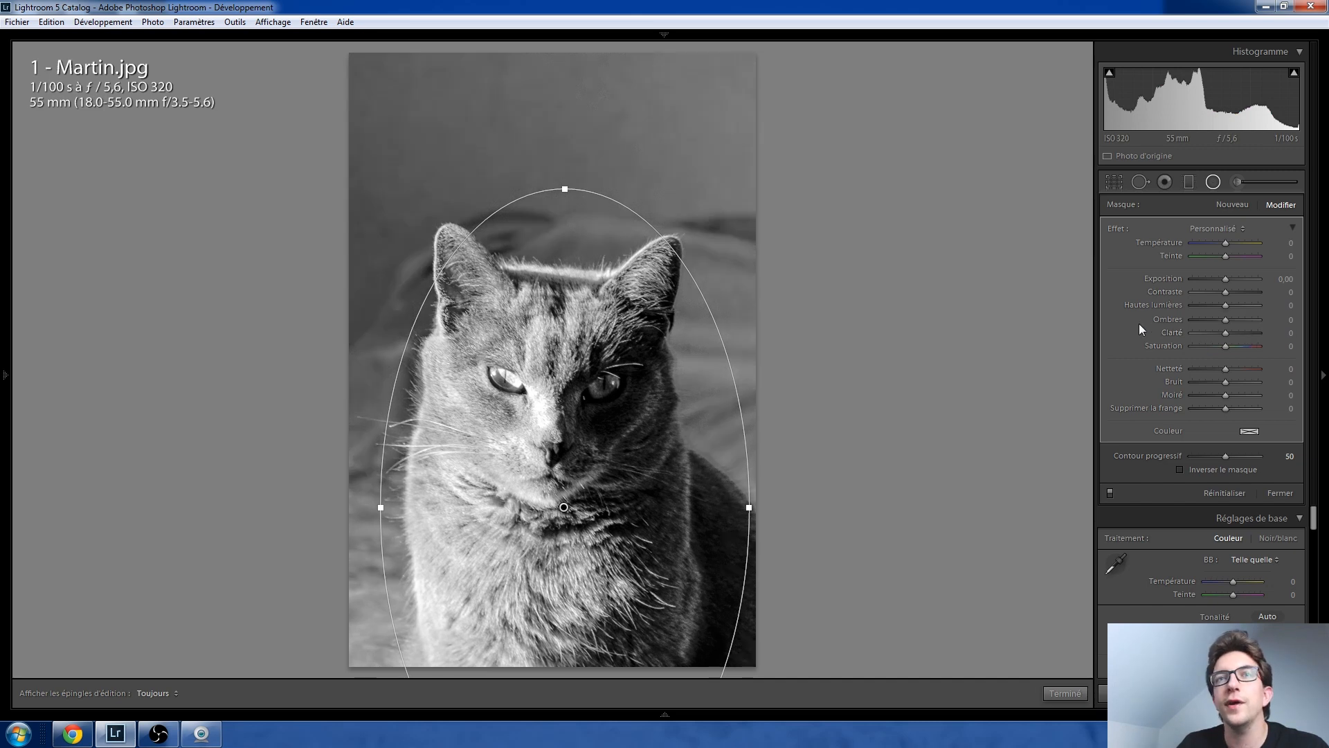
pyautogui.press('Down')
pyautogui.press('Down')
pyautogui.press('Down')
pyautogui.press('Down')
pyautogui.press('Down')
pyautogui.press('Down')
pyautogui.press('Down')
pyautogui.press('Down')
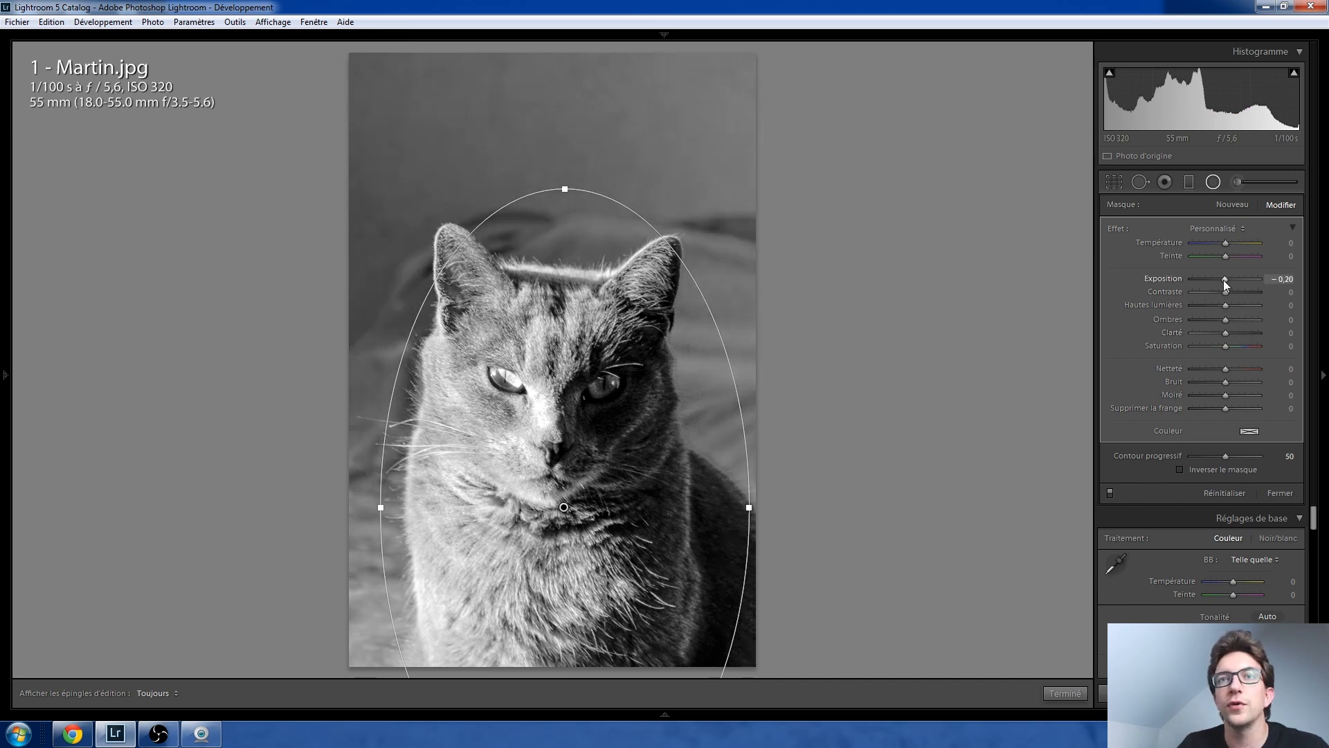
pyautogui.press('Down')
pyautogui.press('Down')
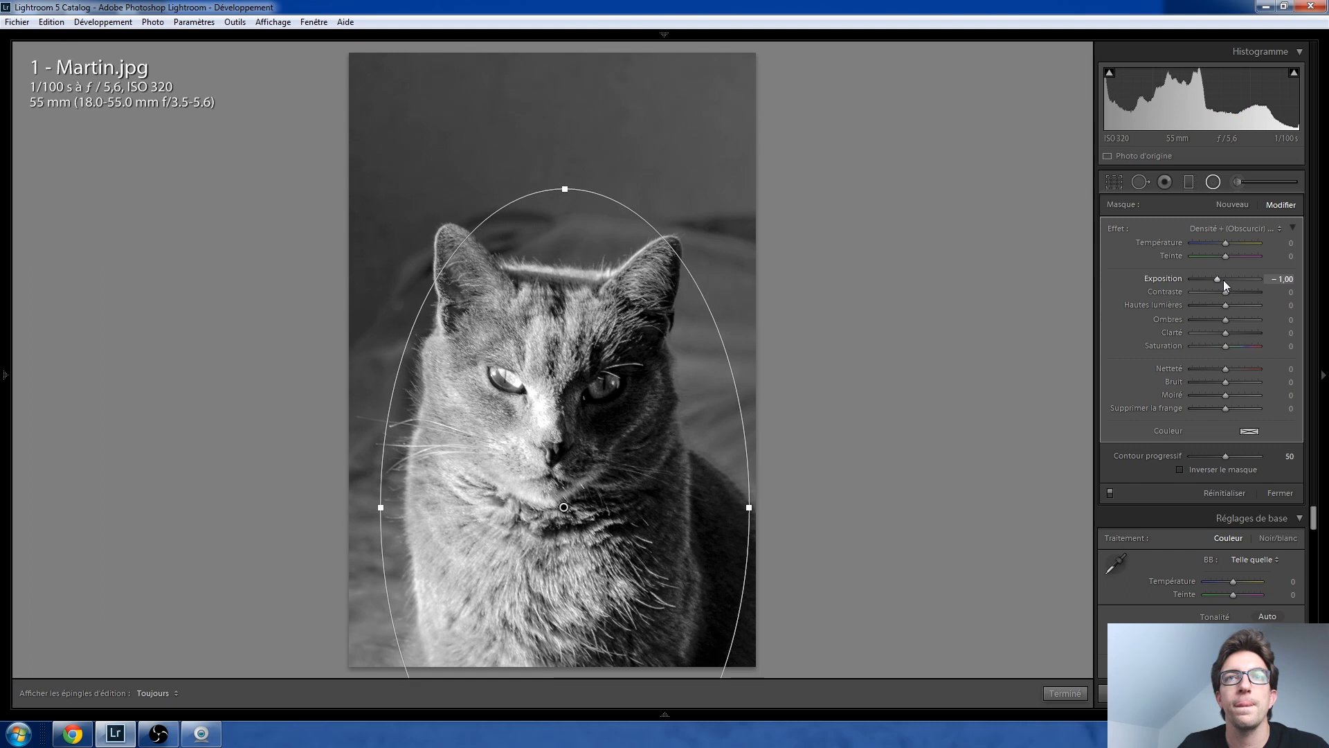
pyautogui.press('Up')
pyautogui.press('Up')
pyautogui.press('Up')
pyautogui.press('Up')
pyautogui.press('Up')
pyautogui.press('Up')
pyautogui.press('Up')
pyautogui.press('Up')
pyautogui.press('Up')
pyautogui.press('Up')
pyautogui.press('Up')
pyautogui.press('Up')
pyautogui.press('Up')
pyautogui.press('Up')
pyautogui.press('Up')
pyautogui.press('Up')
pyautogui.press('Up')
pyautogui.press('Up')
pyautogui.press('Up')
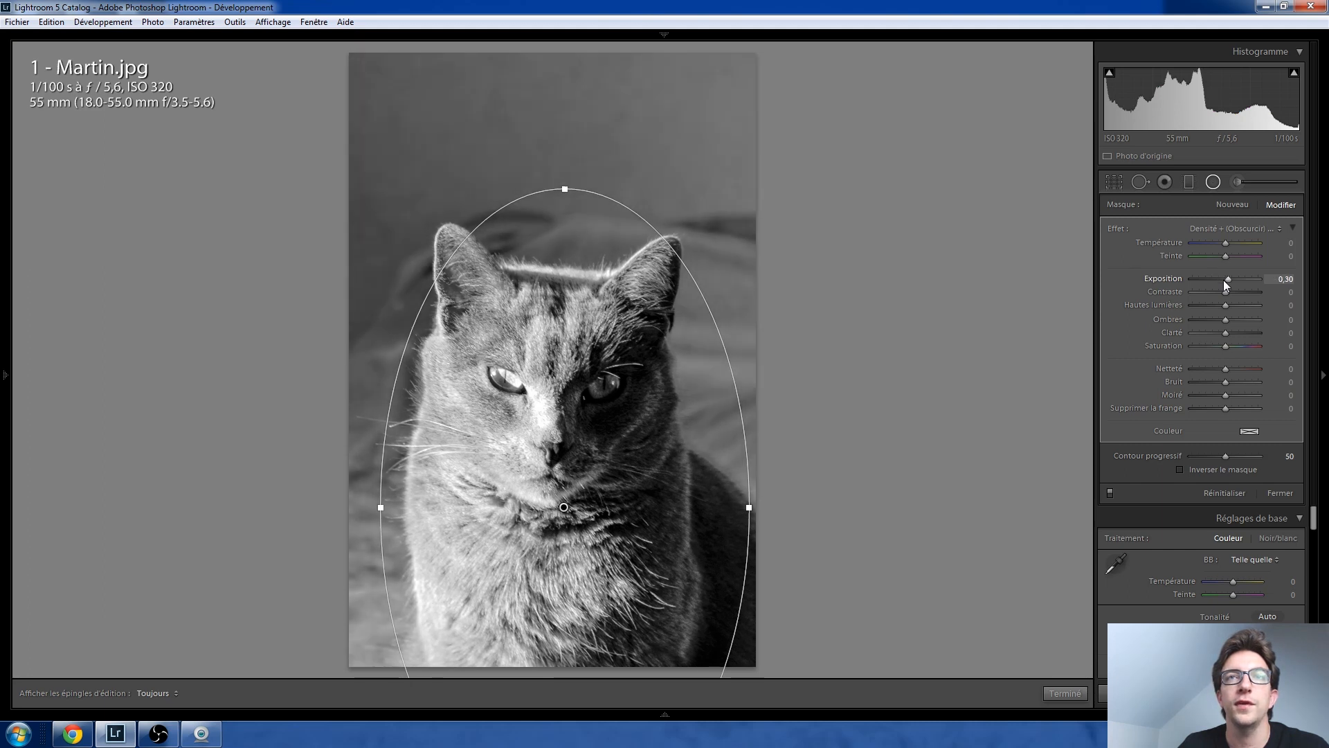
pyautogui.press('Down')
pyautogui.press('Down')
pyautogui.press('Down')
pyautogui.press('Down')
pyautogui.press('Down')
pyautogui.press('Down')
pyautogui.press('Down')
pyautogui.press('Down')
pyautogui.press('Down')
pyautogui.press('Down')
pyautogui.press('Down')
pyautogui.press('Down')
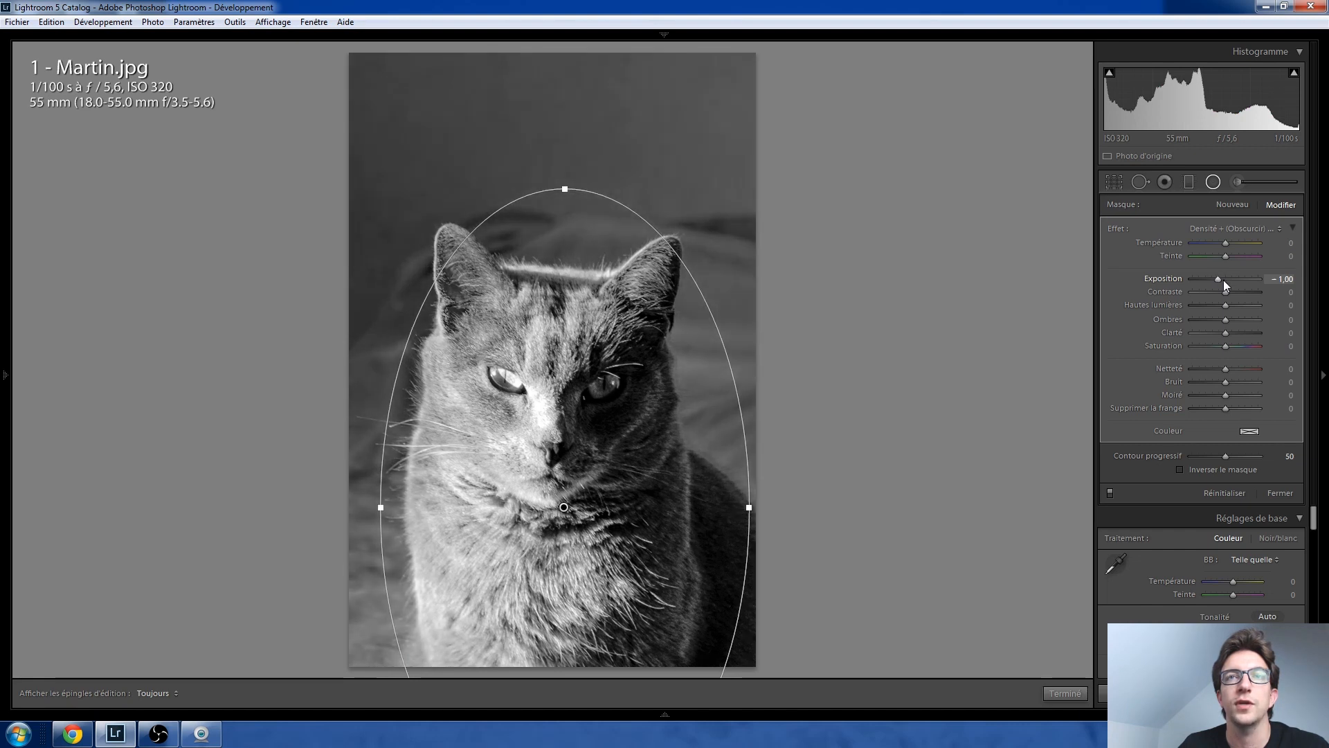
pyautogui.press('Up')
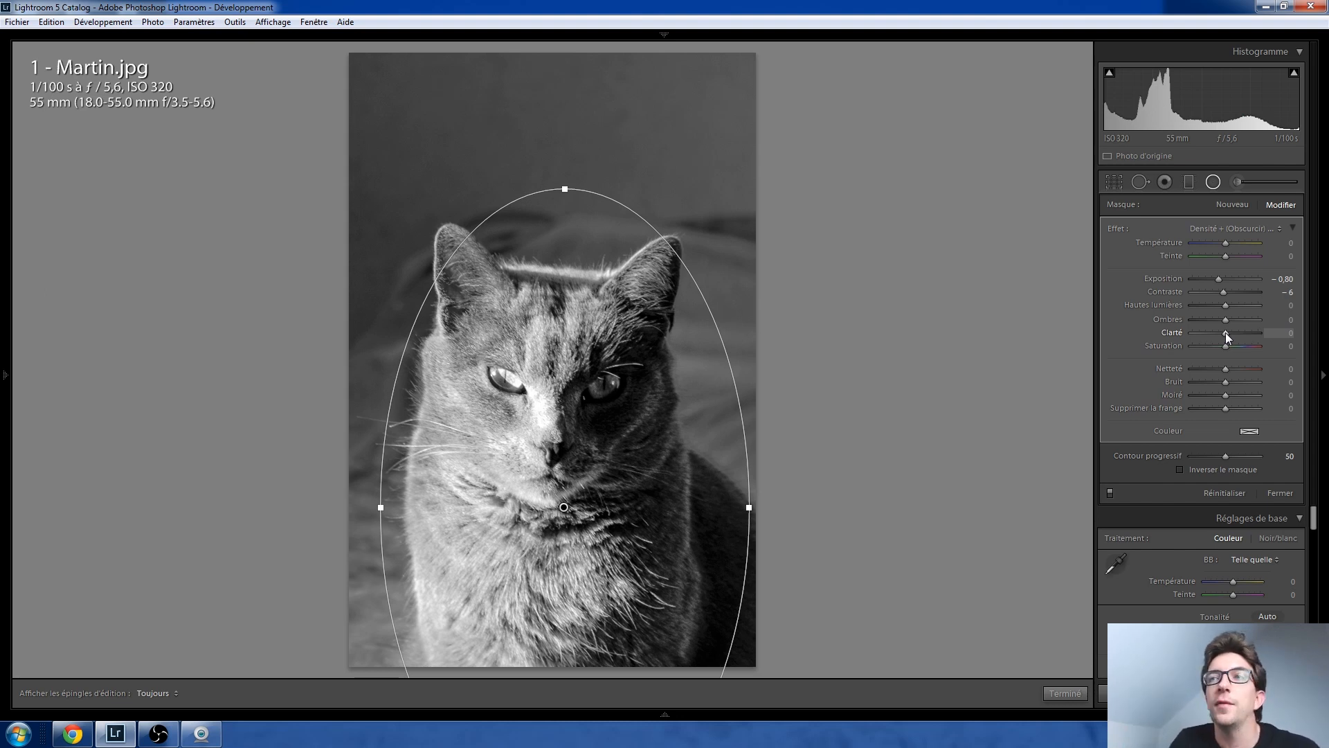
# Step: Set the radial filter's clarity to -100 and make its ellipse slightly wider and taller around the cat
pyautogui.moveTo(1225, 333); pyautogui.dragTo(1131, 327)
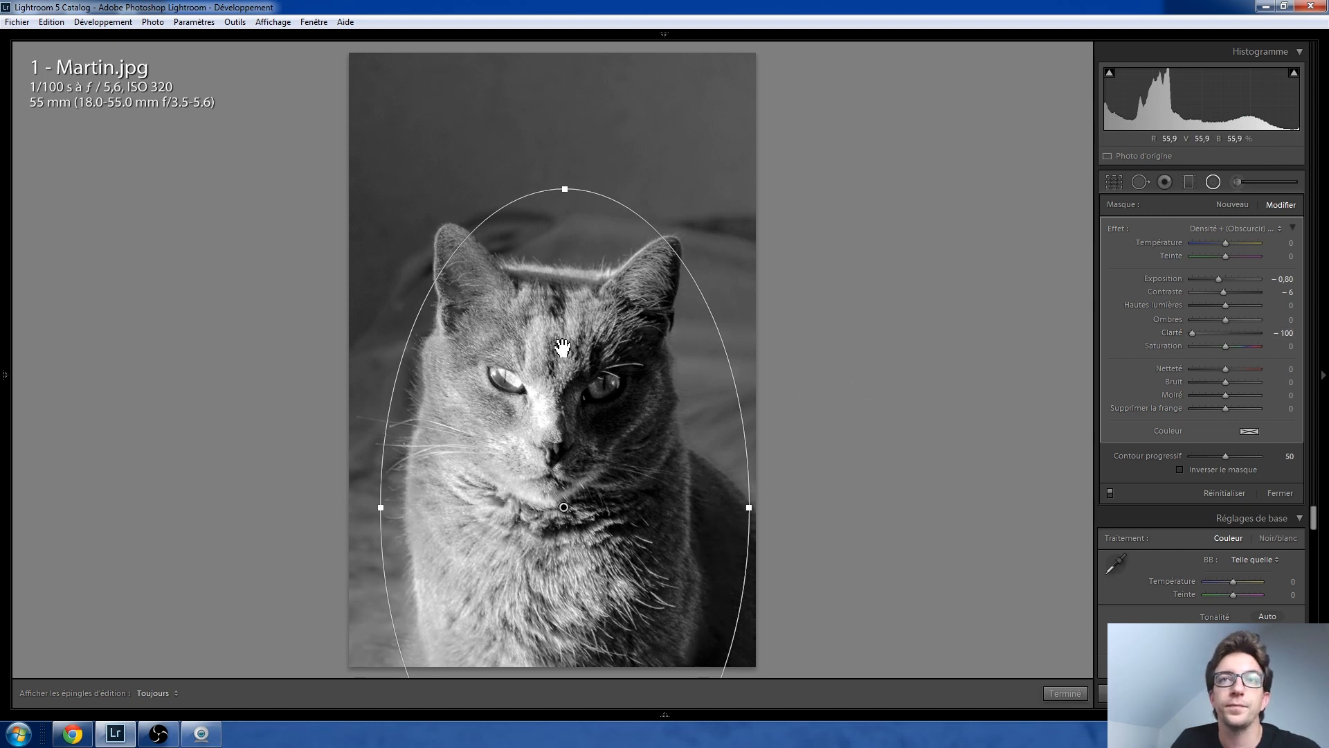
pyautogui.moveTo(749, 512); pyautogui.dragTo(767, 510)
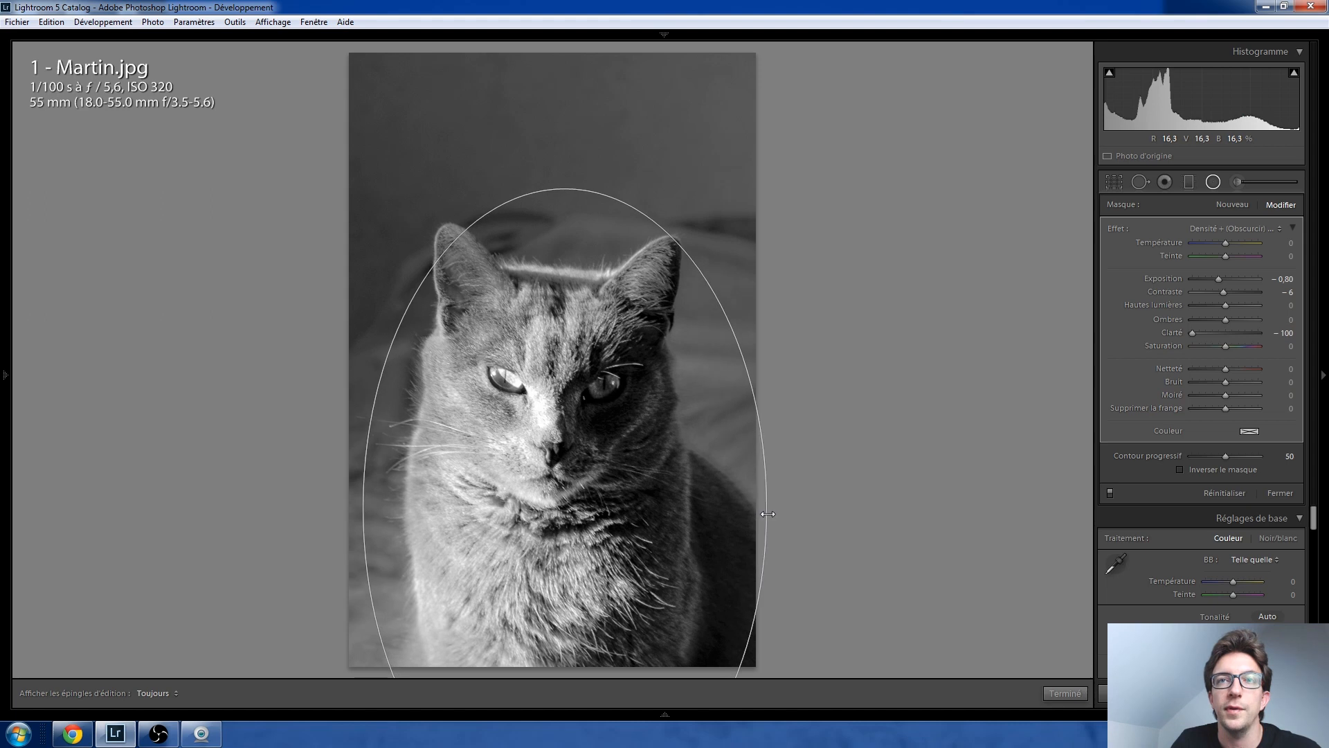
pyautogui.moveTo(565, 189); pyautogui.dragTo(565, 179)
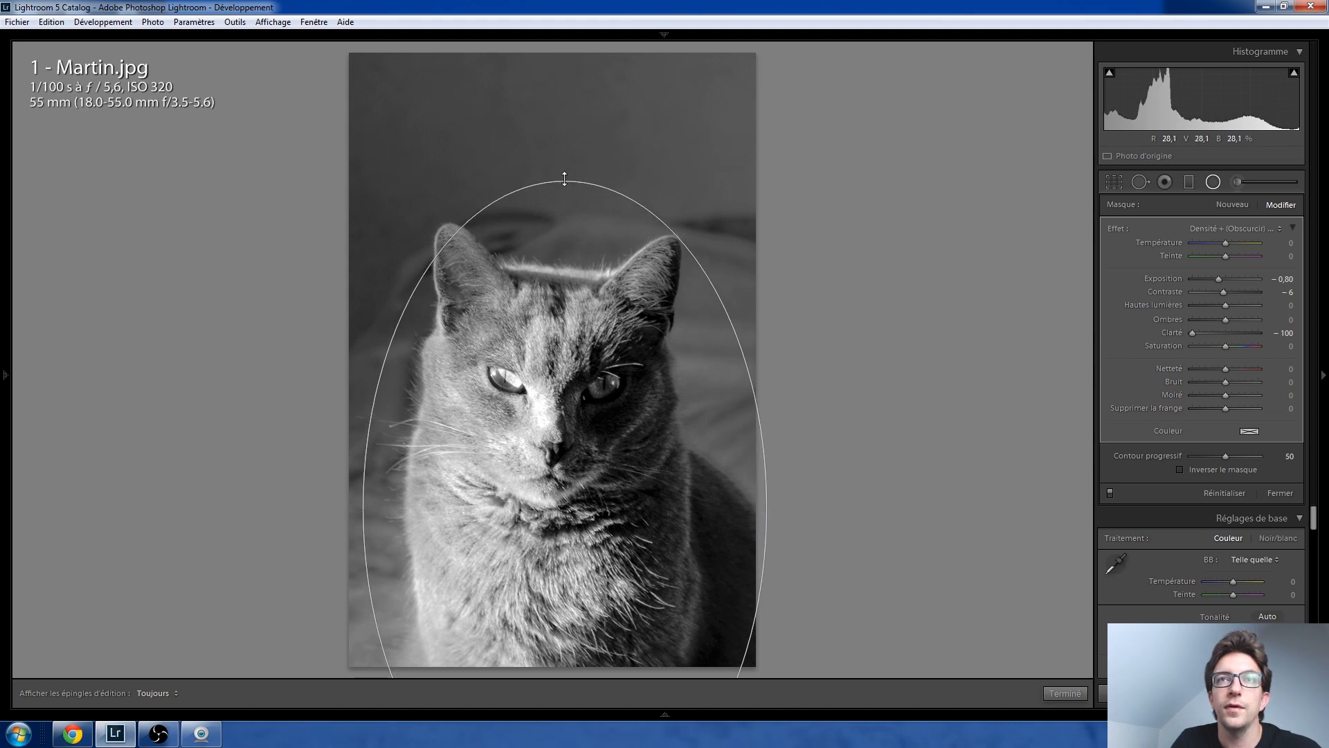
# Step: Compare the background with the radial filter's clarity at 0 and at -100, ending on -100
pyautogui.doubleClick(1190, 335)
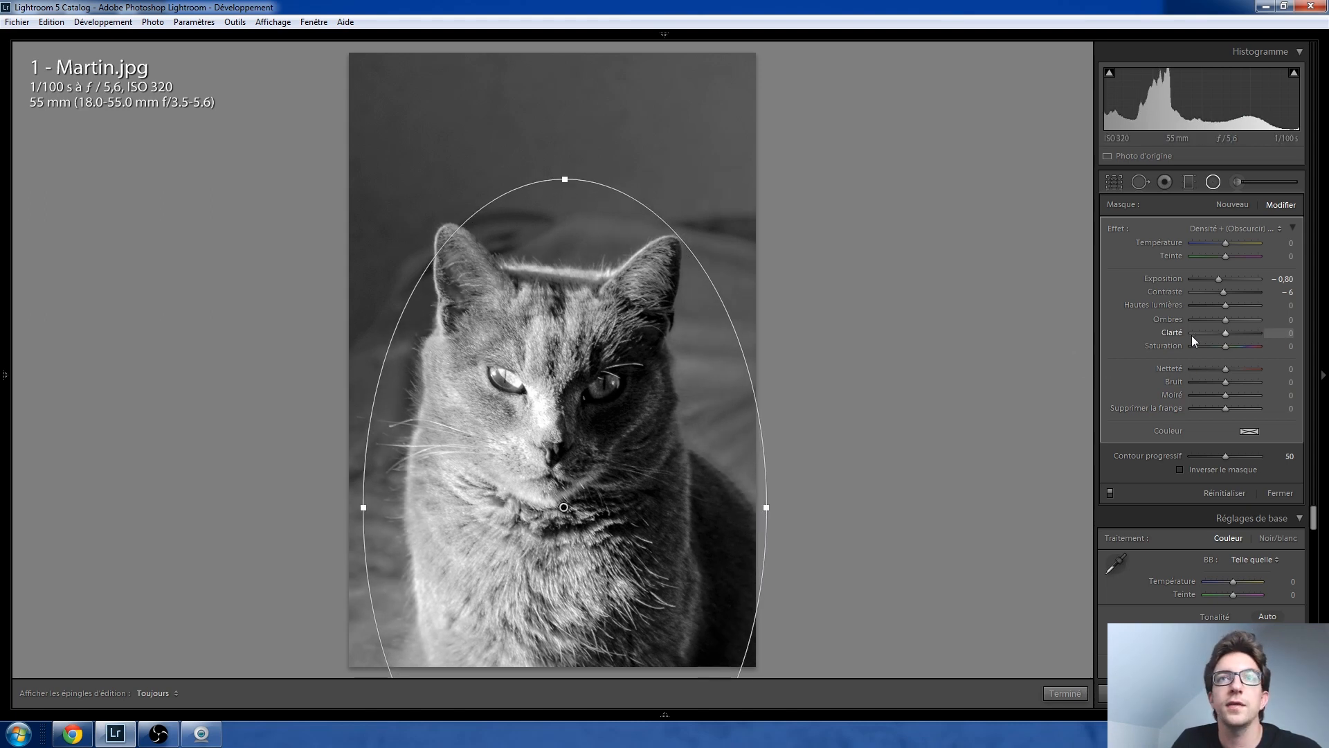
pyautogui.click(1191, 335)
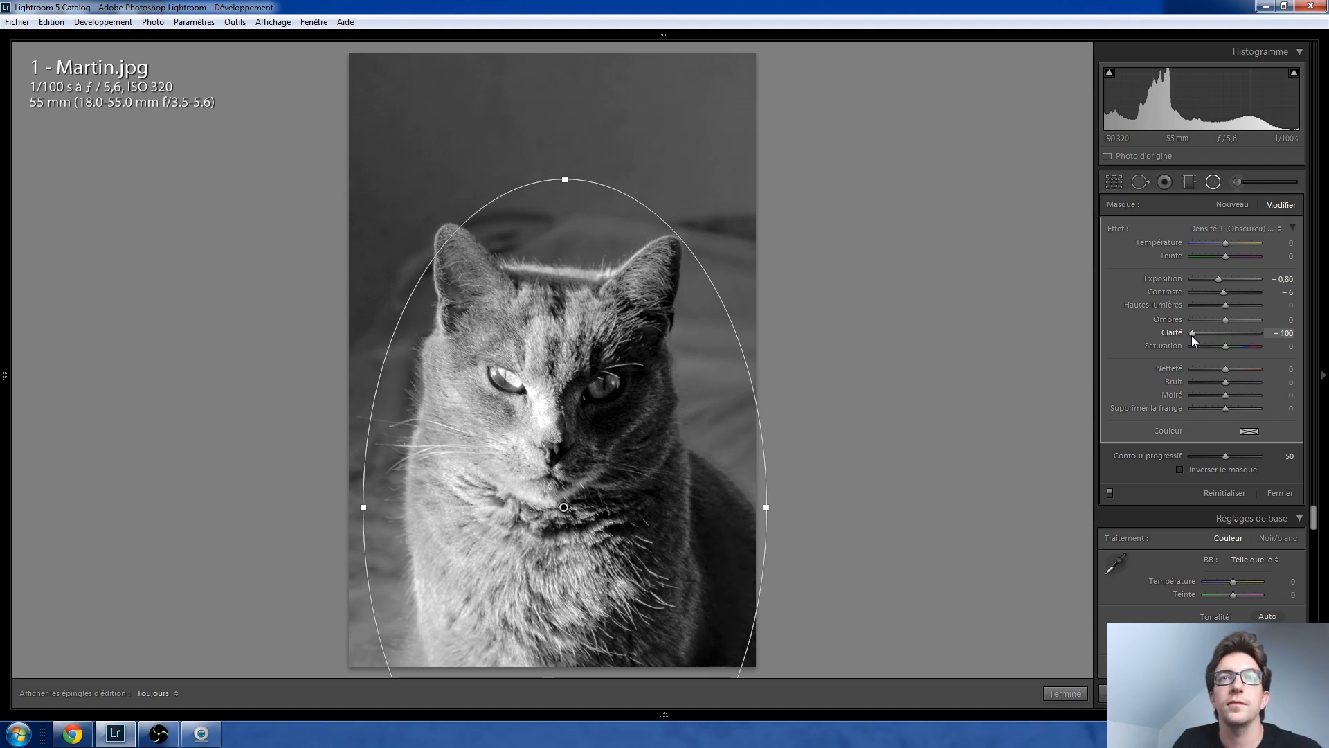
pyautogui.doubleClick(1192, 335)
pyautogui.click(1191, 335)
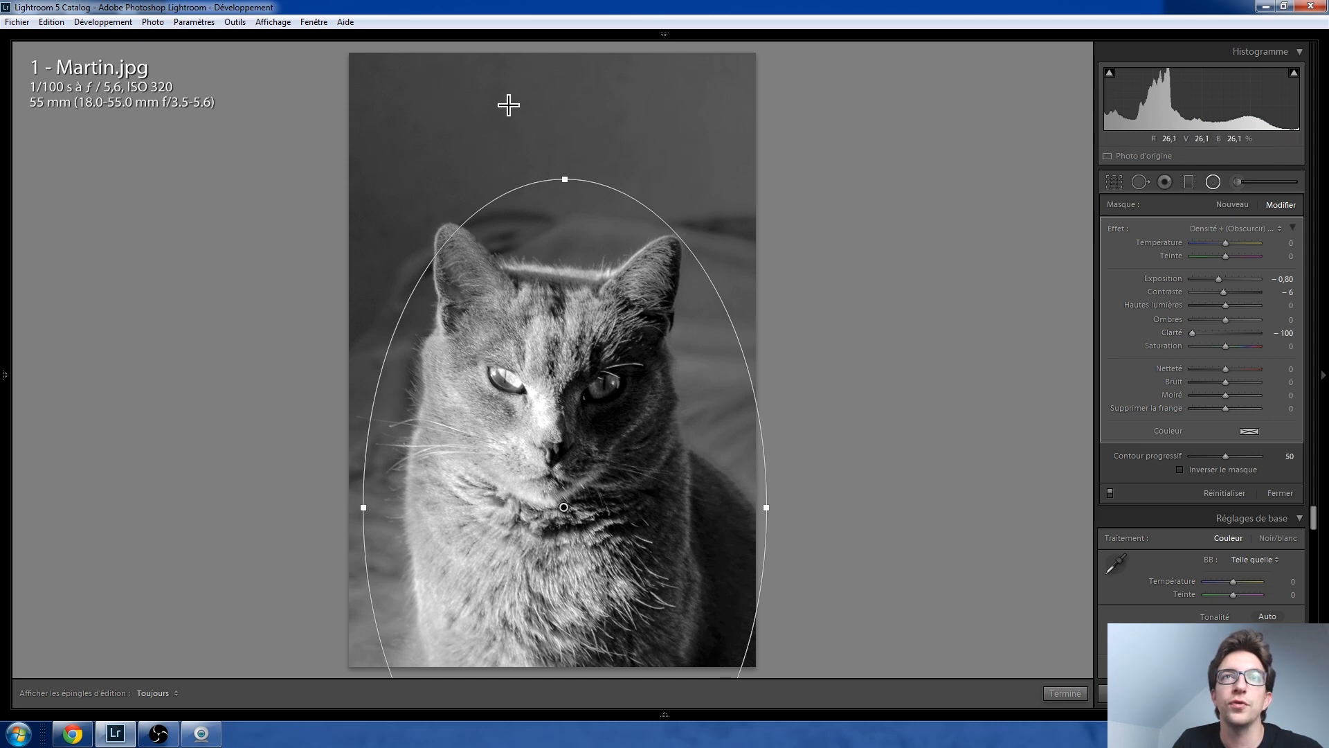
pyautogui.doubleClick(1192, 336)
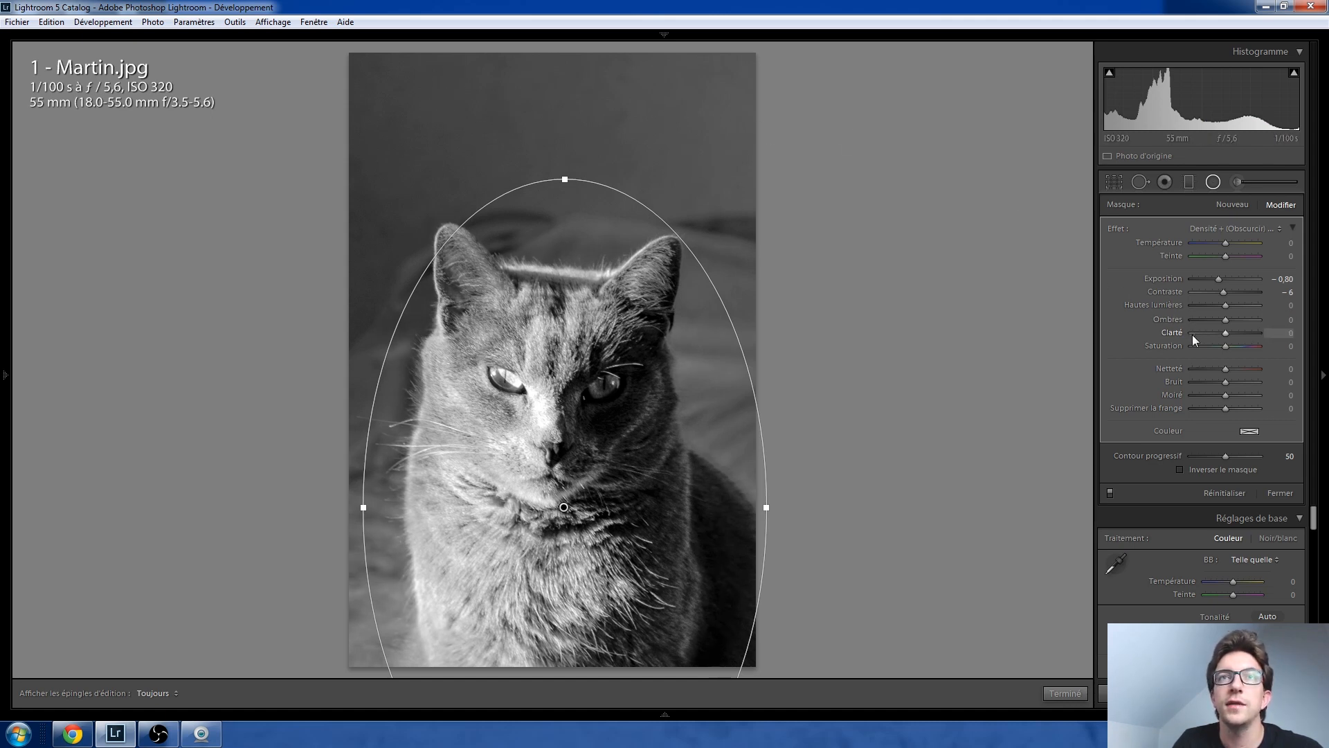
pyautogui.click(1192, 335)
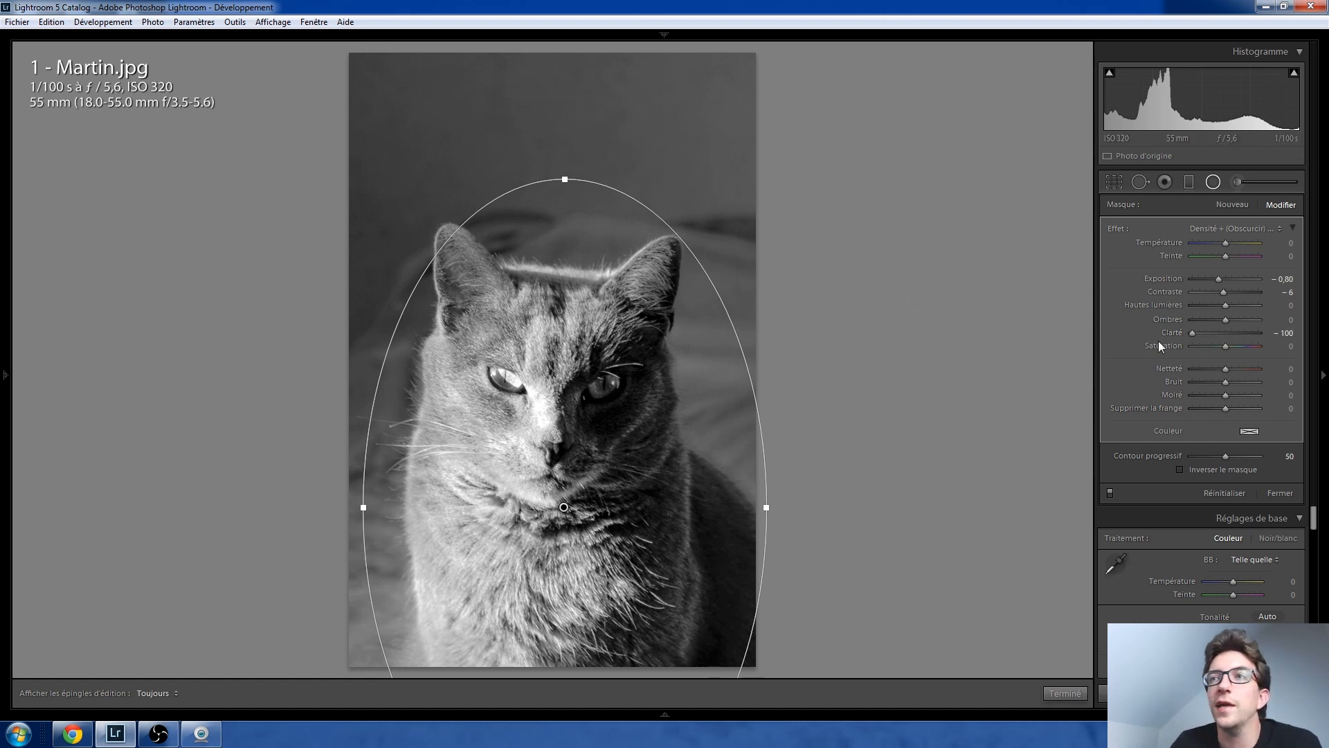
# Step: Set the radial filter's sharpness to -65 and close the filter
pyautogui.moveTo(1226, 370); pyautogui.dragTo(1207, 370)
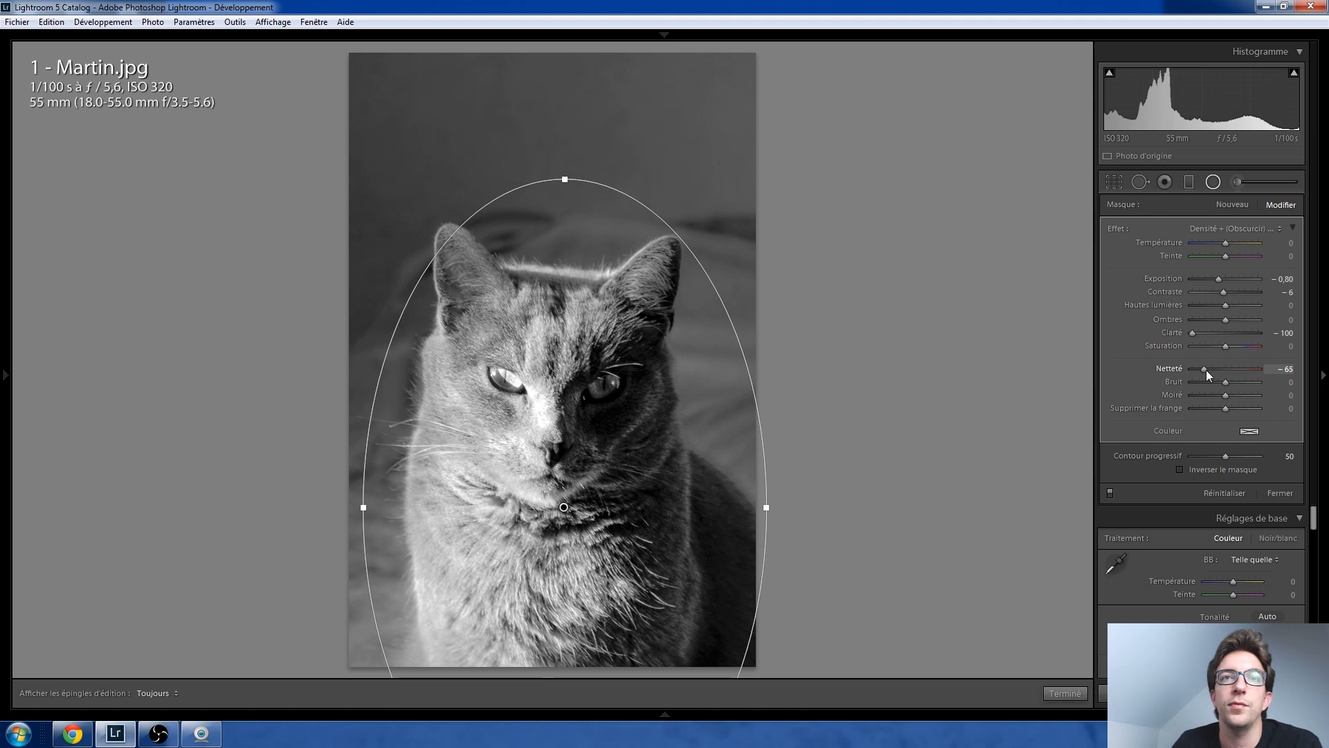
pyautogui.click(1213, 184)
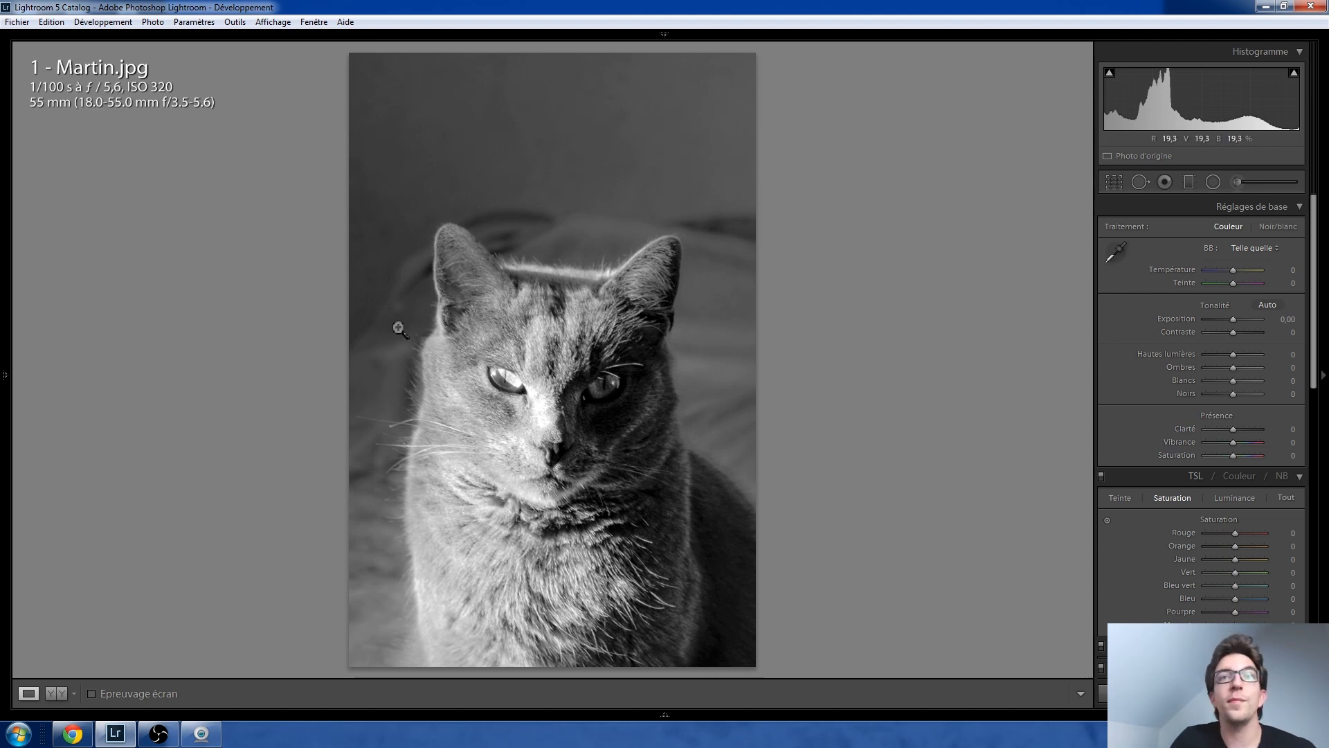
# Step: Move on past the bench photo to the star-shaped lamp photo and examine the spots in its dark background up close
pyautogui.press('Right')
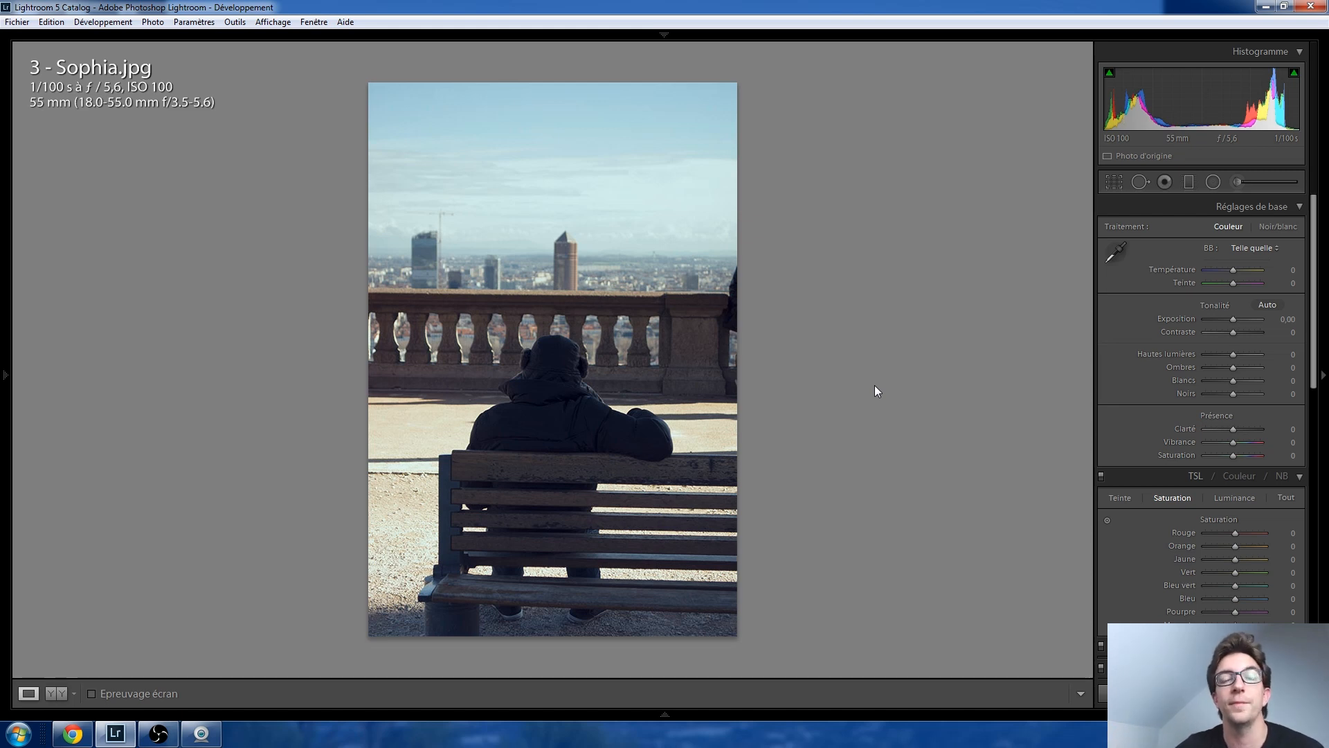
pyautogui.press('Right')
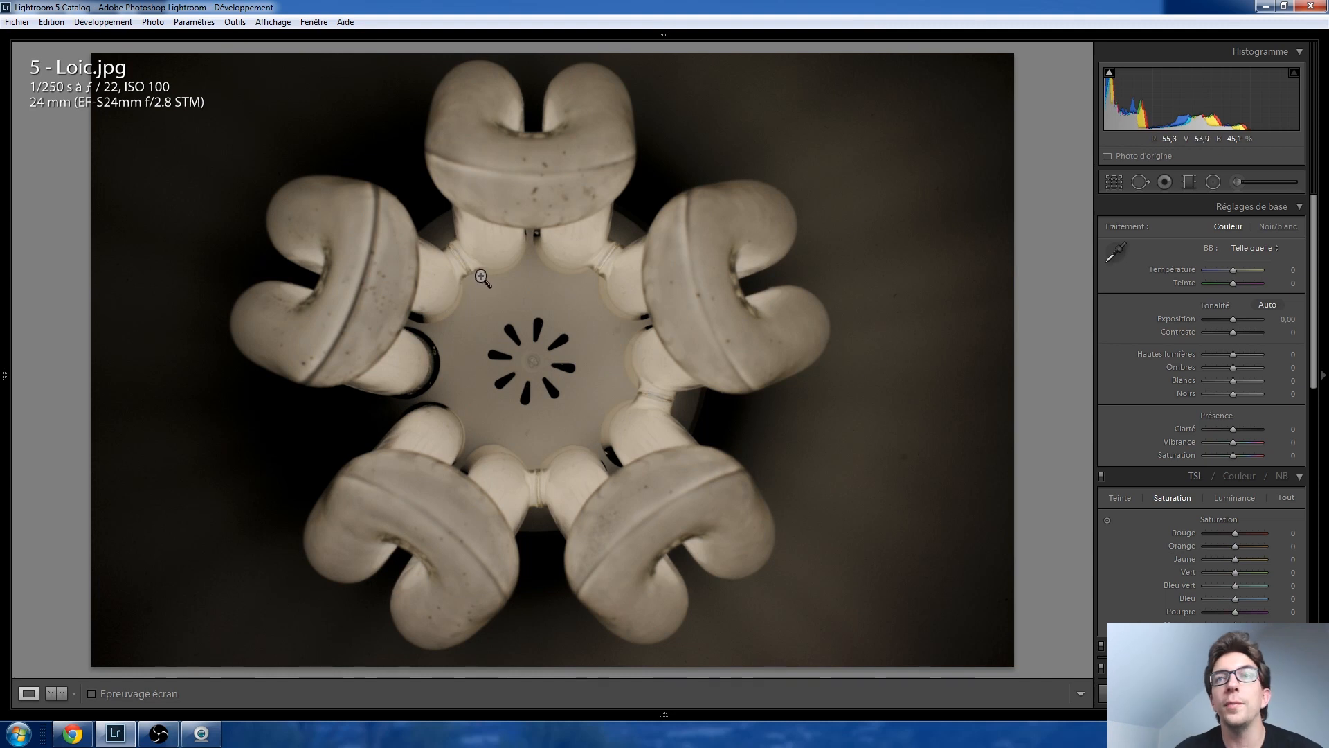
pyautogui.click(899, 294)
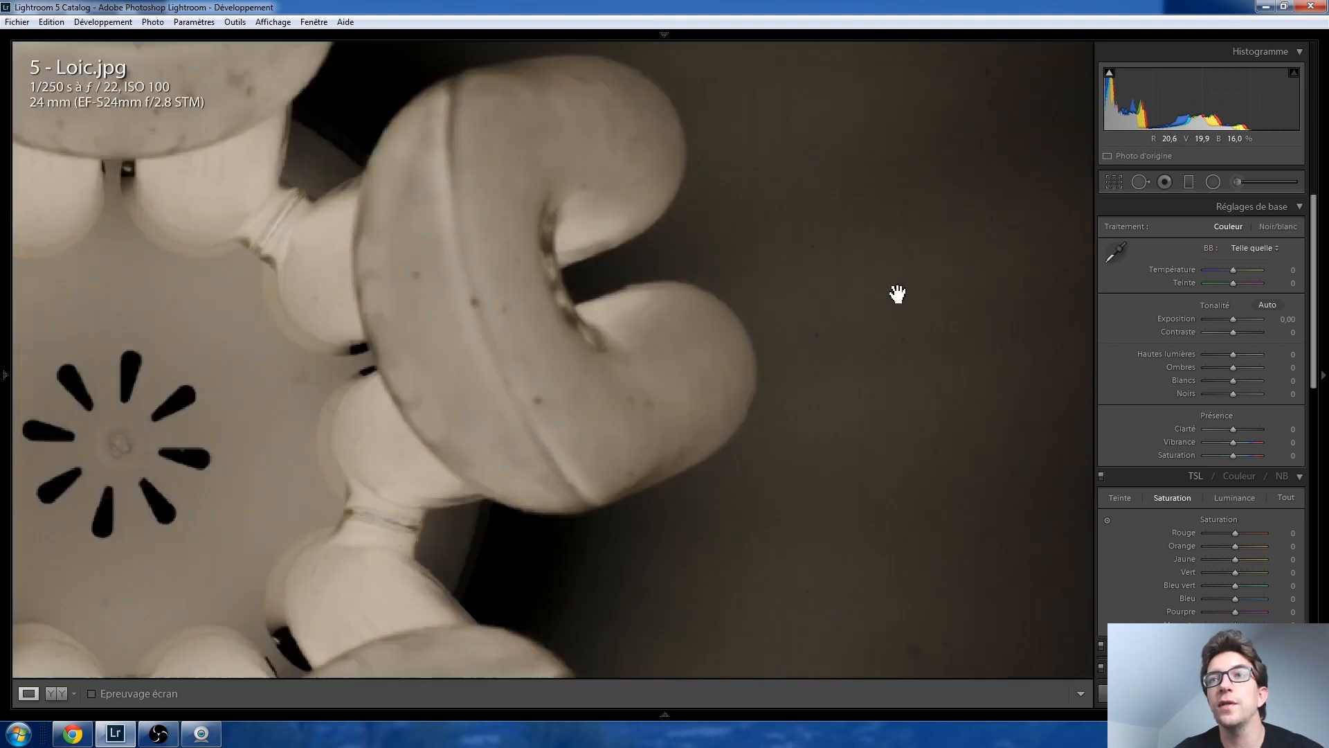
pyautogui.click(875, 309)
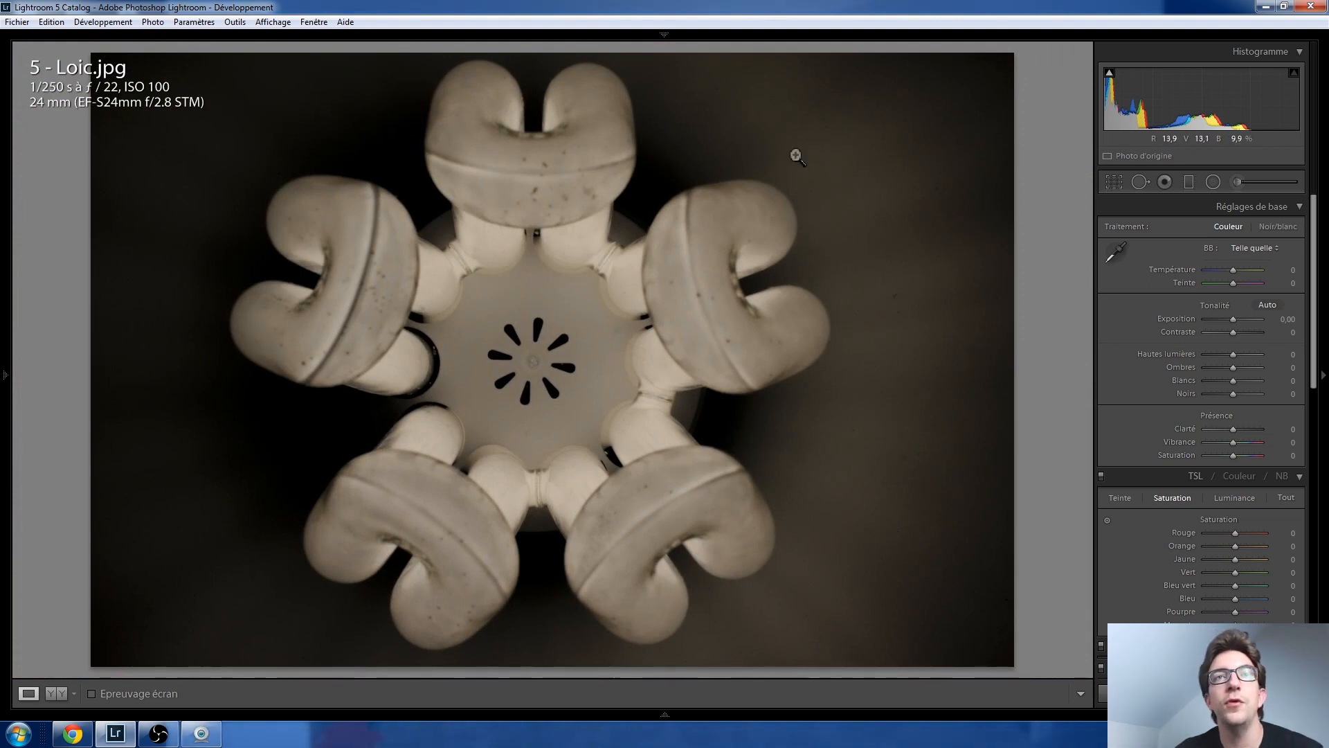
# Step: Activate Spot Removal, turn on the defect visualization and lower its threshold to isolate the dust spots
pyautogui.click(1133, 182)
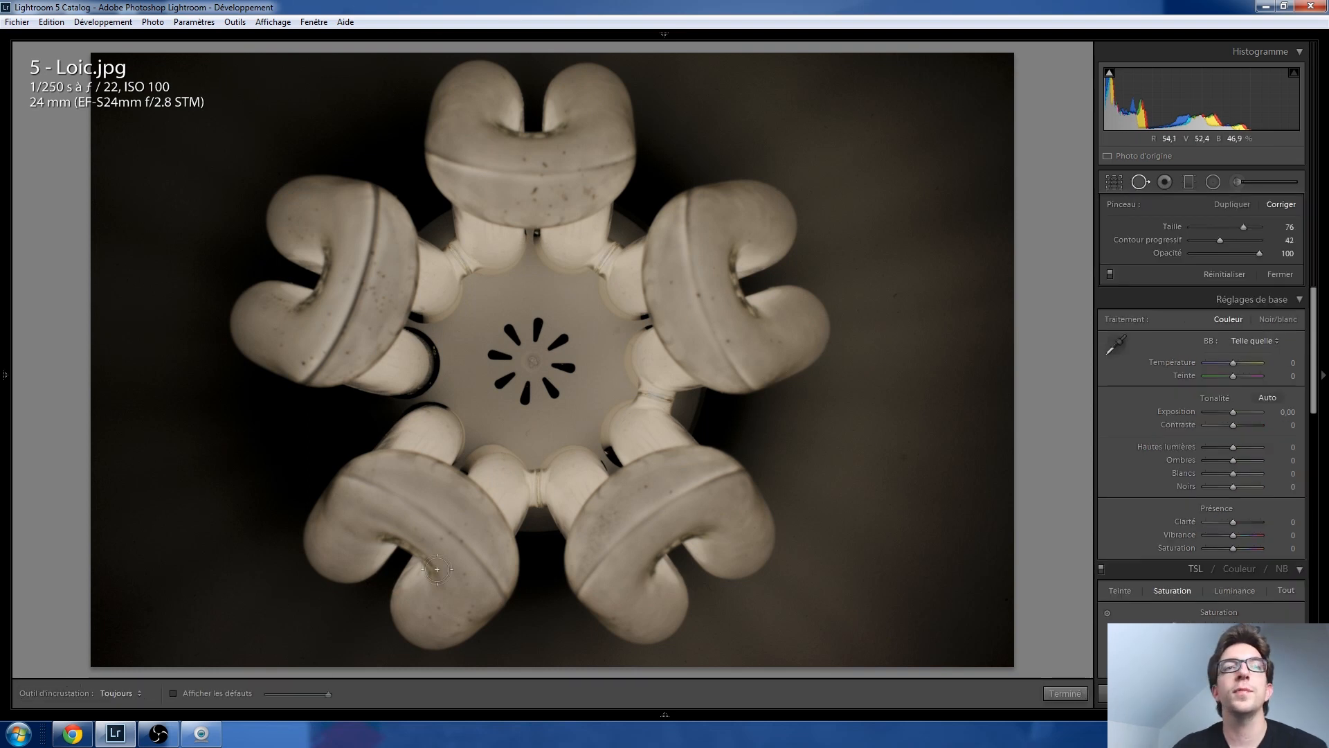
pyautogui.click(177, 692)
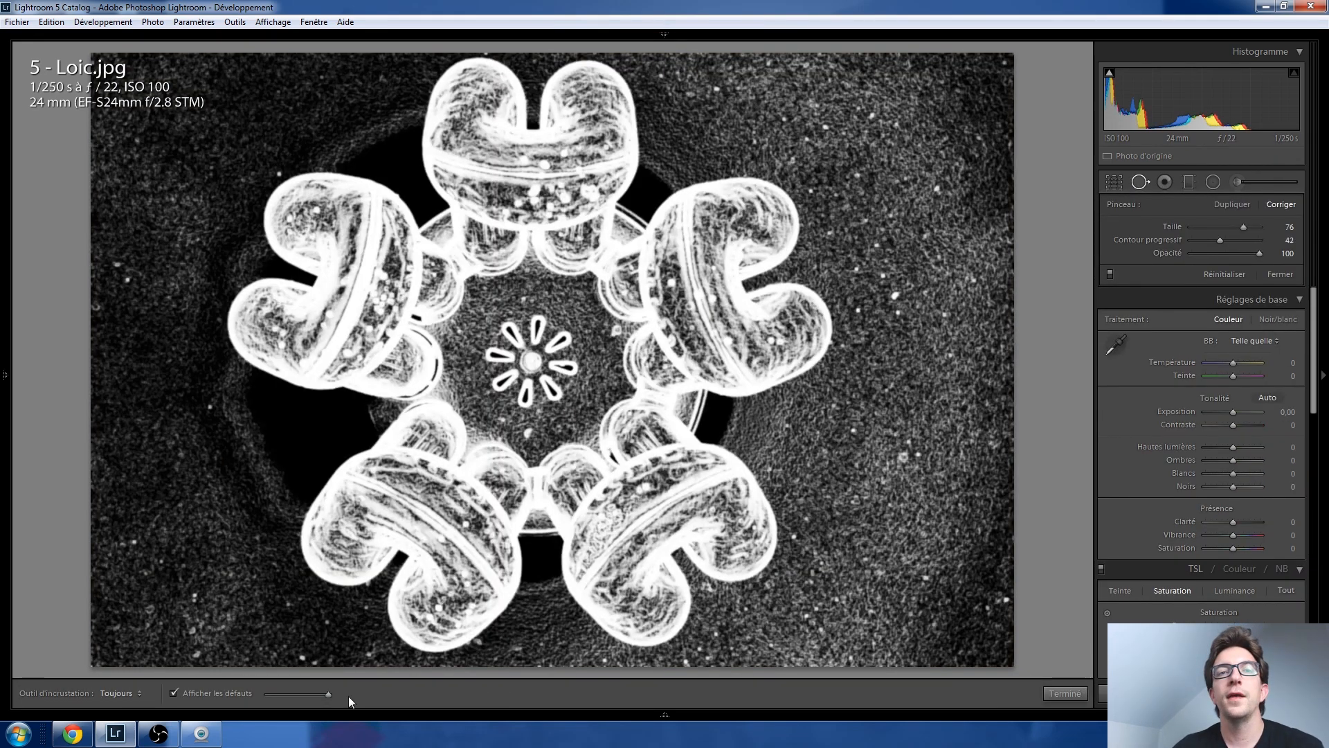
pyautogui.moveTo(326, 697)
pyautogui.mouseDown()
pyautogui.moveTo(275, 698)
pyautogui.moveTo(313, 697)
pyautogui.mouseUp()
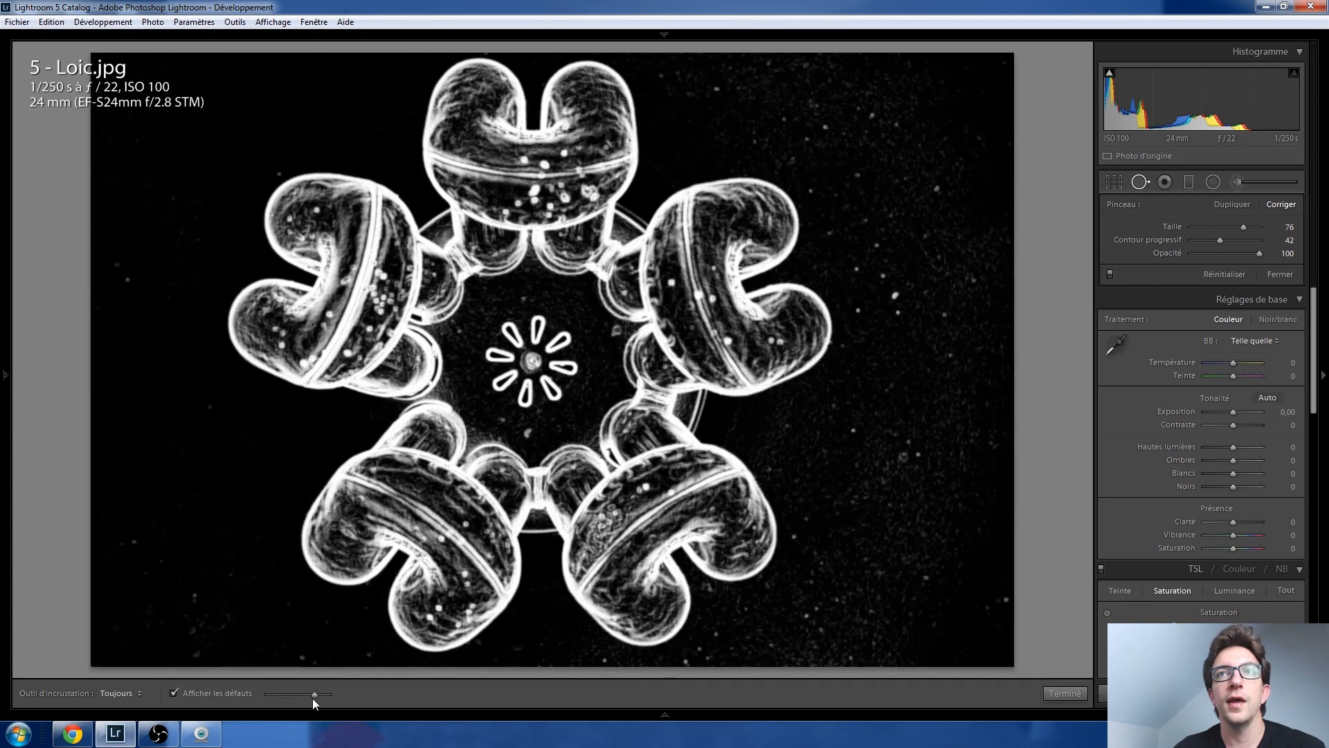
# Step: Heal the dust spots scattered over the dark background beside the lamp with Spot Removal and close the tool
pyautogui.click(893, 293)
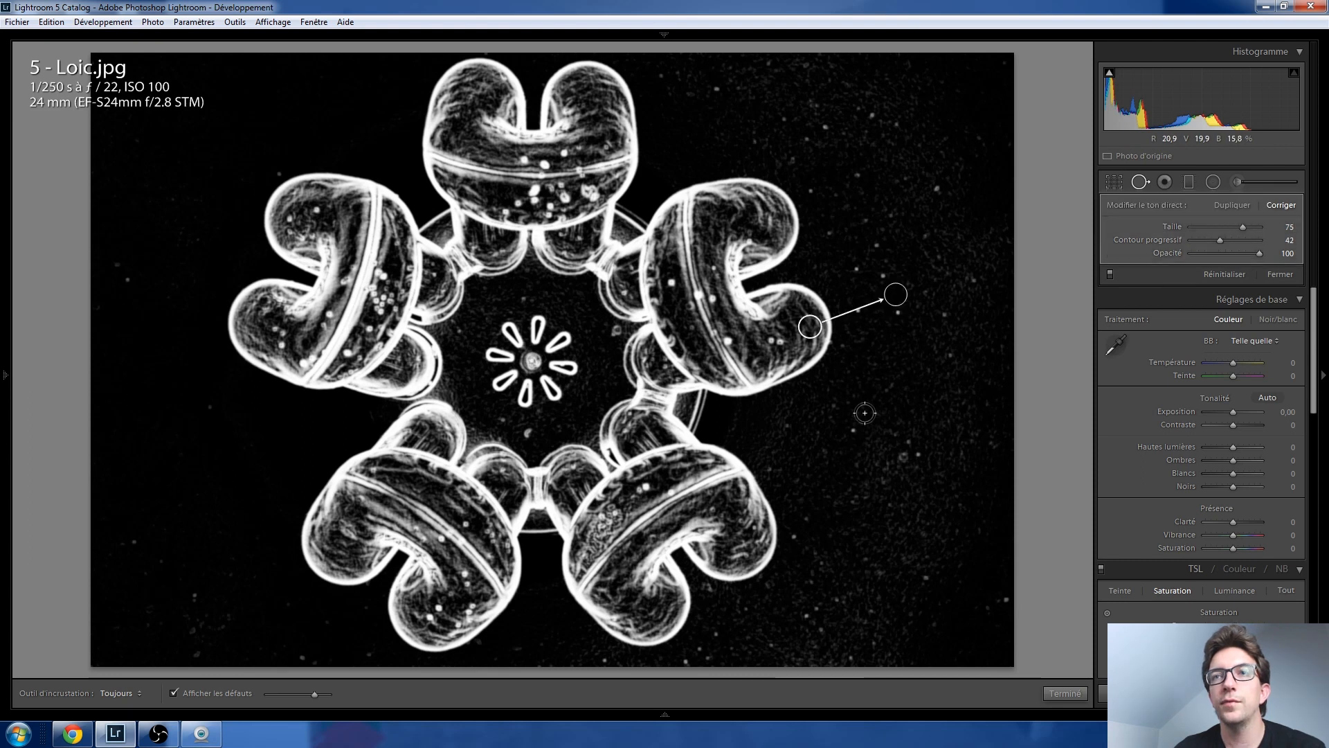
pyautogui.click(852, 431)
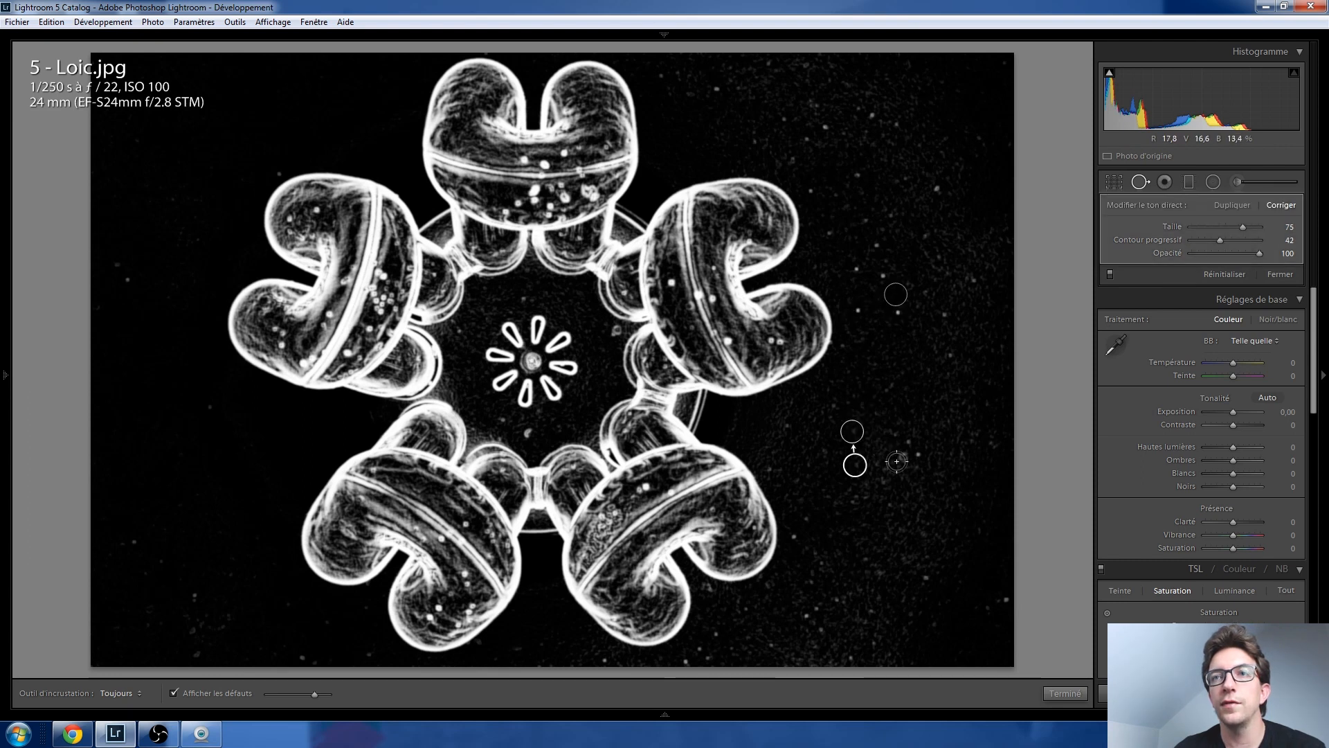
pyautogui.click(903, 457)
pyautogui.click(856, 310)
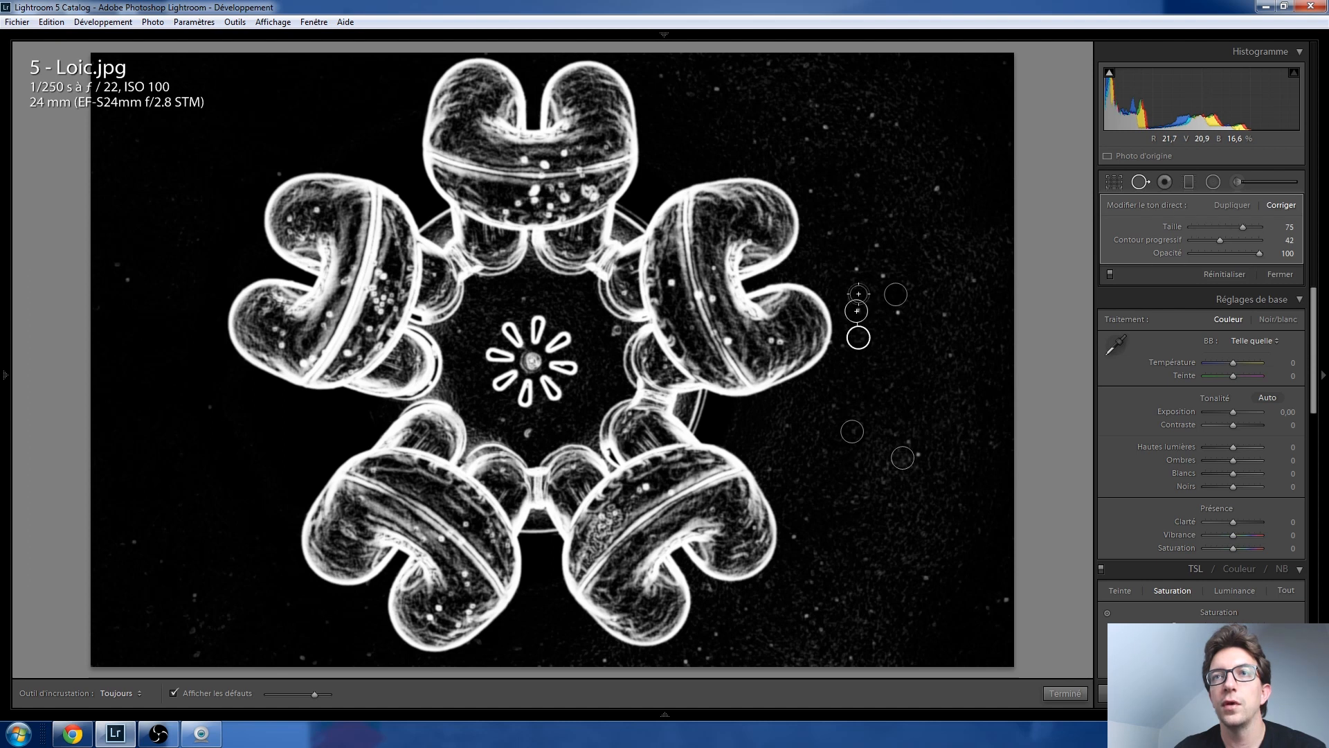
pyautogui.click(859, 269)
pyautogui.click(875, 303)
pyautogui.click(886, 273)
pyautogui.moveTo(864, 284)
pyautogui.mouseDown()
pyautogui.moveTo(833, 273)
pyautogui.moveTo(873, 245)
pyautogui.mouseUp()
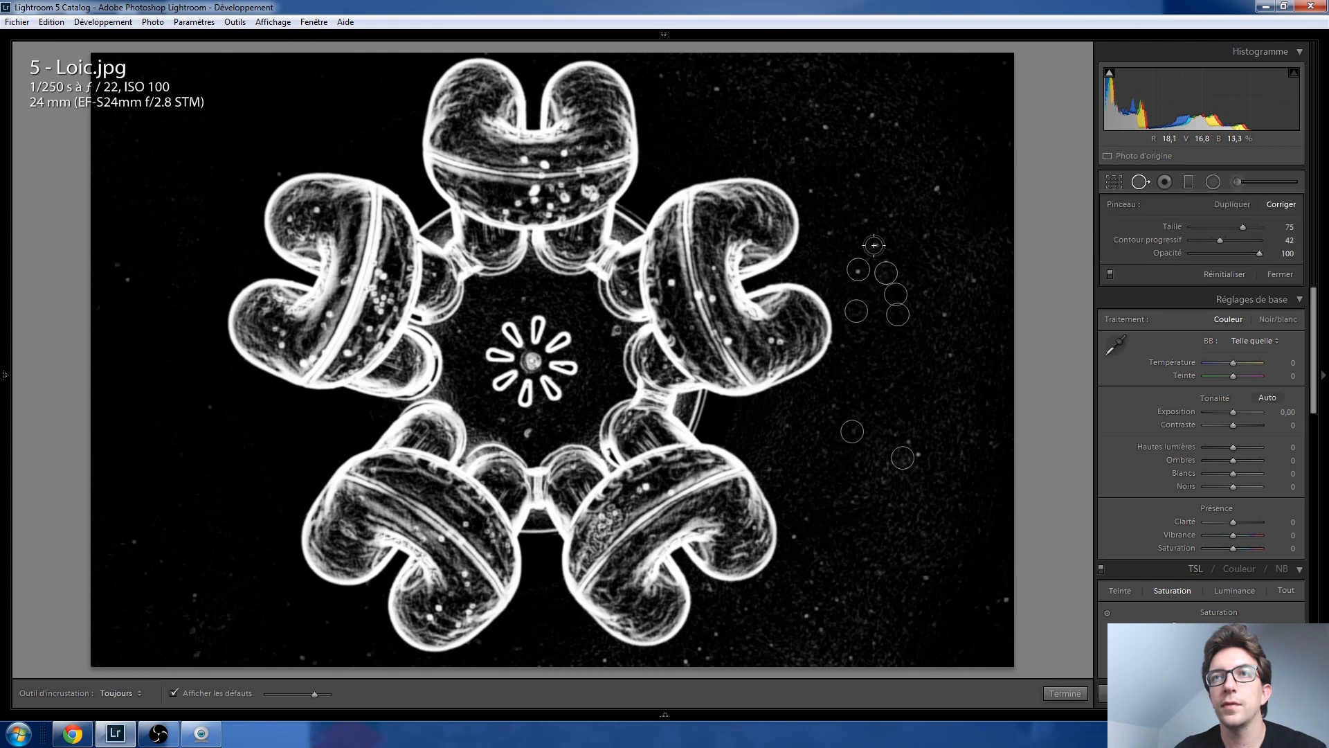
pyautogui.click(862, 219)
pyautogui.click(936, 191)
pyautogui.click(866, 114)
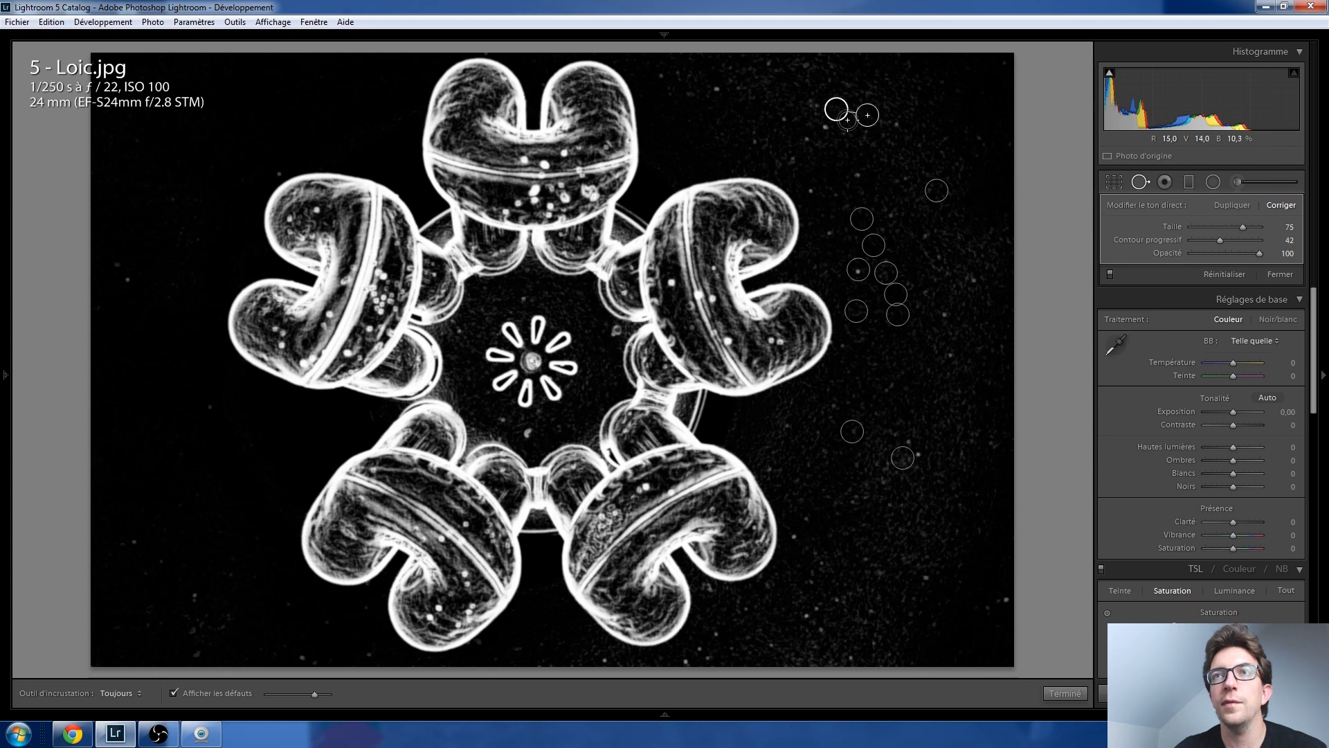
pyautogui.press('q')
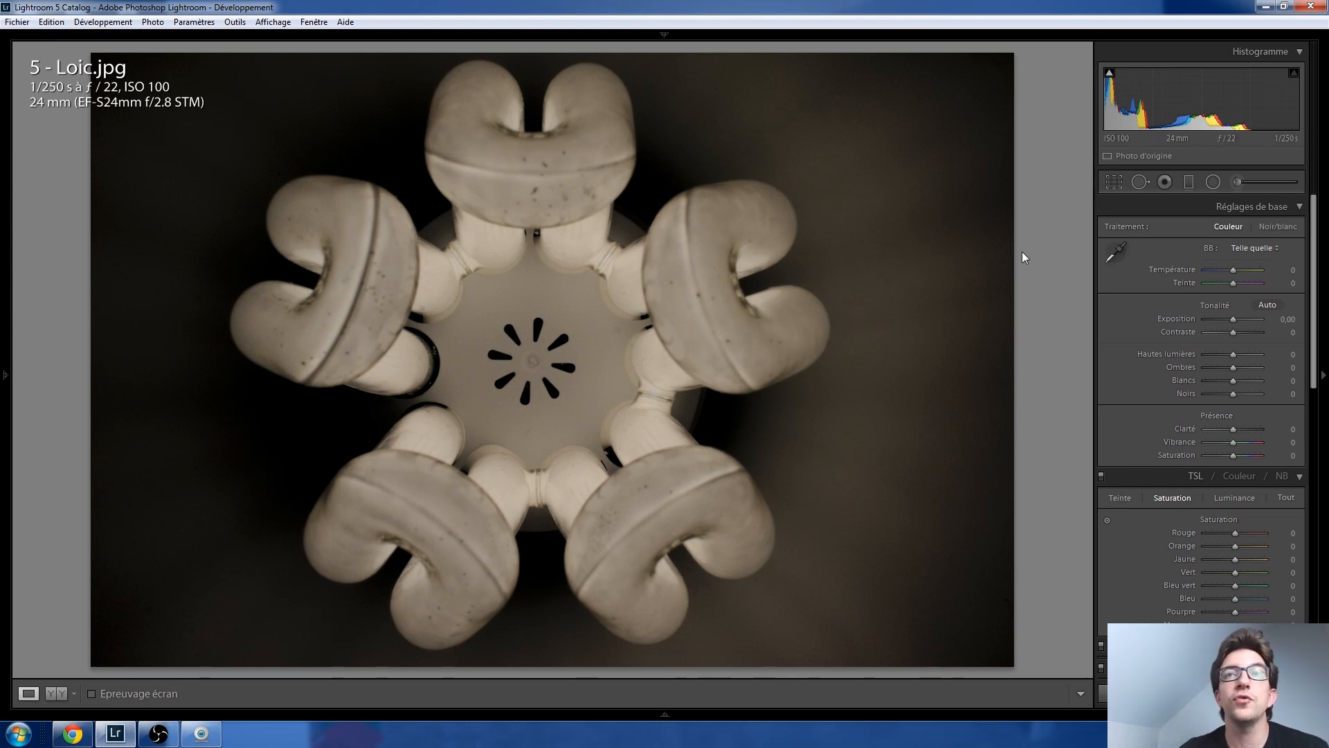
# Step: Try cropping the lamp photo to a 1 x 1 square with the lamp centred in the frame
pyautogui.click(1114, 182)
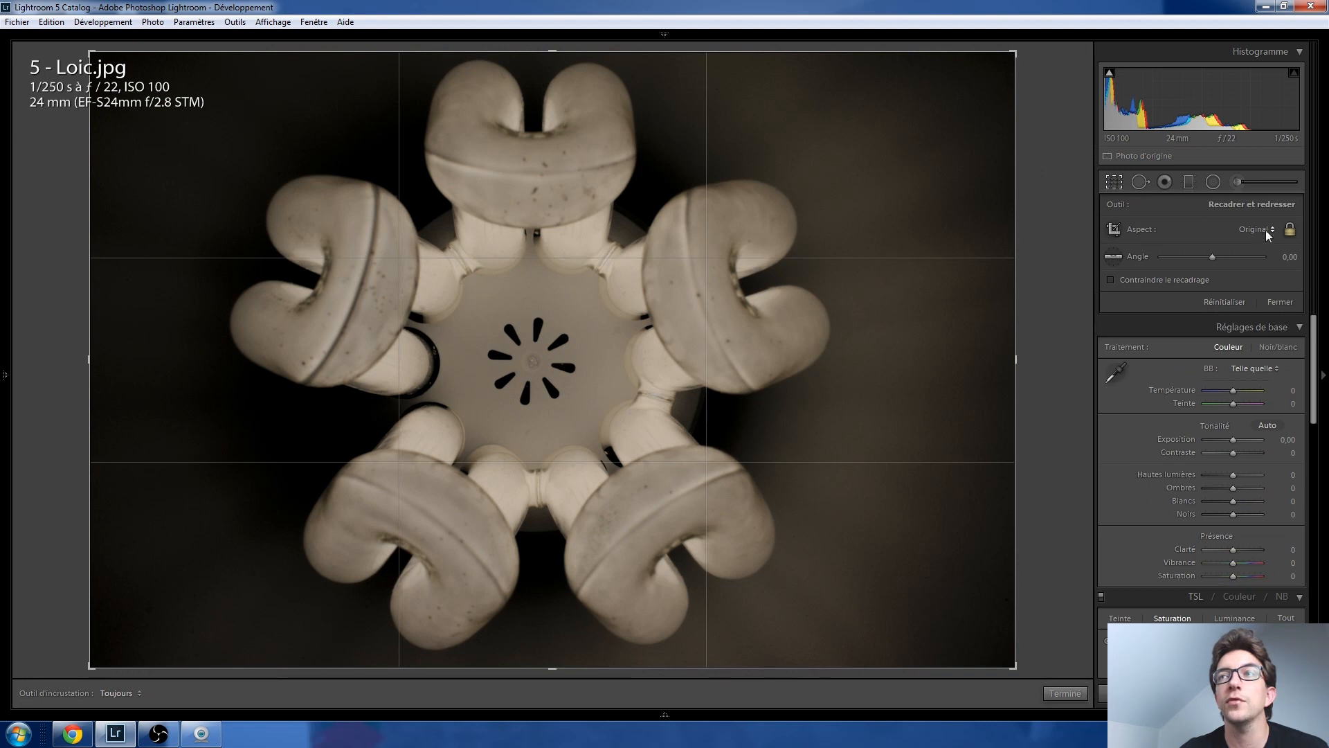
pyautogui.click(1266, 230)
pyautogui.click(1157, 298)
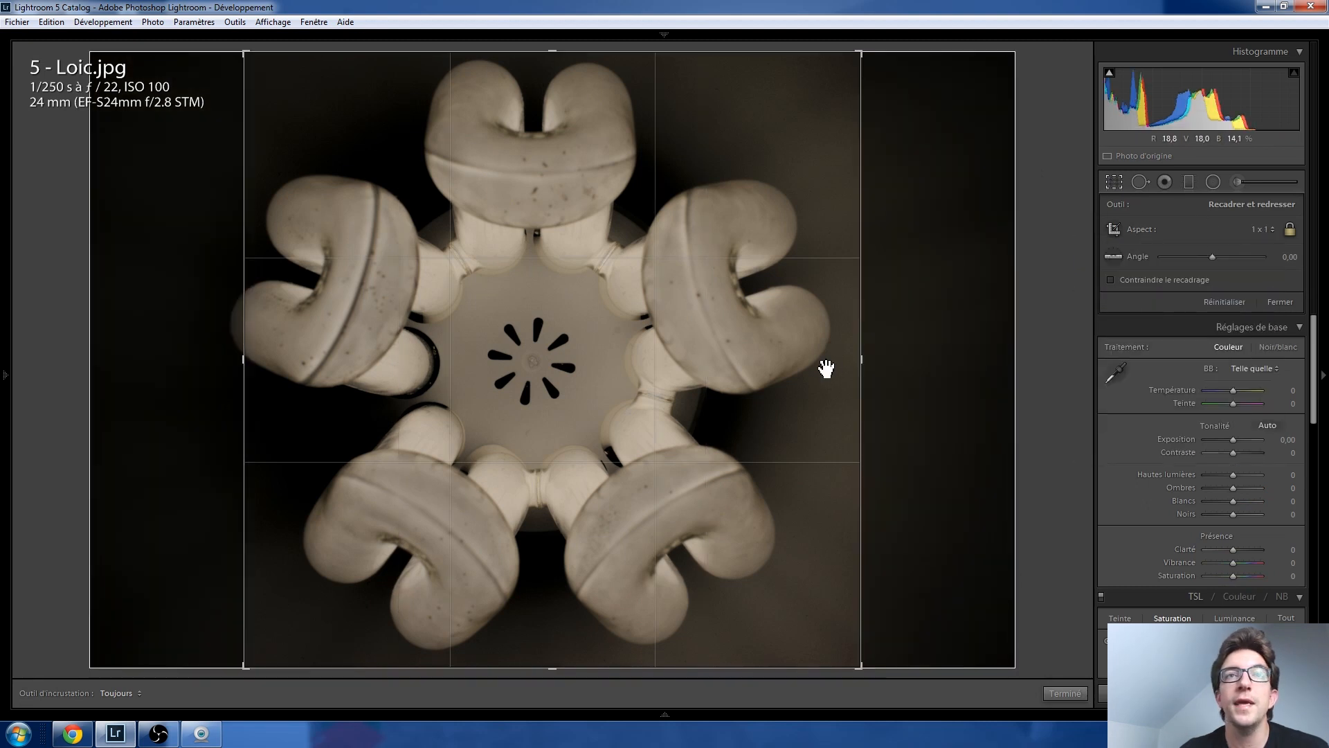
pyautogui.moveTo(560, 368); pyautogui.dragTo(578, 372)
pyautogui.press('Return')
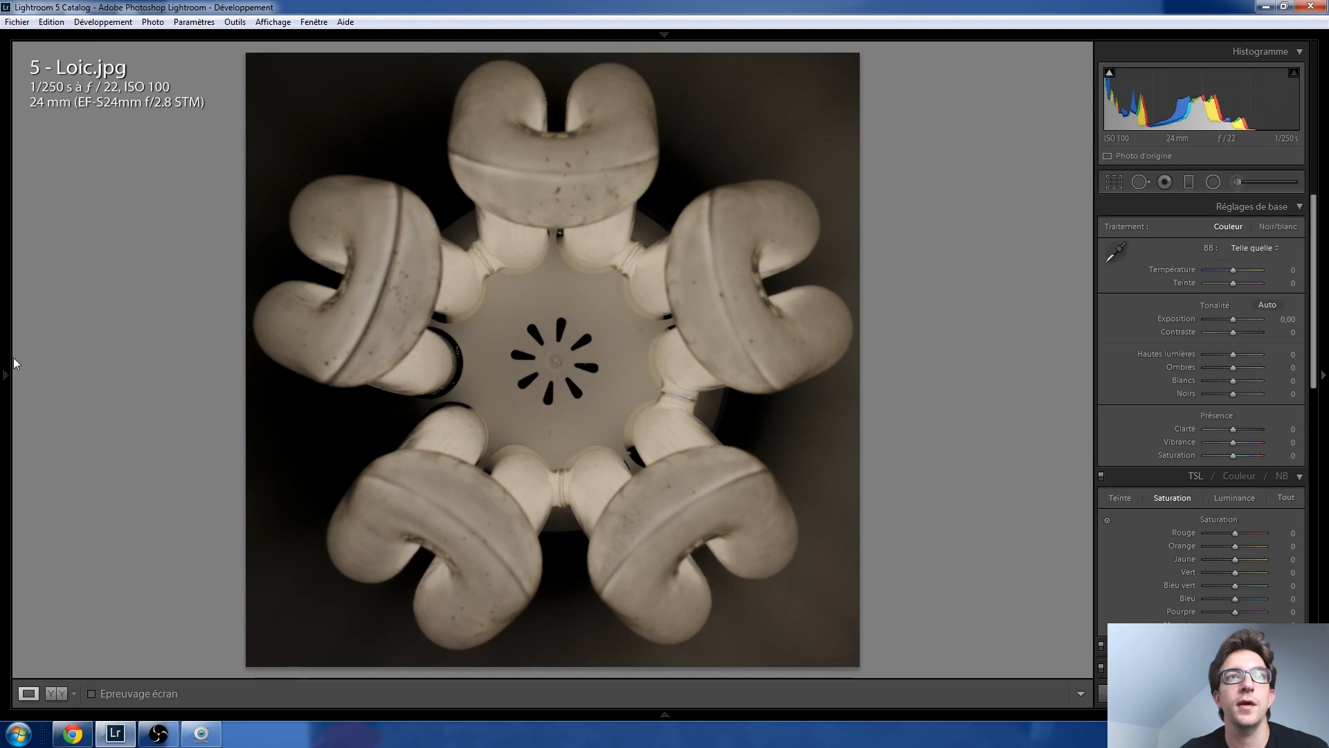
# Step: Revert the lamp photo to the last spot-removal history state before the square crop and move on to the padlock bridge photo
pyautogui.click(6, 374)
pyautogui.click(78, 344)
pyautogui.click(75, 355)
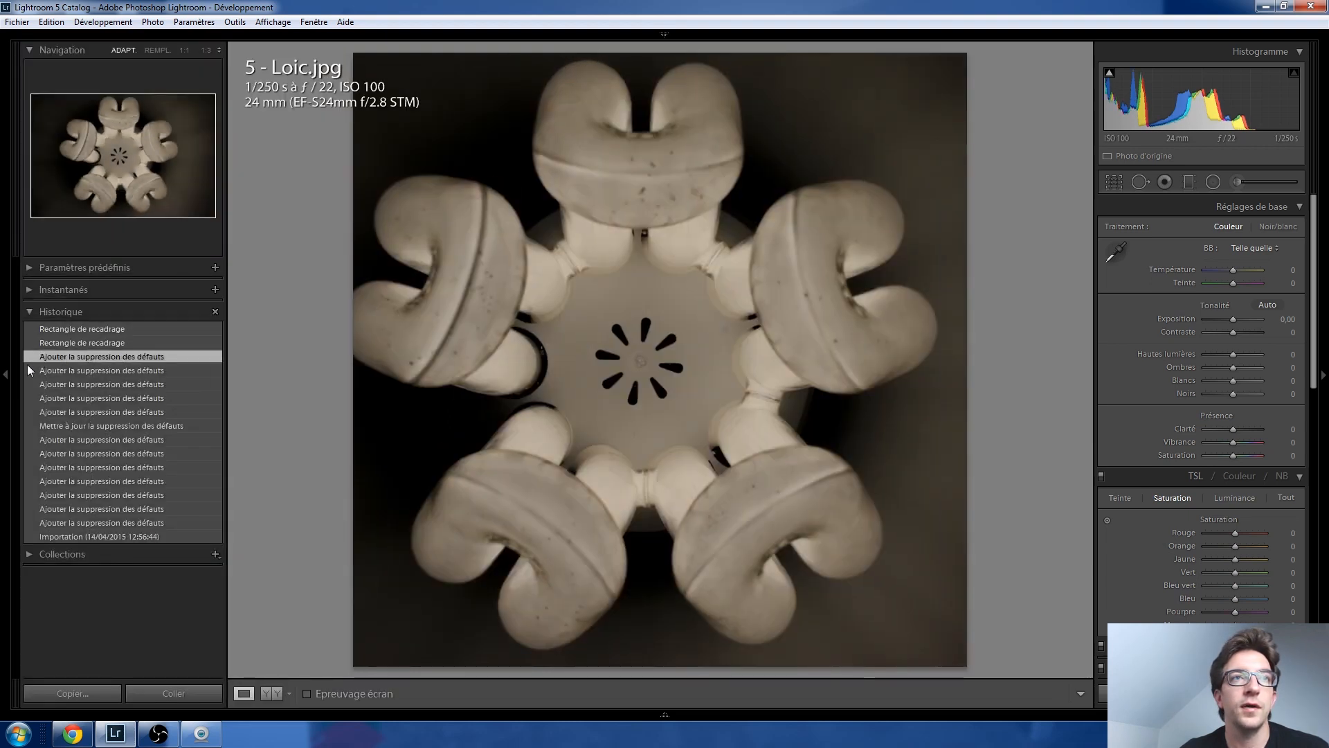
pyautogui.click(6, 372)
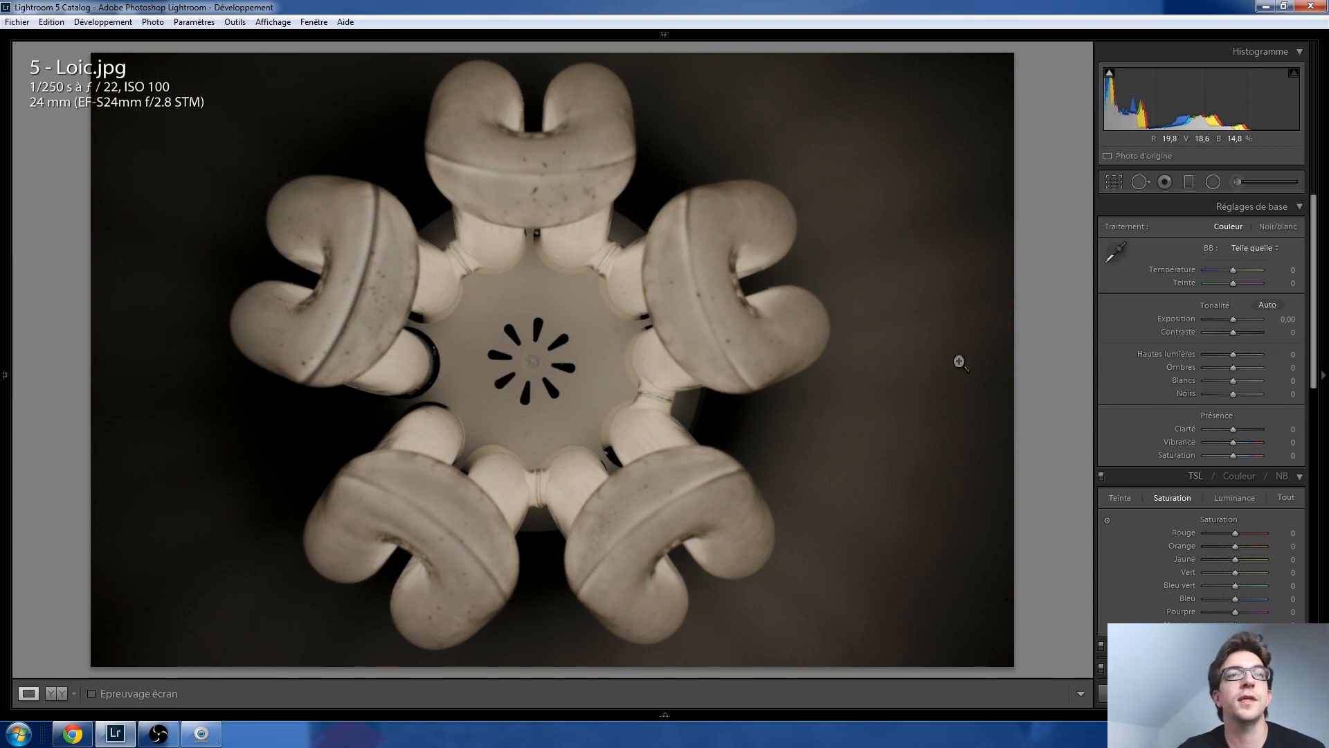
pyautogui.press('Right')
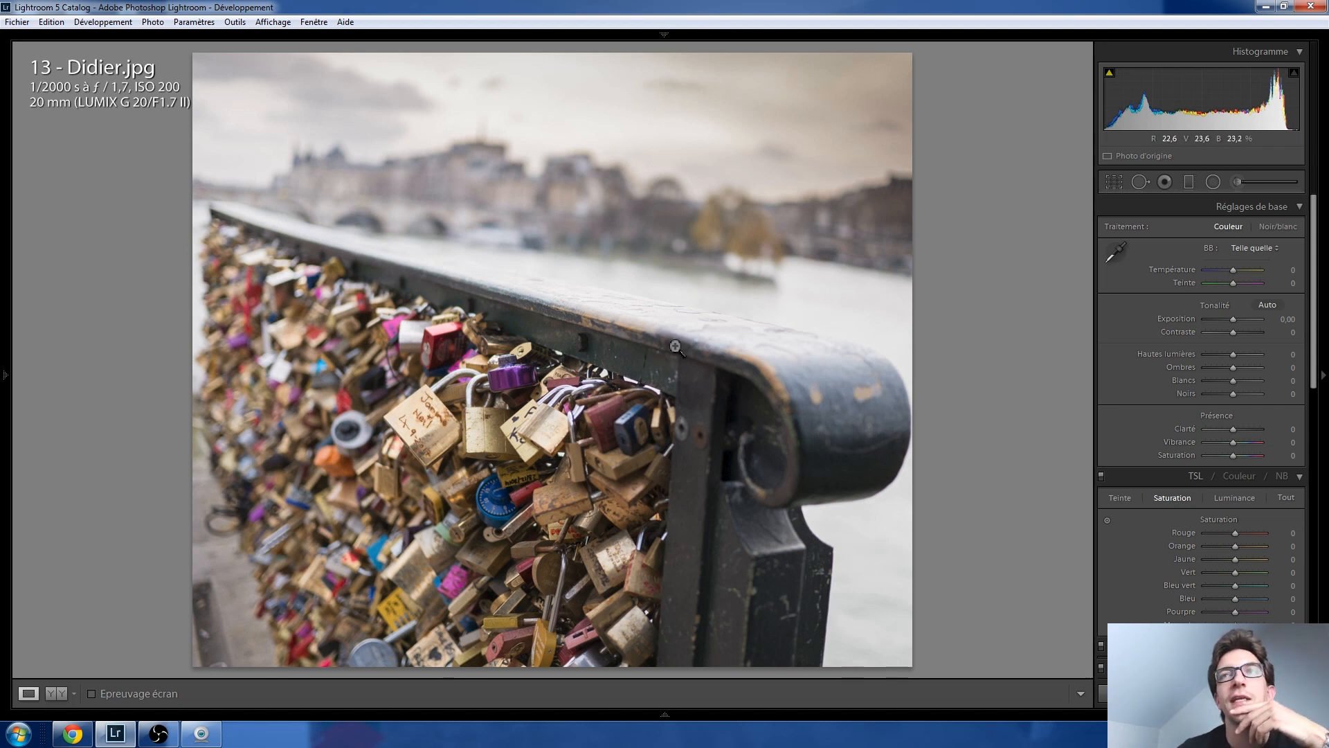
# Step: Try a tight crop on the padlocks that cuts out the skyline and railing end, and restore the full frame
pyautogui.click(1101, 181)
pyautogui.moveTo(917, 56); pyautogui.dragTo(804, 166)
pyautogui.press('Return')
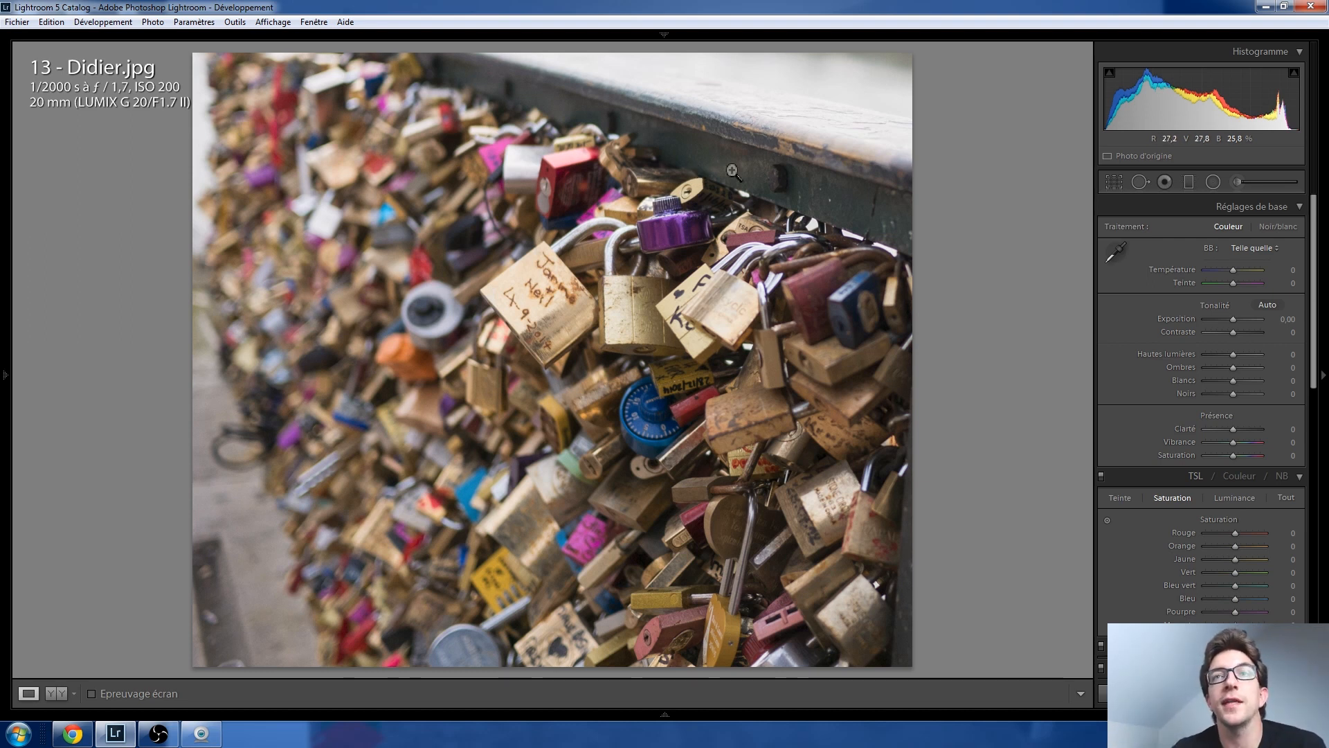
pyautogui.click(1114, 178)
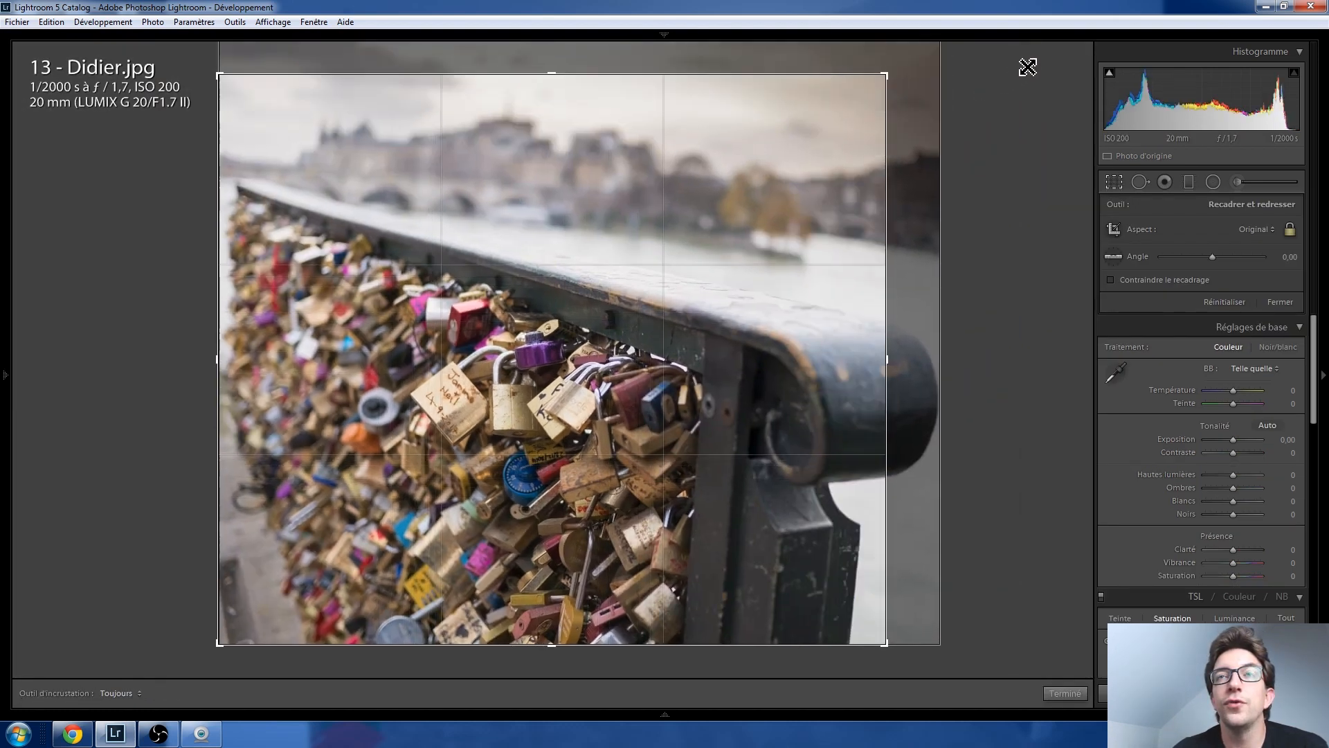
pyautogui.press('r')
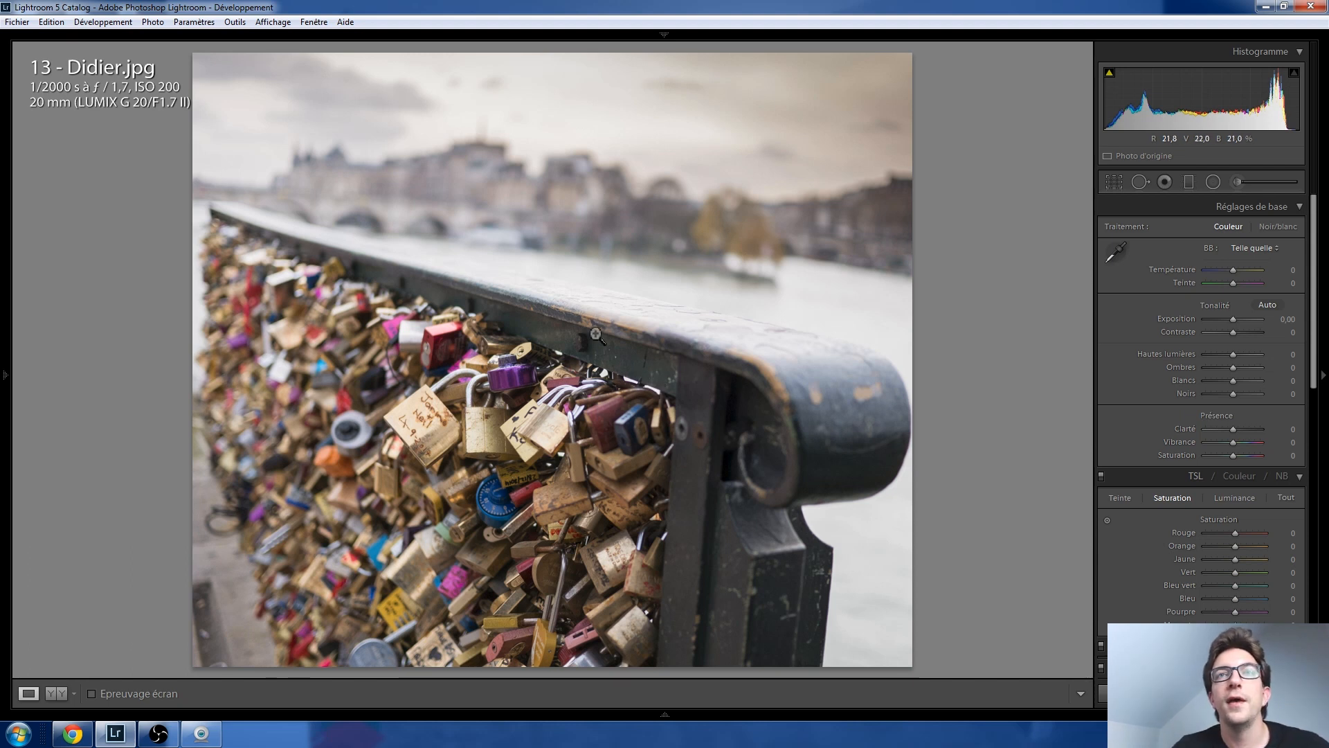
# Step: Try straightening the padlock photo along the far riverbank and set the crop angle to -2.36
pyautogui.click(1113, 181)
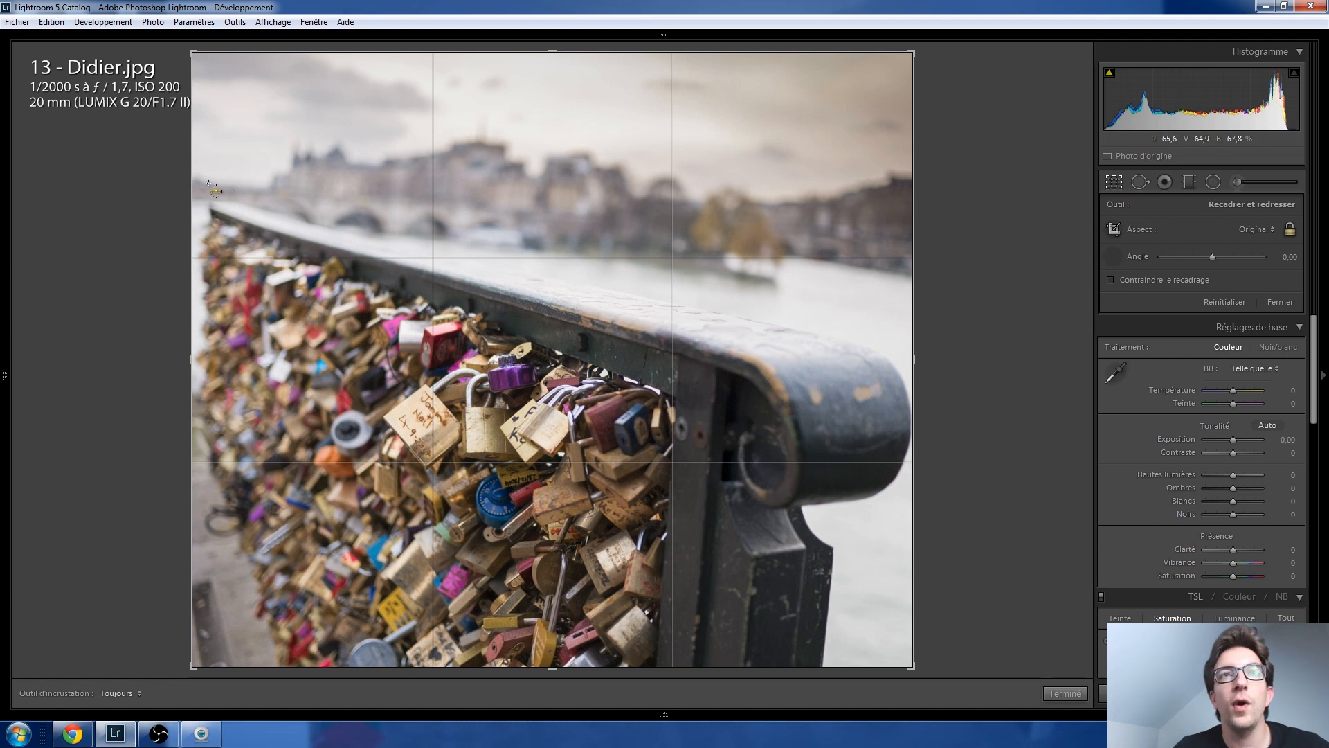
pyautogui.moveTo(314, 195); pyautogui.dragTo(846, 228)
pyautogui.press('Return')
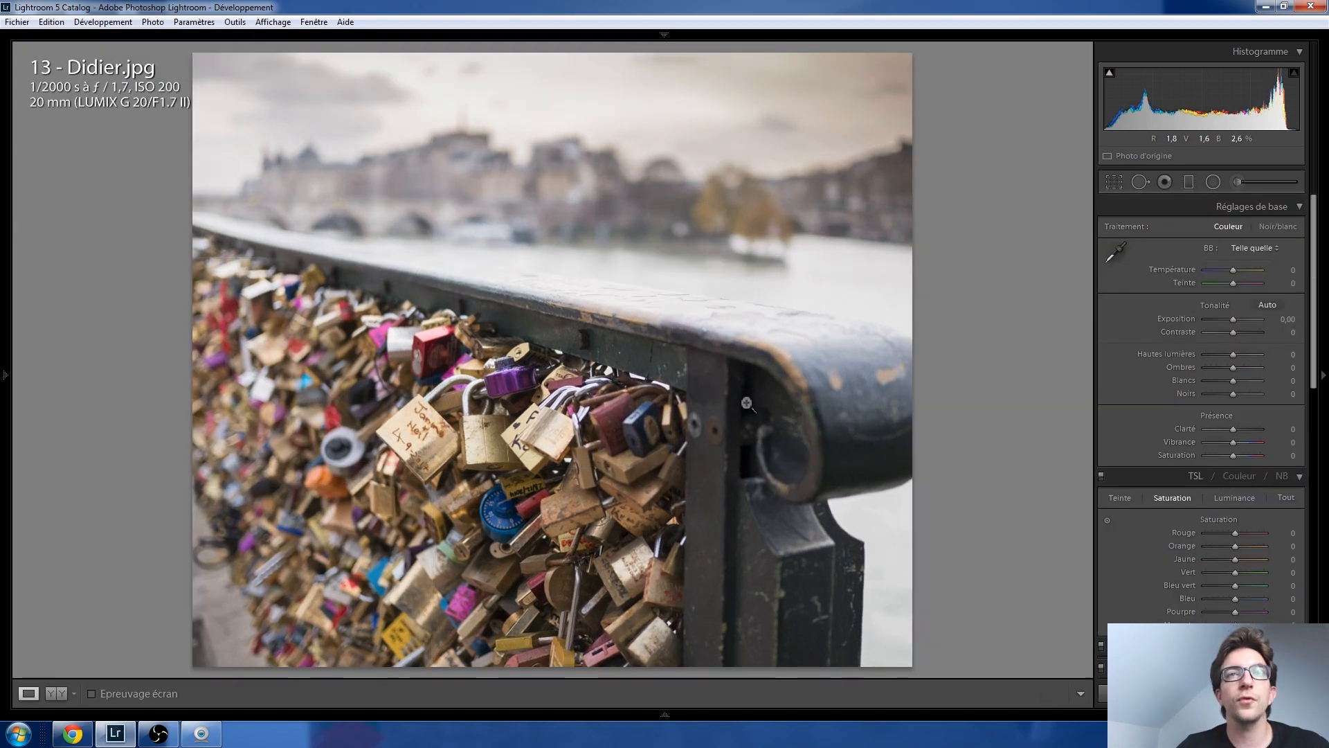
pyautogui.click(1114, 182)
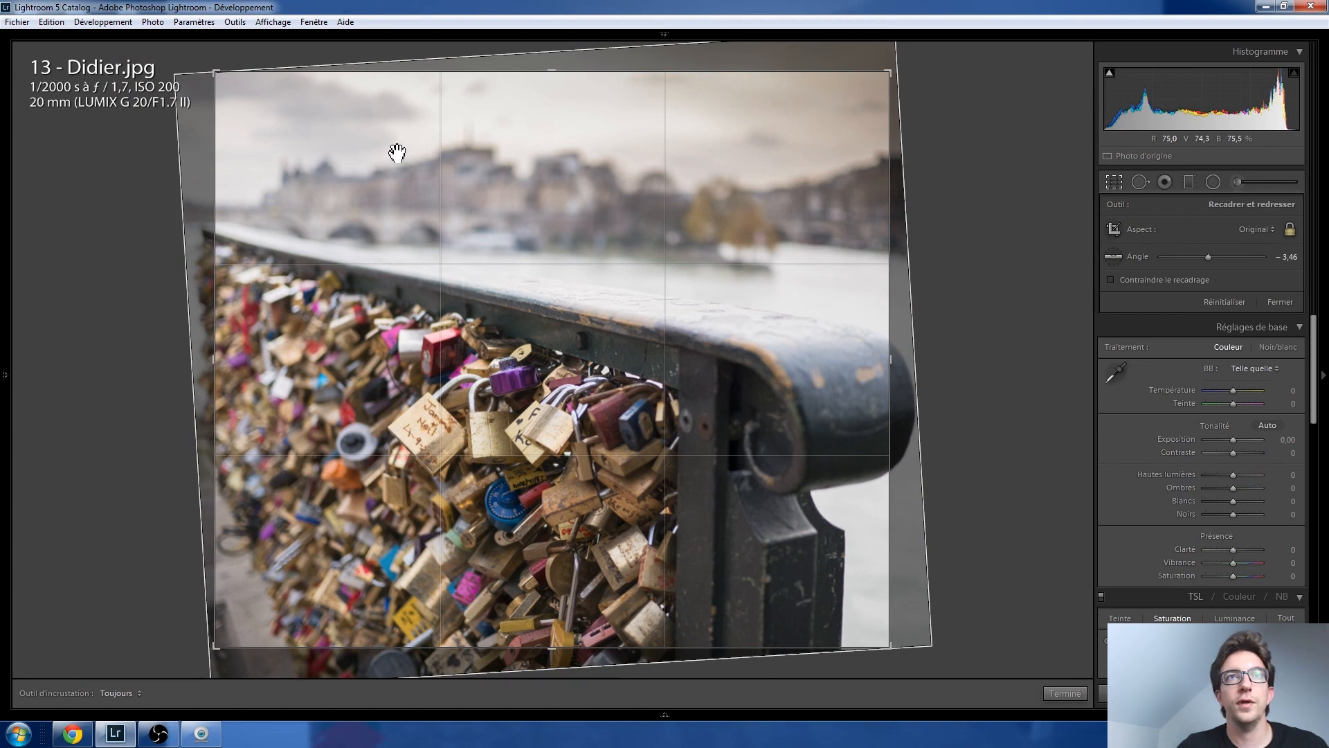
pyautogui.moveTo(1211, 255); pyautogui.dragTo(1198, 255)
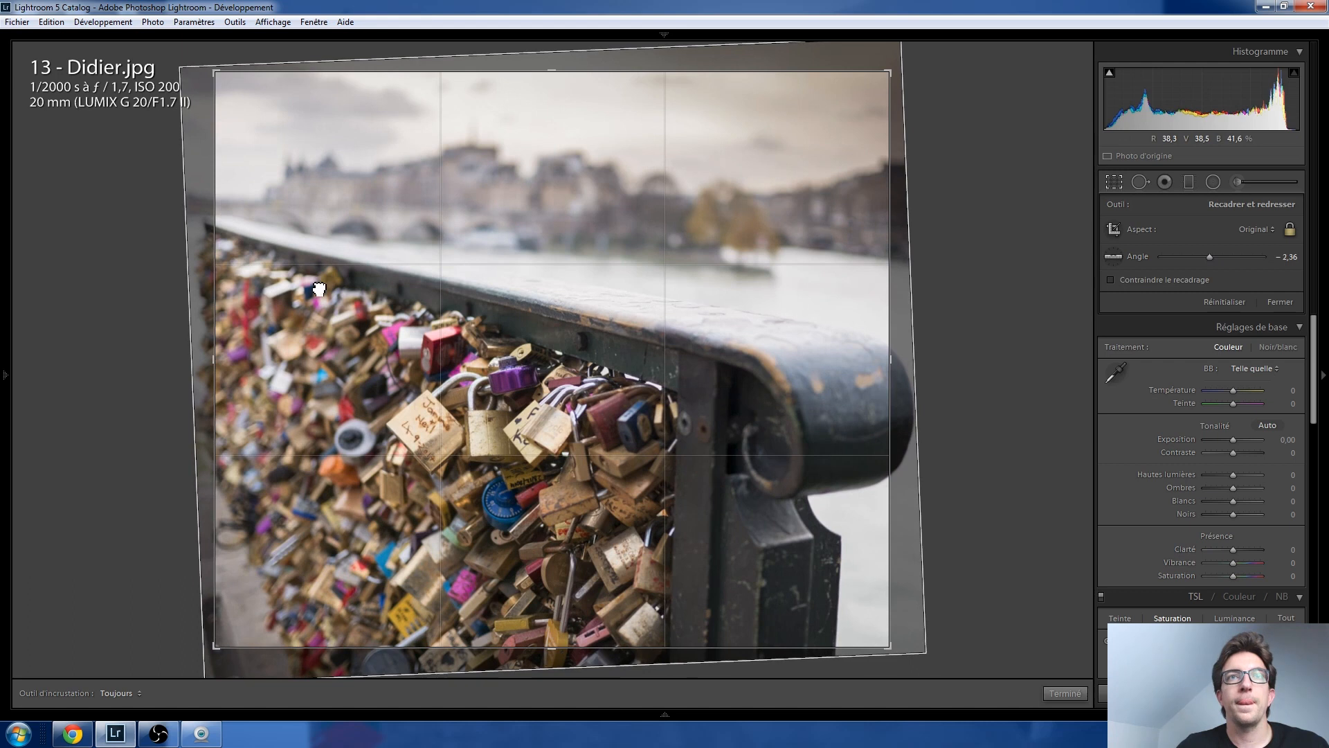
pyautogui.press('Return')
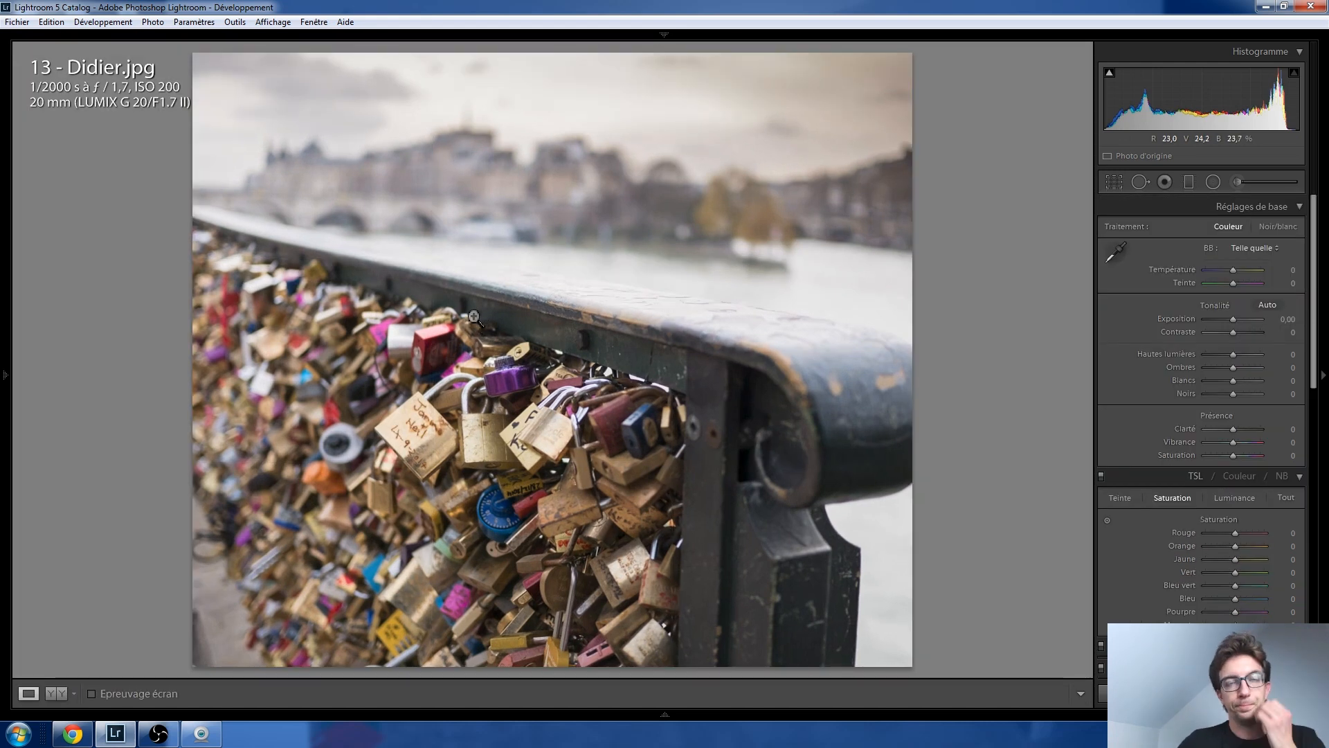
# Step: Return the padlock photo to the history state just before the crop angle changes
pyautogui.click(1113, 182)
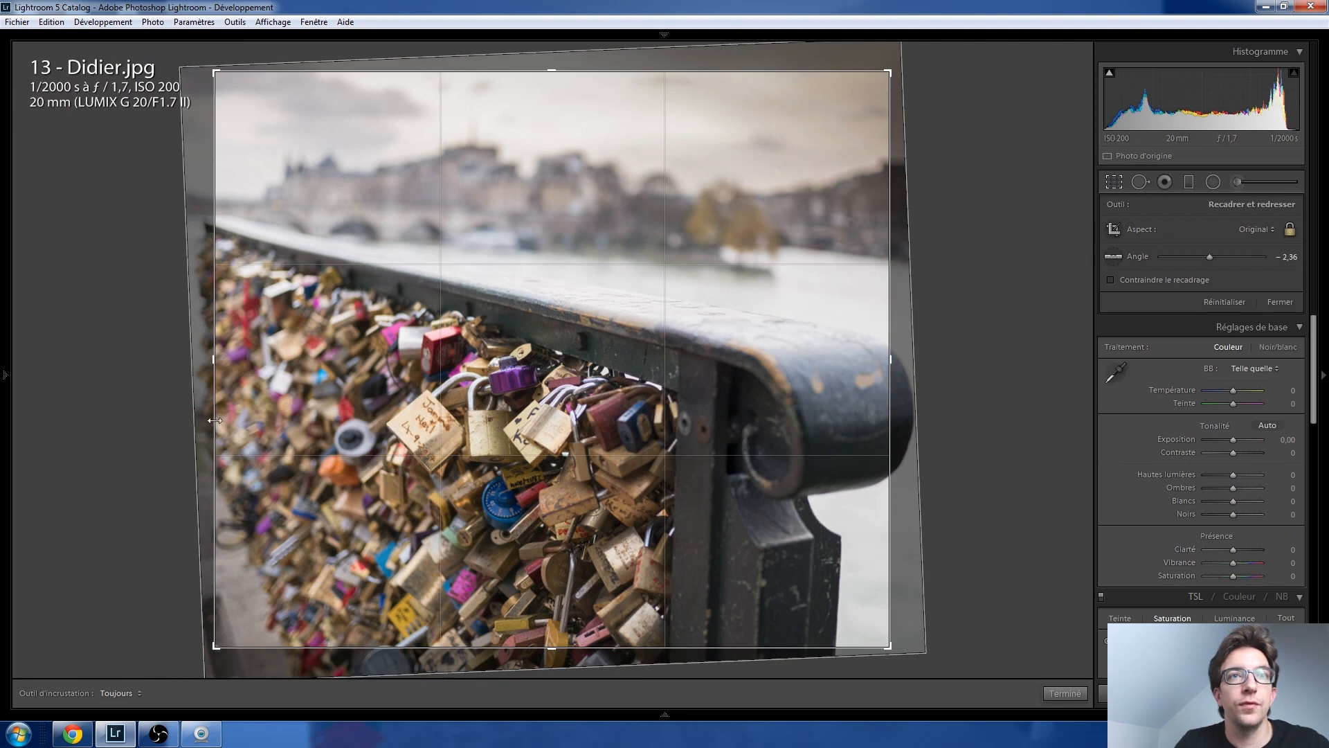
pyautogui.moveTo(9, 448)
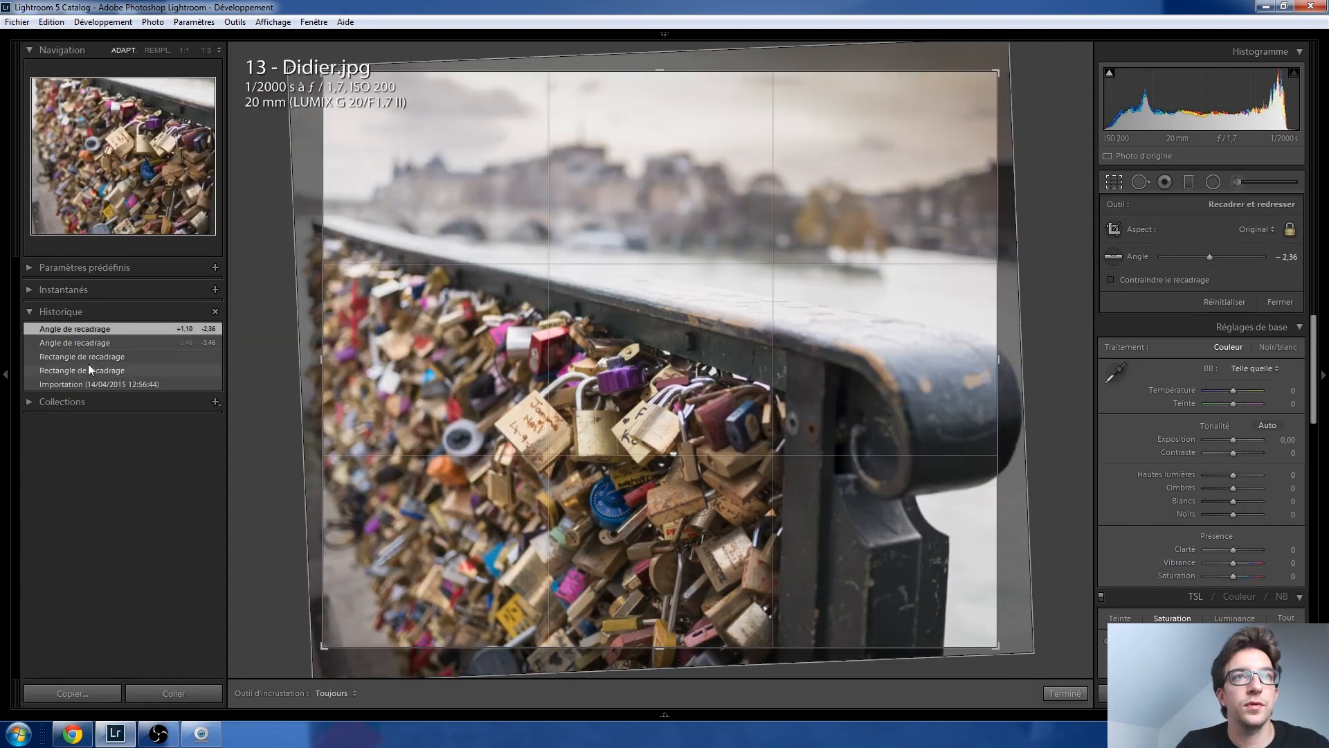
pyautogui.click(89, 369)
pyautogui.click(89, 356)
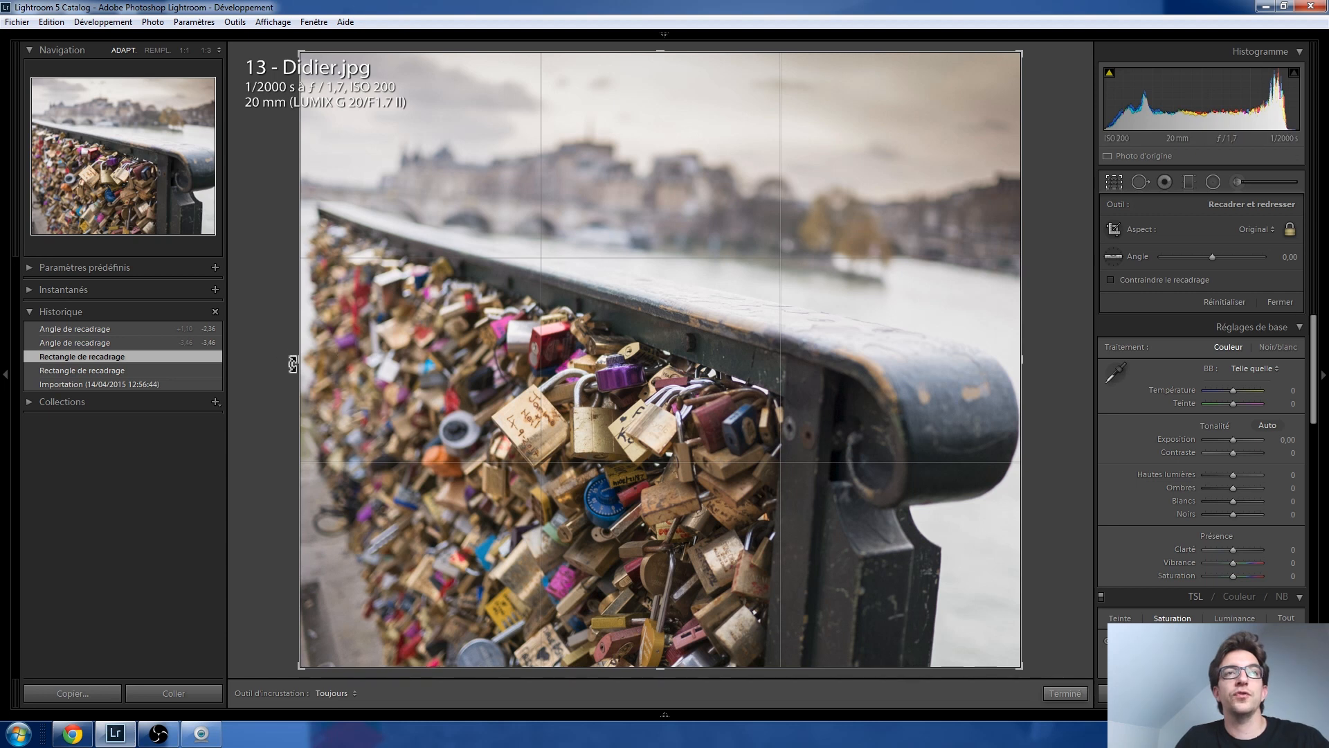
# Step: Crop the padlock photo slightly so the railing starts right at its left edge, comparing the crop with the full frame
pyautogui.moveTo(299, 360); pyautogui.dragTo(310, 361)
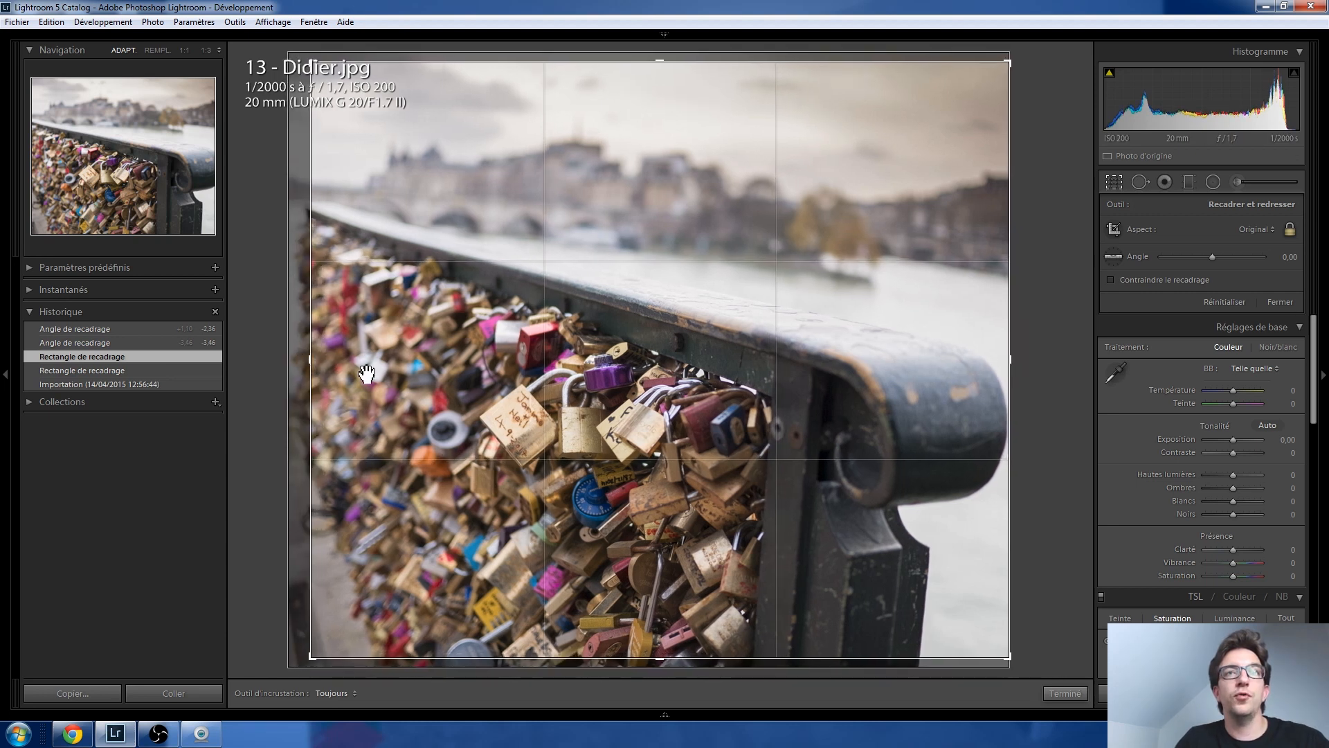
pyautogui.press('Return')
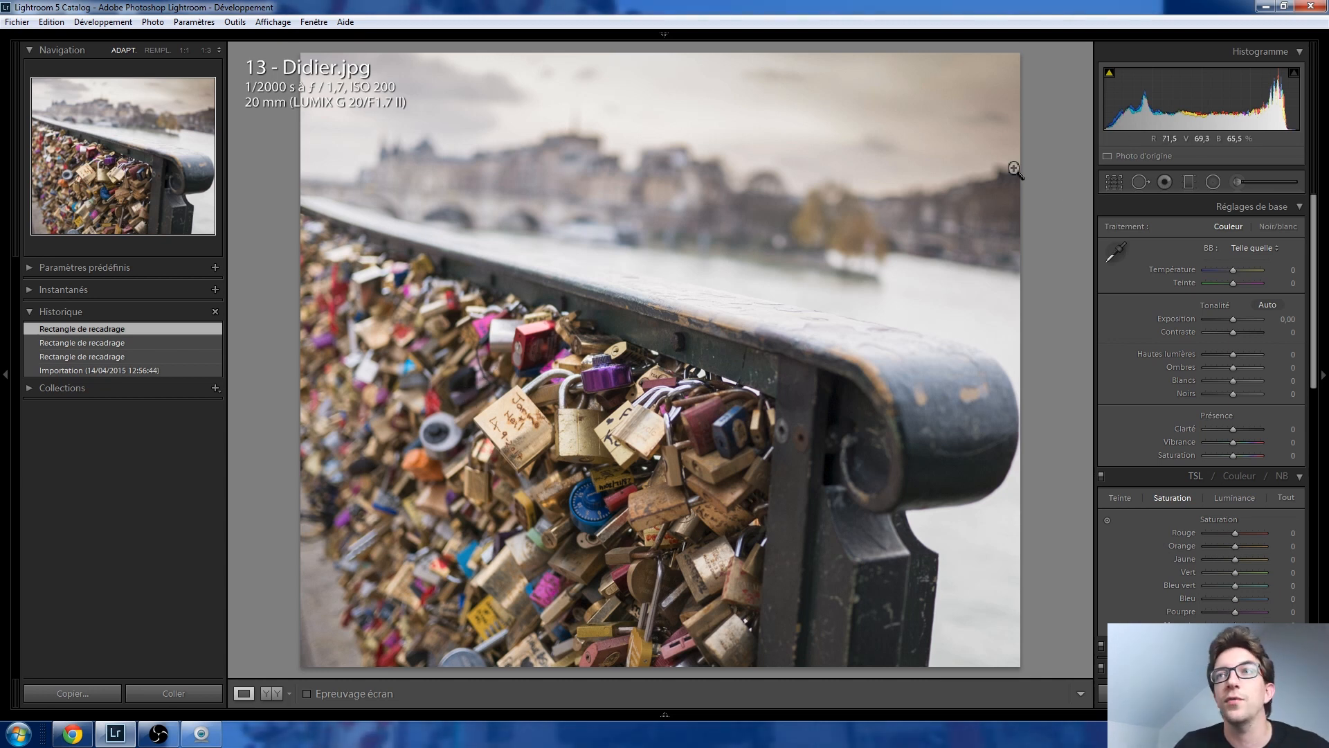
pyautogui.click(1106, 182)
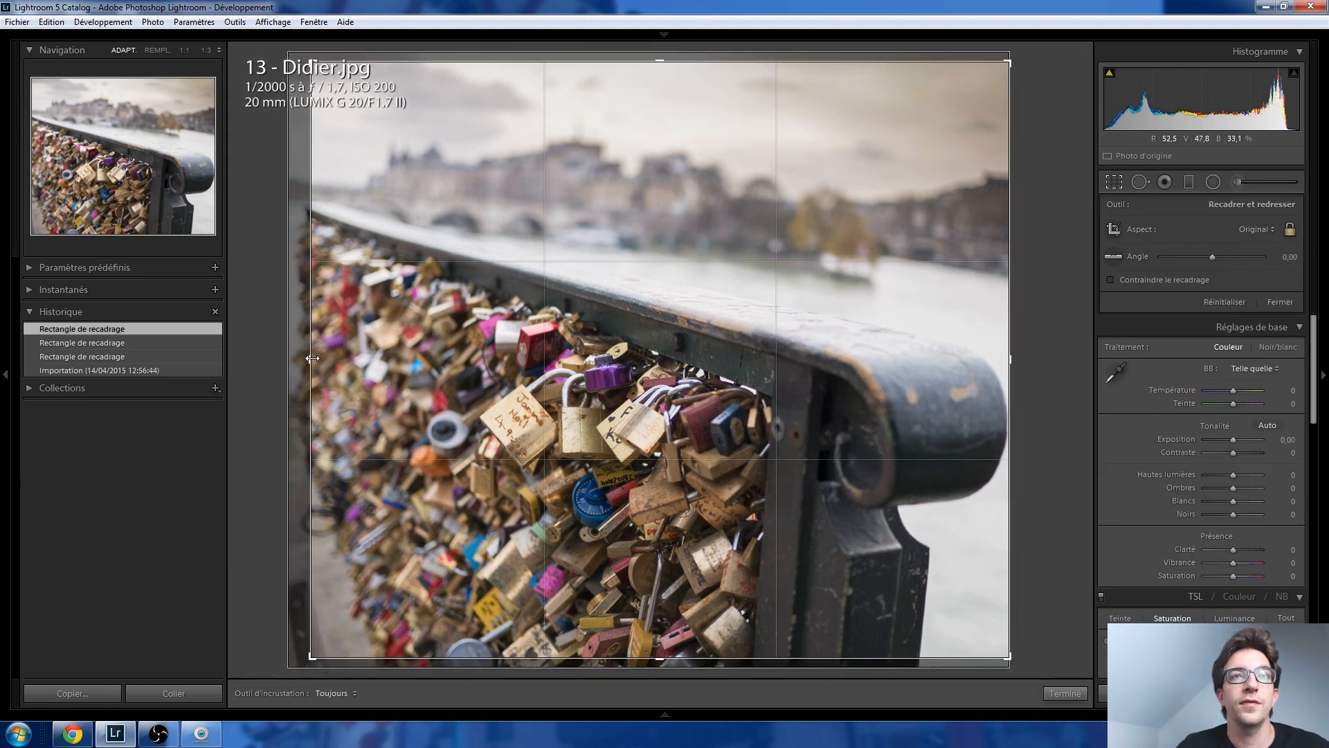
pyautogui.click(265, 358)
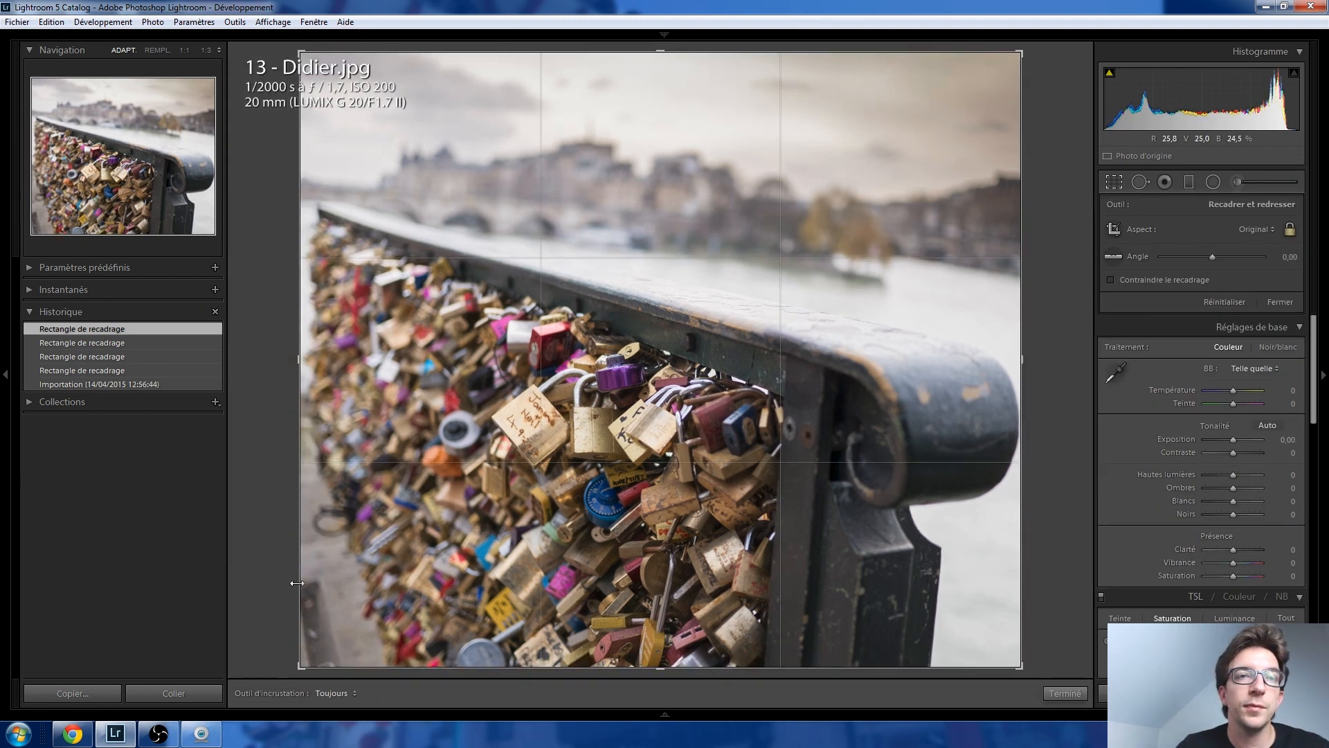
pyautogui.moveTo(298, 358); pyautogui.dragTo(322, 360)
pyautogui.press('Return')
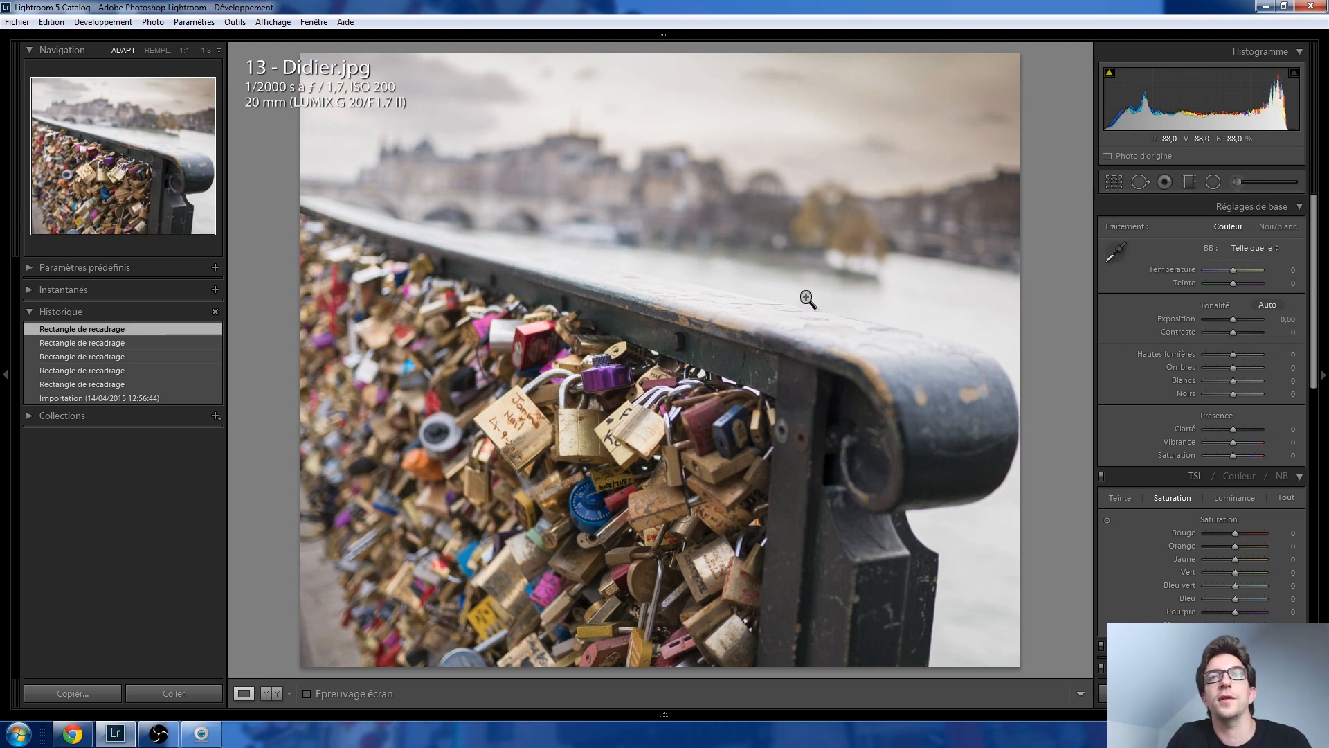
# Step: Go back to the monochrome portrait and examine the sharpness of the eye at 1:1
pyautogui.press('Left')
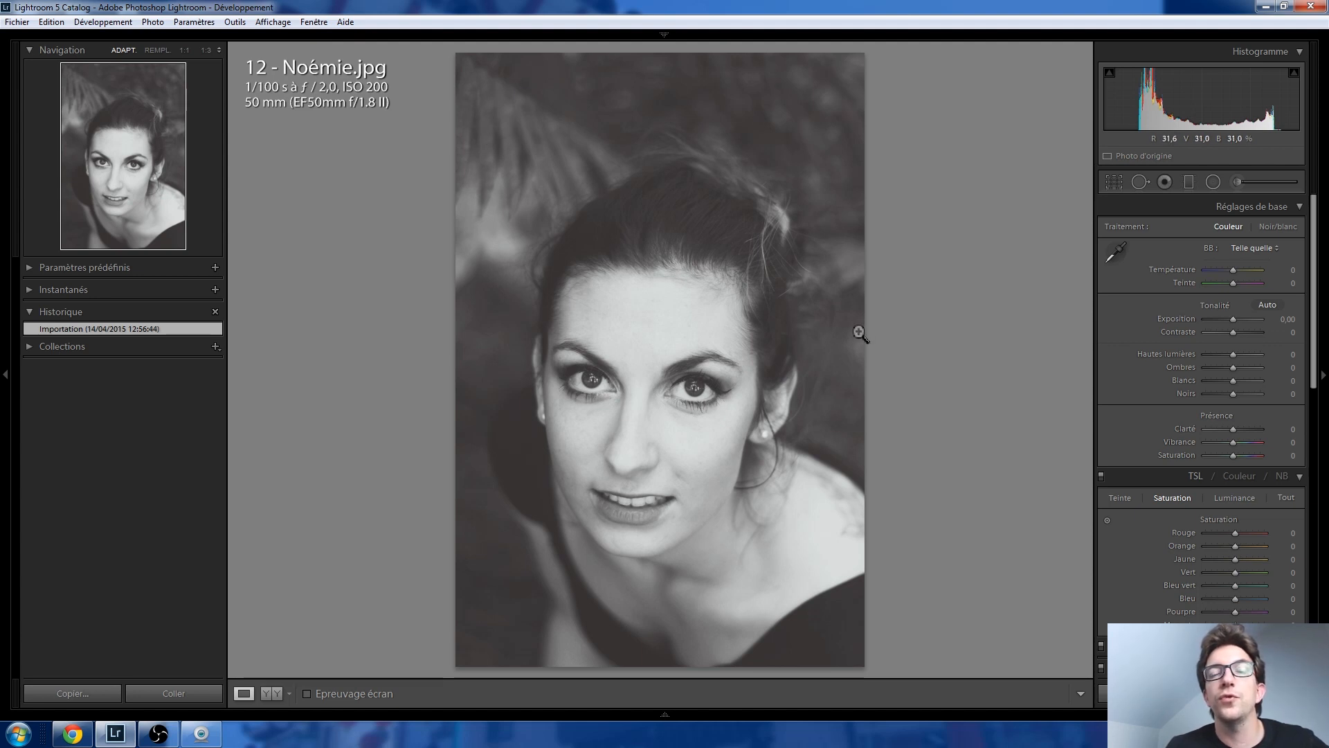
pyautogui.click(701, 393)
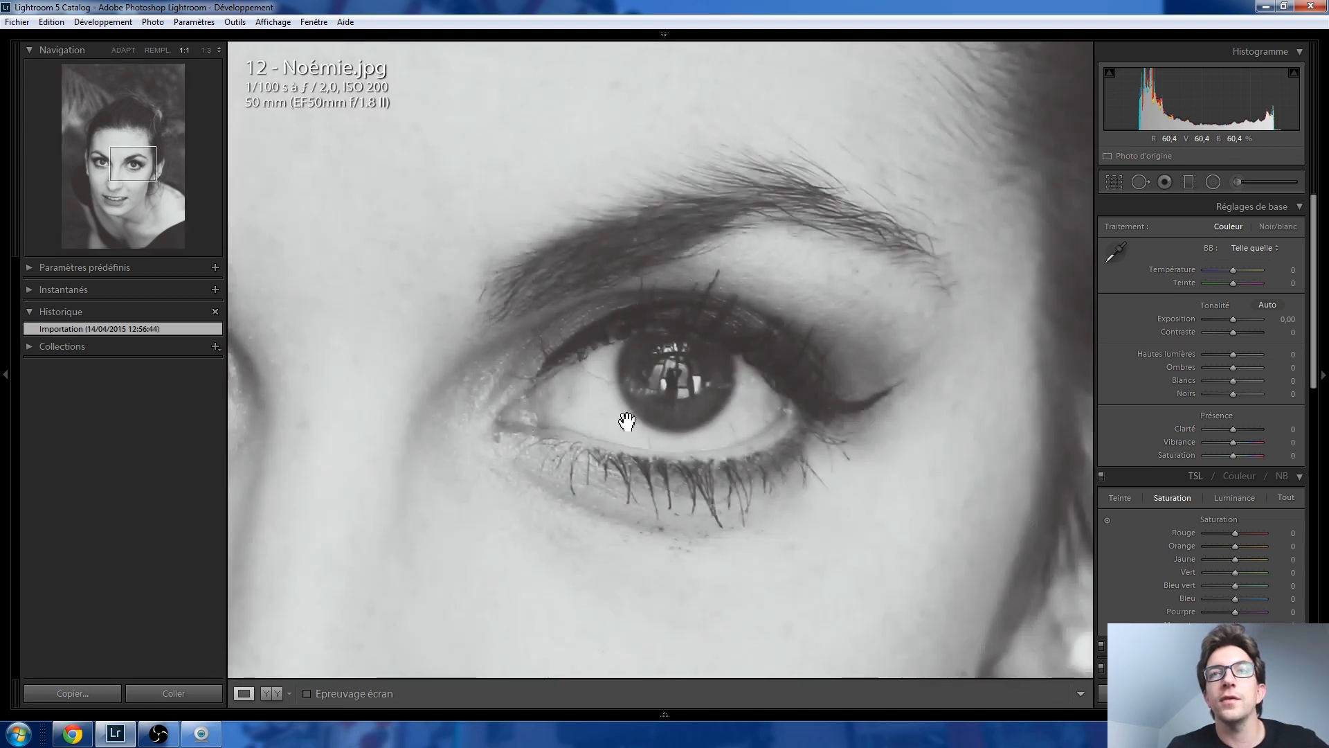
pyautogui.click(626, 418)
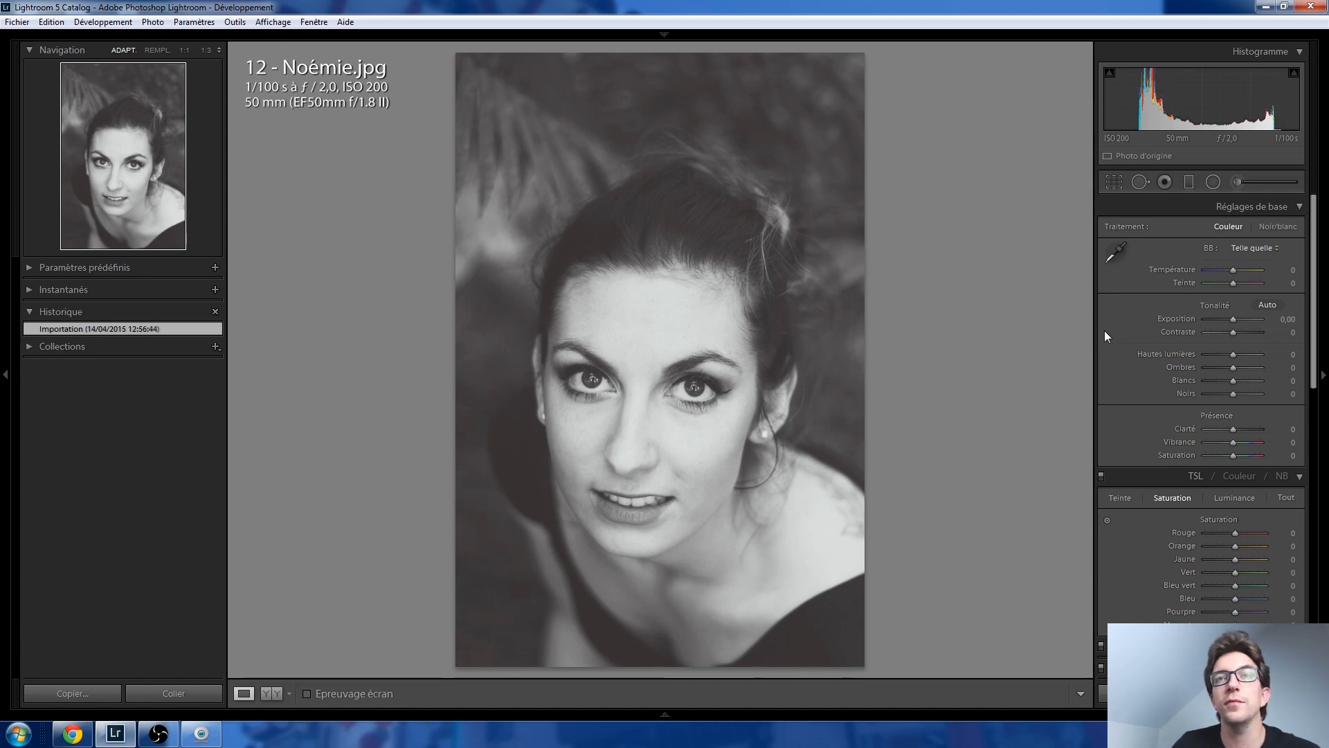
# Step: Try the portrait's contrast at +90 and +70, and reset it to 0
pyautogui.scroll(20, 1231, 334)
pyautogui.scroll(-6, 1231, 334)
pyautogui.scroll(4, 1230, 334)
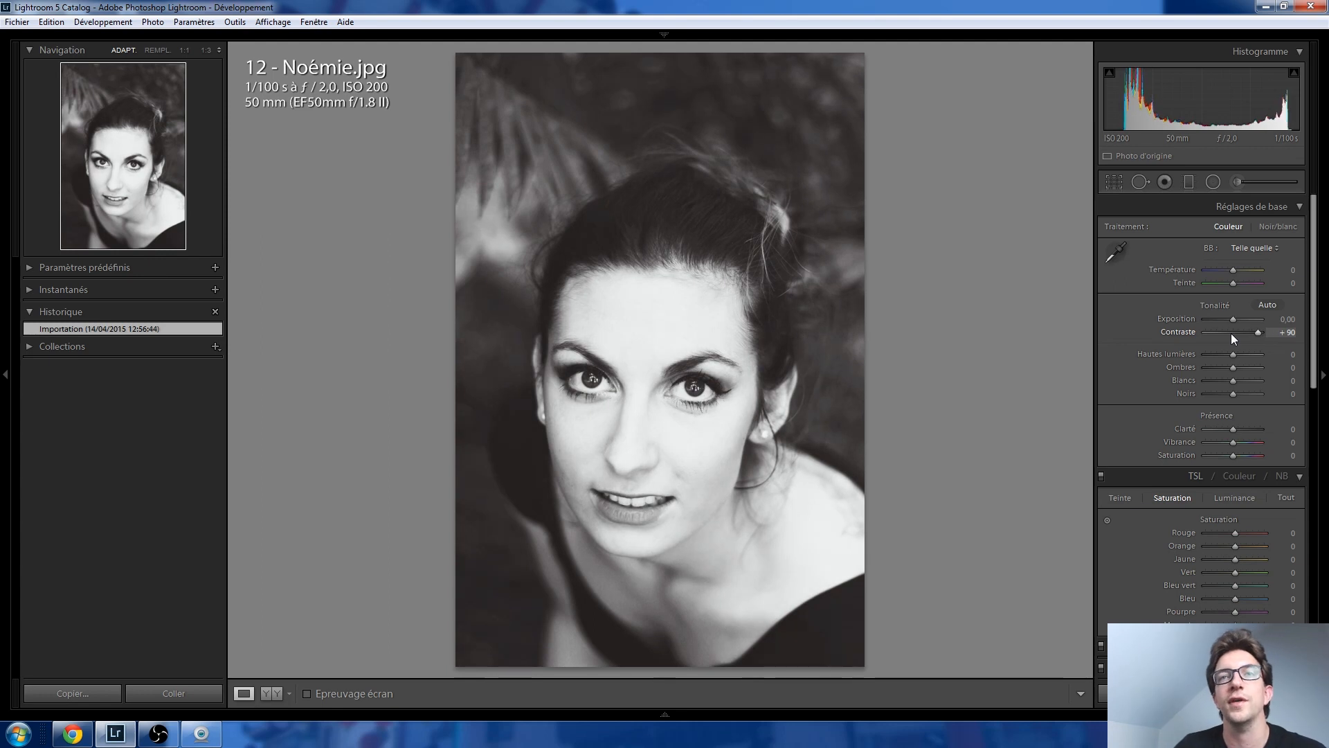
pyautogui.scroll(-4, 1231, 334)
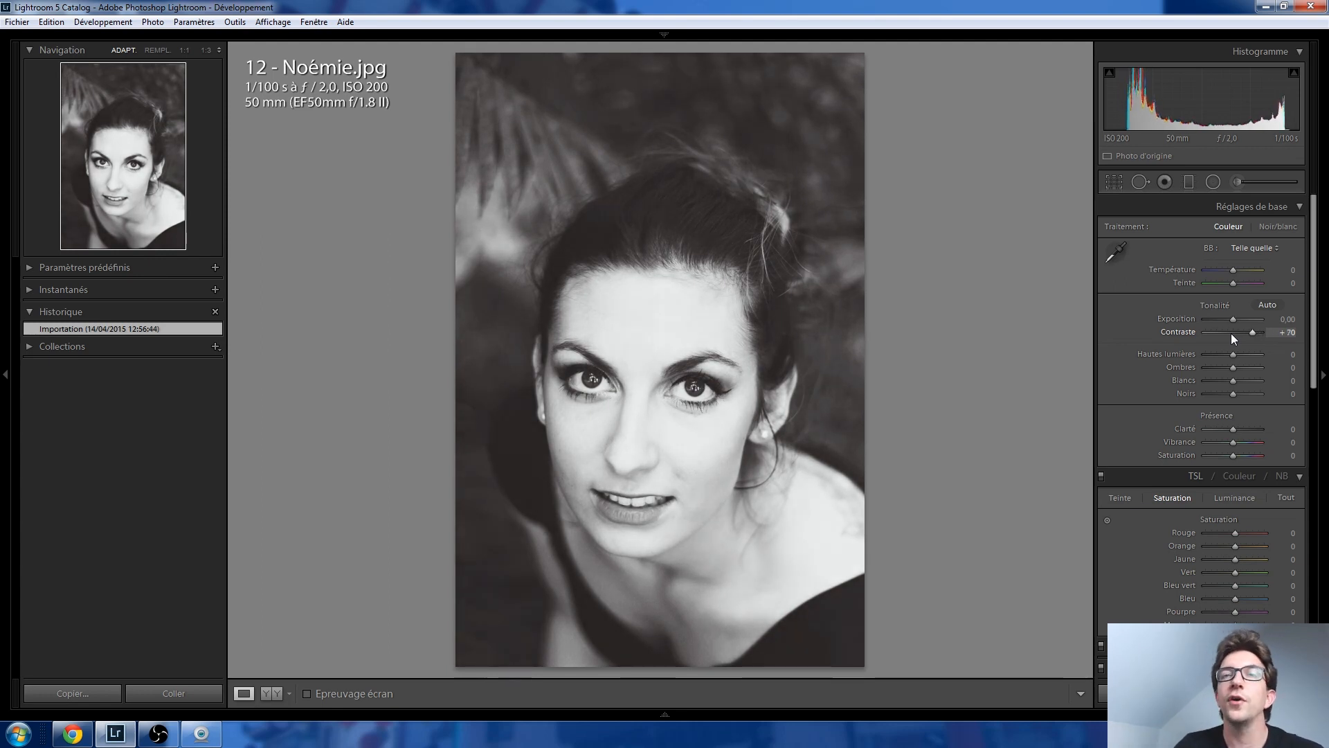
pyautogui.doubleClick(1252, 335)
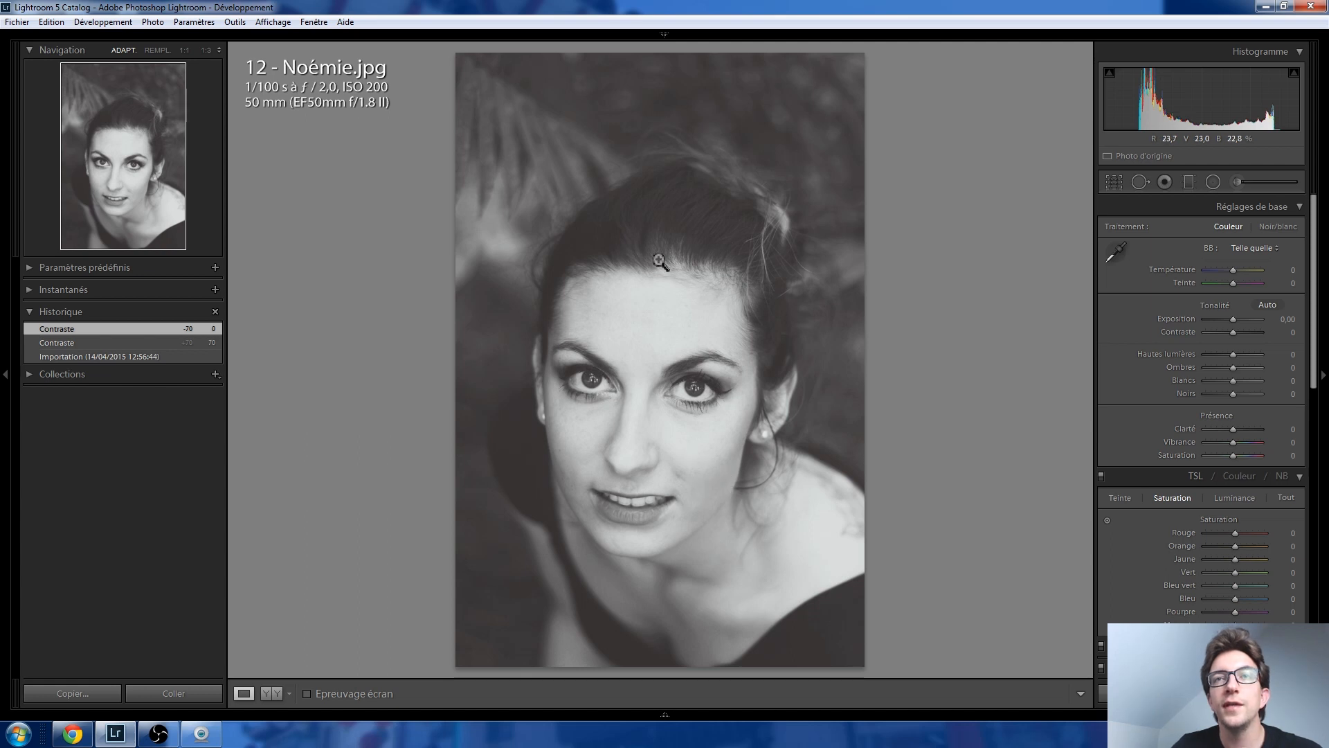
# Step: Examine the portrait's skin at 1:1 around the eyes, nose, cheeks and mouth
pyautogui.click(654, 325)
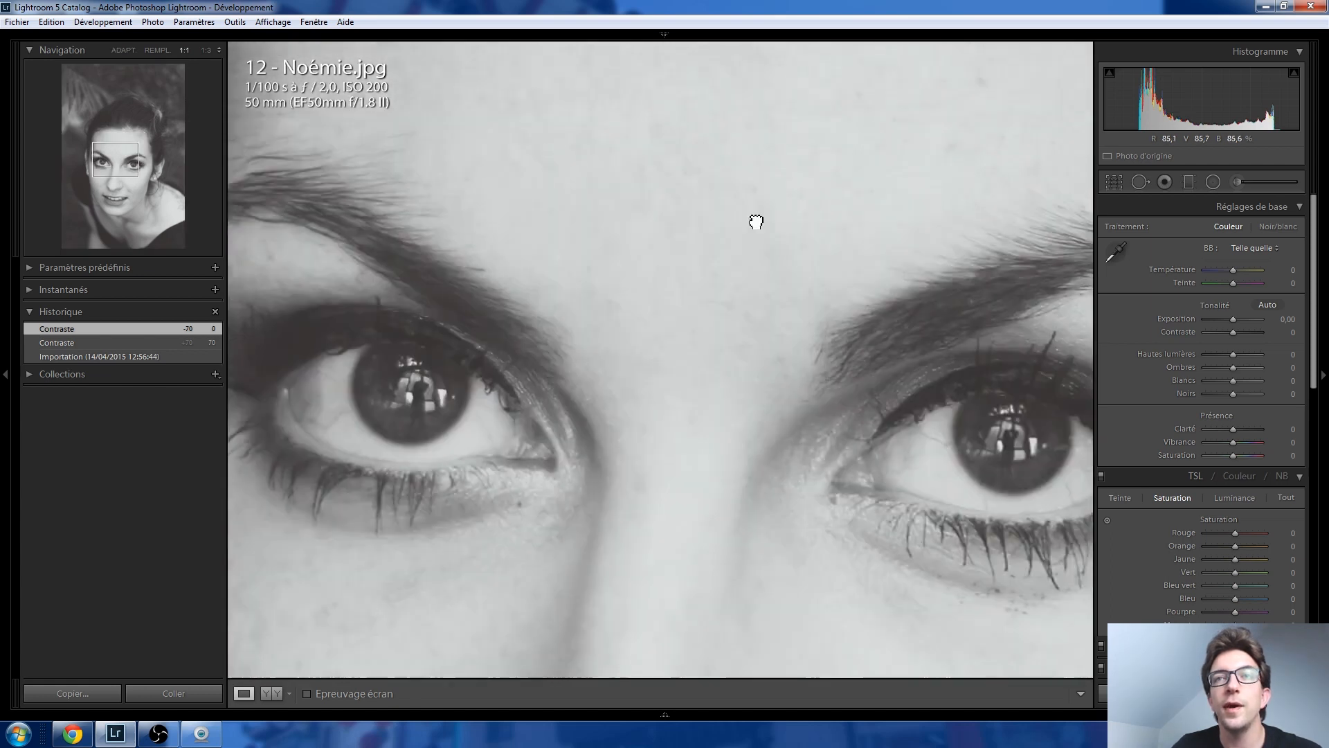
pyautogui.moveTo(756, 221); pyautogui.dragTo(761, 201)
pyautogui.moveTo(688, 499); pyautogui.dragTo(704, 220)
pyautogui.moveTo(810, 523); pyautogui.dragTo(558, 329)
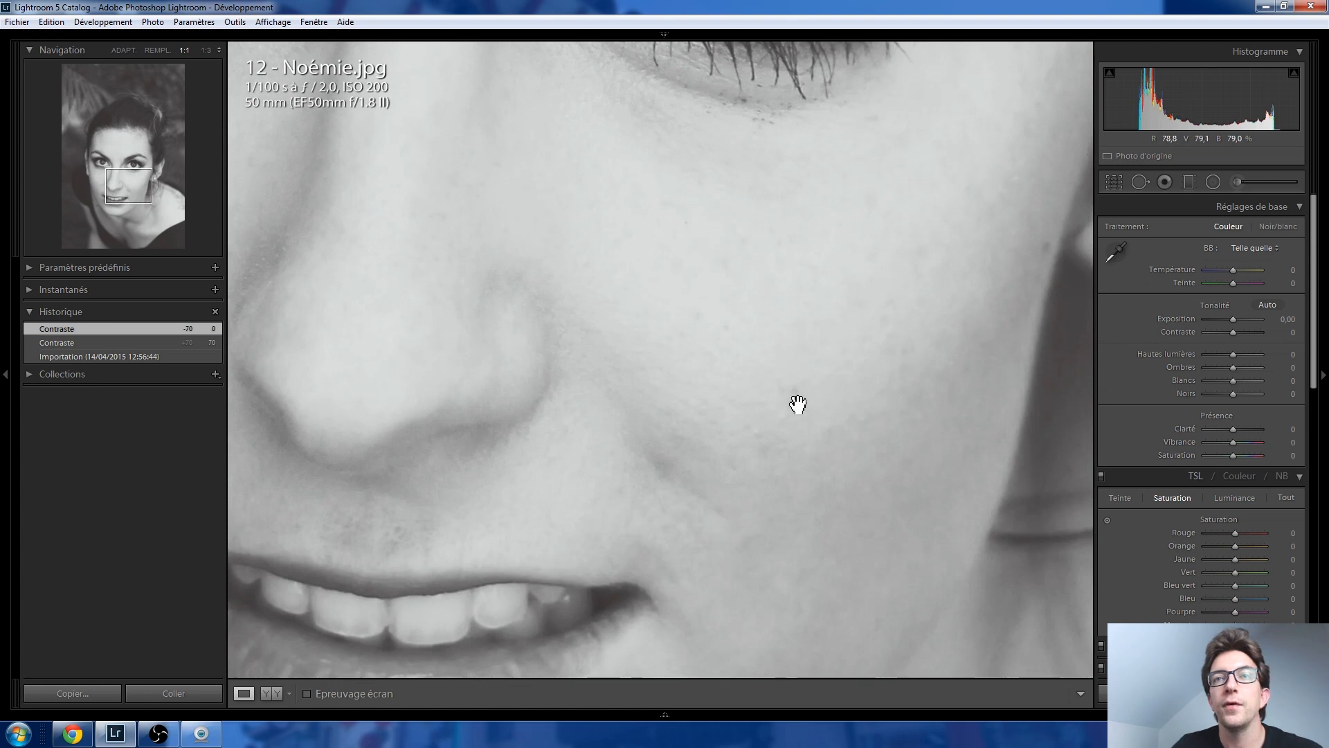
pyautogui.moveTo(796, 472); pyautogui.dragTo(546, 293)
pyautogui.moveTo(629, 222); pyautogui.dragTo(641, 460)
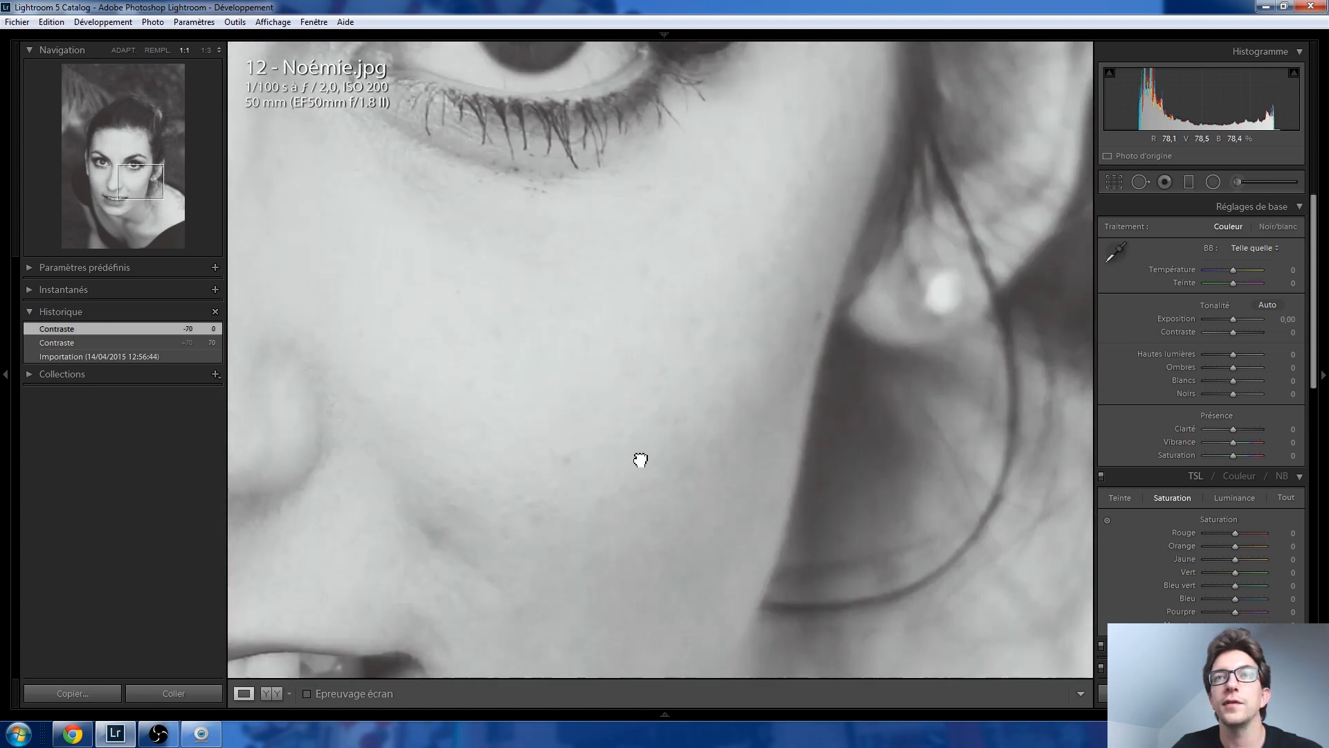
pyautogui.click(583, 289)
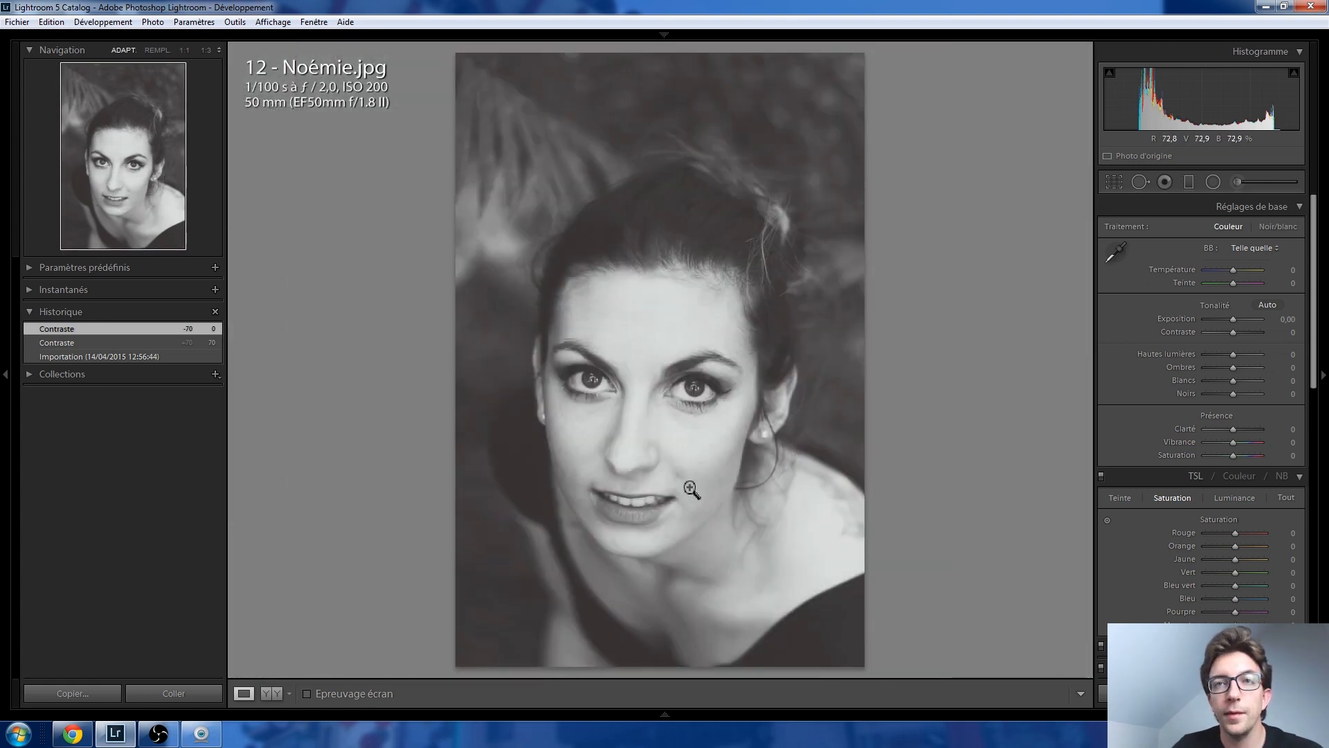
pyautogui.click(687, 480)
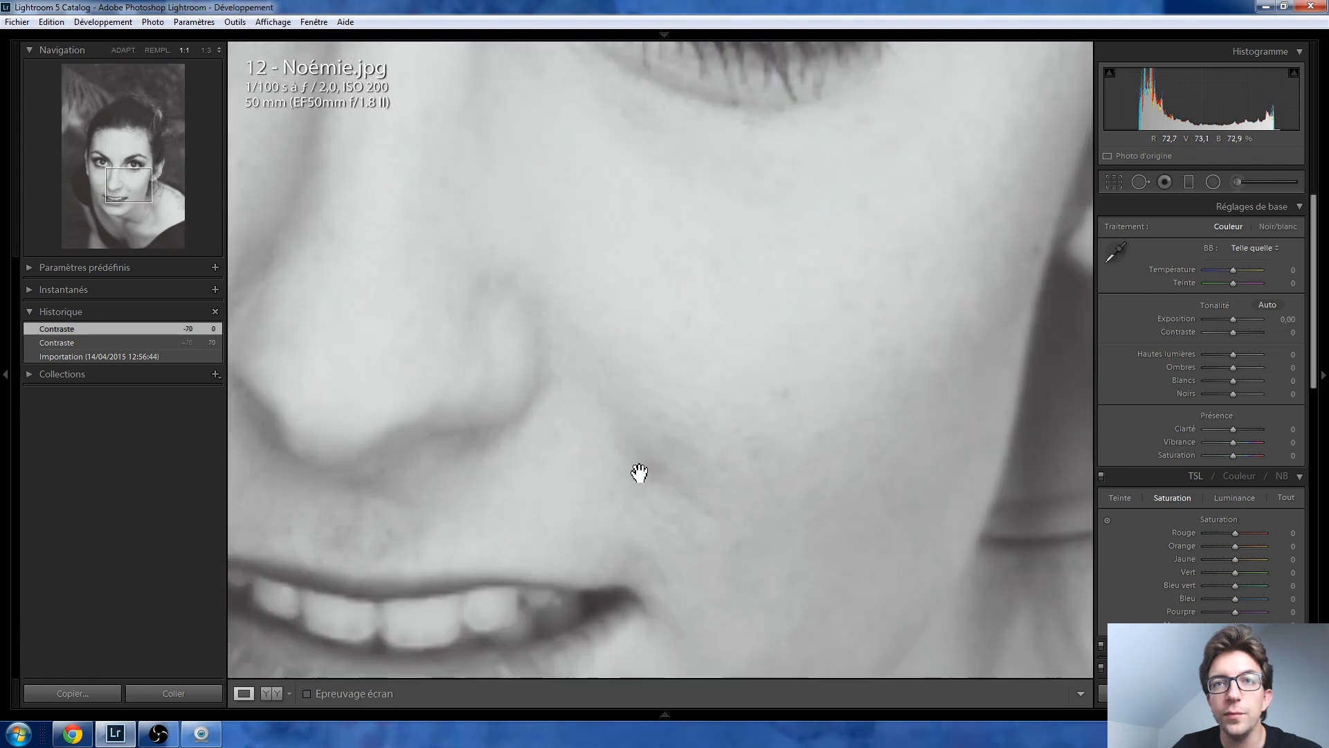
pyautogui.moveTo(626, 308); pyautogui.dragTo(736, 534)
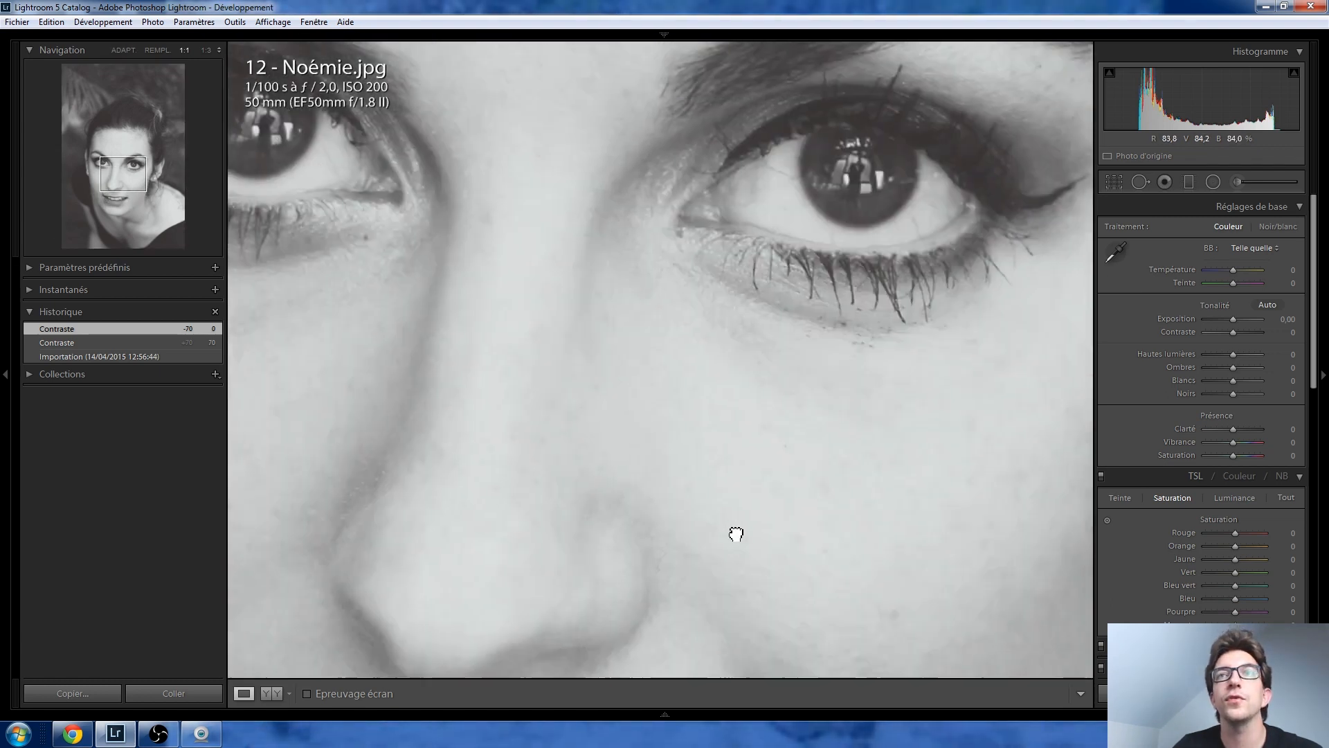
pyautogui.moveTo(423, 360); pyautogui.dragTo(697, 370)
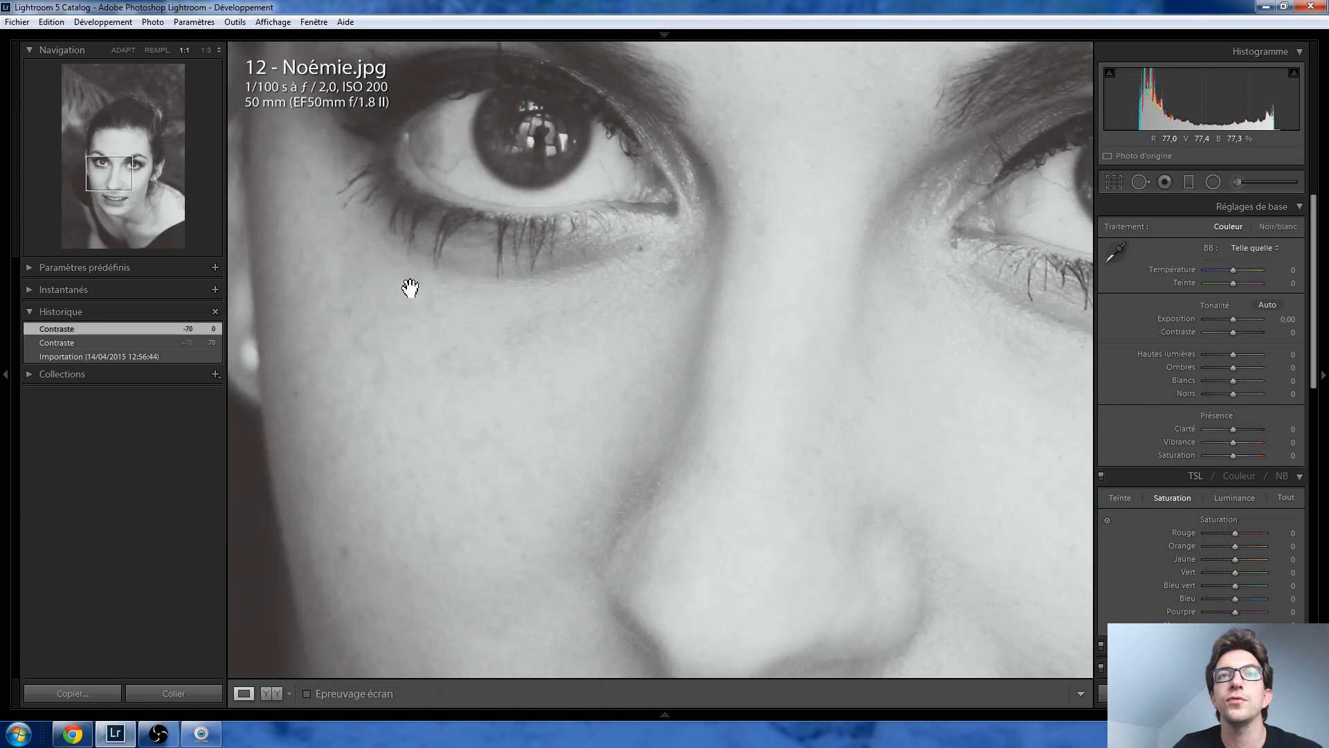
pyautogui.click(551, 359)
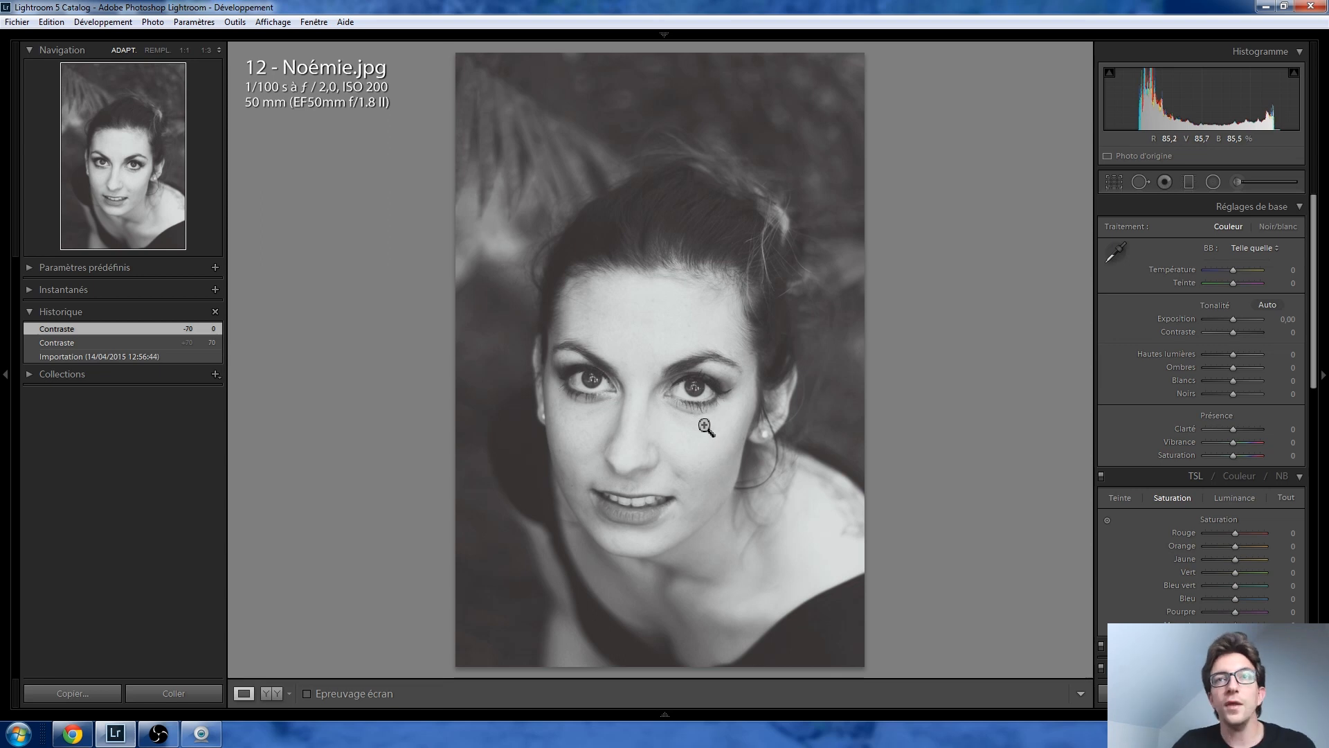
# Step: Heal the smile line beside the nose with a size 75 correction spot, sampling the smooth cheek skin next to it
pyautogui.click(686, 484)
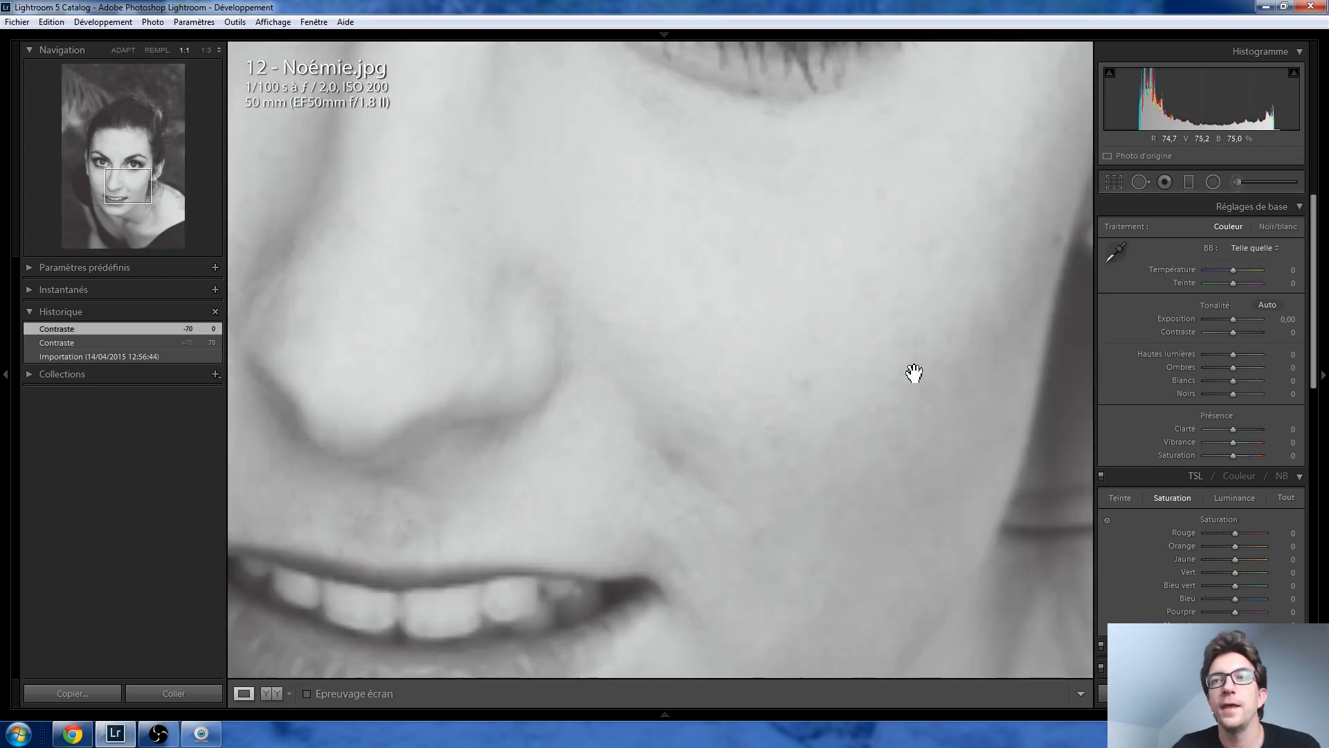
pyautogui.click(1239, 181)
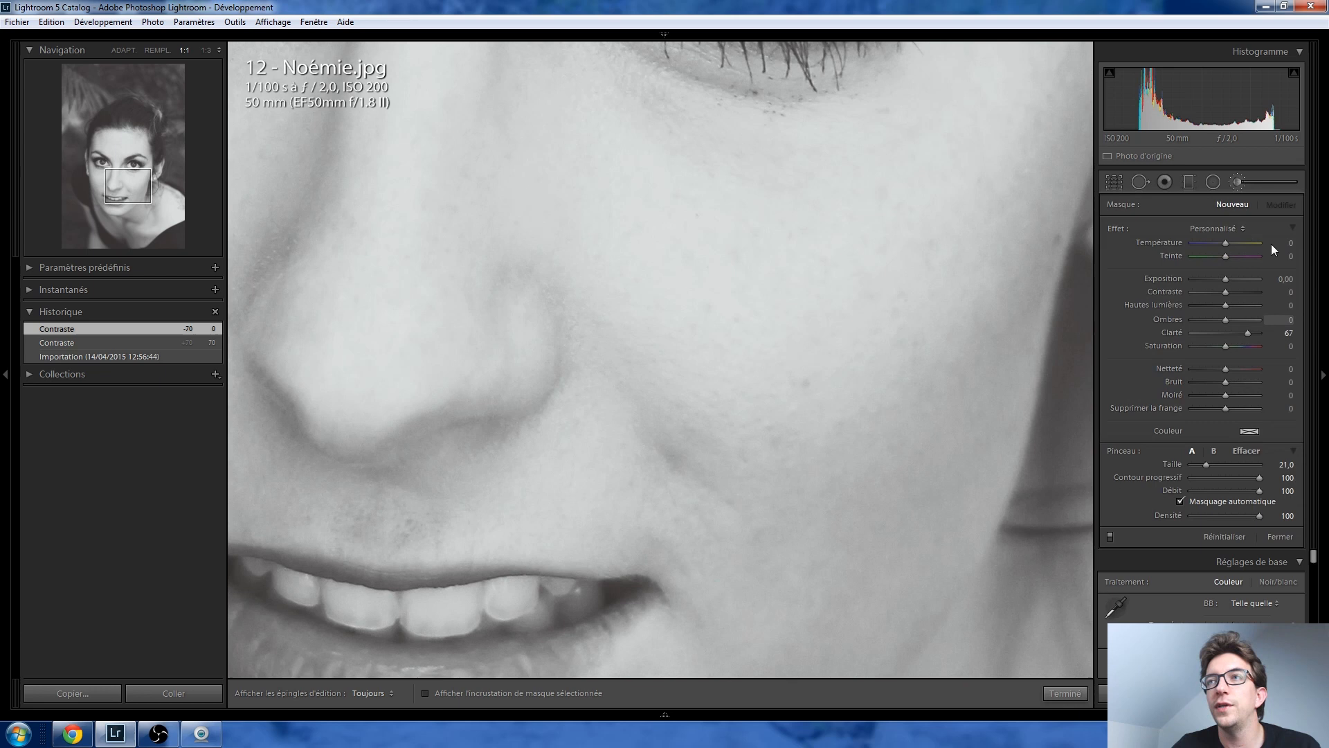
pyautogui.click(1237, 182)
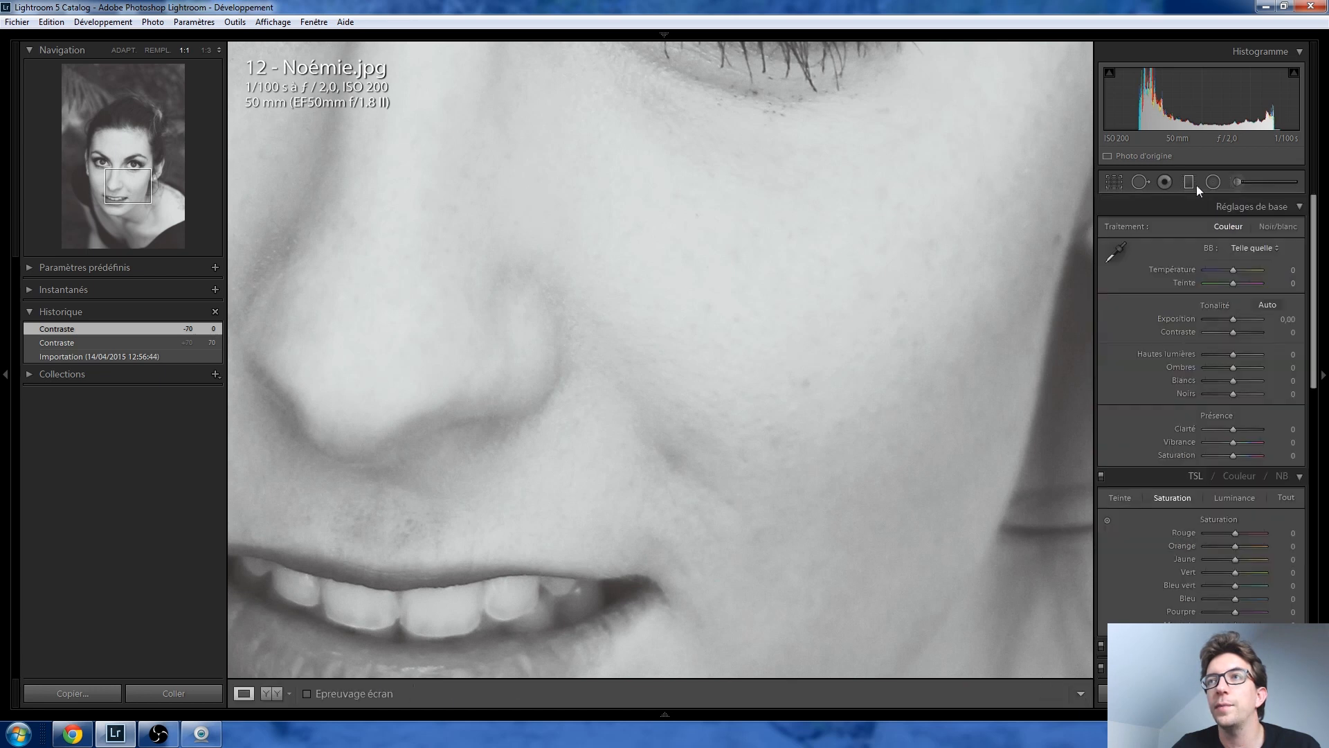
pyautogui.click(1140, 182)
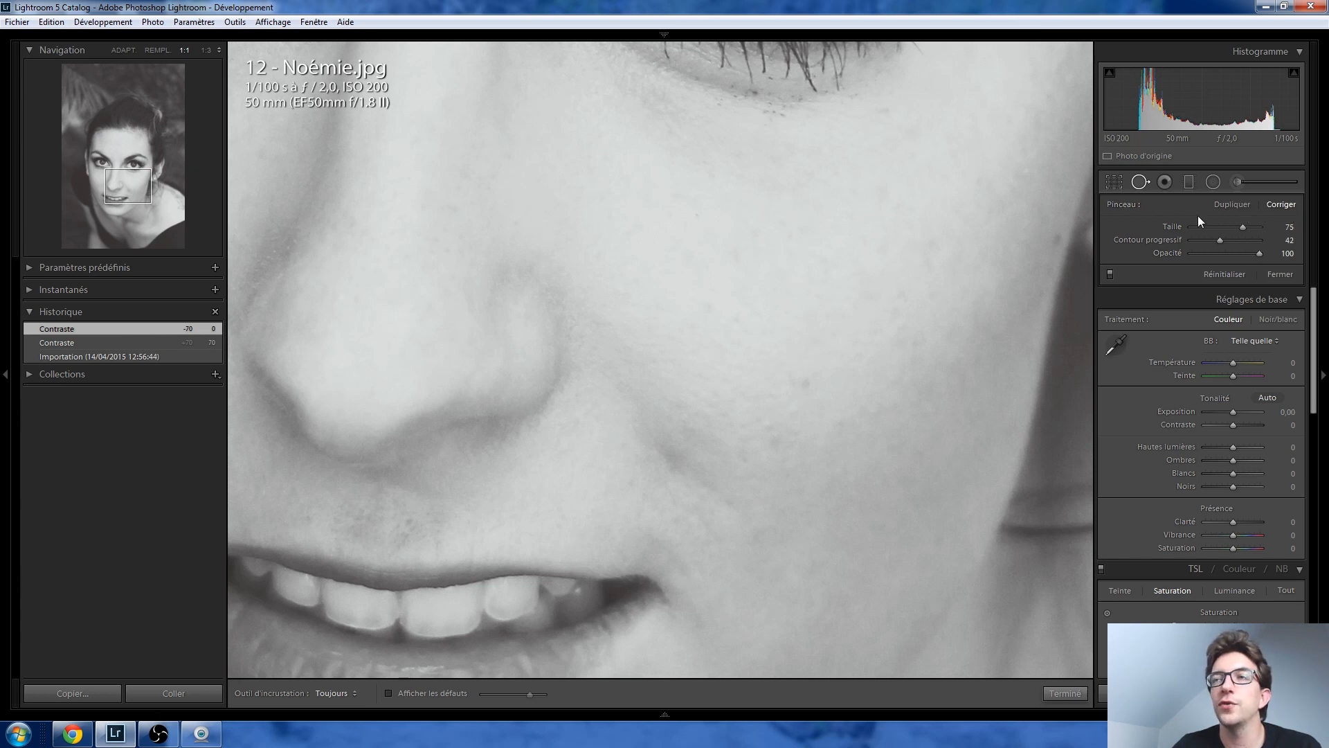
pyautogui.click(674, 452)
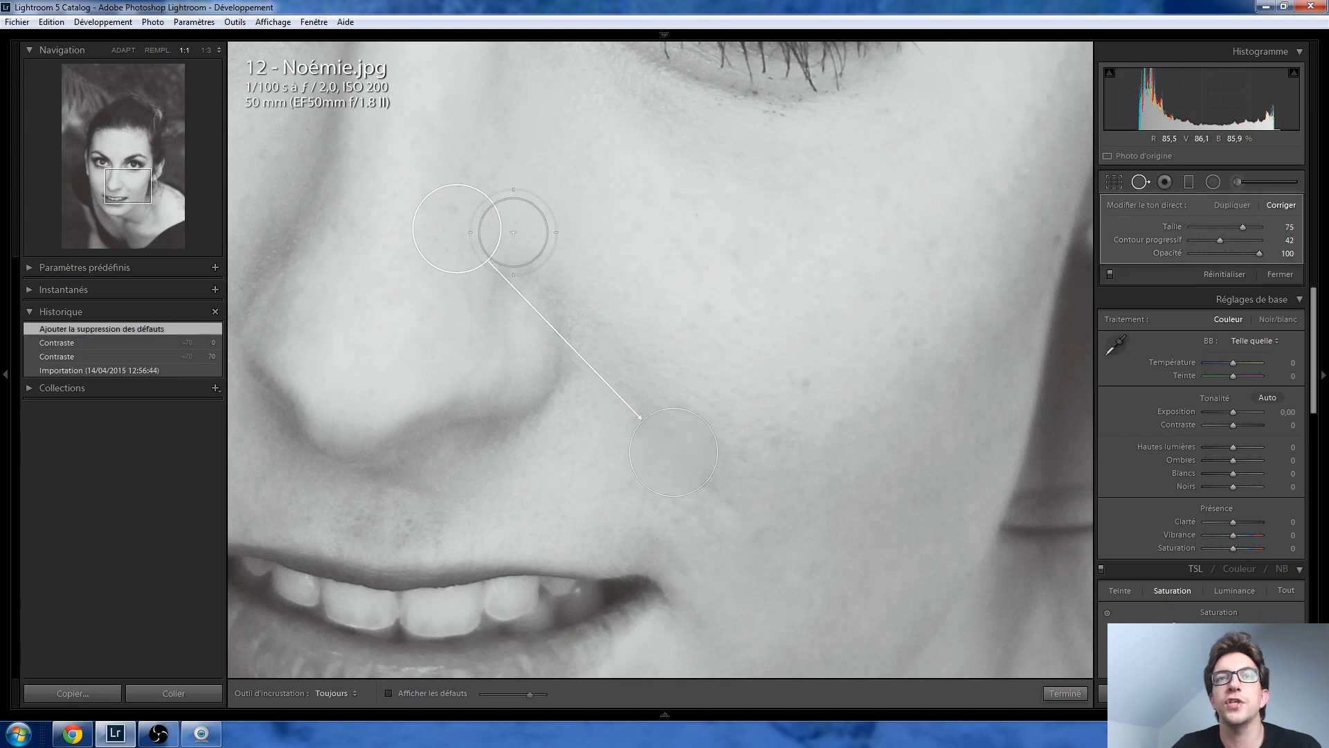
pyautogui.moveTo(478, 231); pyautogui.dragTo(802, 377)
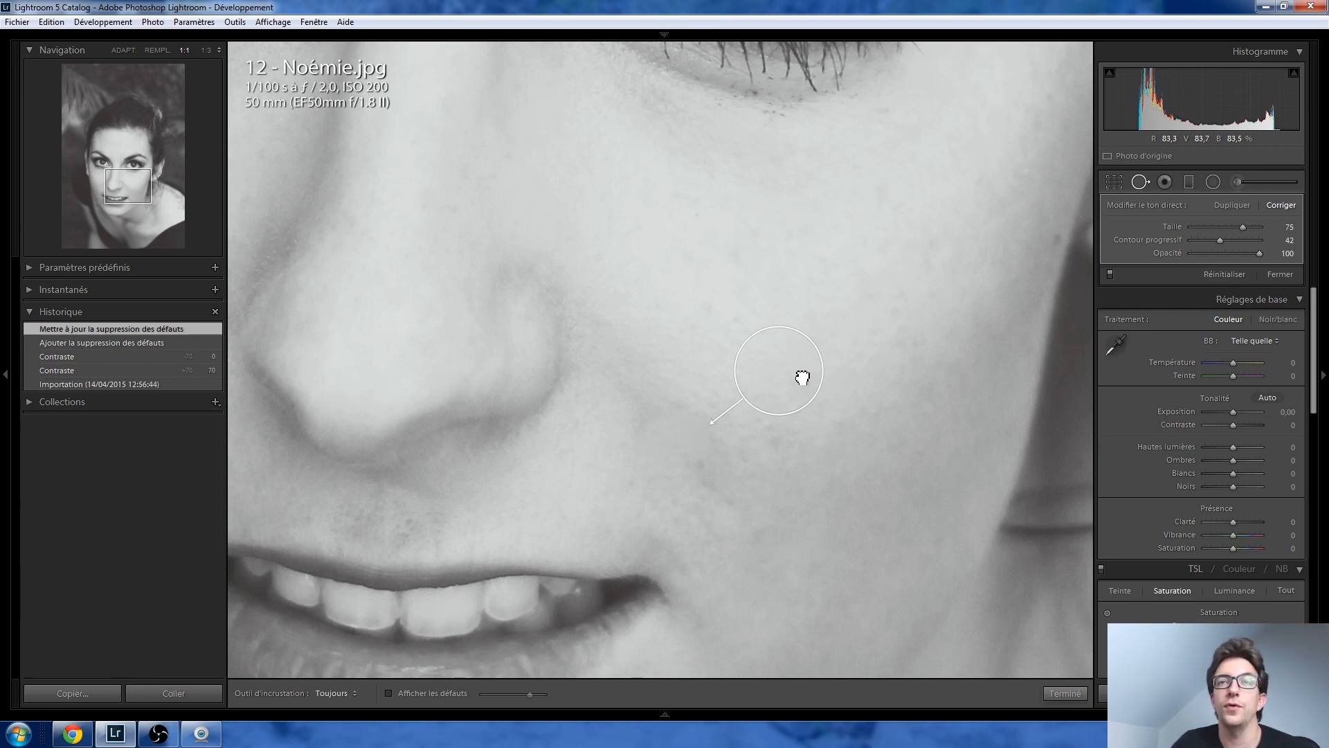
pyautogui.moveTo(802, 377); pyautogui.dragTo(802, 377)
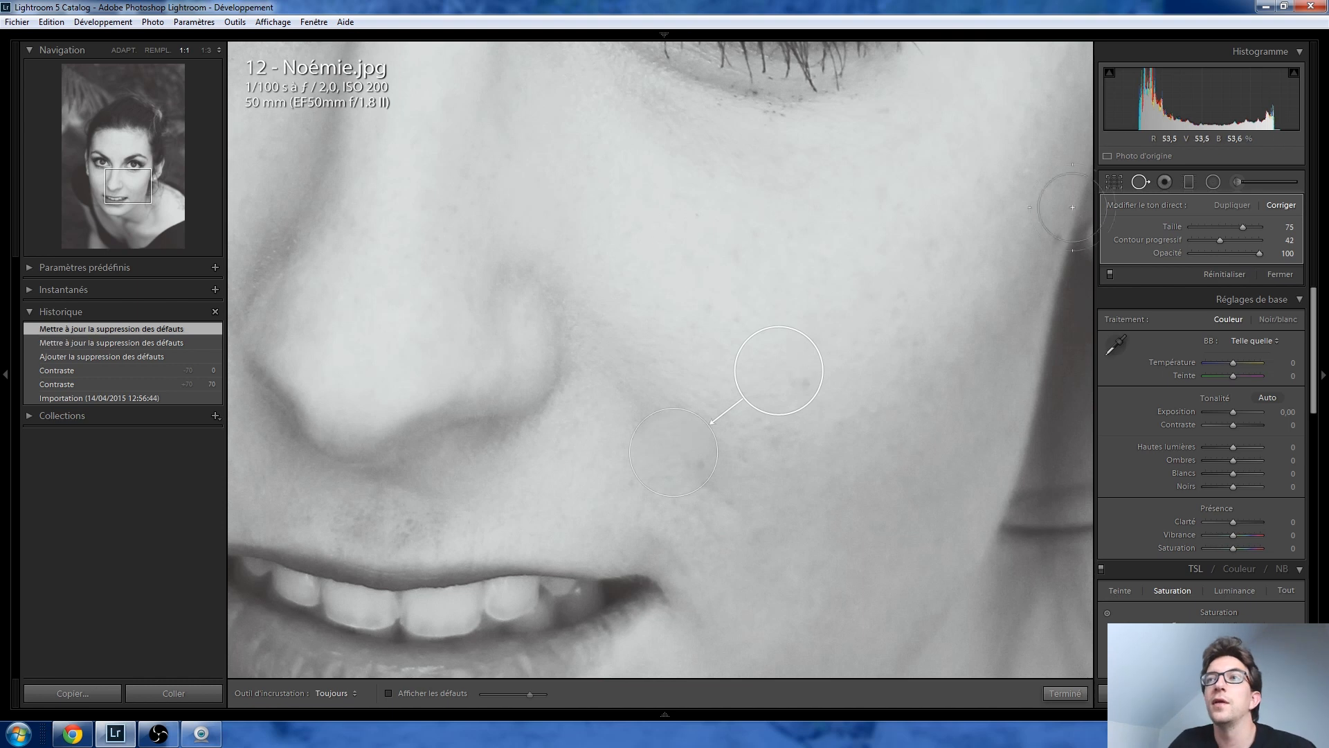
# Step: Try the smile-line correction at opacity 1, set it to 51, and fine-tune its source on the cheek
pyautogui.moveTo(1257, 254); pyautogui.dragTo(1115, 254)
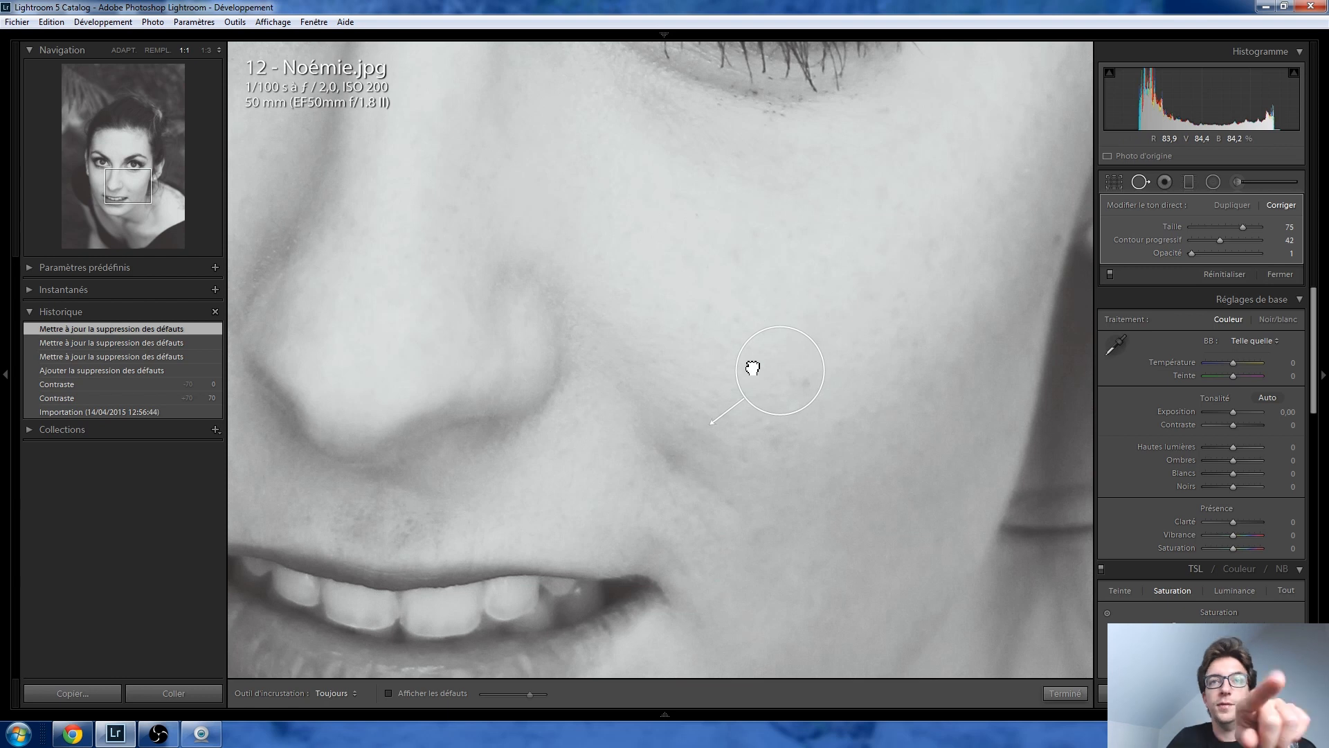
pyautogui.moveTo(753, 367); pyautogui.dragTo(752, 367)
pyautogui.moveTo(1190, 253); pyautogui.dragTo(1226, 255)
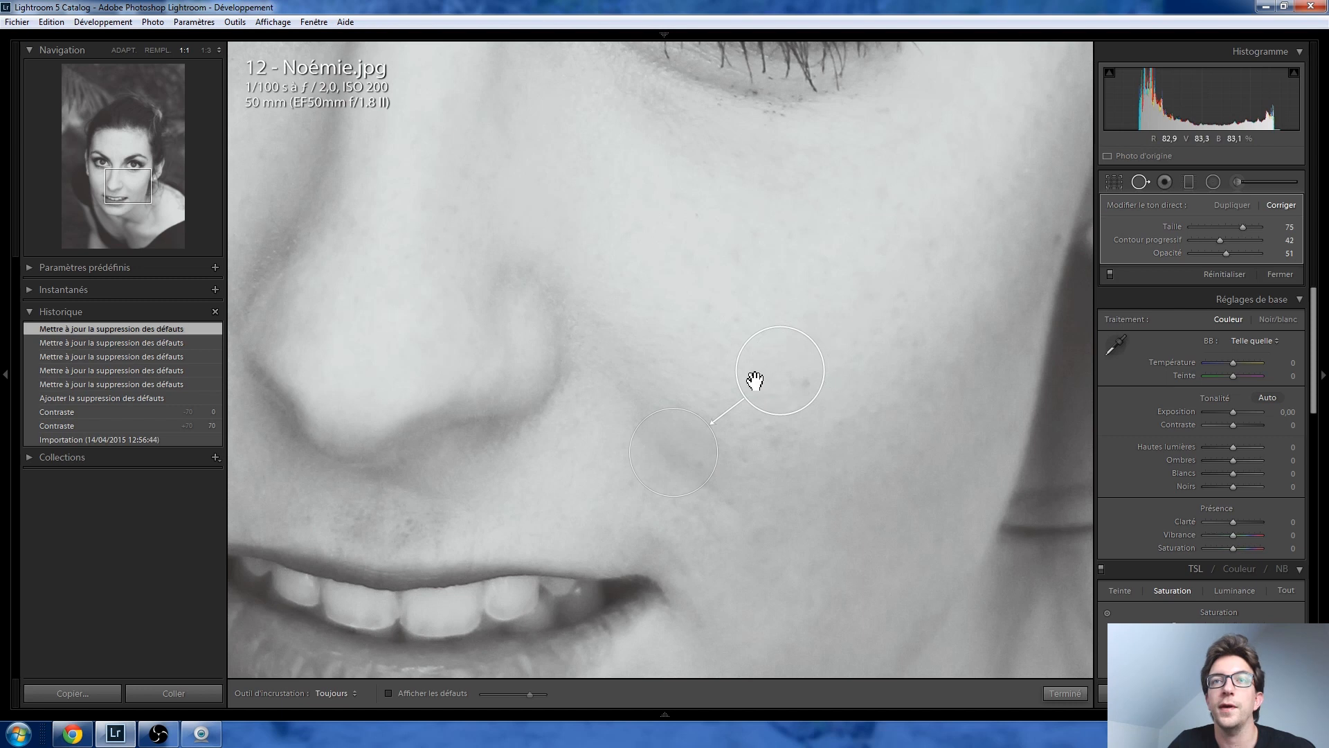
pyautogui.moveTo(778, 382); pyautogui.dragTo(786, 386)
pyautogui.press('q')
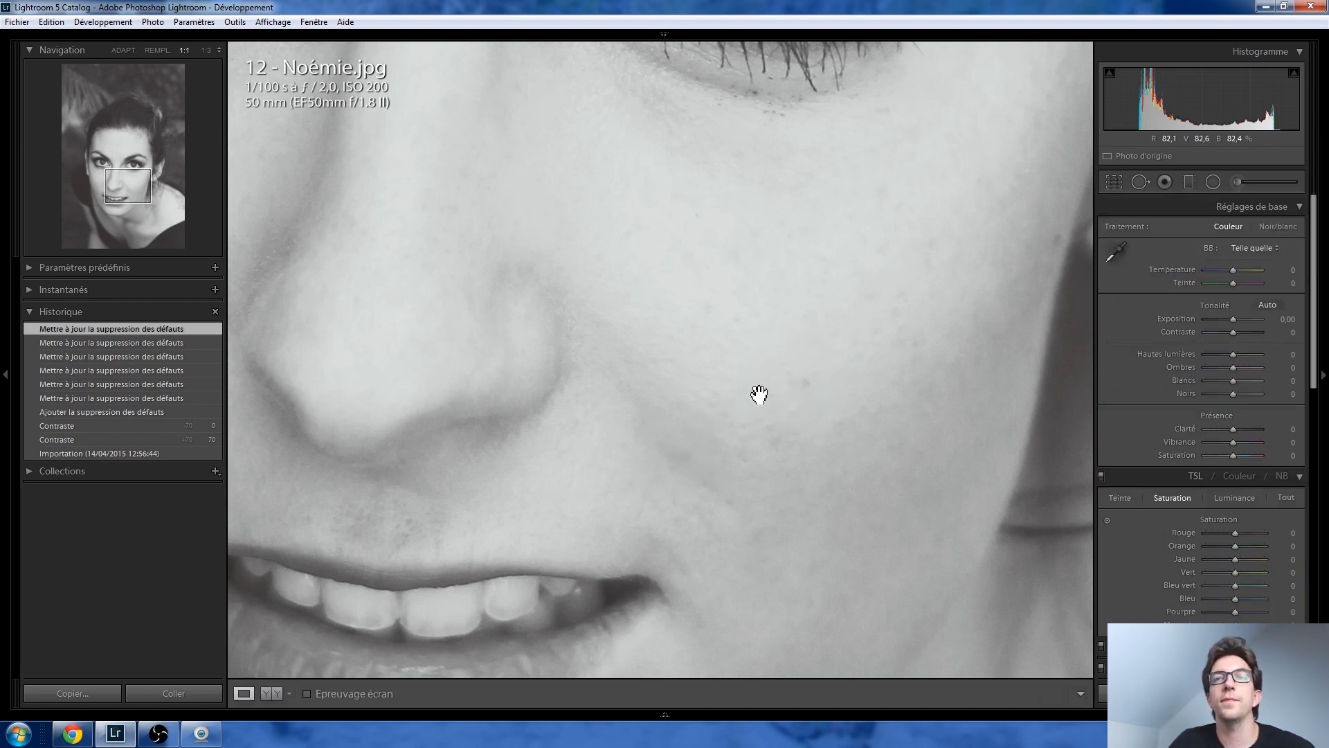
# Step: Heal the shadow under the eye nearest the visible earring with a size 37 stroke at opacity 65, sampling the skin just below
pyautogui.click(715, 316)
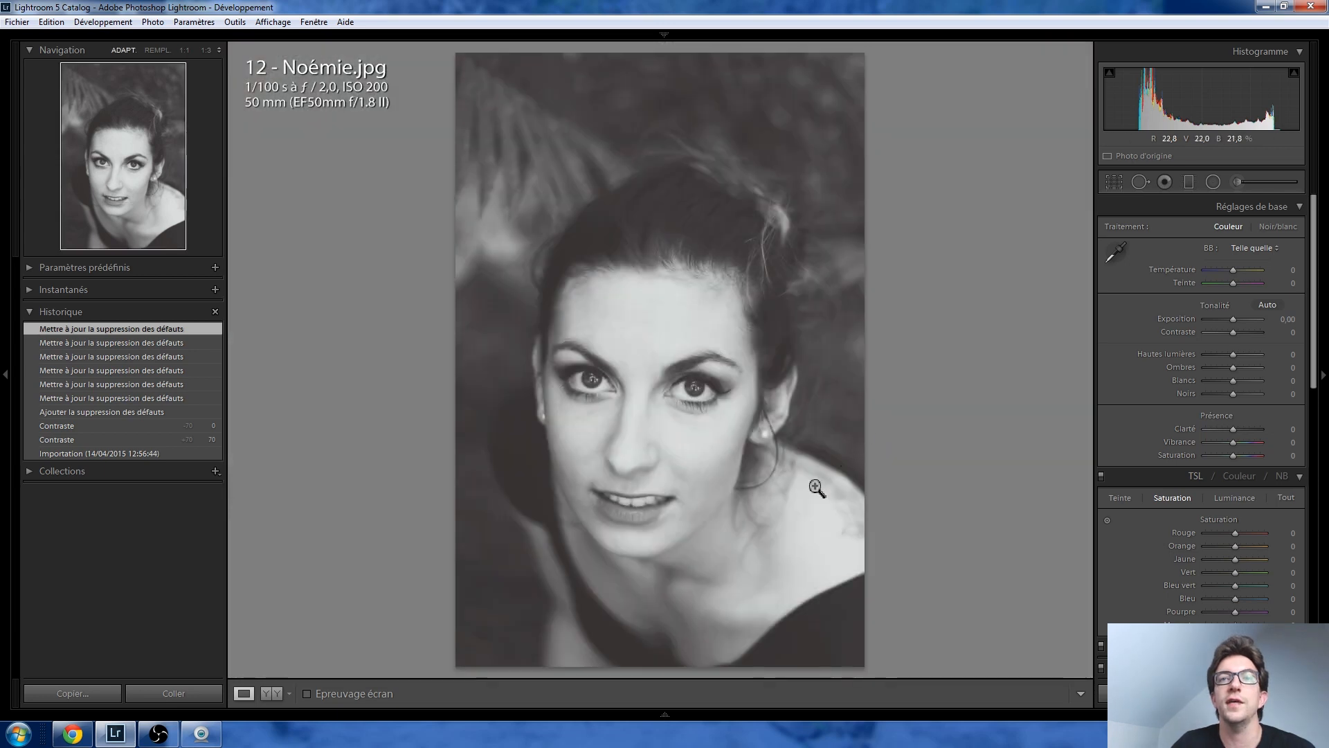
pyautogui.click(689, 416)
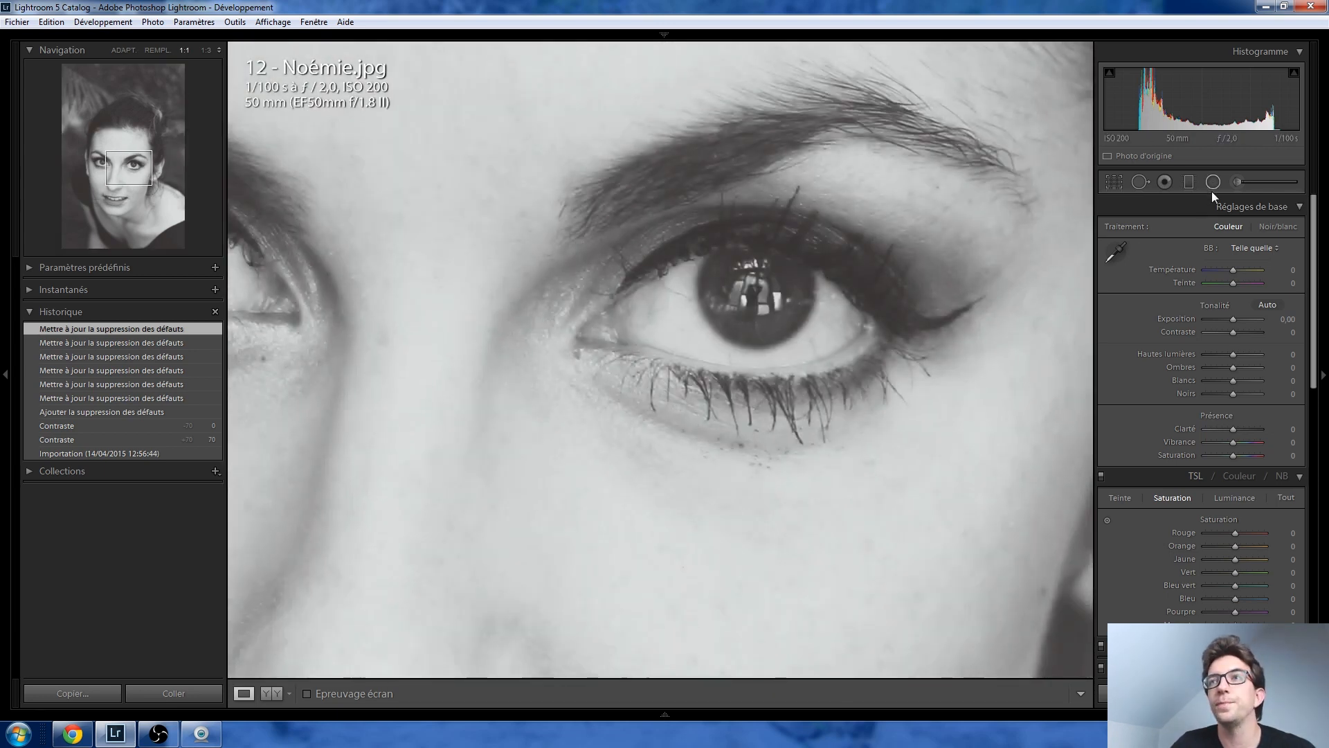
pyautogui.click(1139, 182)
pyautogui.scroll(-5, 616, 405)
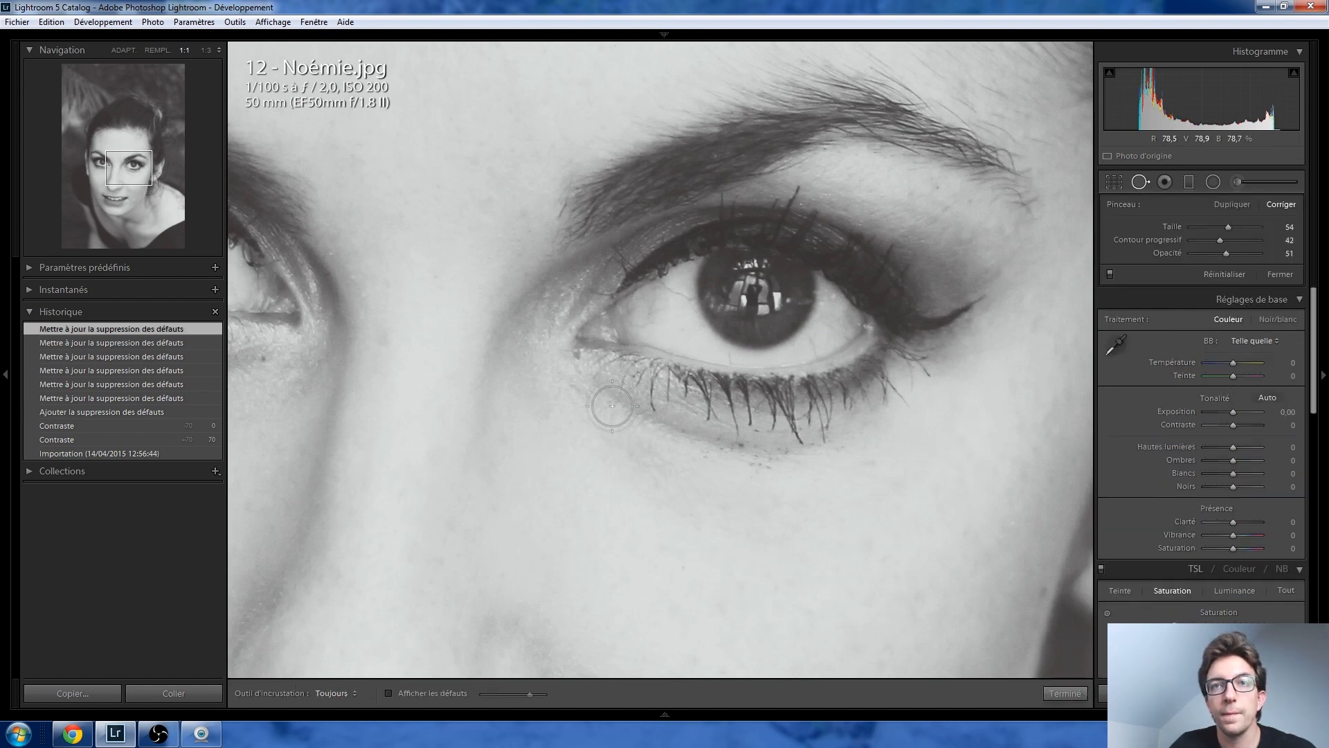
pyautogui.scroll(-2, 606, 398)
pyautogui.moveTo(606, 398)
pyautogui.mouseDown()
pyautogui.moveTo(695, 444)
pyautogui.moveTo(818, 456)
pyautogui.mouseUp()
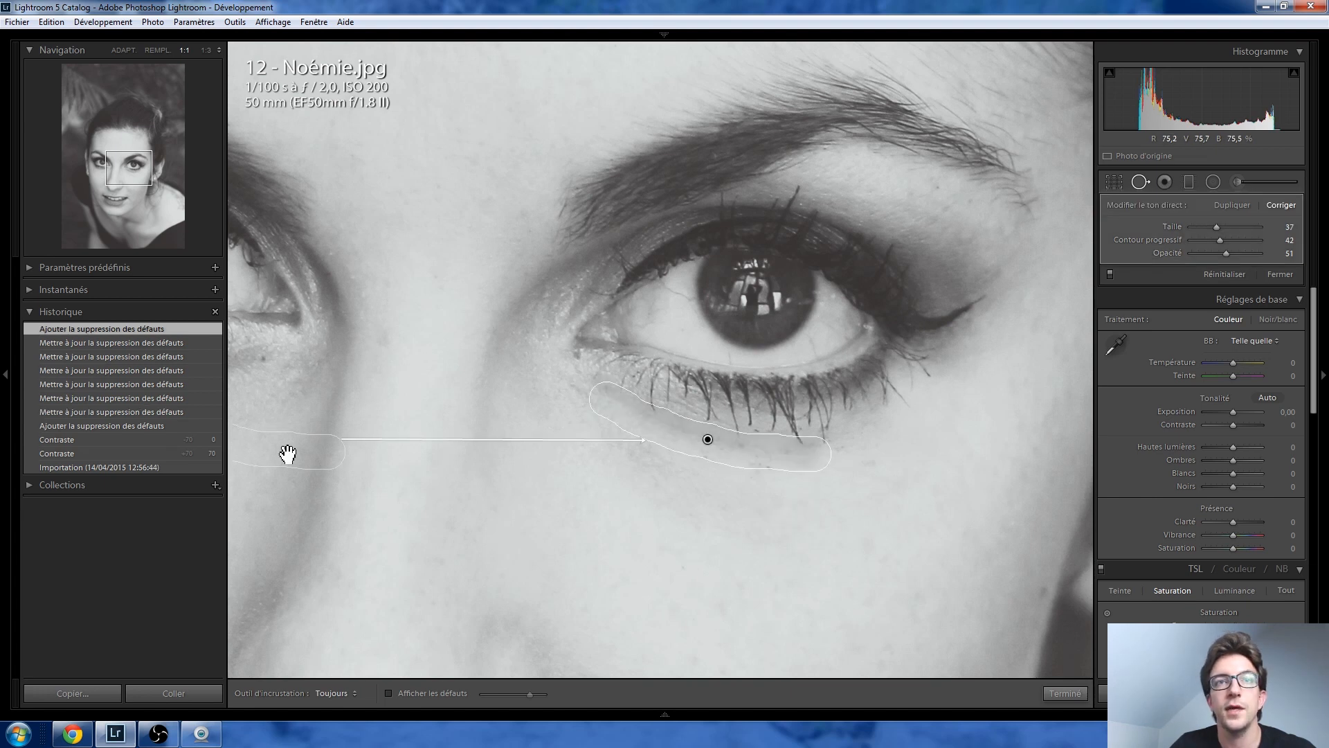
pyautogui.moveTo(277, 454)
pyautogui.mouseDown()
pyautogui.moveTo(797, 494)
pyautogui.moveTo(755, 502)
pyautogui.mouseUp()
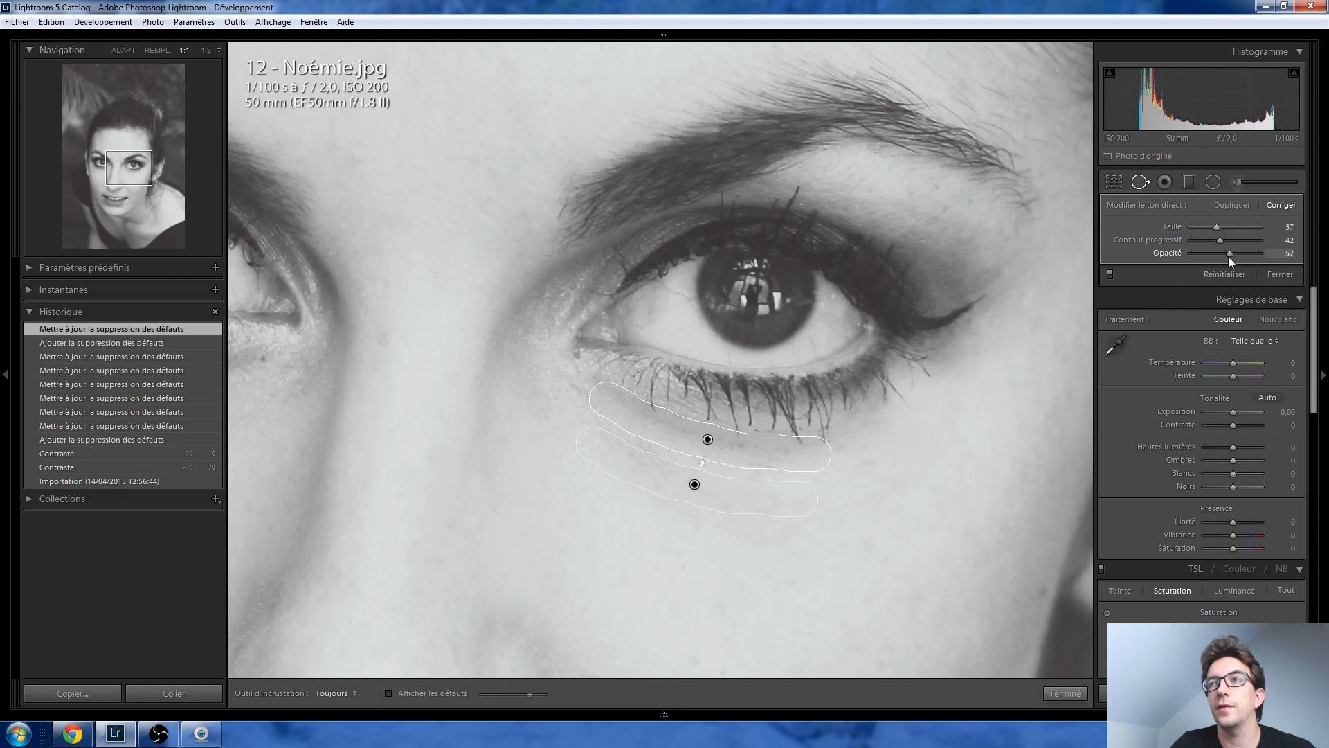
pyautogui.moveTo(1231, 257); pyautogui.dragTo(1234, 257)
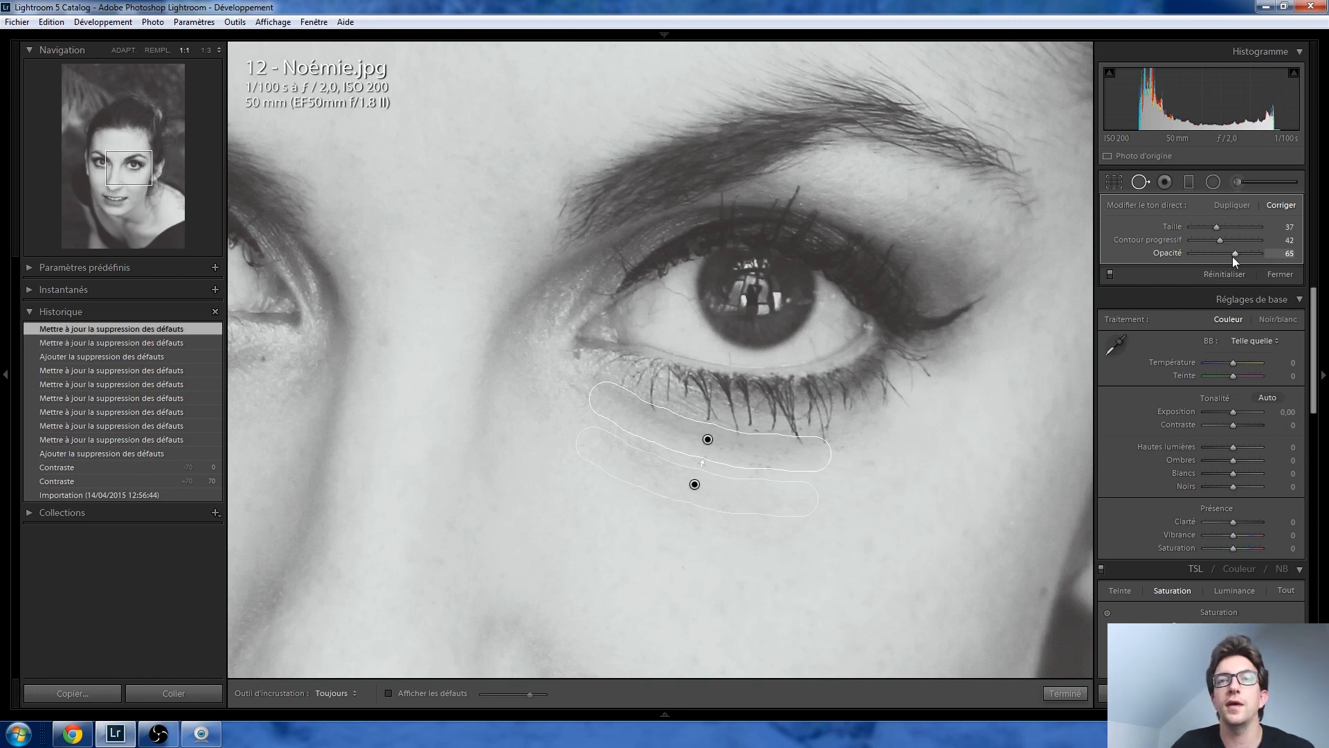
pyautogui.press('q')
# Step: Heal the shadow under the other eye with a size 37 correction stroke, sampling the cheek skin directly below it
pyautogui.moveTo(632, 484); pyautogui.dragTo(791, 482)
pyautogui.moveTo(486, 451); pyautogui.dragTo(757, 454)
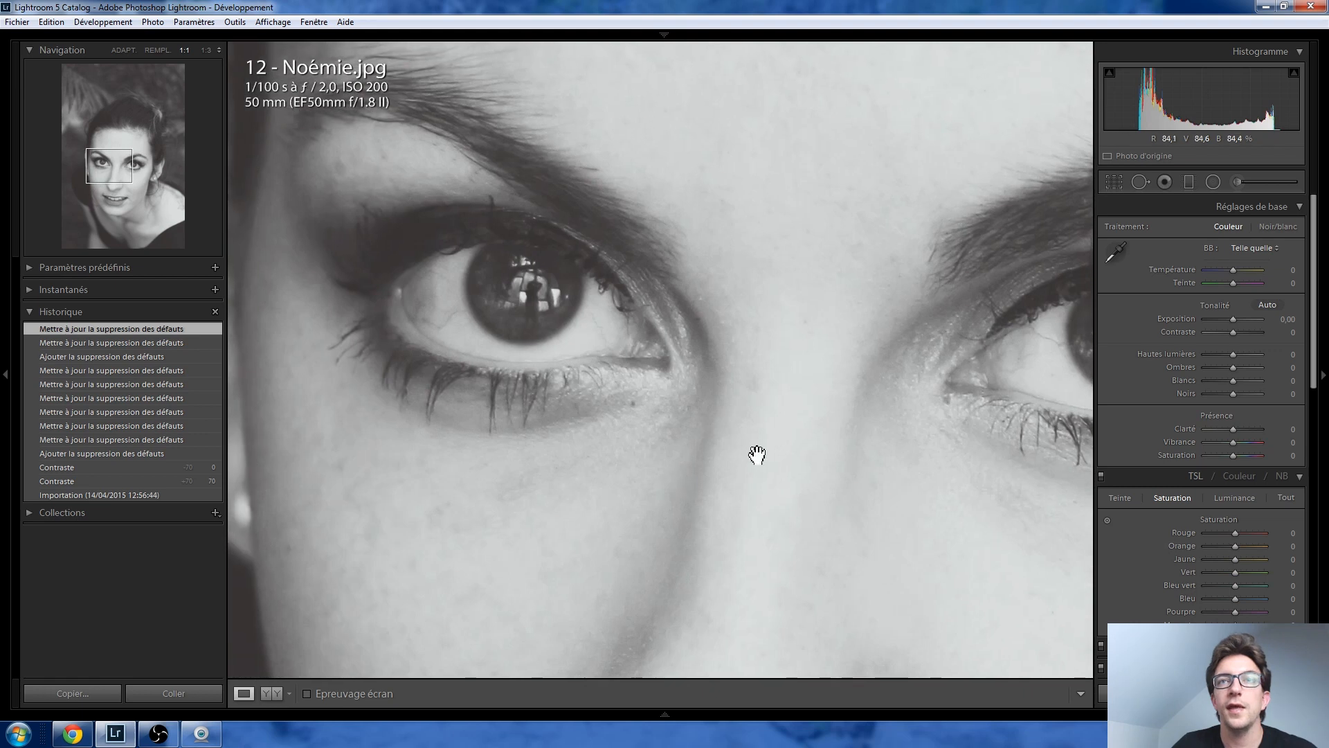
pyautogui.click(1231, 183)
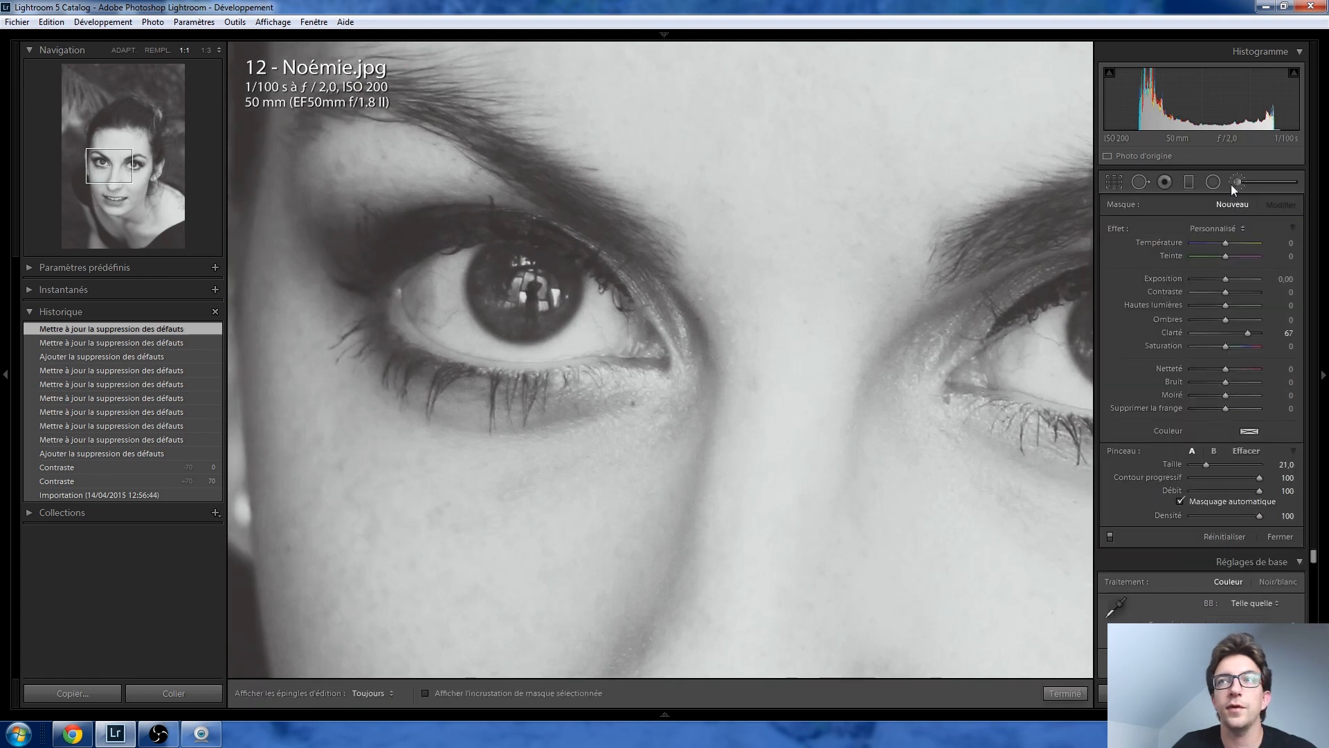
pyautogui.click(1138, 184)
pyautogui.moveTo(409, 412)
pyautogui.mouseDown()
pyautogui.moveTo(538, 445)
pyautogui.moveTo(635, 420)
pyautogui.moveTo(536, 439)
pyautogui.mouseUp()
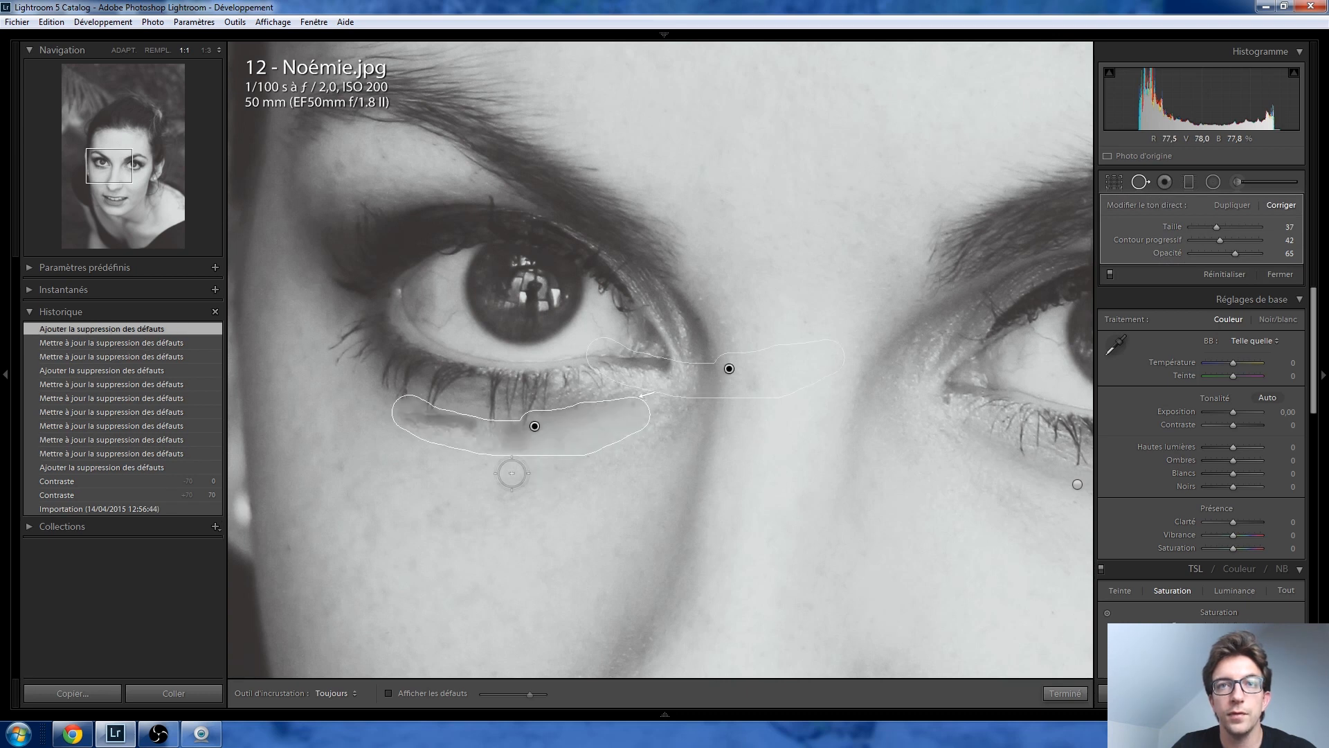
pyautogui.moveTo(731, 371); pyautogui.dragTo(520, 483)
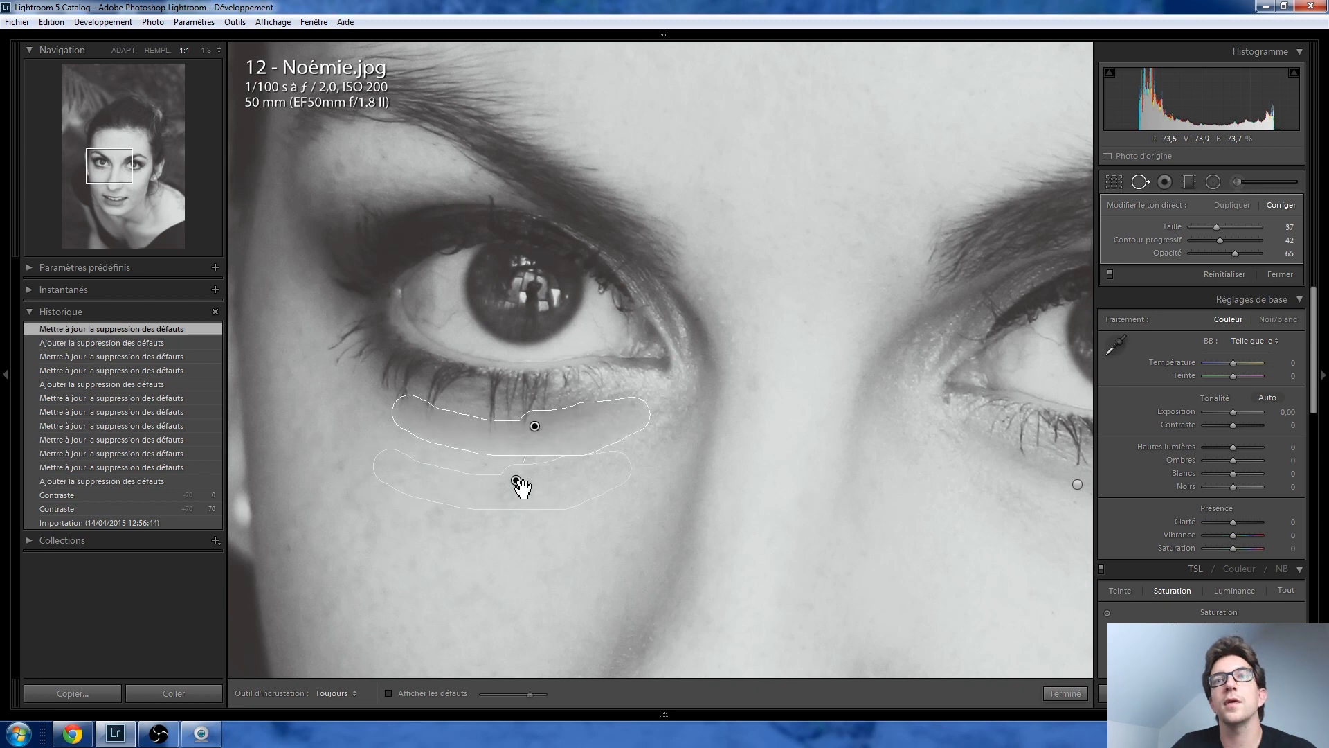
pyautogui.press('q')
# Step: Compare the whole portrait before and after the skin corrections through the history, and inspect the retouched eye at 1:1
pyautogui.click(599, 508)
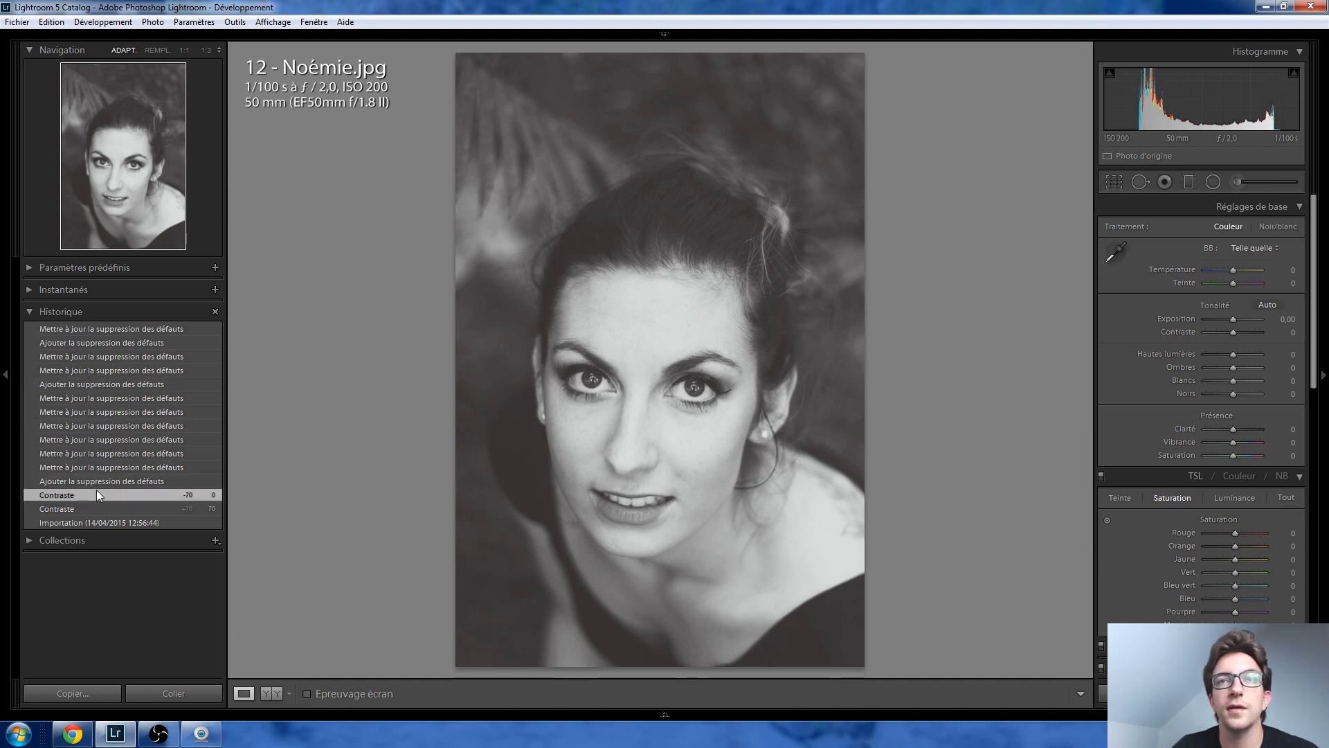
pyautogui.click(98, 335)
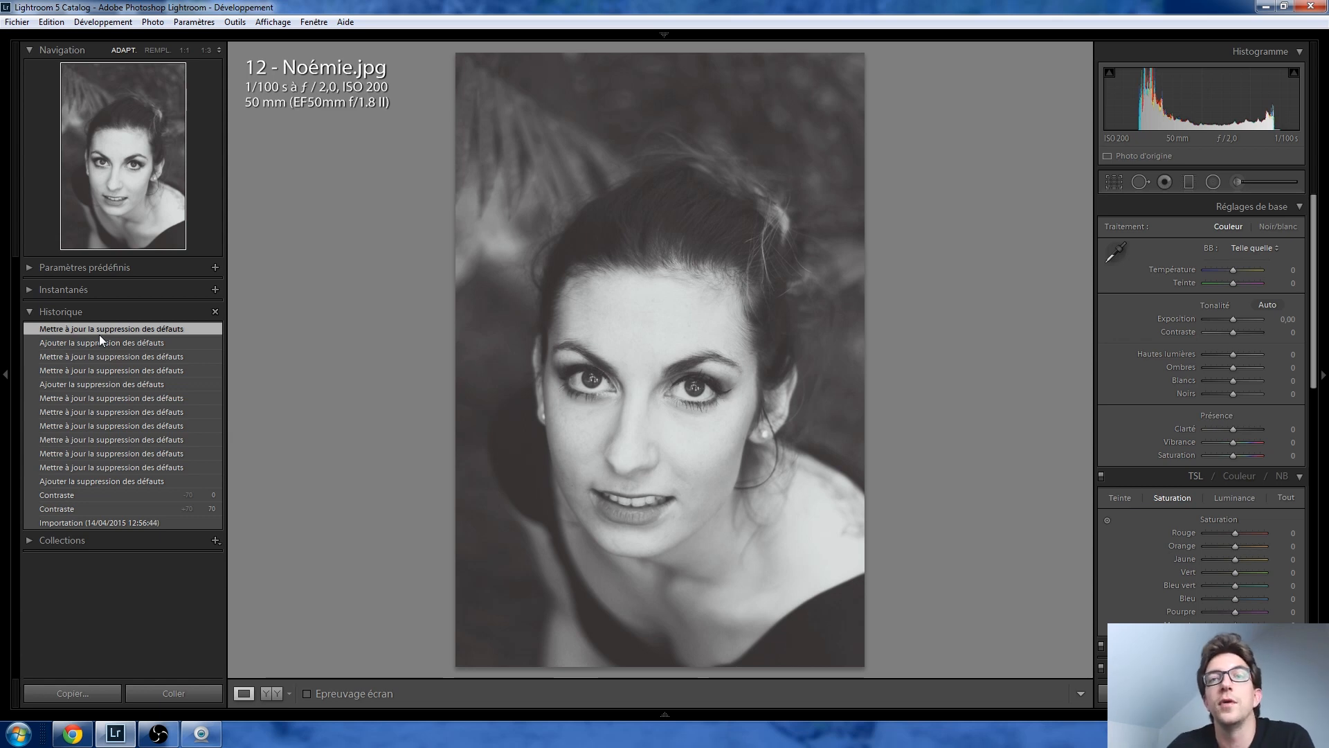
pyautogui.click(681, 384)
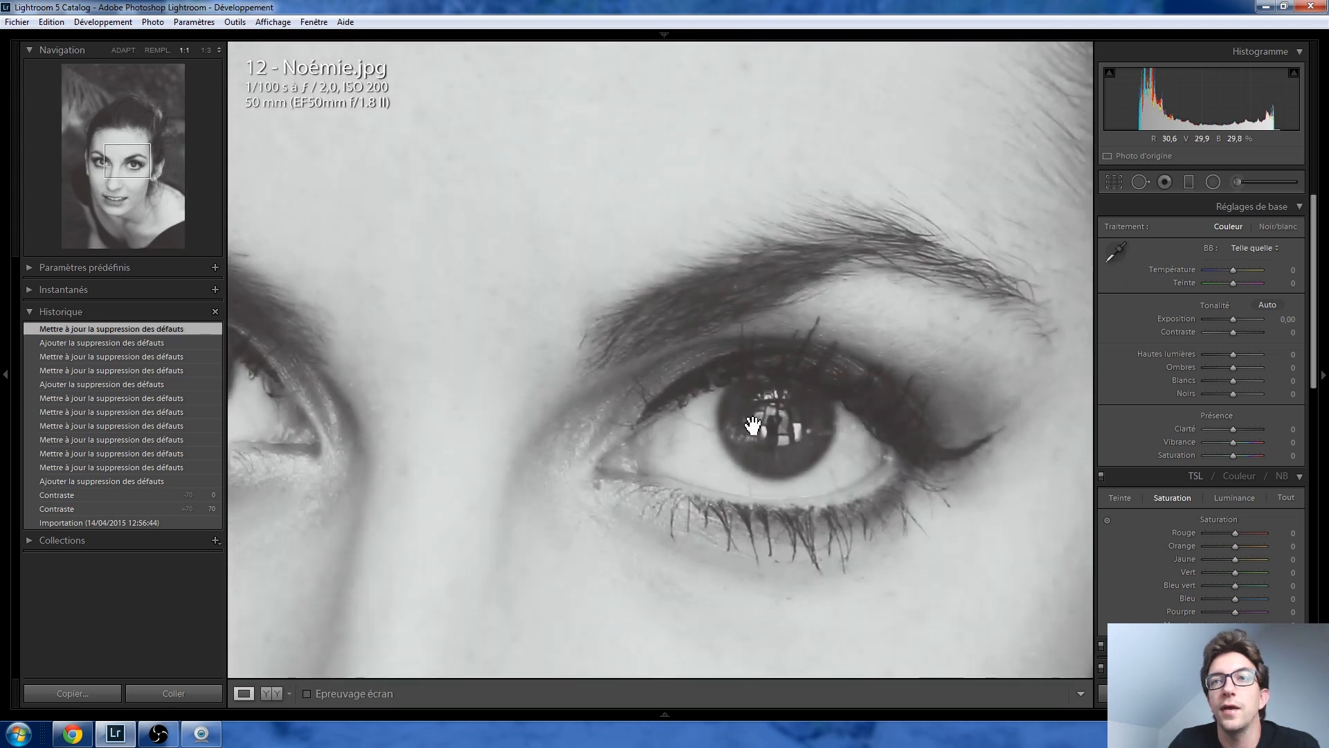
pyautogui.click(701, 482)
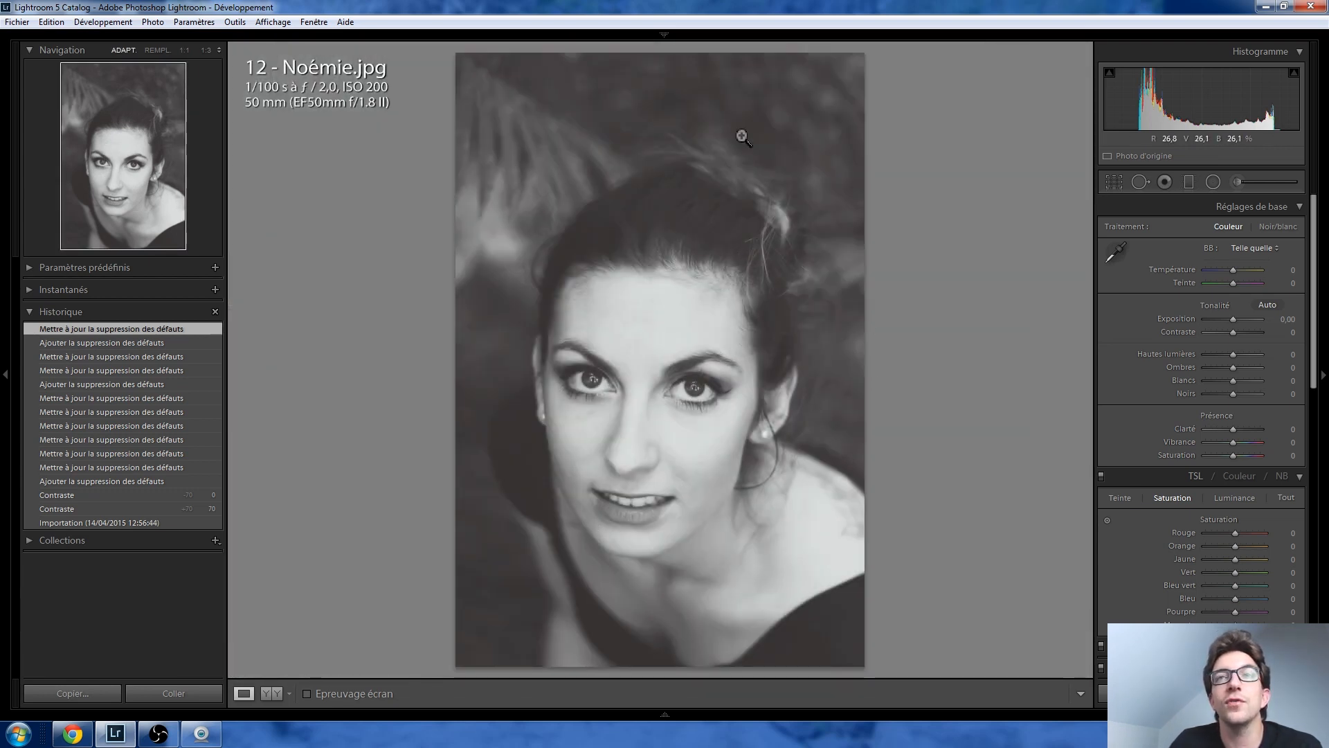
# Step: Crop the portrait tighter around the face at the original aspect ratio, and go on to the night river photo
pyautogui.click(1103, 180)
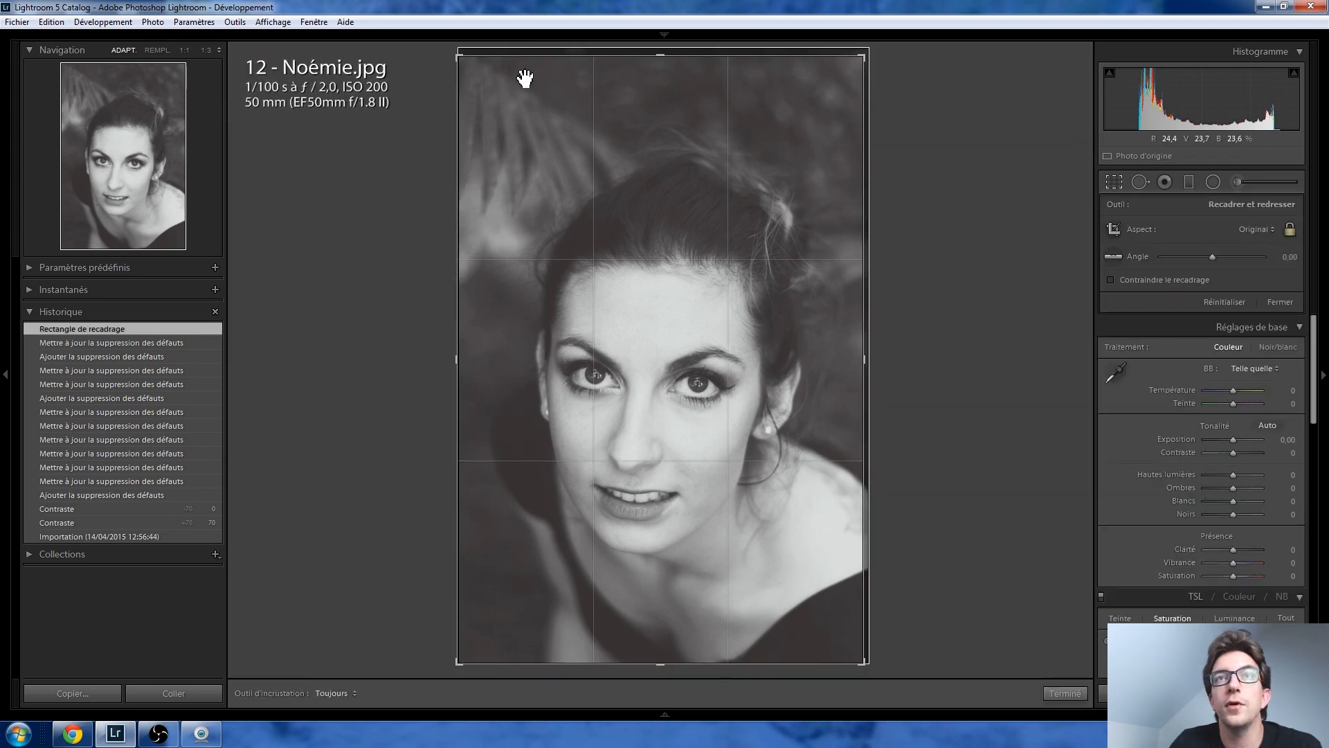
pyautogui.moveTo(463, 55); pyautogui.dragTo(477, 73)
pyautogui.press('Return')
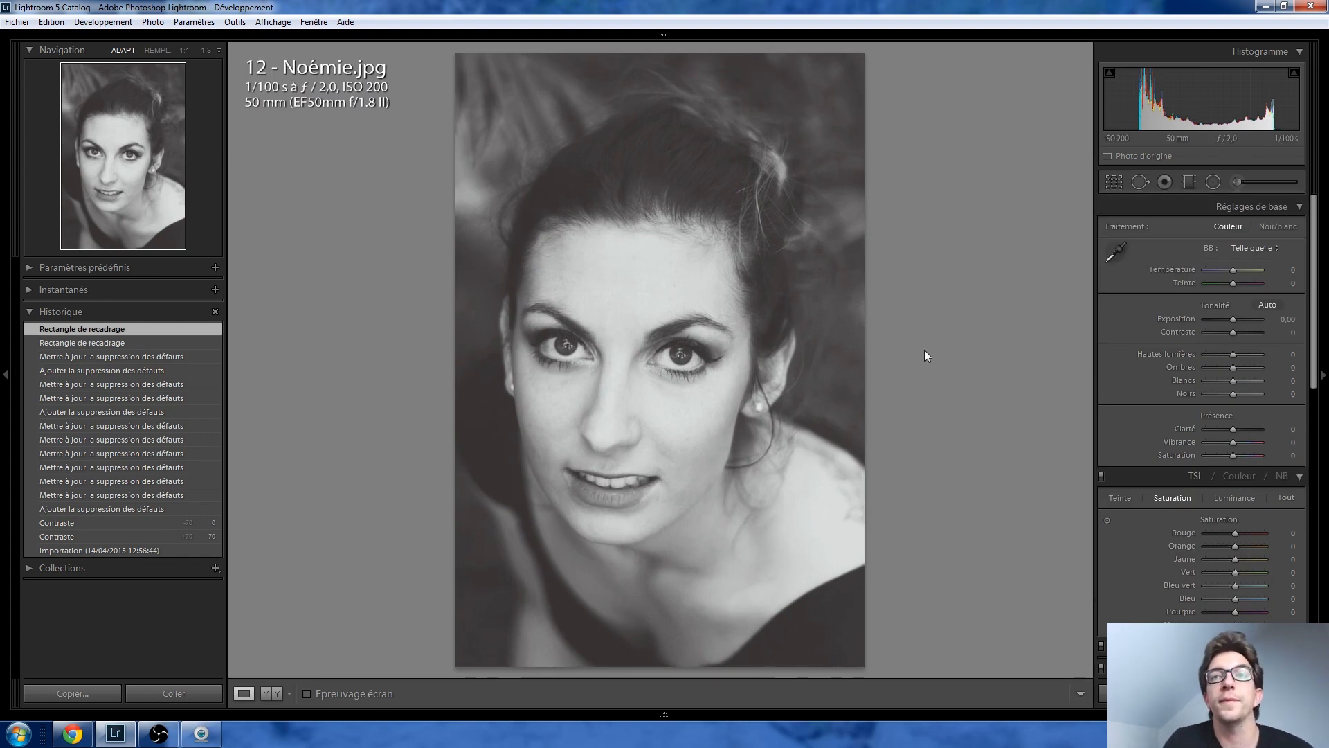
pyautogui.press('Right')
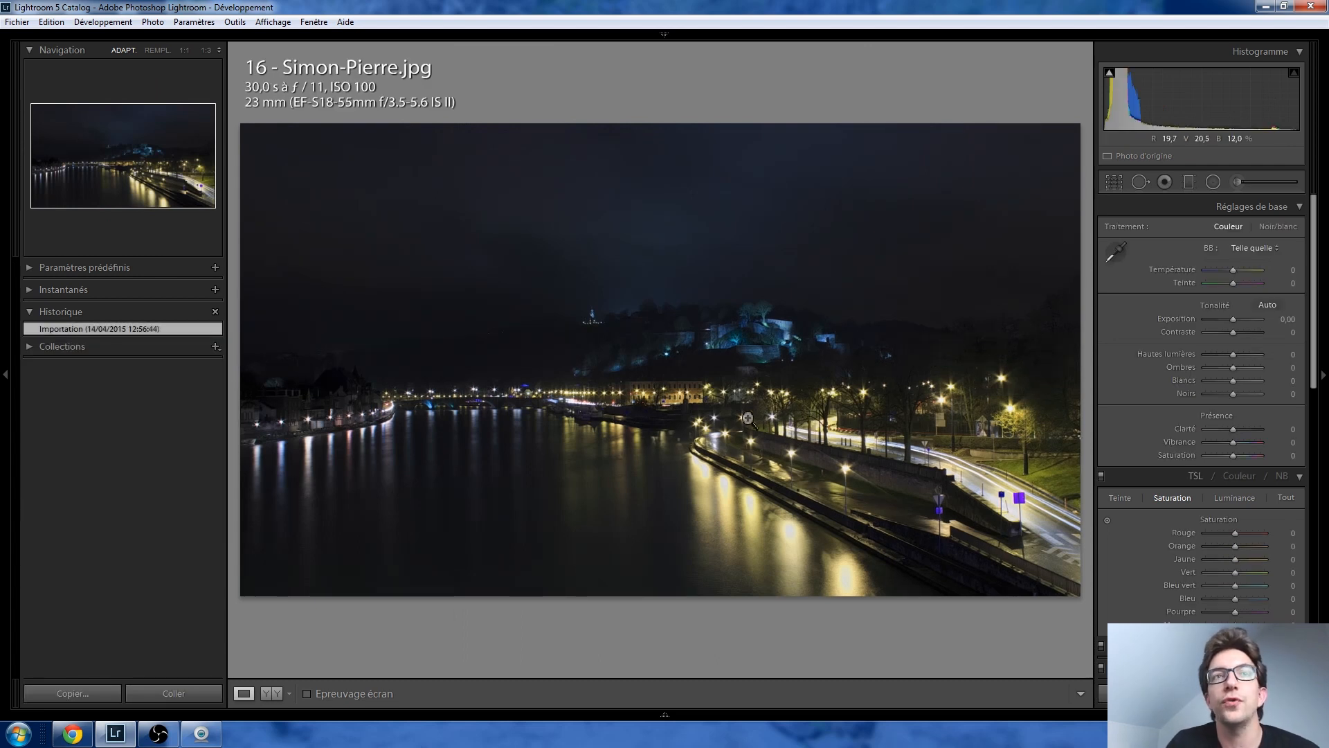
# Step: Hide the left-hand side area and brighten the night river photo by raising its exposure to +2.20
pyautogui.press('F7')
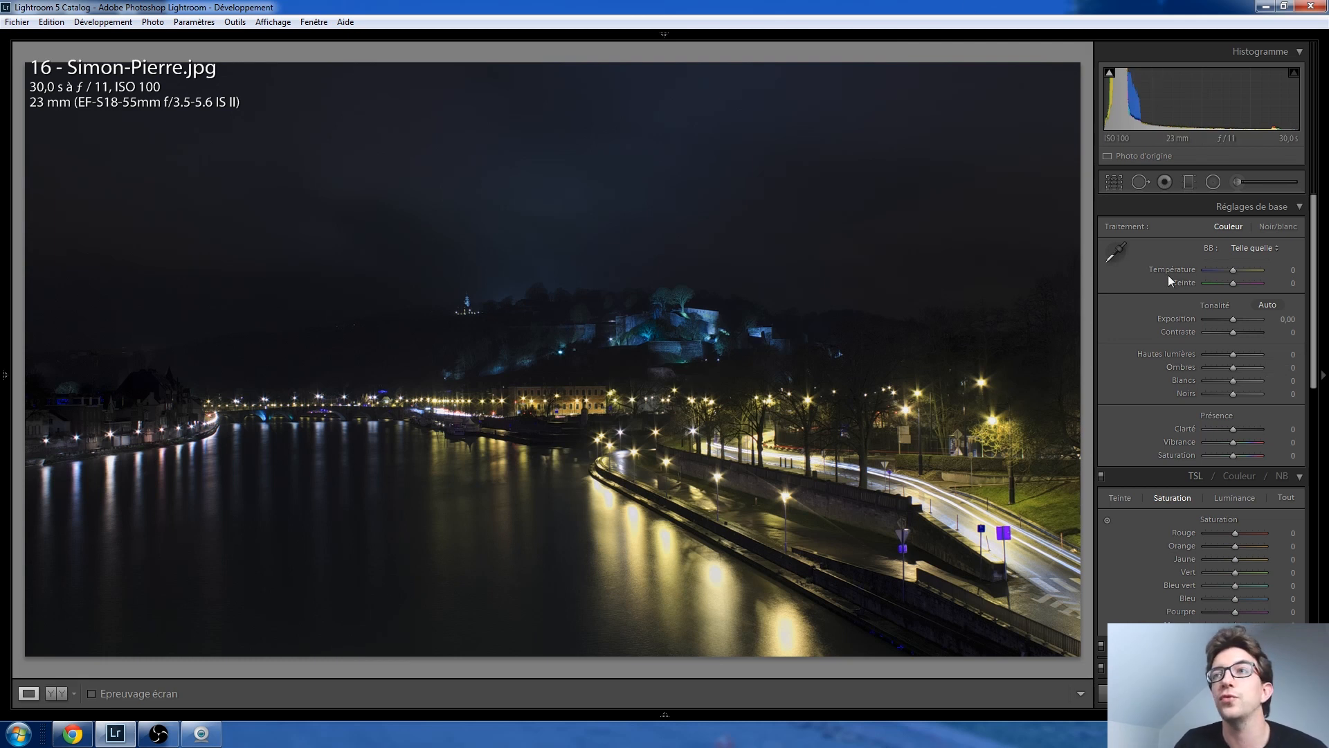
pyautogui.scroll(14, 1235, 320)
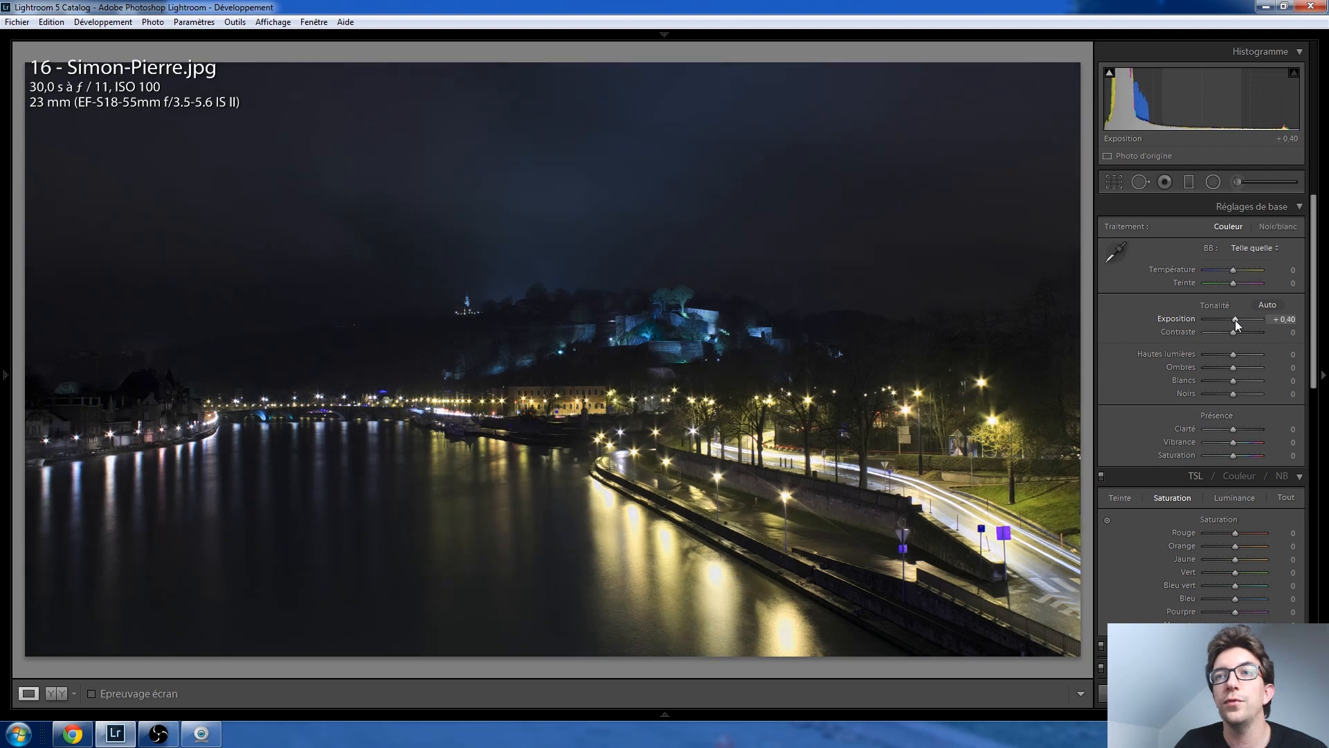
pyautogui.scroll(13, 1235, 319)
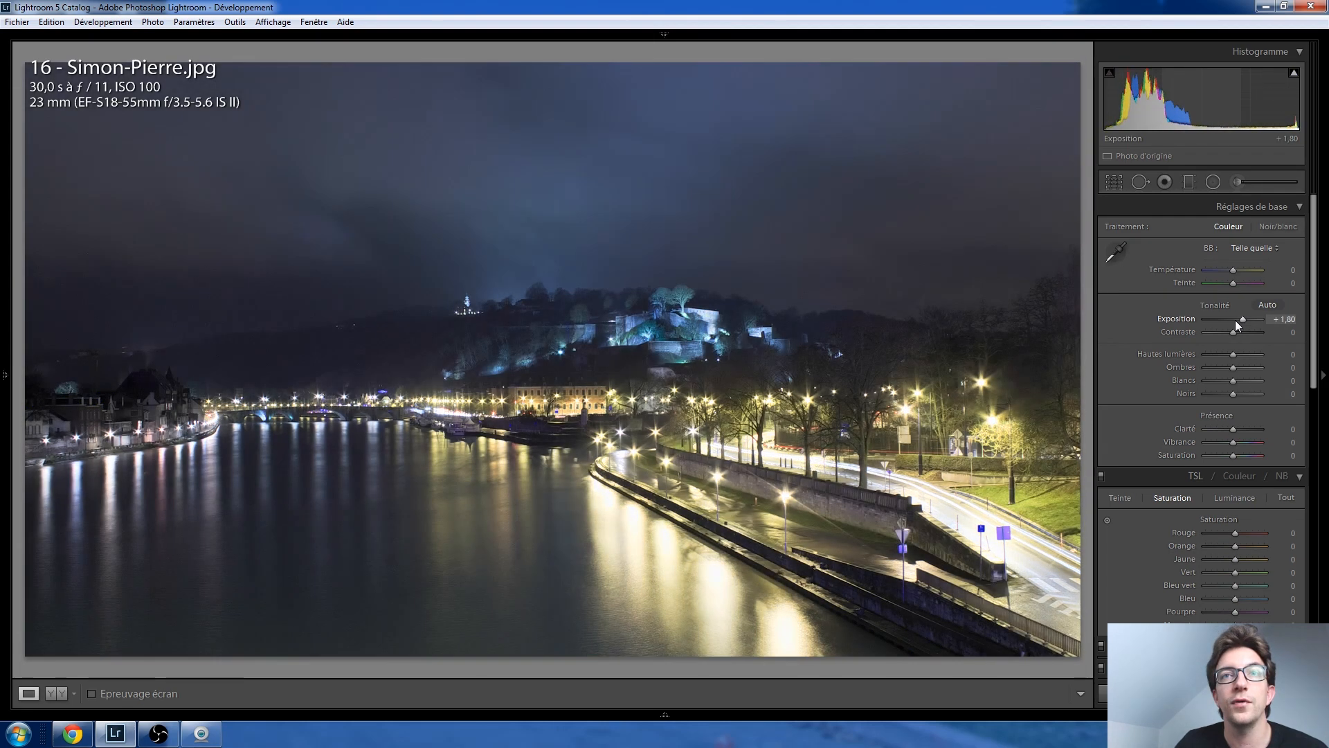
pyautogui.scroll(14, 1235, 319)
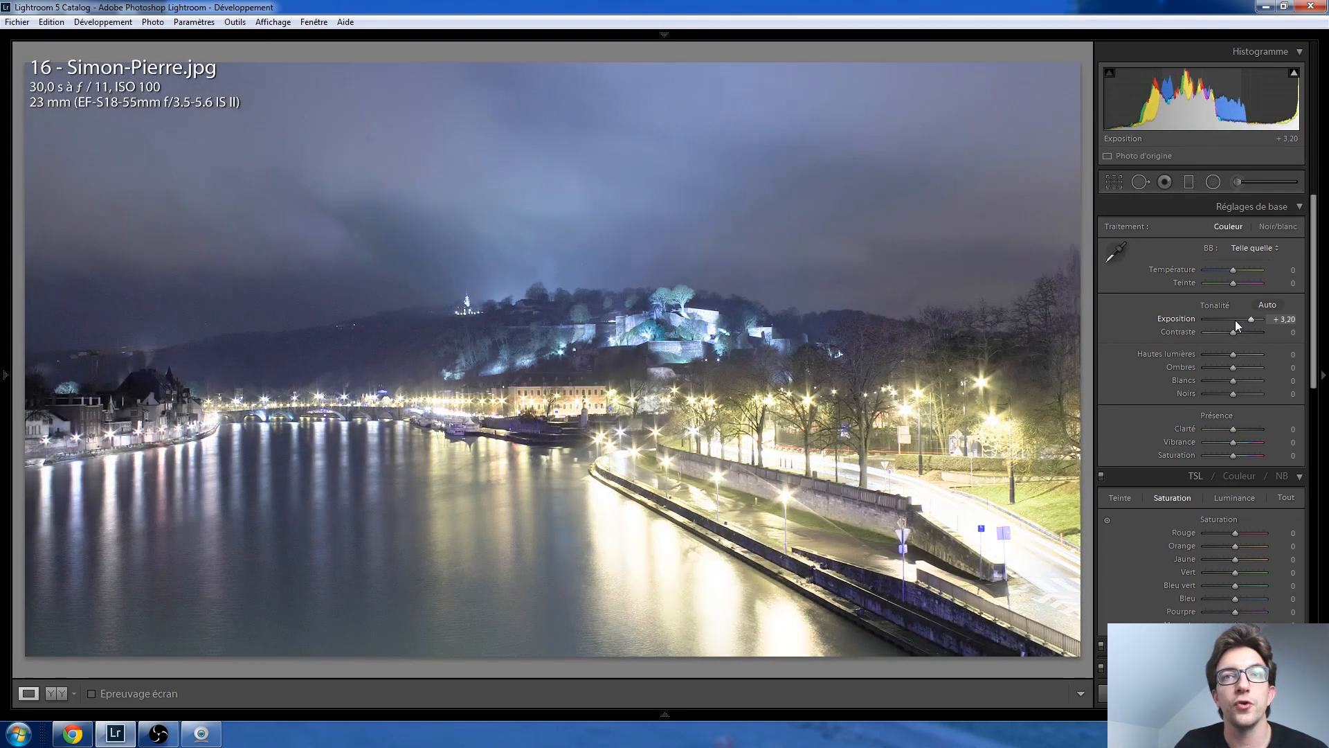
pyautogui.scroll(2, 1235, 320)
pyautogui.scroll(-7, 1235, 320)
pyautogui.scroll(-9, 1235, 320)
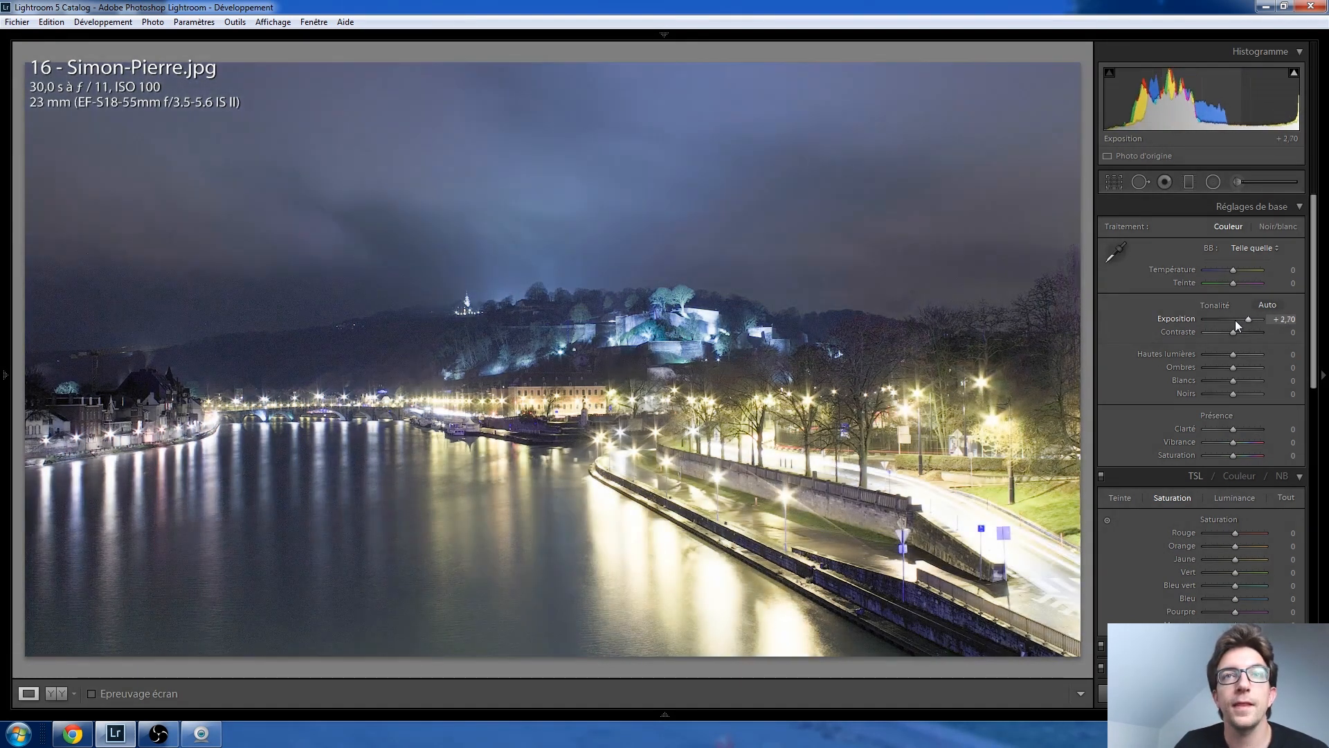
pyautogui.scroll(-4, 1235, 319)
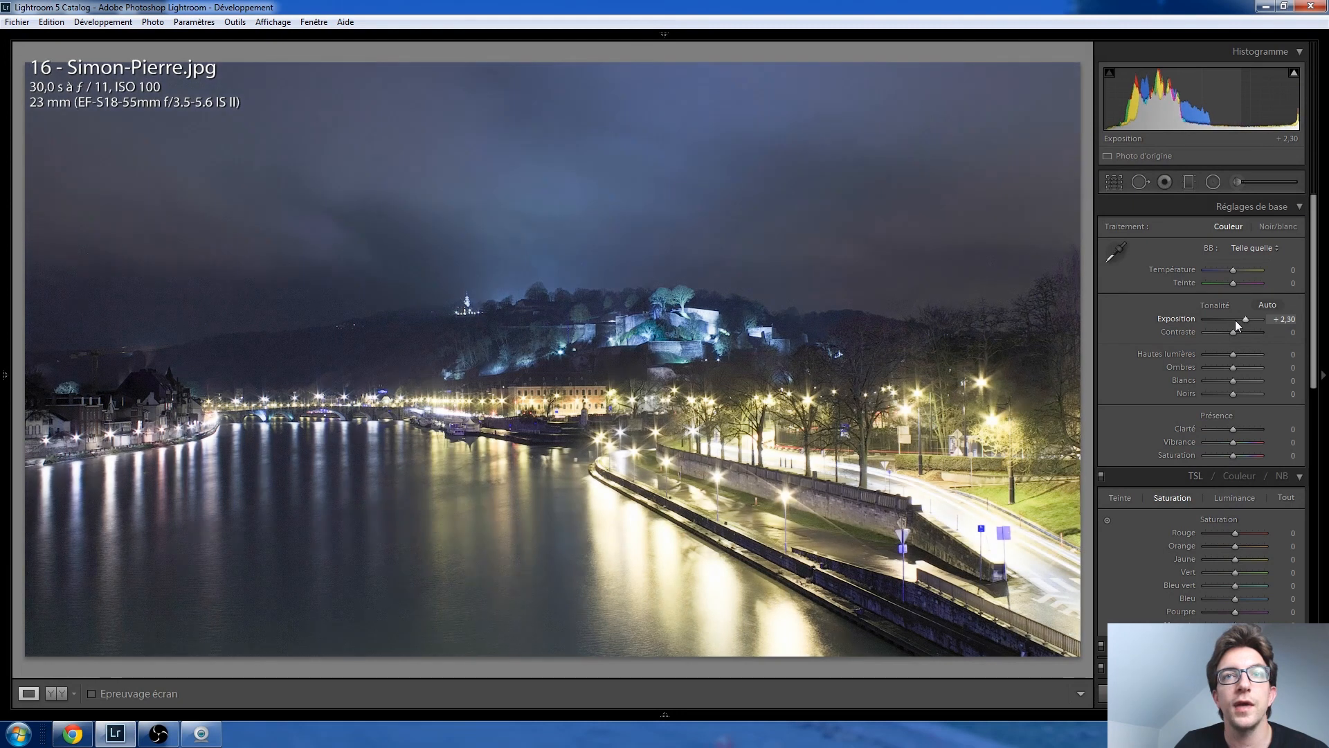
pyautogui.scroll(2, 1235, 320)
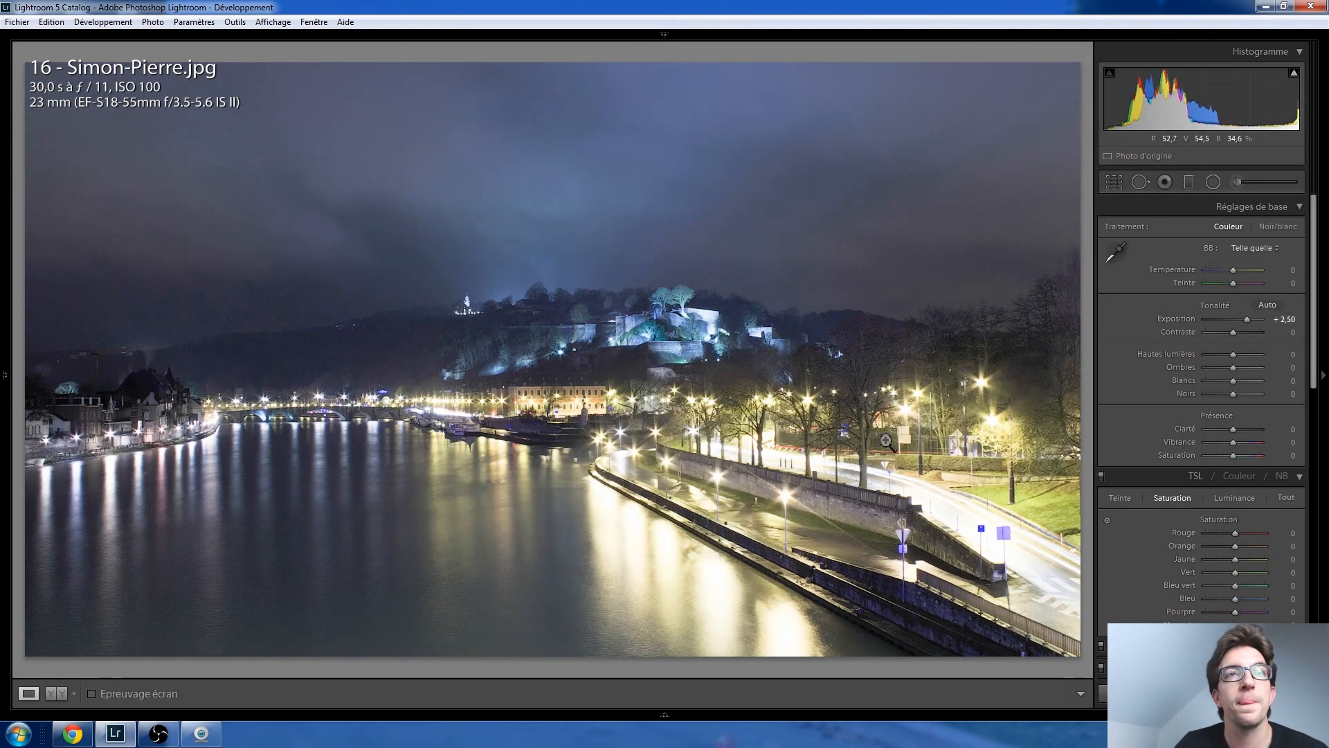
pyautogui.scroll(-4, 1249, 317)
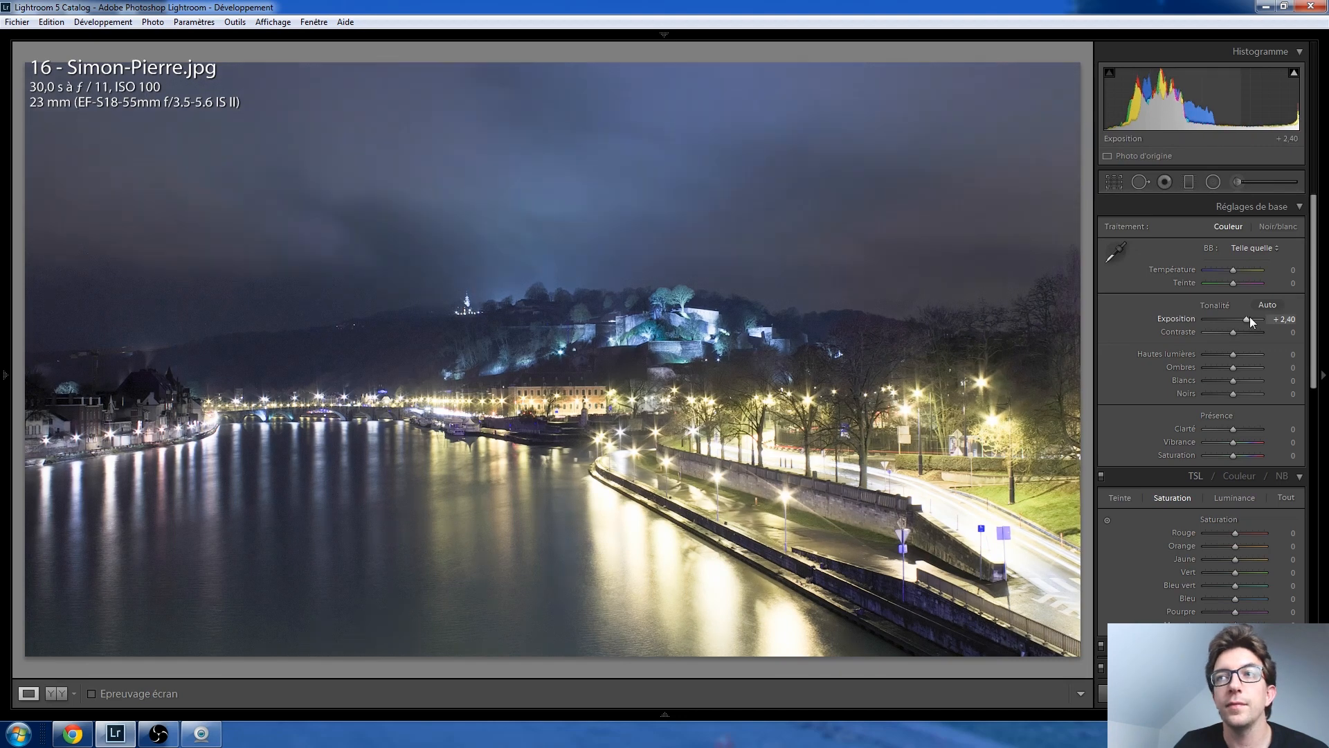
pyautogui.scroll(-1, 1249, 317)
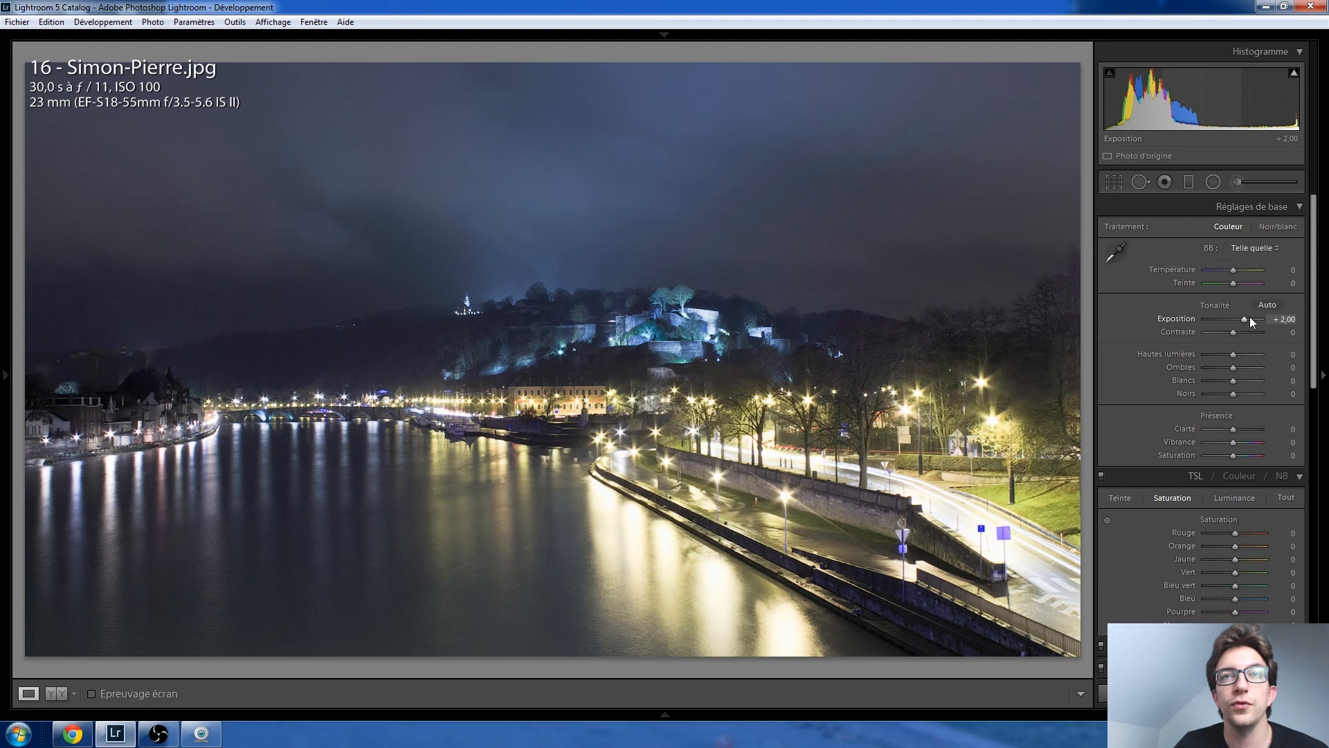
pyautogui.scroll(2, 1248, 317)
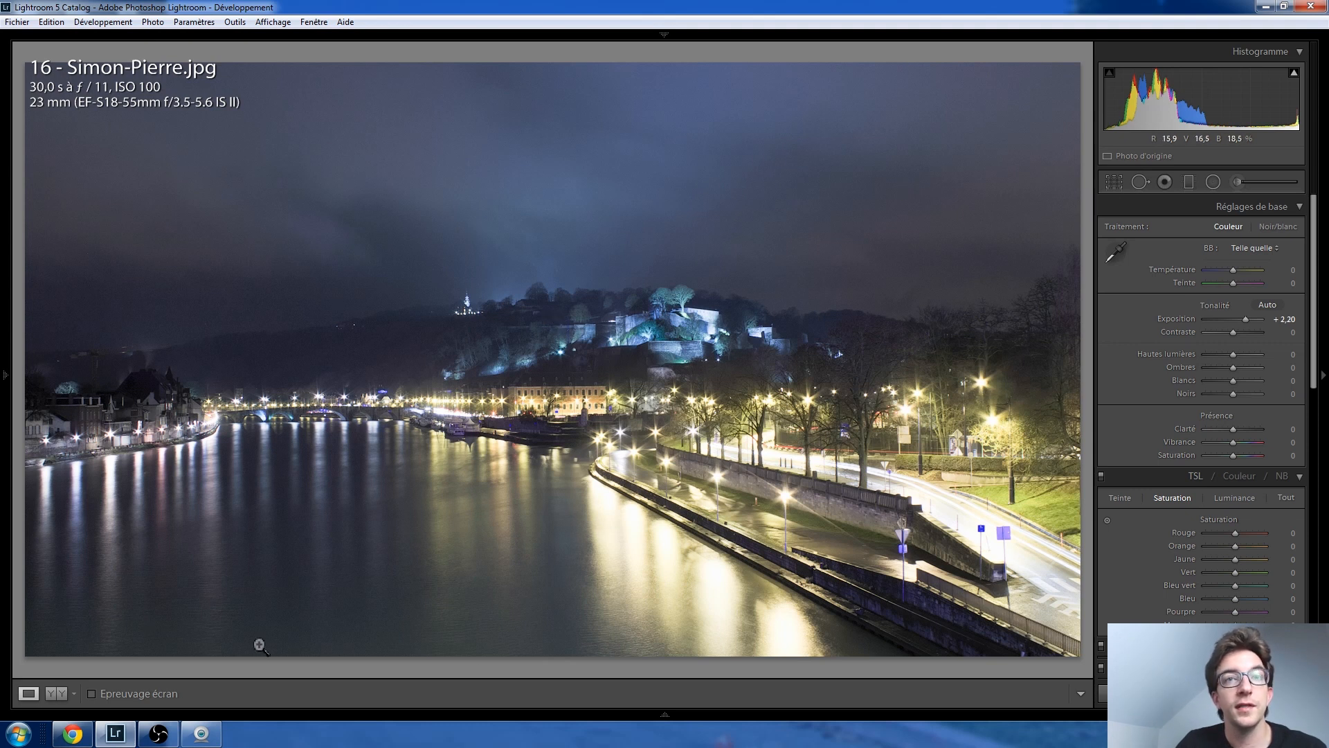
# Step: Compare the imported state with the brightened state through the history, and check the night photo's highlight clipping
pyautogui.moveTo(2, 400)
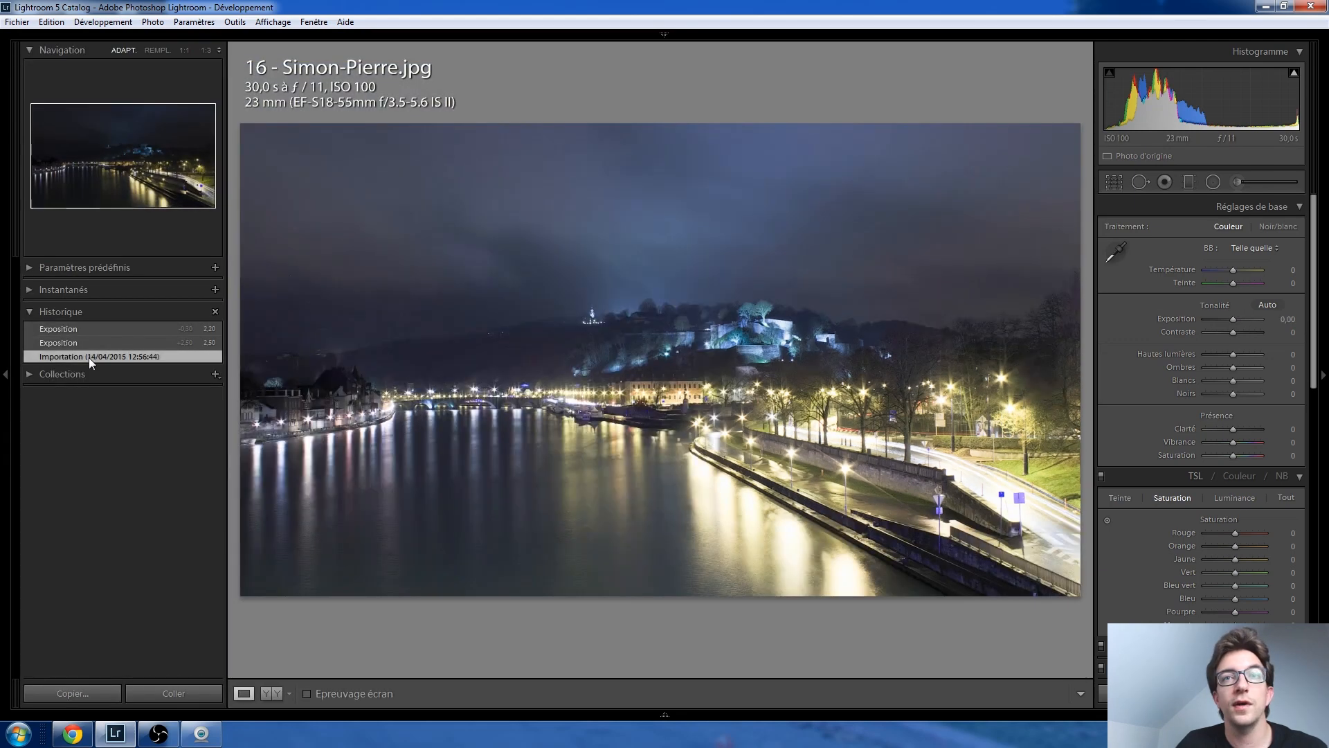
pyautogui.click(89, 357)
pyautogui.click(94, 326)
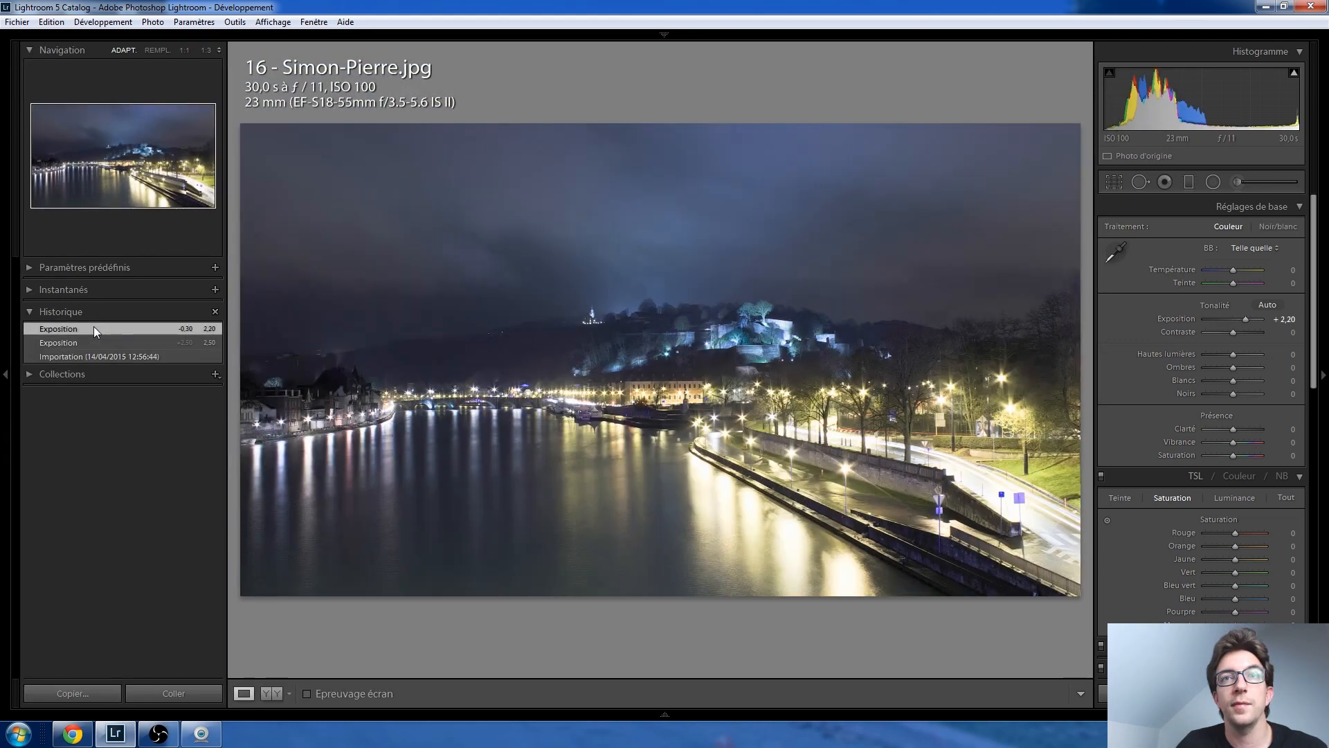
pyautogui.click(3, 354)
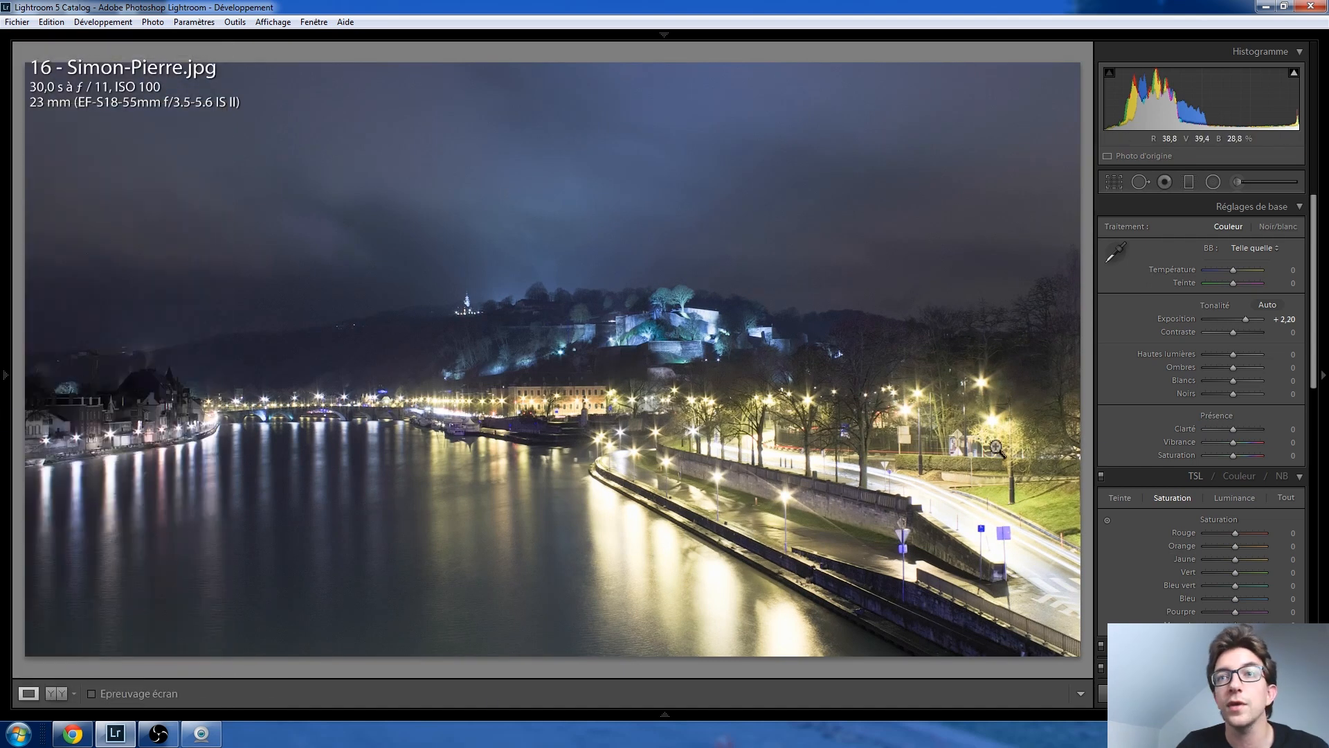
pyautogui.click(1294, 72)
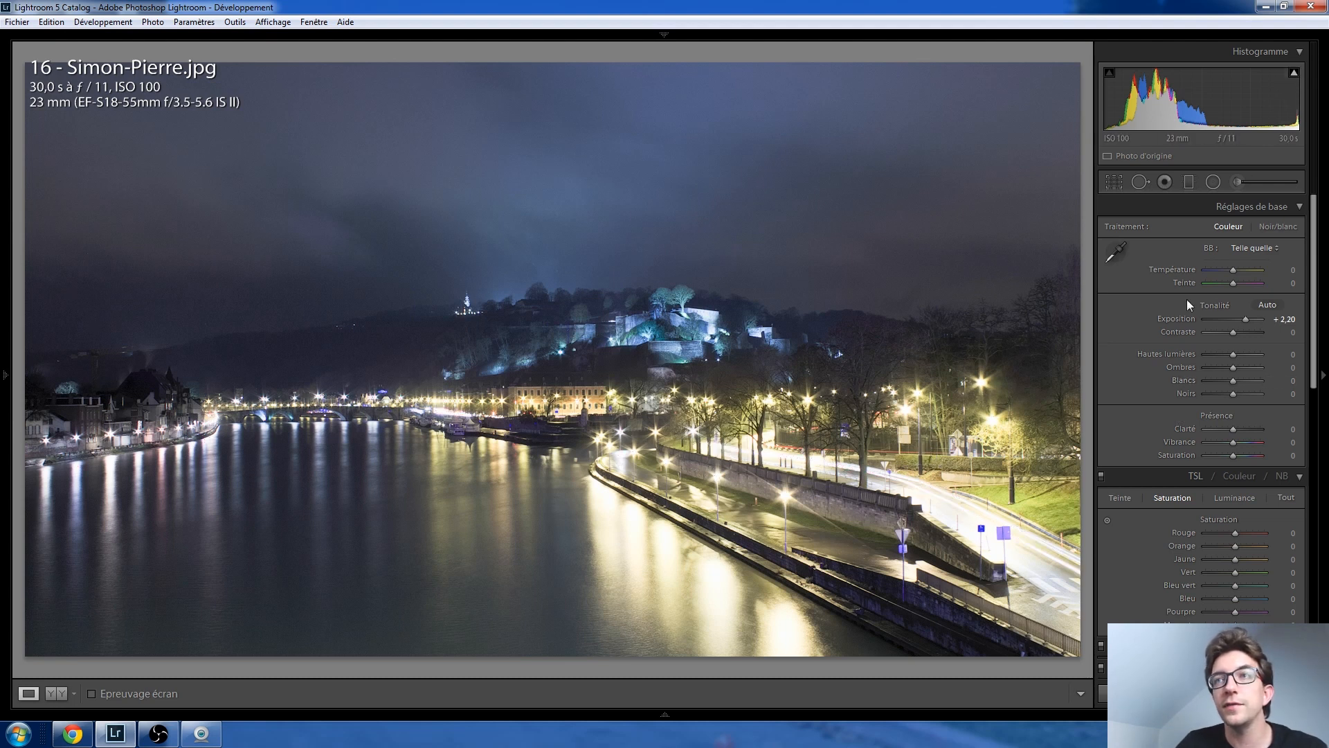
# Step: Lower the highlights of the night river photo to -5
pyautogui.scroll(-4, 1232, 361)
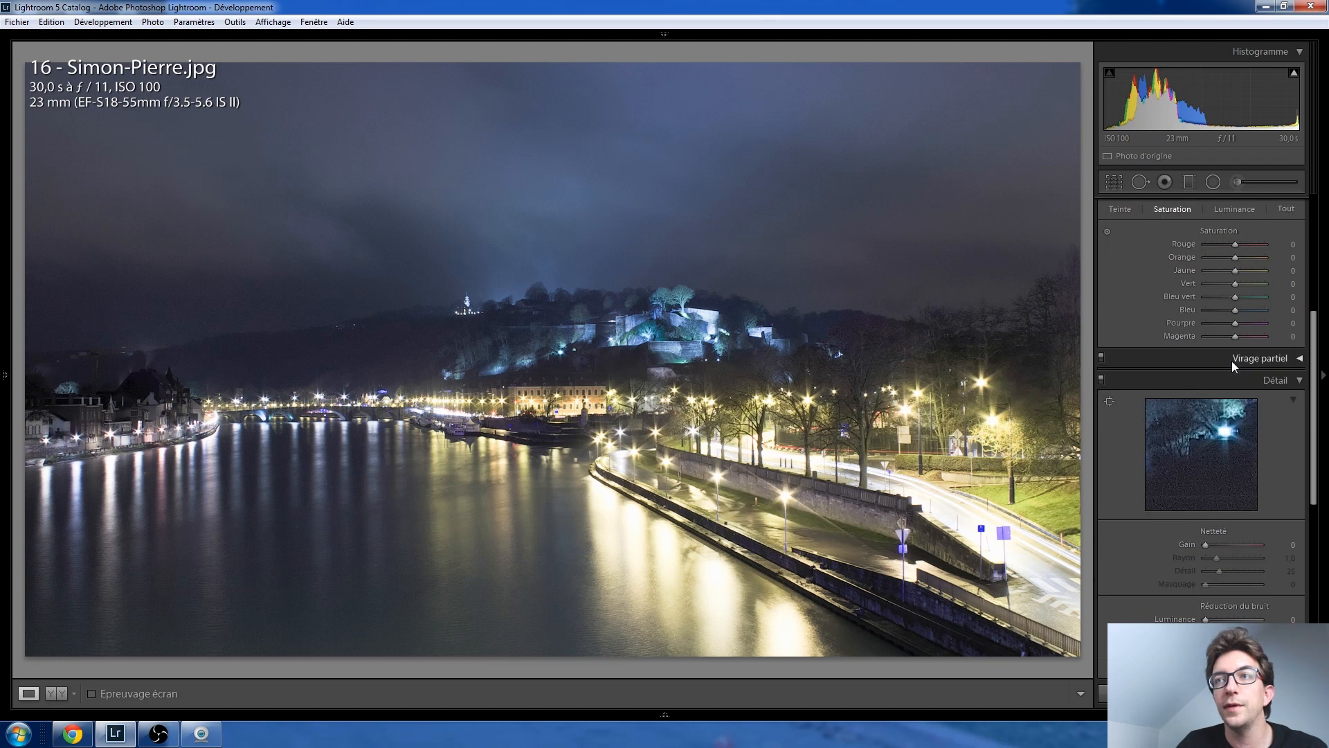
pyautogui.scroll(4, 1232, 361)
pyautogui.press('Down')
pyautogui.press('Down')
pyautogui.press('Down')
pyautogui.press('Down')
pyautogui.press('Down')
pyautogui.press('Down')
pyautogui.press('Down')
pyautogui.press('Down')
pyautogui.press('Down')
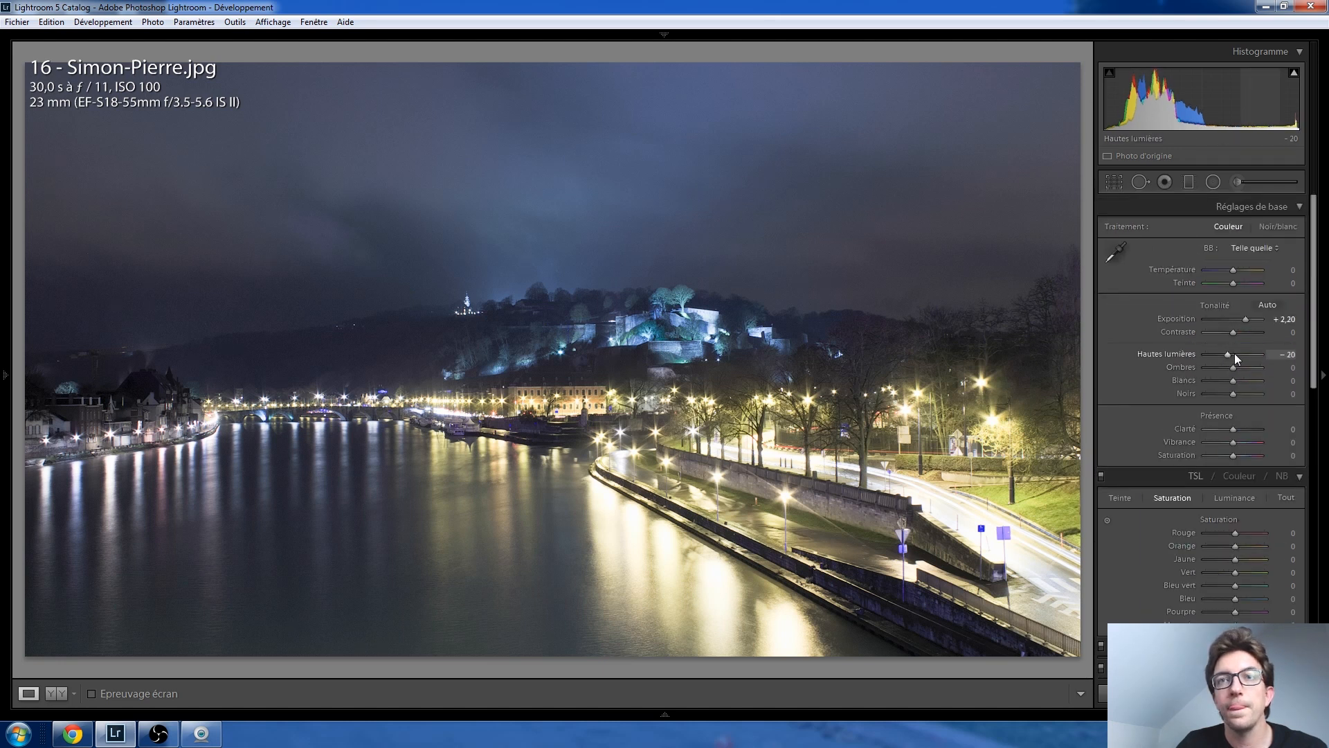
pyautogui.press('Up')
pyautogui.press('Up')
pyautogui.press('Up')
pyautogui.press('Up')
pyautogui.press('Up')
pyautogui.press('Up')
pyautogui.press('Up')
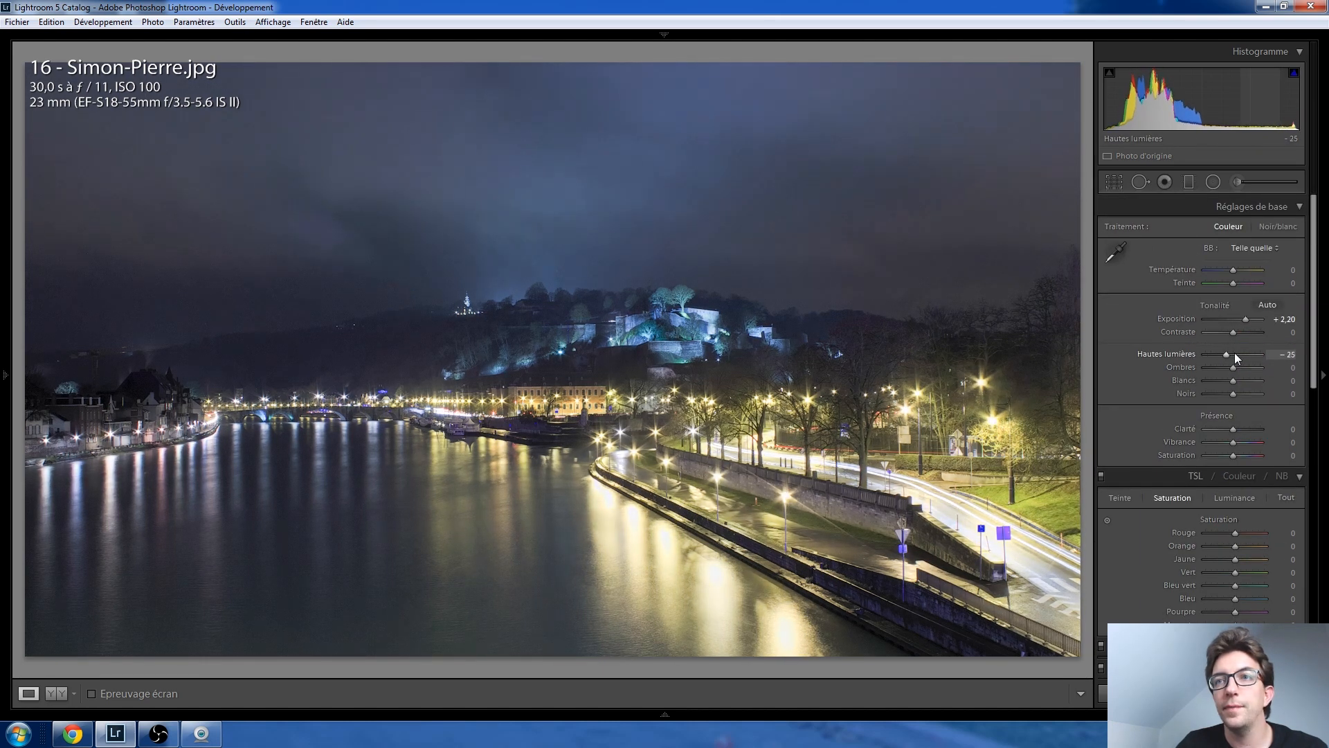
pyautogui.press('Up')
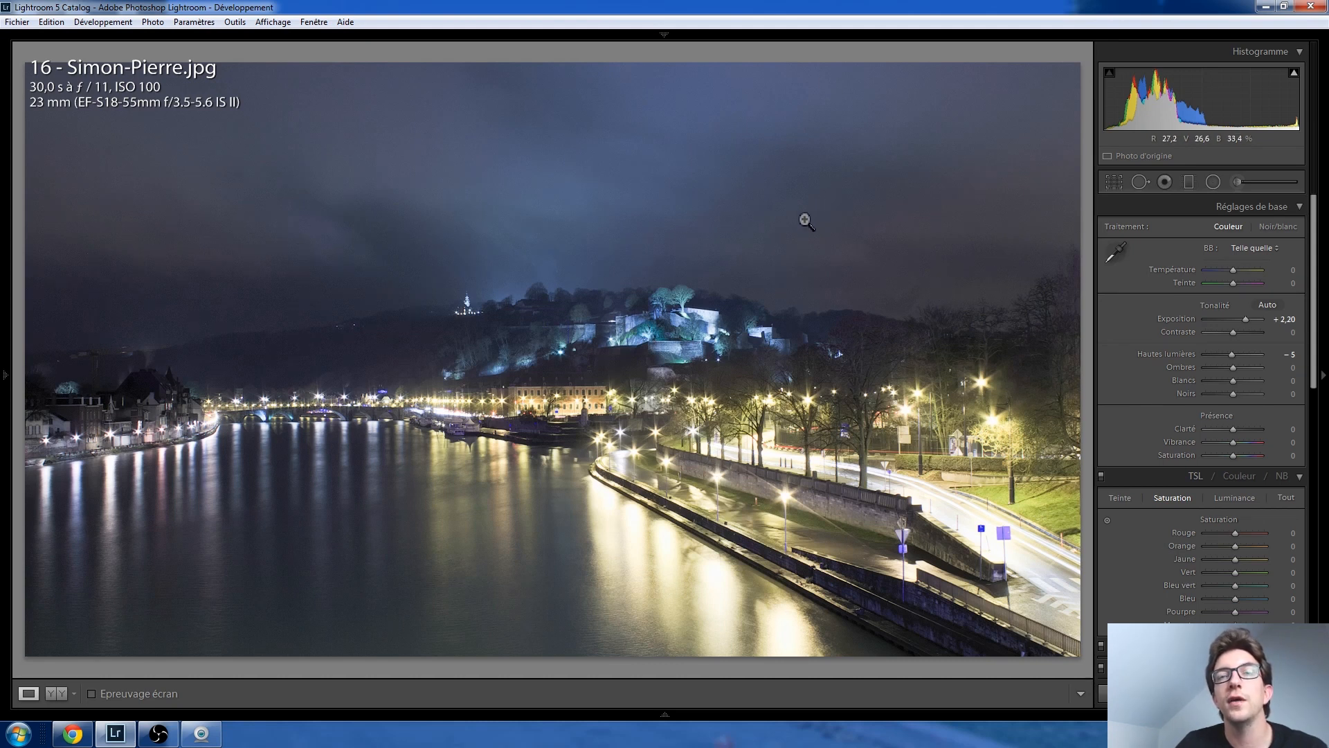
# Step: Crop a strip of empty sky off the night photo's upper edge at a custom aspect ratio, and set the blacks to -15
pyautogui.click(1114, 182)
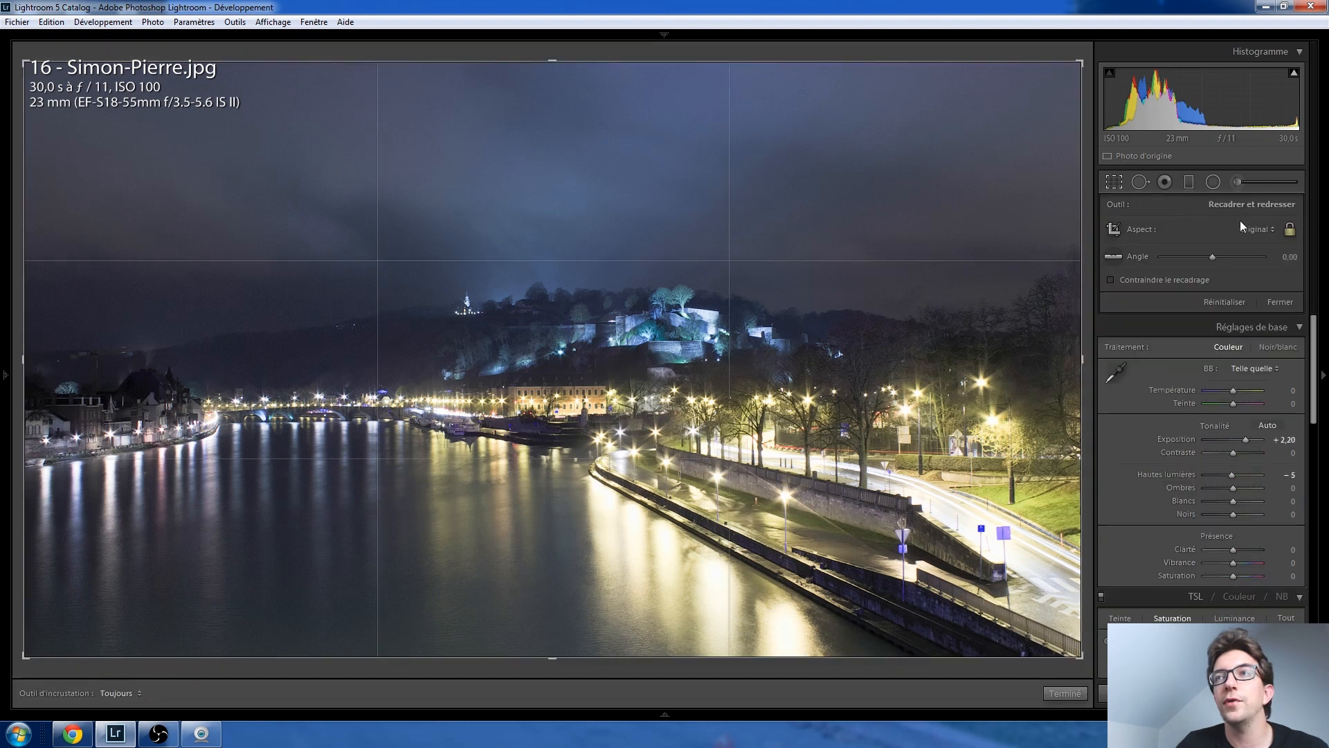
pyautogui.moveTo(551, 61); pyautogui.dragTo(551, 120)
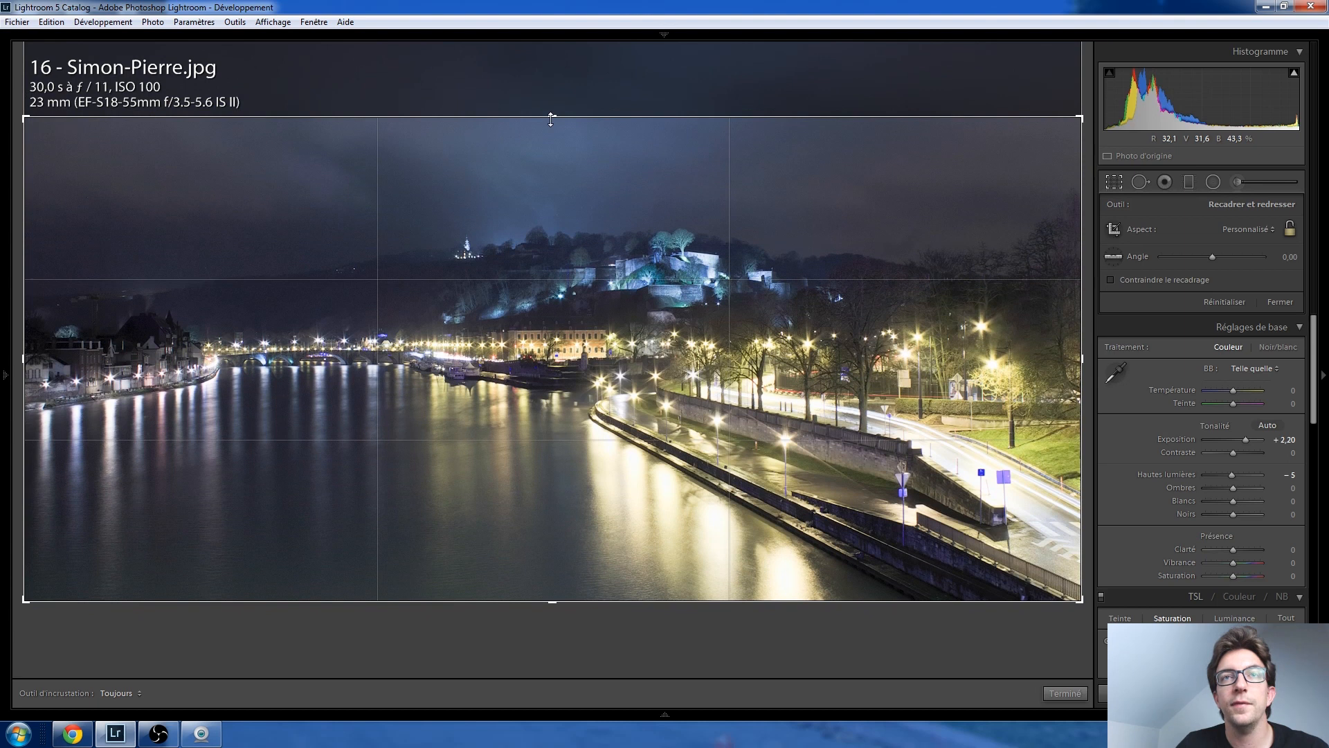
pyautogui.press('Return')
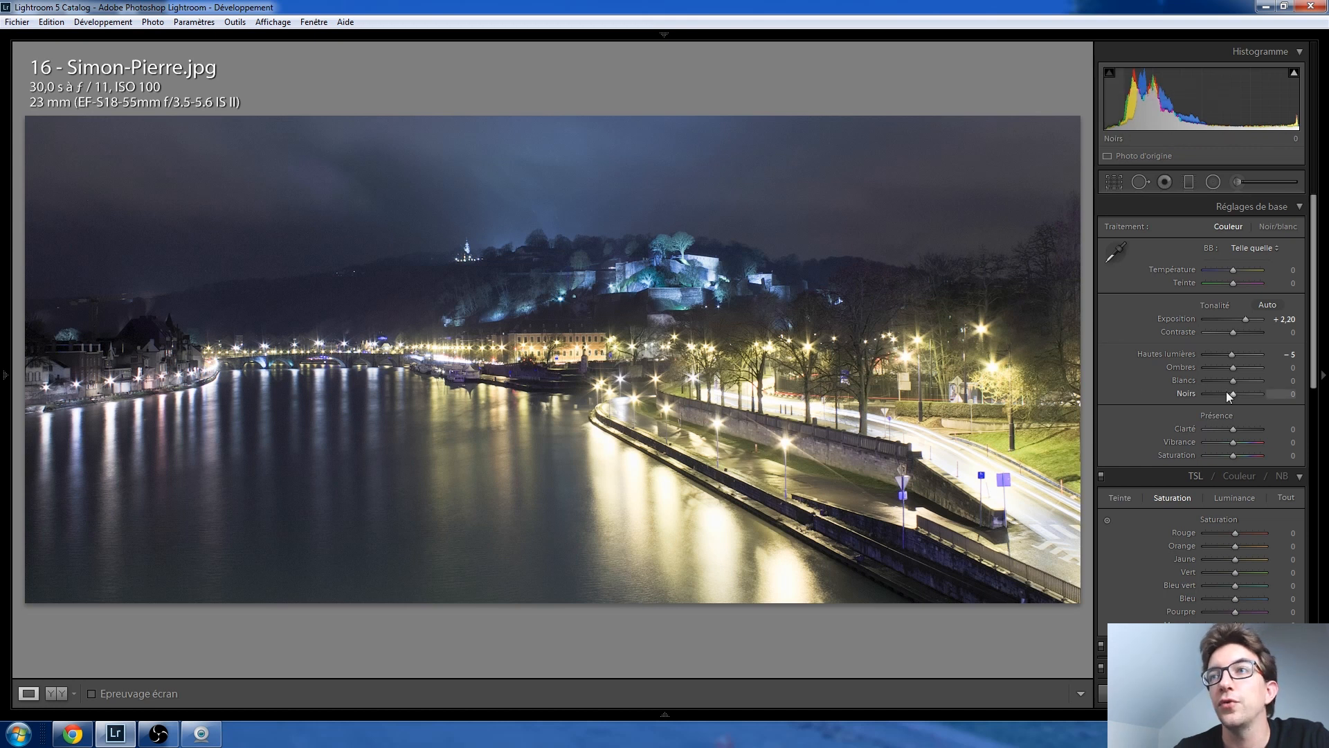
pyautogui.scroll(-3, 1231, 393)
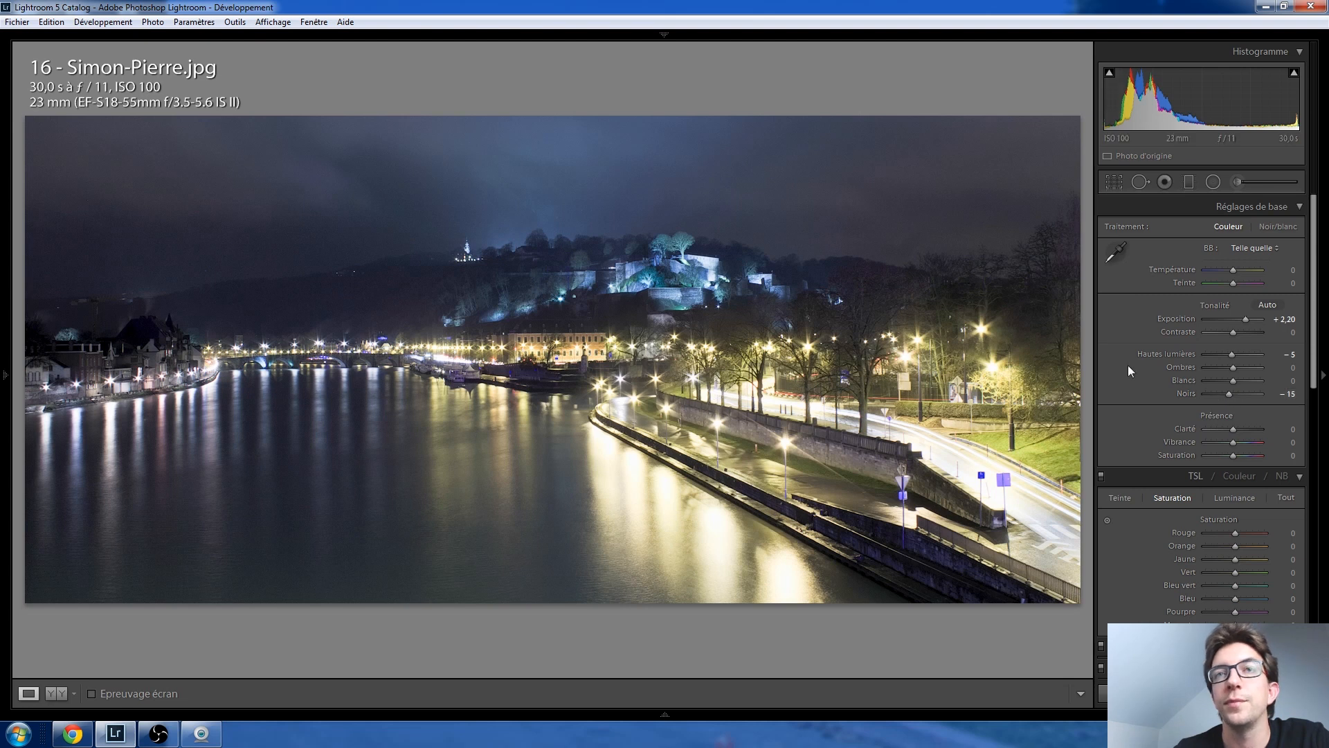
# Step: Try a post-crop vignette gain of -5 on the night photo and return it to 0
pyautogui.scroll(-10, 1153, 441)
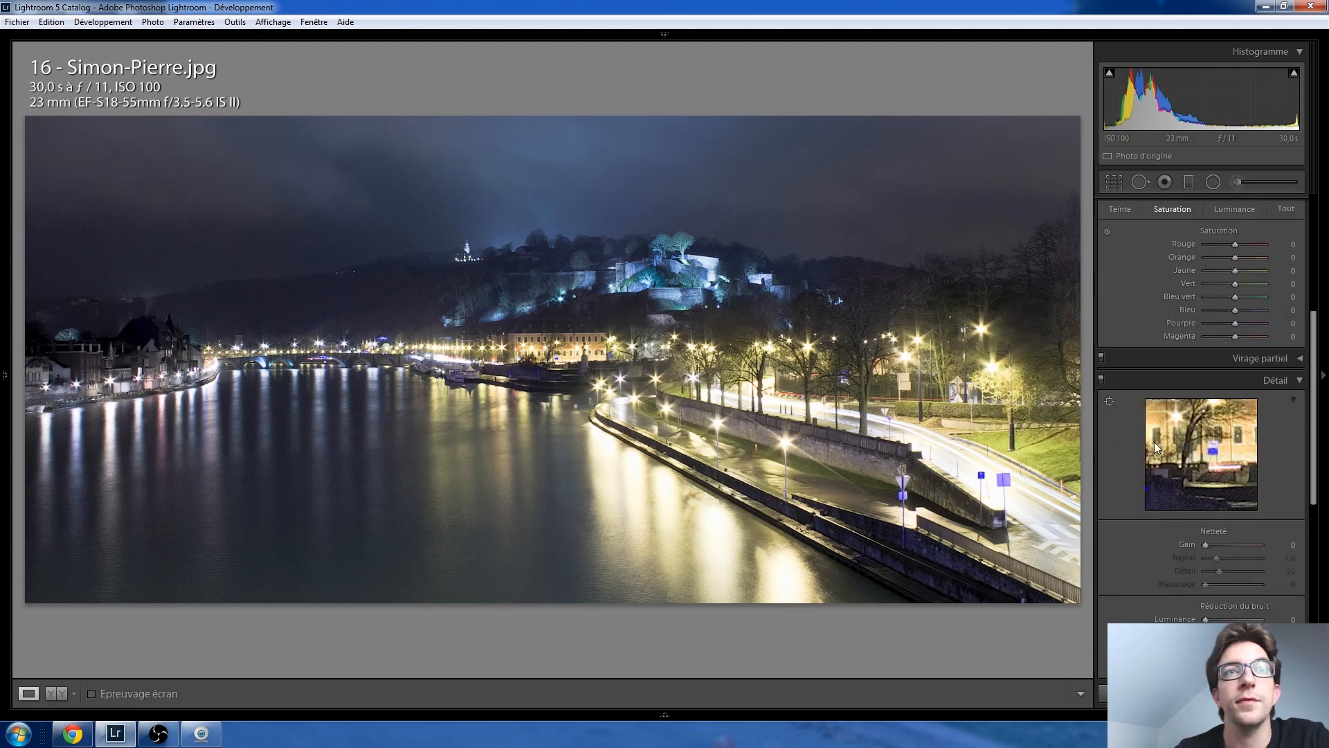
pyautogui.scroll(-4, 1234, 548)
pyautogui.scroll(5, 1234, 549)
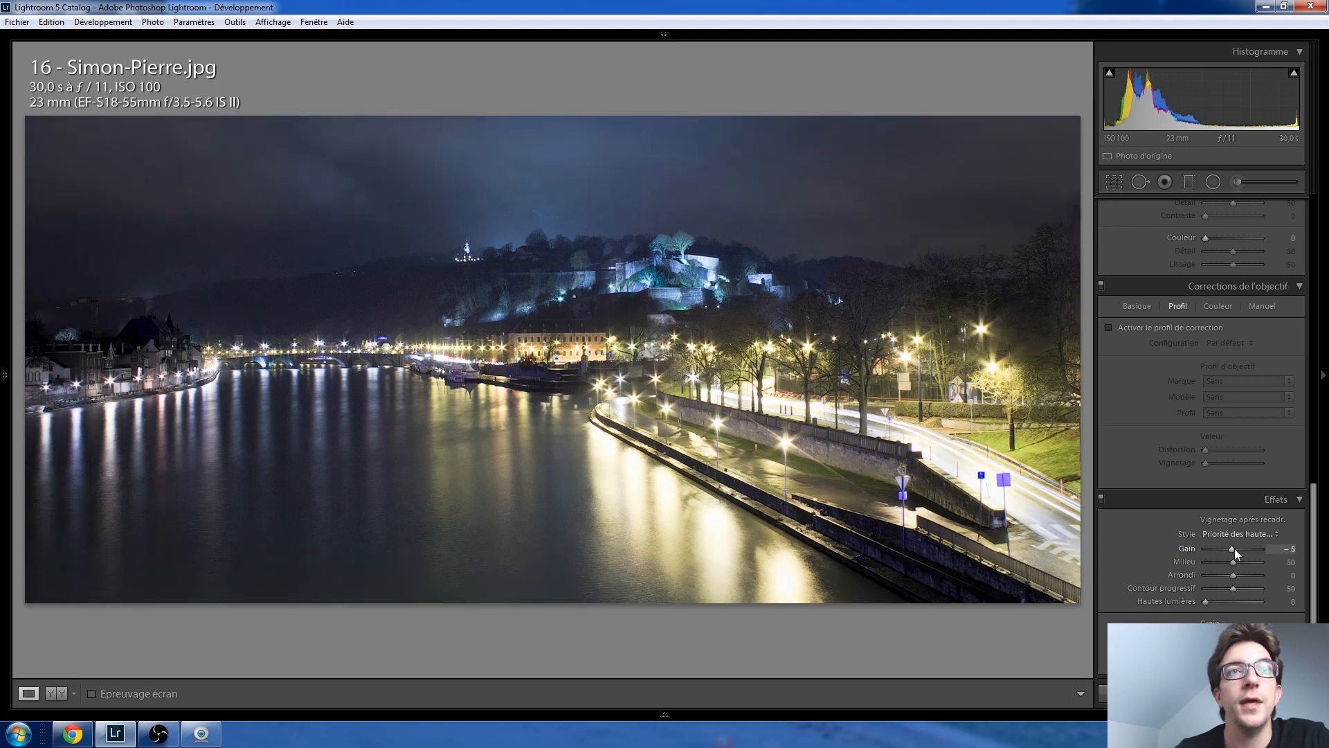
pyautogui.scroll(-1, 1235, 548)
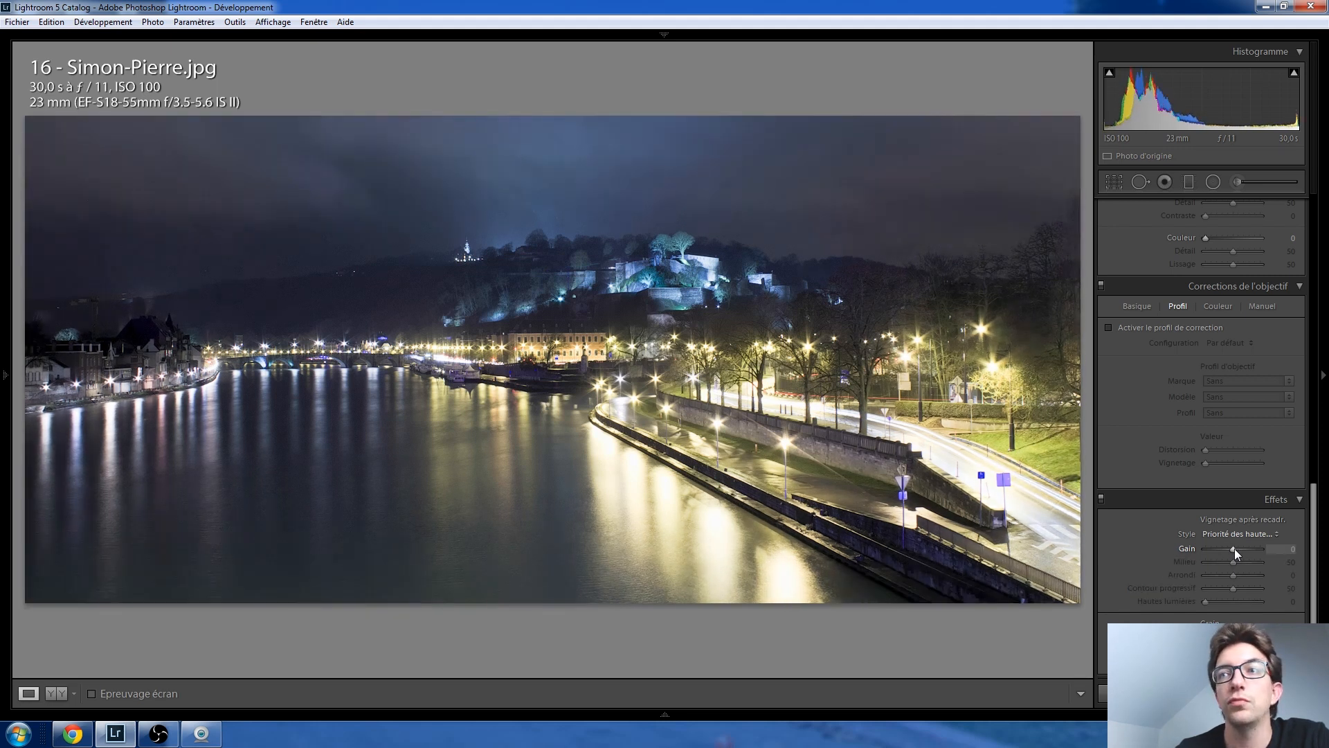
pyautogui.click(1119, 184)
pyautogui.click(1119, 182)
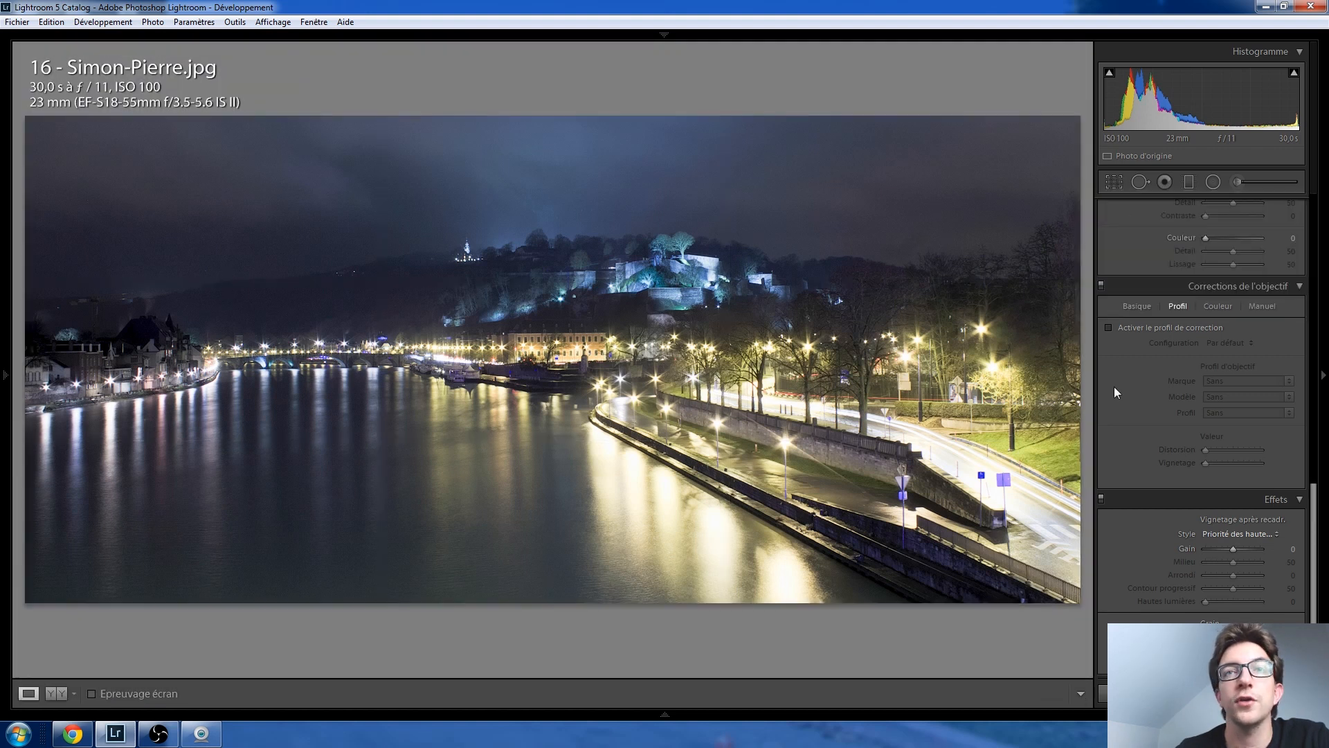
pyautogui.scroll(5, 1114, 388)
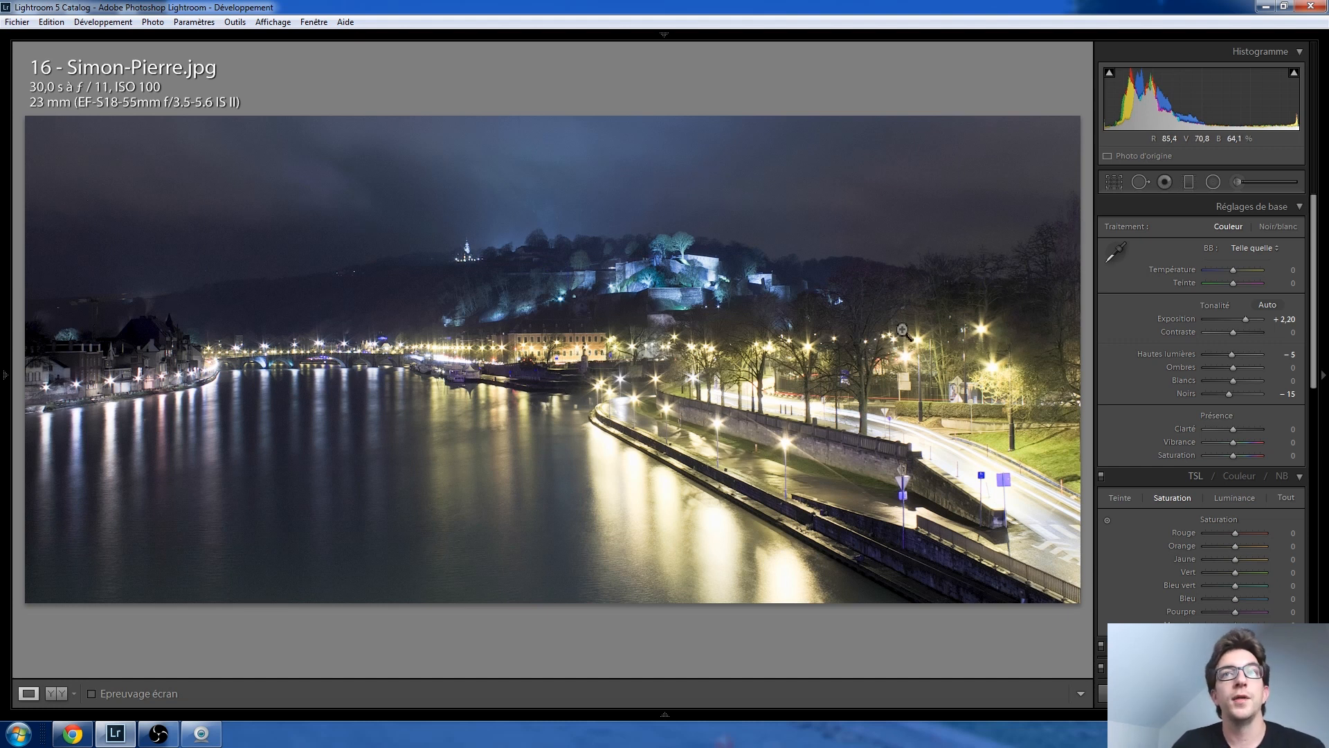
# Step: Go on to the mountain lake photo, straighten it by 0.99 along the far shoreline, and crop away part of the water below
pyautogui.press('Right')
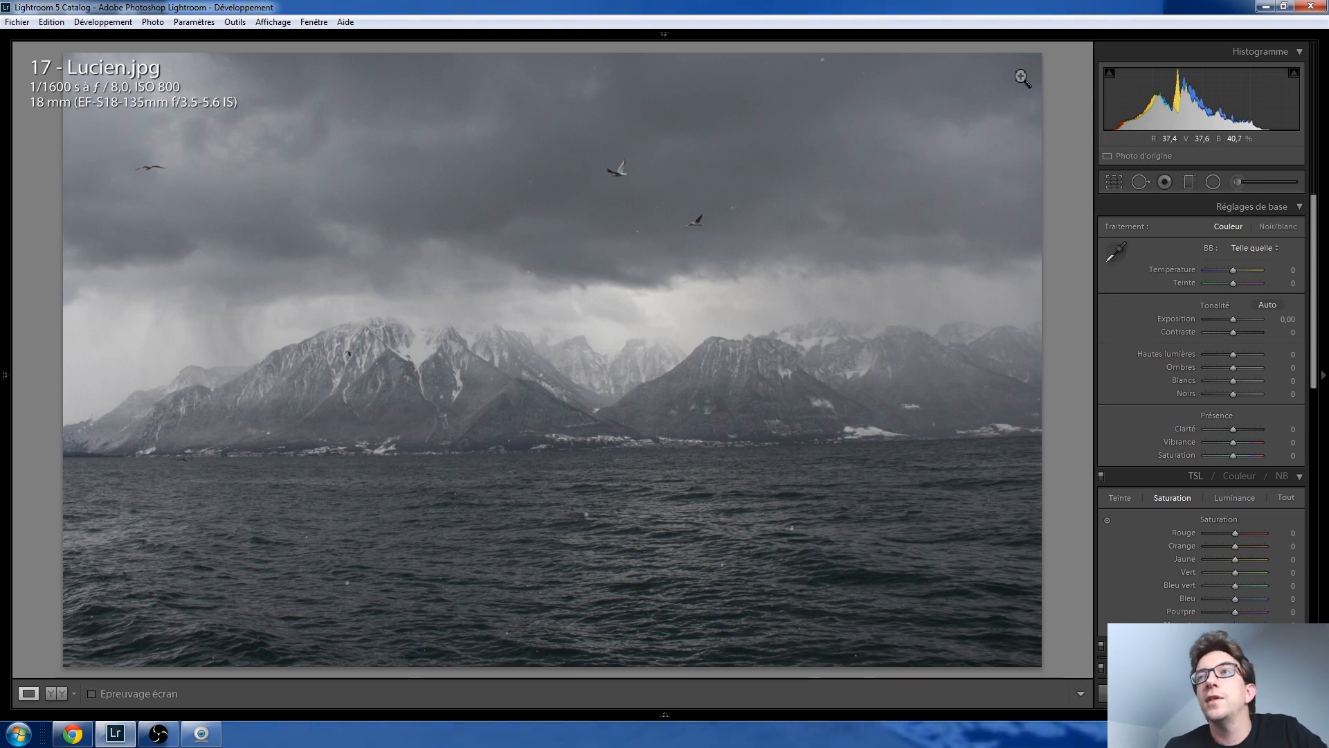
pyautogui.click(1115, 182)
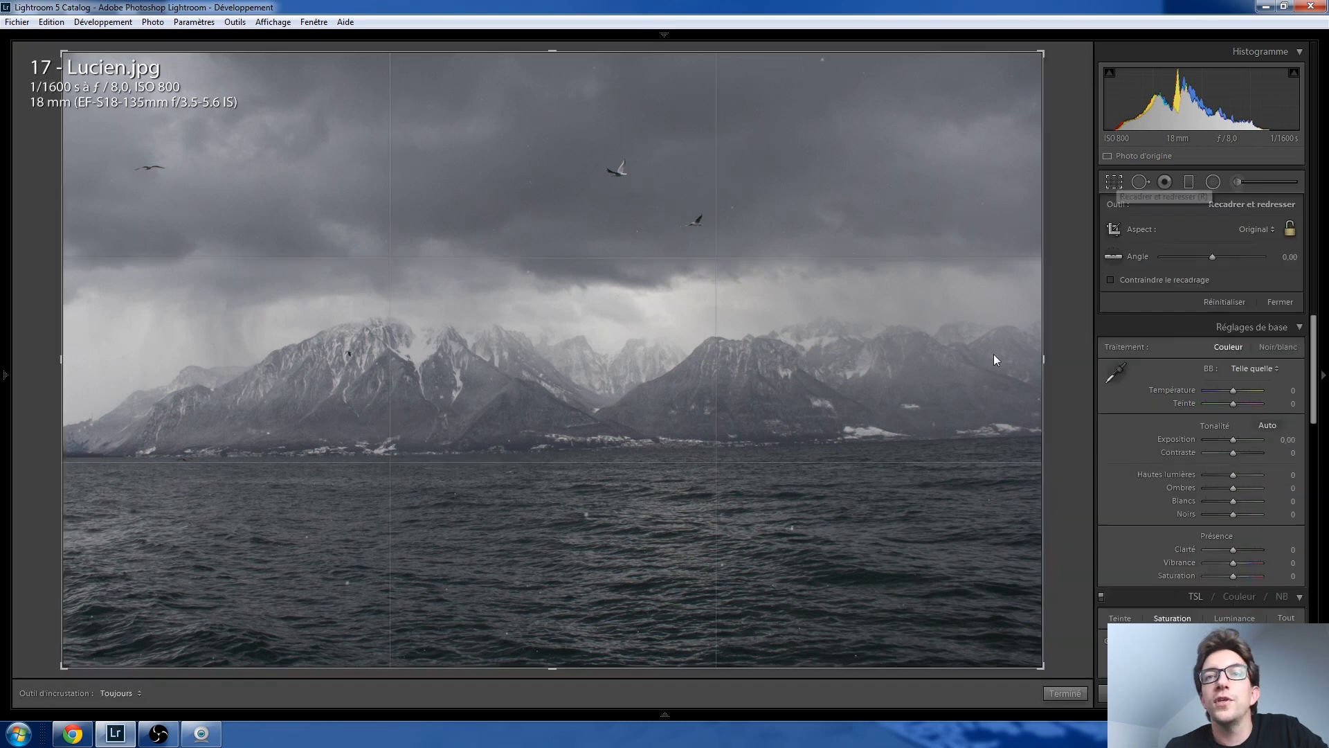
pyautogui.moveTo(554, 668)
pyautogui.mouseDown()
pyautogui.moveTo(563, 563)
pyautogui.moveTo(573, 675)
pyautogui.mouseUp()
pyautogui.click(1112, 258)
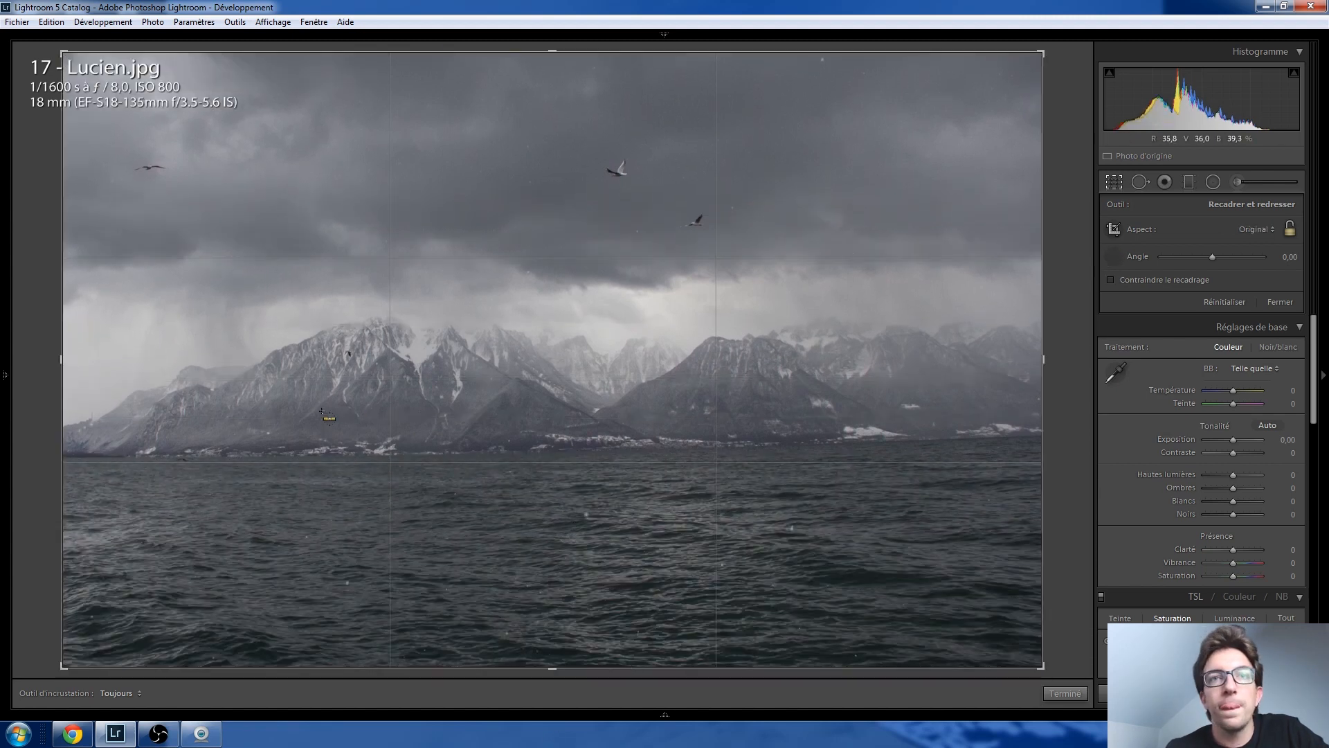
pyautogui.moveTo(189, 457); pyautogui.dragTo(953, 449)
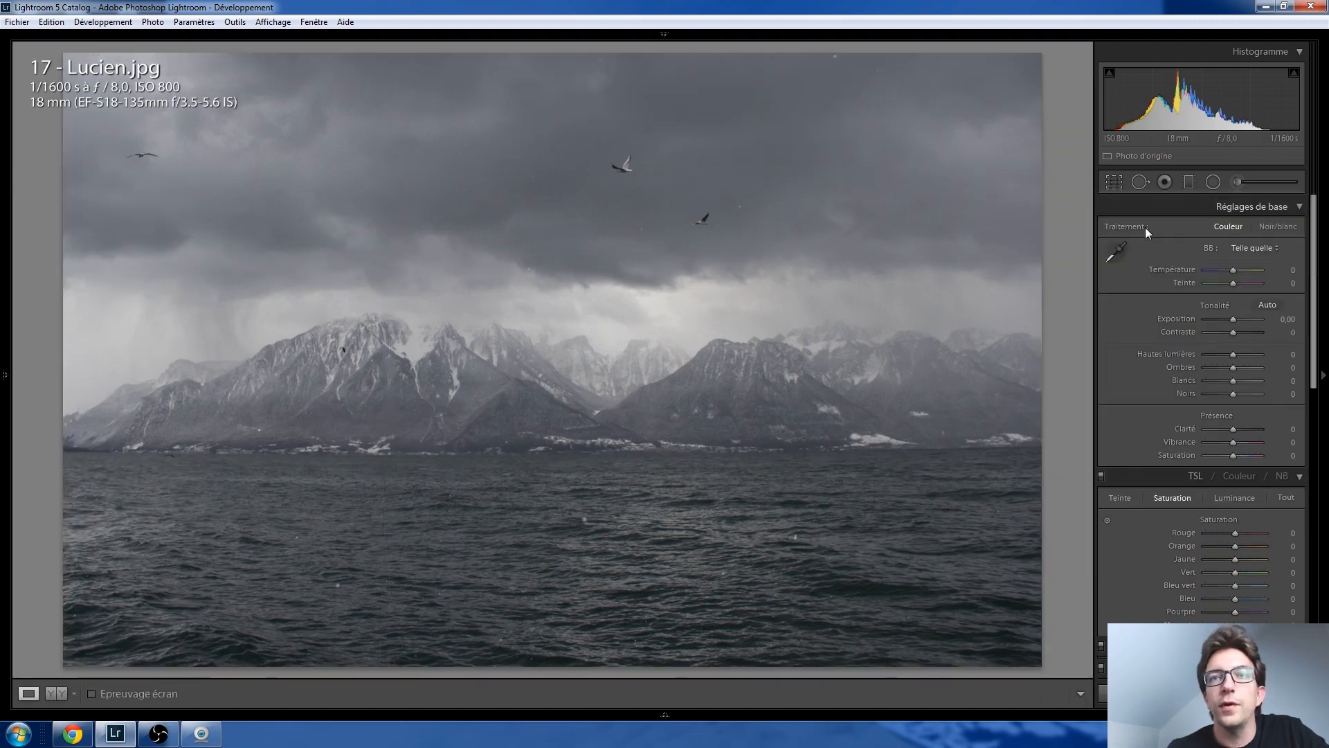
pyautogui.moveTo(552, 656); pyautogui.dragTo(570, 595)
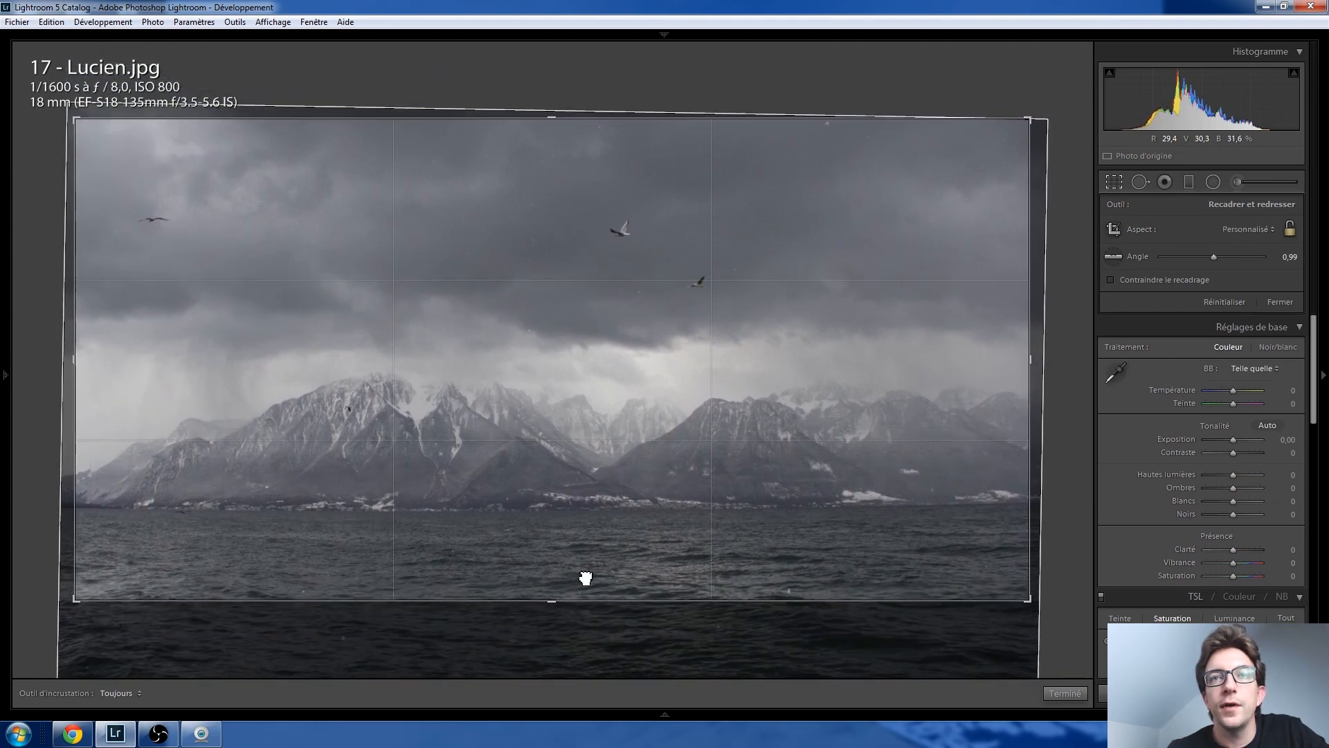
pyautogui.press('Return')
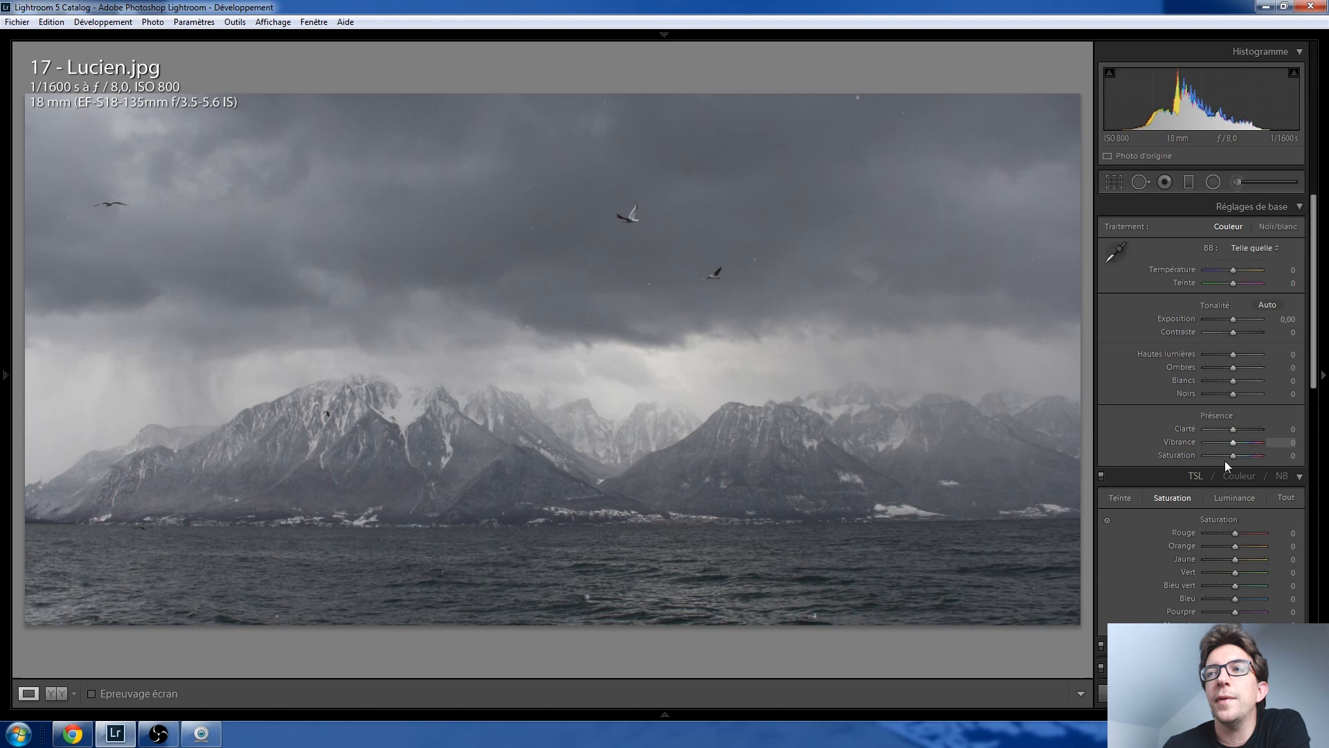
# Step: Try the black-and-white treatment on the mountain lake photo and return it to colour
pyautogui.click(1279, 478)
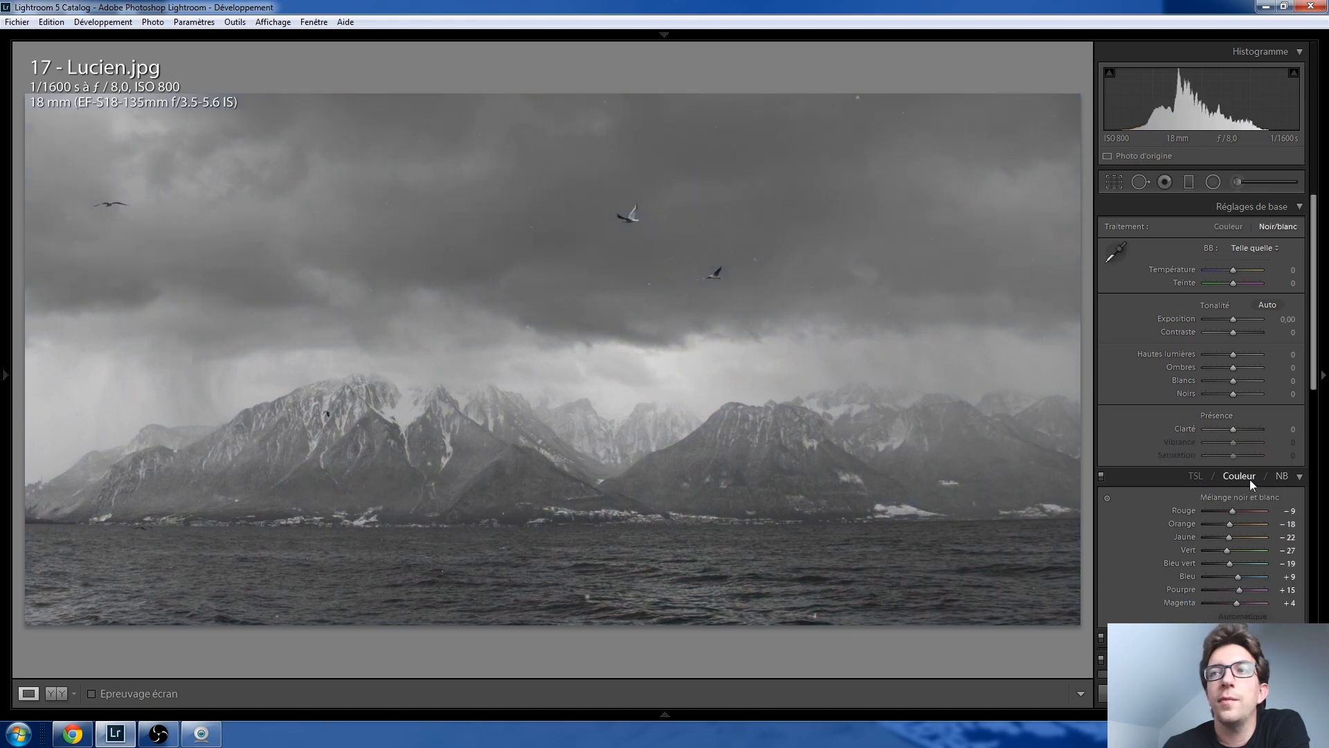
pyautogui.click(1197, 476)
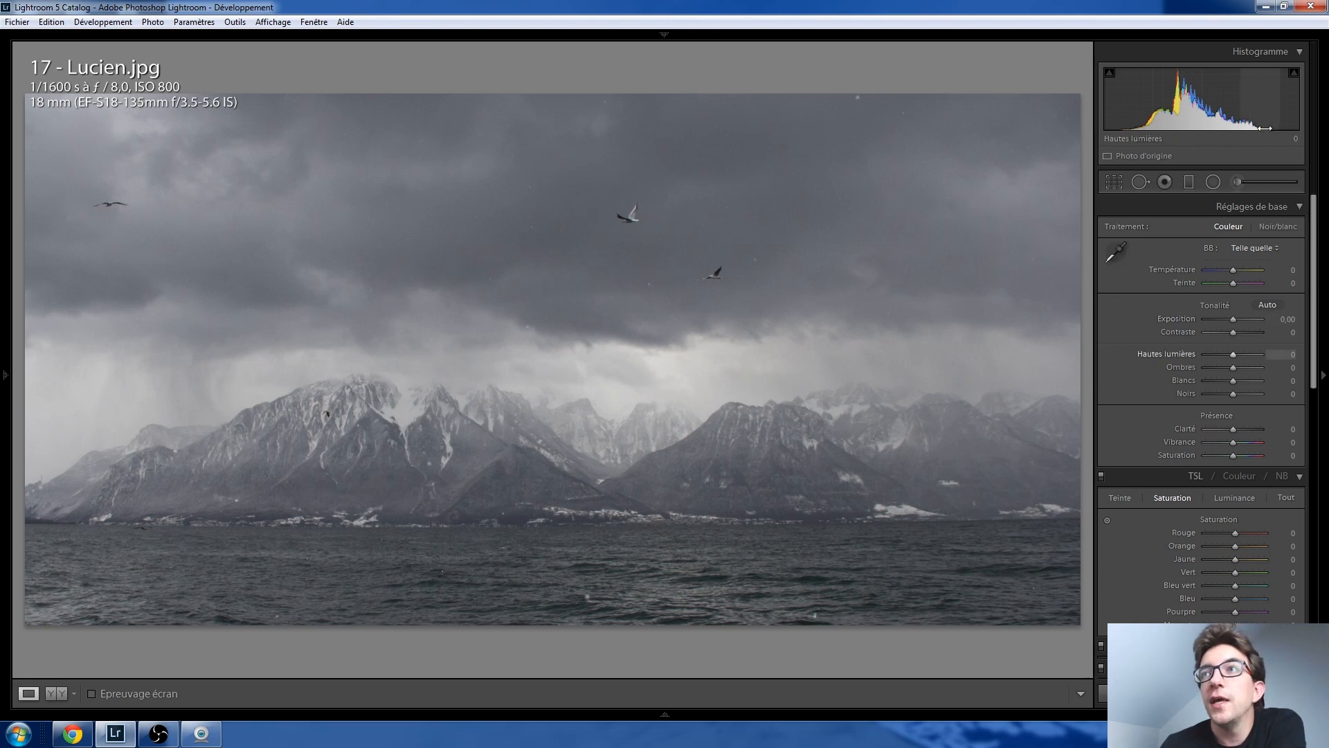
# Step: Set the mountain lake photo's whites to +67 and blacks to -70
pyautogui.moveTo(1232, 385); pyautogui.dragTo(1252, 384)
pyautogui.moveTo(1295, 72)
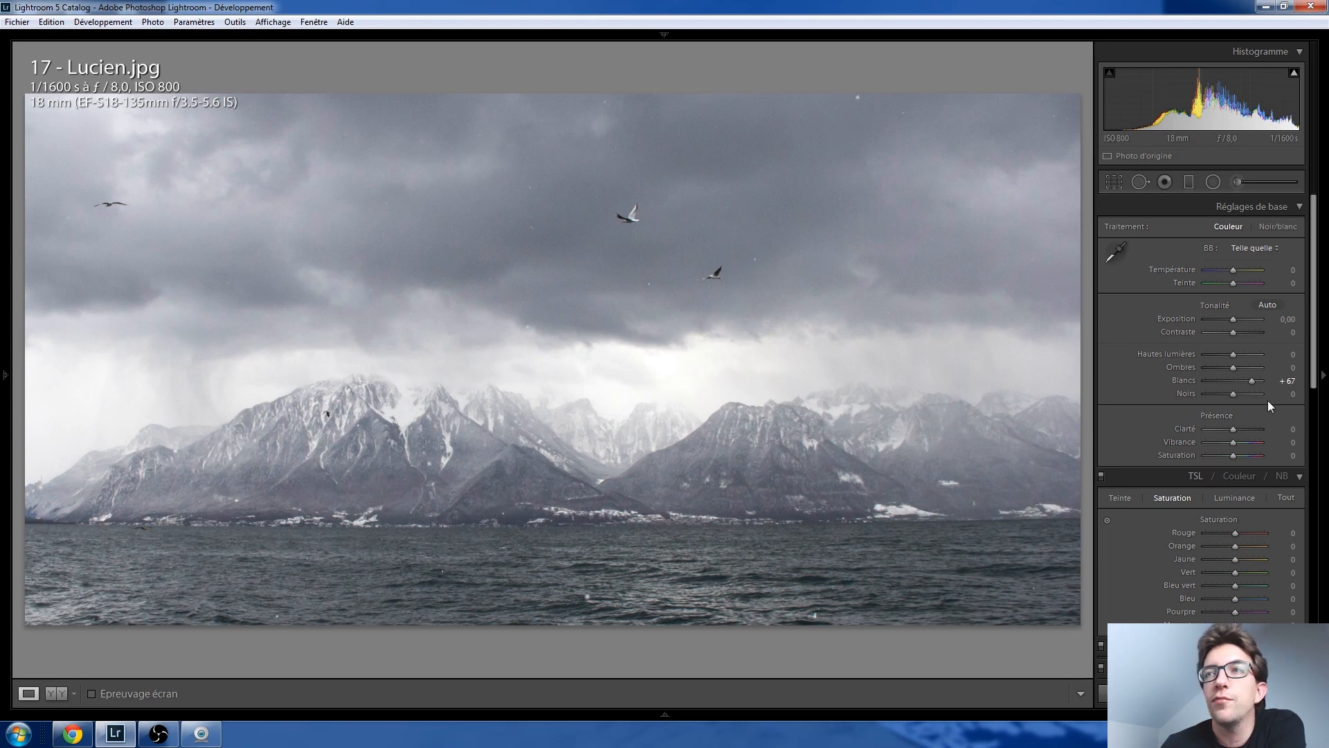
pyautogui.scroll(-10, 1235, 393)
pyautogui.scroll(-1, 1235, 392)
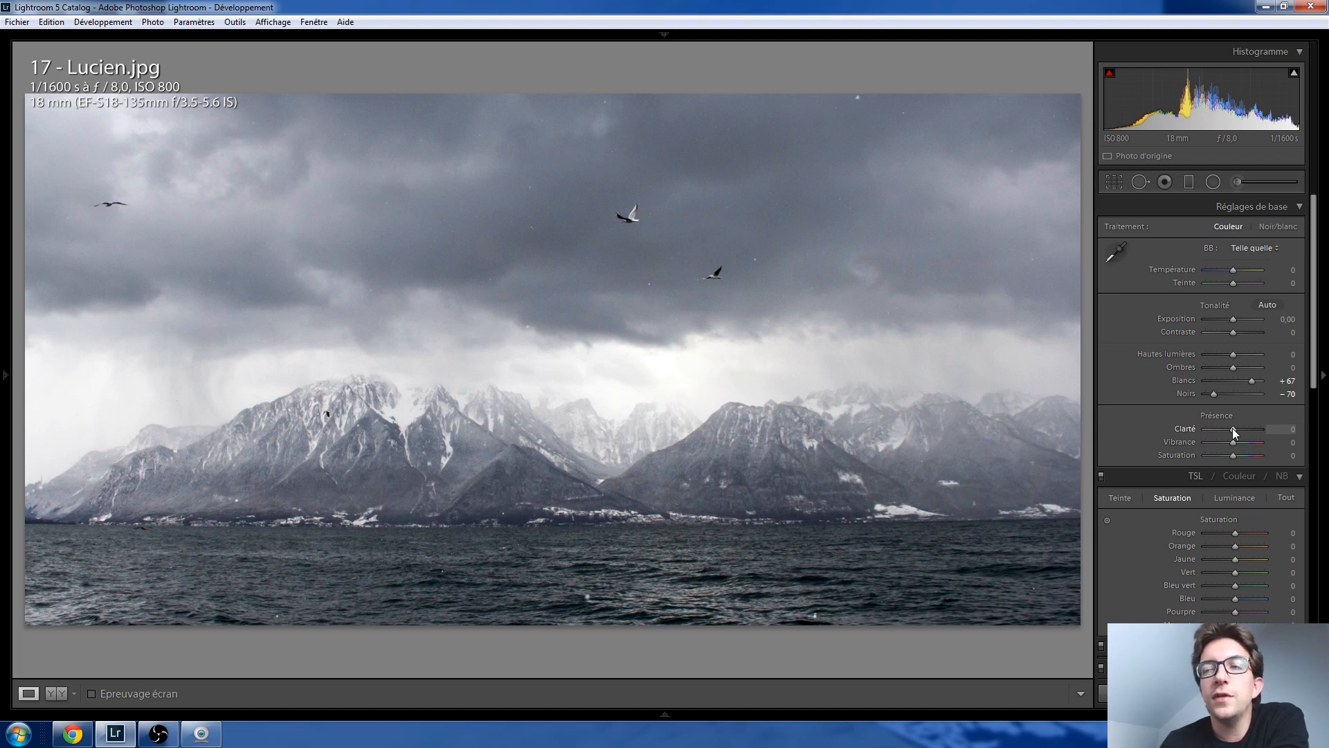
# Step: Compare the mountain lake photo with clarity at 0 and at +100, and leave the clarity at +100
pyautogui.moveTo(1232, 428); pyautogui.dragTo(1325, 434)
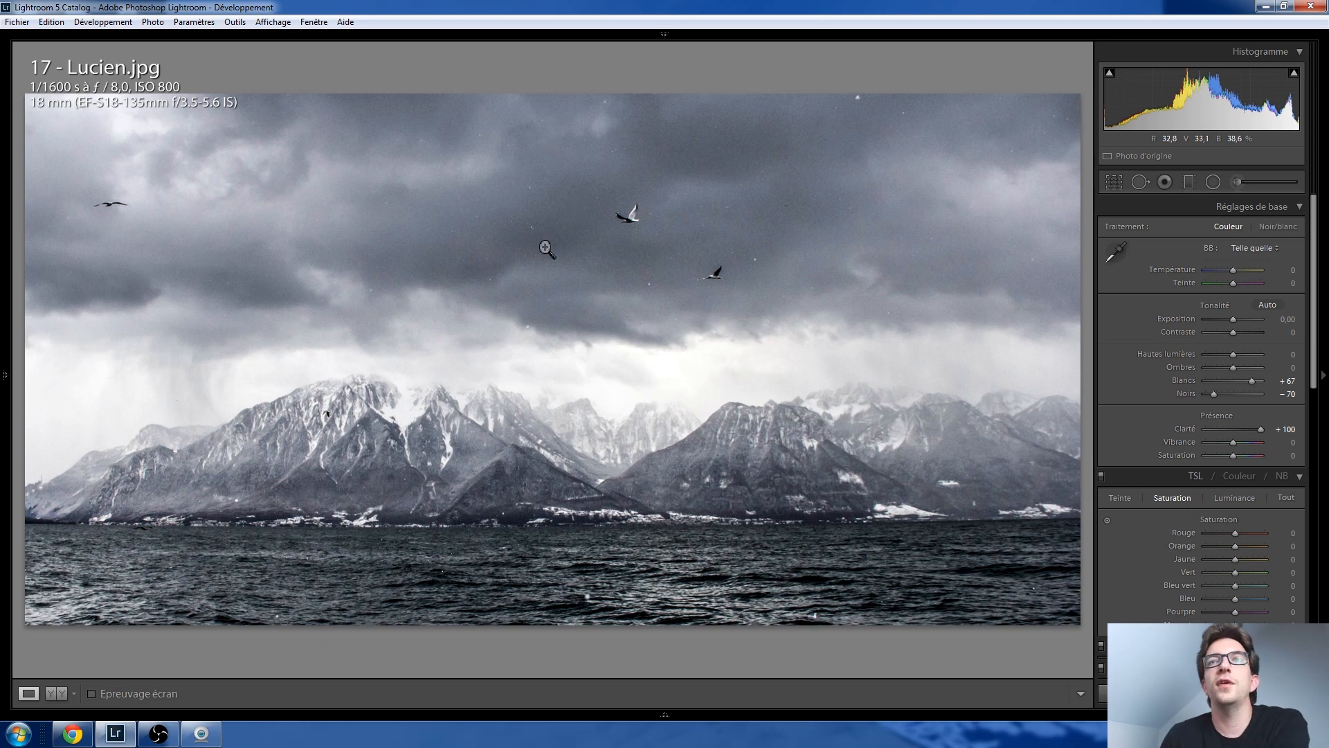
pyautogui.doubleClick(1260, 430)
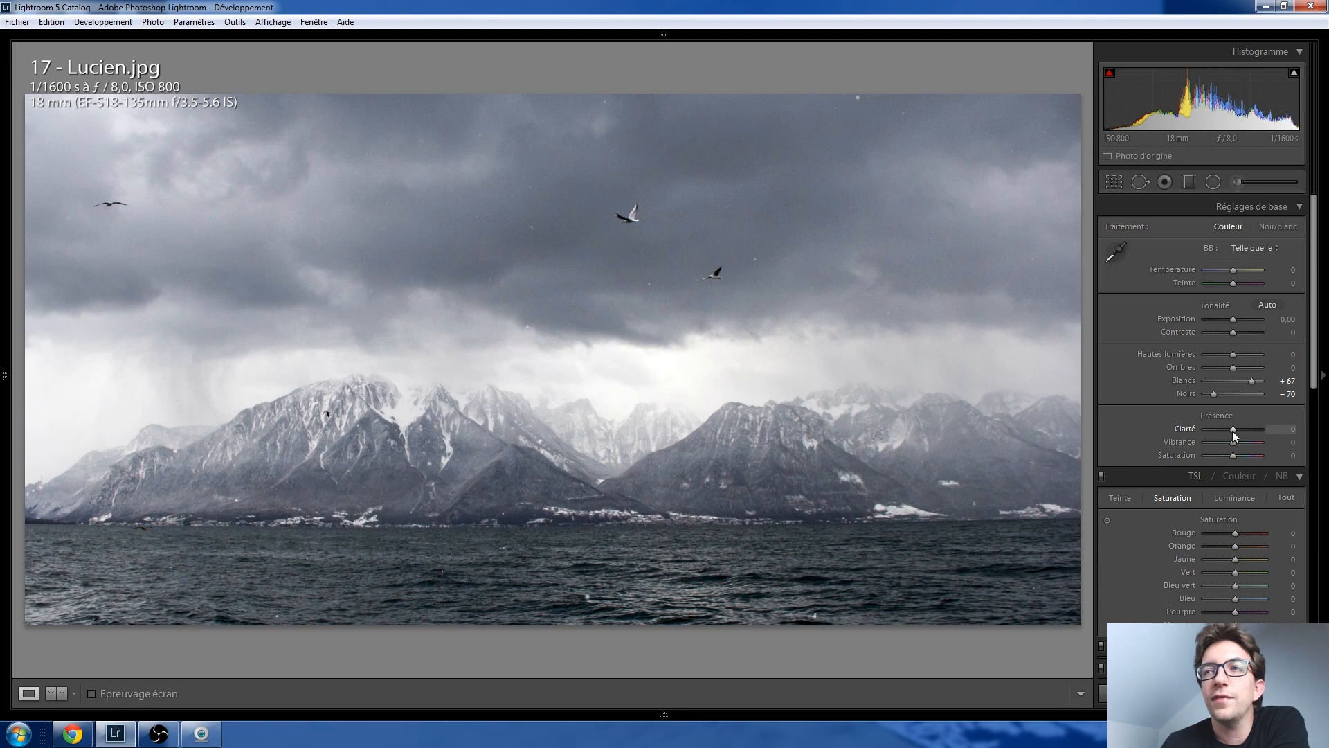
pyautogui.moveTo(1237, 431); pyautogui.dragTo(1266, 433)
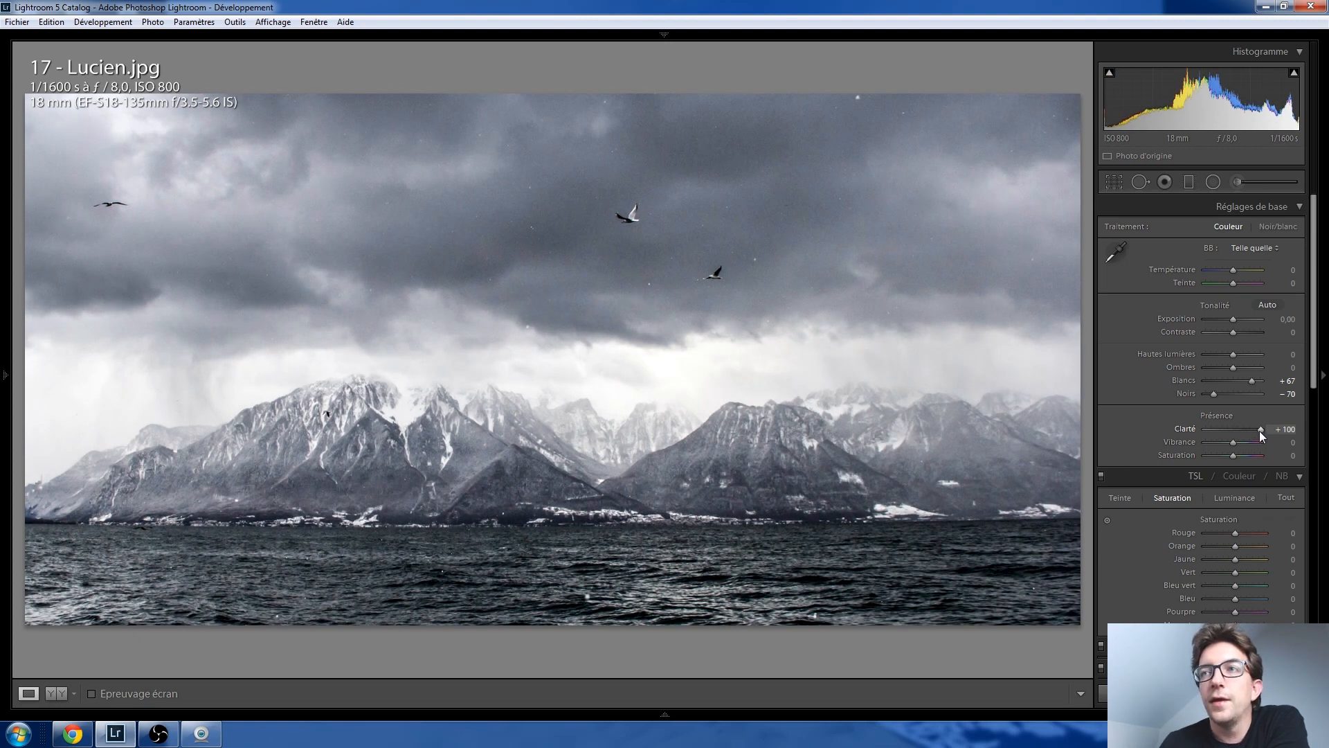
pyautogui.doubleClick(1260, 430)
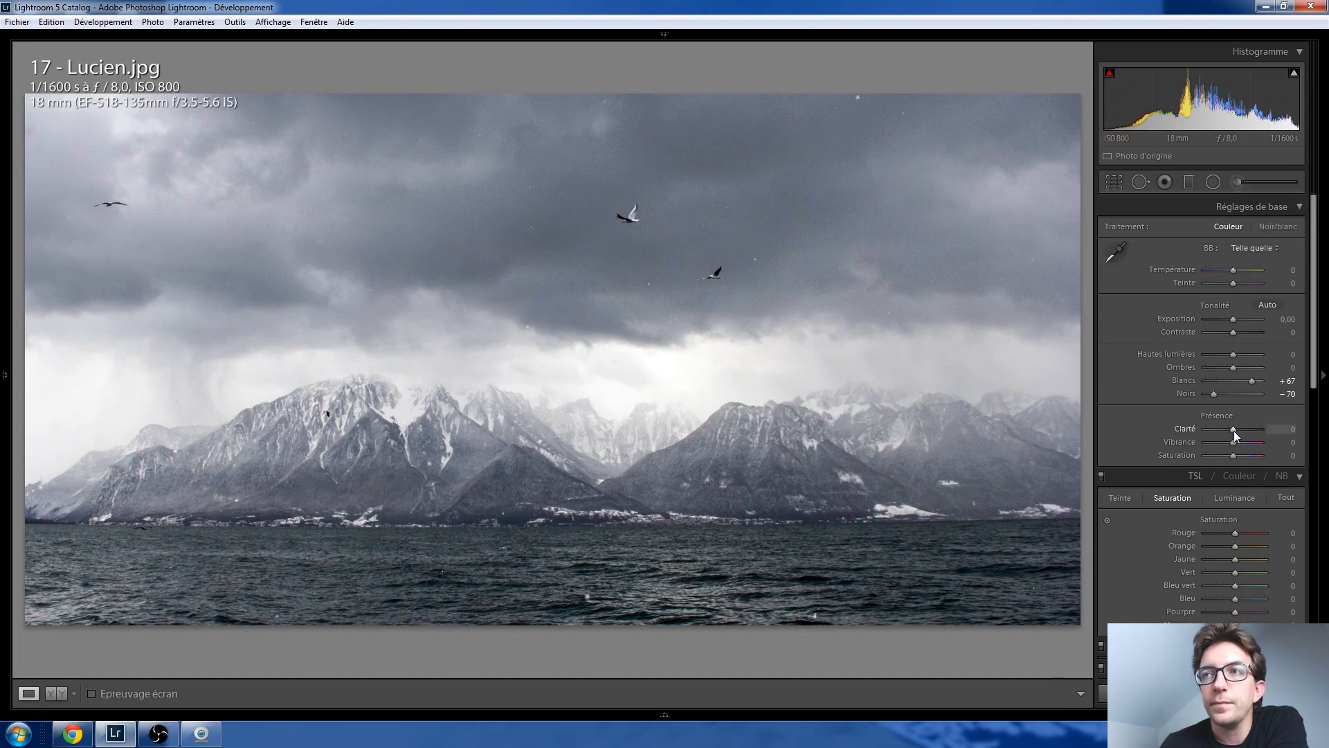
pyautogui.moveTo(1234, 430); pyautogui.dragTo(1290, 434)
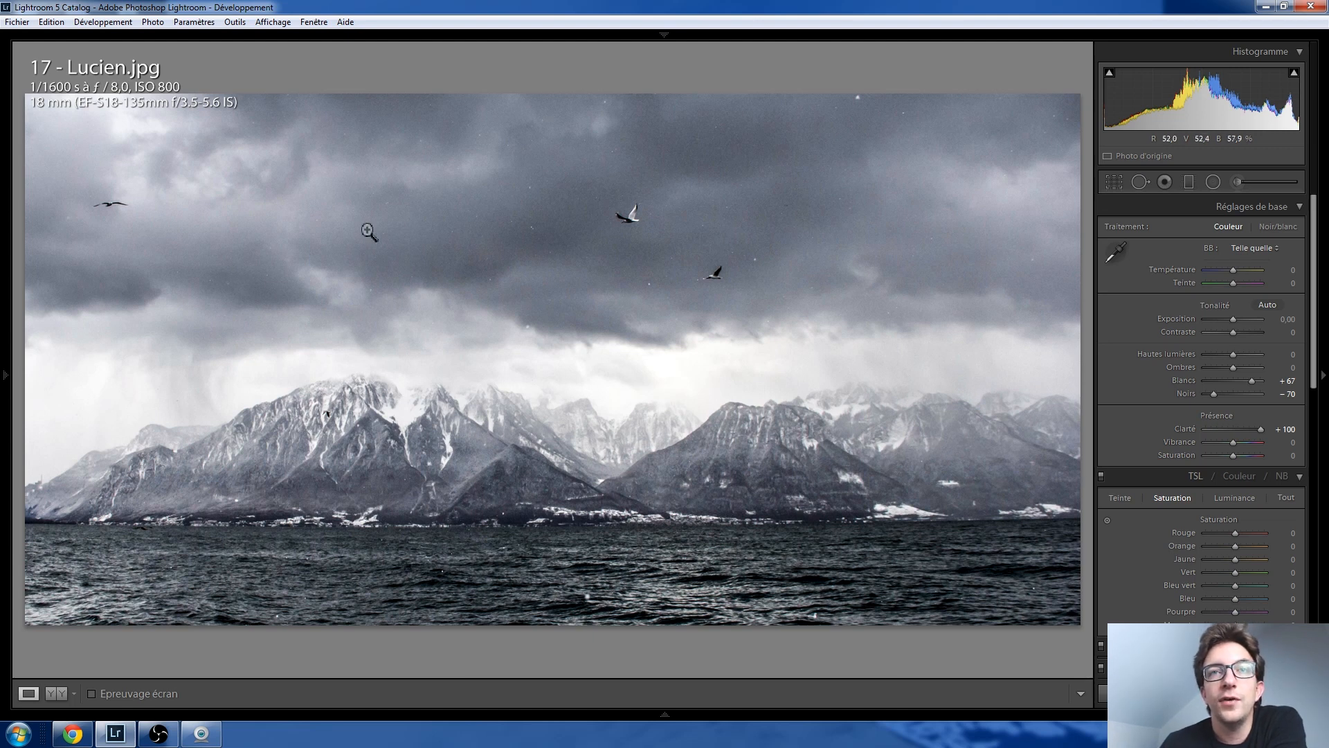
# Step: Add a graduated filter with clarity -100 over the water, running up to the far shoreline, and close the filter tool
pyautogui.click(1188, 183)
pyautogui.moveTo(549, 594)
pyautogui.mouseDown()
pyautogui.moveTo(527, 533)
pyautogui.moveTo(543, 519)
pyautogui.moveTo(521, 504)
pyautogui.moveTo(521, 522)
pyautogui.mouseUp()
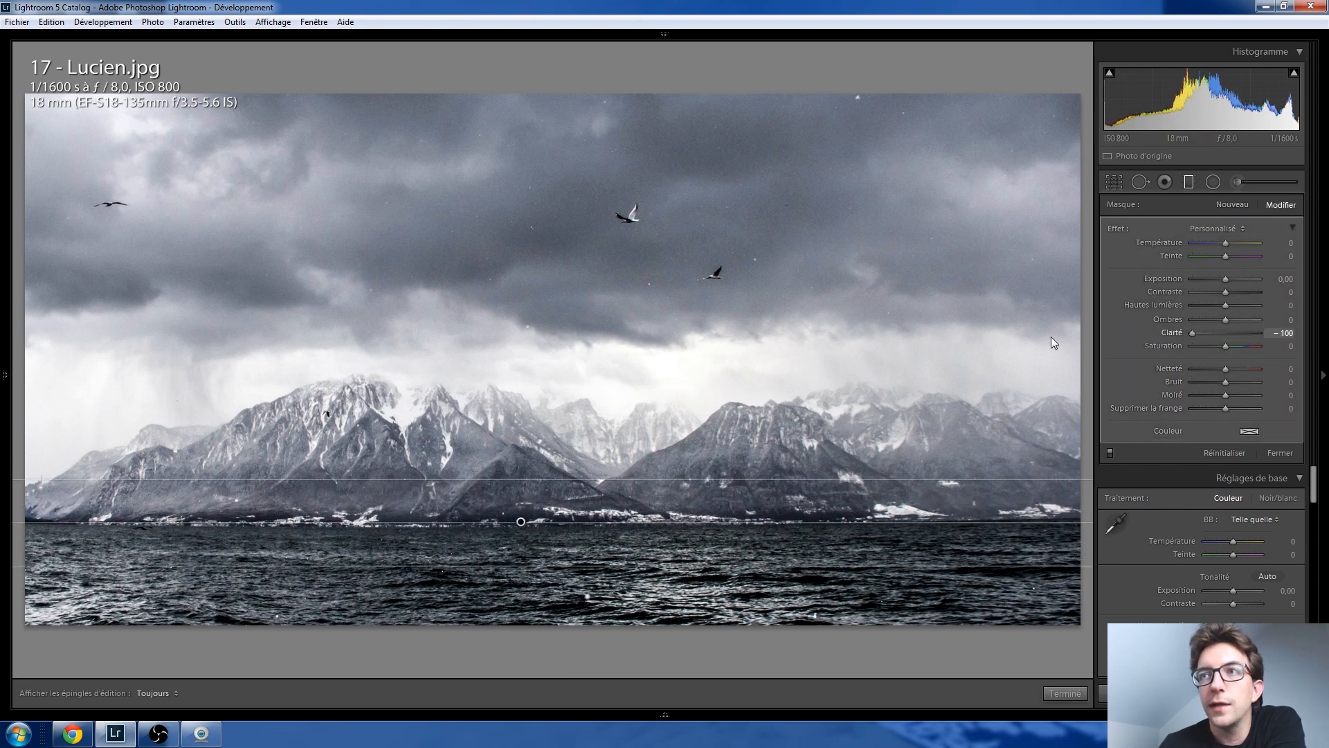
pyautogui.click(1187, 188)
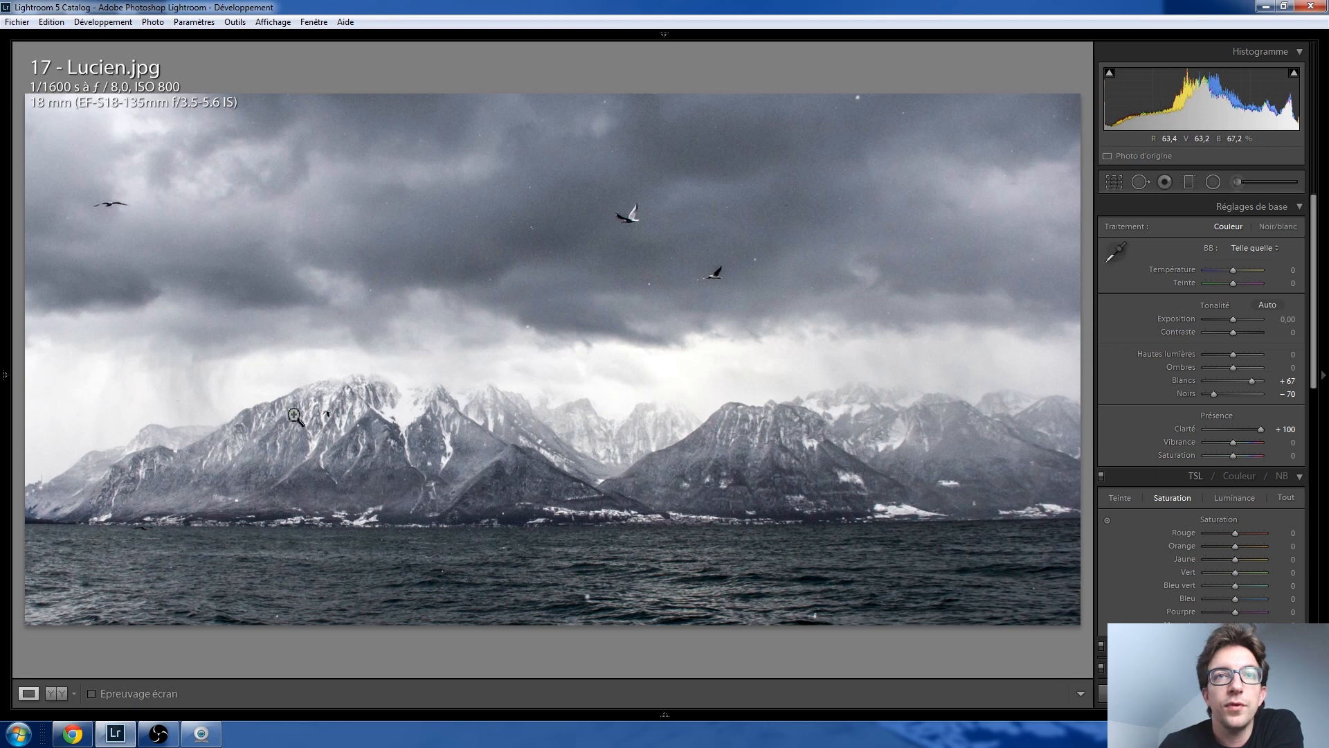
# Step: Check the mountain detail close up, try contrast values down to -100, and settle on a contrast of -65
pyautogui.click(366, 414)
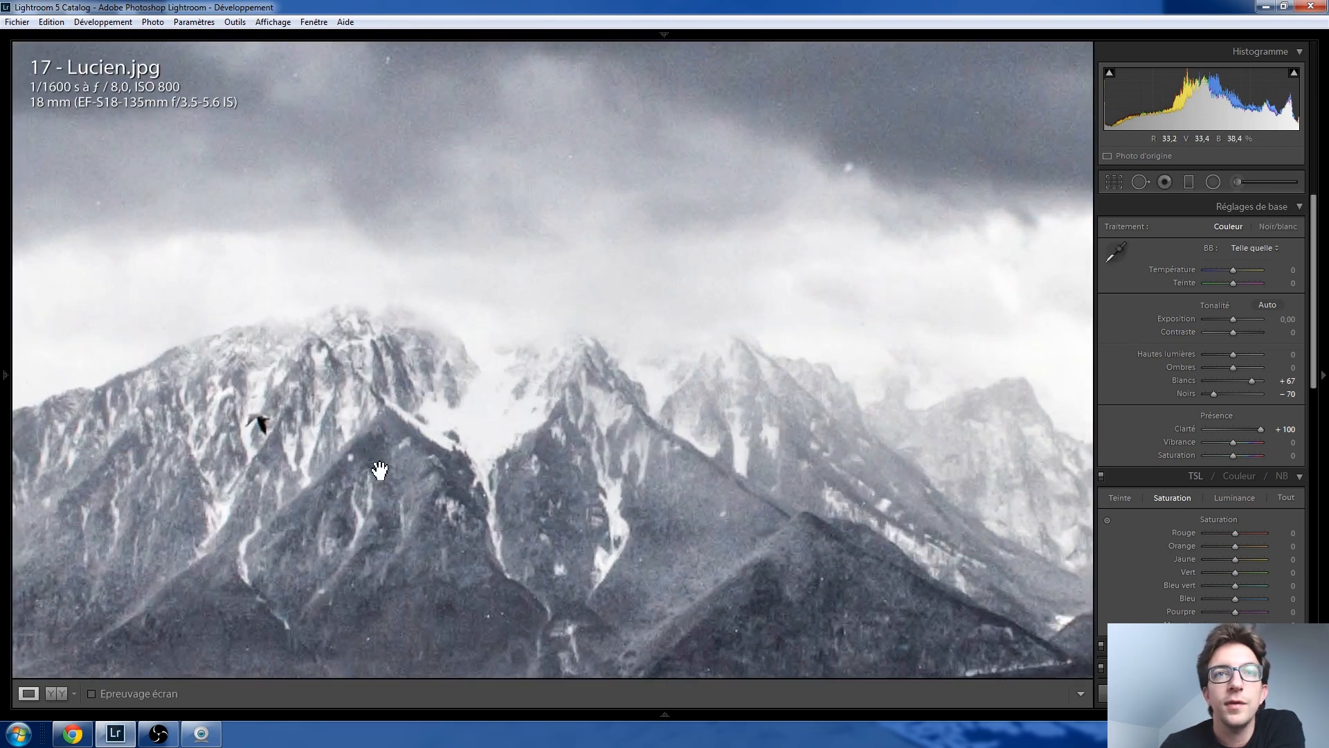
pyautogui.click(460, 462)
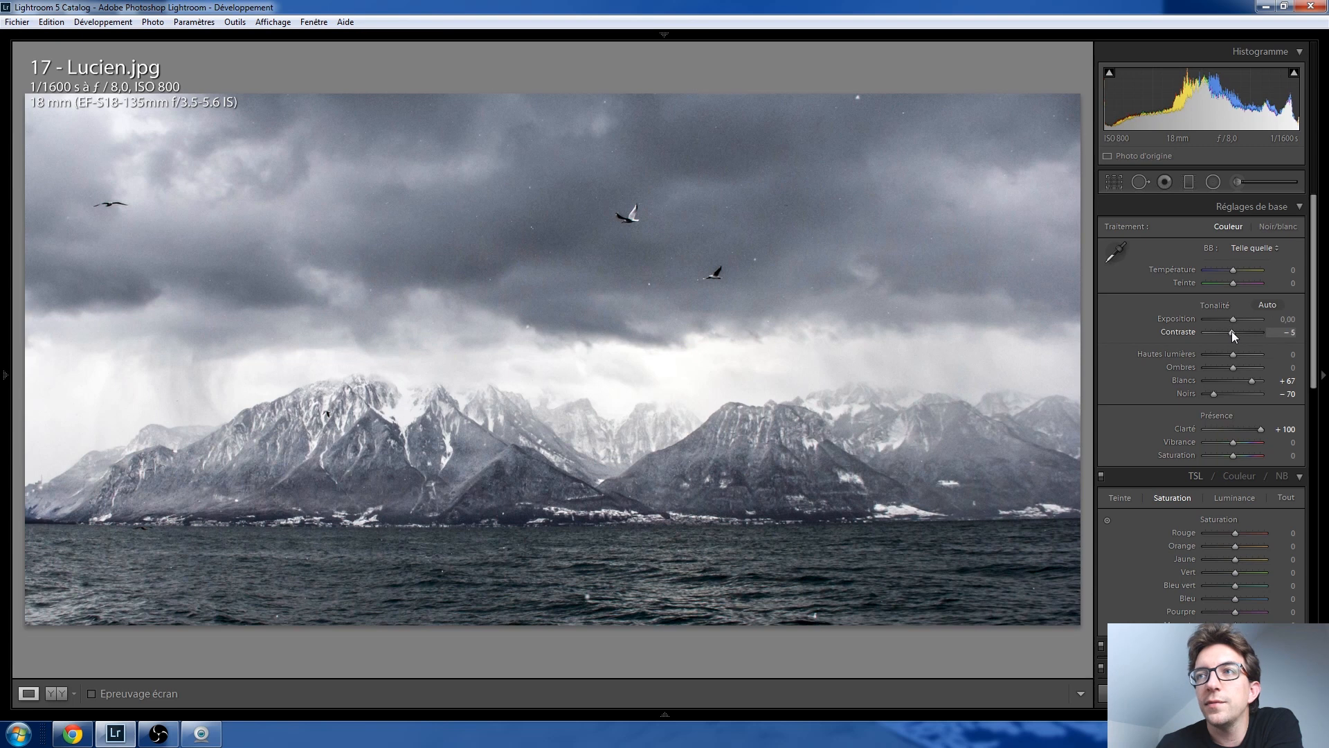
pyautogui.moveTo(1232, 331); pyautogui.dragTo(1222, 332)
pyautogui.press('Down')
pyautogui.press('Down')
pyautogui.press('Down')
pyautogui.press('Down')
pyautogui.press('Down')
pyautogui.press('Down')
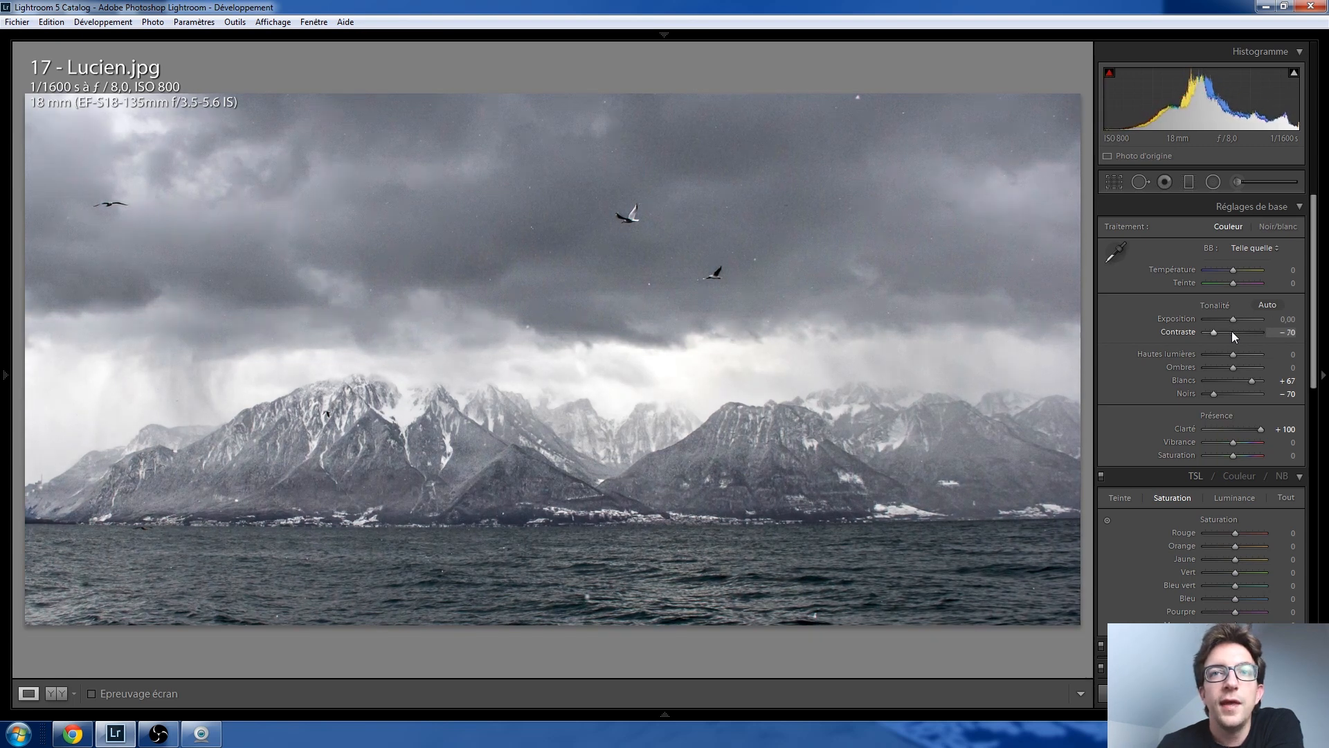
pyautogui.press('Up')
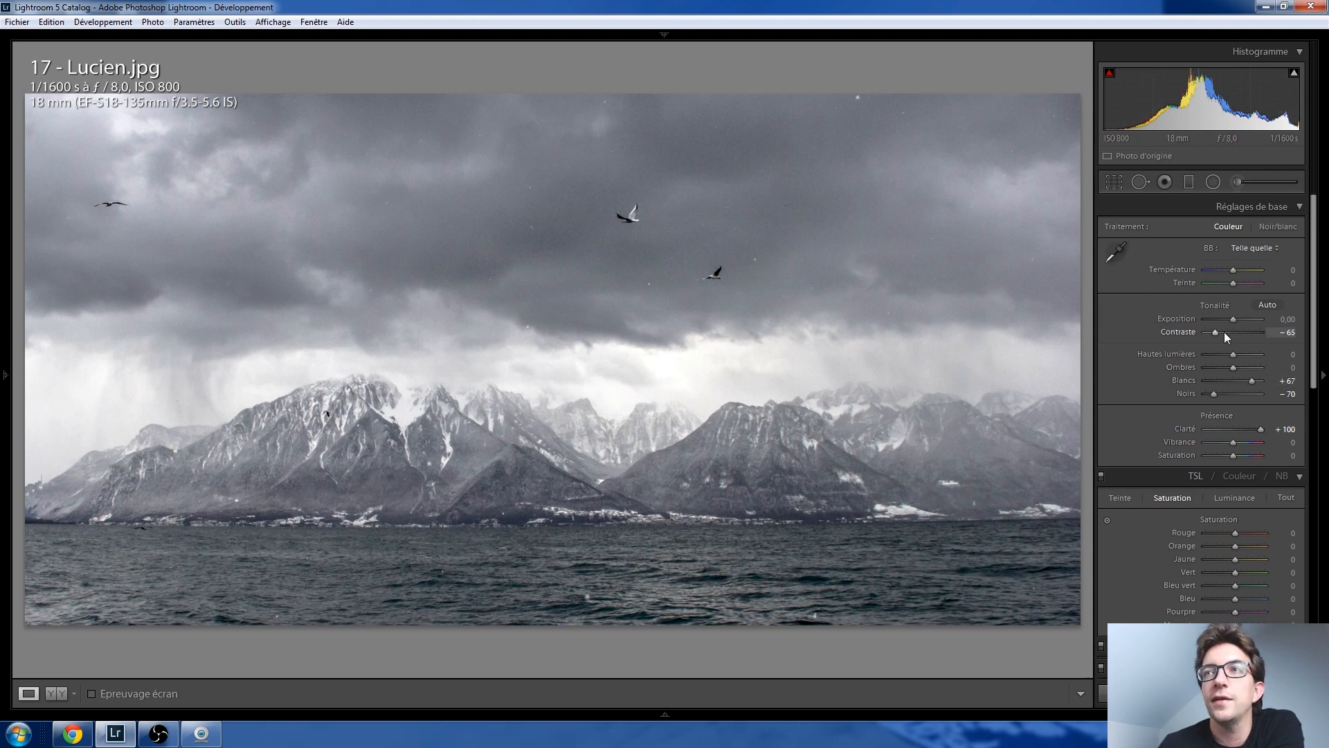
pyautogui.press('Down')
pyautogui.press('Down')
pyautogui.press('Down')
pyautogui.press('Down')
pyautogui.press('Down')
pyautogui.press('Down')
pyautogui.press('Down')
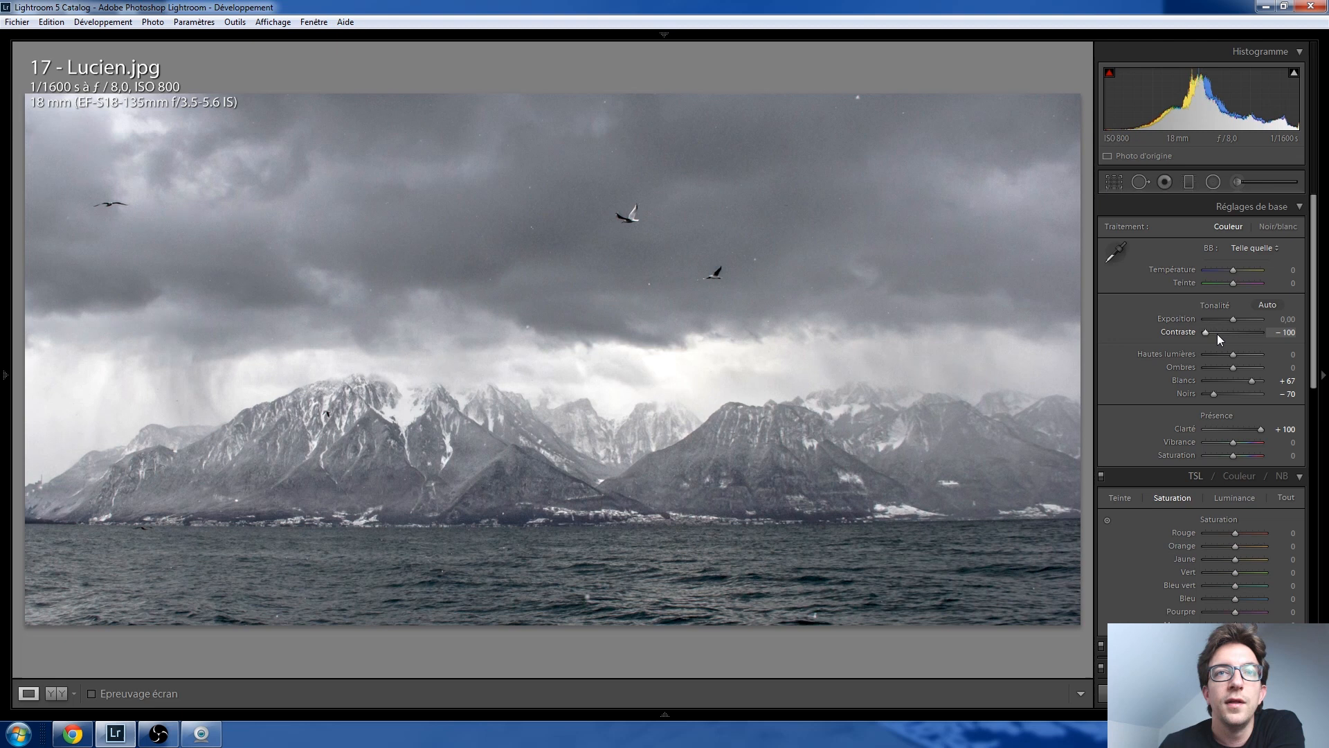
pyautogui.press('Up')
pyautogui.press('Up')
pyautogui.press('Up')
pyautogui.press('Up')
pyautogui.press('Up')
pyautogui.press('Up')
pyautogui.press('Up')
pyautogui.press('Up')
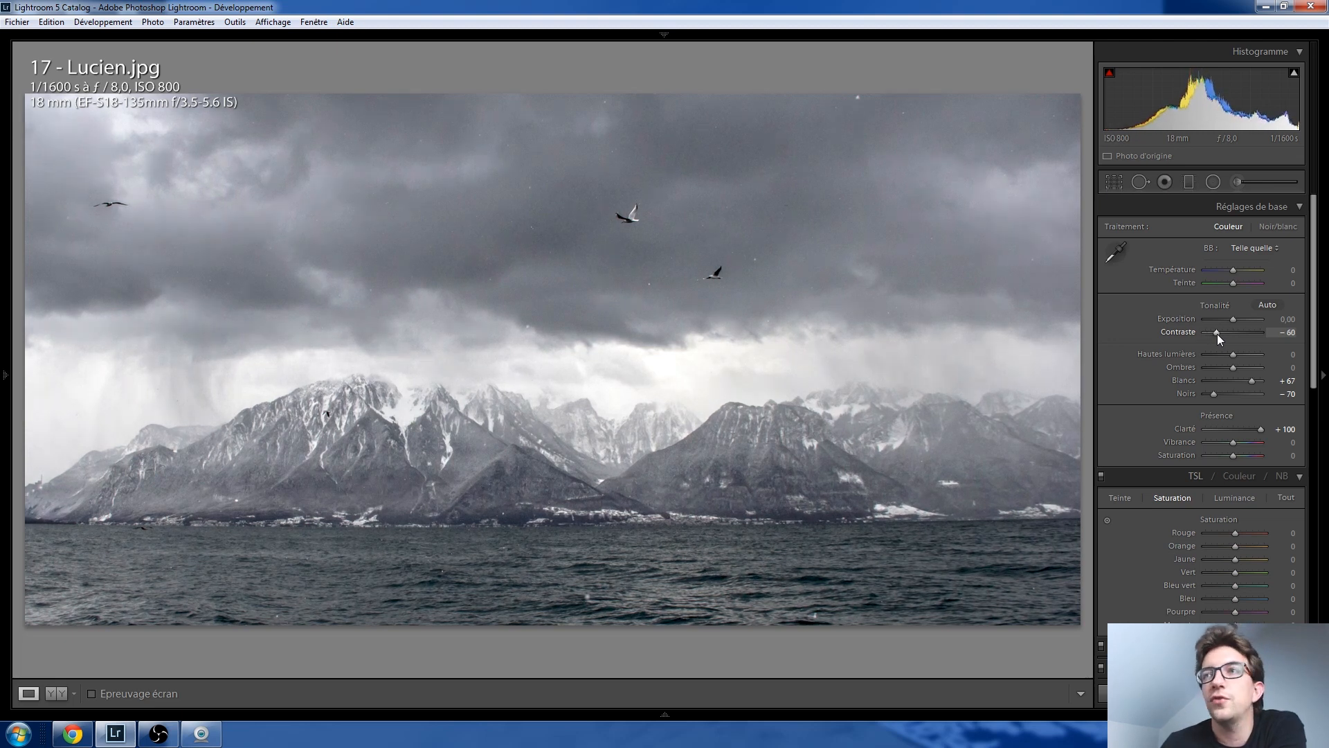
pyautogui.press('Down')
pyautogui.press('Down')
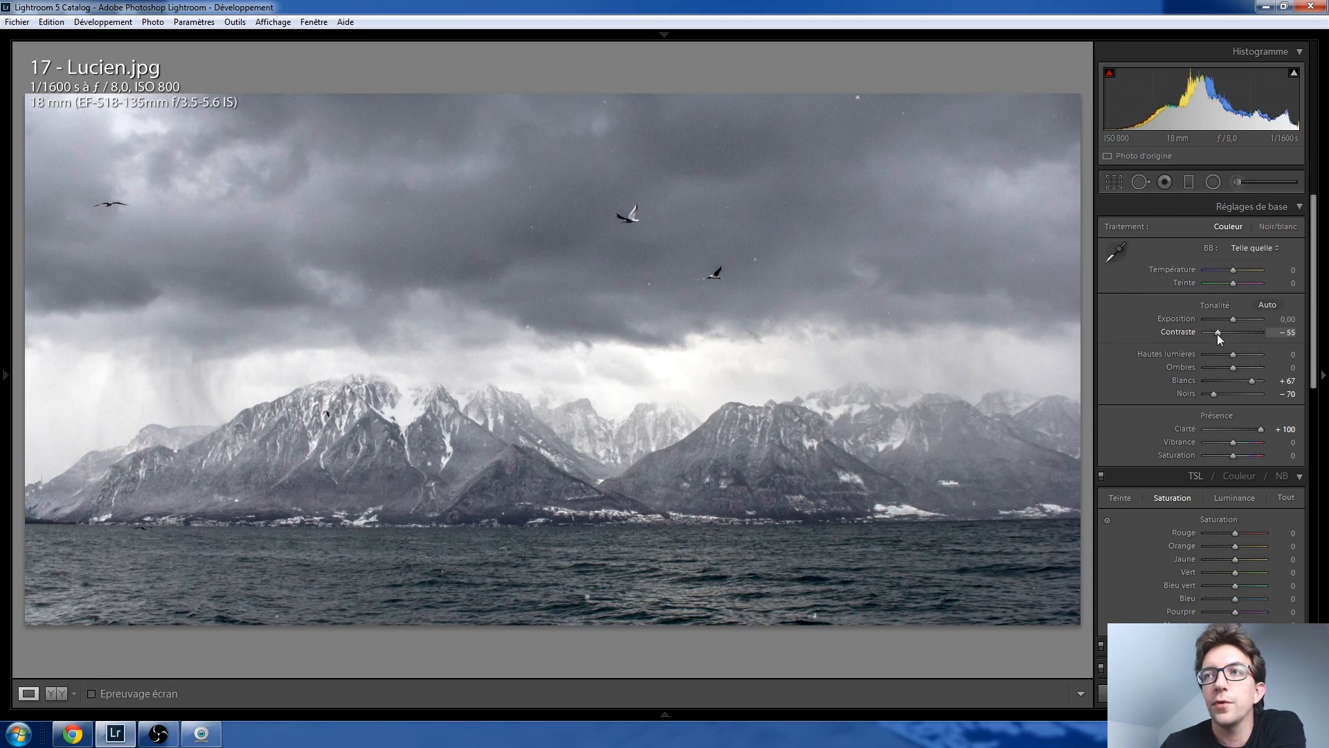
pyautogui.press('Up')
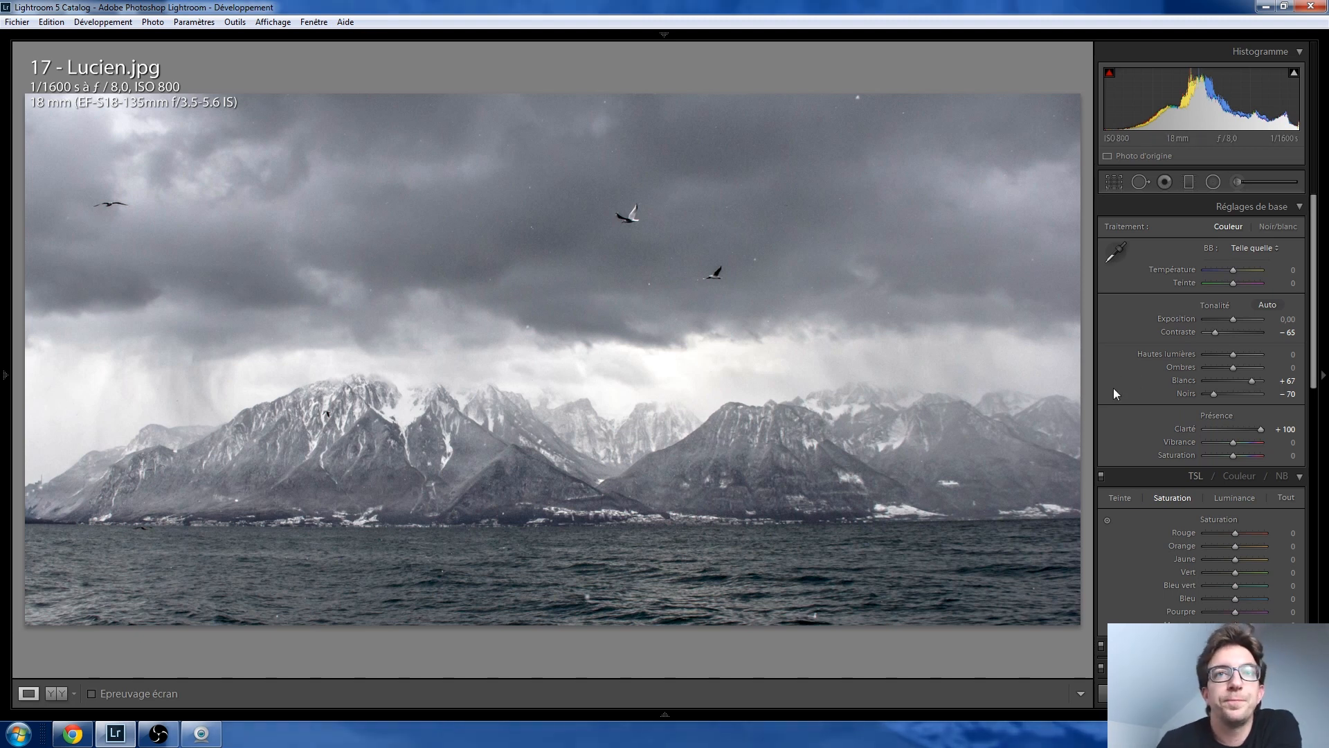
# Step: Inspect the birds close up and remove the dark one in front of the snowy mountain with a size 63 Spot Removal correction
pyautogui.click(626, 213)
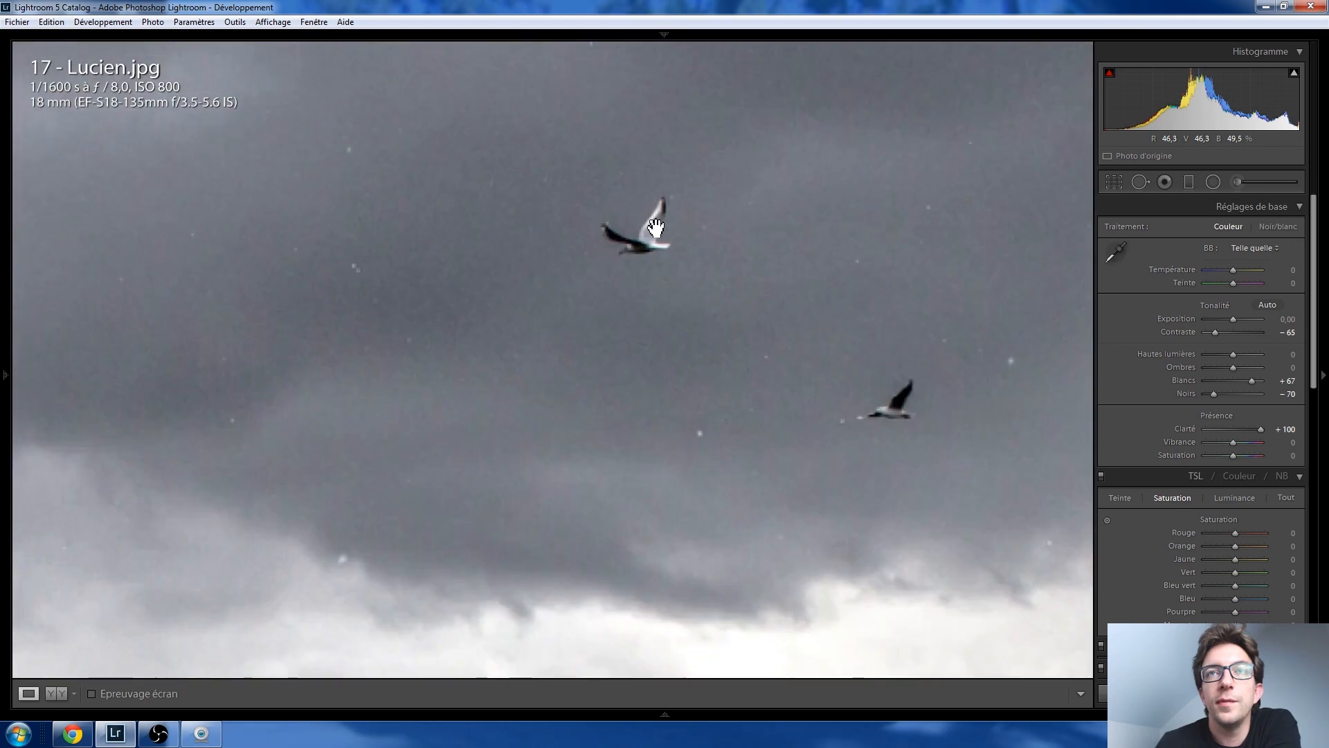
pyautogui.click(656, 228)
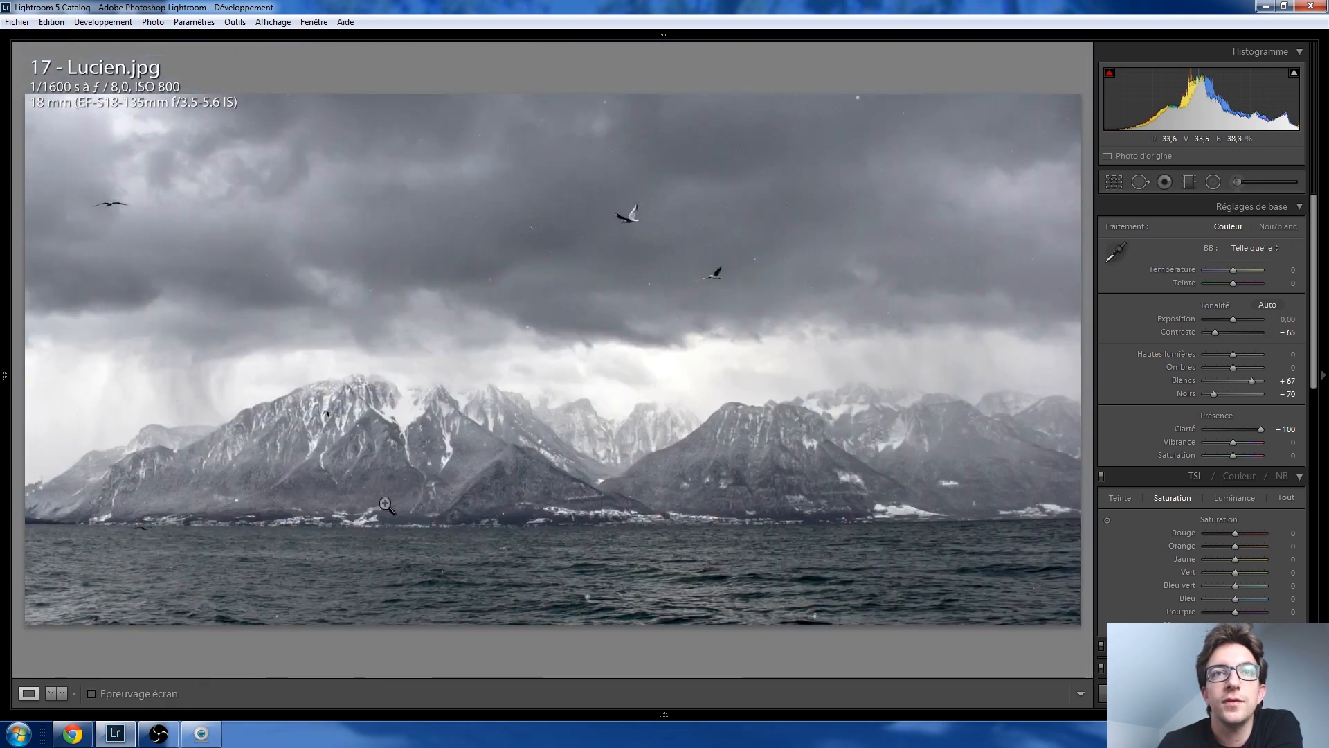
pyautogui.click(320, 409)
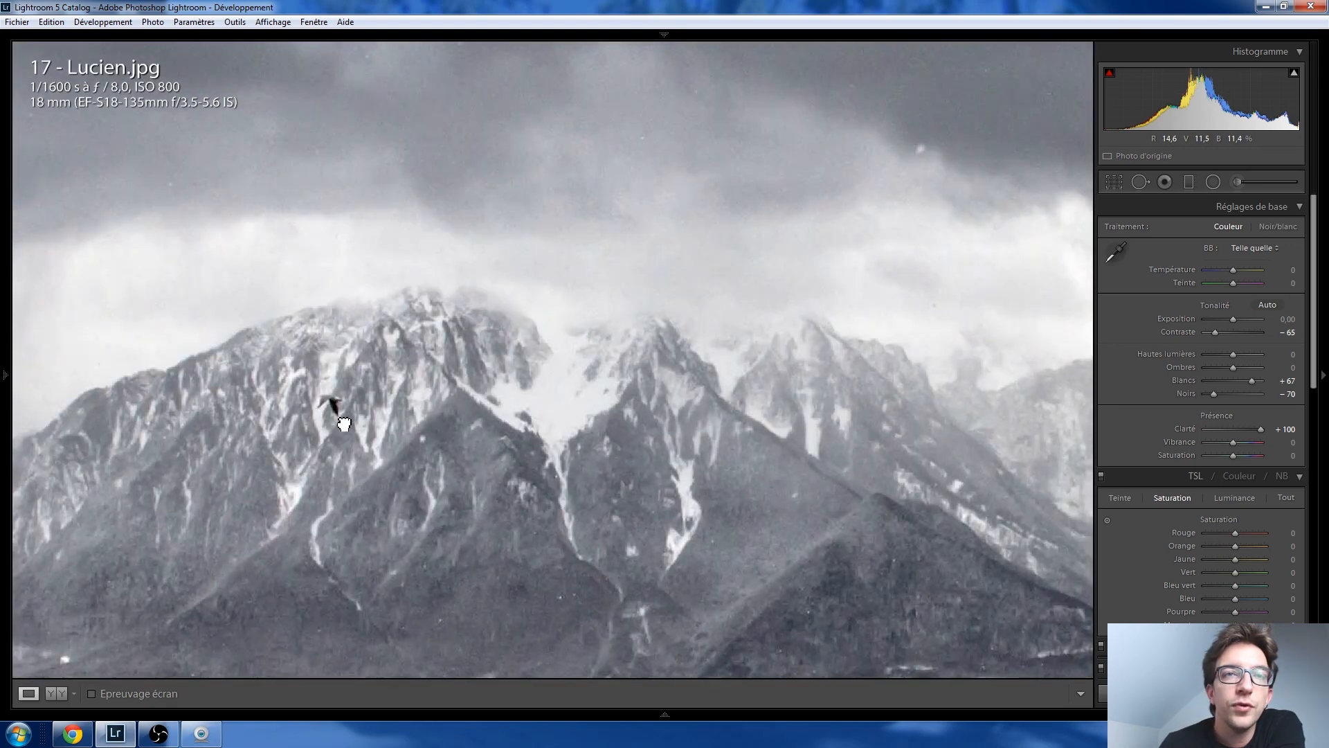
pyautogui.click(335, 415)
pyautogui.click(335, 425)
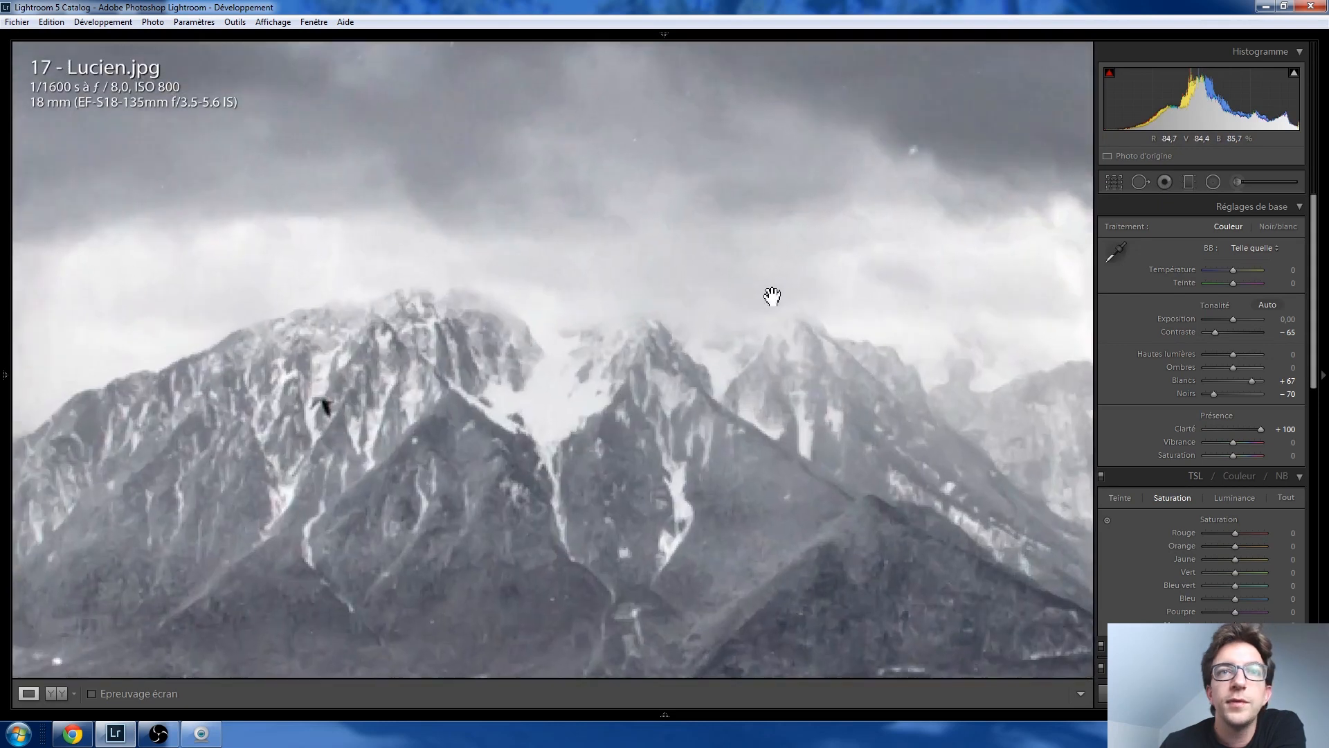
pyautogui.click(1140, 182)
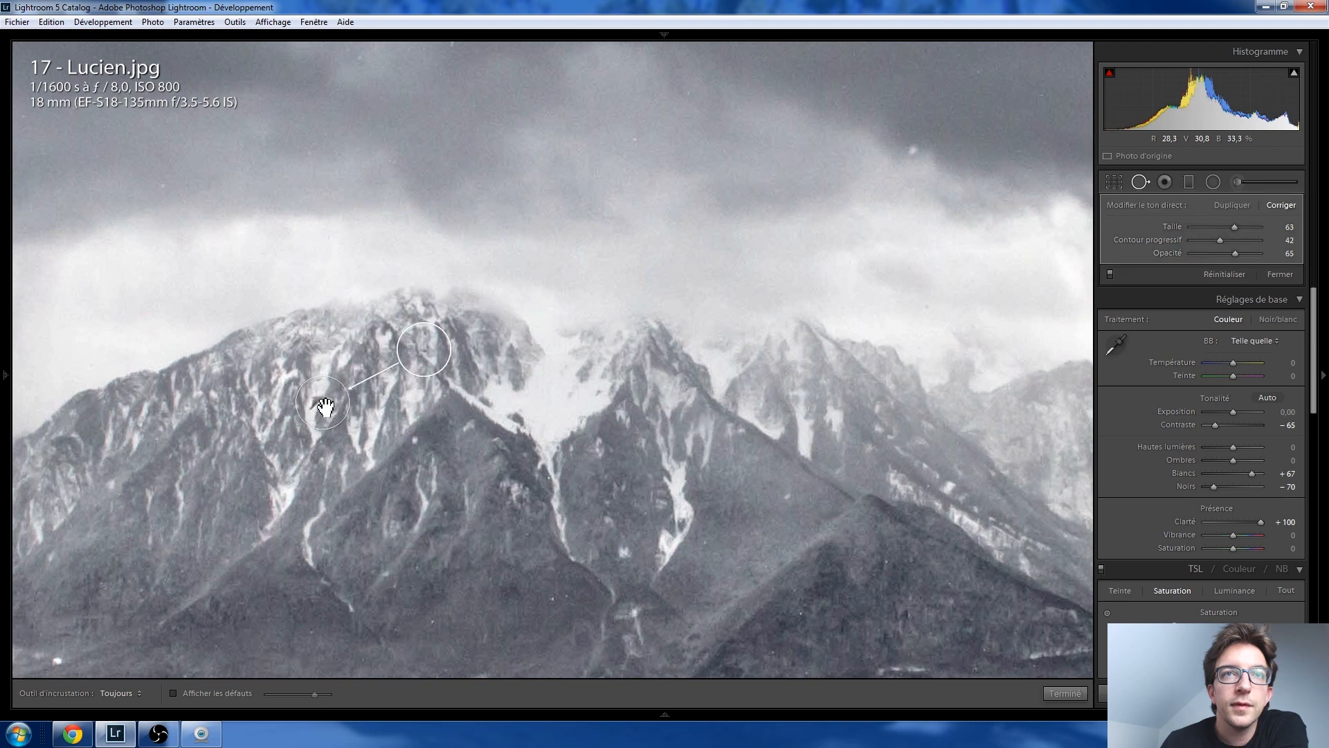
pyautogui.scroll(2, 322, 402)
pyautogui.press('k')
pyautogui.click(405, 450)
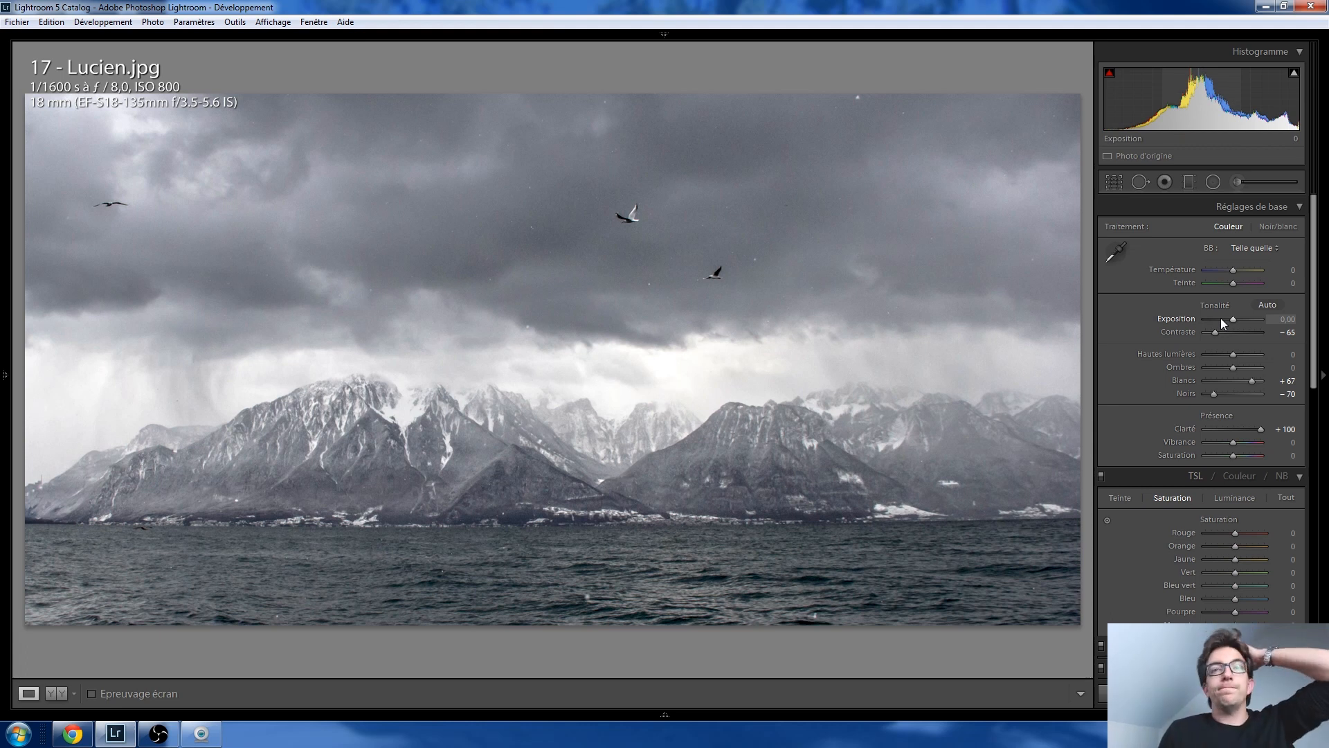
# Step: Set the post-crop vignette gain of the mountain lake photo to -15
pyautogui.scroll(-10, 1165, 328)
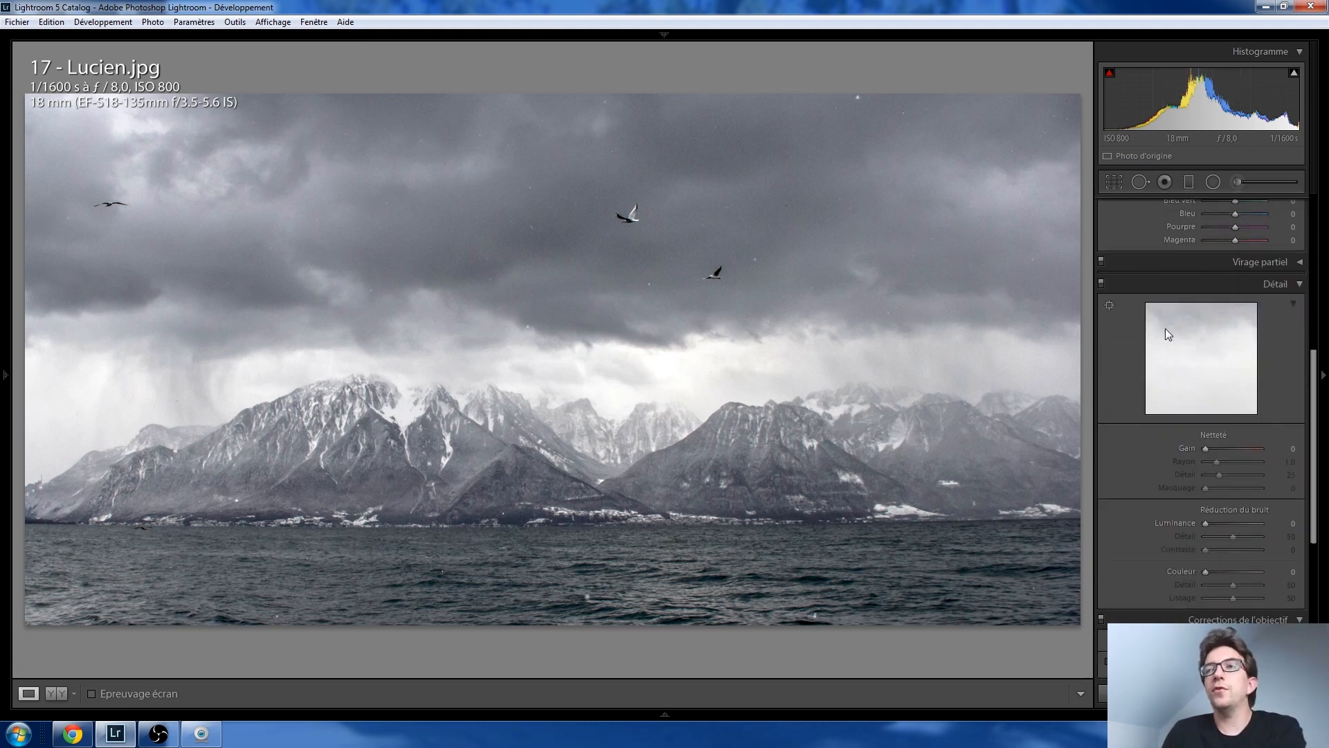
pyautogui.scroll(-1, 1165, 328)
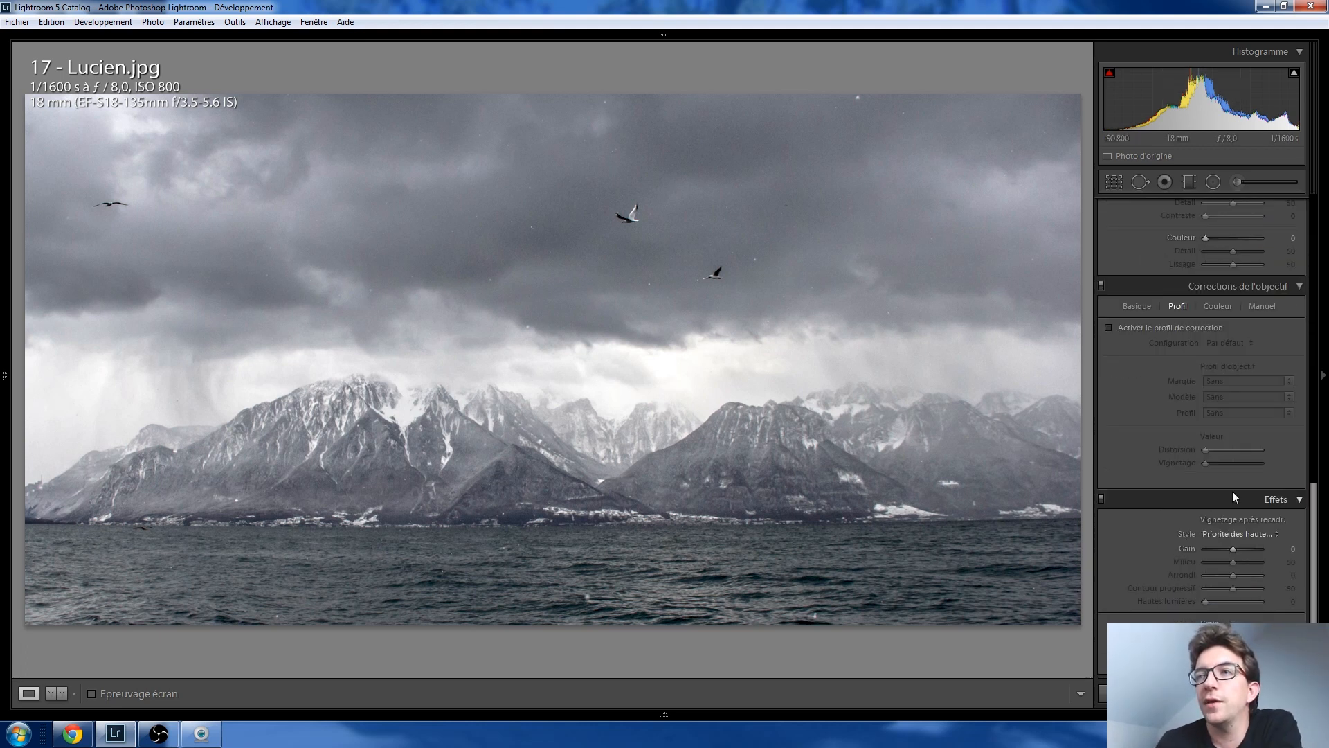
pyautogui.press('Down')
pyautogui.press('Down')
pyautogui.press('Down')
pyautogui.press('Down')
pyautogui.press('Down')
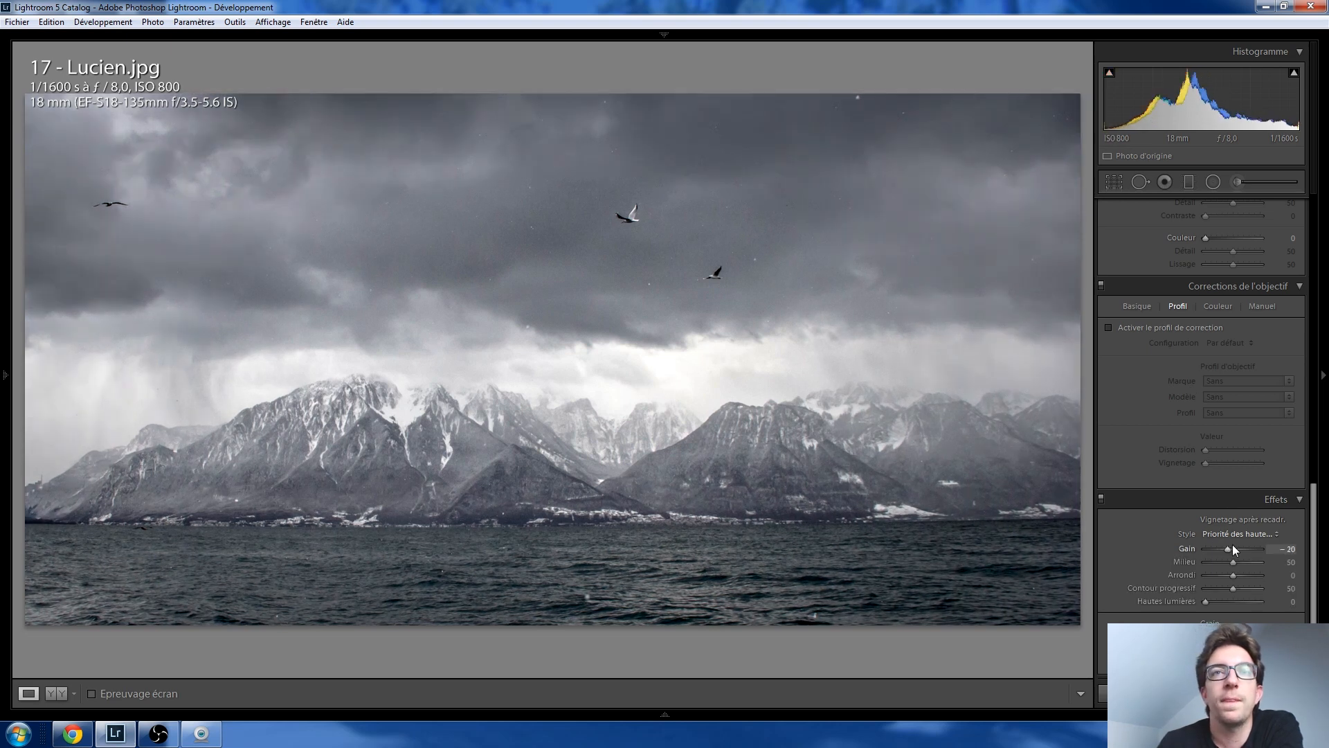
pyautogui.press('Up')
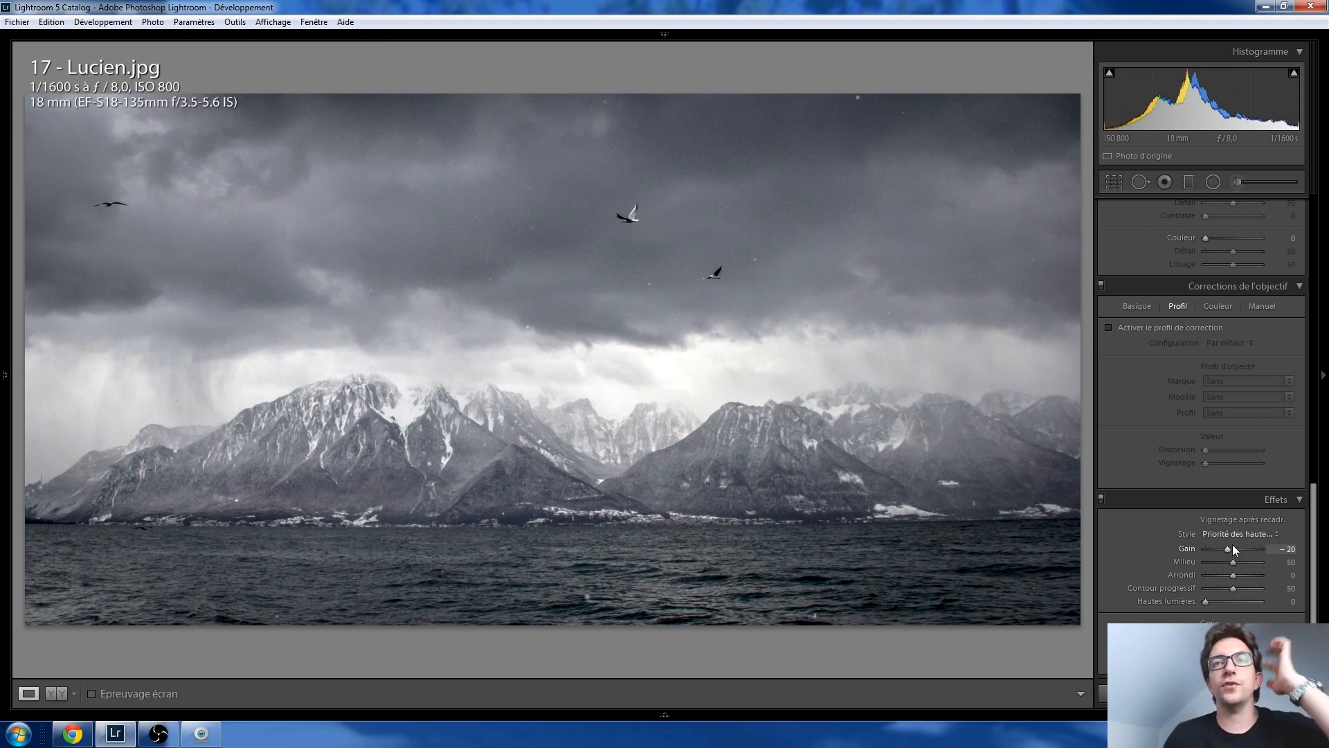
pyautogui.press('Up')
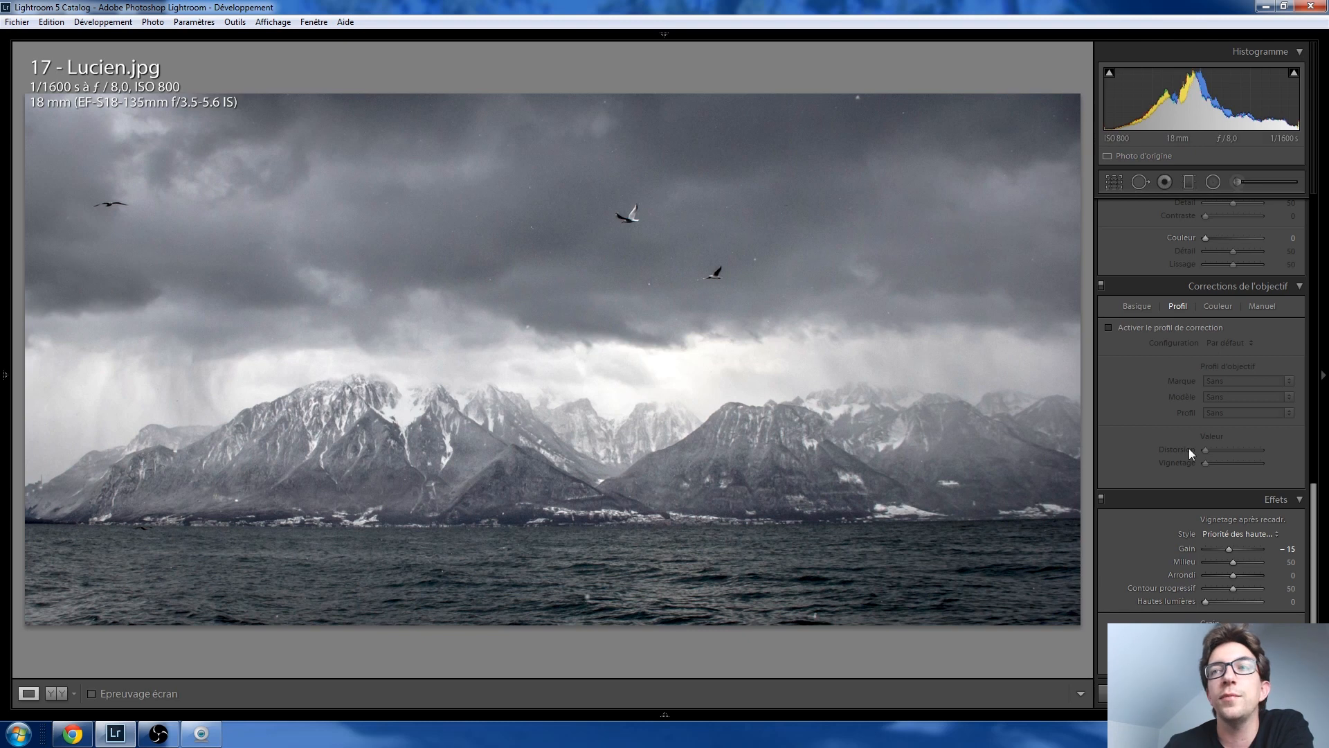
# Step: Compare the edited mountain lake photo with its original version
pyautogui.scroll(5, 1189, 447)
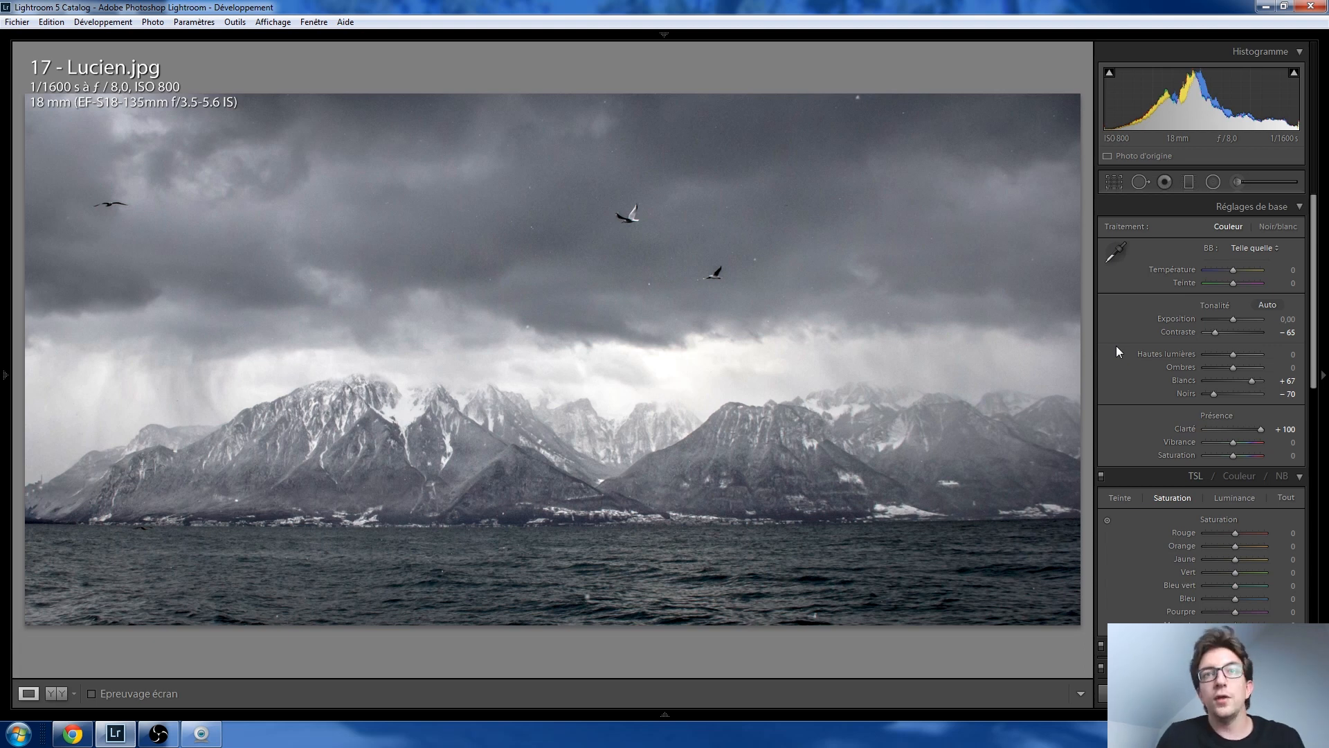
pyautogui.press('\\')
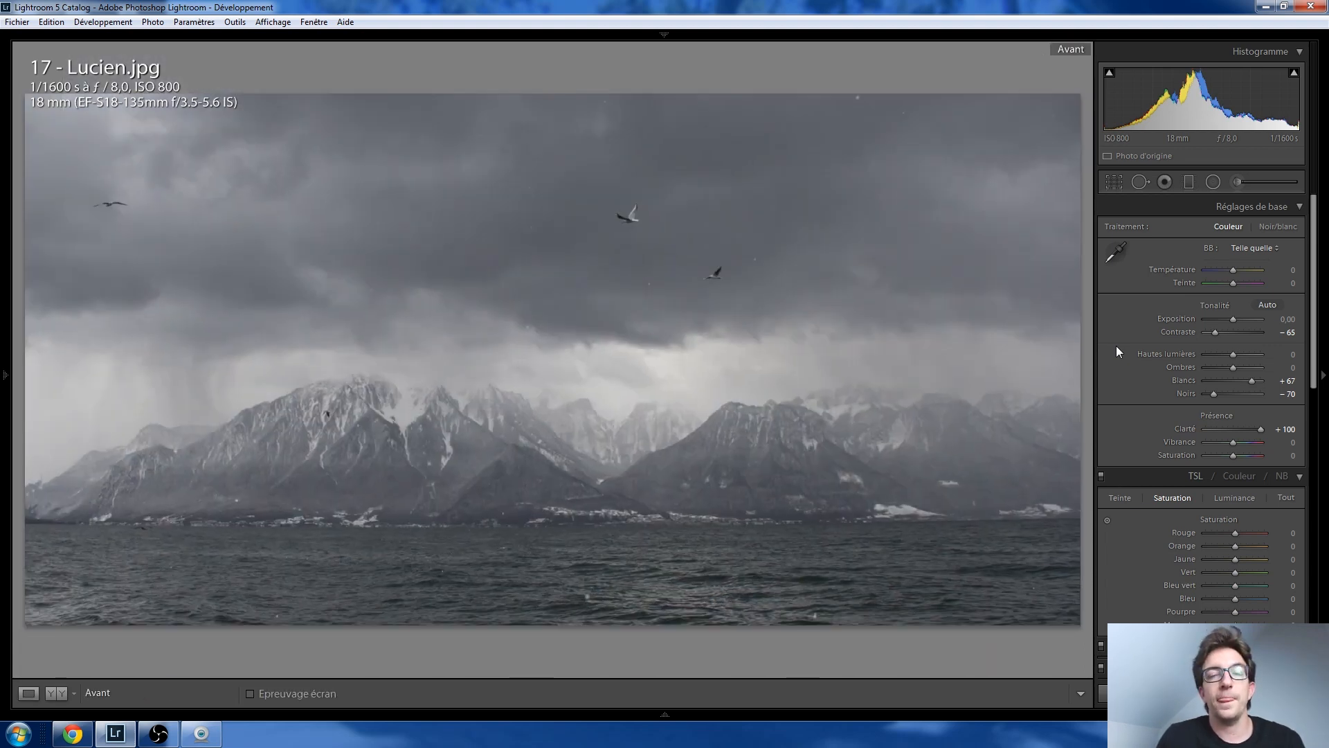
pyautogui.press('\\')
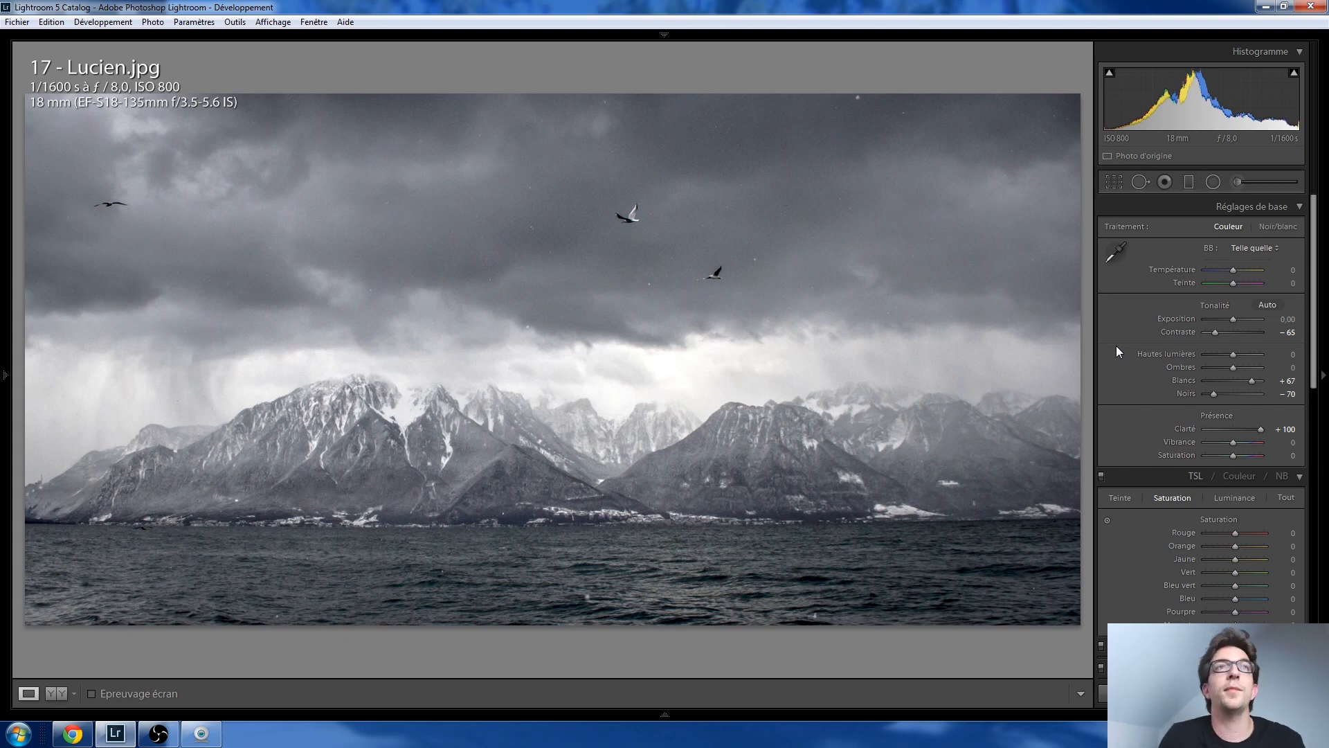
# Step: On the night village photo, reset the adjustment brush clarity to 0, set its temperature to -77, and paint over the dark wooded slope
pyautogui.press('Right')
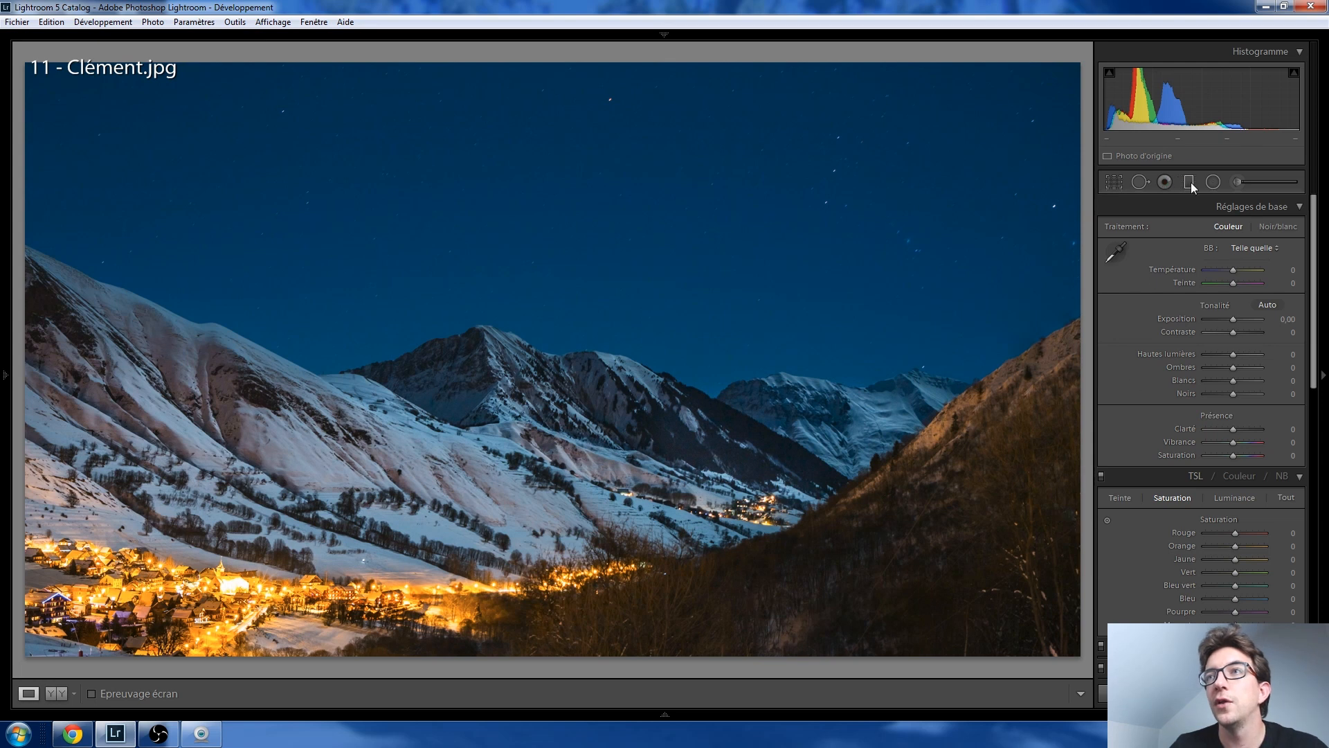
pyautogui.click(1253, 184)
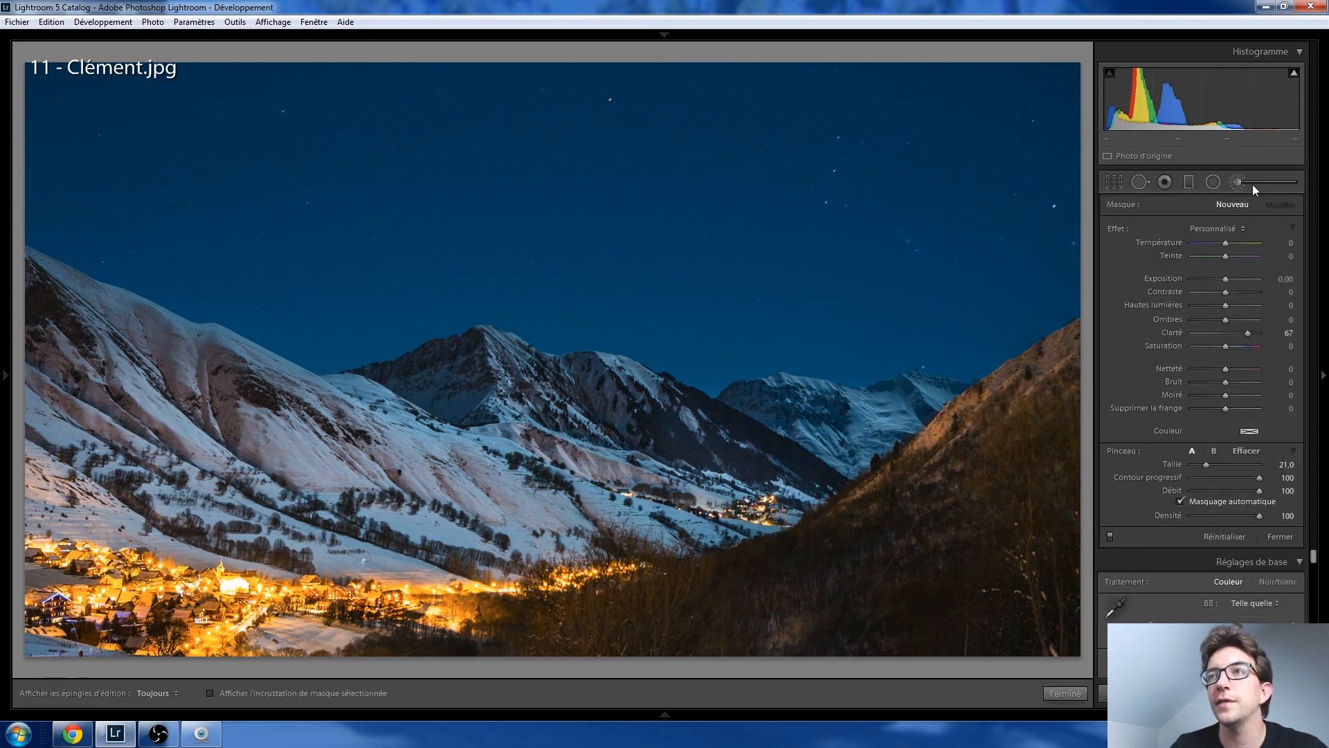
pyautogui.doubleClick(1243, 334)
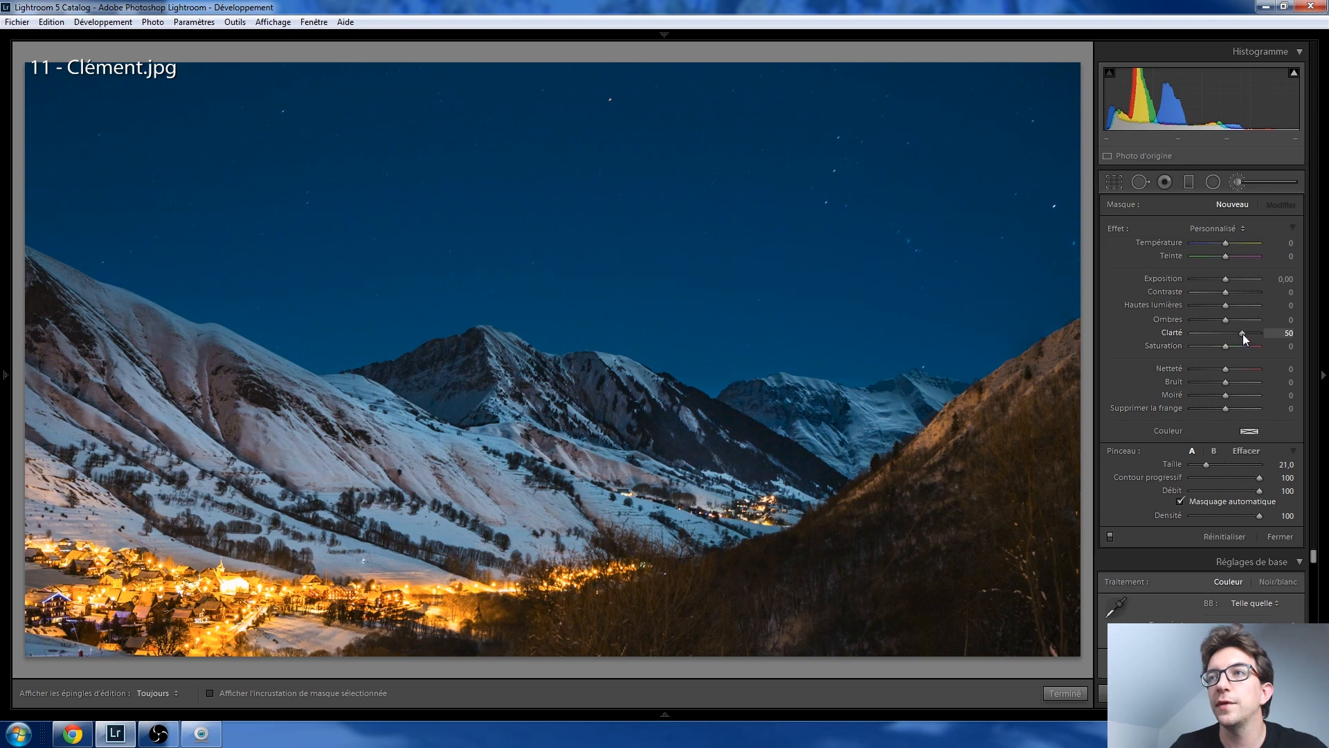
pyautogui.scroll(1, 983, 457)
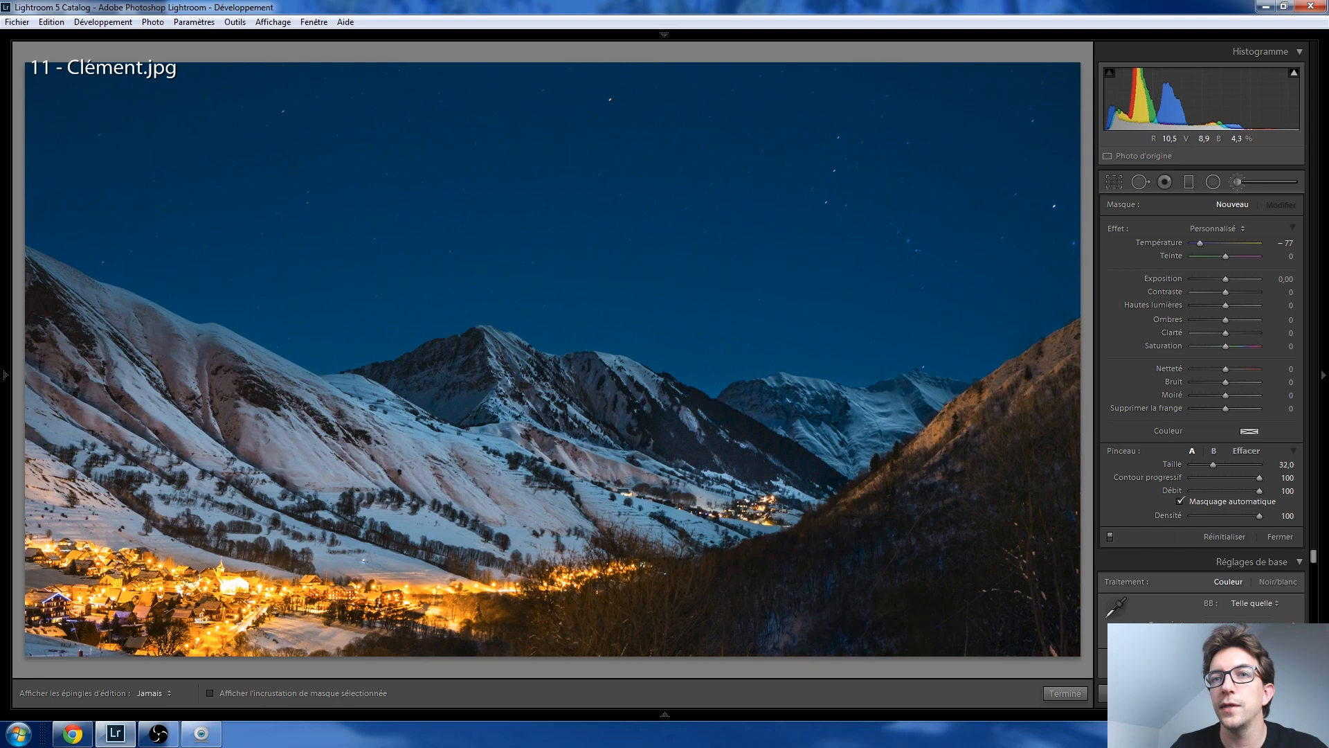
pyautogui.scroll(-2, 1034, 482)
pyautogui.click(1033, 481)
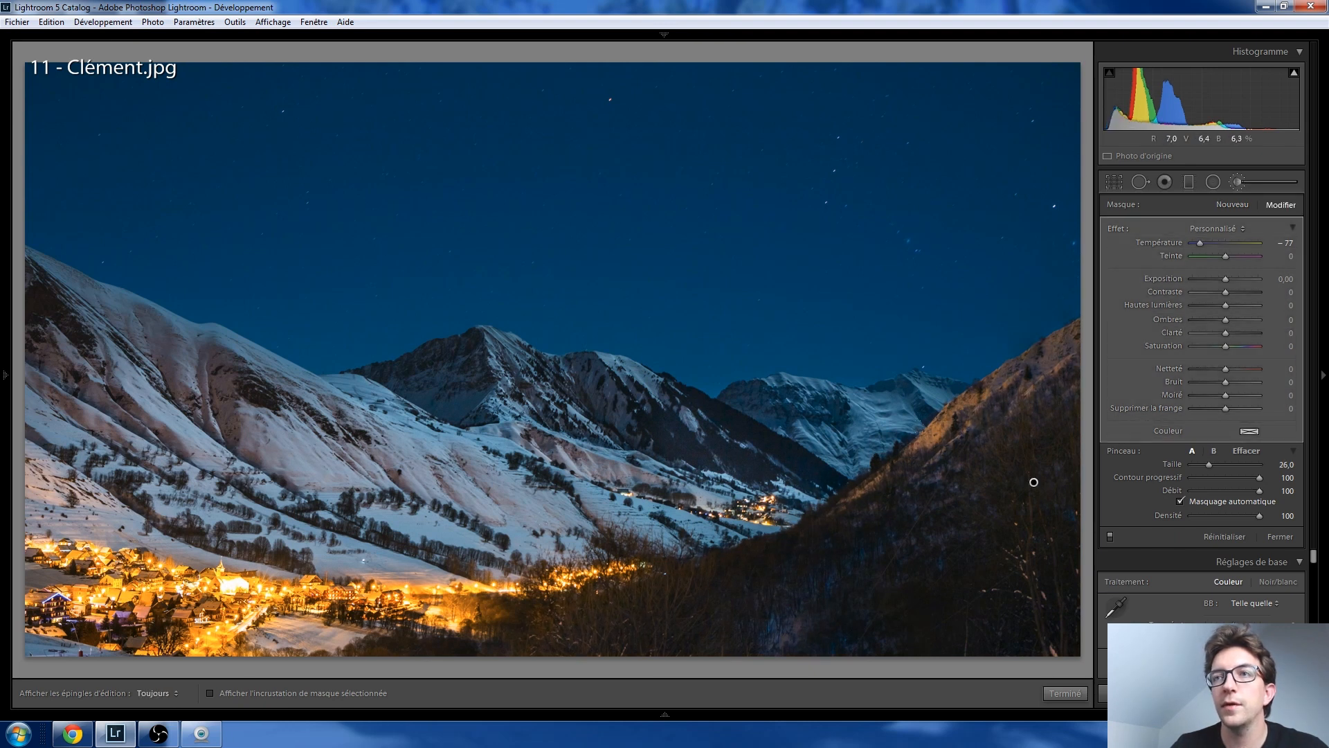
# Step: Paint a second brush mask along the orange ridge of the dark slope at size 10, with temperature -77 and saturation -83
pyautogui.click(1232, 204)
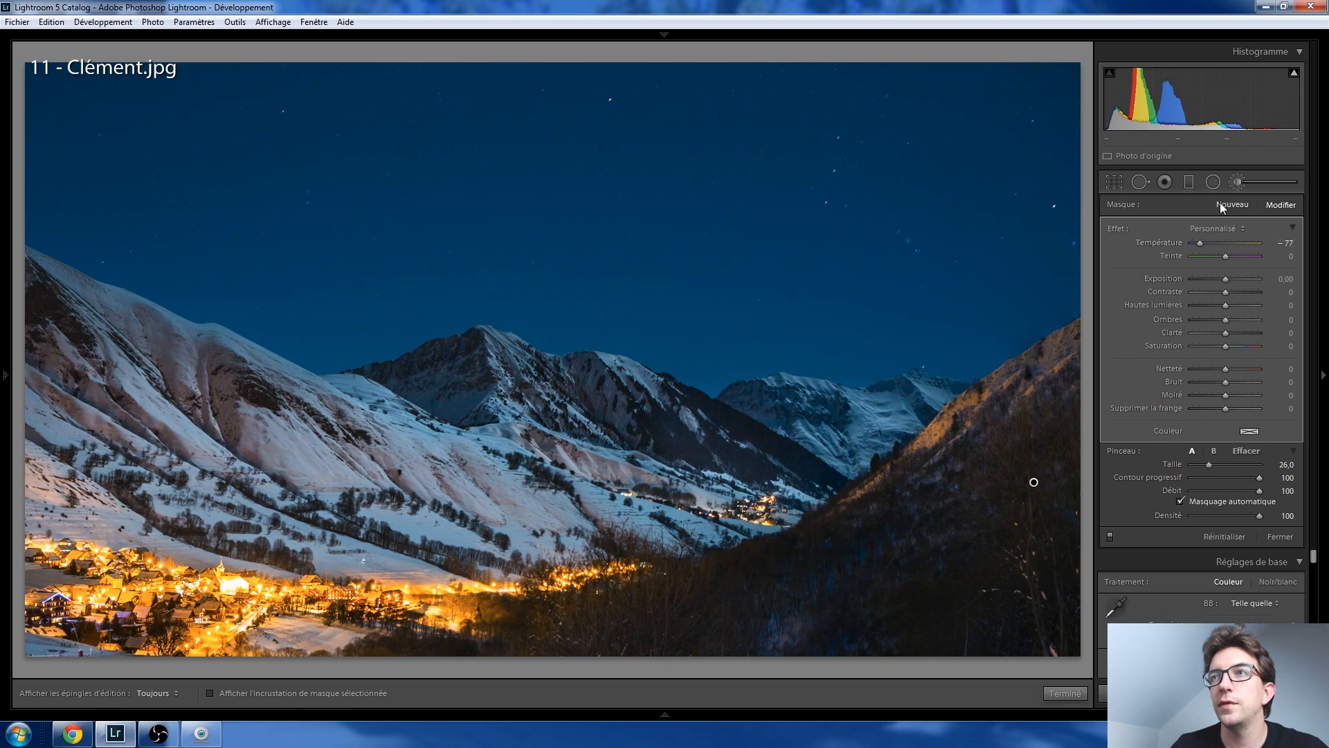
pyautogui.press('h')
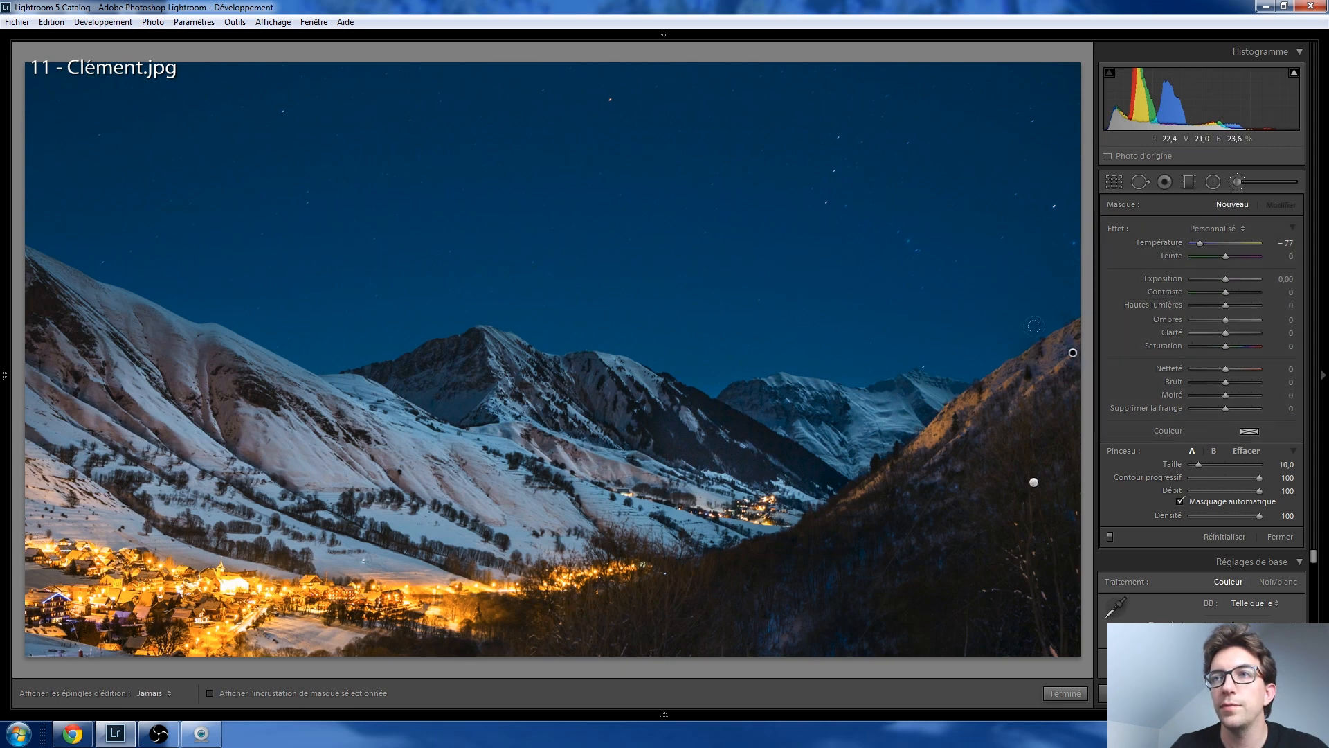
pyautogui.moveTo(888, 438); pyautogui.dragTo(886, 443)
pyautogui.press('h')
pyautogui.press('h')
pyautogui.moveTo(1235, 347); pyautogui.dragTo(1201, 348)
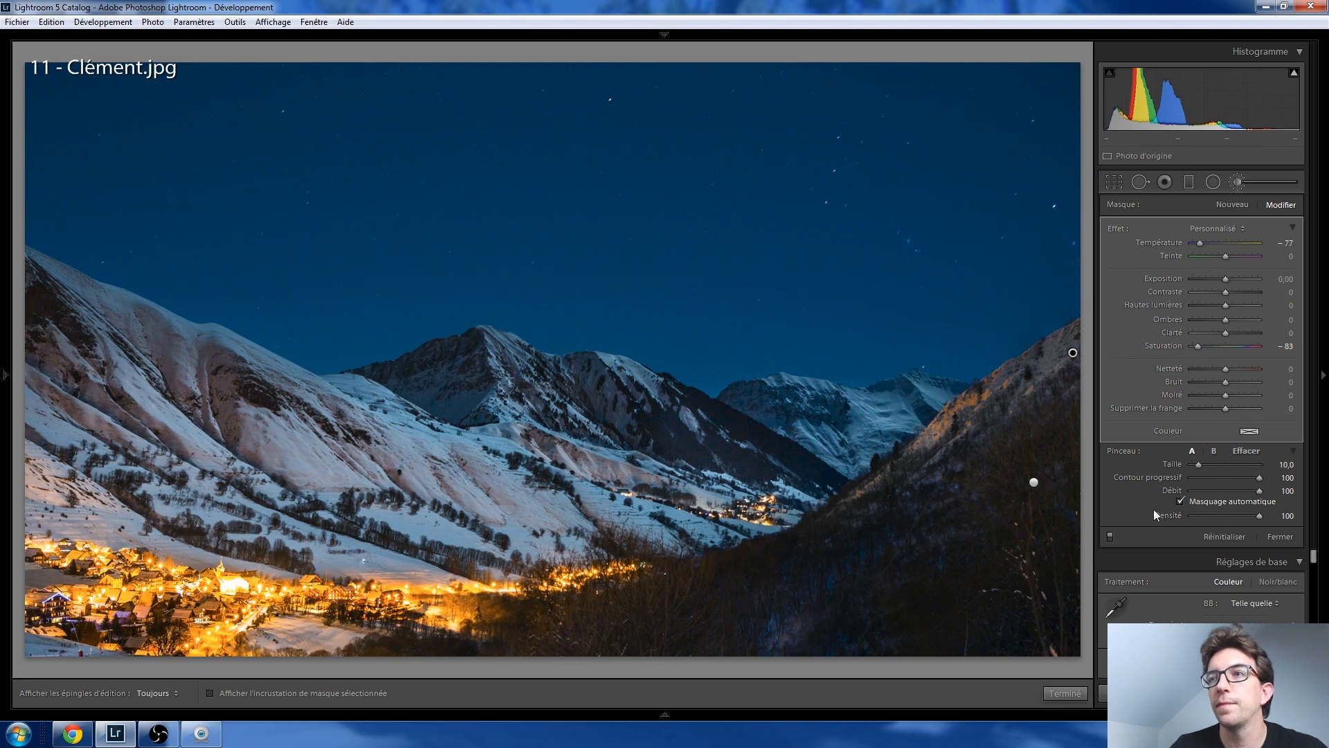
pyautogui.click(1253, 184)
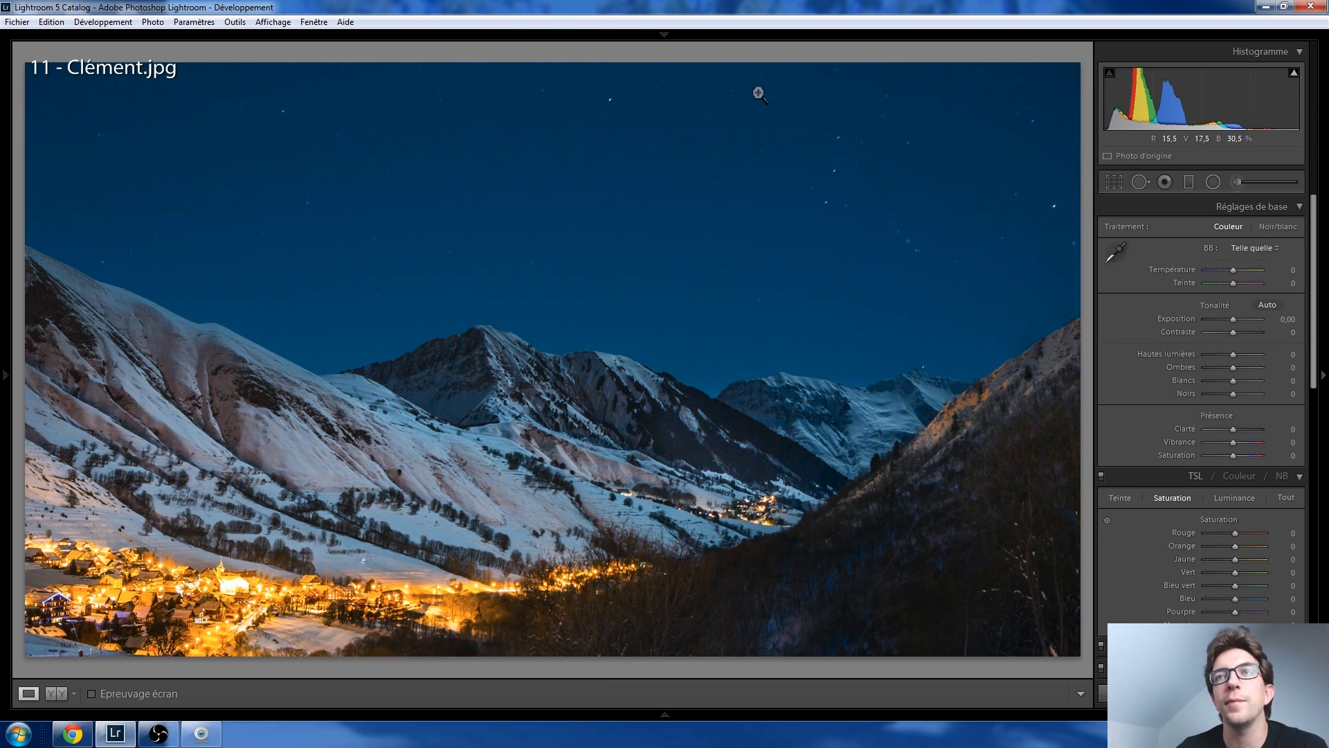
# Step: Inspect the night photo close up and crop a strip of sky off its top edge
pyautogui.click(861, 169)
pyautogui.moveTo(807, 418); pyautogui.dragTo(504, 417)
pyautogui.click(622, 450)
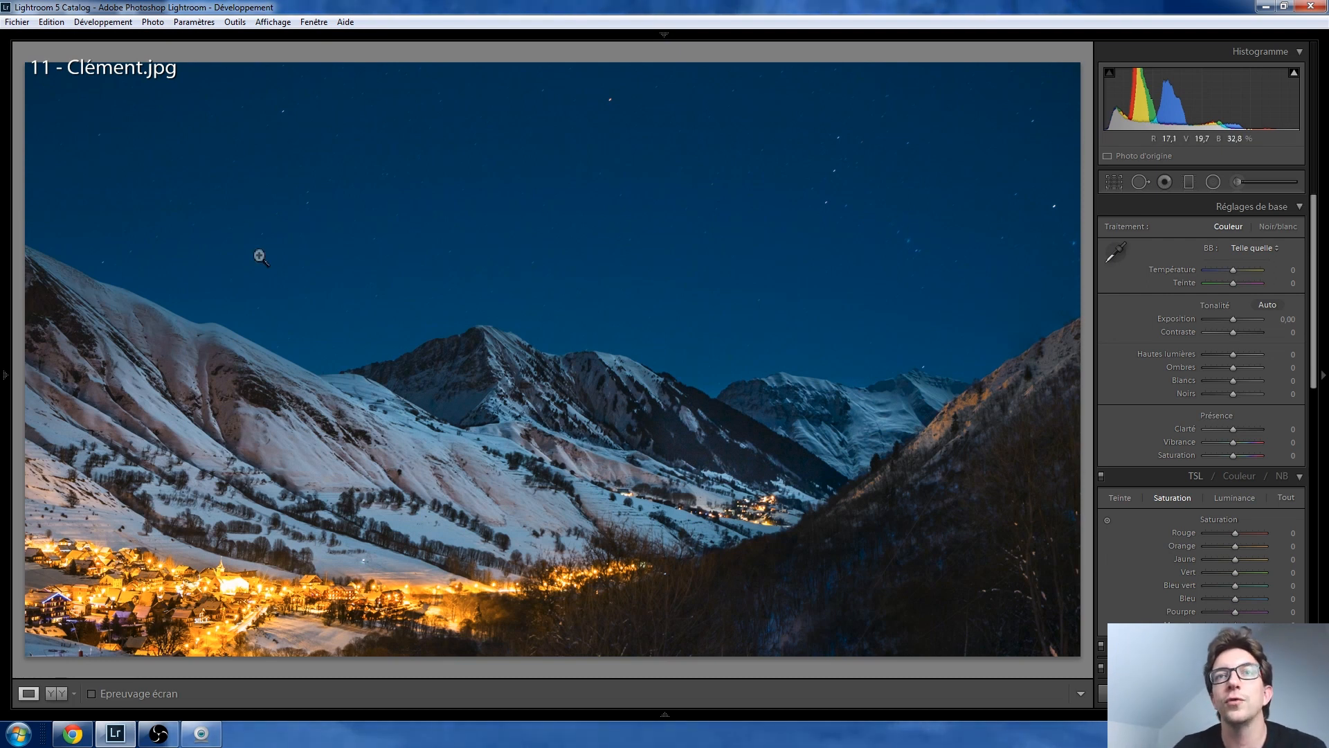
pyautogui.click(1122, 185)
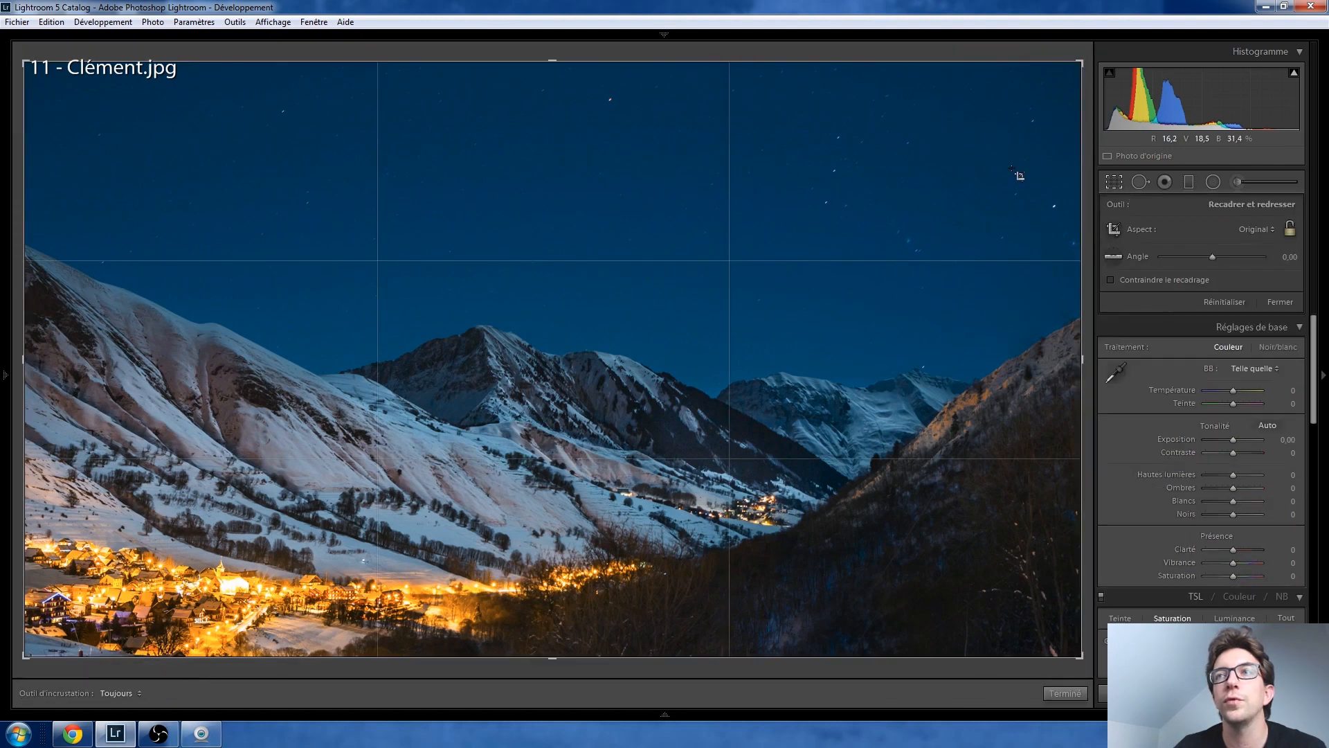
pyautogui.moveTo(544, 61); pyautogui.dragTo(546, 109)
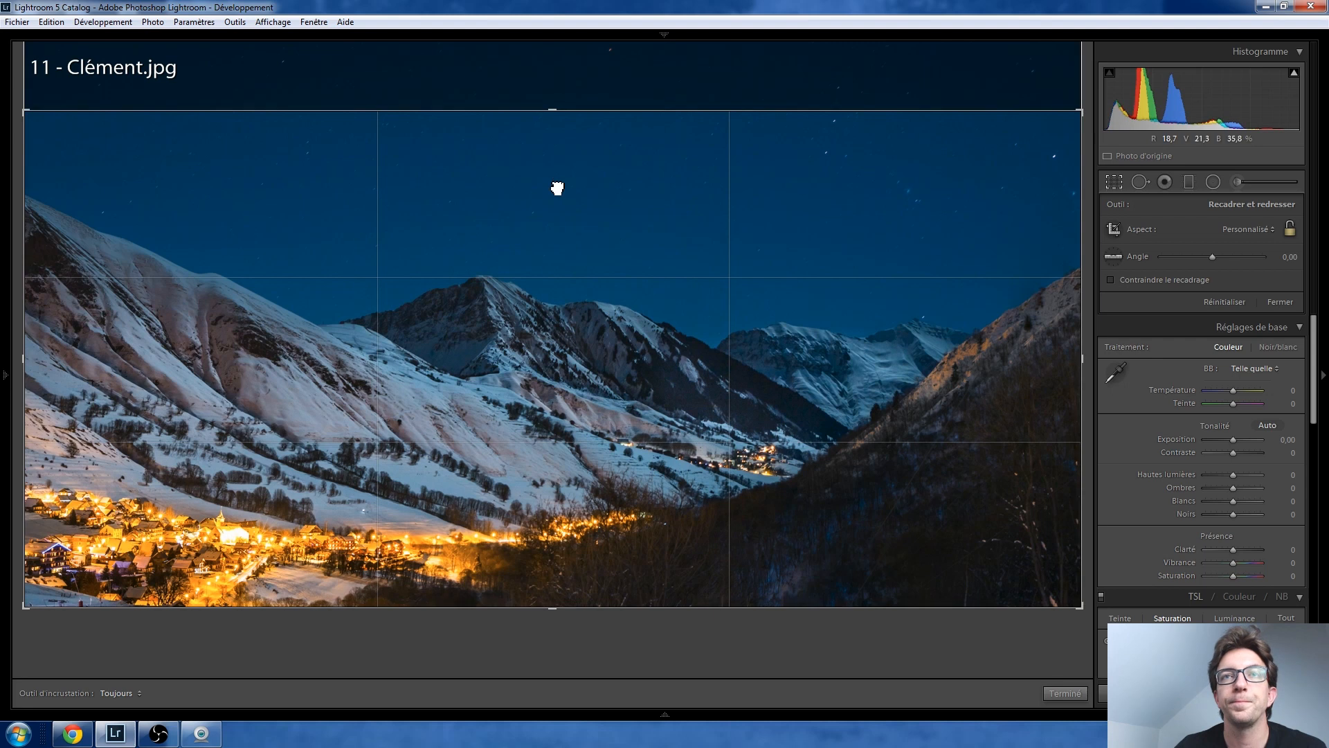
pyautogui.press('Return')
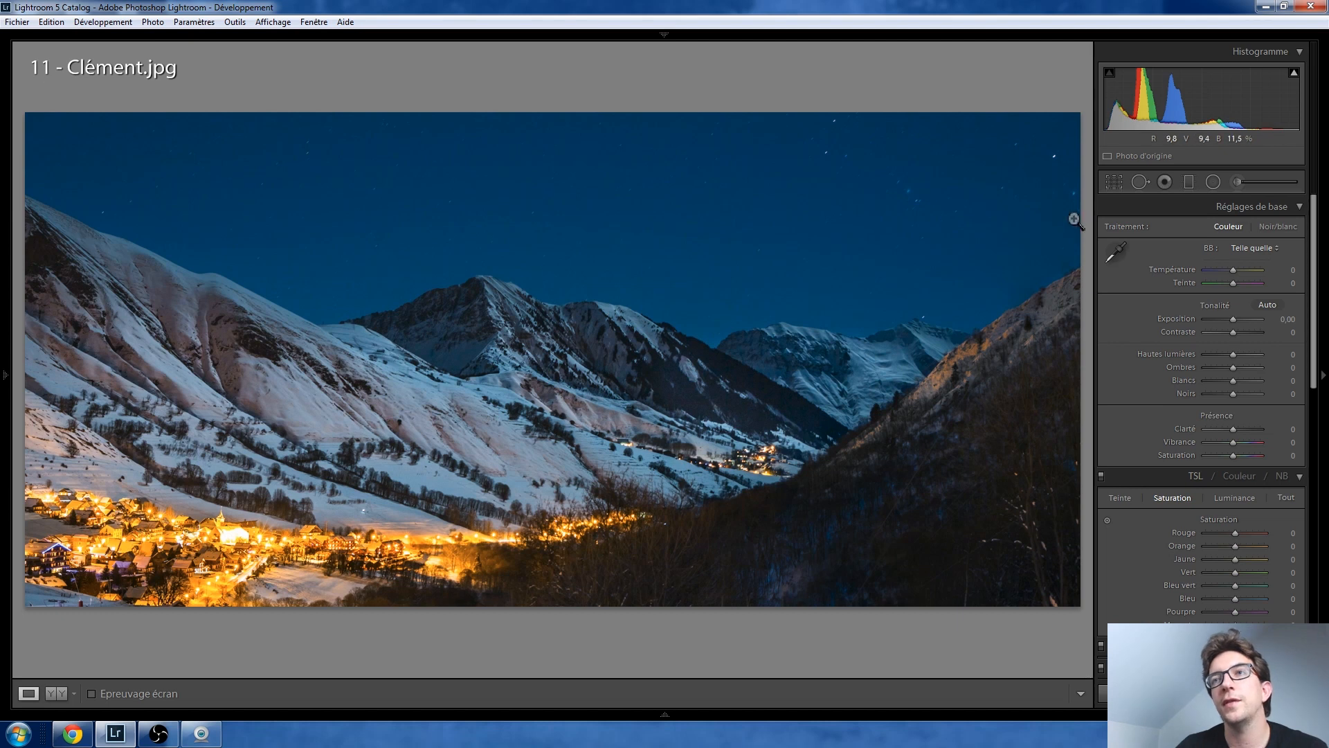
# Step: Crop a narrow strip off the right edge of the night photo, beside the dark slope
pyautogui.press('r')
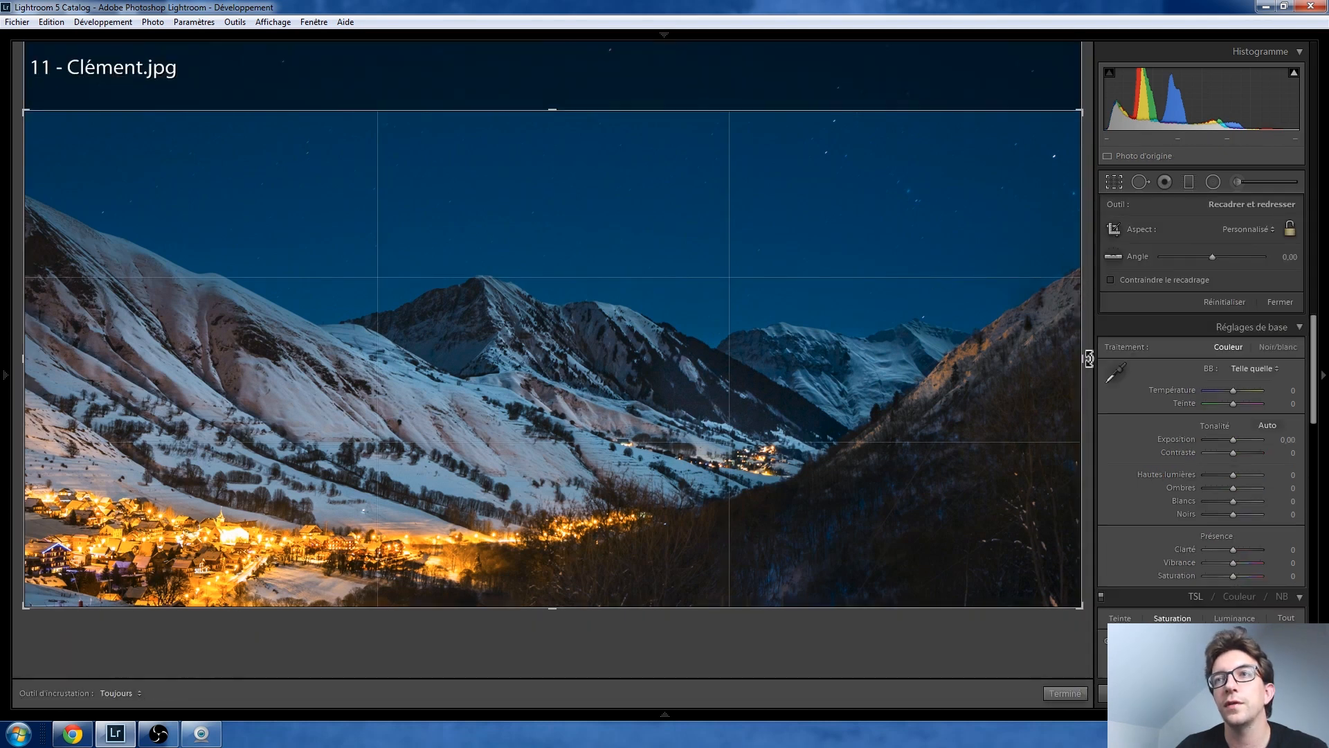
pyautogui.moveTo(1083, 359); pyautogui.dragTo(1053, 359)
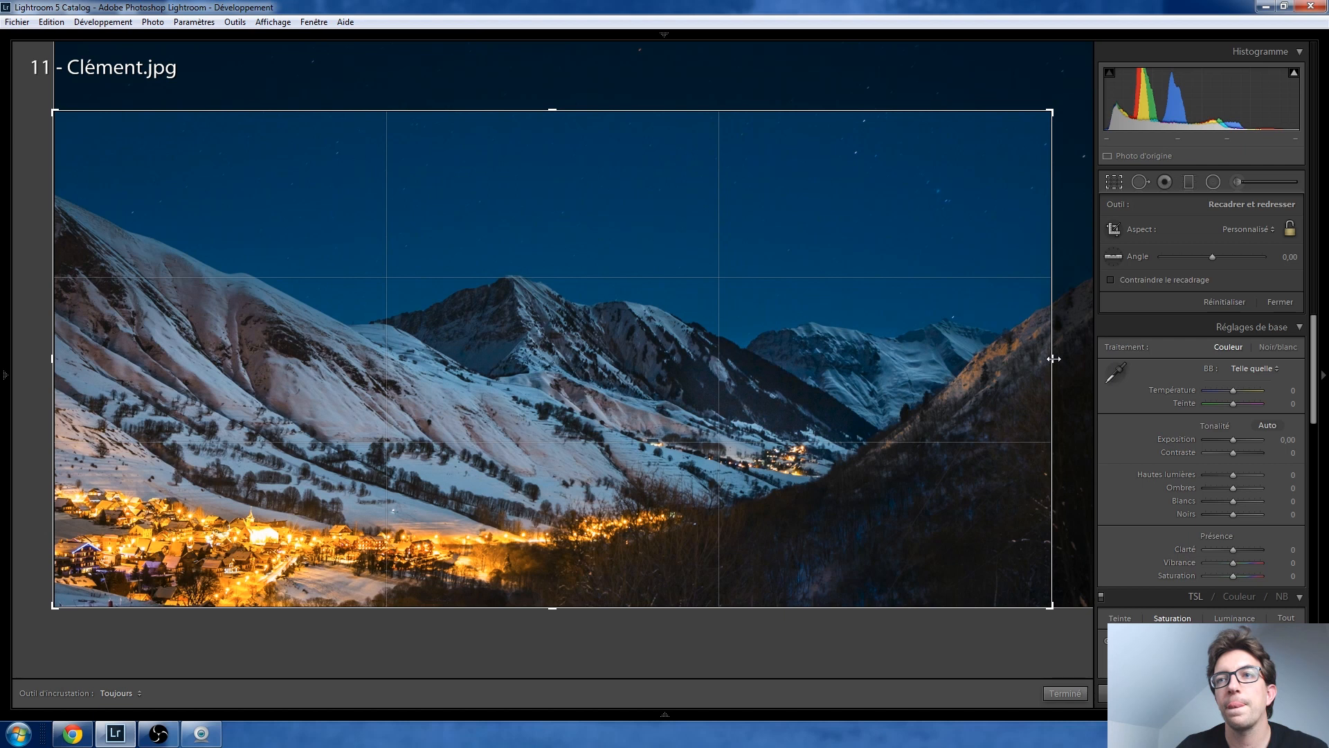
pyautogui.press('r')
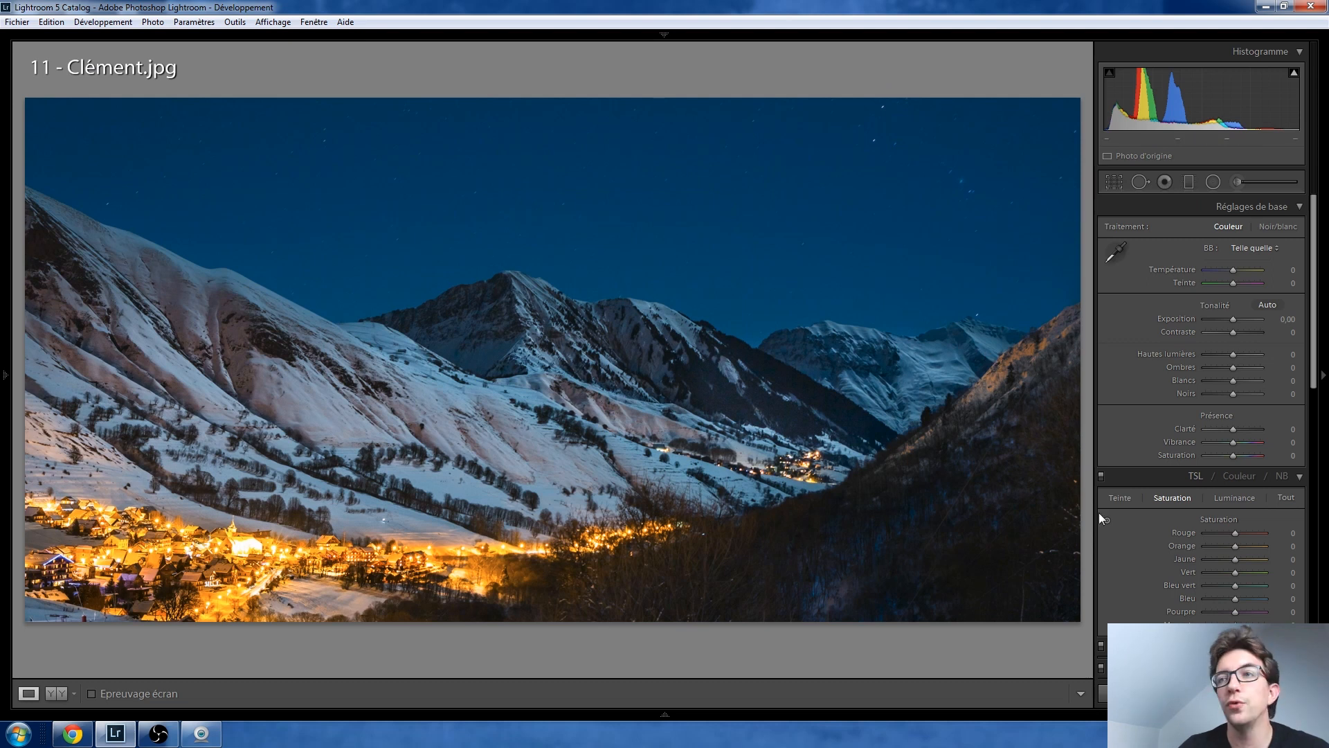
# Step: Try stronger post-crop vignette gains on the night village photo and settle on a gain of -5
pyautogui.scroll(-10, 1137, 526)
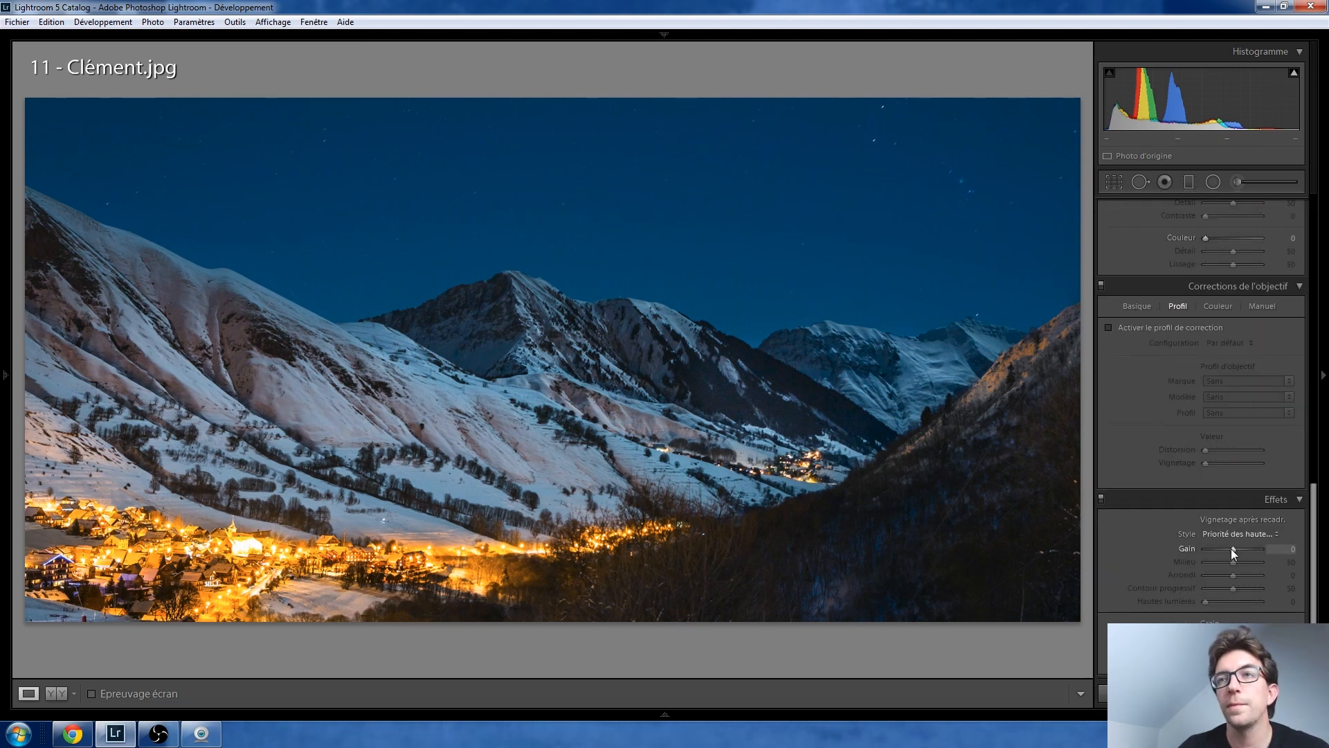
pyautogui.press('Down')
pyautogui.press('Down')
pyautogui.press('Down')
pyautogui.press('Down')
pyautogui.press('Up')
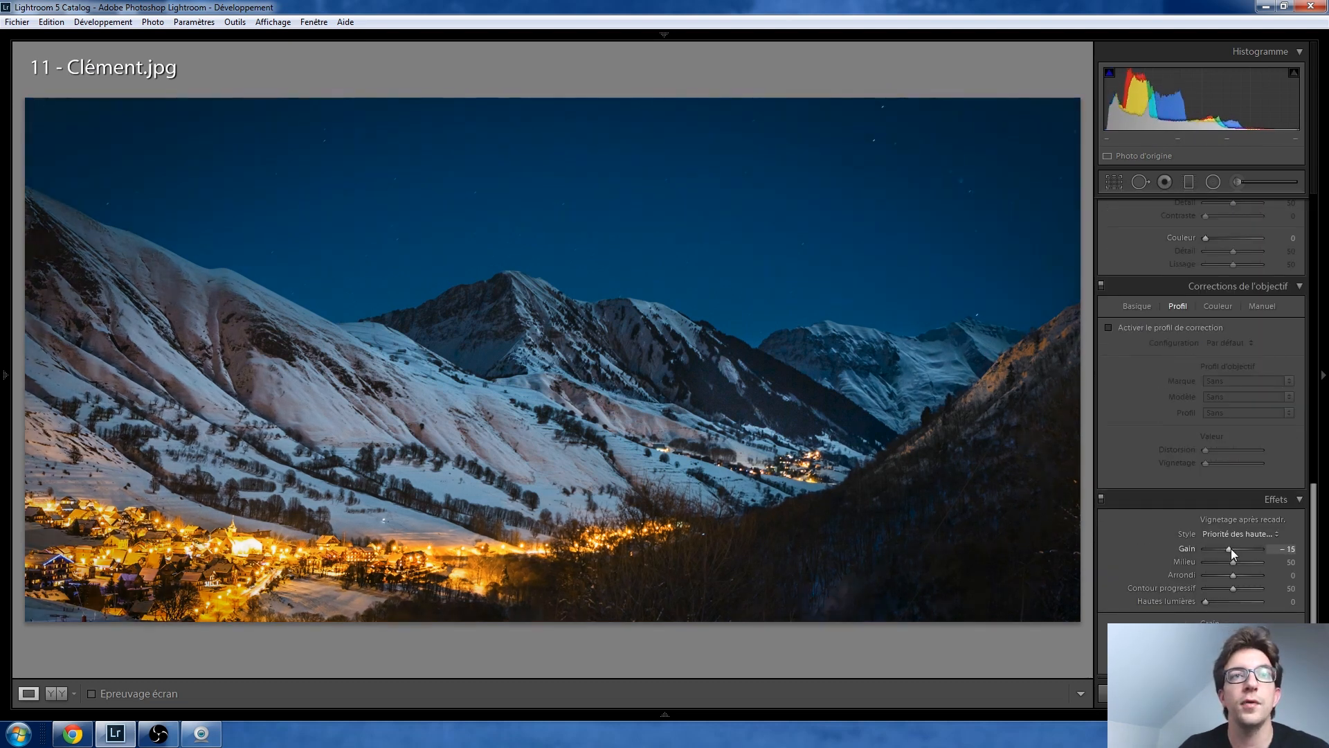
pyautogui.press('Up')
pyautogui.press('Up')
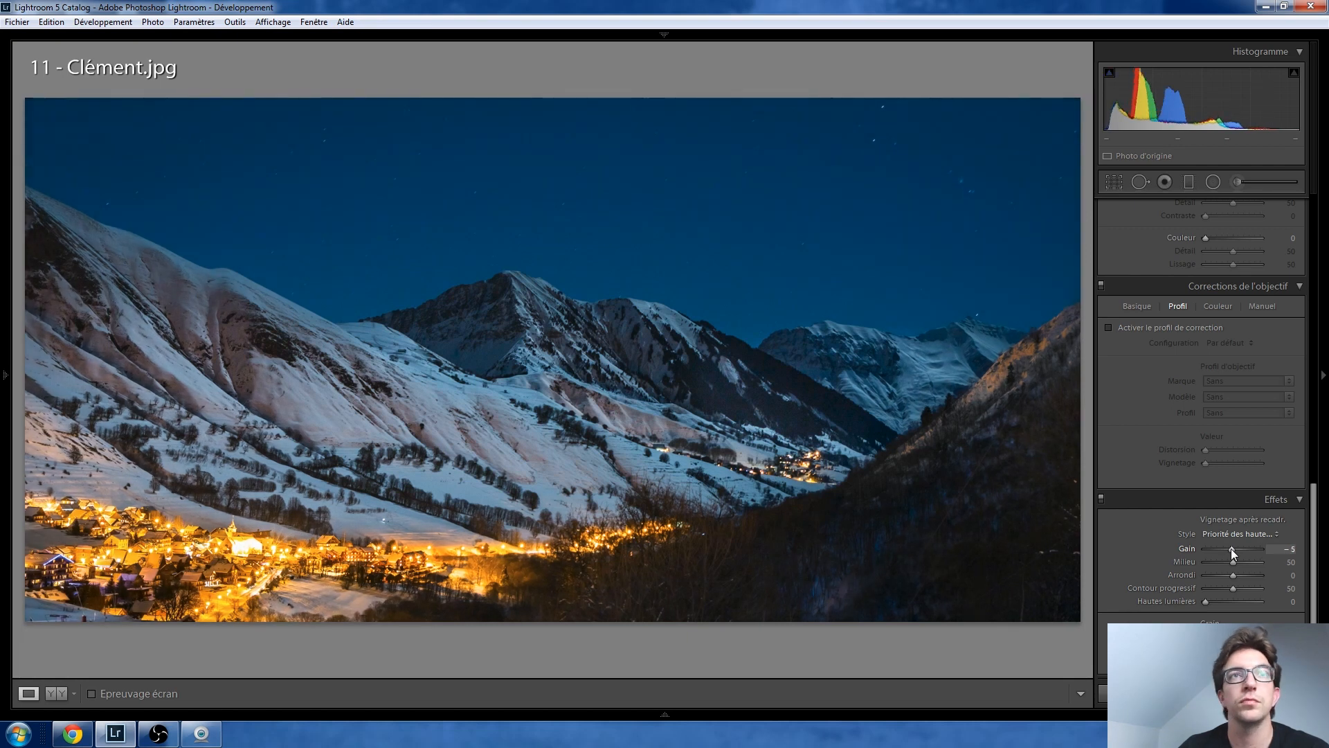
pyautogui.scroll(10, 1145, 547)
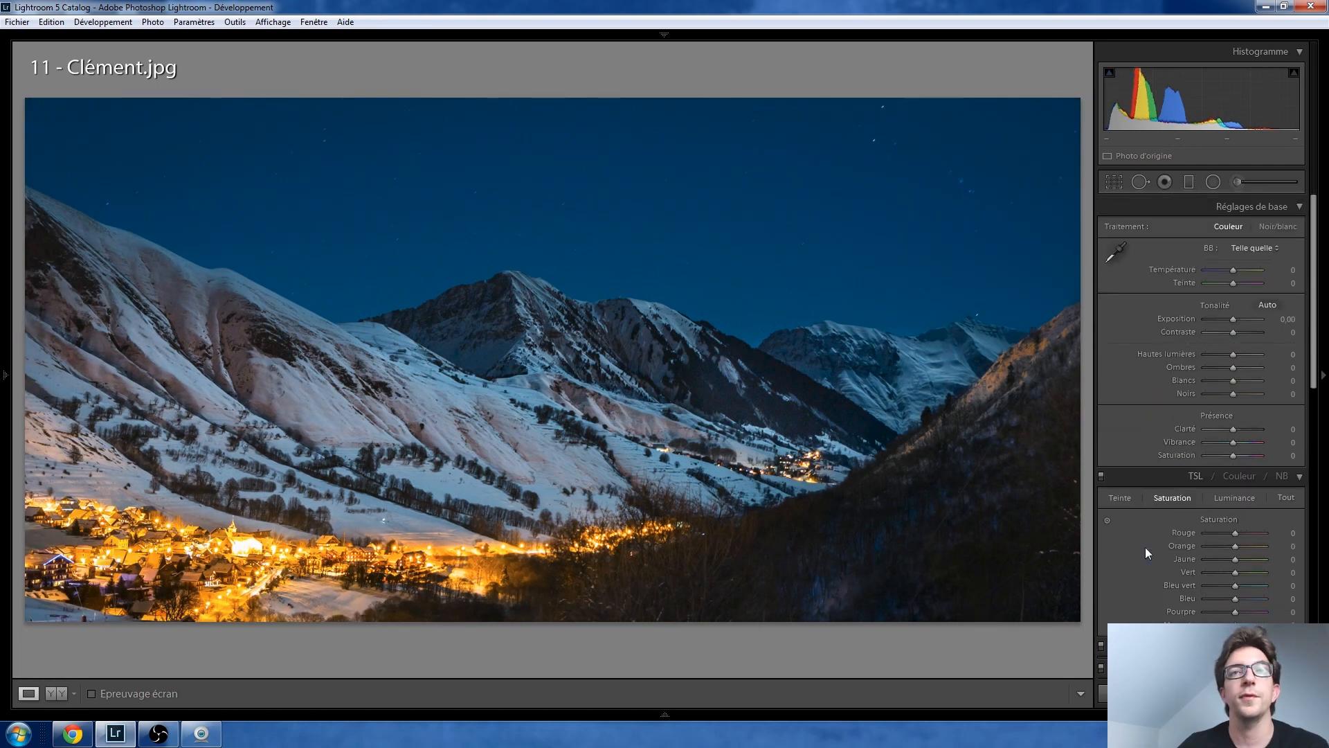